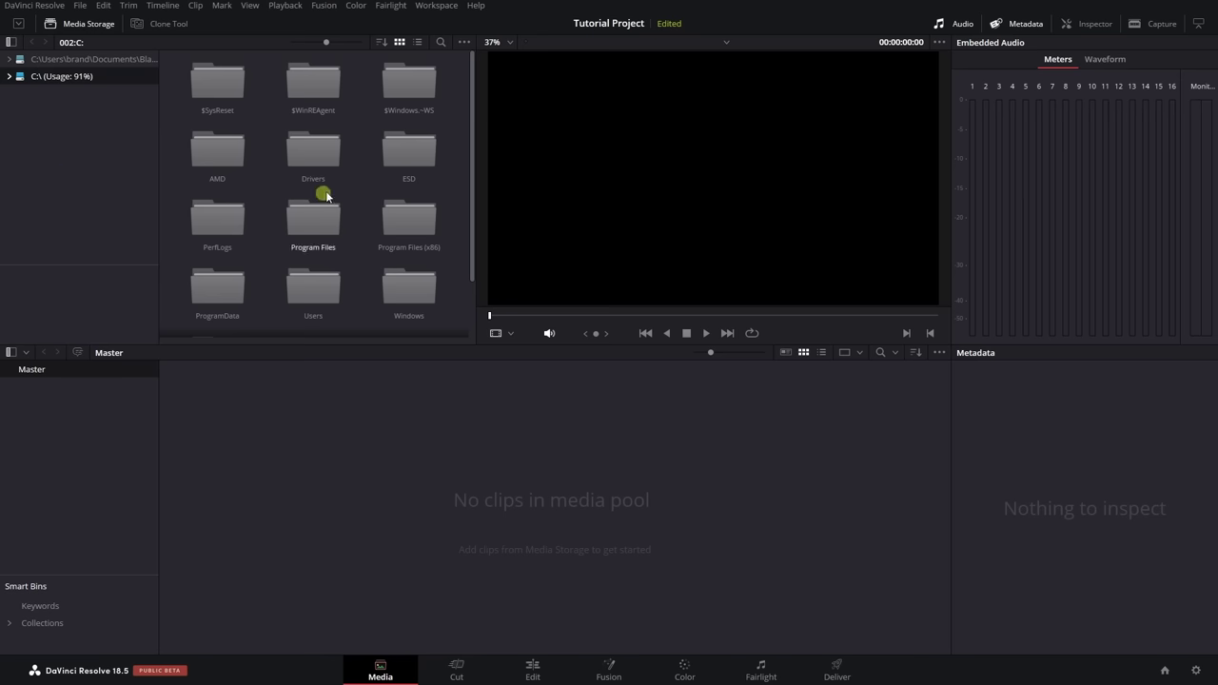
- Browse the media storage from the C drive through Users and the account's Desktop to the Tutorial Files folder
{"action": "scroll", "coordinate": [333, 162], "scroll_direction": "down", "scroll_amount": 2}
{"action": "double_click", "coordinate": [319, 222]}
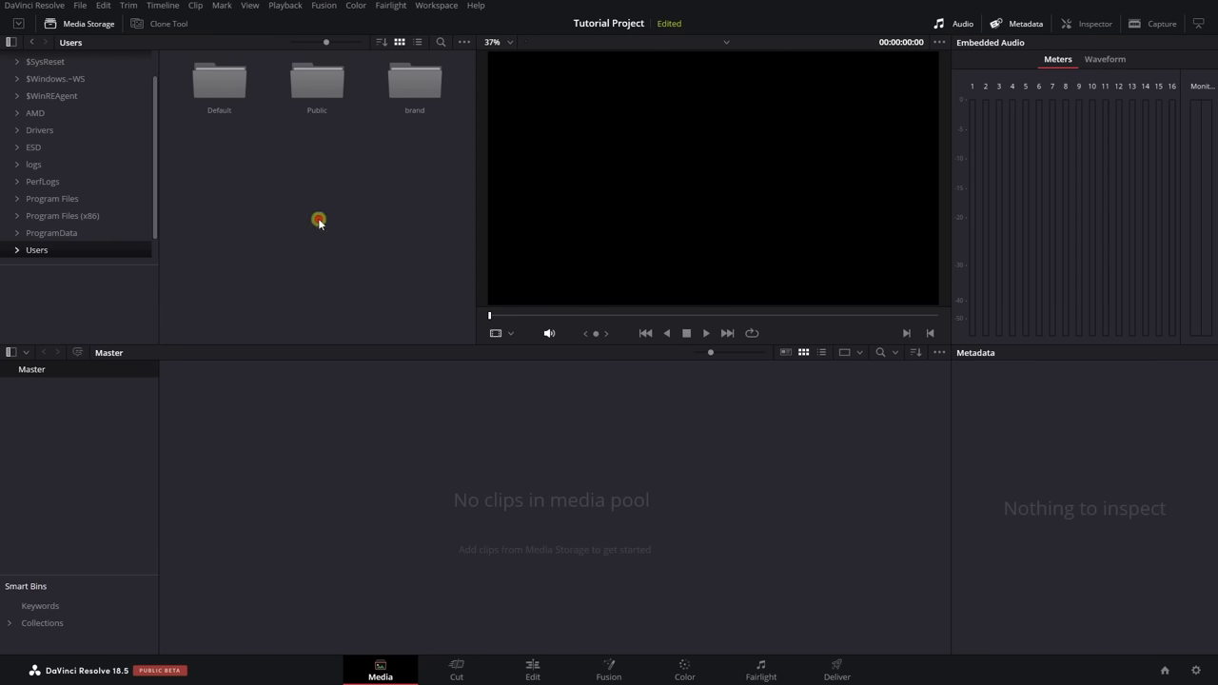
{"action": "left_click", "coordinate": [415, 86]}
{"action": "double_click", "coordinate": [414, 86]}
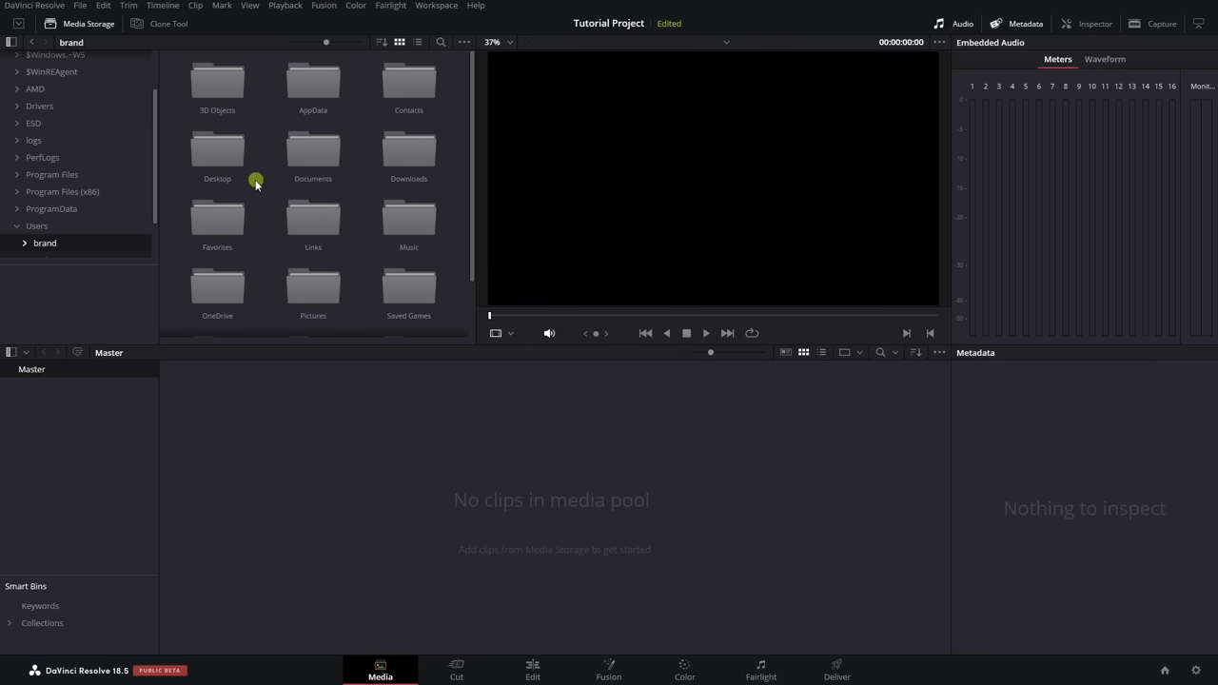
{"action": "double_click", "coordinate": [218, 152]}
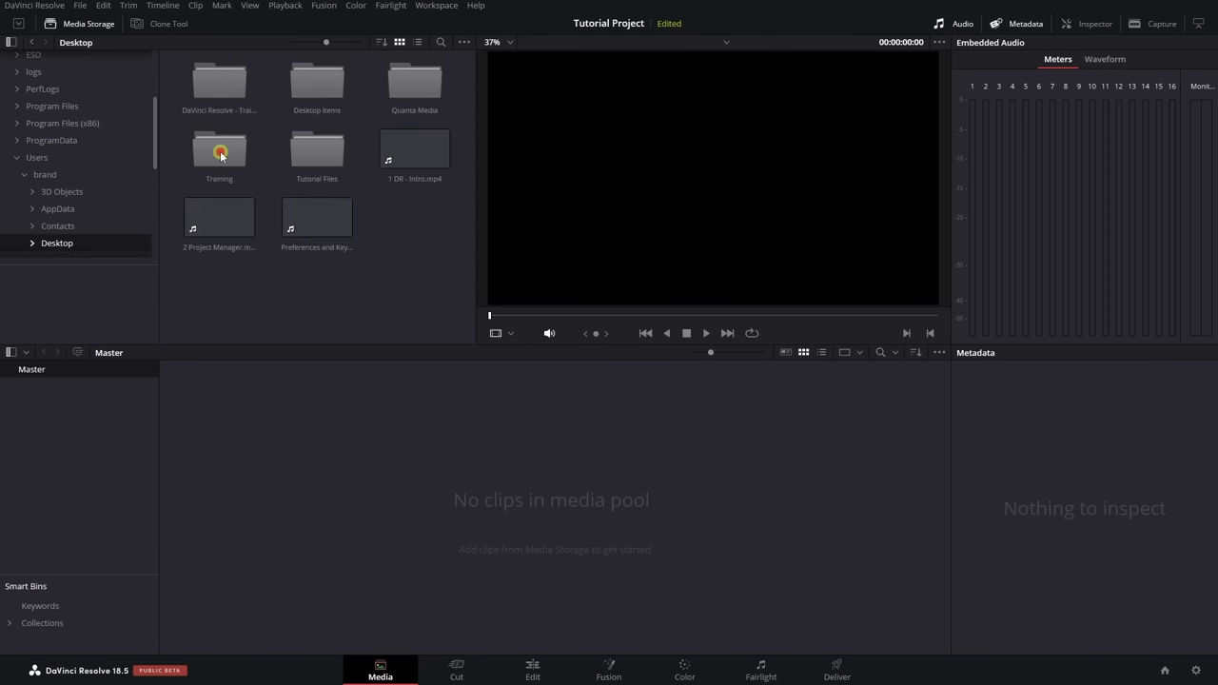
{"action": "left_click", "coordinate": [319, 151]}
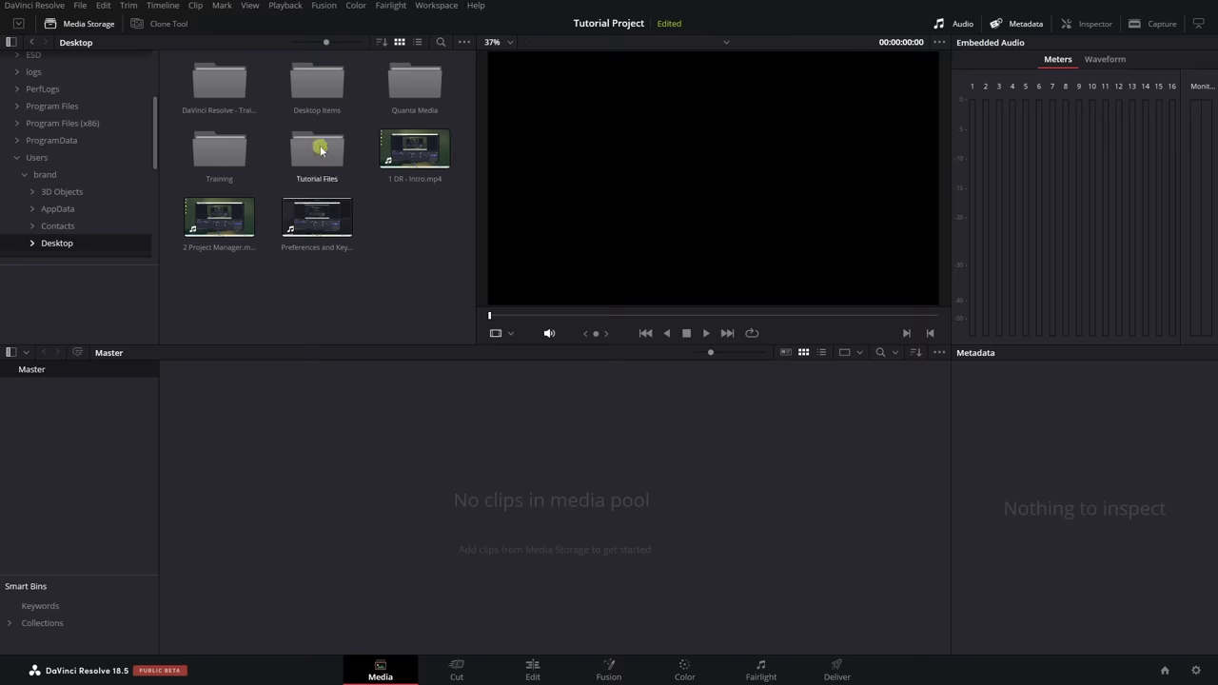
{"action": "double_click", "coordinate": [314, 149]}
- Go through the Audio, Images and Video subfolders of Tutorial Files and open the Video folder
{"action": "left_click", "coordinate": [220, 99]}
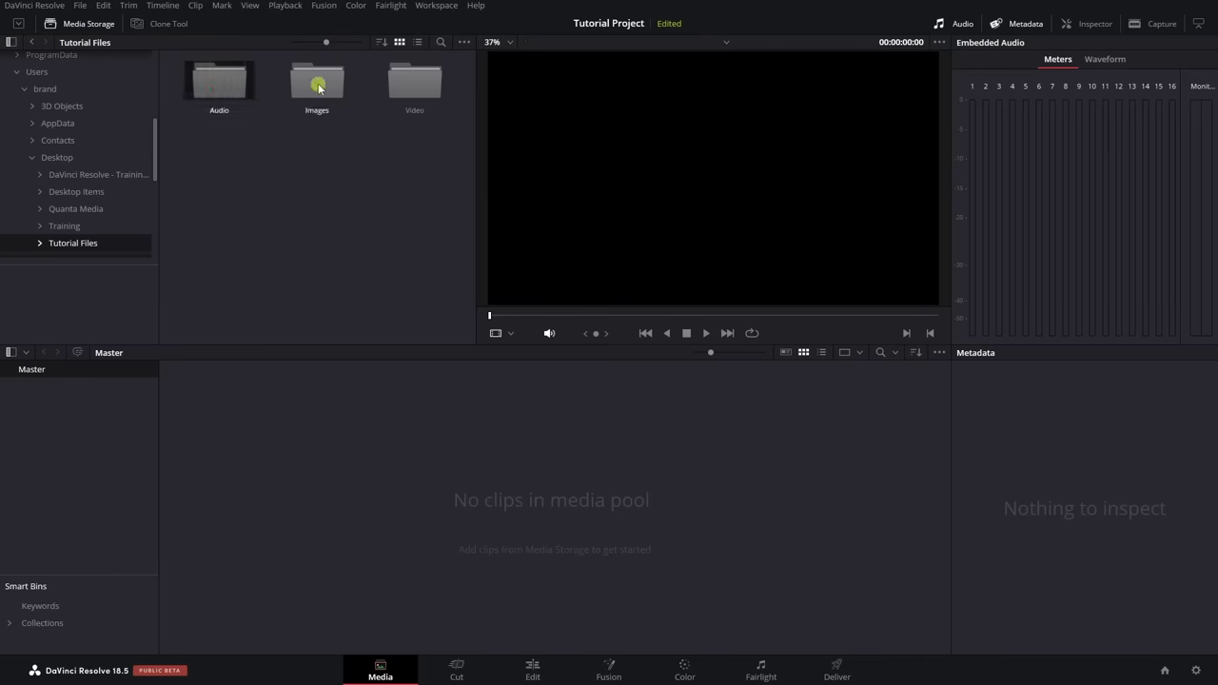
{"action": "left_click", "coordinate": [200, 93]}
{"action": "left_click", "coordinate": [324, 91]}
{"action": "left_click", "coordinate": [414, 91]}
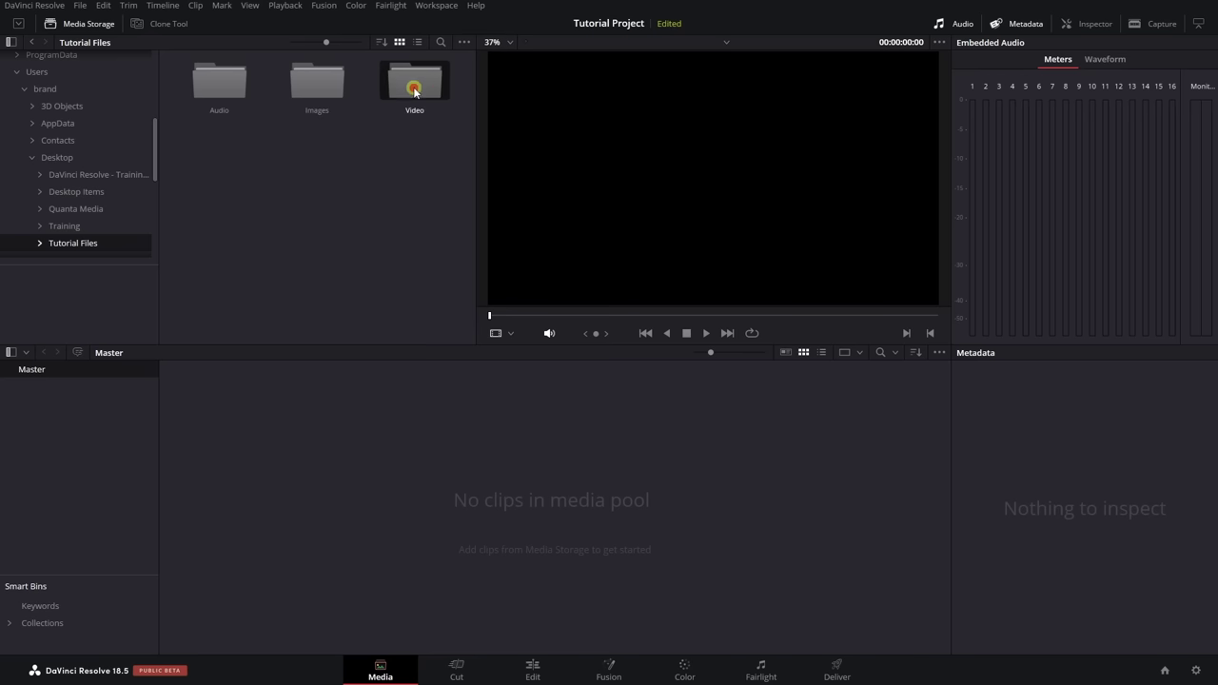
{"action": "double_click", "coordinate": [407, 84]}
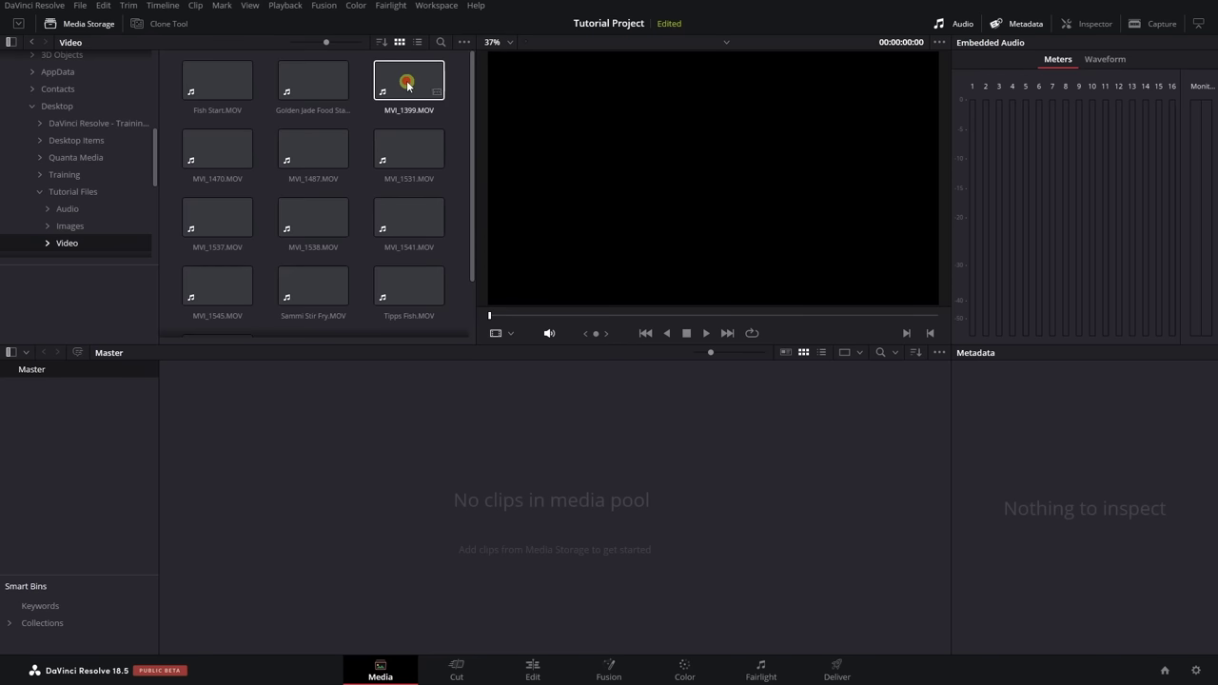
- Load Fish Start.MOV into the viewer and turn off Live Media Preview
{"action": "left_click", "coordinate": [298, 249]}
{"action": "left_click", "coordinate": [217, 83]}
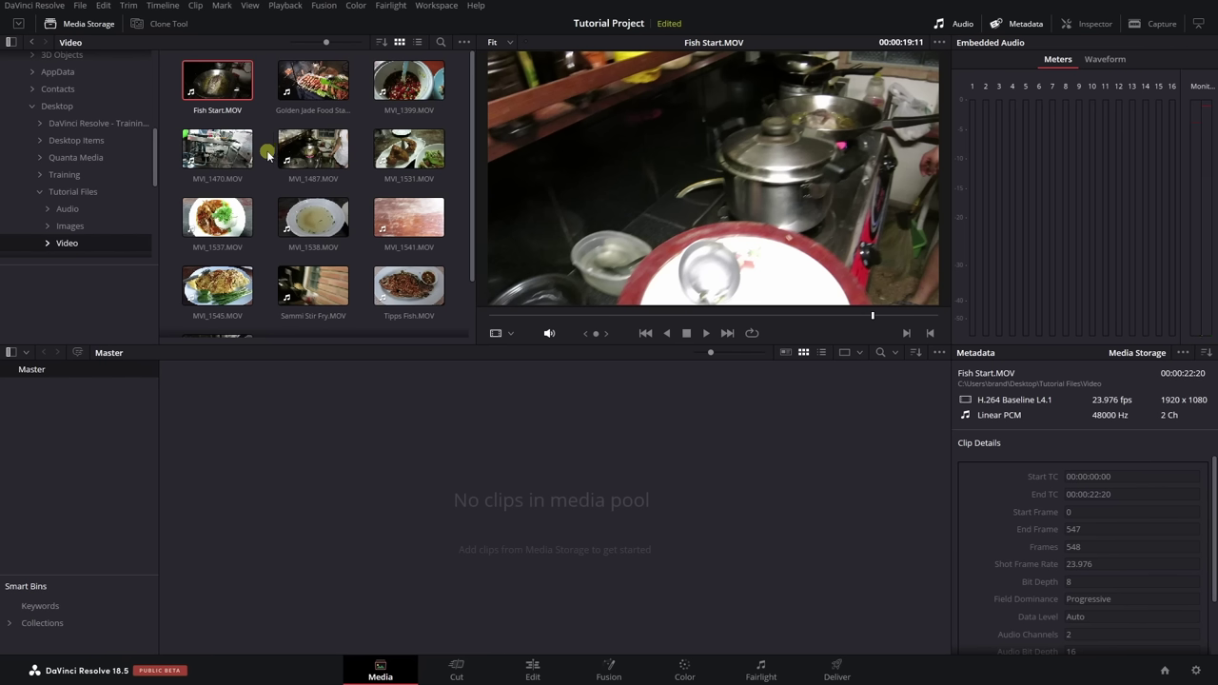
{"action": "left_click", "coordinate": [939, 43]}
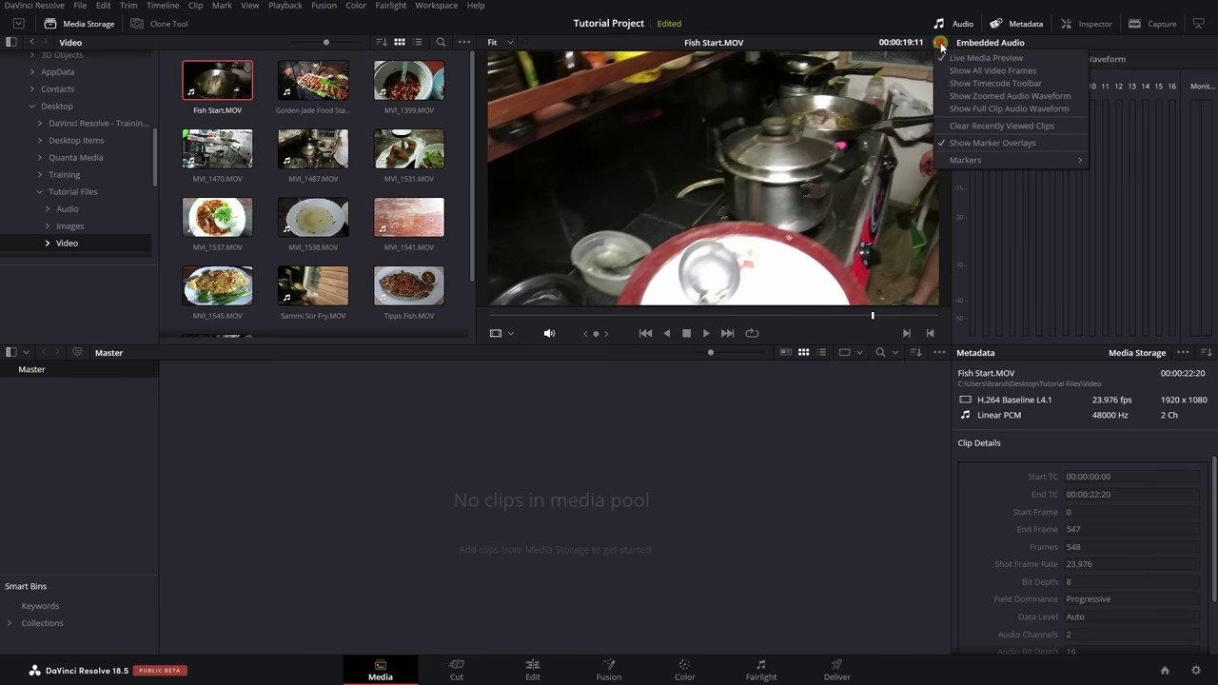
{"action": "left_click", "coordinate": [984, 57]}
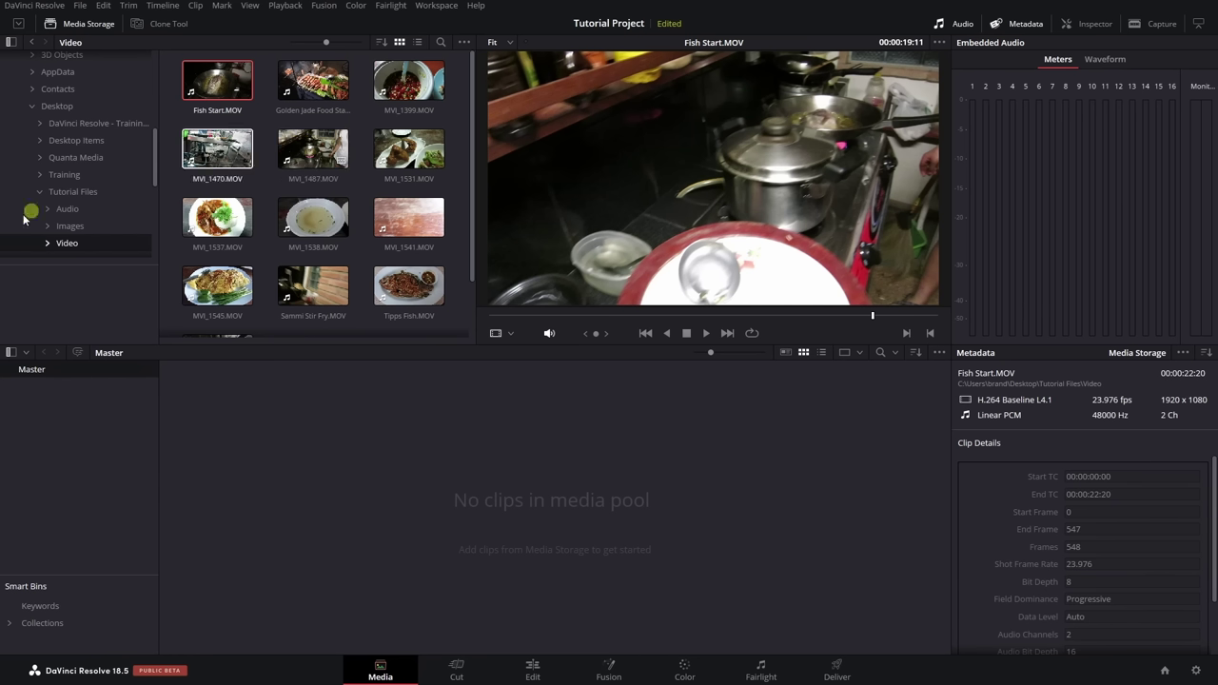
- Preview the music track in the Audio folder with Live Media Preview enabled only for that check
{"action": "left_click", "coordinate": [68, 210]}
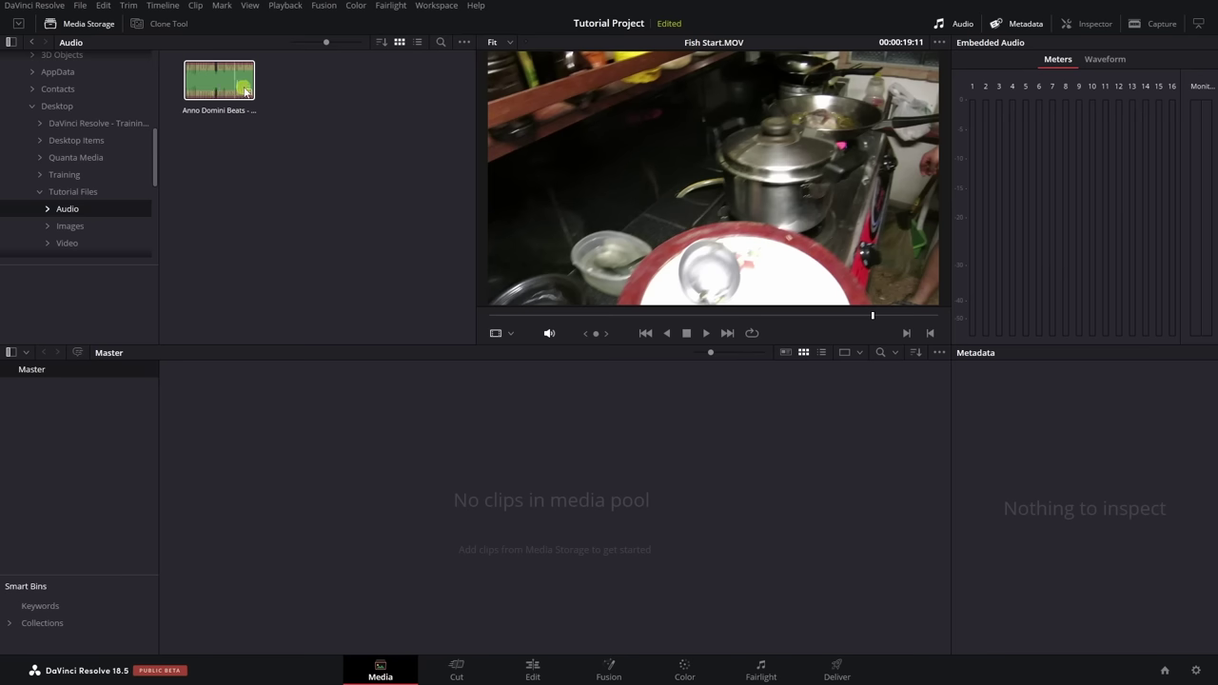
{"action": "left_click", "coordinate": [940, 45]}
{"action": "left_click", "coordinate": [962, 57]}
{"action": "left_click", "coordinate": [215, 90]}
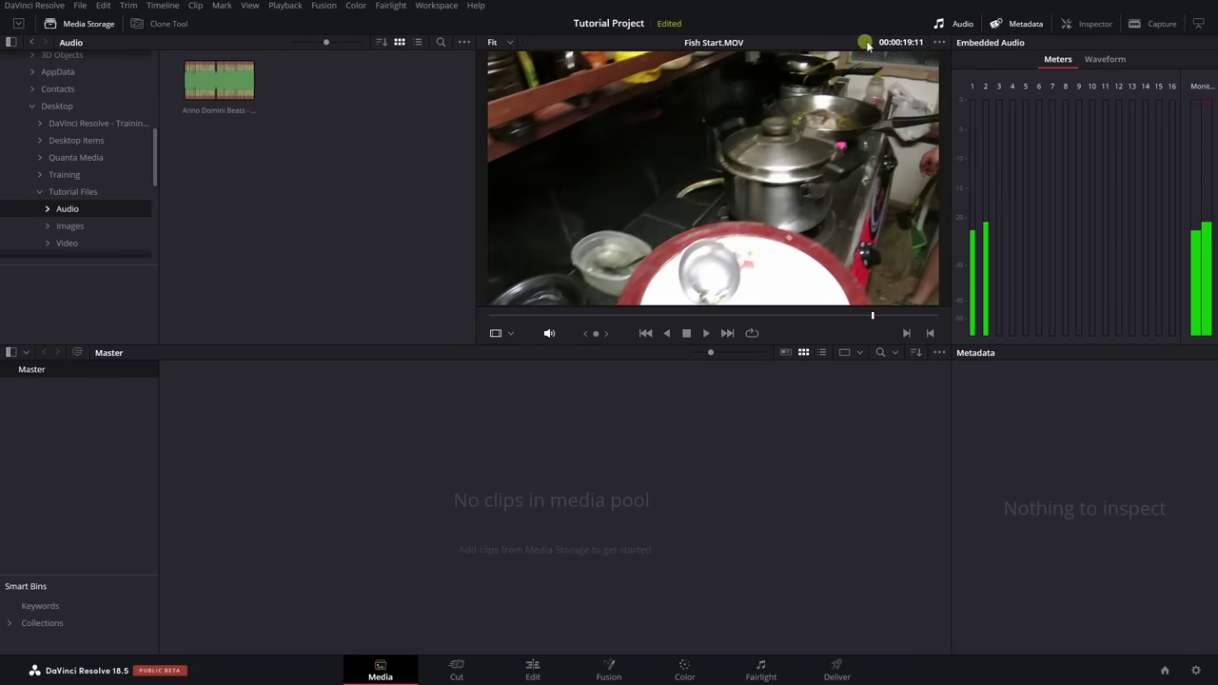
{"action": "left_click", "coordinate": [939, 42]}
{"action": "left_click", "coordinate": [961, 58]}
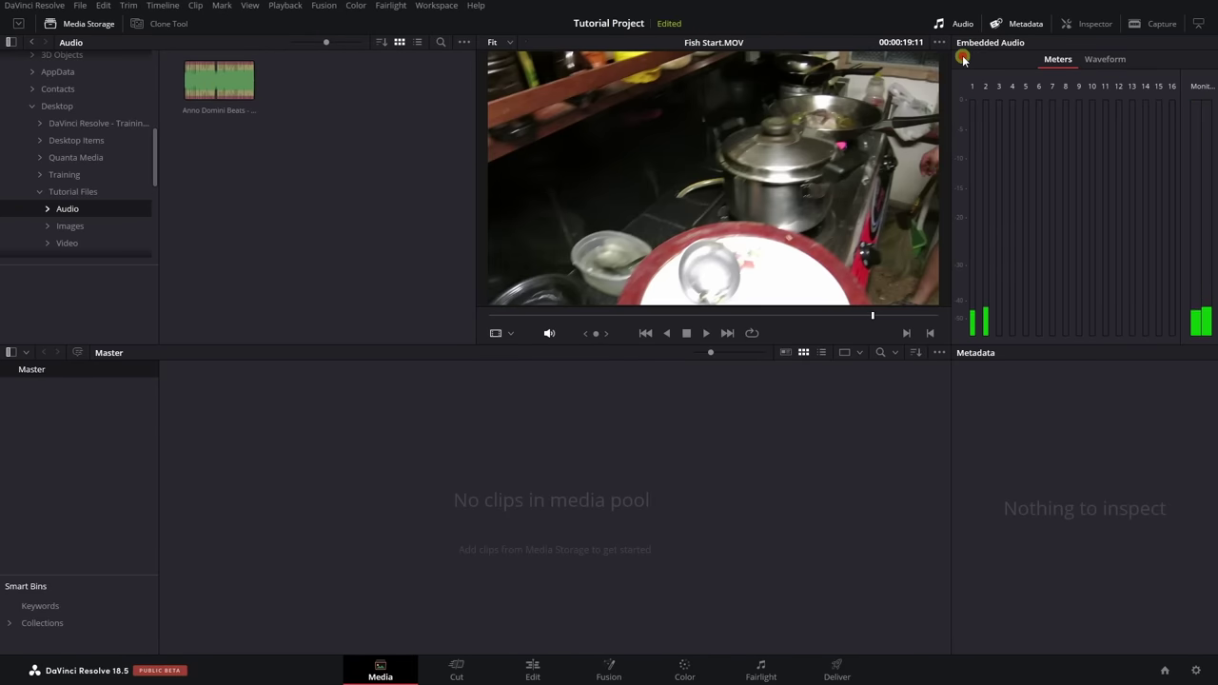
- View food shot_1.1.2.jpg and food shot_1.1.3.jpg from the Images folder in the viewer
{"action": "left_click", "coordinate": [69, 229]}
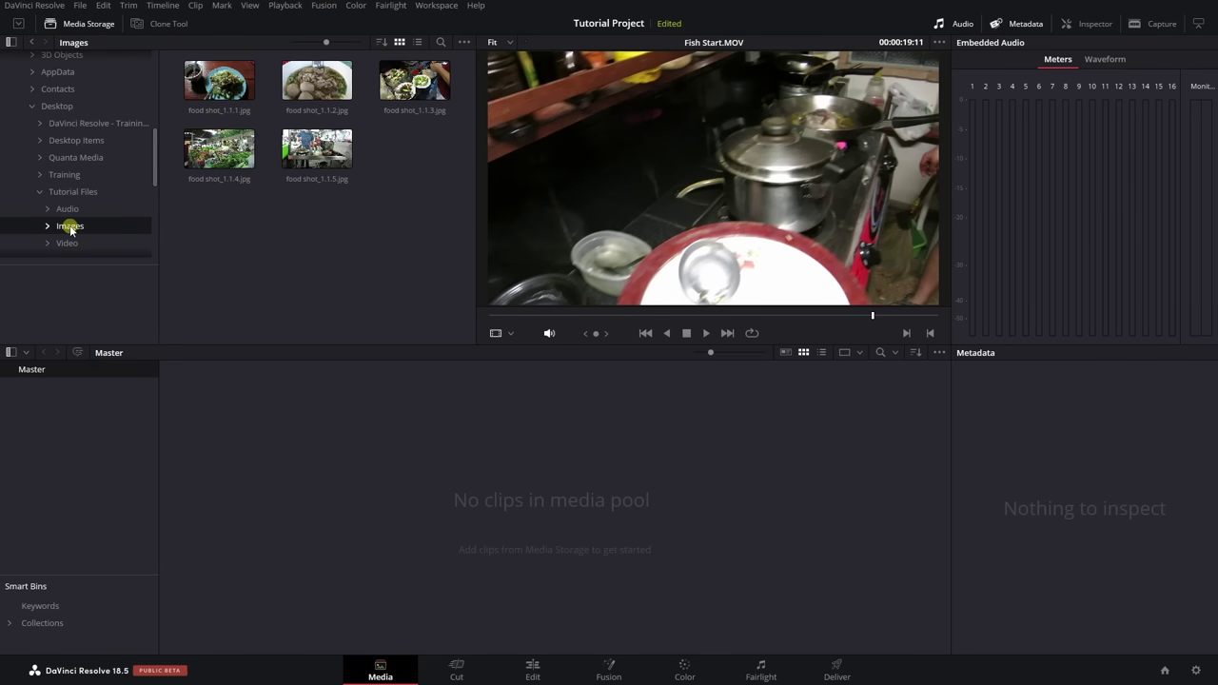
{"action": "left_click", "coordinate": [309, 87]}
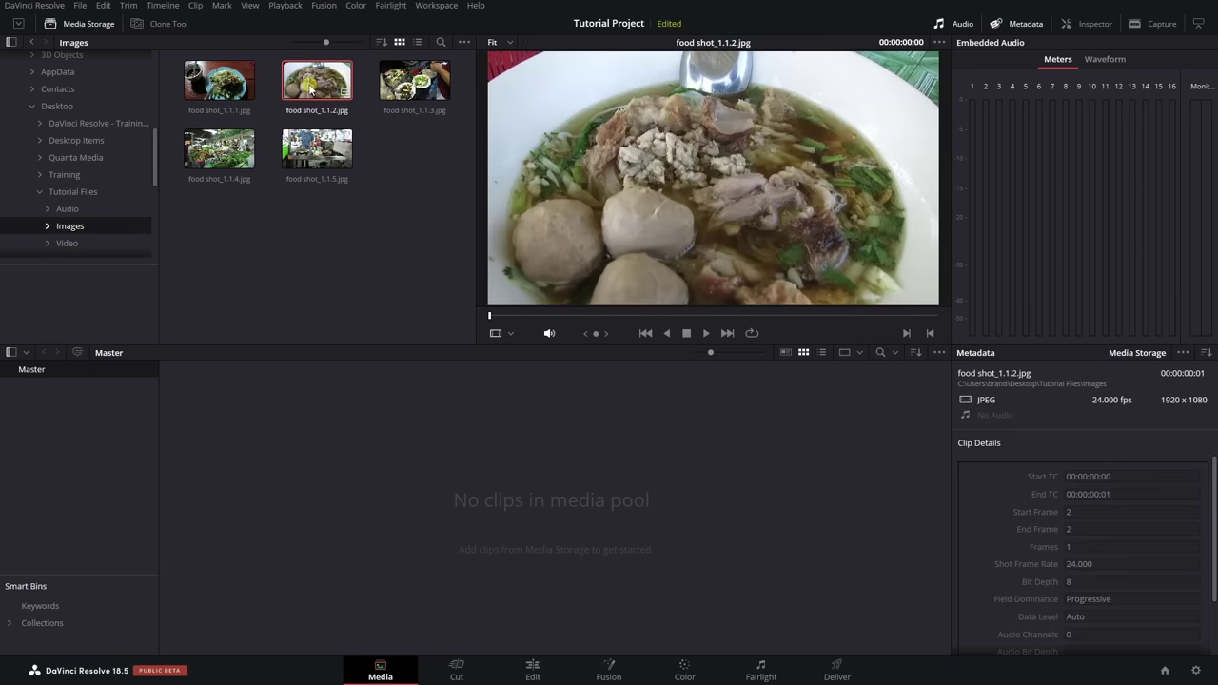
{"action": "left_click", "coordinate": [412, 84]}
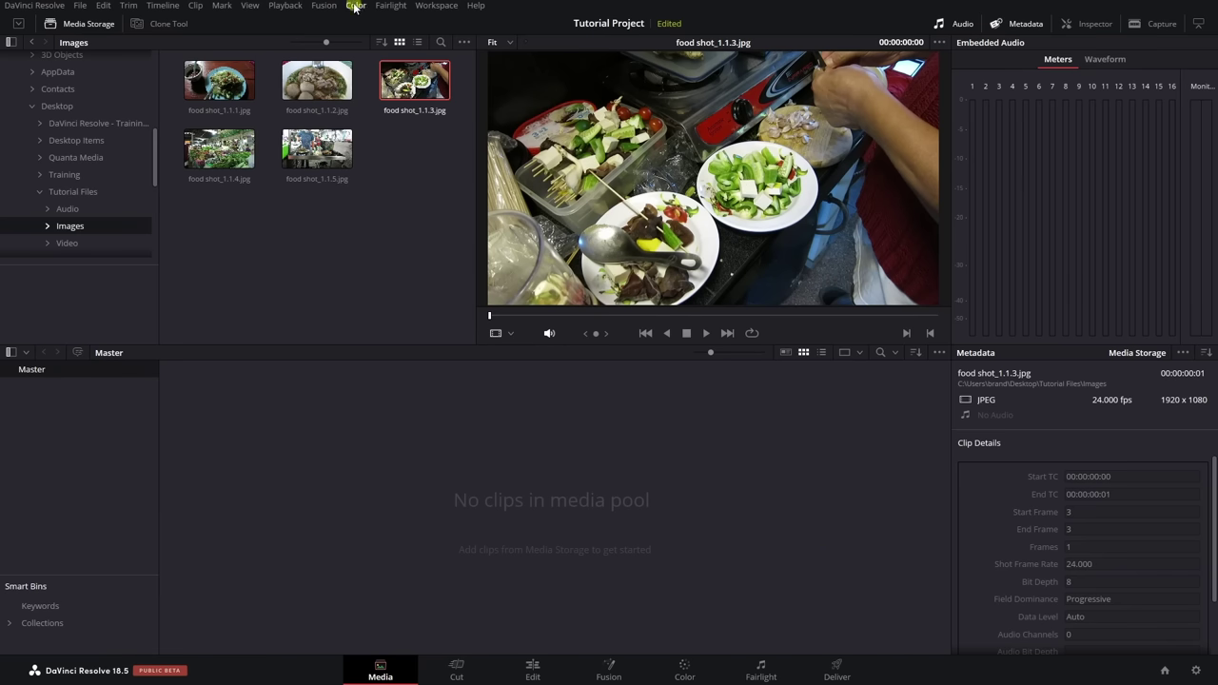
- Reset the UI layout and hide the embedded audio meters, keeping the Metadata display on
{"action": "left_click", "coordinate": [429, 7]}
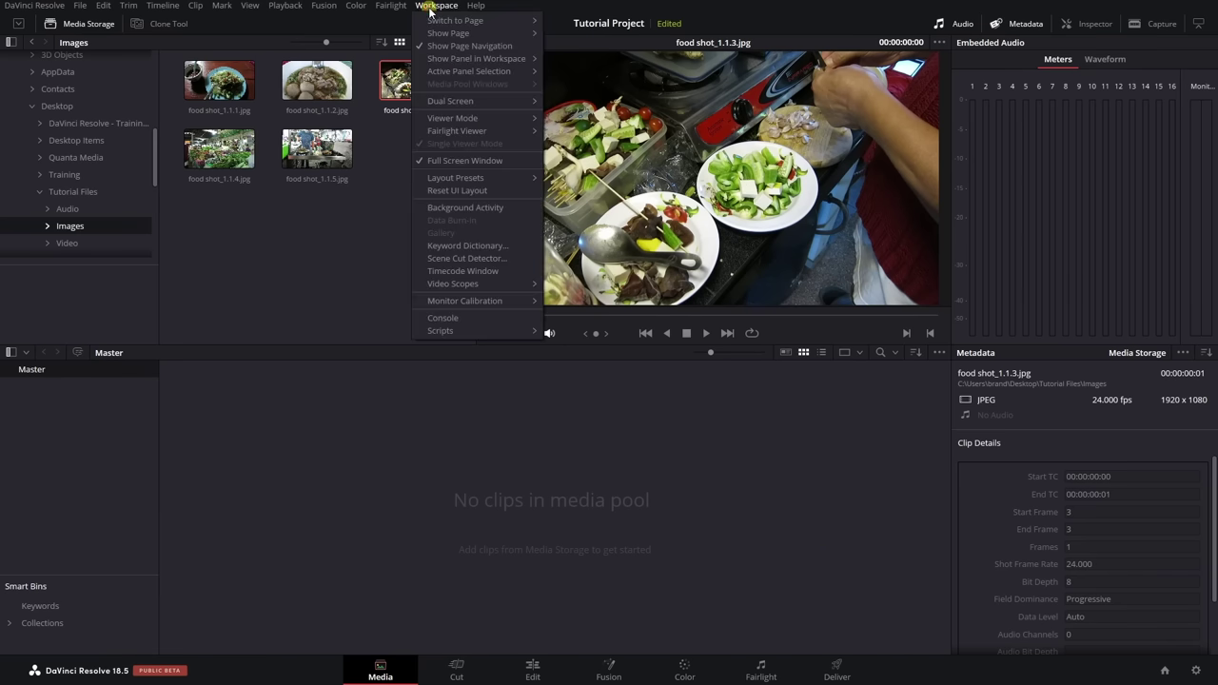
{"action": "left_click", "coordinate": [457, 191]}
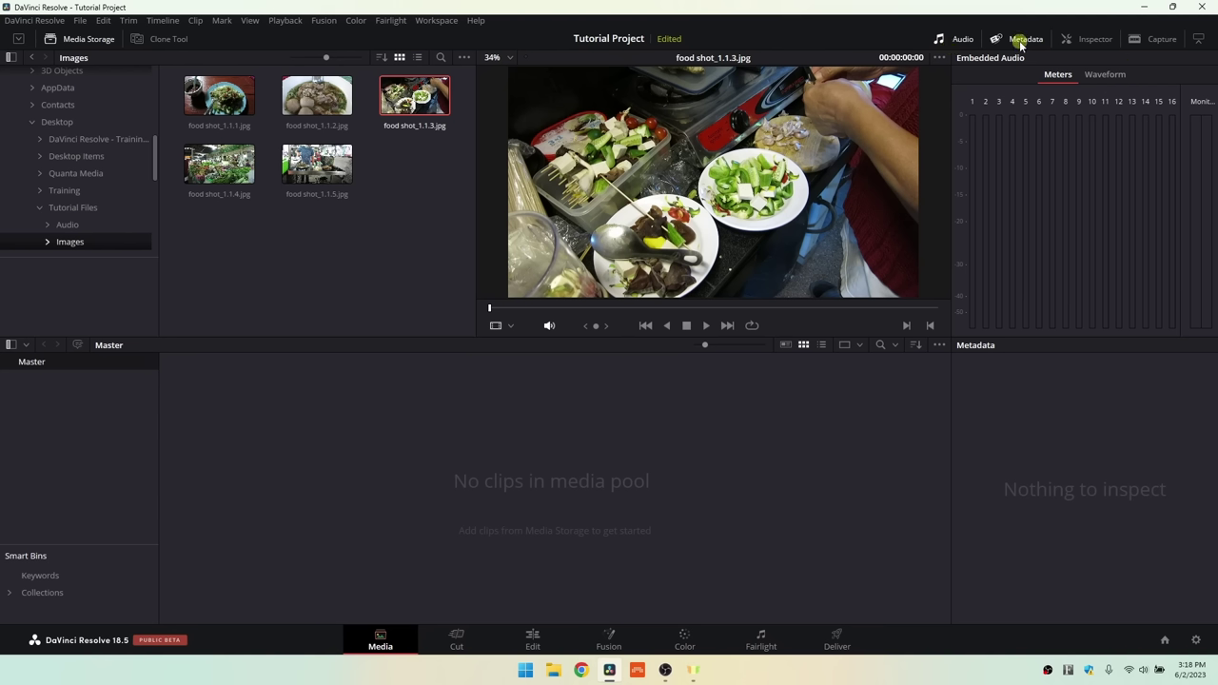
{"action": "left_click", "coordinate": [960, 39]}
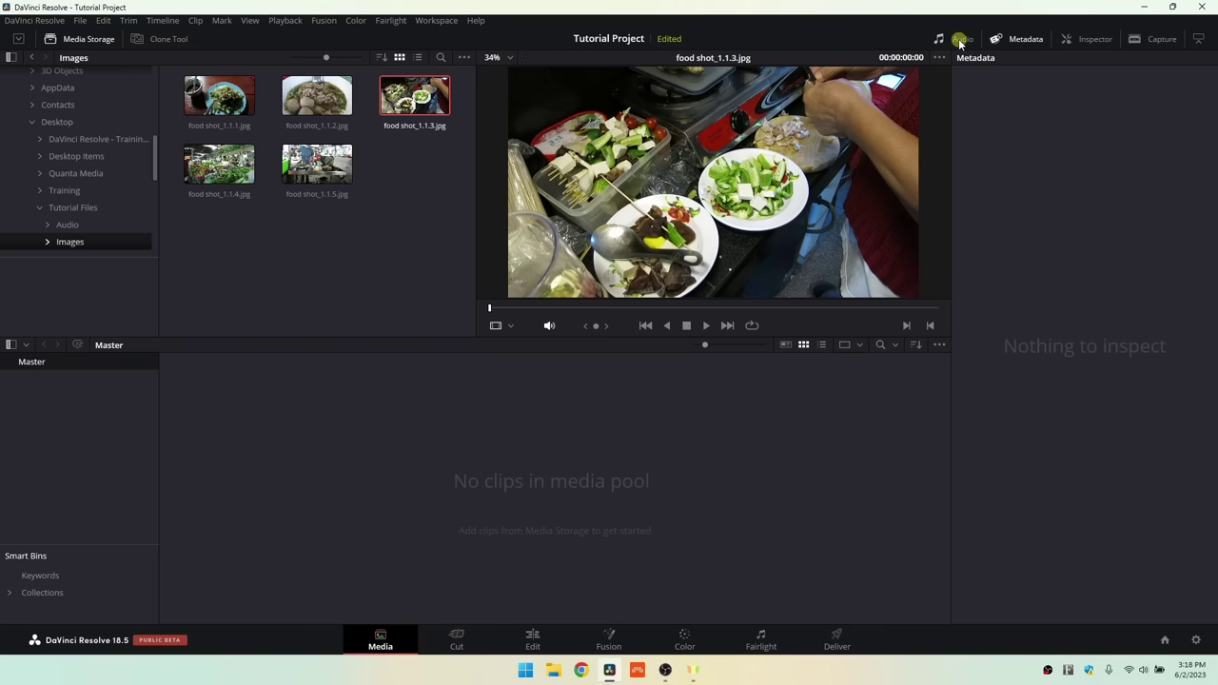
{"action": "left_click", "coordinate": [1026, 39]}
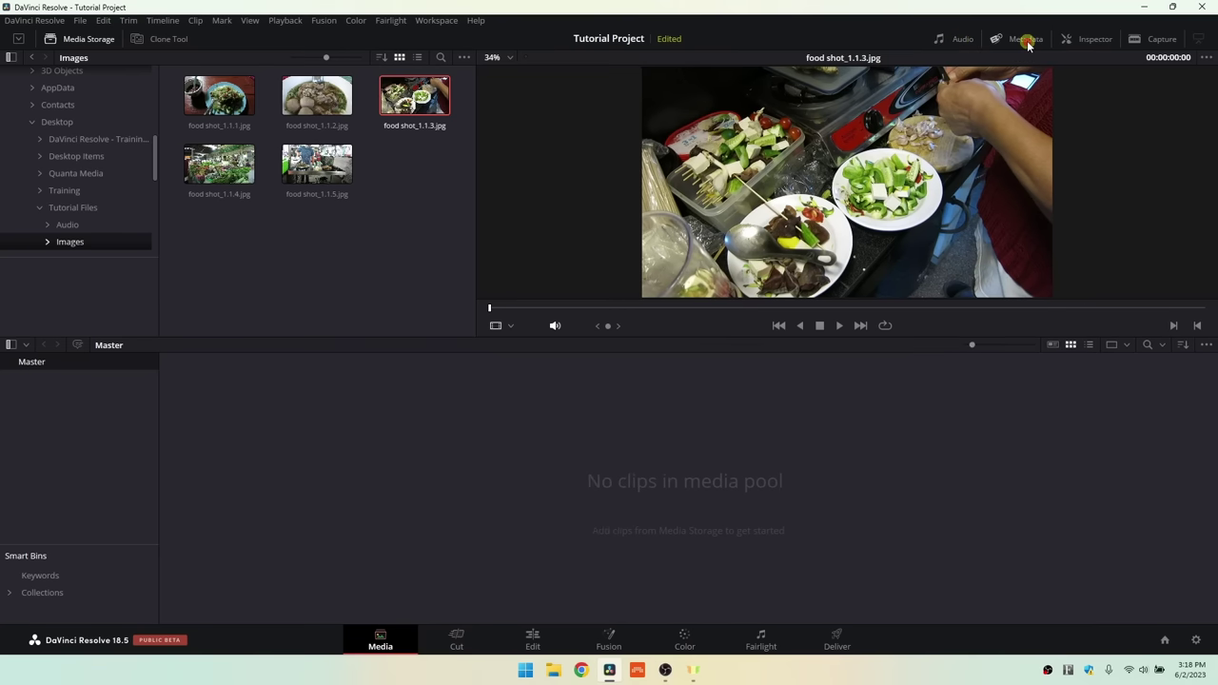
{"action": "left_click", "coordinate": [1026, 39]}
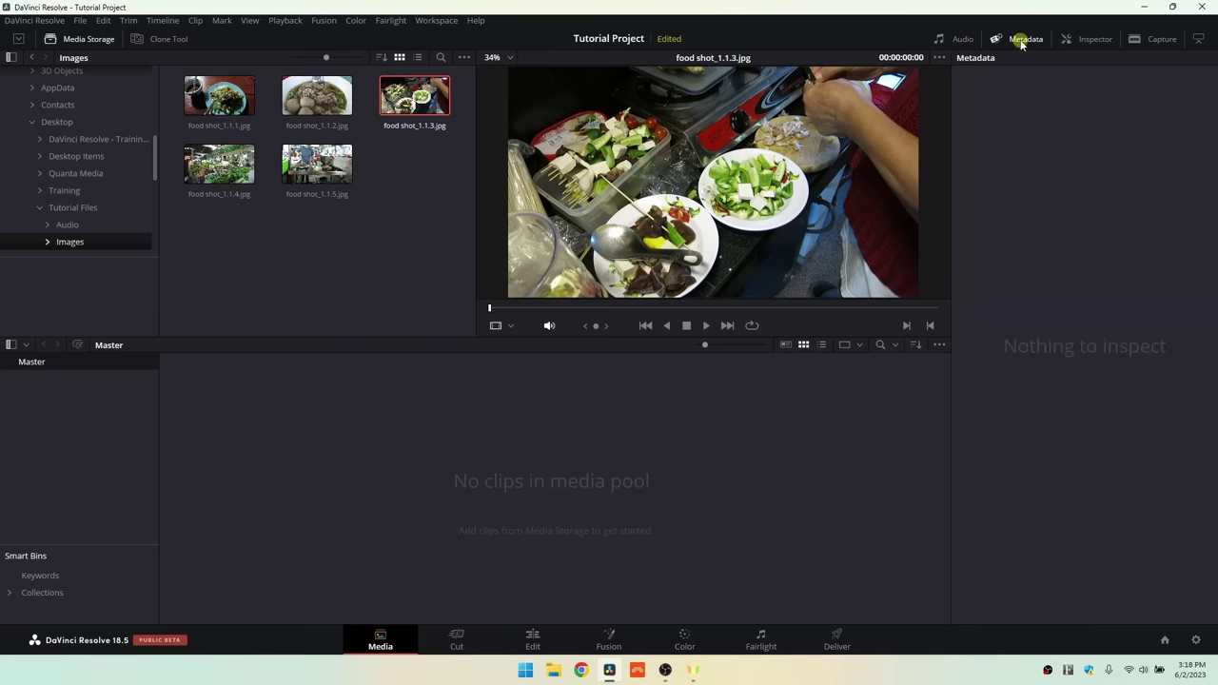
- Examine the metadata of food shot_1.1.3.jpg and of the music track in the Audio folder
{"action": "left_click", "coordinate": [415, 97]}
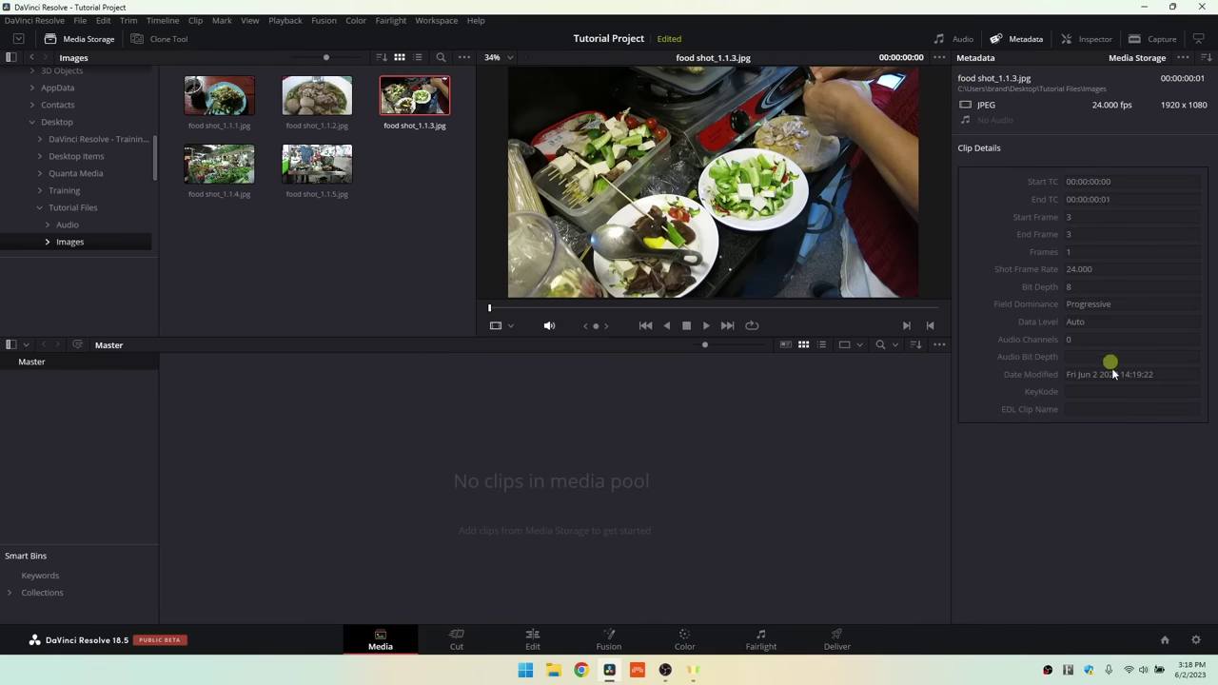
{"action": "left_click", "coordinate": [68, 225]}
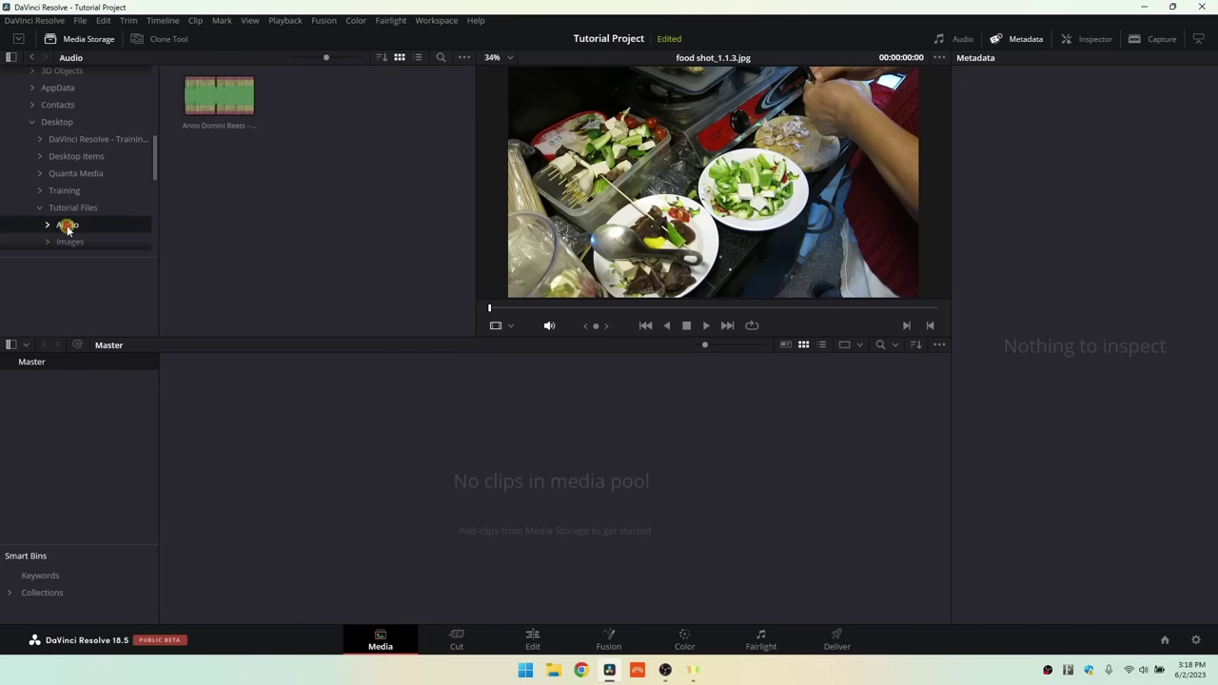
{"action": "left_click", "coordinate": [221, 95]}
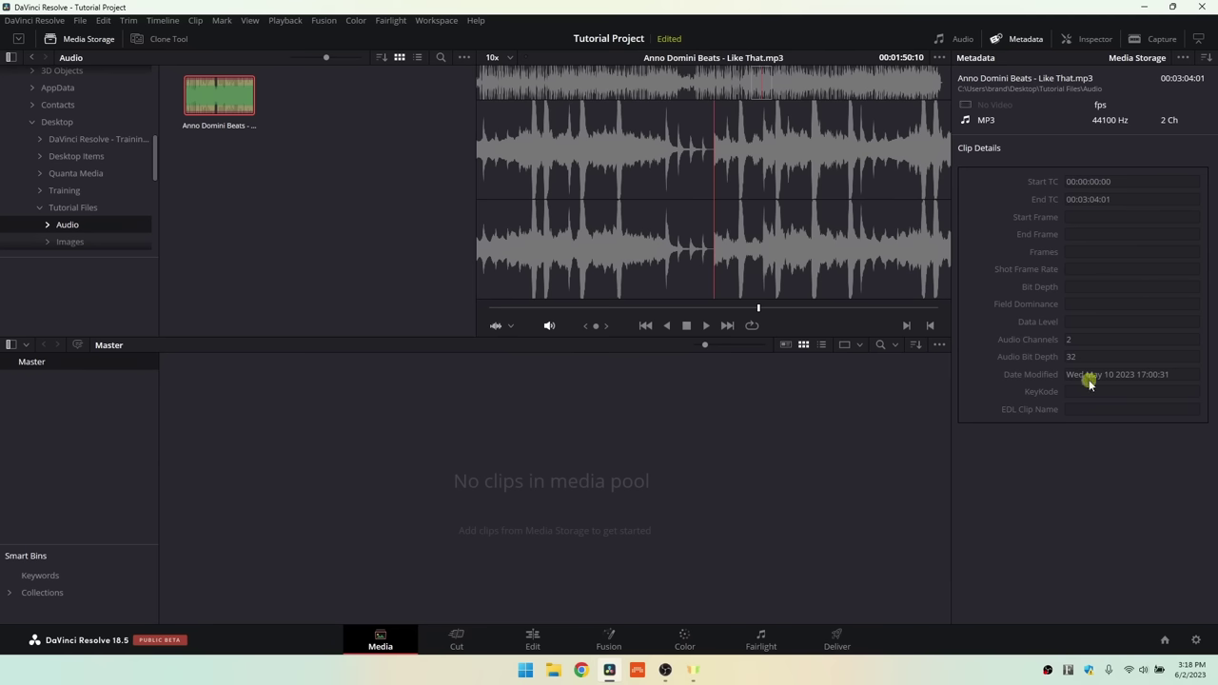
- Show the Inspector, check it with MVI_1487.MOV from the Video folder selected, and hide it again
{"action": "left_click", "coordinate": [1092, 40]}
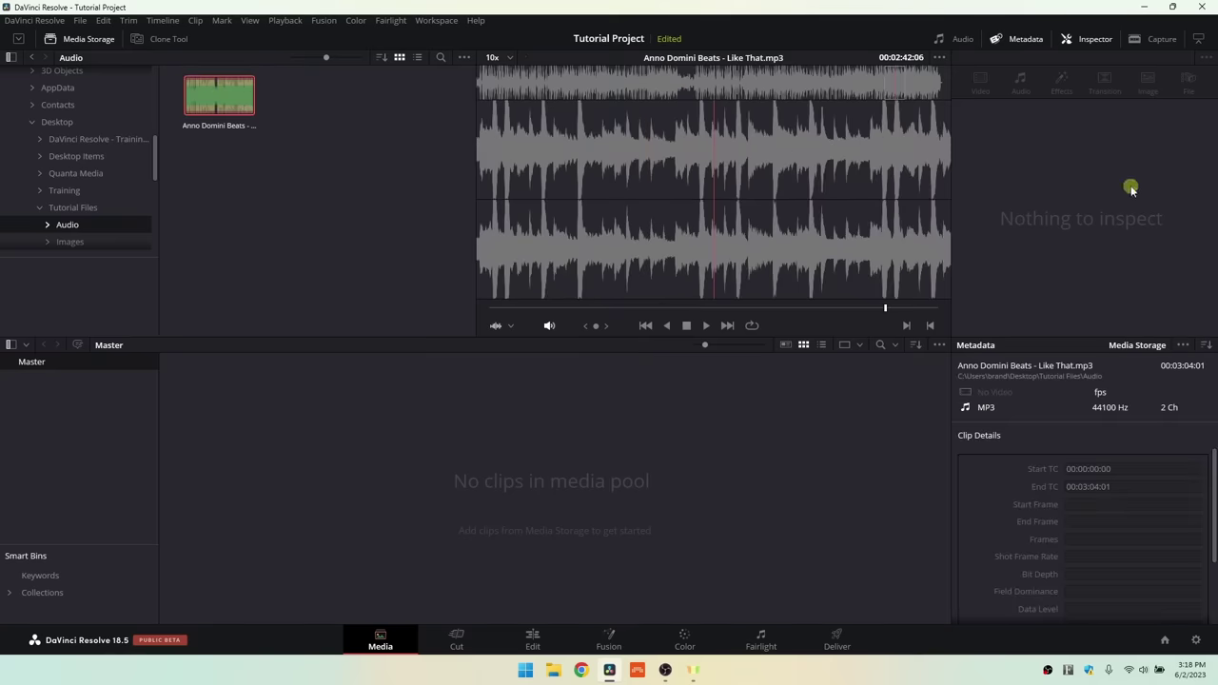
{"action": "scroll", "coordinate": [72, 228], "scroll_direction": "down", "scroll_amount": 1}
{"action": "left_click", "coordinate": [67, 235]}
{"action": "left_click", "coordinate": [314, 170]}
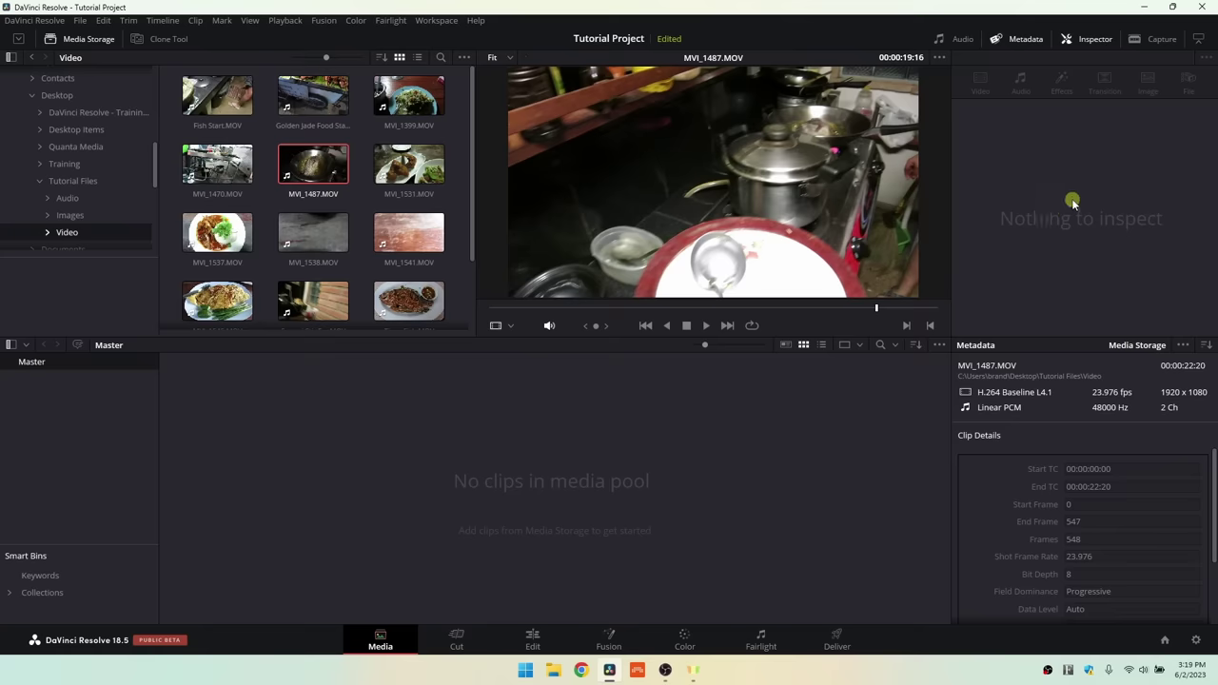
{"action": "left_click", "coordinate": [1085, 40]}
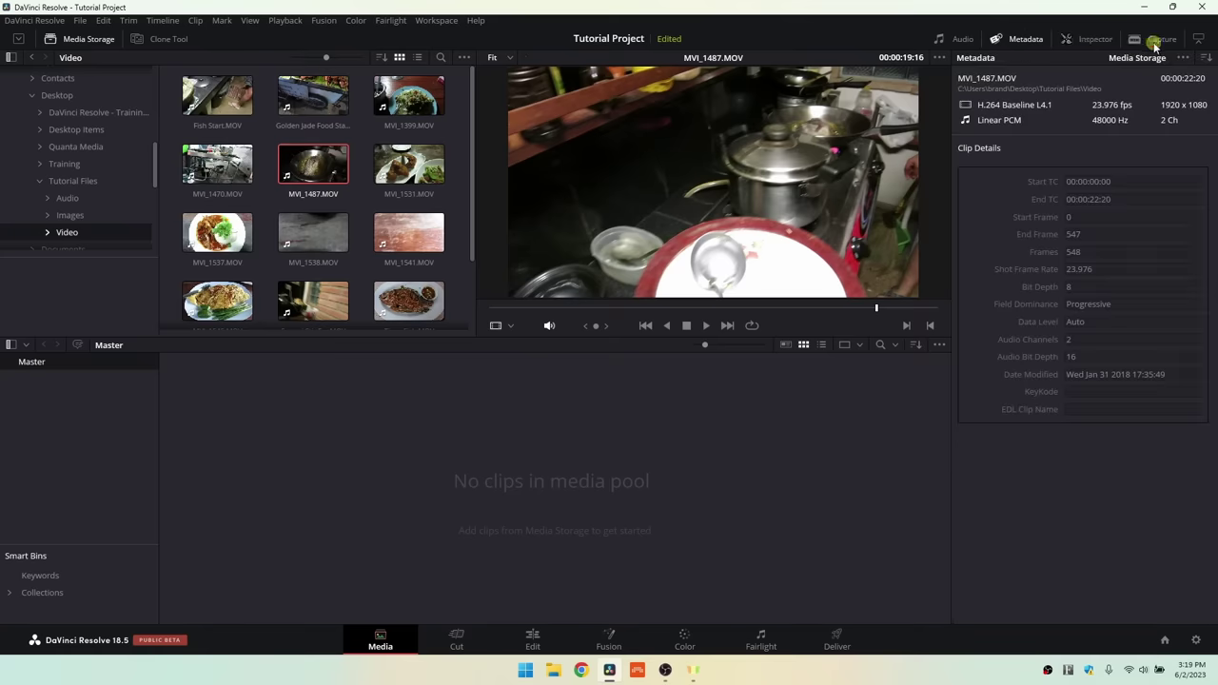
- View the Capture display, and try the Metadata display at reduced height before restoring its full height
{"action": "left_click", "coordinate": [1154, 41]}
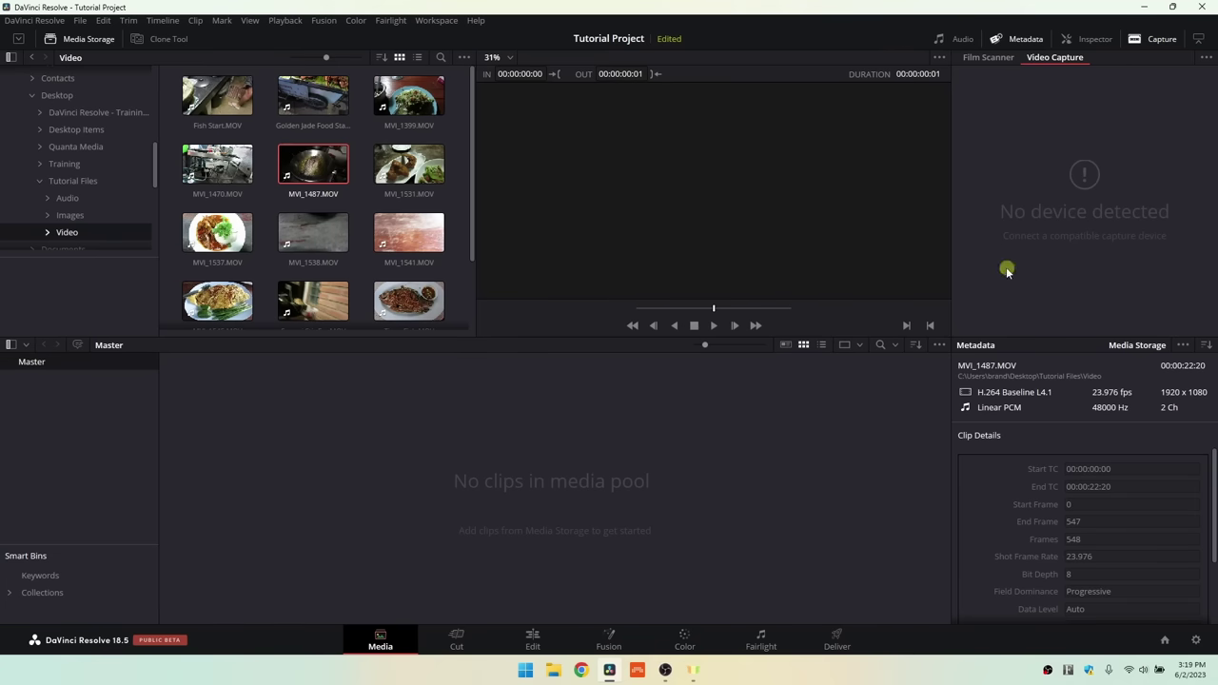
{"action": "left_click", "coordinate": [1162, 40]}
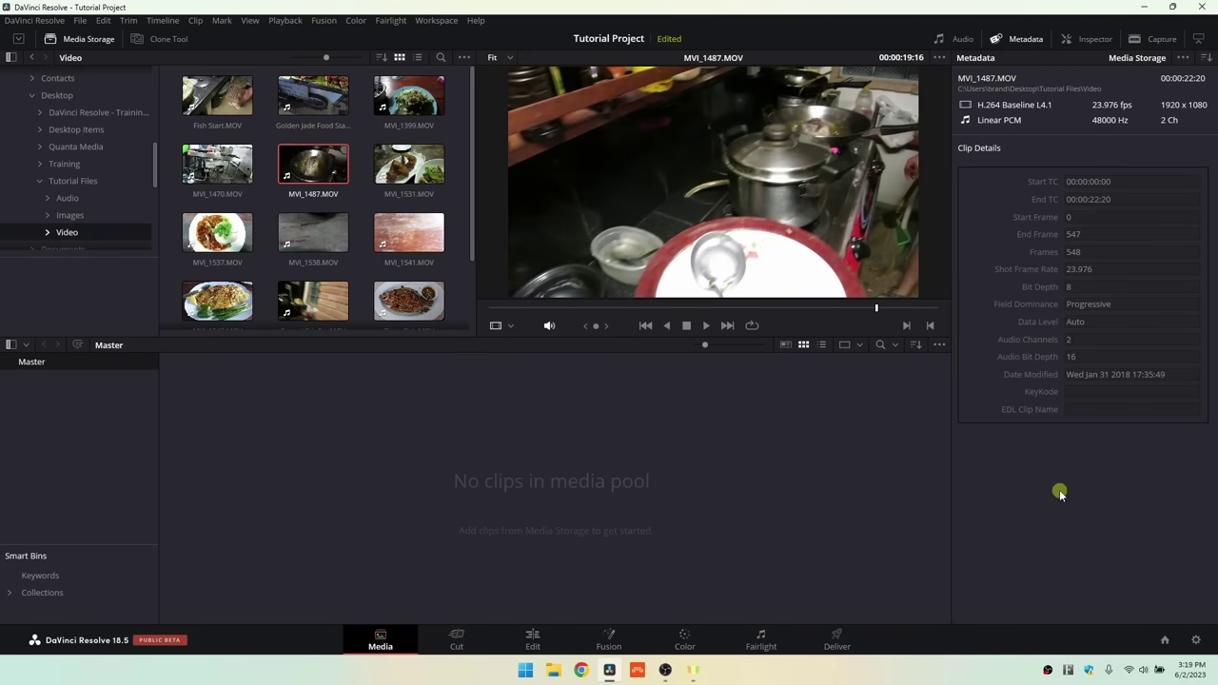
{"action": "left_click", "coordinate": [1199, 41]}
{"action": "left_click", "coordinate": [333, 571]}
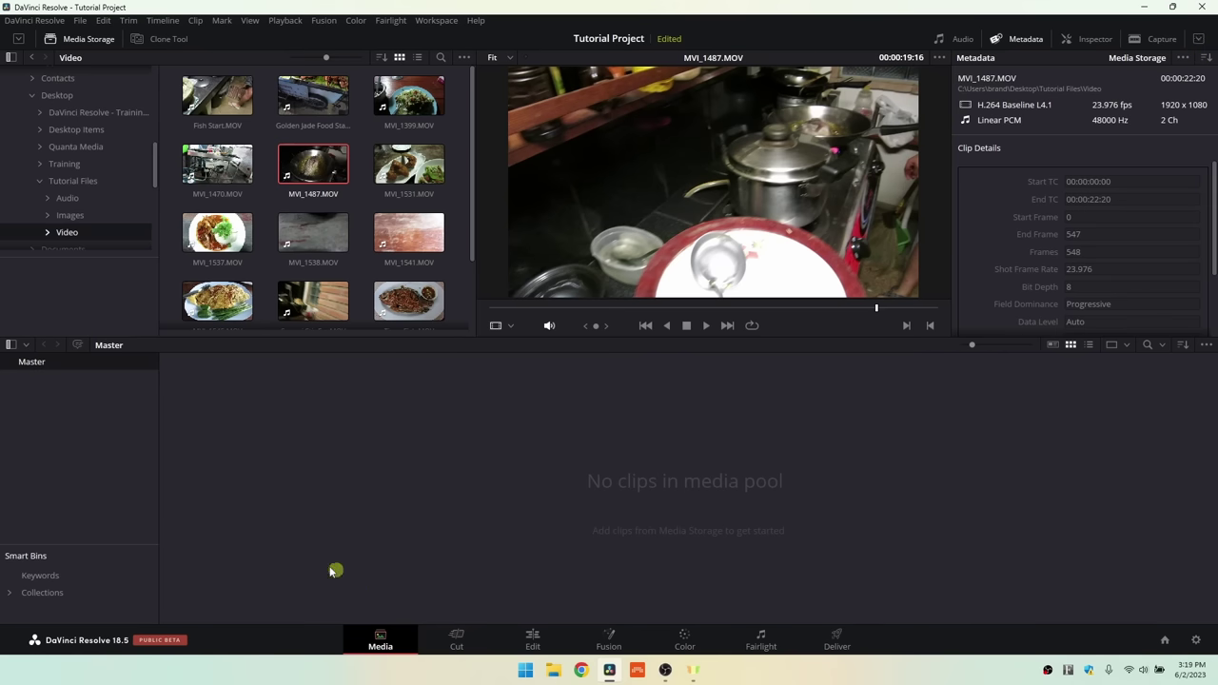
{"action": "left_click", "coordinate": [1200, 40]}
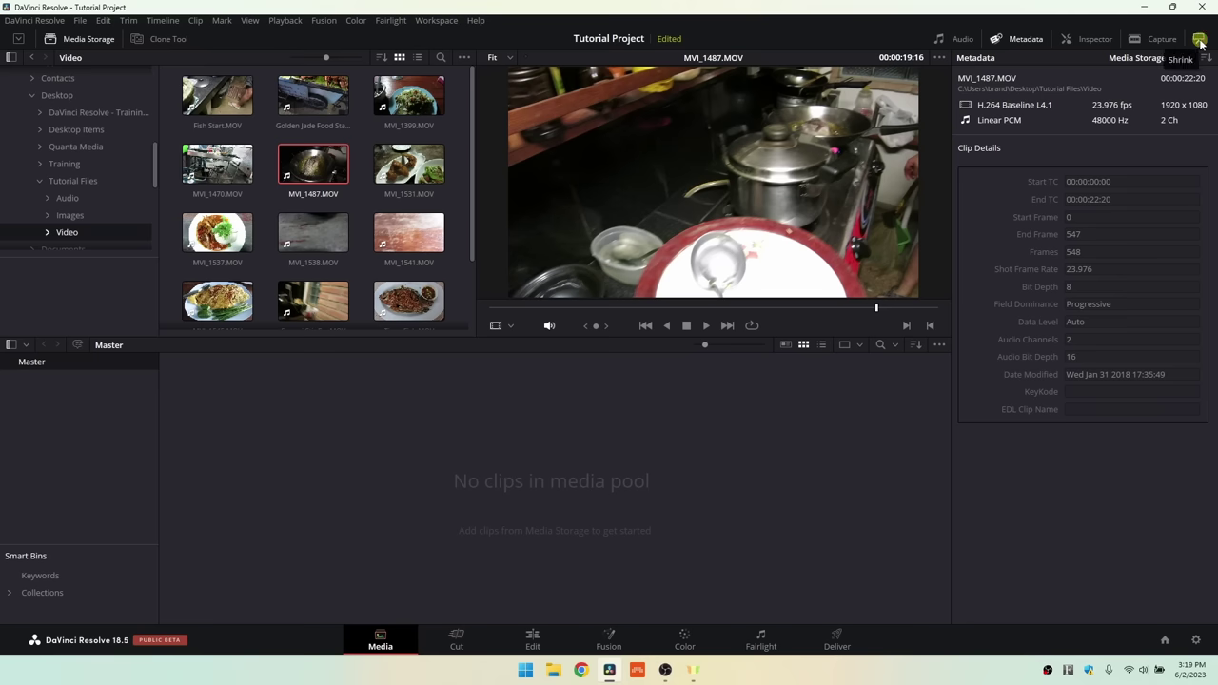
- Show and hide the Inspector, and do the same with the Capture display
{"action": "left_click", "coordinate": [1094, 40]}
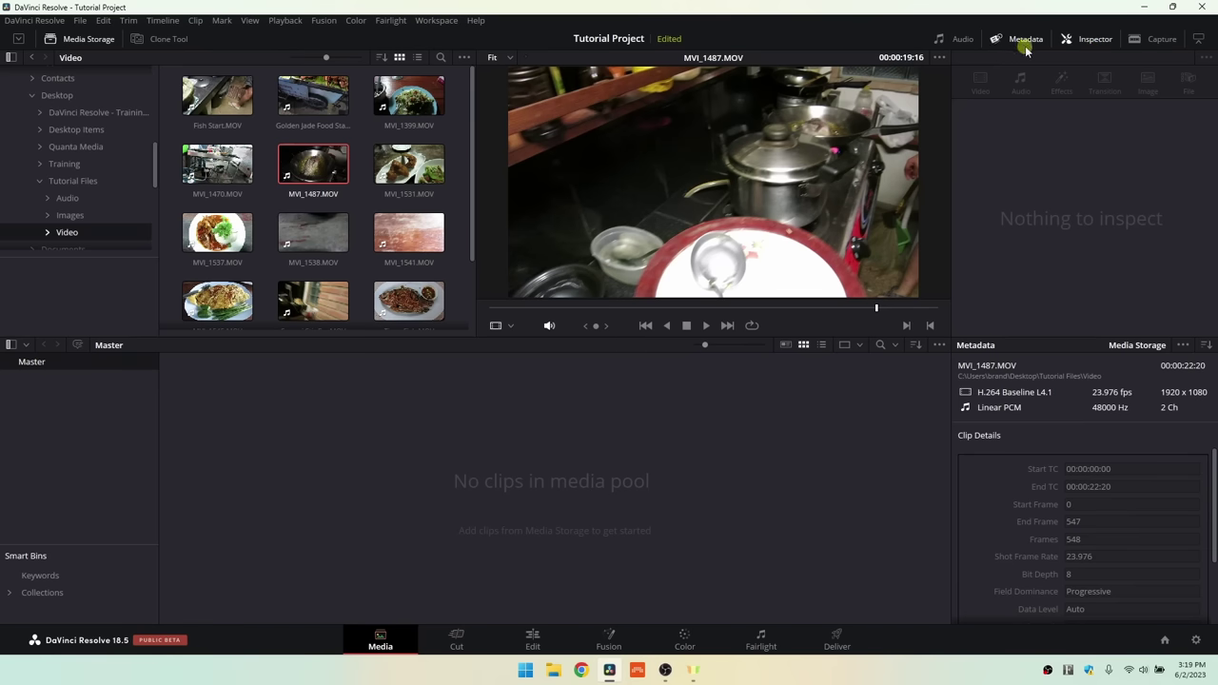
{"action": "left_click", "coordinate": [1090, 42]}
{"action": "left_click", "coordinate": [1148, 45]}
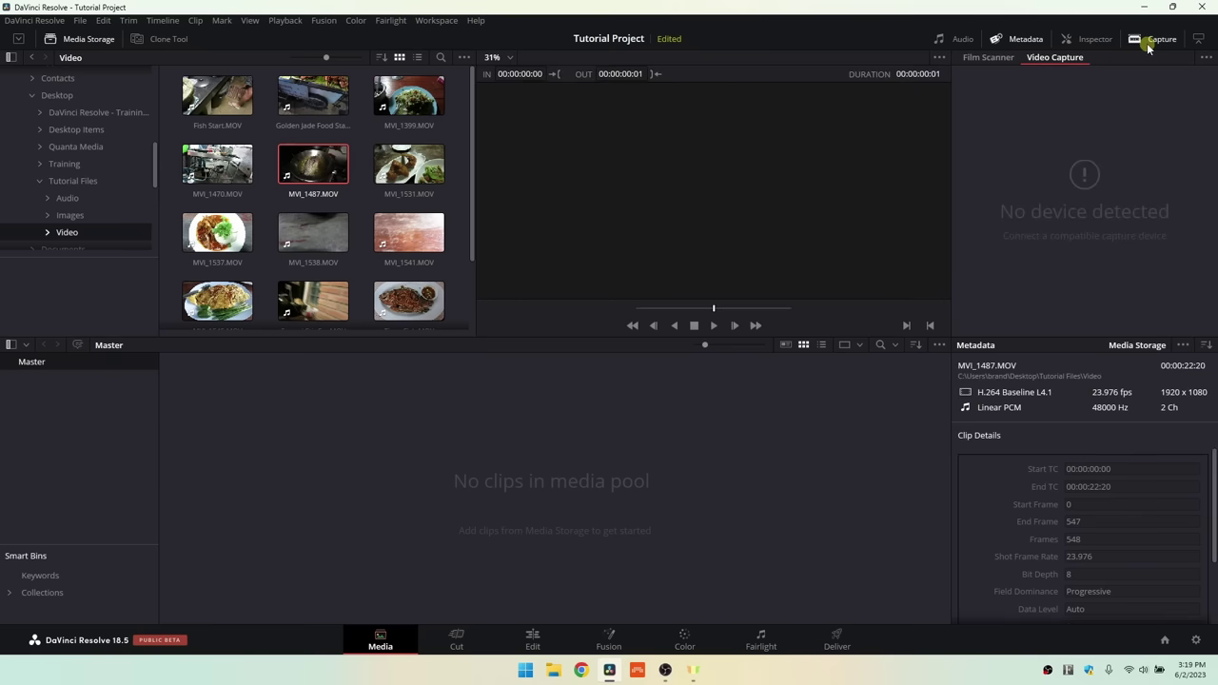
{"action": "left_click", "coordinate": [1148, 44]}
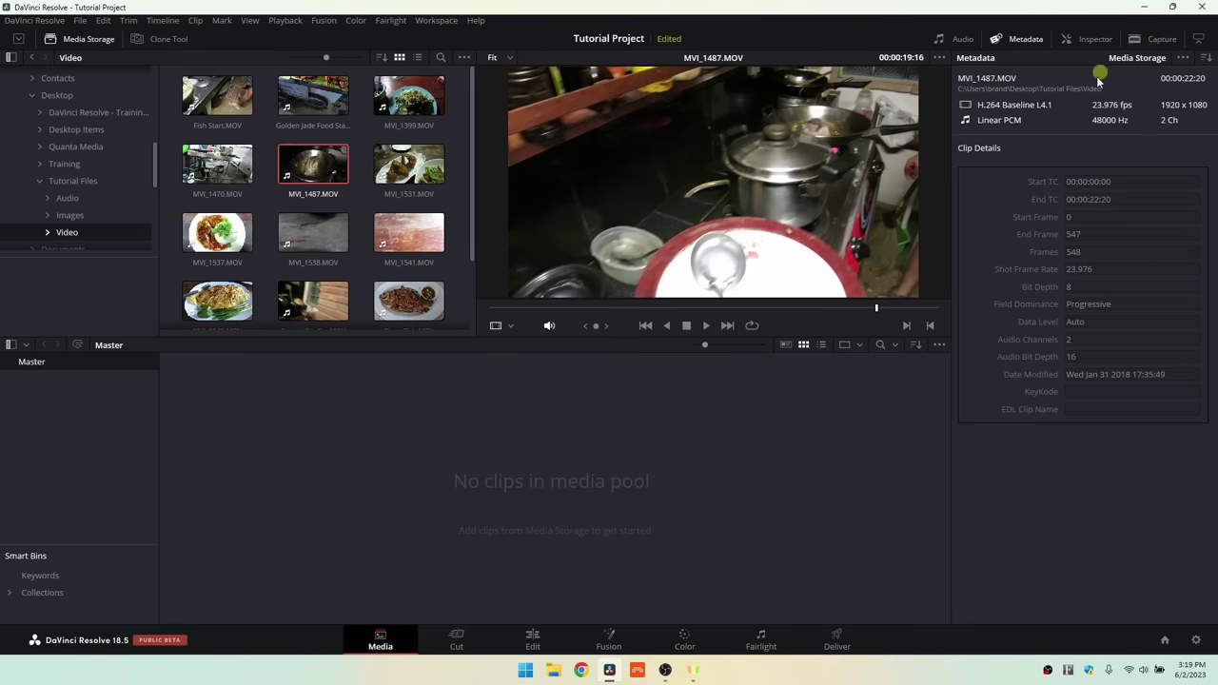
- Examine the Shot & Scene, Camera, Audio and Production metadata groups of MVI_1487.MOV, then bring up the group list again
{"action": "left_click", "coordinate": [1206, 58]}
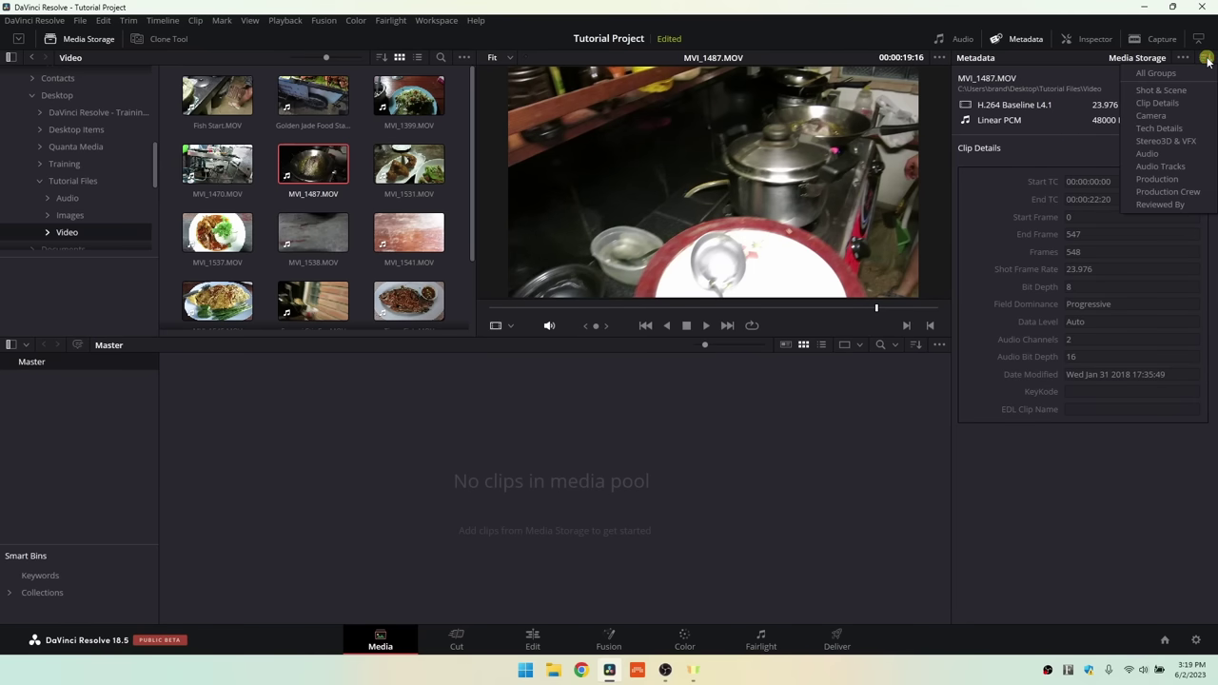
{"action": "left_click", "coordinate": [1161, 90]}
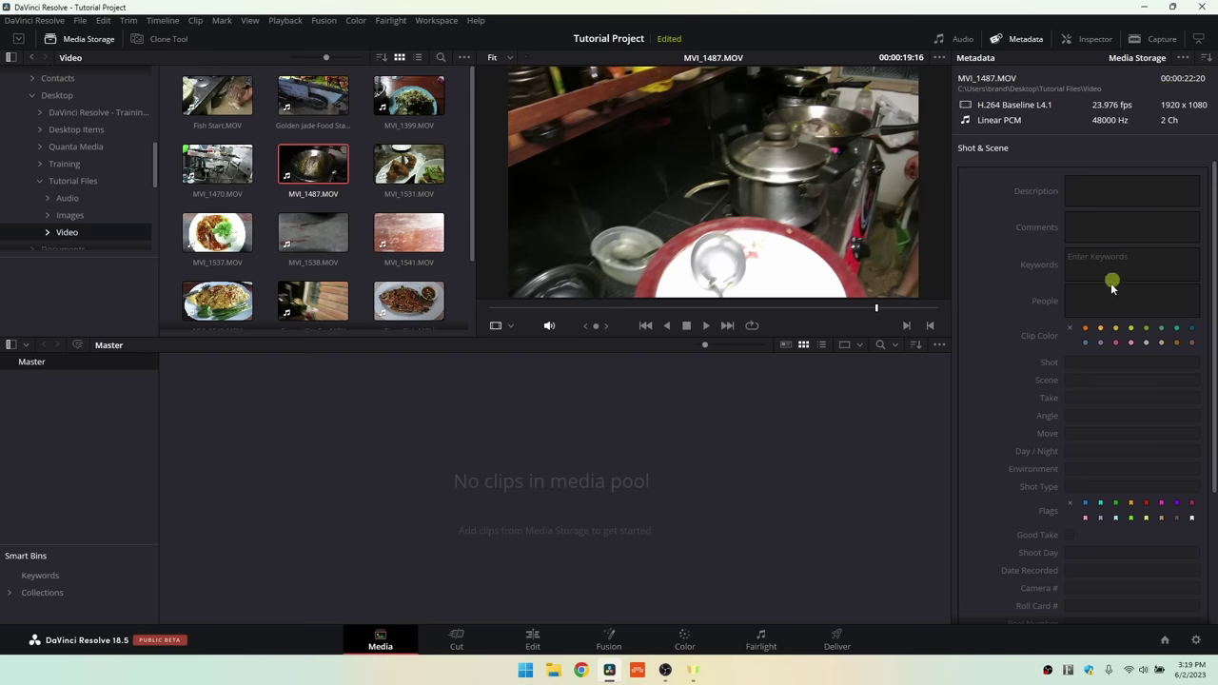
{"action": "left_click", "coordinate": [1209, 59]}
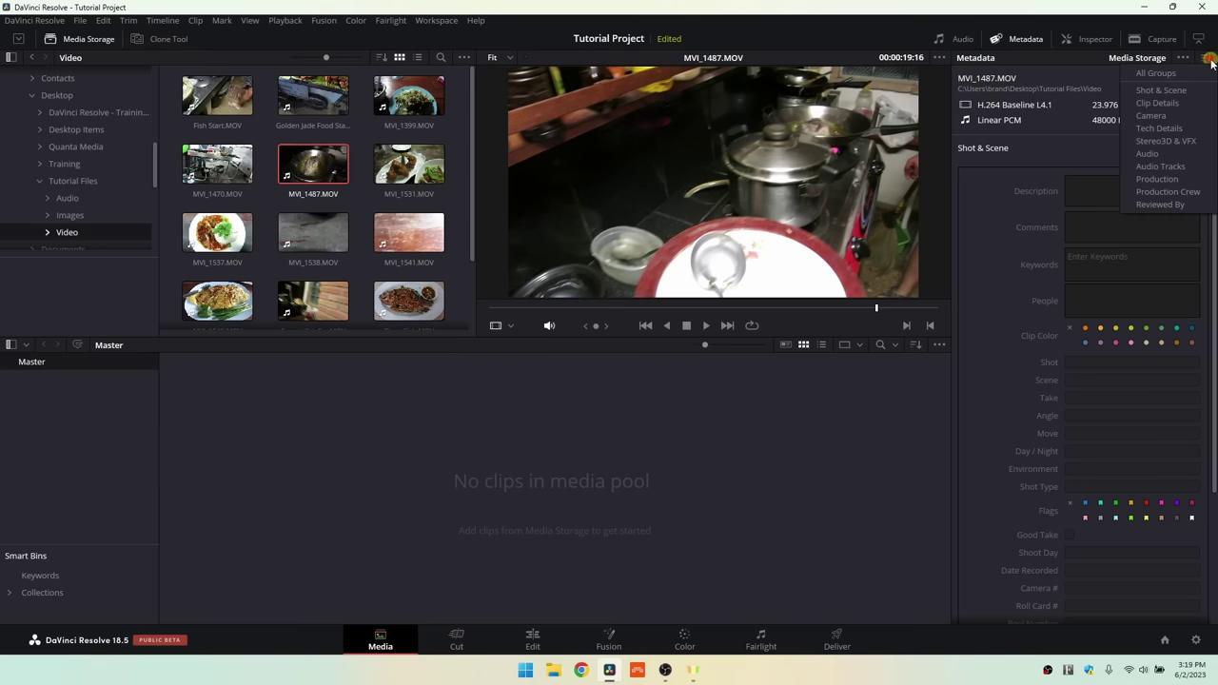
{"action": "left_click", "coordinate": [1153, 121]}
{"action": "left_click", "coordinate": [1207, 58]}
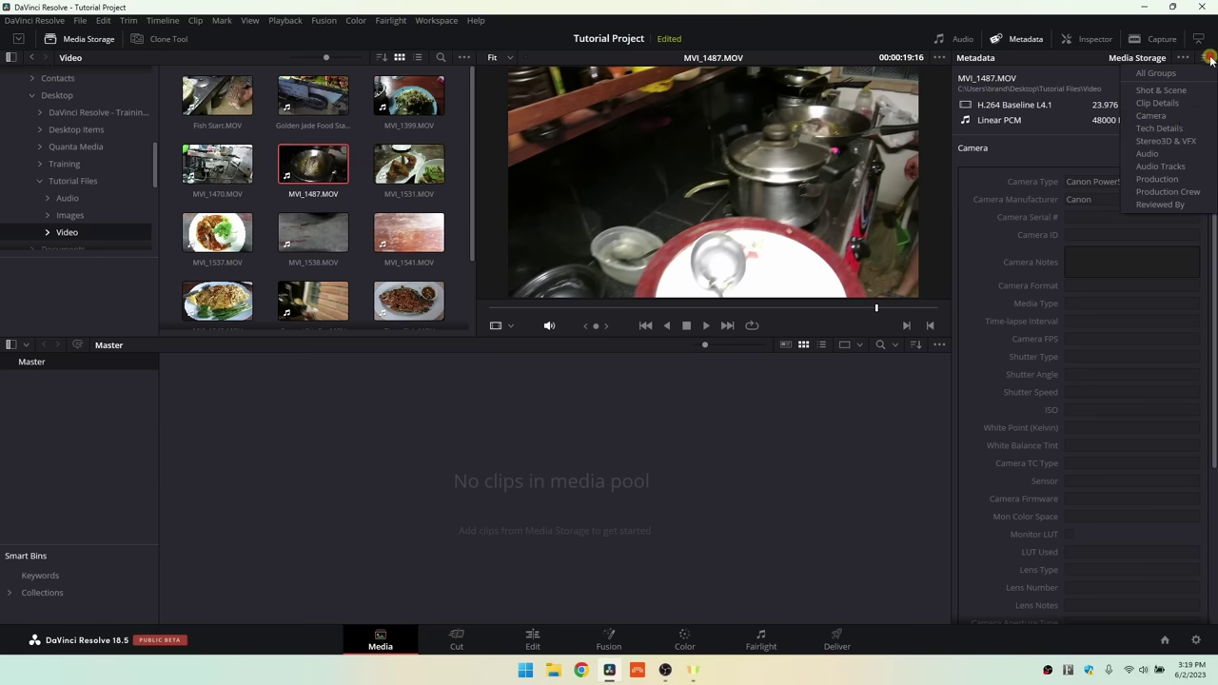
{"action": "left_click", "coordinate": [1147, 154]}
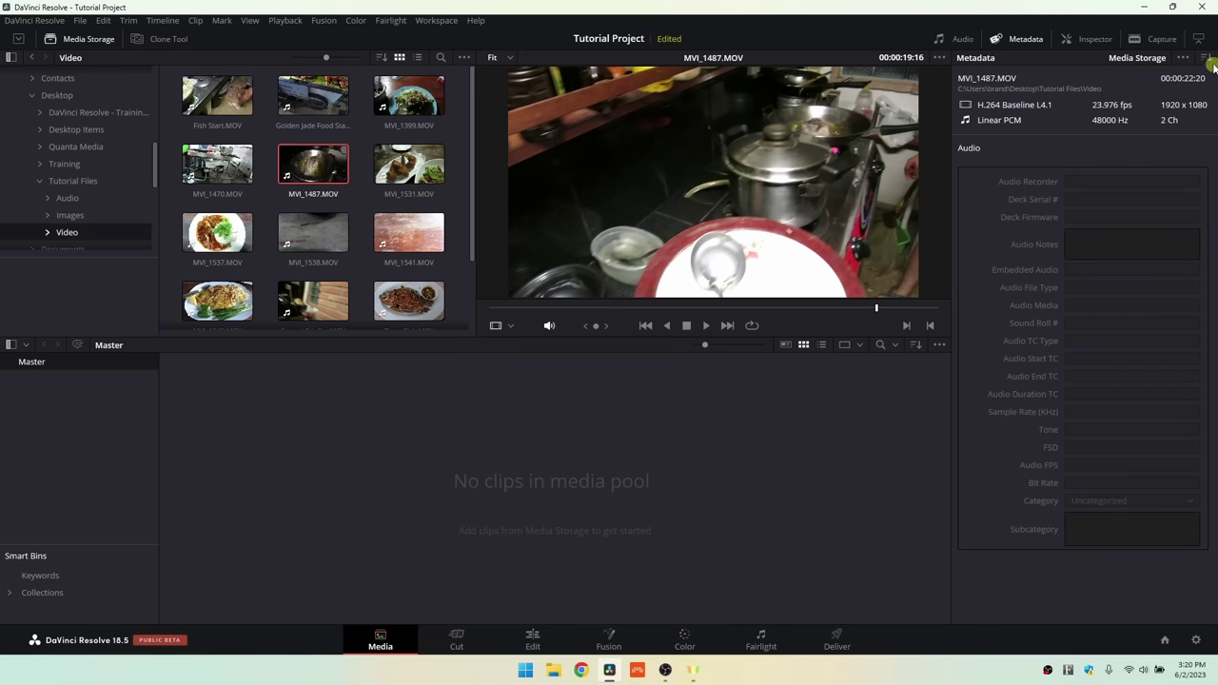
{"action": "left_click", "coordinate": [1207, 58]}
{"action": "left_click", "coordinate": [1156, 179]}
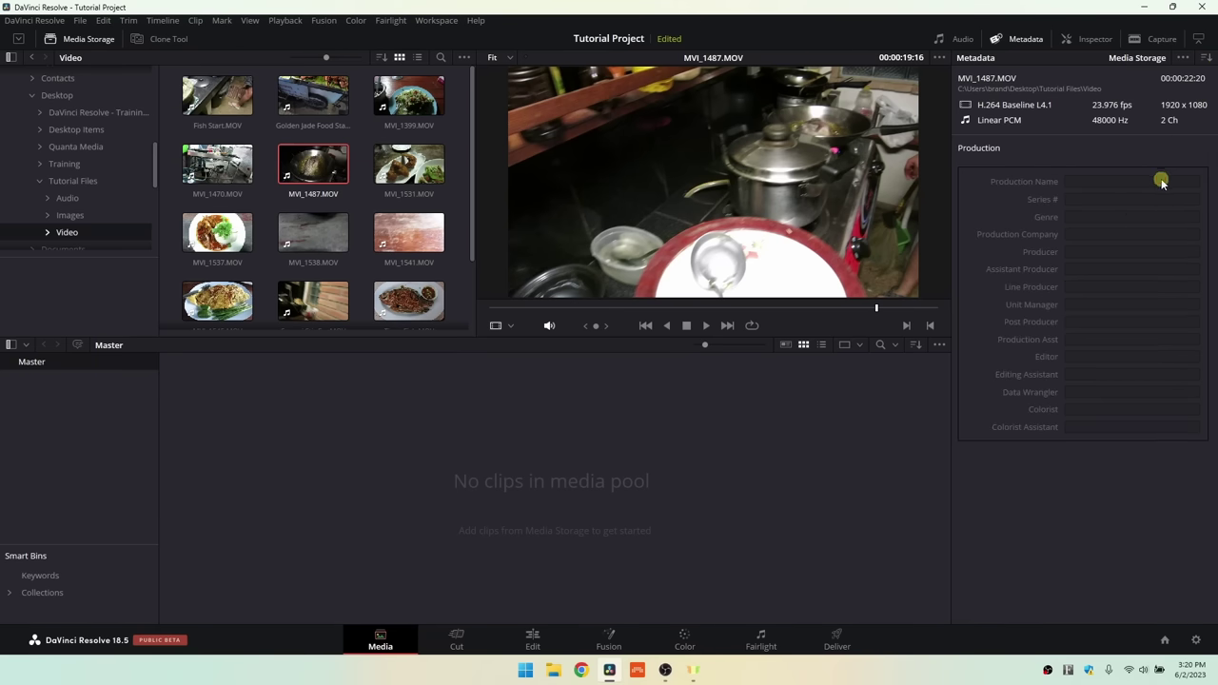
{"action": "left_click", "coordinate": [1209, 58]}
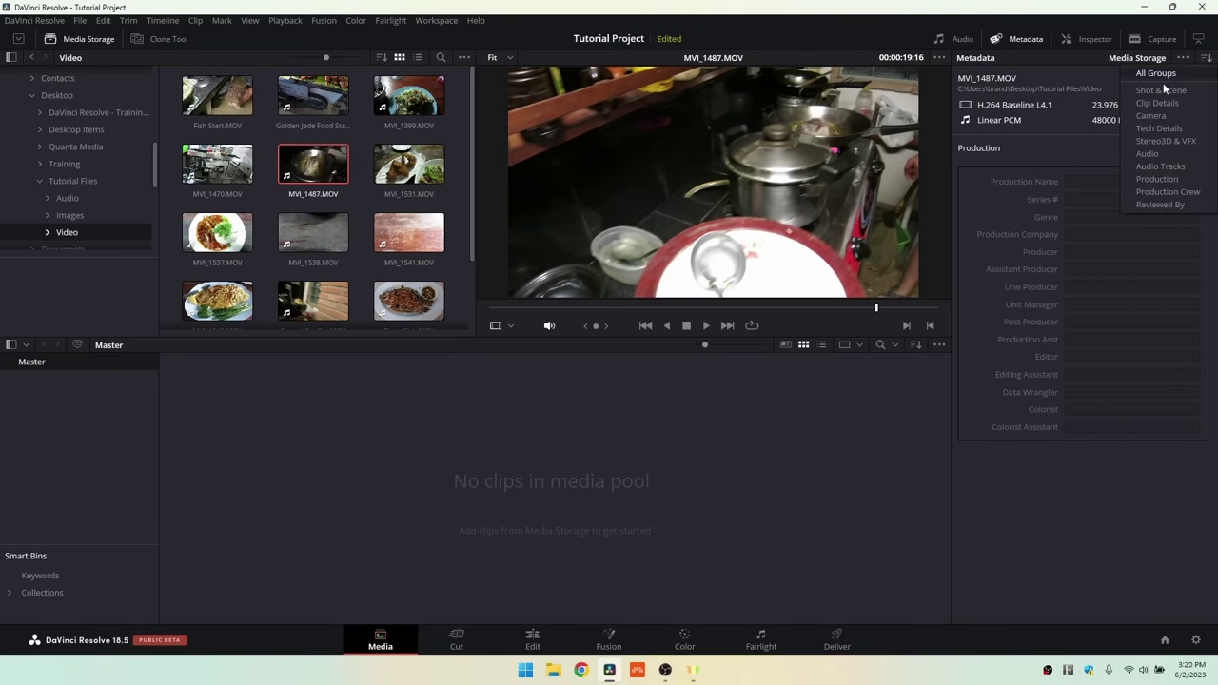
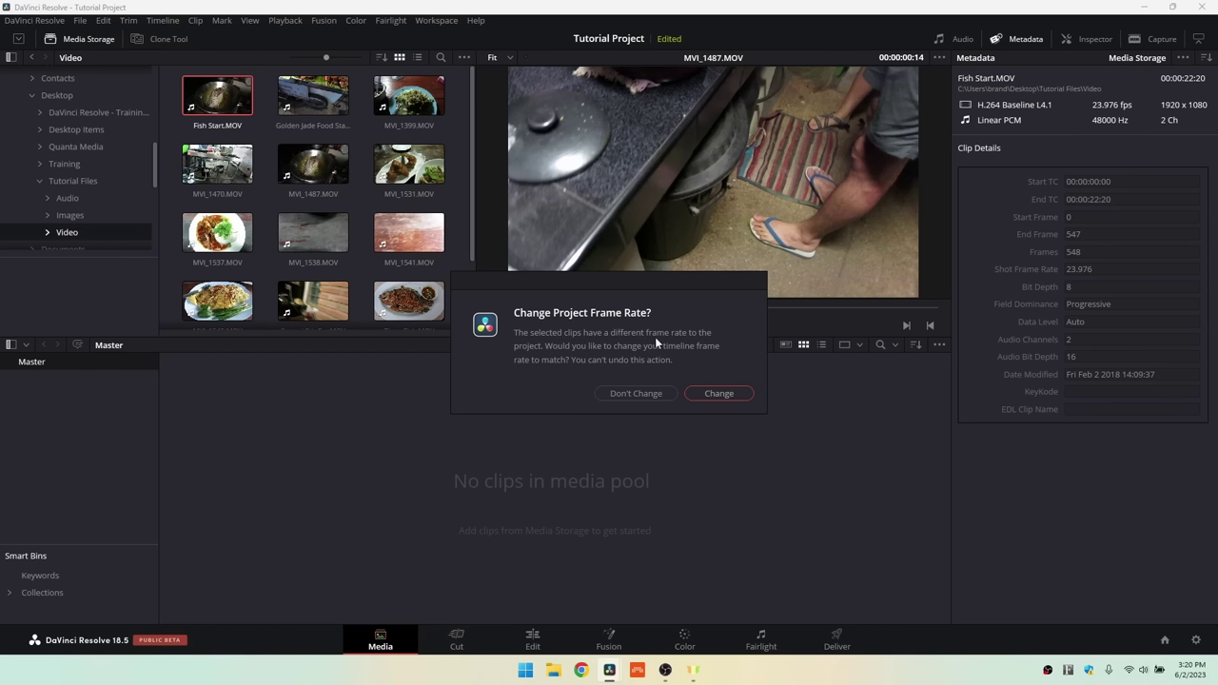
- Add Fish Start.MOV from the Video storage folder to the media pool and change the project frame rate to match the clip
{"action": "left_click", "coordinate": [220, 106]}
{"action": "left_click_drag", "start_coordinate": [1114, 280], "coordinate": [1085, 276]}
{"action": "left_click", "coordinate": [712, 393]}
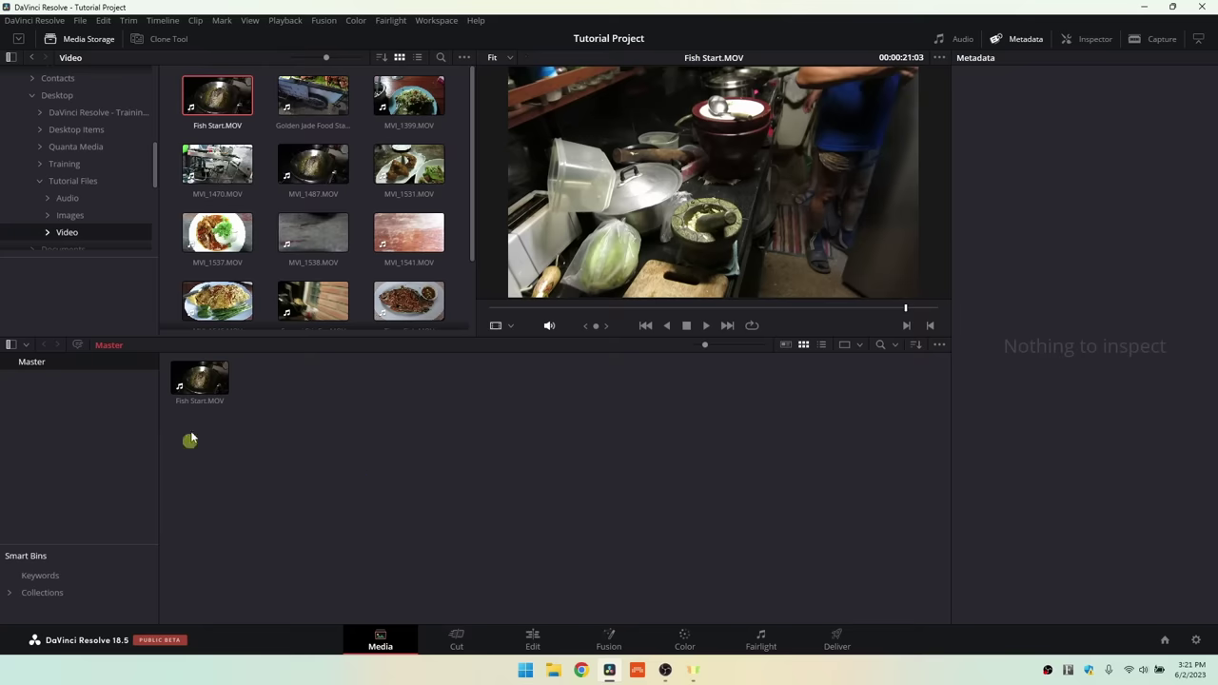
- Select Fish Start.MOV in the media pool, show the Inspector and look through its video settings
{"action": "left_click", "coordinate": [200, 378]}
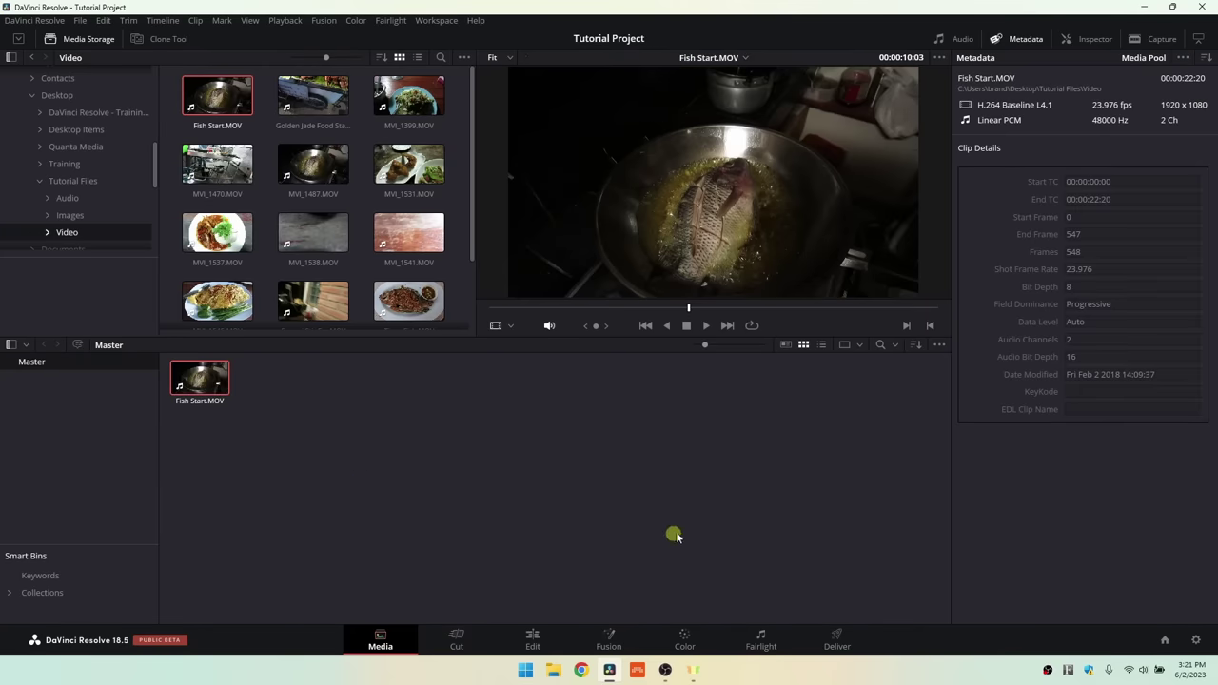
{"action": "left_click", "coordinate": [1089, 42]}
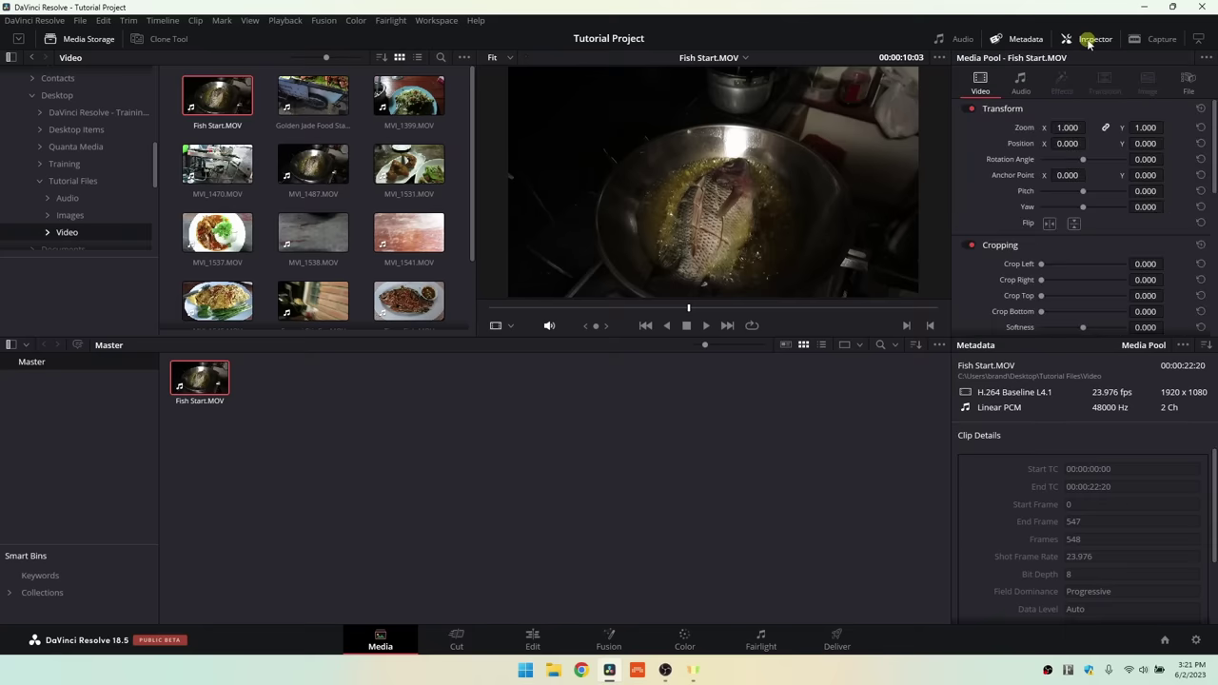
{"action": "scroll", "coordinate": [1214, 110], "scroll_direction": "down", "scroll_amount": 5}
{"action": "scroll", "coordinate": [1214, 109], "scroll_direction": "up", "scroll_amount": 5}
- Create a bin named Video in the media pool's Master bin
{"action": "right_click", "coordinate": [483, 465]}
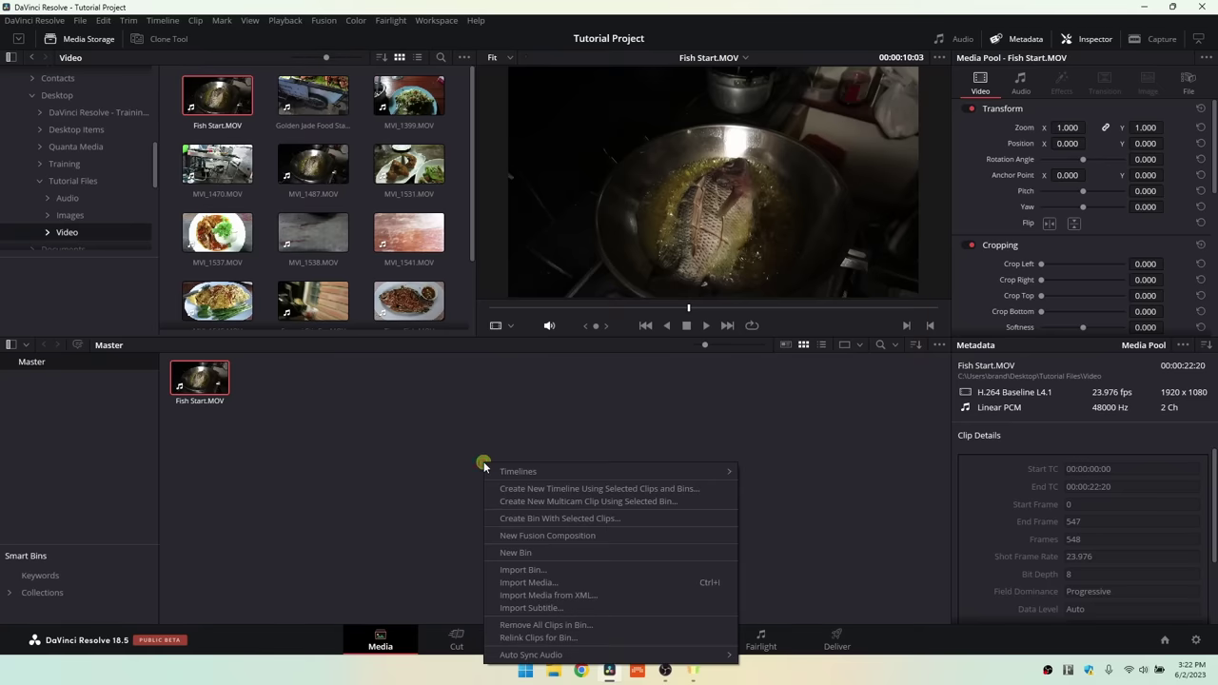
{"action": "left_click", "coordinate": [542, 553]}
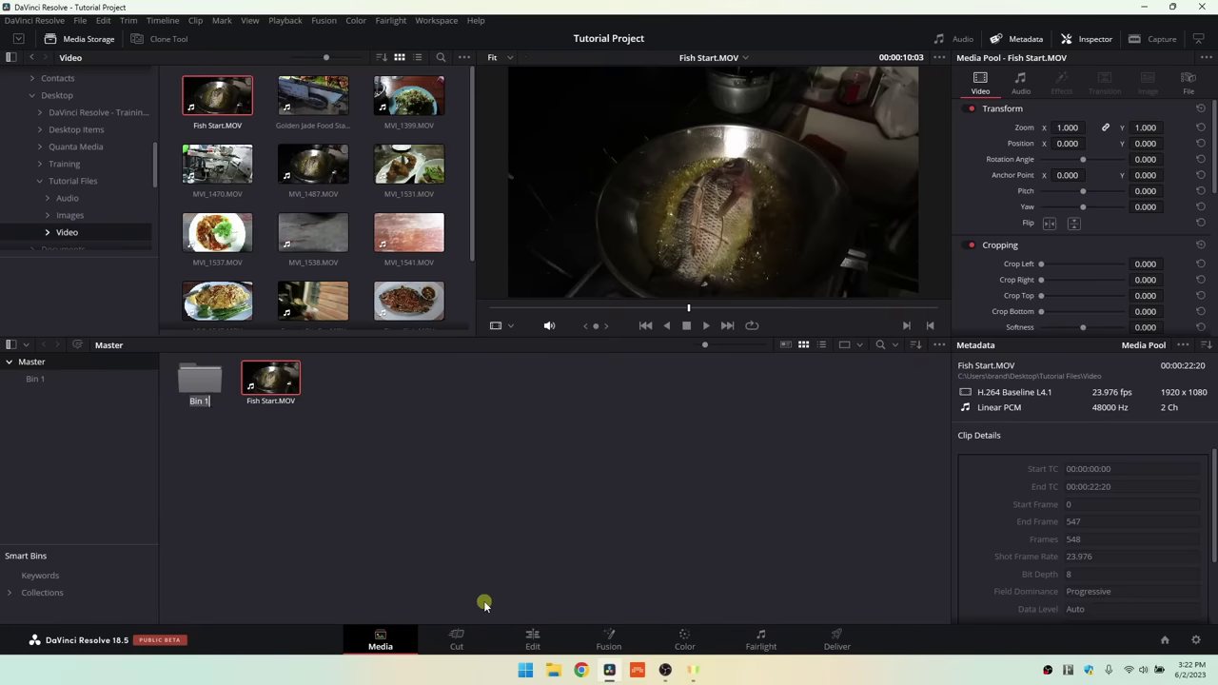
{"action": "type", "text": "Video"}
{"action": "key", "text": "Return"}
- Move Fish Start.MOV into the Video bin, and check the bin's contents before returning to Master
{"action": "left_click_drag", "start_coordinate": [271, 385], "coordinate": [210, 391]}
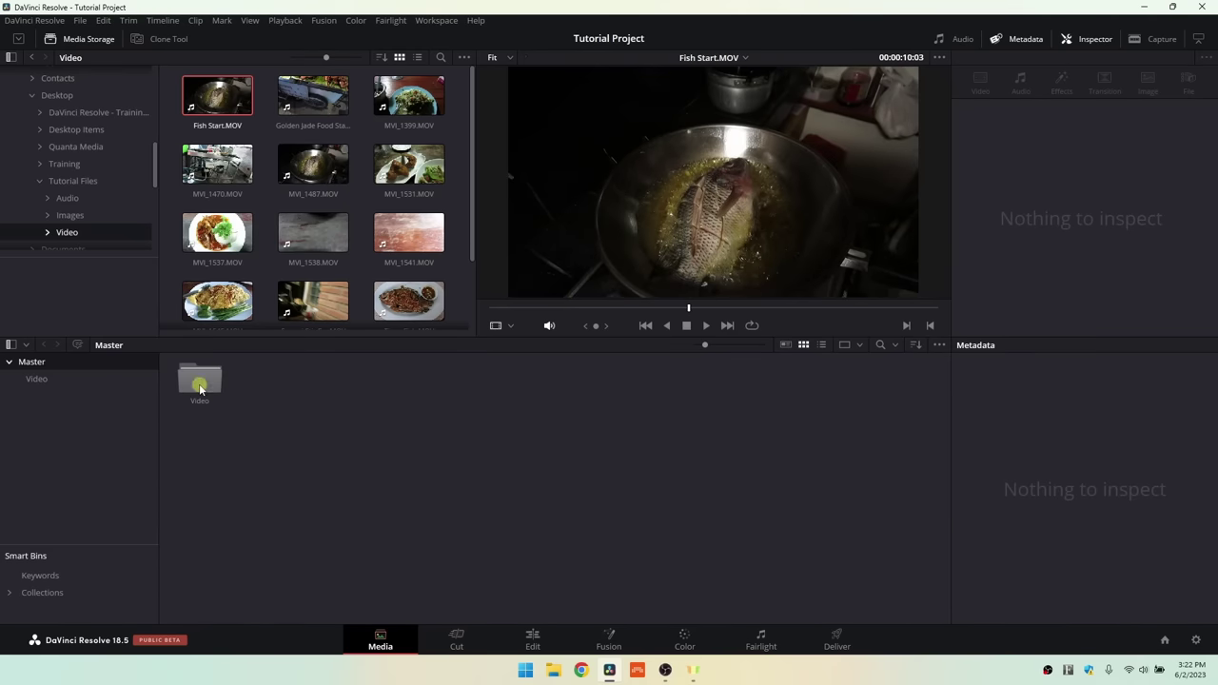
{"action": "double_click", "coordinate": [205, 389]}
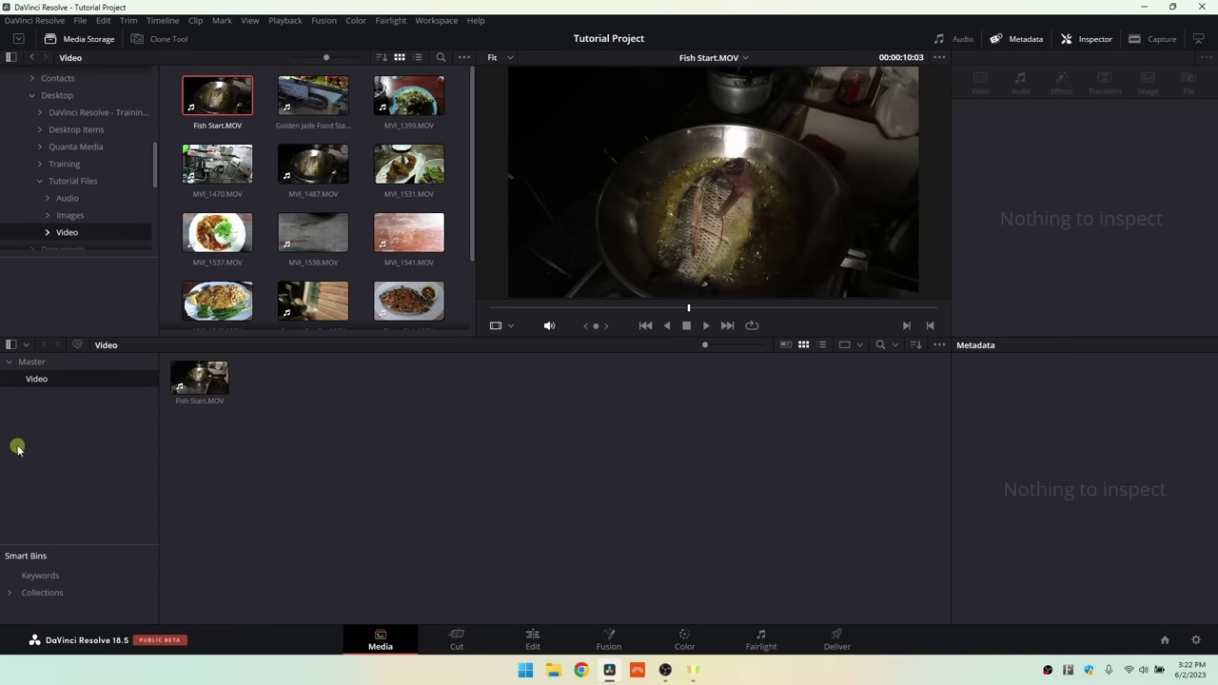
{"action": "left_click", "coordinate": [32, 362]}
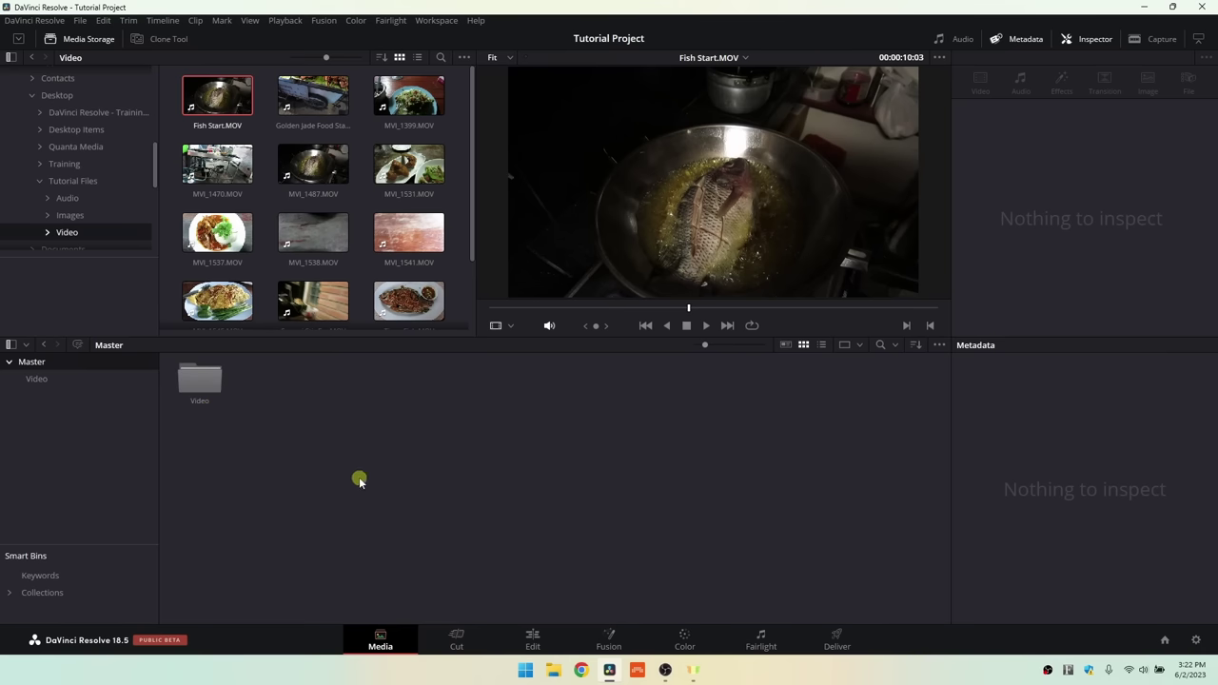
- Create a second bin named Images in the Master bin
{"action": "right_click", "coordinate": [384, 428]}
{"action": "left_click", "coordinate": [429, 505]}
{"action": "type", "text": "Images"}
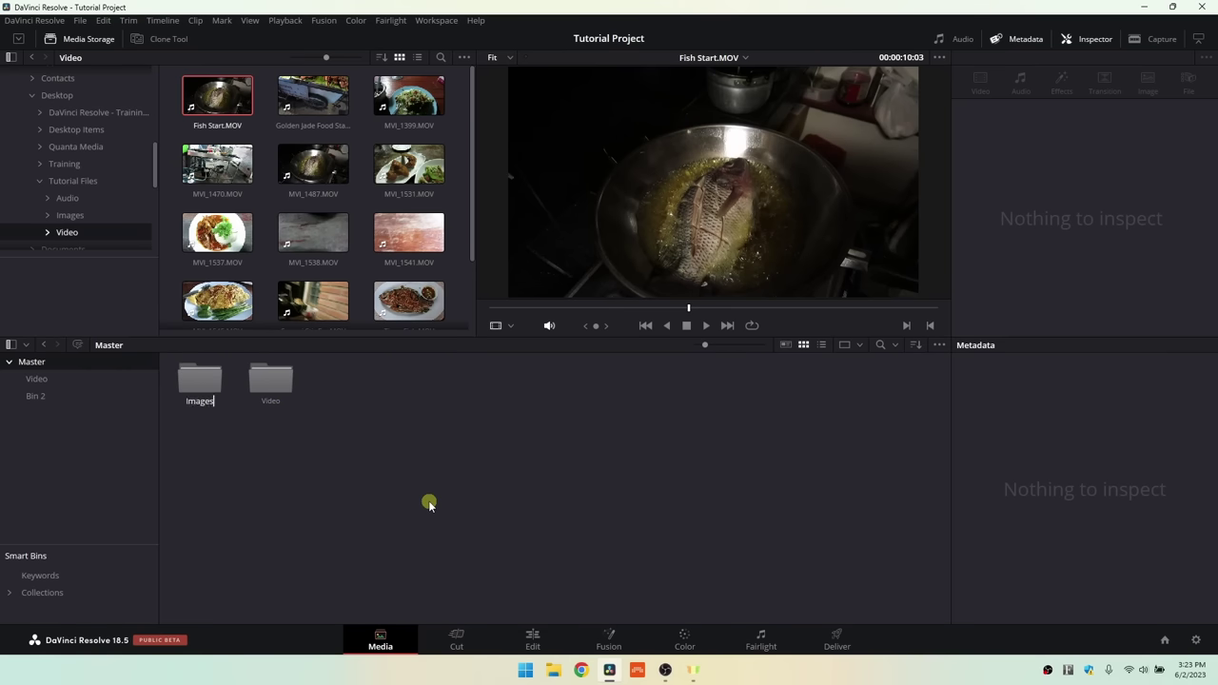
{"action": "key", "text": "Return"}
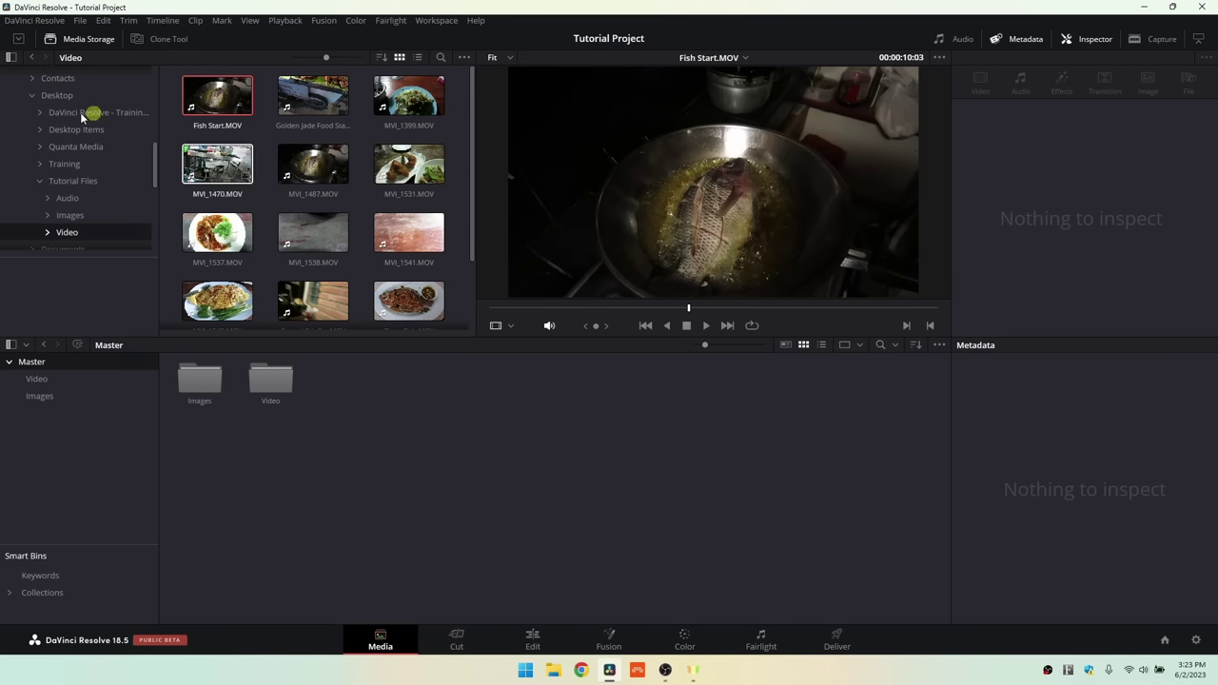
- Add food shot_1.1.1.jpg from the Images storage folder to the Images bin in the media pool
{"action": "left_click", "coordinate": [71, 214]}
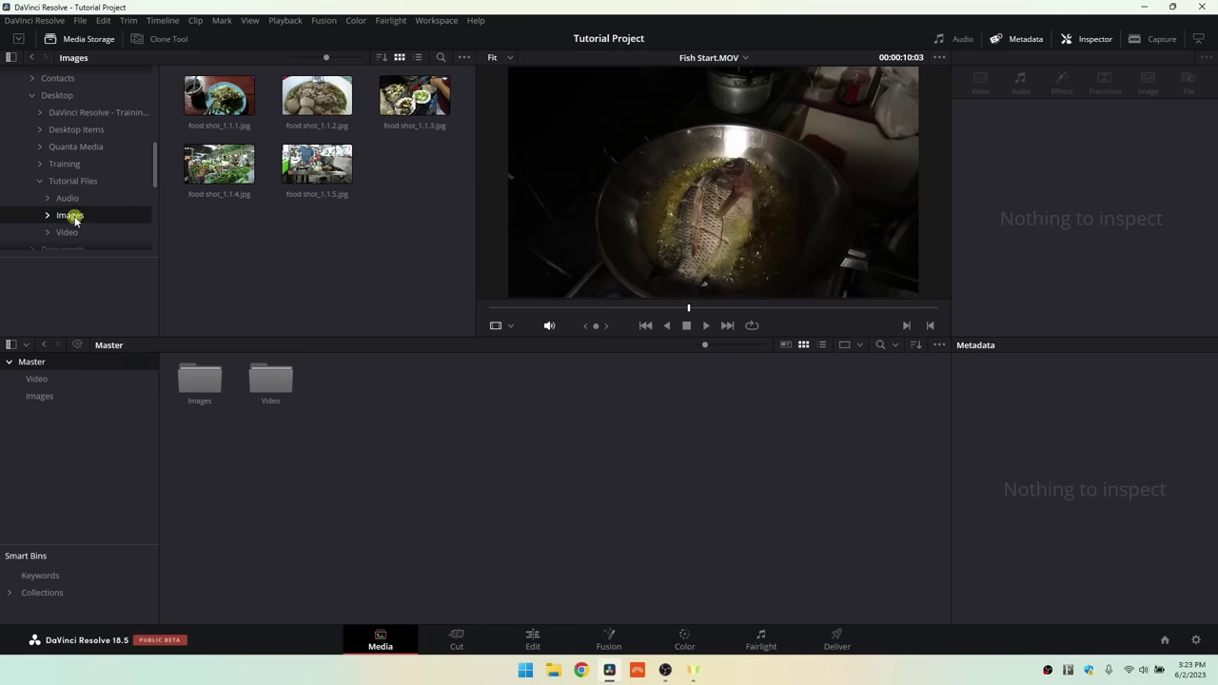
{"action": "left_click", "coordinate": [218, 98]}
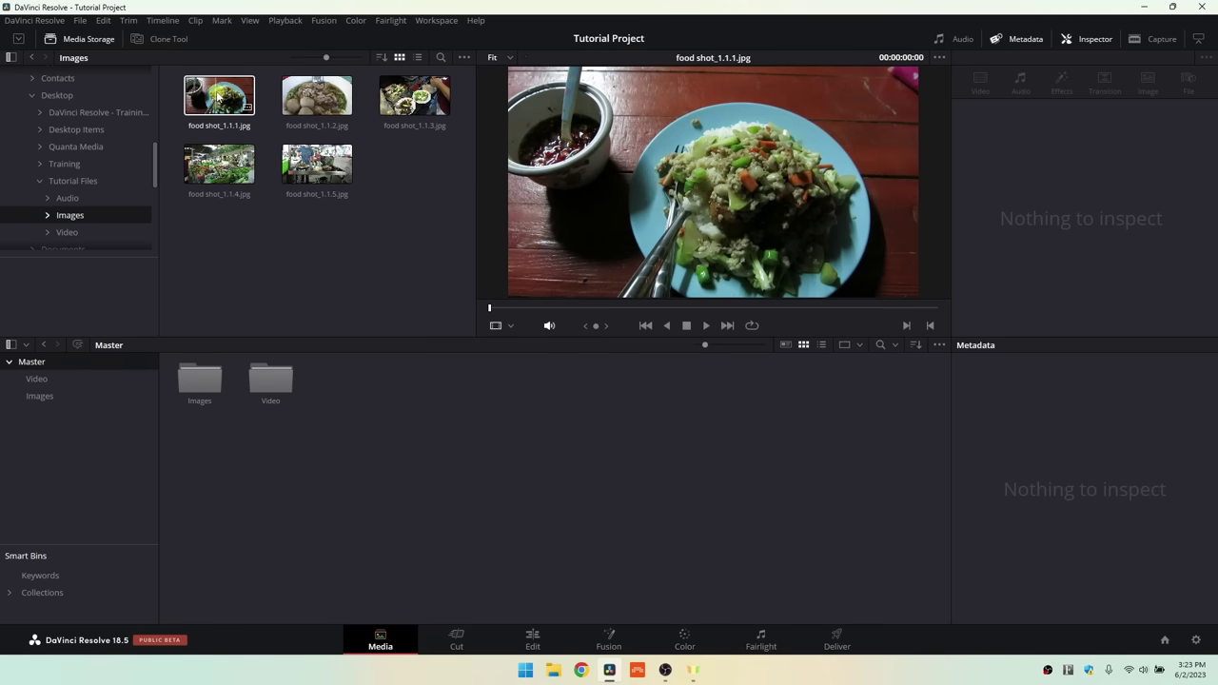
{"action": "left_click_drag", "start_coordinate": [218, 98], "coordinate": [199, 402]}
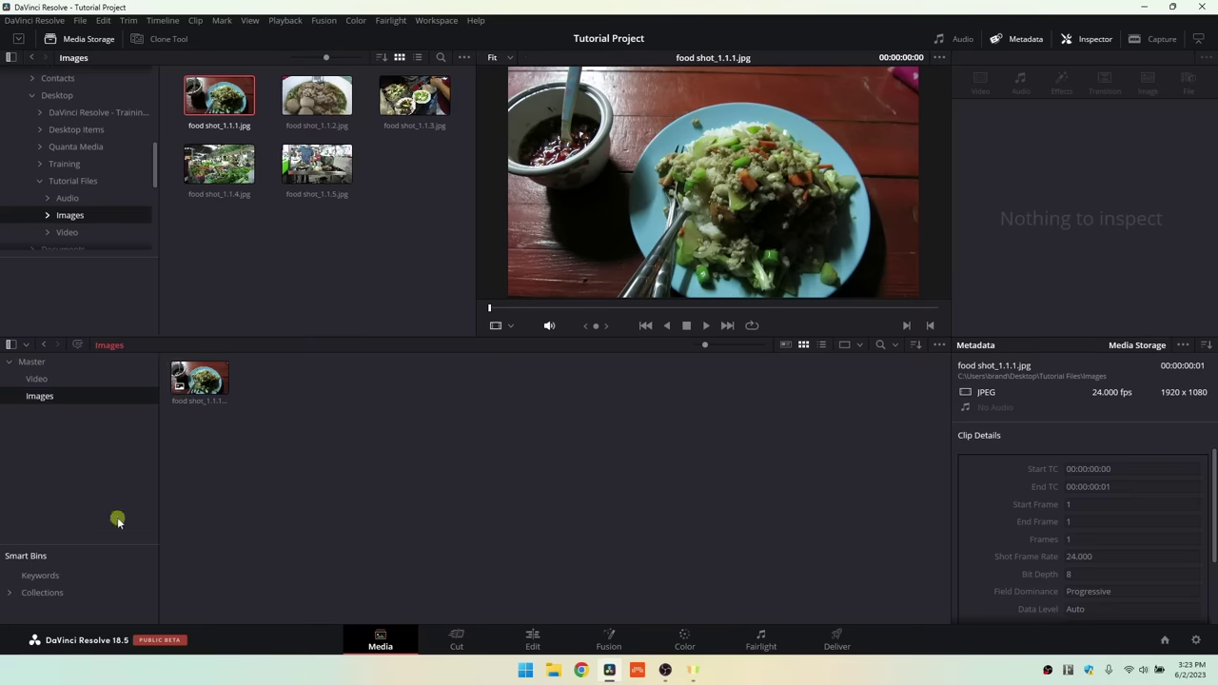
- View the contents of the Master, Video and Images bins in the media pool
{"action": "left_click", "coordinate": [32, 362]}
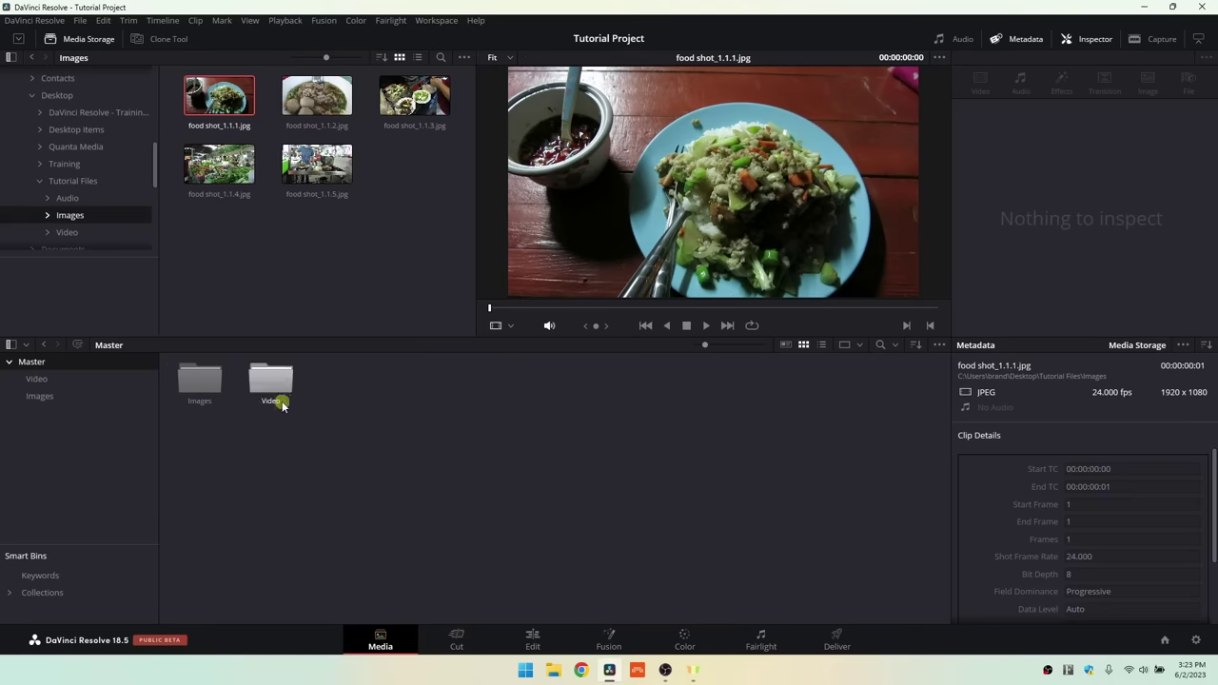
{"action": "left_click", "coordinate": [35, 380]}
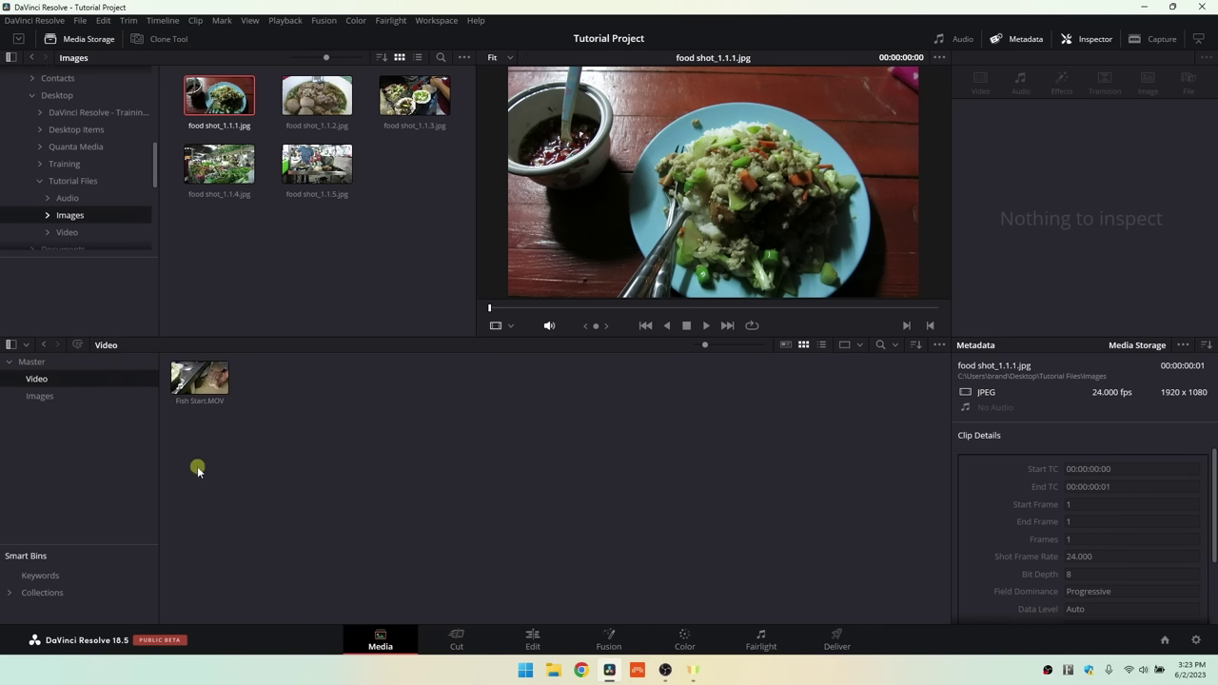
{"action": "left_click", "coordinate": [39, 395]}
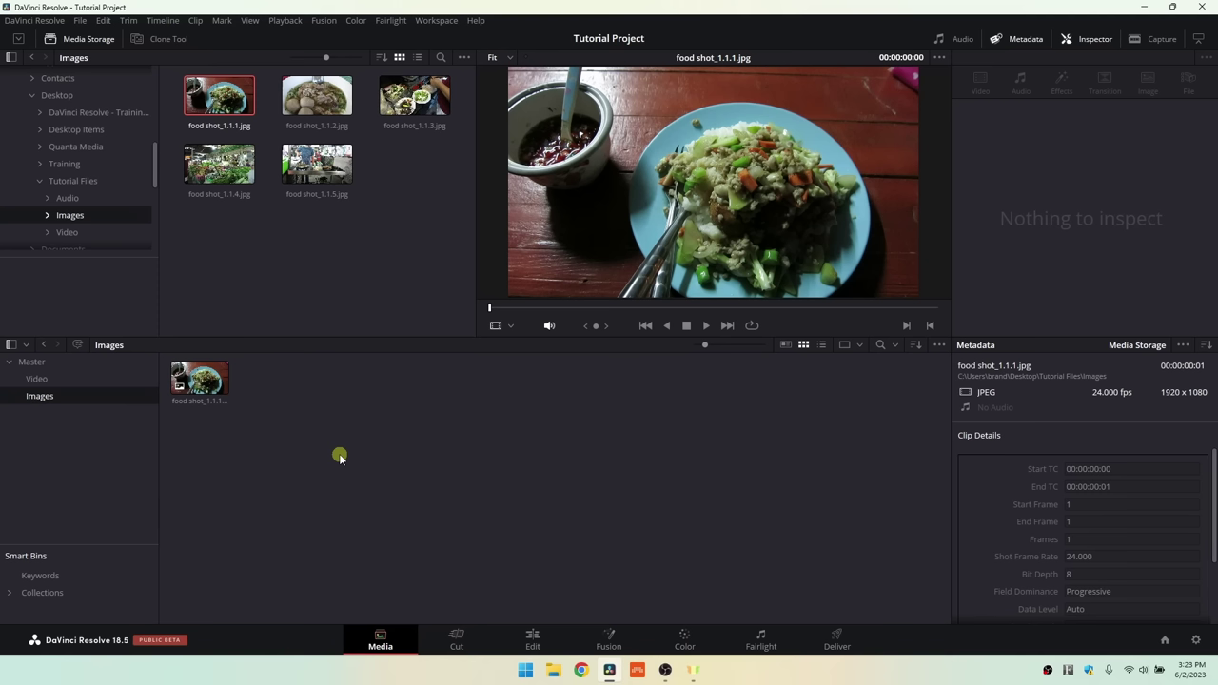
- Switch to the Edit page, and hide and show its media pool
{"action": "left_click", "coordinate": [533, 640]}
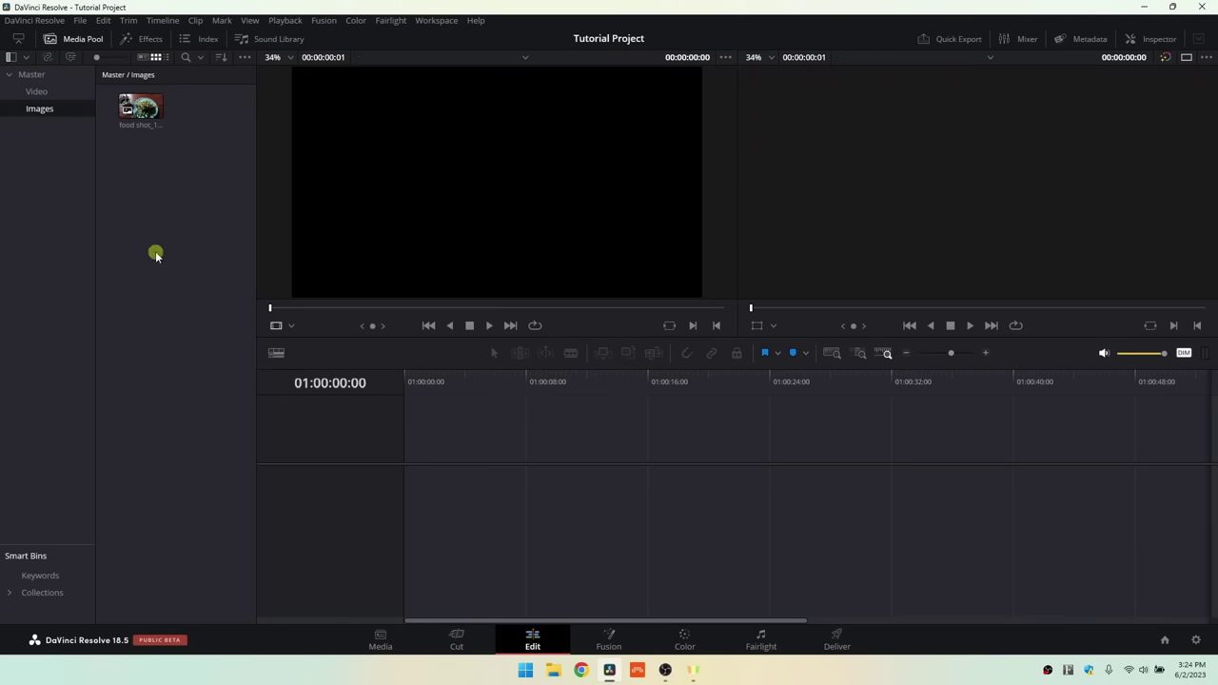
{"action": "left_click", "coordinate": [76, 43]}
{"action": "left_click", "coordinate": [76, 42]}
- Check the Master, Video and Images bins on the Edit page, previewing the clip and the image they hold
{"action": "left_click", "coordinate": [34, 76]}
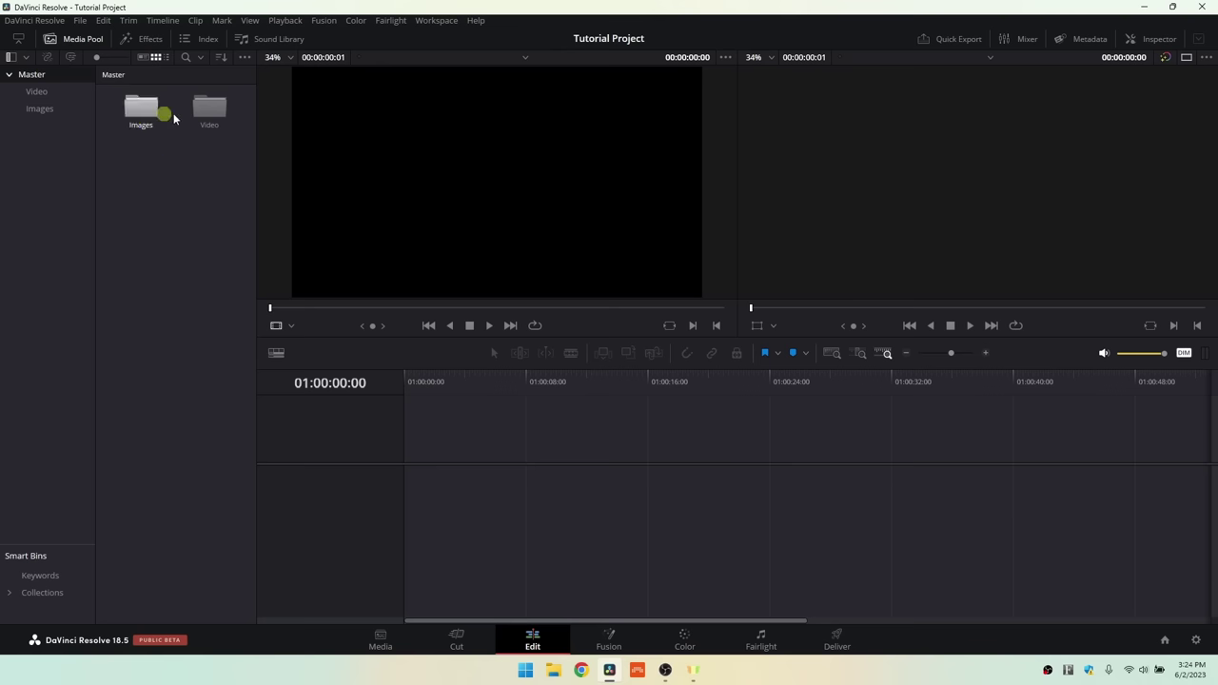
{"action": "left_click", "coordinate": [38, 94]}
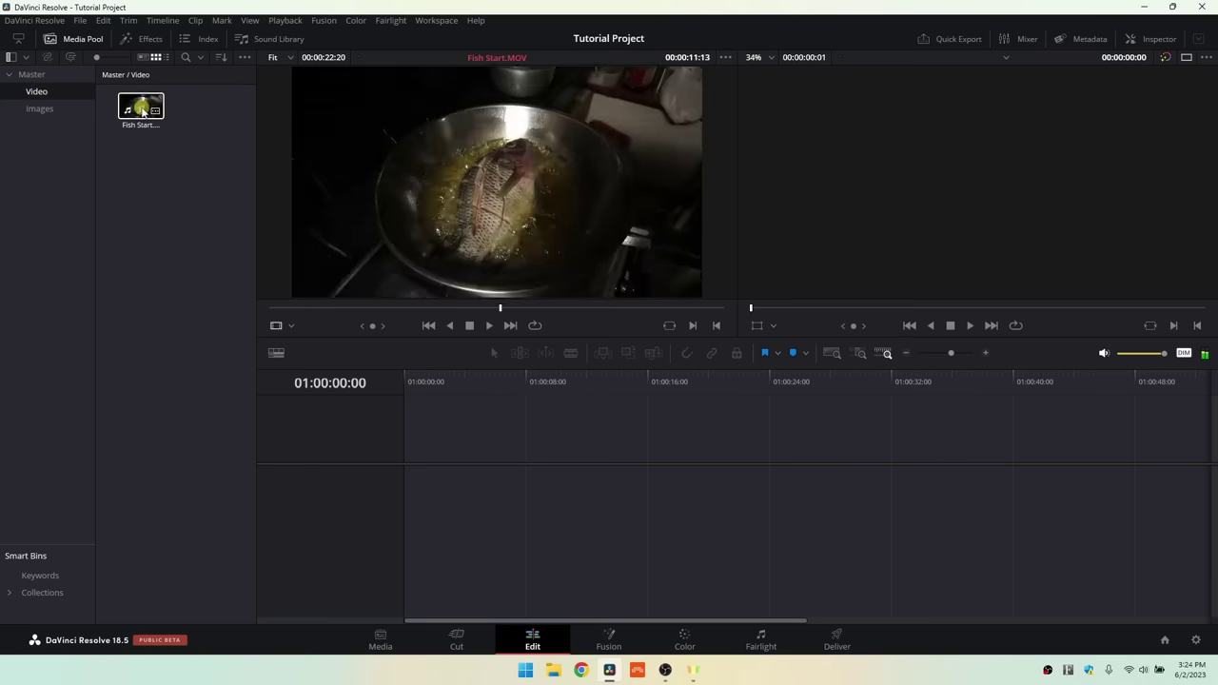
{"action": "left_click", "coordinate": [39, 108]}
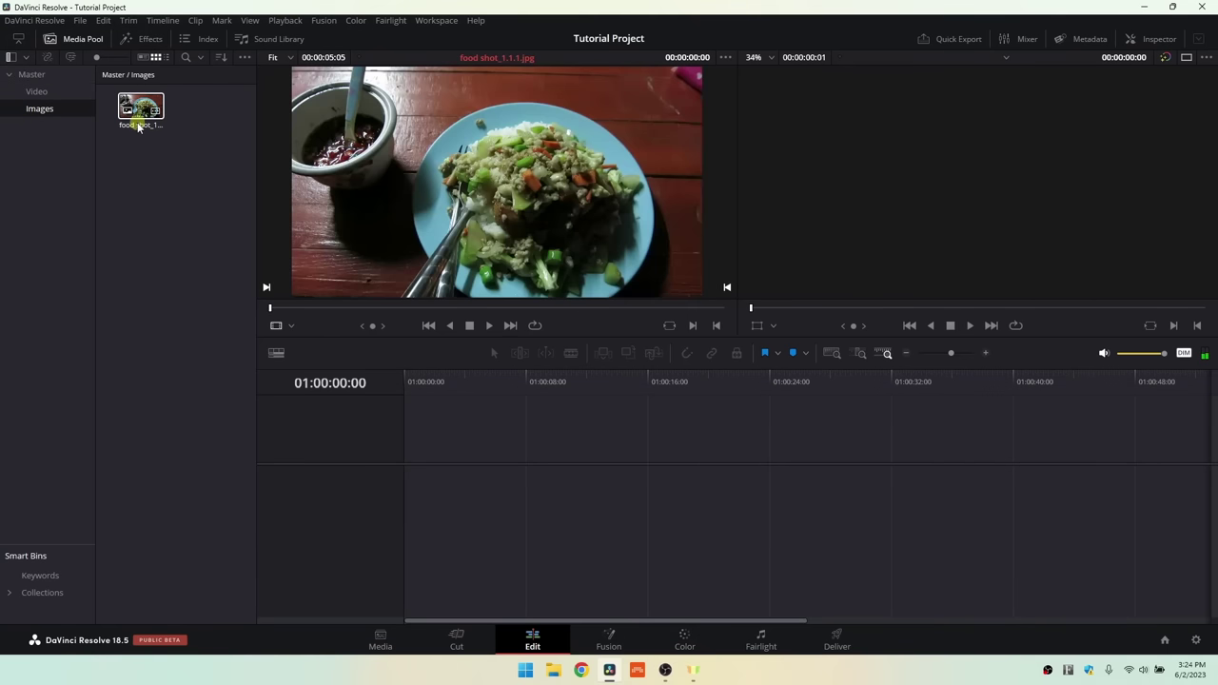
- Create a bin named Audio in the Master bin from the Edit page
{"action": "left_click", "coordinate": [31, 75]}
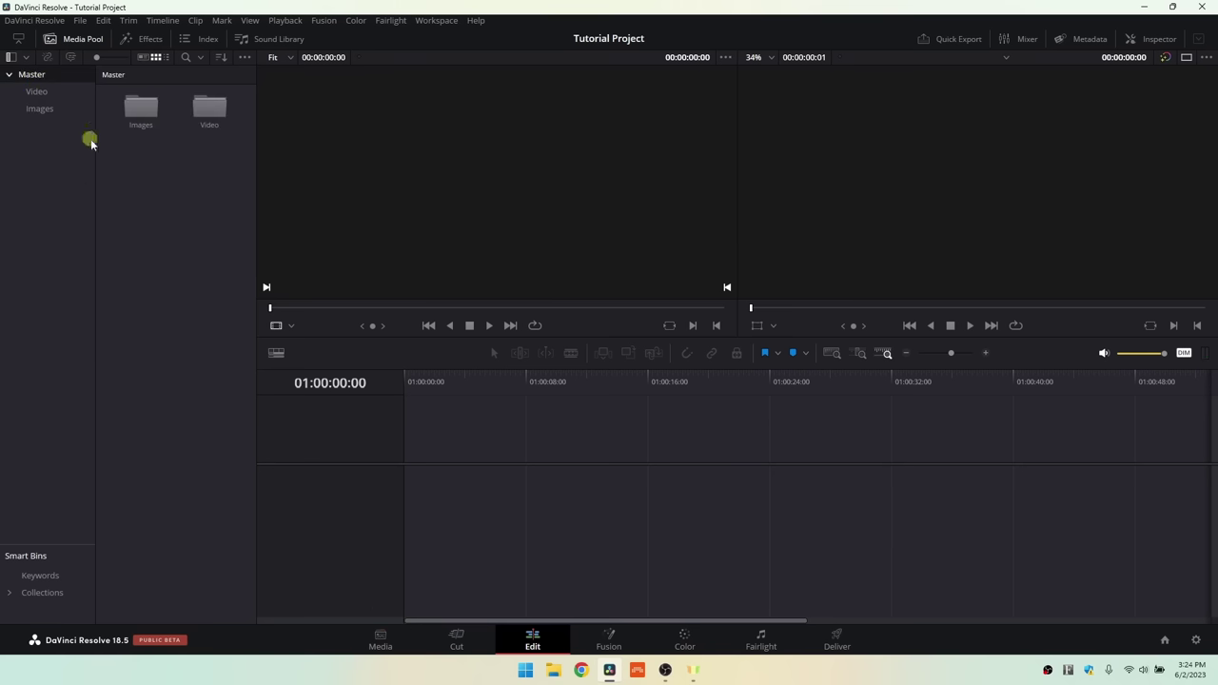
{"action": "right_click", "coordinate": [150, 194]}
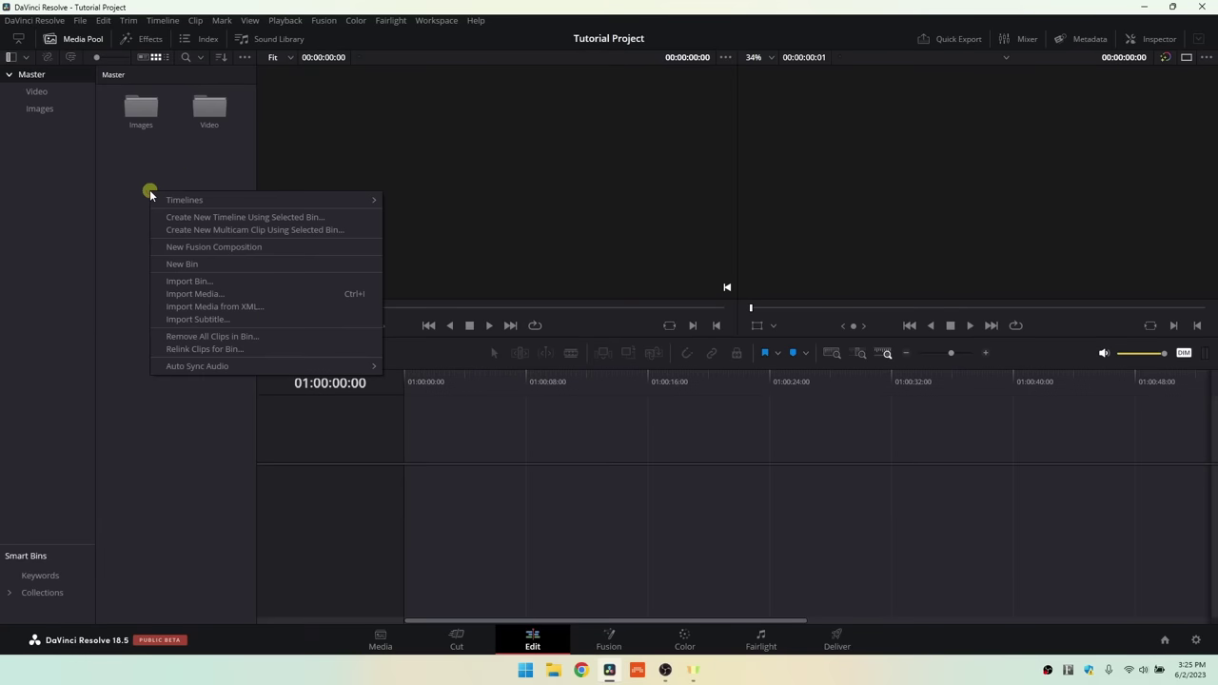
{"action": "left_click", "coordinate": [190, 265]}
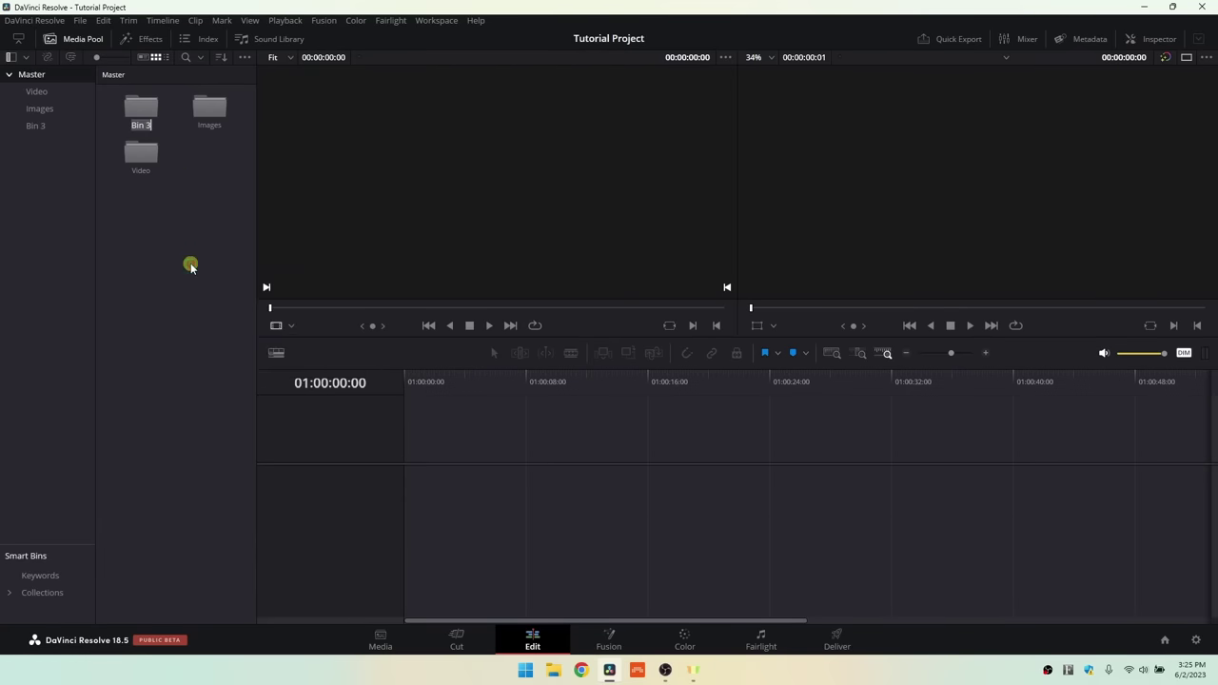
{"action": "type", "text": "Audio"}
{"action": "key", "text": "Return"}
- Open the Audio bin and import Anno Domini Beats - Like That.mp3 from the Tutorial Files Audio folder on the Desktop
{"action": "double_click", "coordinate": [141, 107]}
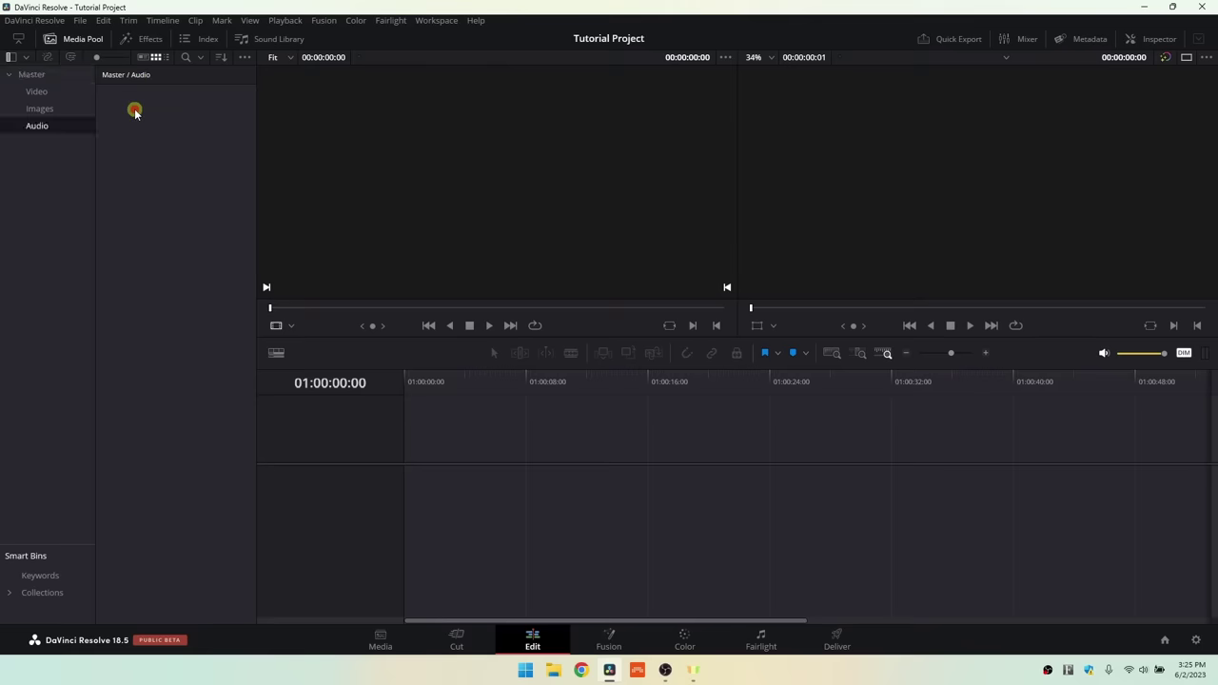
{"action": "right_click", "coordinate": [172, 216]}
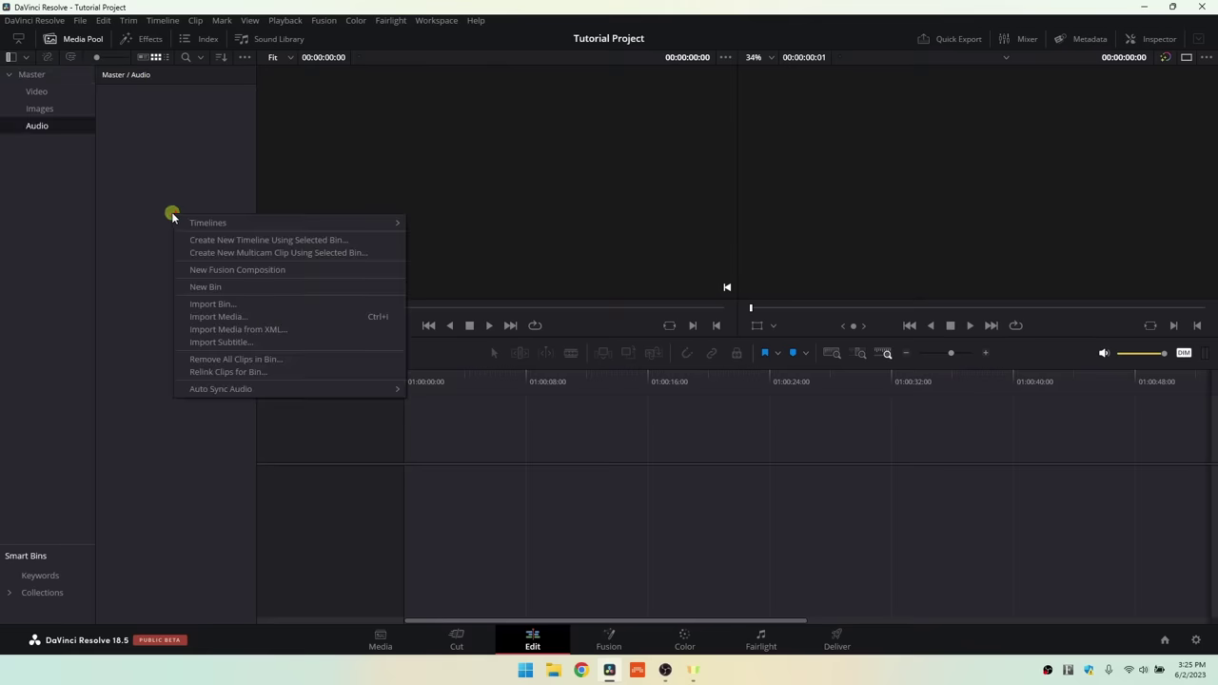
{"action": "left_click", "coordinate": [228, 316]}
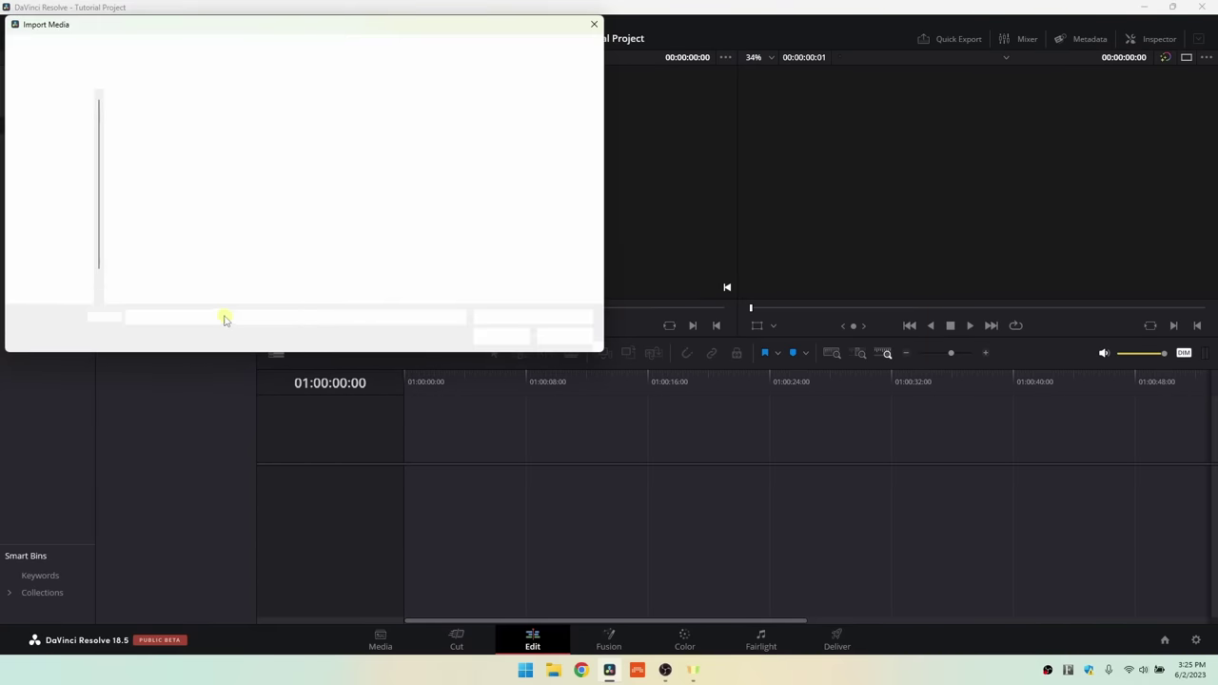
{"action": "left_click", "coordinate": [55, 140]}
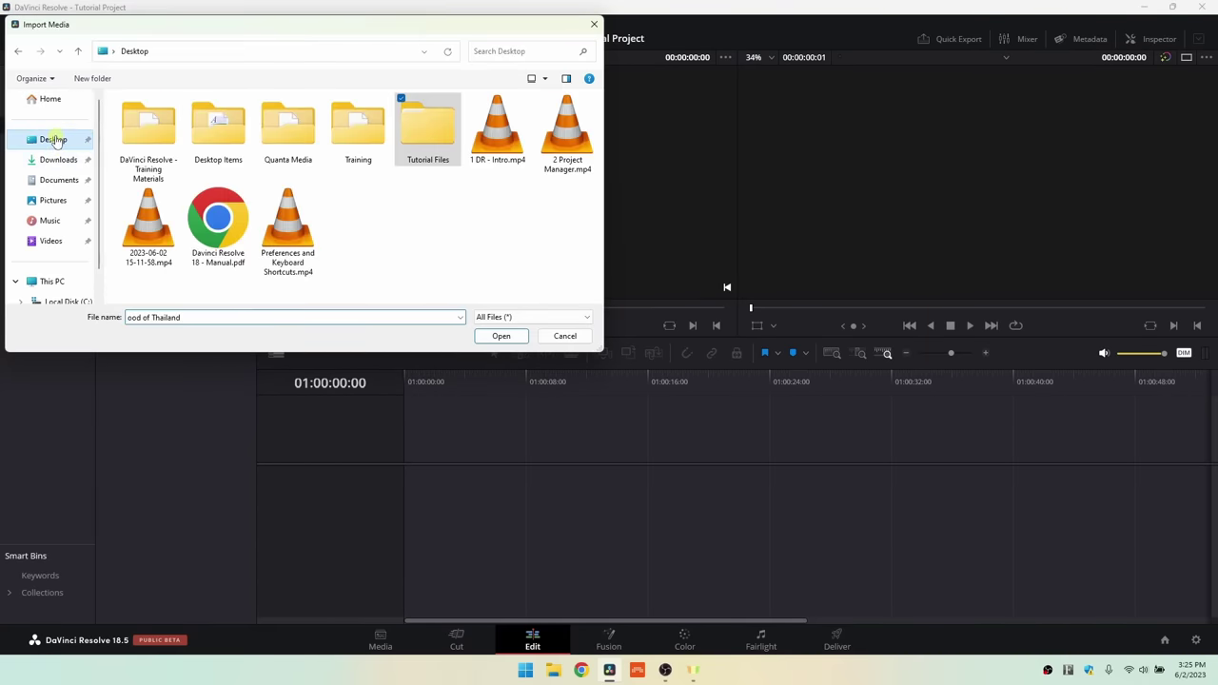
{"action": "double_click", "coordinate": [422, 131]}
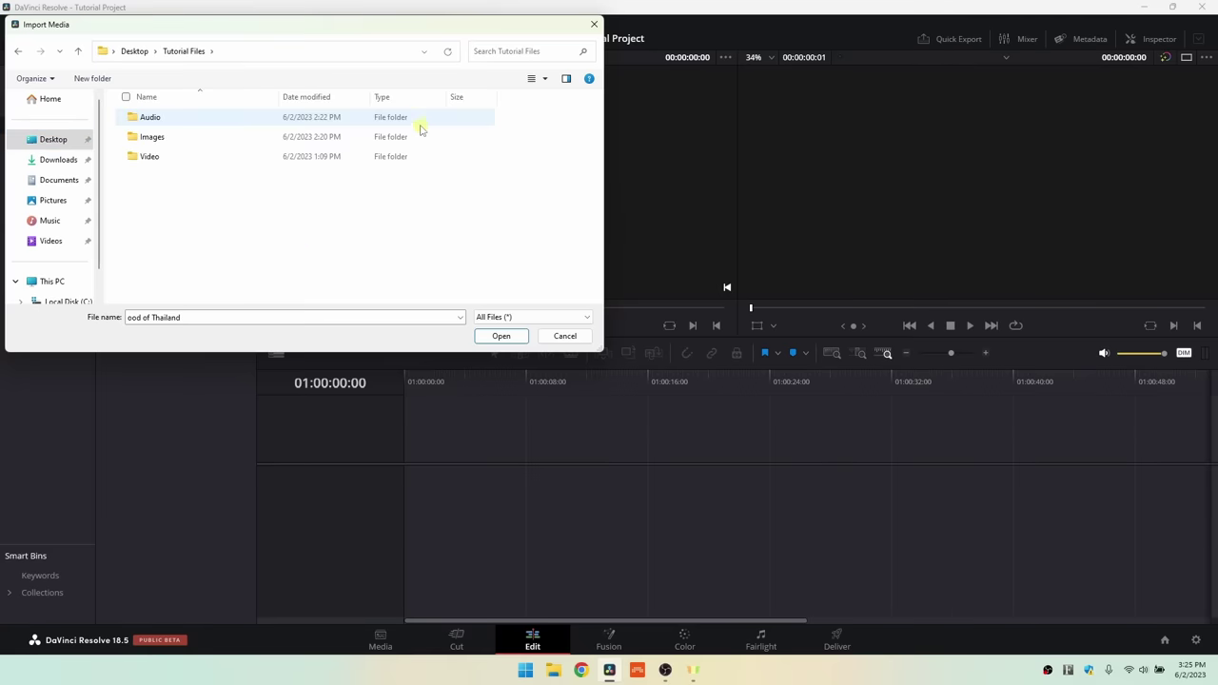
{"action": "double_click", "coordinate": [156, 119]}
{"action": "left_click", "coordinate": [166, 120]}
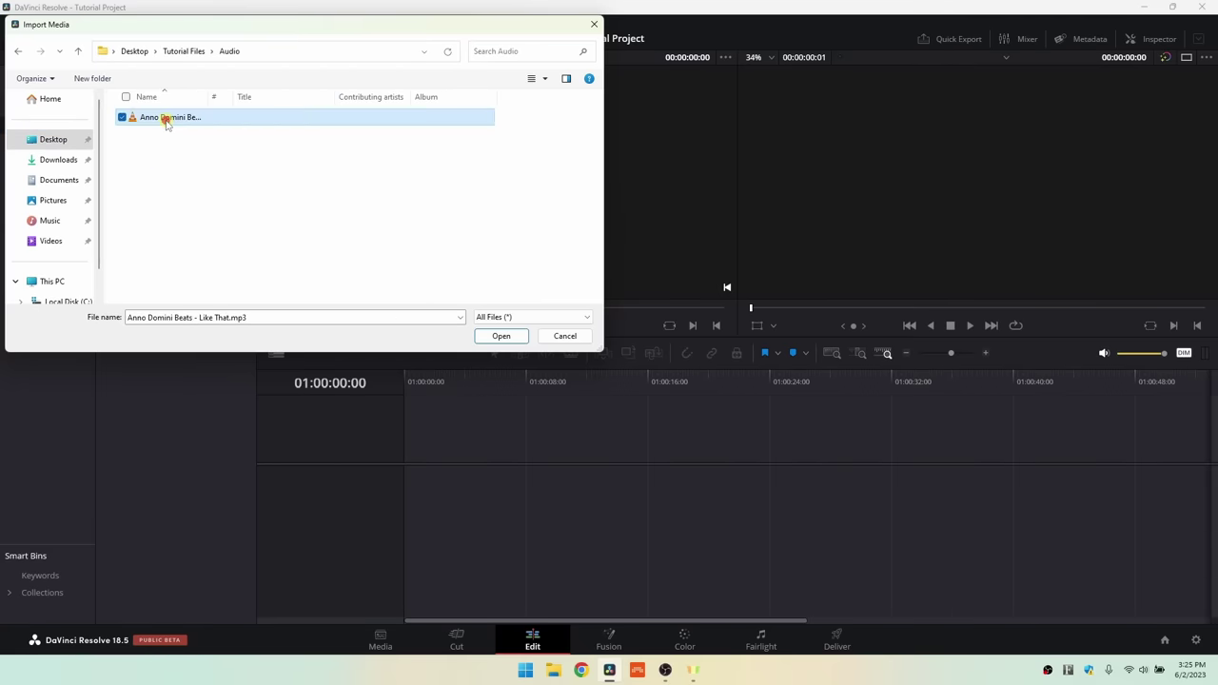
{"action": "left_click", "coordinate": [489, 336]}
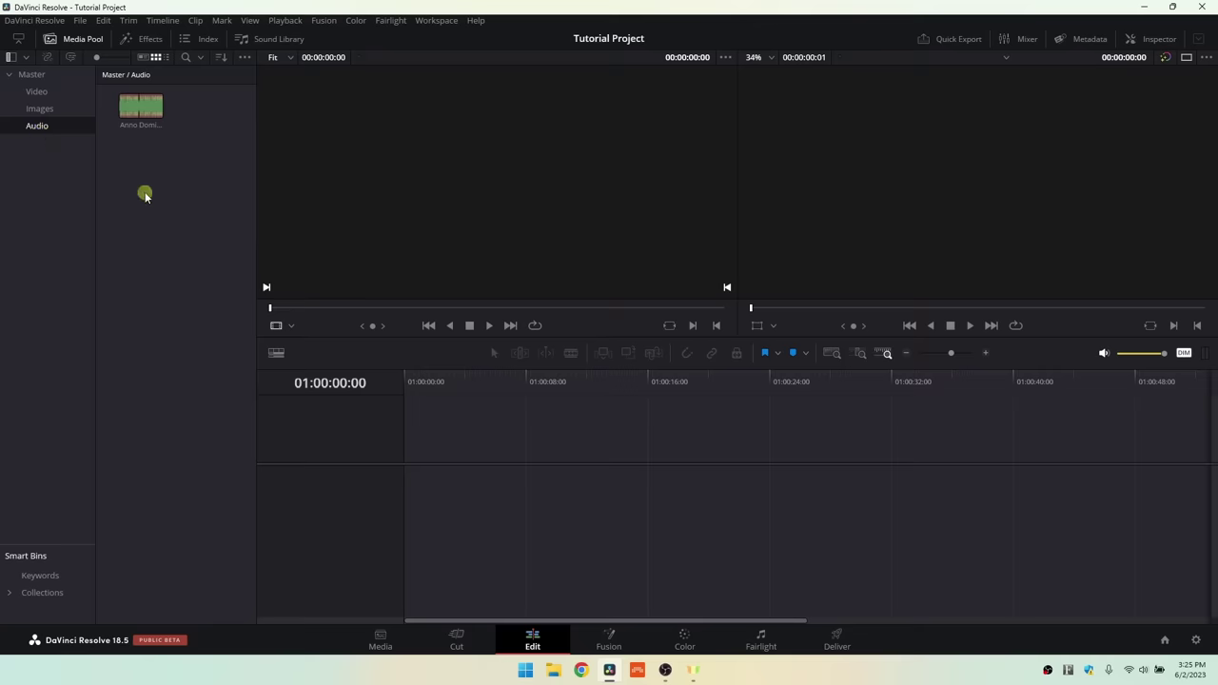
- Check the Master, Audio, Video and Images bins on the Edit page, and view the bins on the Media page
{"action": "left_click", "coordinate": [32, 75]}
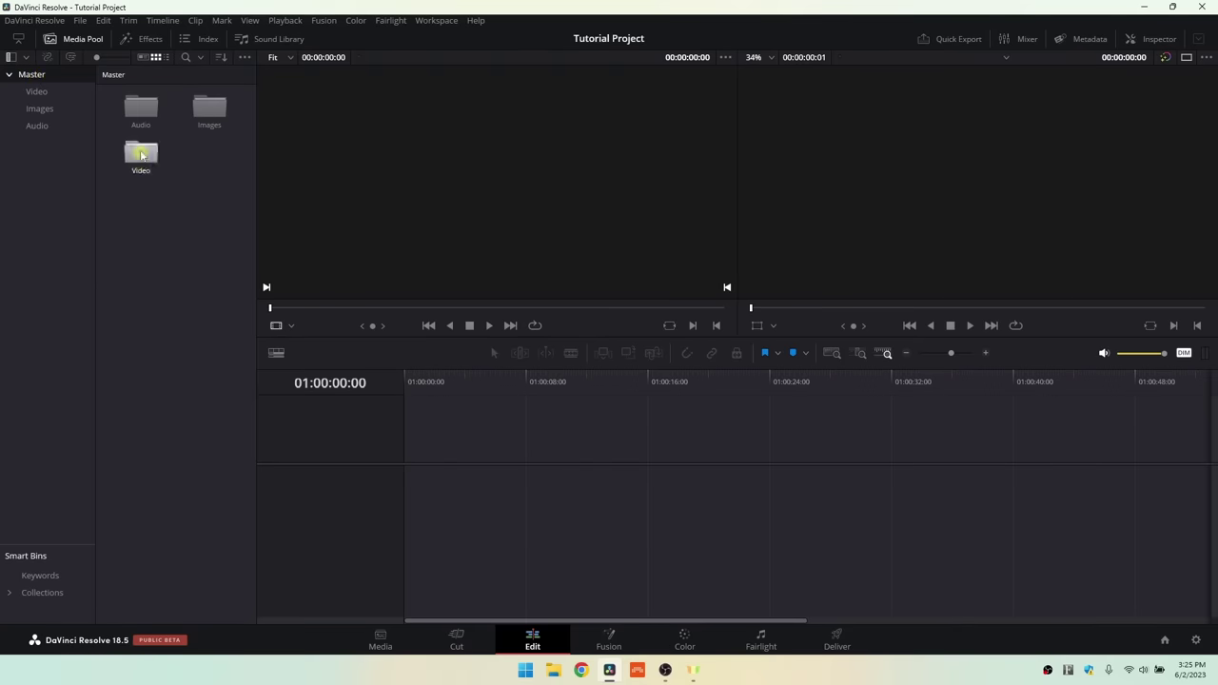
{"action": "double_click", "coordinate": [141, 109]}
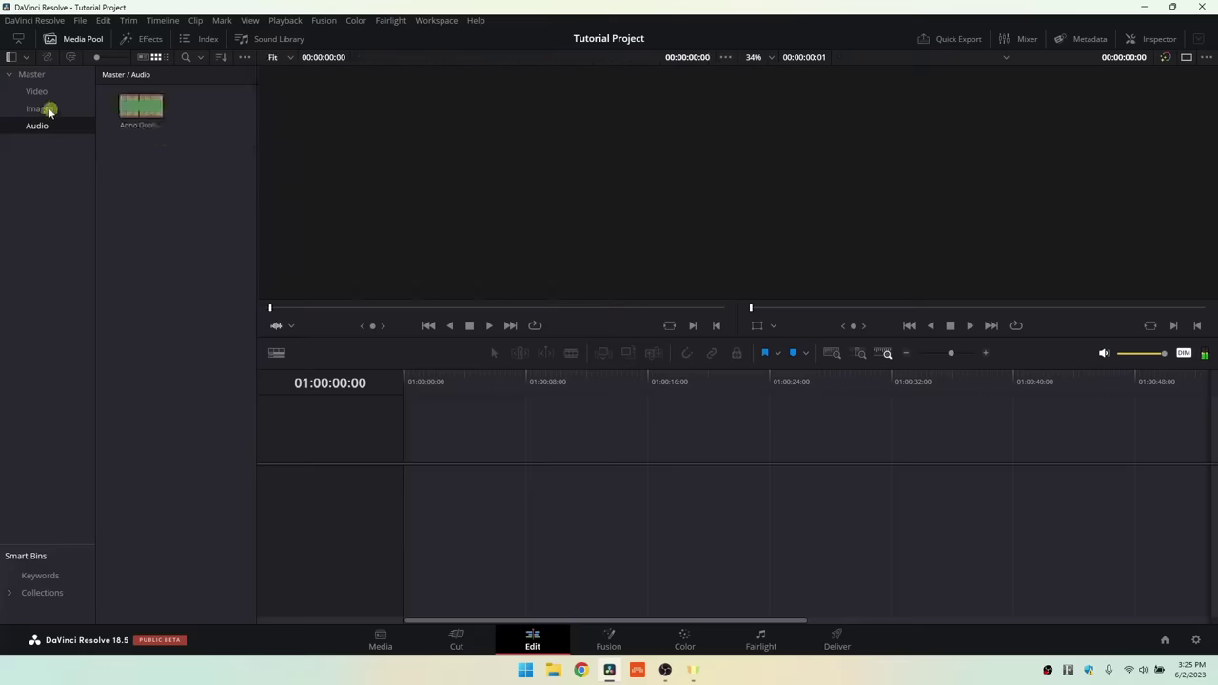
{"action": "left_click", "coordinate": [37, 91]}
{"action": "left_click", "coordinate": [38, 108]}
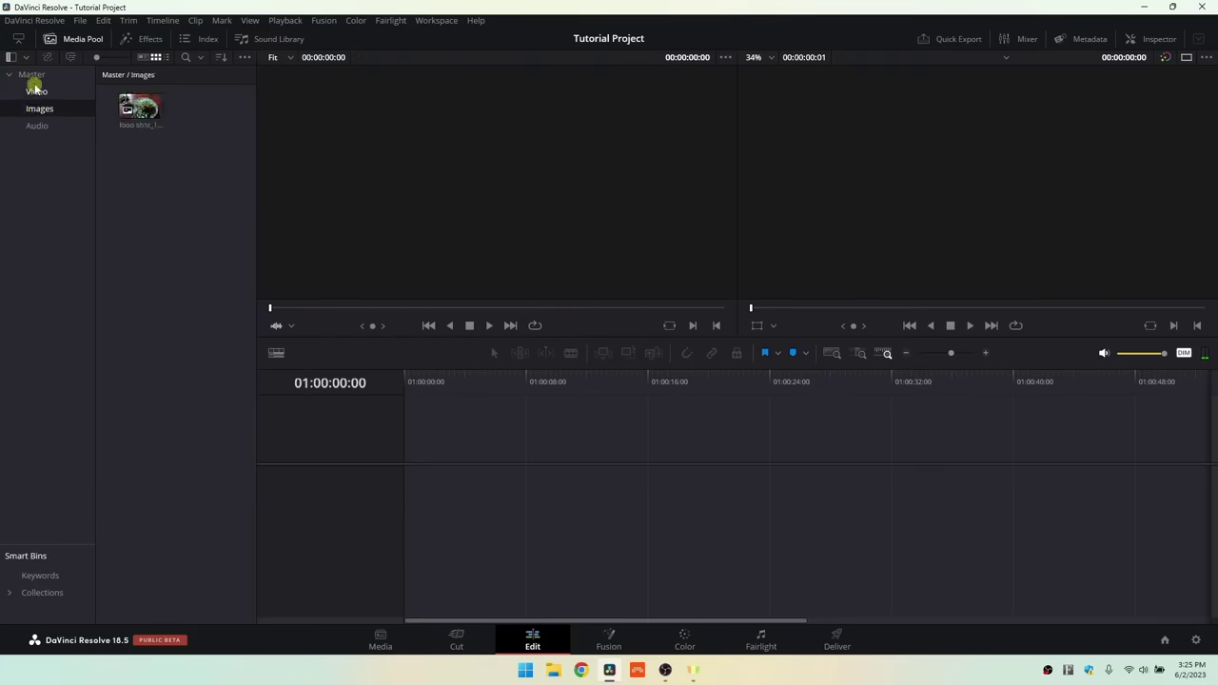
{"action": "left_click", "coordinate": [33, 75]}
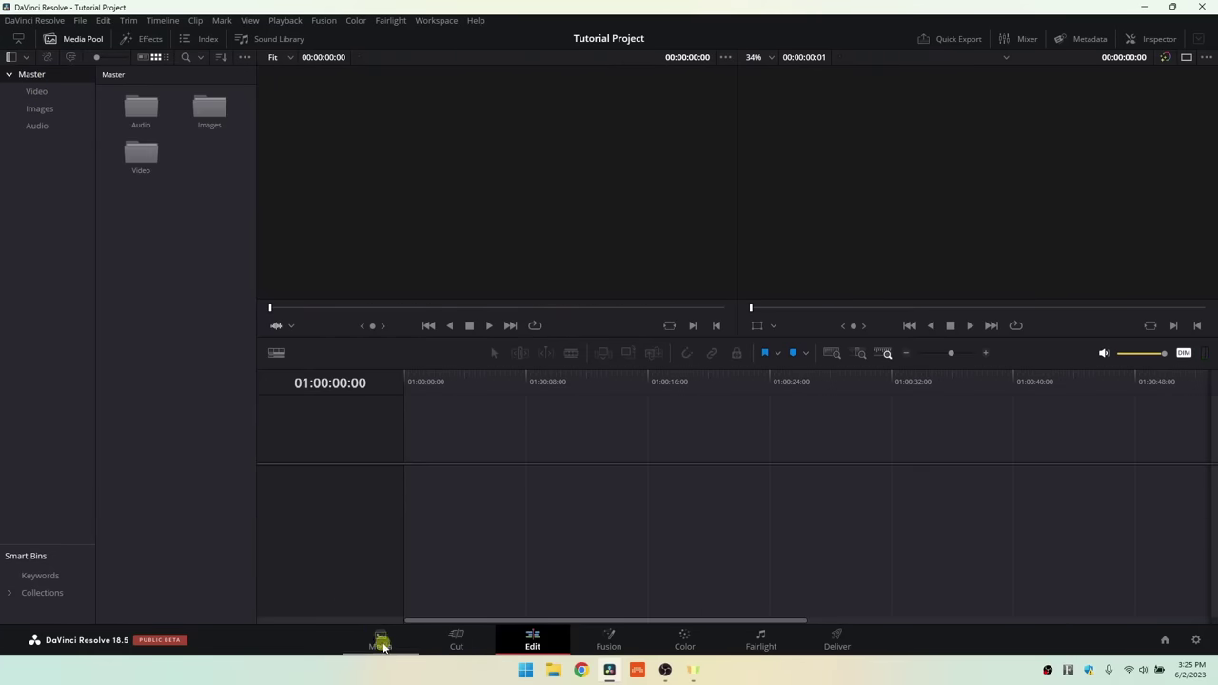
{"action": "left_click", "coordinate": [380, 642]}
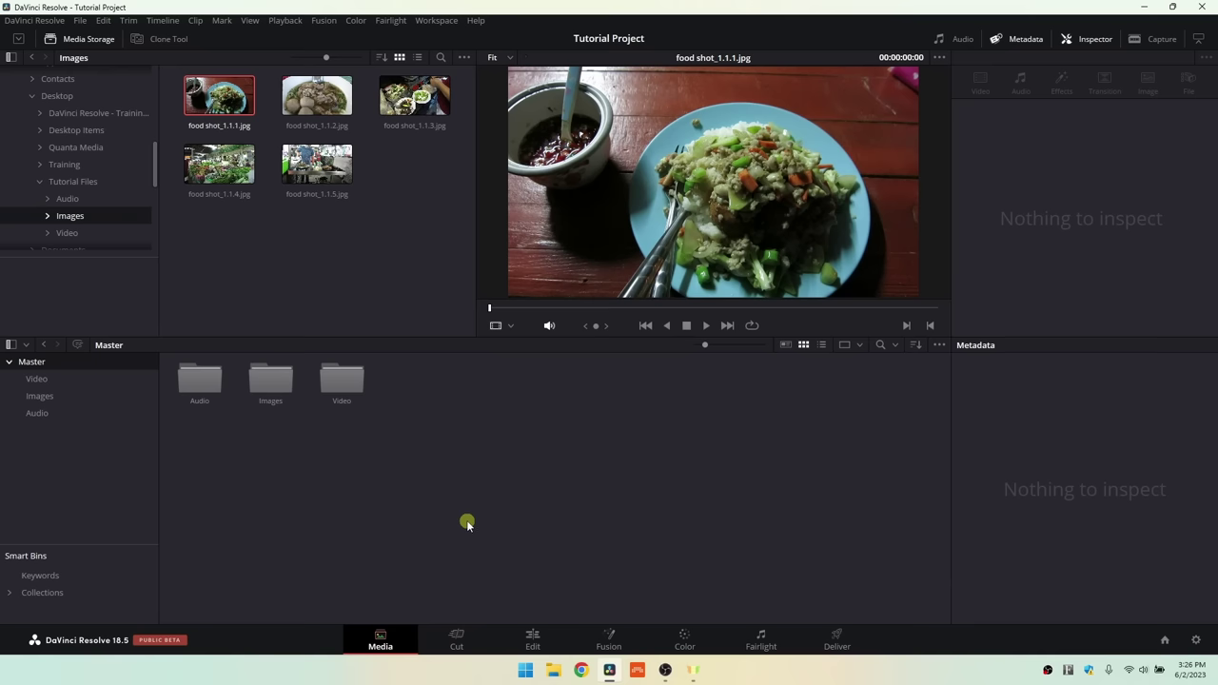
- Switch to the Cut page, reset its UI layout and turn on the full screen window
{"action": "left_click", "coordinate": [453, 640]}
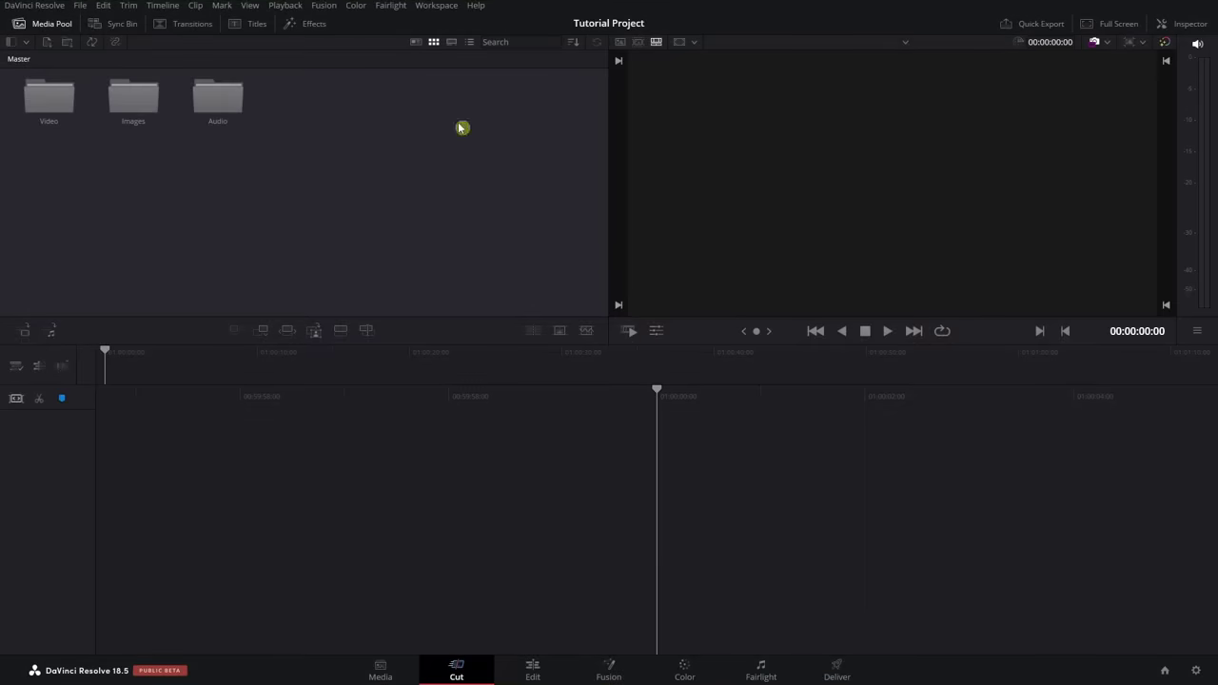
{"action": "left_click", "coordinate": [438, 6]}
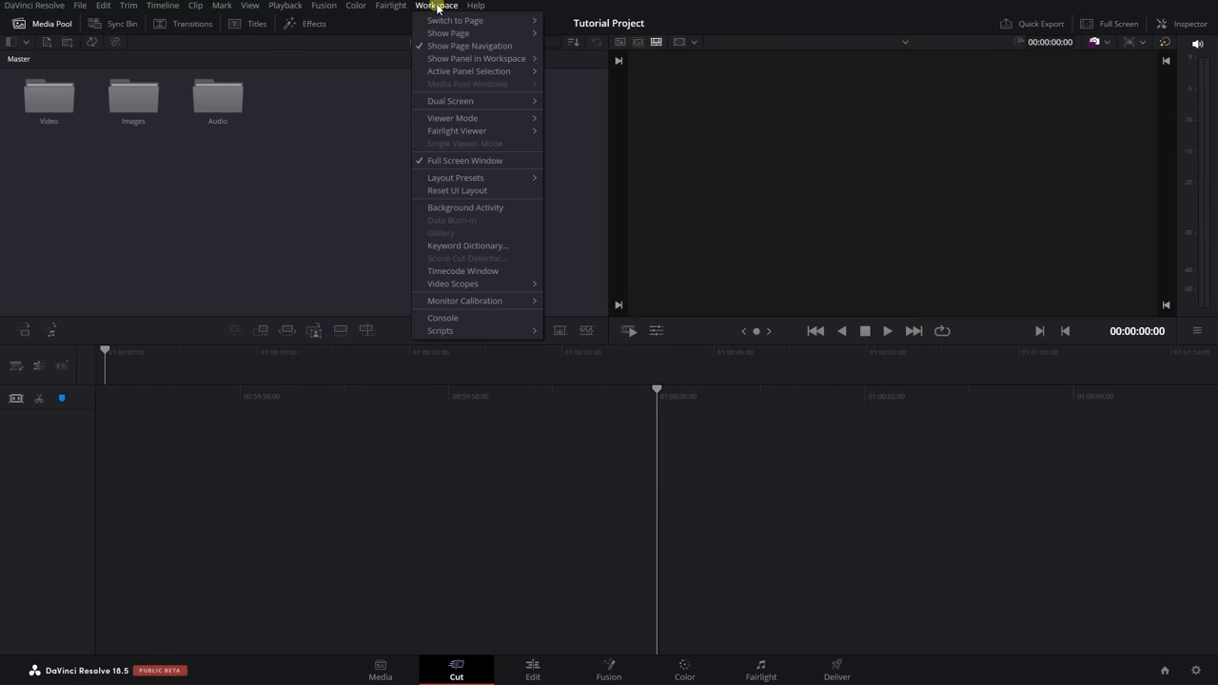
{"action": "left_click", "coordinate": [458, 190]}
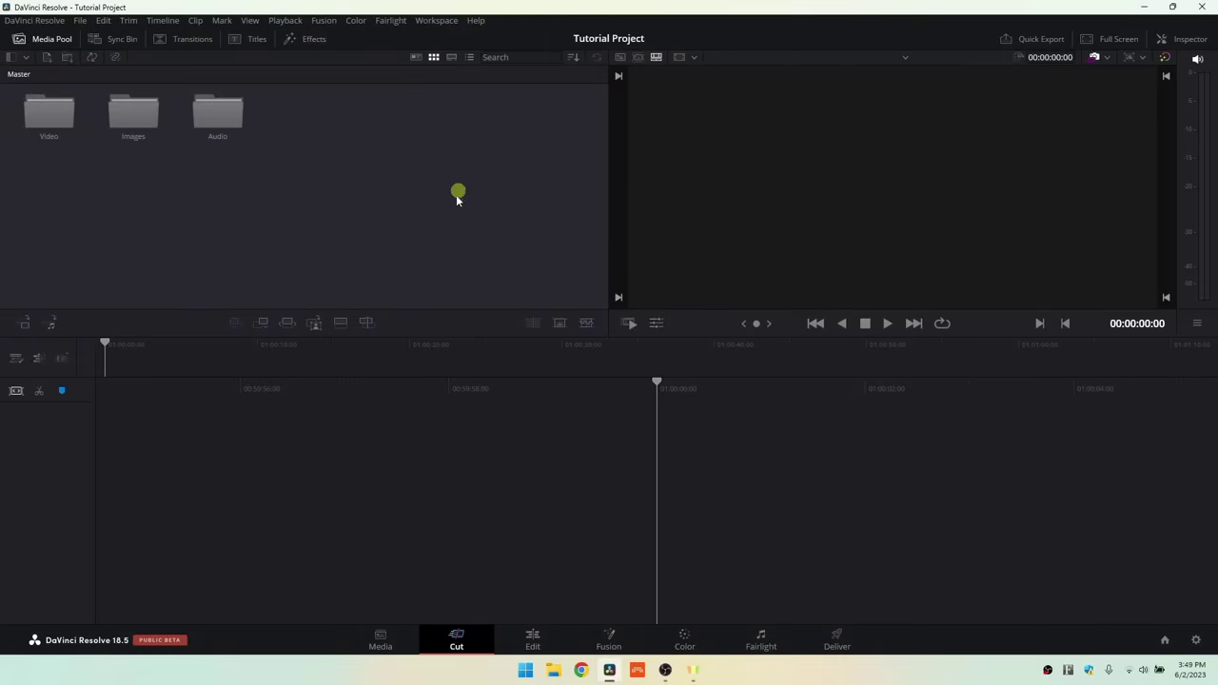
{"action": "left_click", "coordinate": [433, 23]}
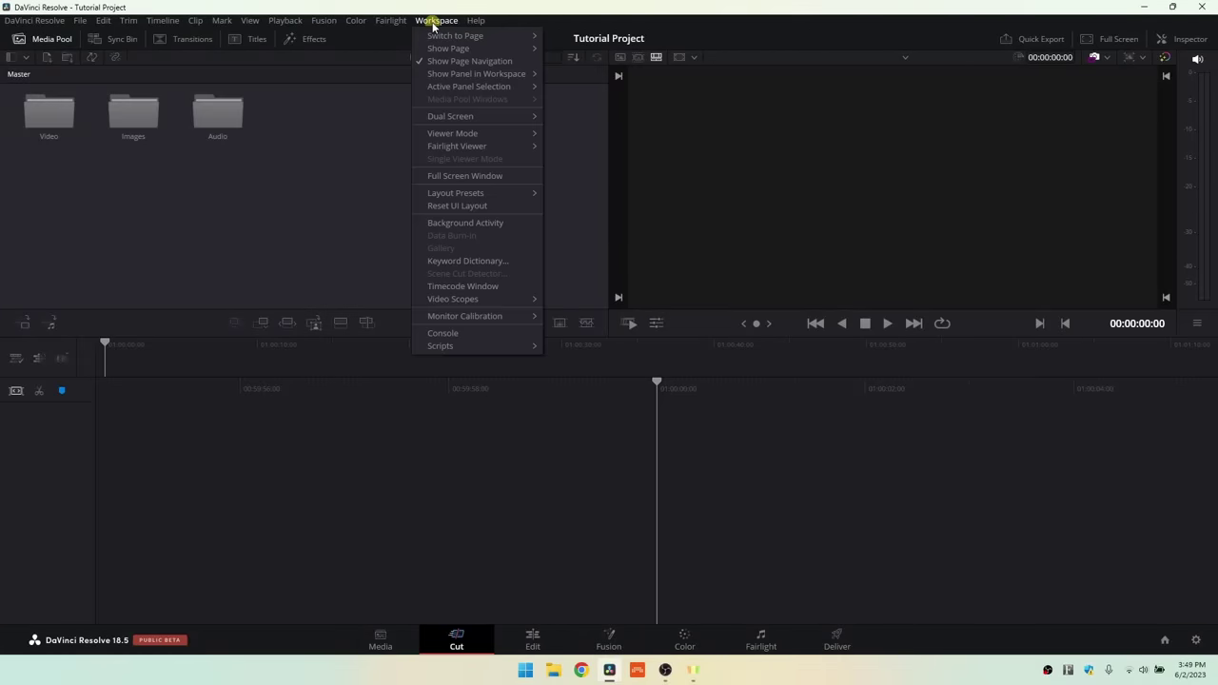
{"action": "left_click", "coordinate": [466, 176]}
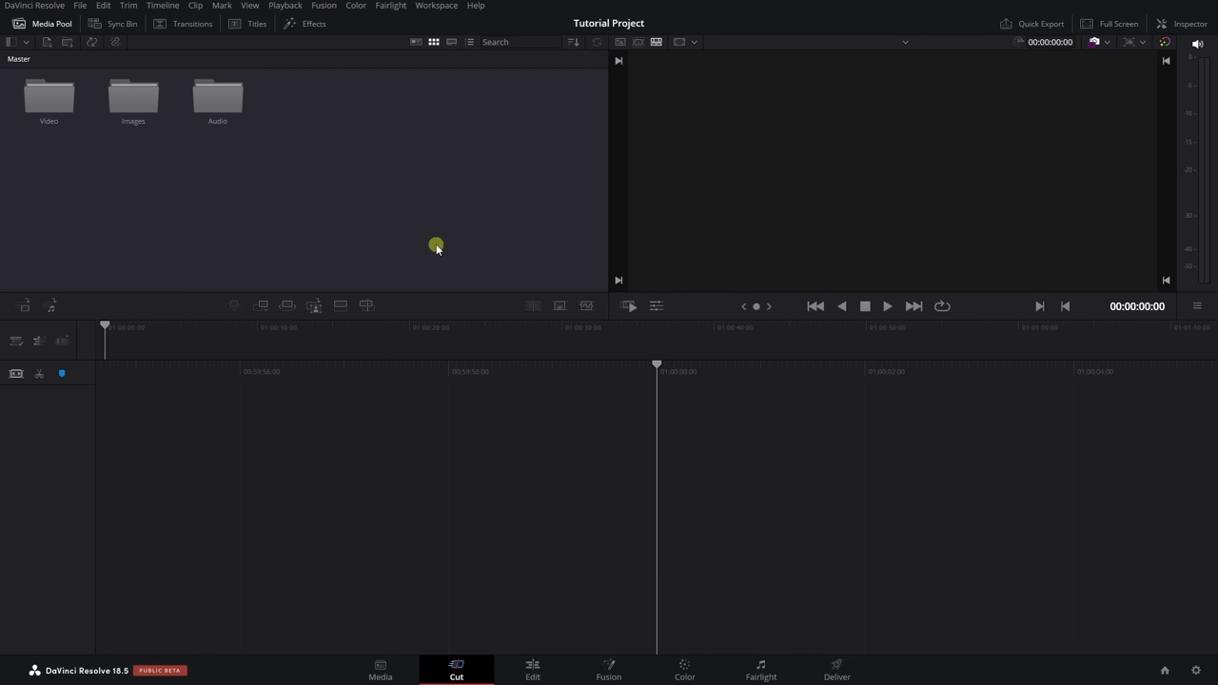
- Load Fish Start.MOV from the Video bin into the viewer and extend its in and out points to the whole clip
{"action": "double_click", "coordinate": [46, 105]}
{"action": "left_click", "coordinate": [124, 255]}
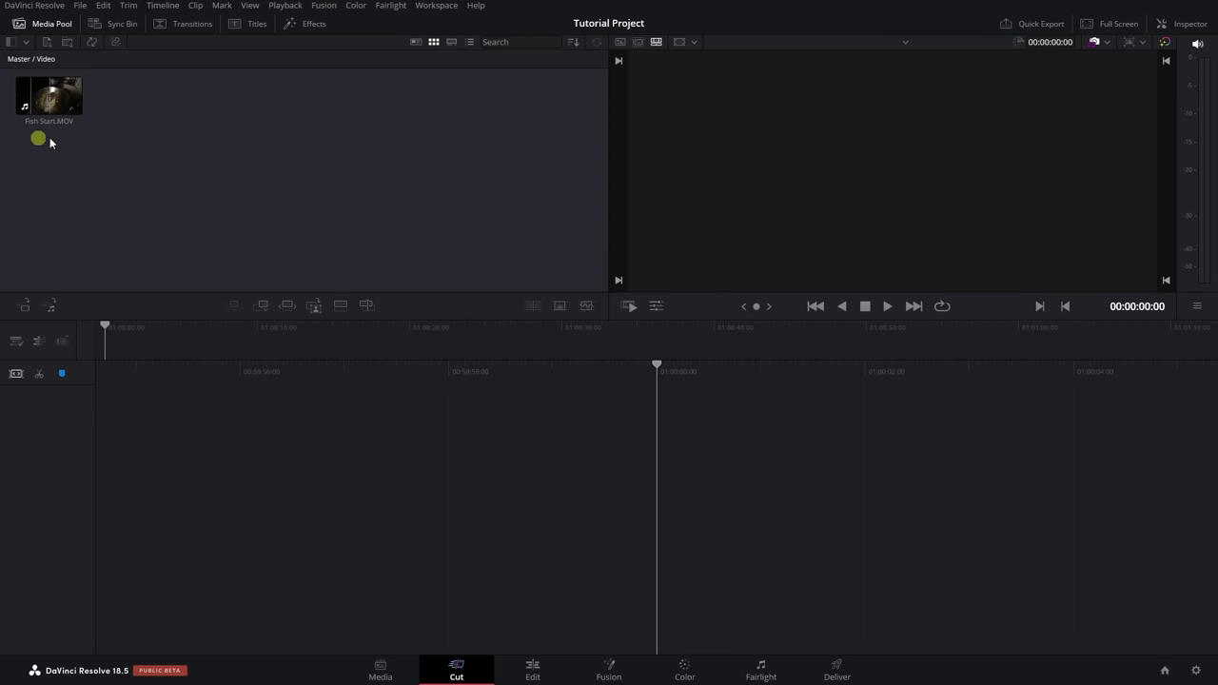
{"action": "left_click", "coordinate": [48, 96]}
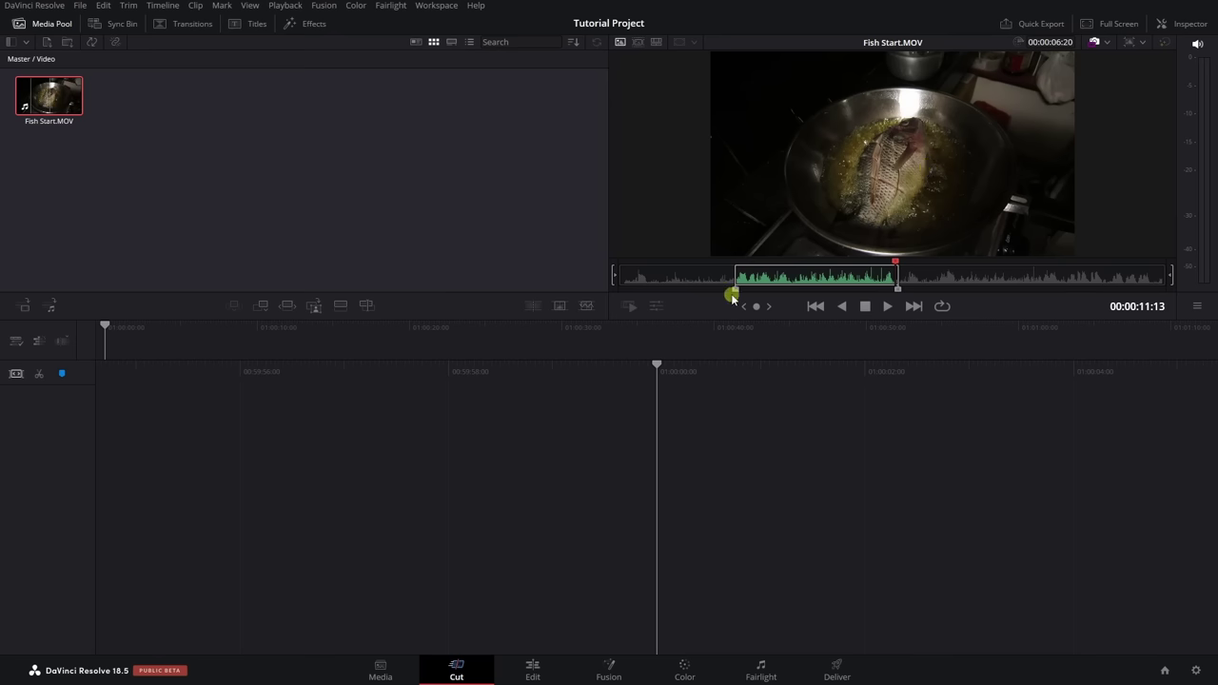
{"action": "left_click_drag", "start_coordinate": [737, 292], "coordinate": [615, 285]}
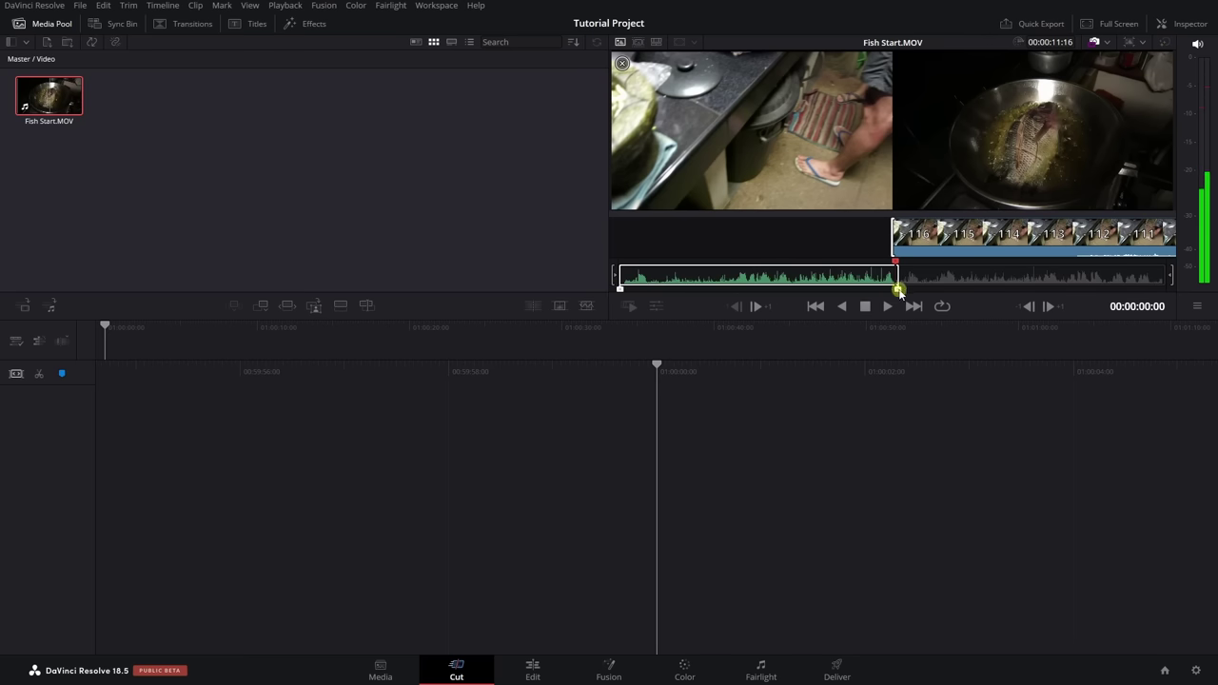
{"action": "left_click_drag", "start_coordinate": [899, 290], "coordinate": [1186, 289]}
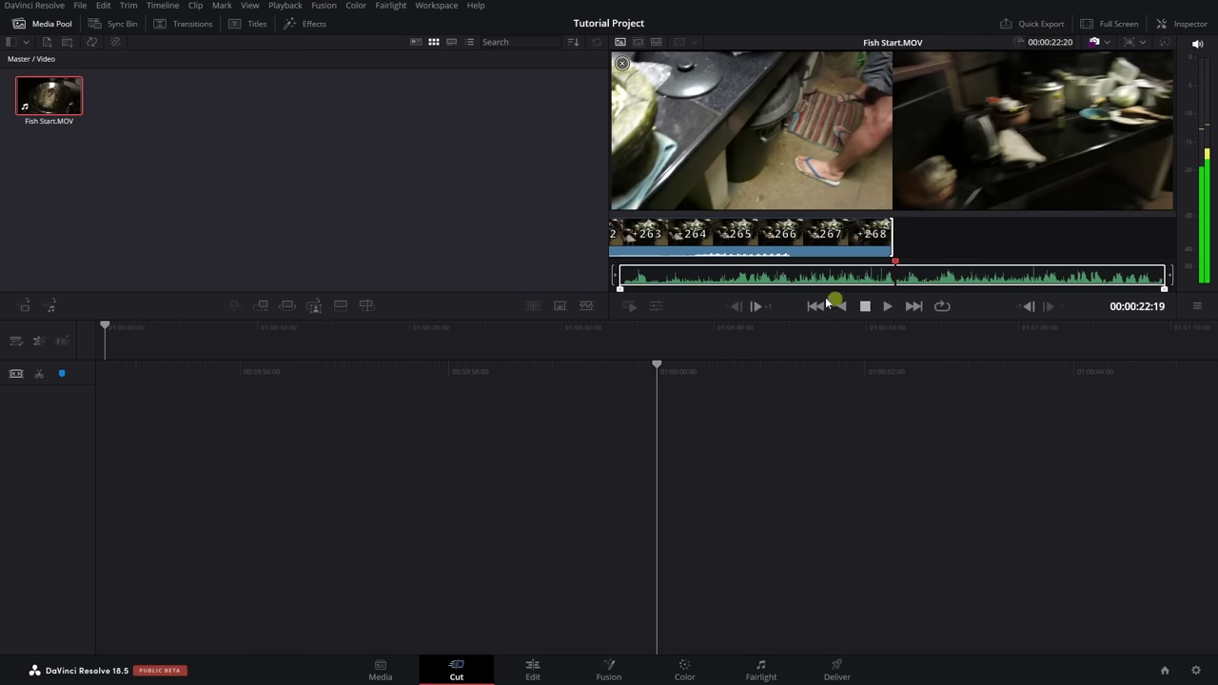
{"action": "left_click", "coordinate": [461, 206]}
{"action": "left_click", "coordinate": [48, 97]}
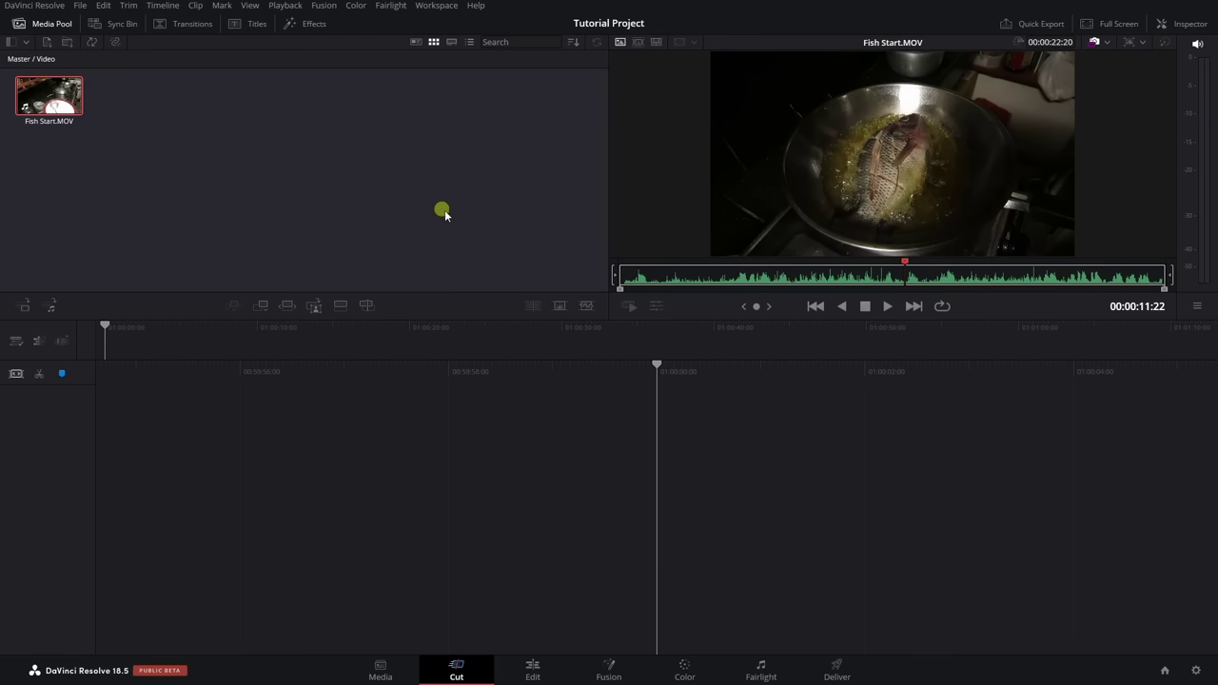
- Play Fish Start.MOV from its beginning and mark in and out points around a section about 7 seconds long
{"action": "left_click_drag", "start_coordinate": [906, 262], "coordinate": [619, 264]}
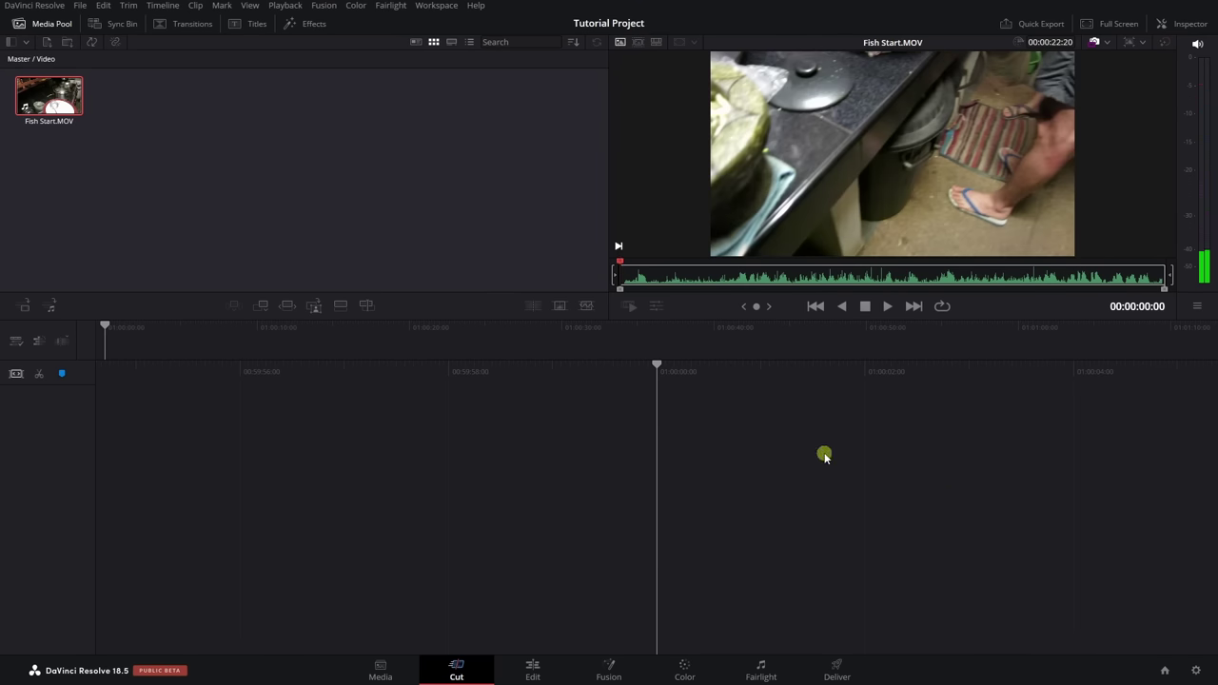
{"action": "key", "text": "space"}
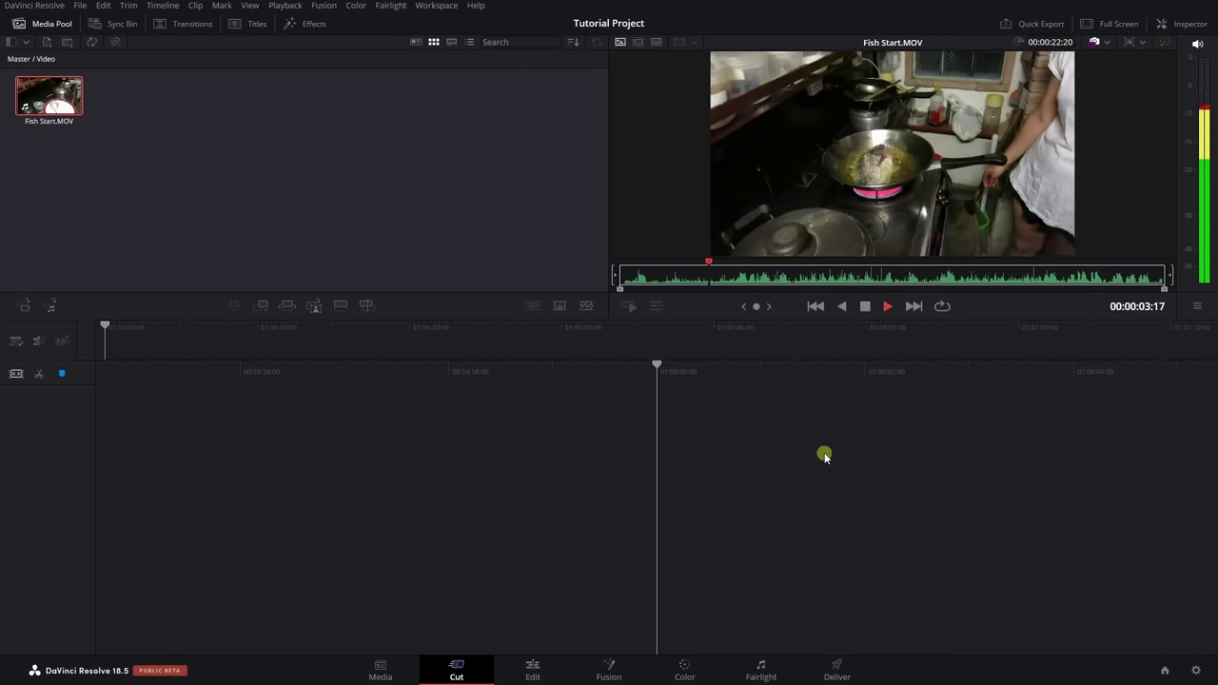
{"action": "key", "text": "i"}
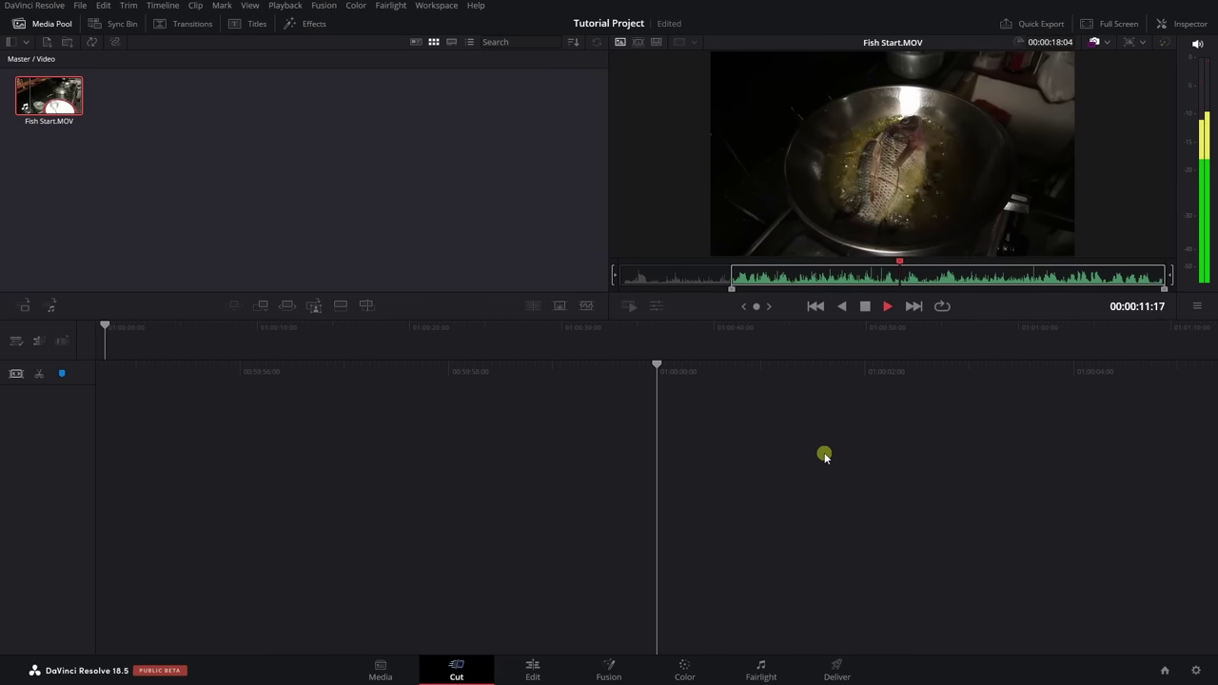
{"action": "key", "text": "o"}
{"action": "key", "text": "space"}
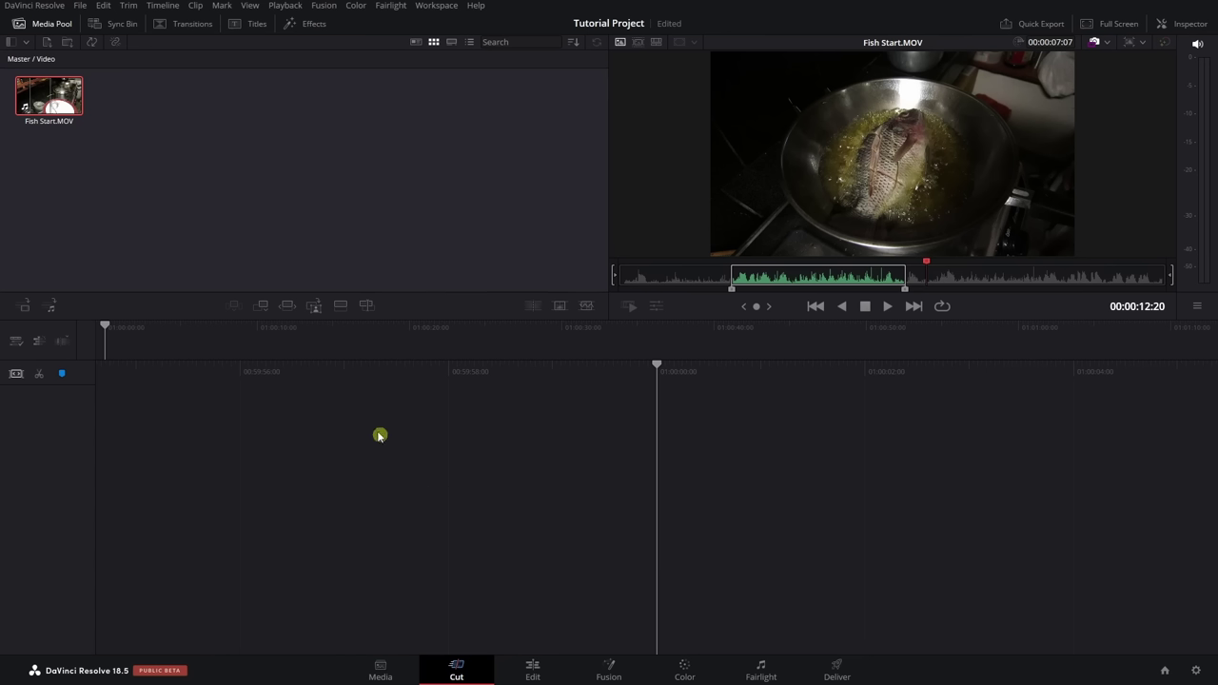
- Append the marked section of Fish Start.MOV to a new timeline, and play it from the start on the Edit page
{"action": "left_click", "coordinate": [264, 309]}
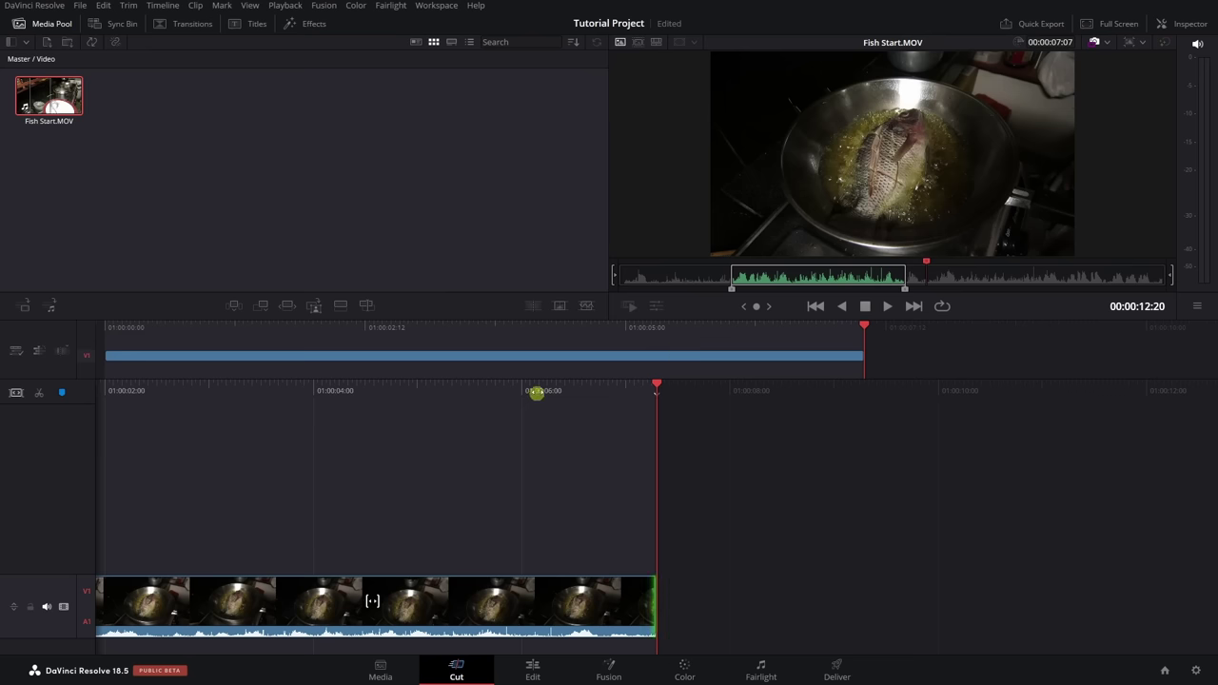
{"action": "left_click_drag", "start_coordinate": [460, 390], "coordinate": [1213, 387]}
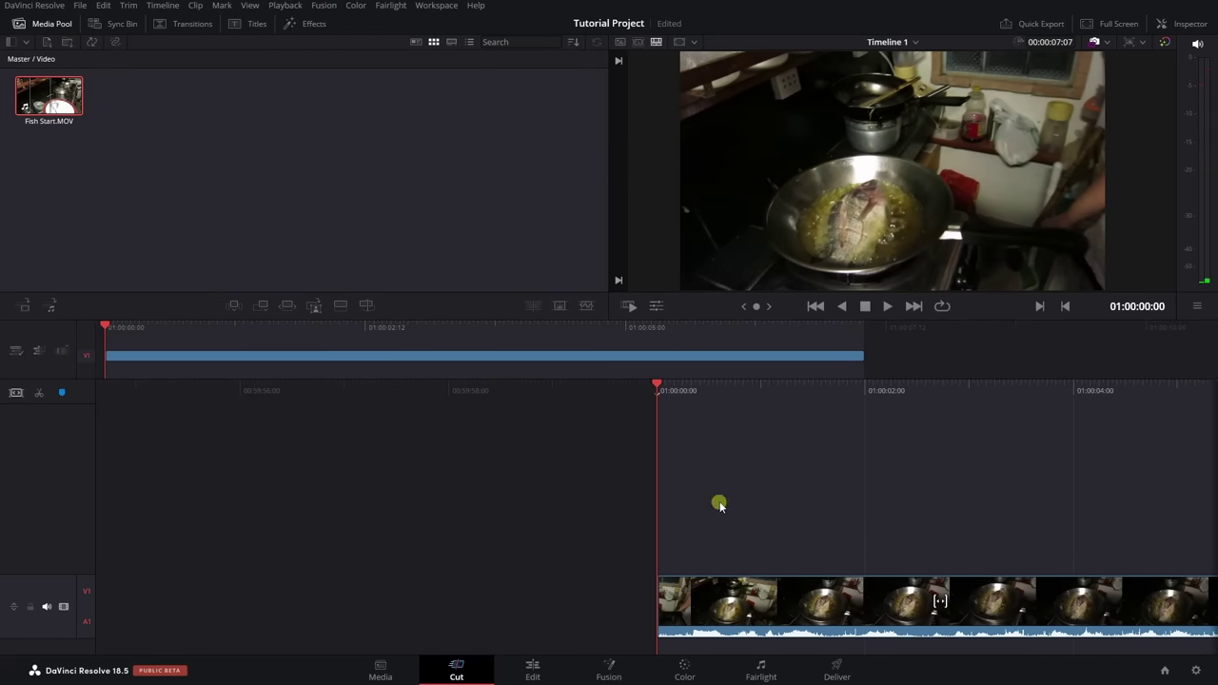
{"action": "left_click", "coordinate": [534, 674]}
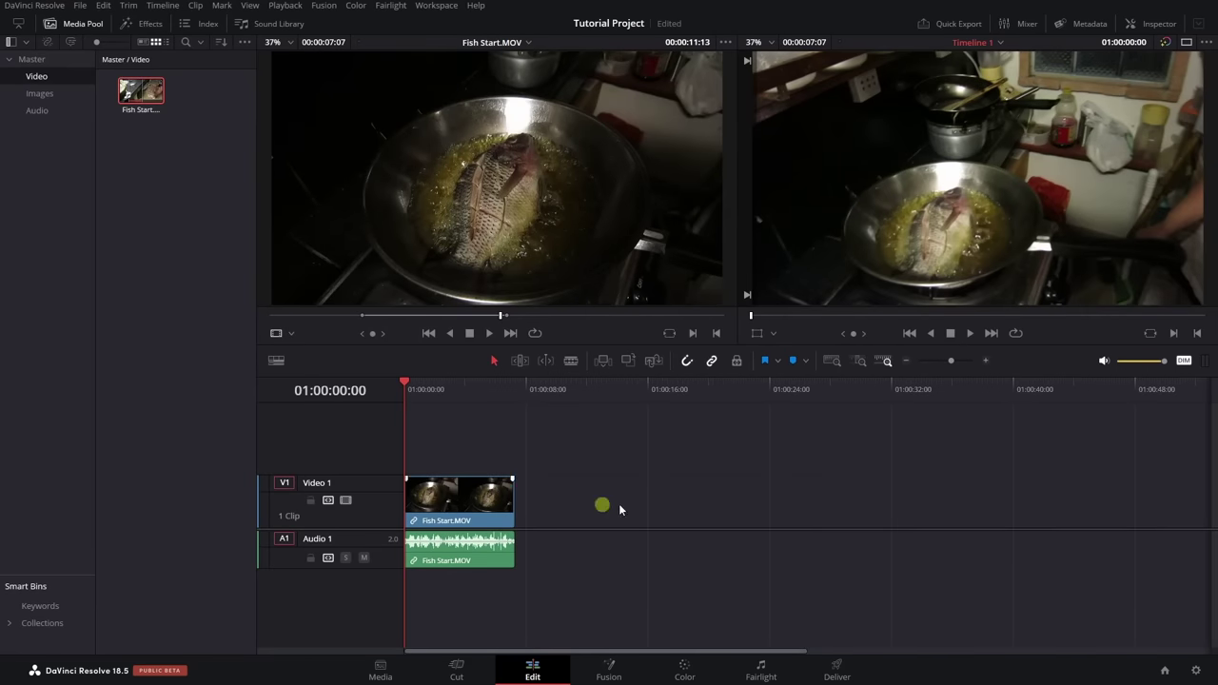
{"action": "key", "text": "space"}
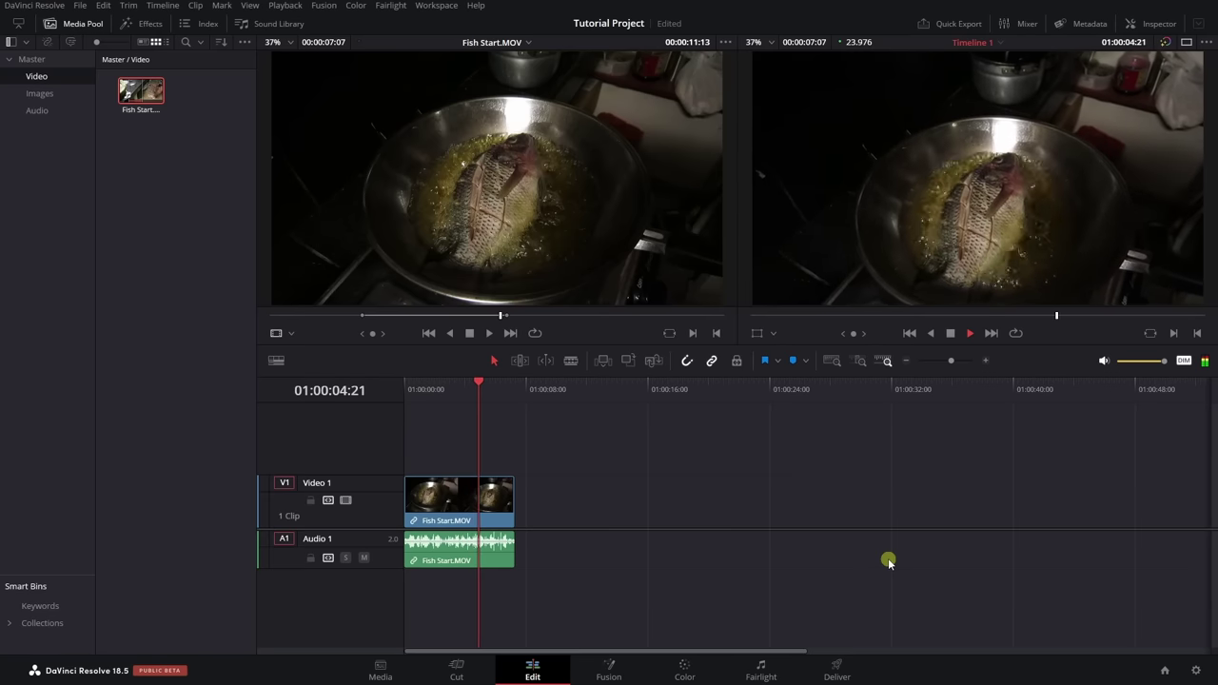
{"action": "key", "text": "space"}
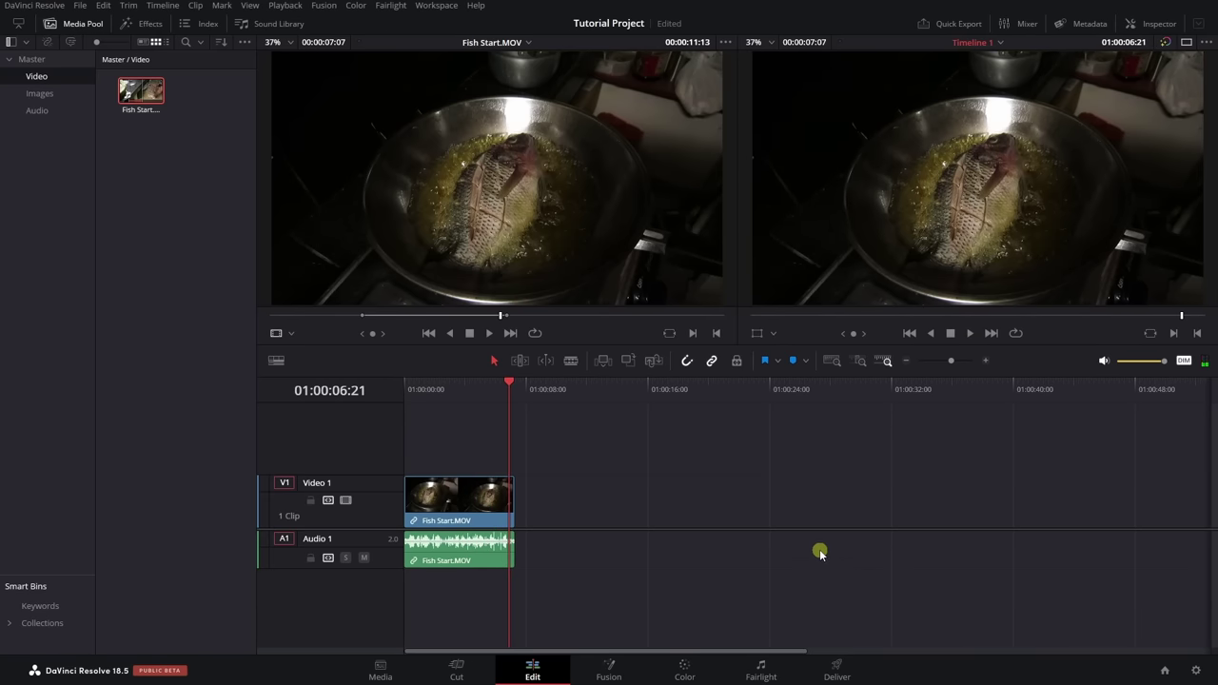
- Return to the Cut page, play the timeline from near its start, and split the Fish Start.MOV clip about 1.4 seconds in
{"action": "left_click", "coordinate": [456, 672]}
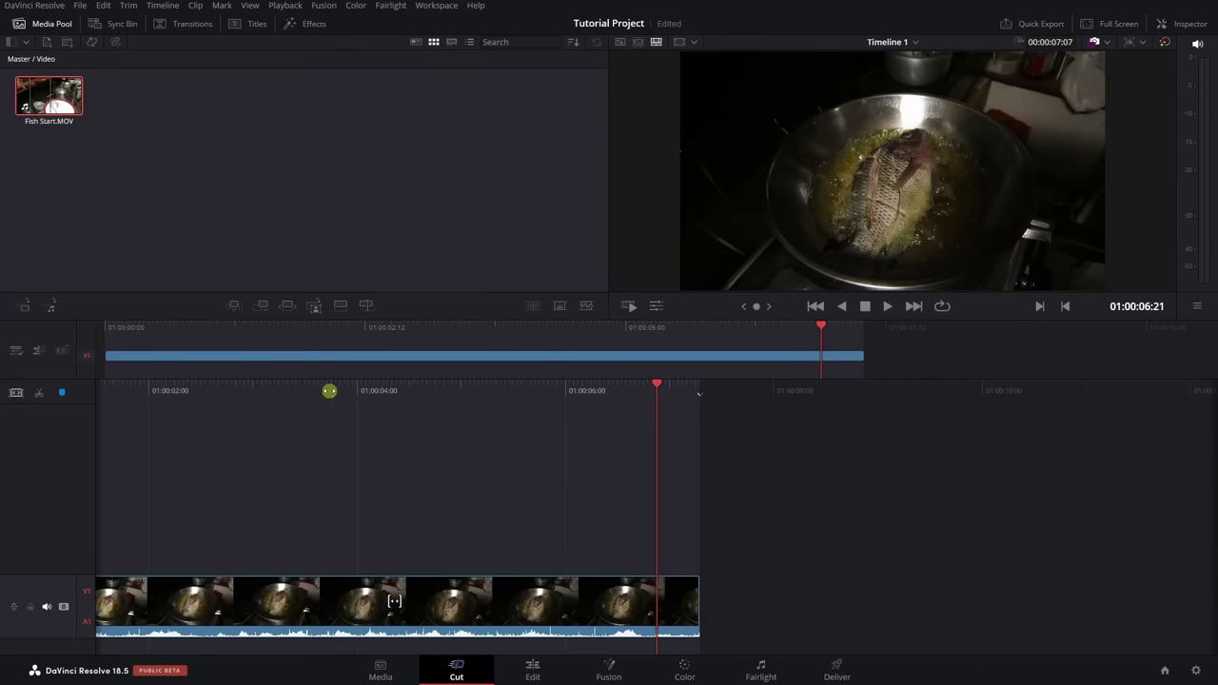
{"action": "left_click_drag", "start_coordinate": [228, 389], "coordinate": [916, 403]}
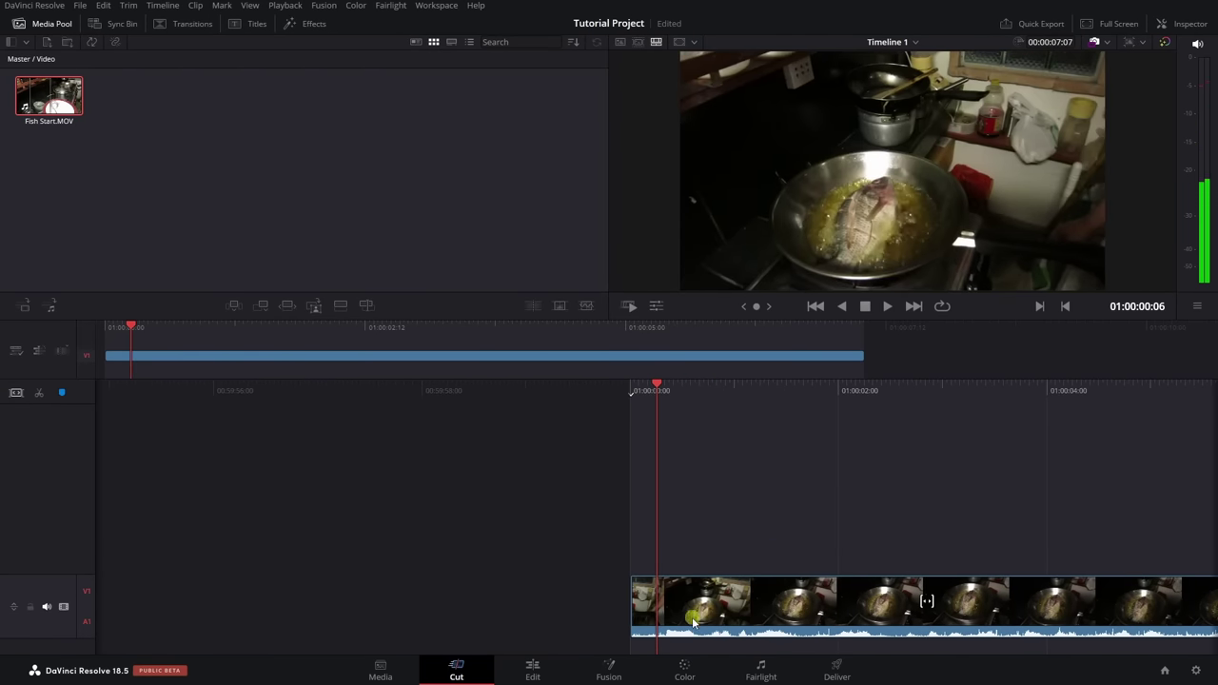
{"action": "left_click", "coordinate": [634, 601]}
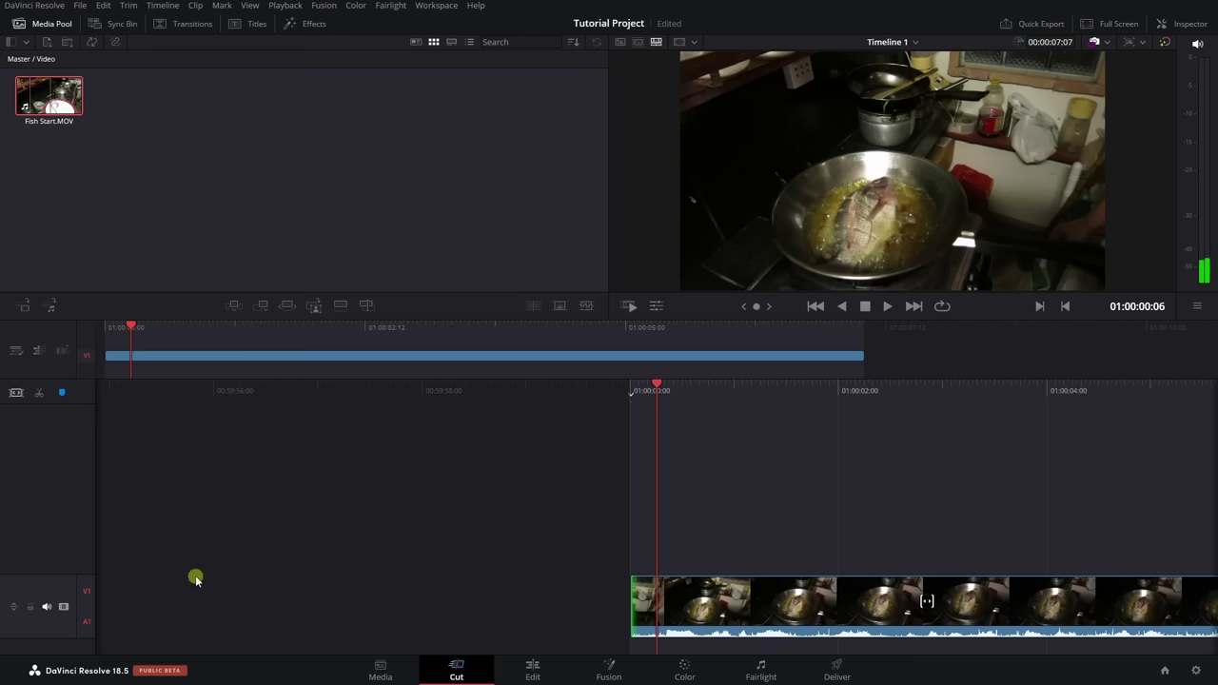
{"action": "key", "text": "space"}
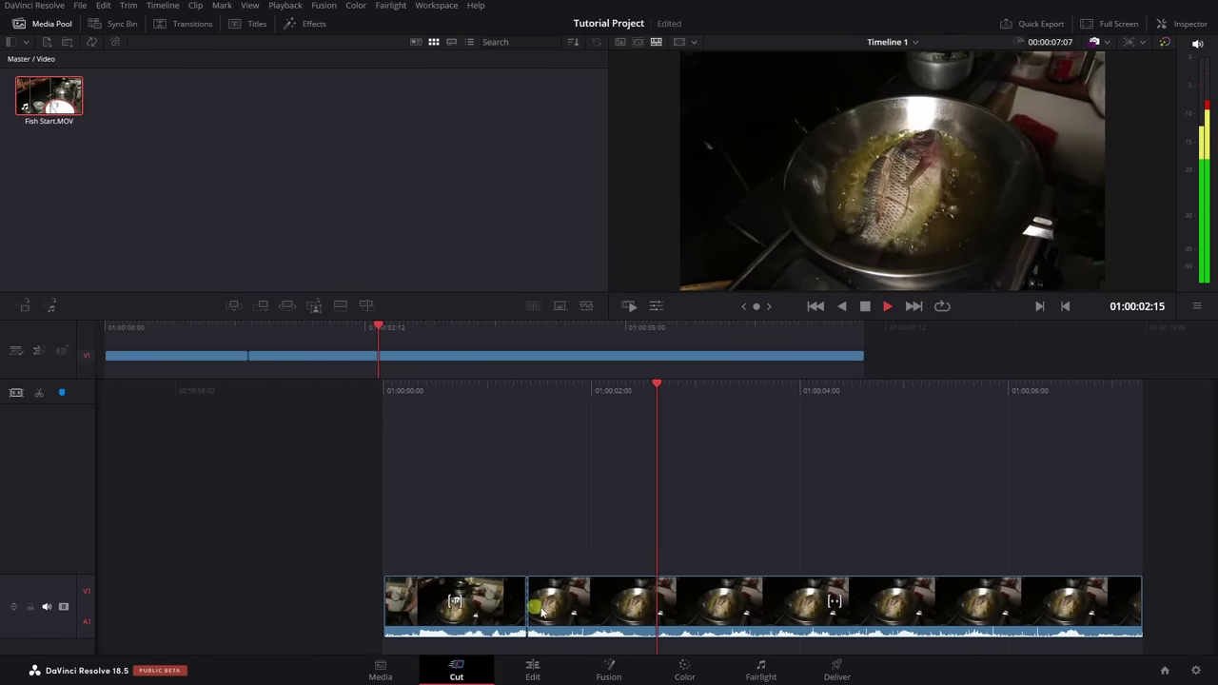
- Split the playing Fish Start.MOV clip about 3.1 seconds in and again about 4.6 seconds in
{"action": "key", "text": "ctrl+b"}
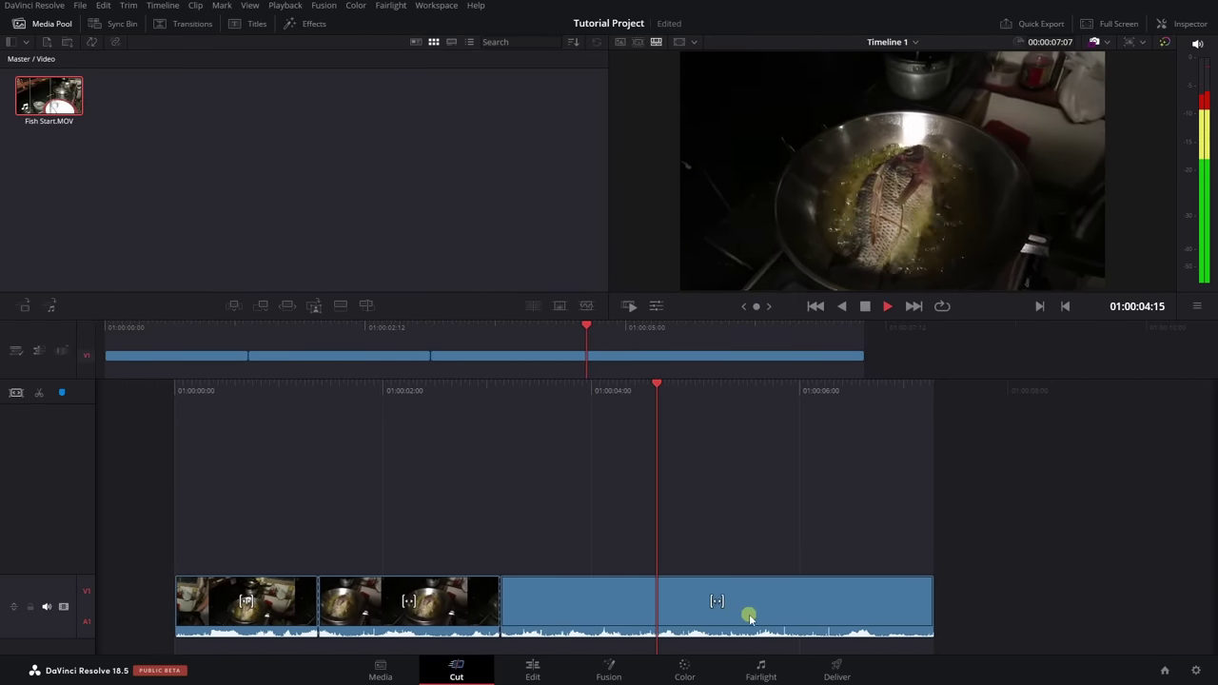
{"action": "key", "text": "ctrl+b"}
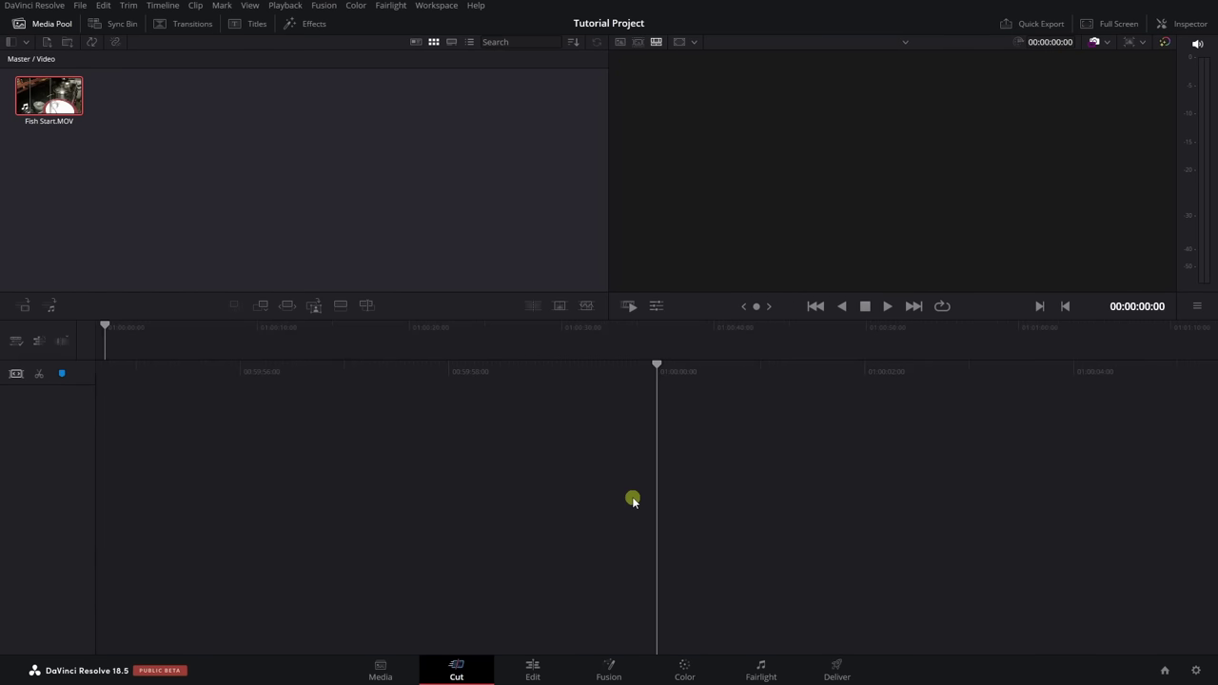
- Look over the Edit and Fusion page layouts, and open the Color page
{"action": "left_click", "coordinate": [532, 670]}
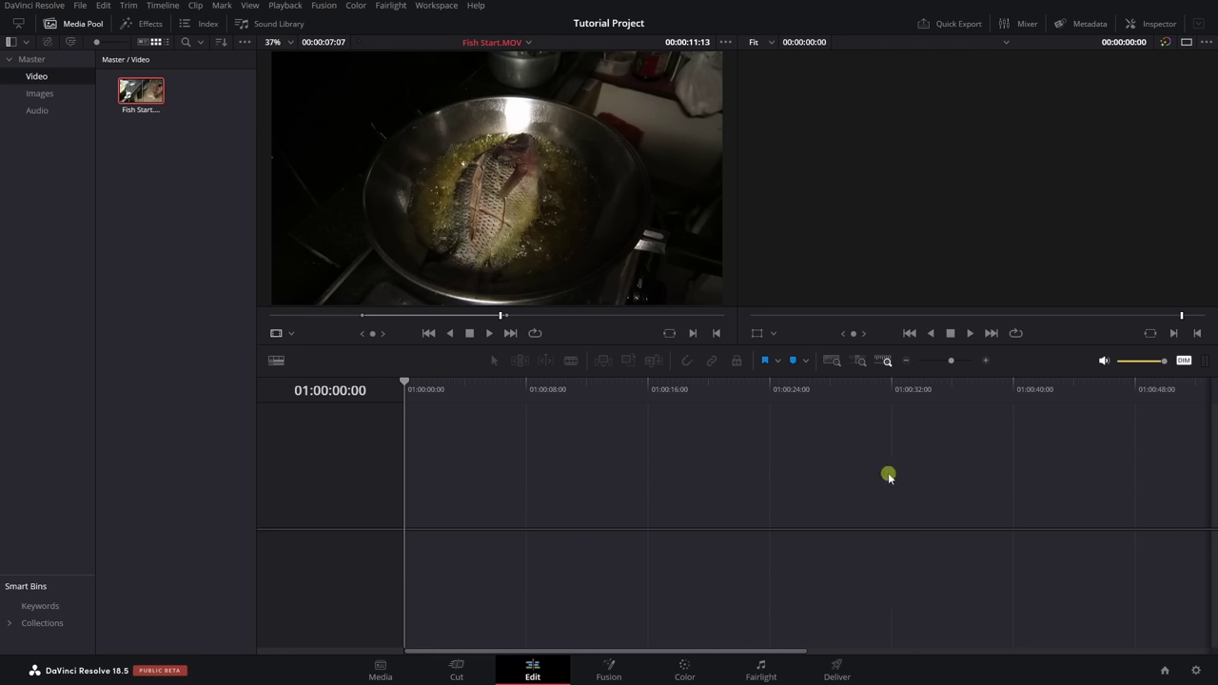
{"action": "left_click", "coordinate": [610, 672]}
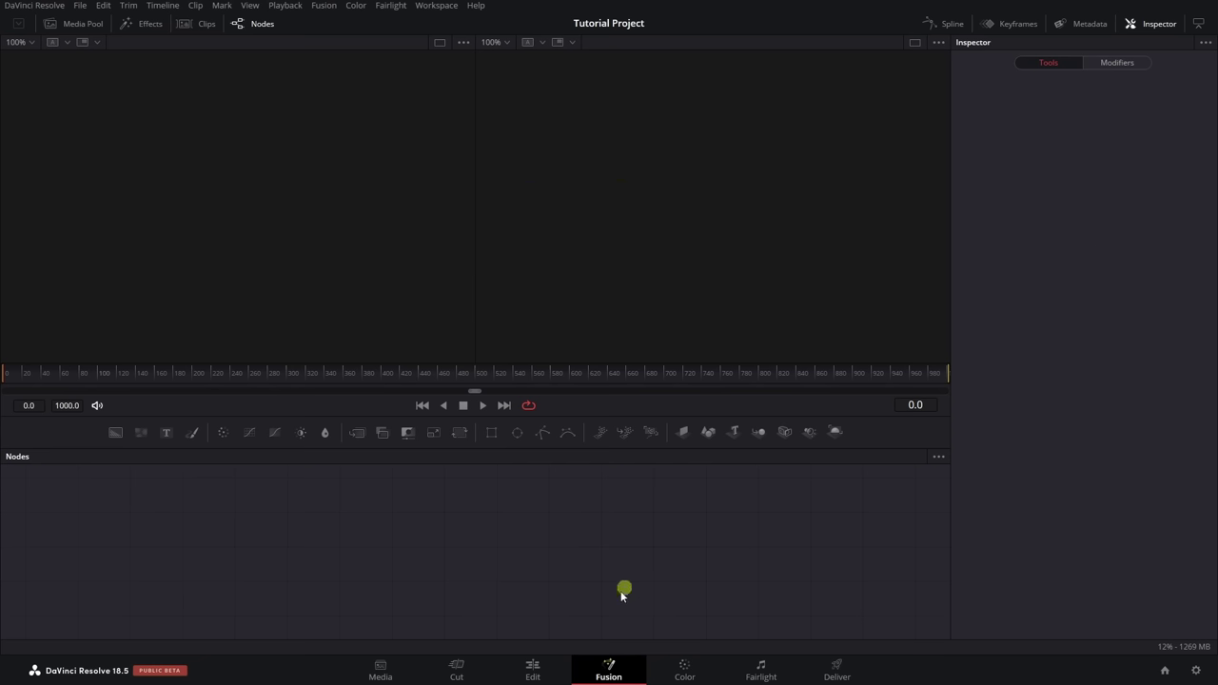
{"action": "left_click", "coordinate": [687, 673]}
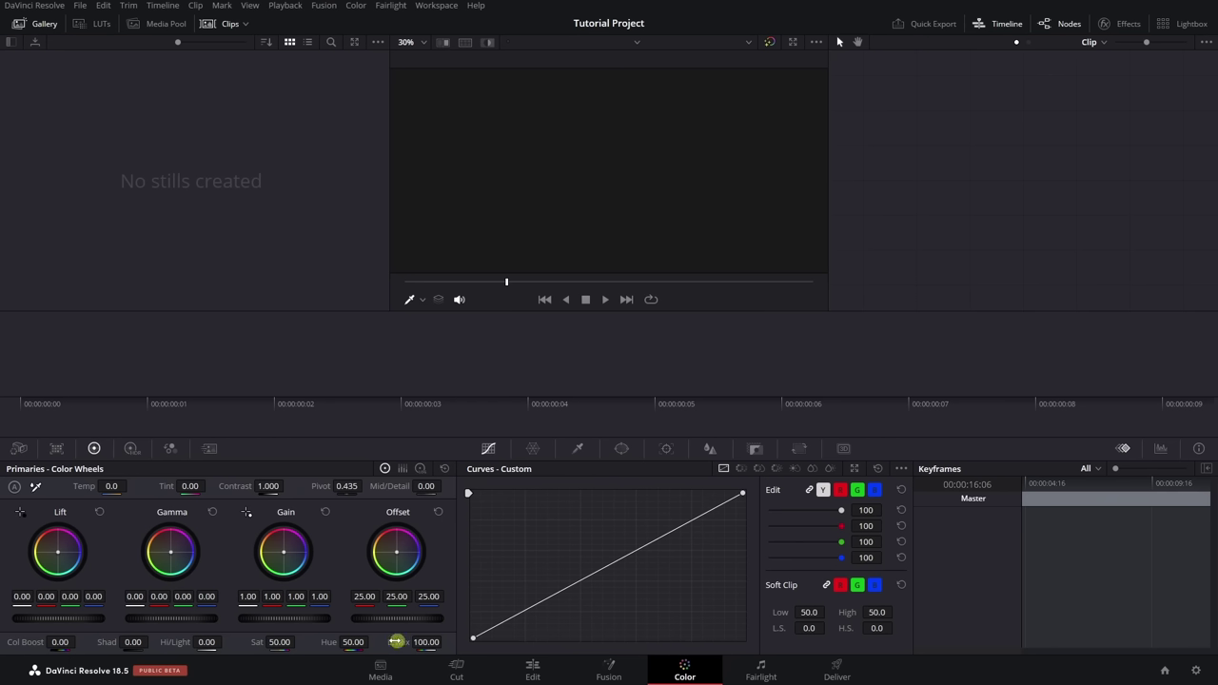
- View the Primaries palette as Color Bars and Log Wheels, and return it to Color Wheels
{"action": "left_click", "coordinate": [404, 469]}
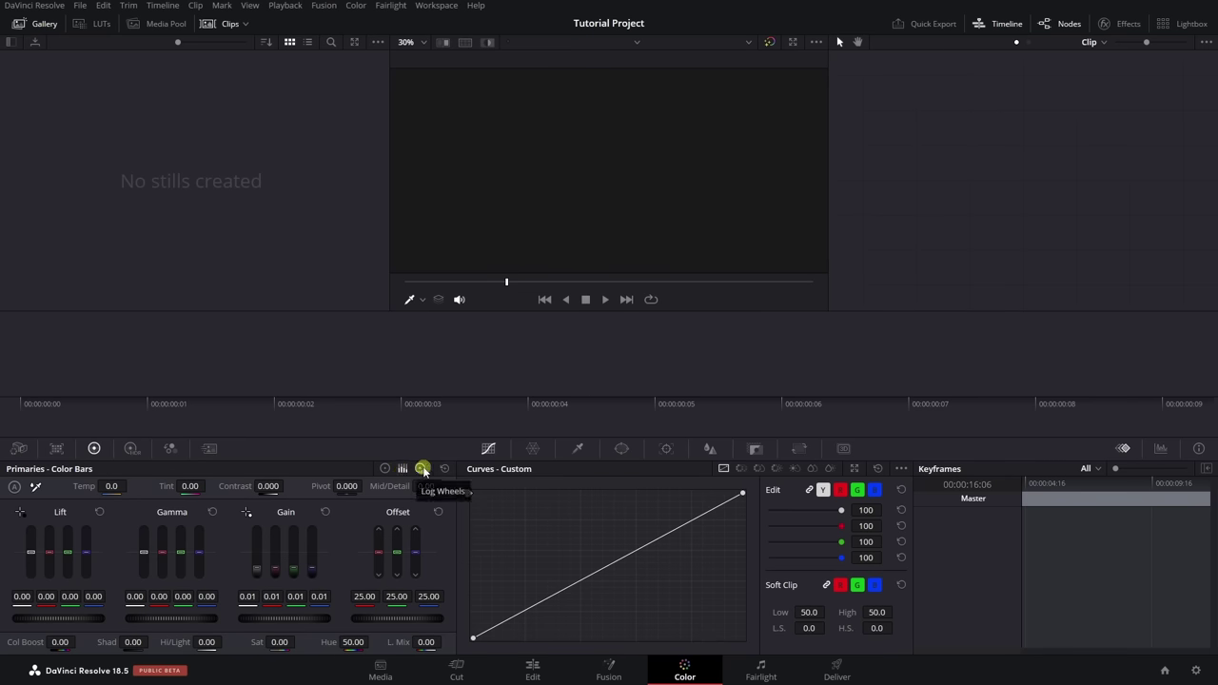
{"action": "left_click", "coordinate": [421, 469]}
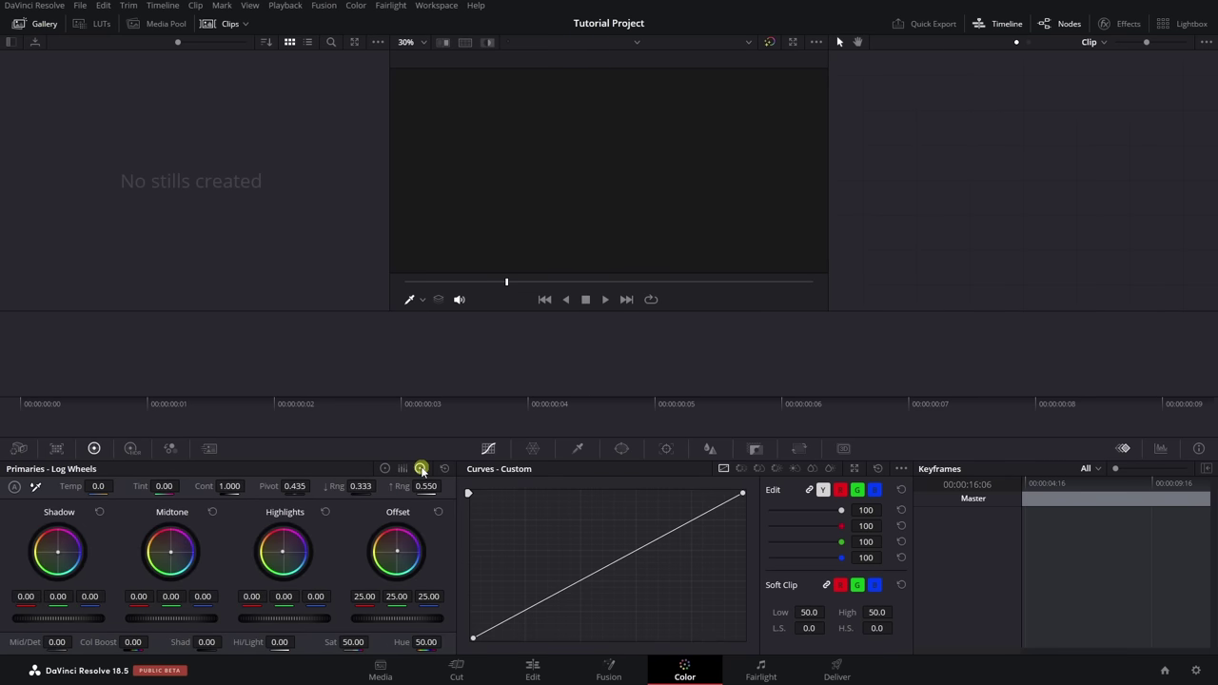
{"action": "left_click", "coordinate": [385, 470]}
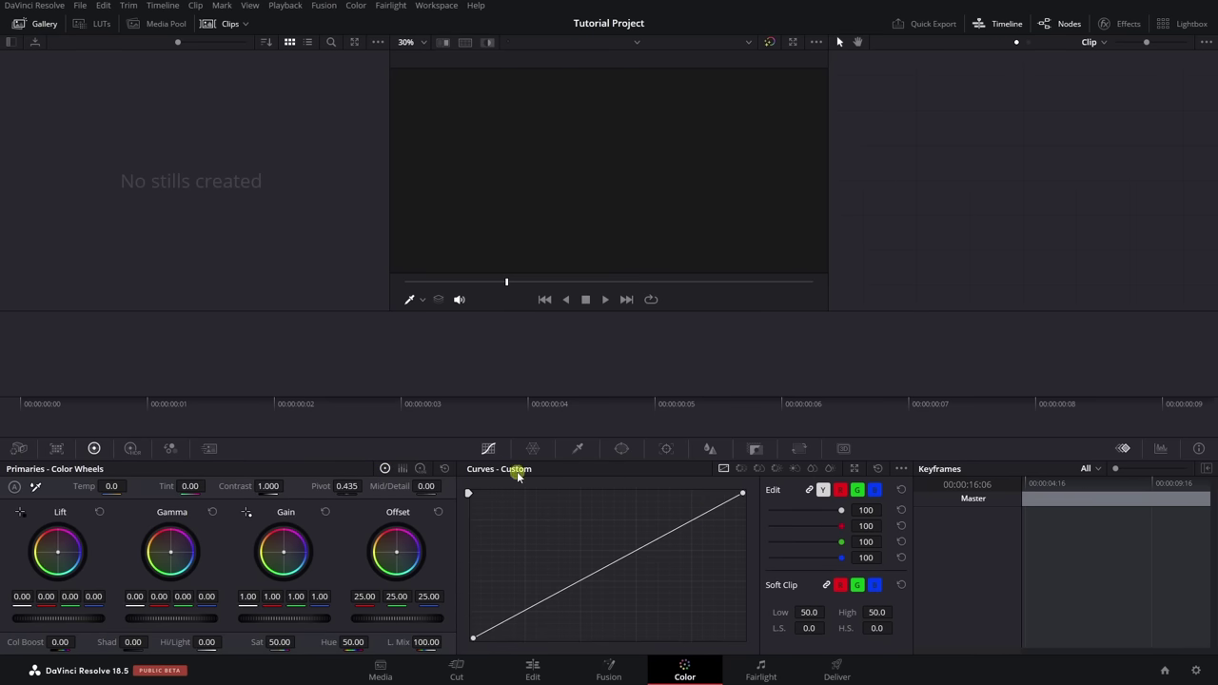
- Look through the Curves modes, from Hue Vs Hue, Hue Vs Sat and Hue Vs Lum to Sat Vs Lum
{"action": "left_click", "coordinate": [743, 470]}
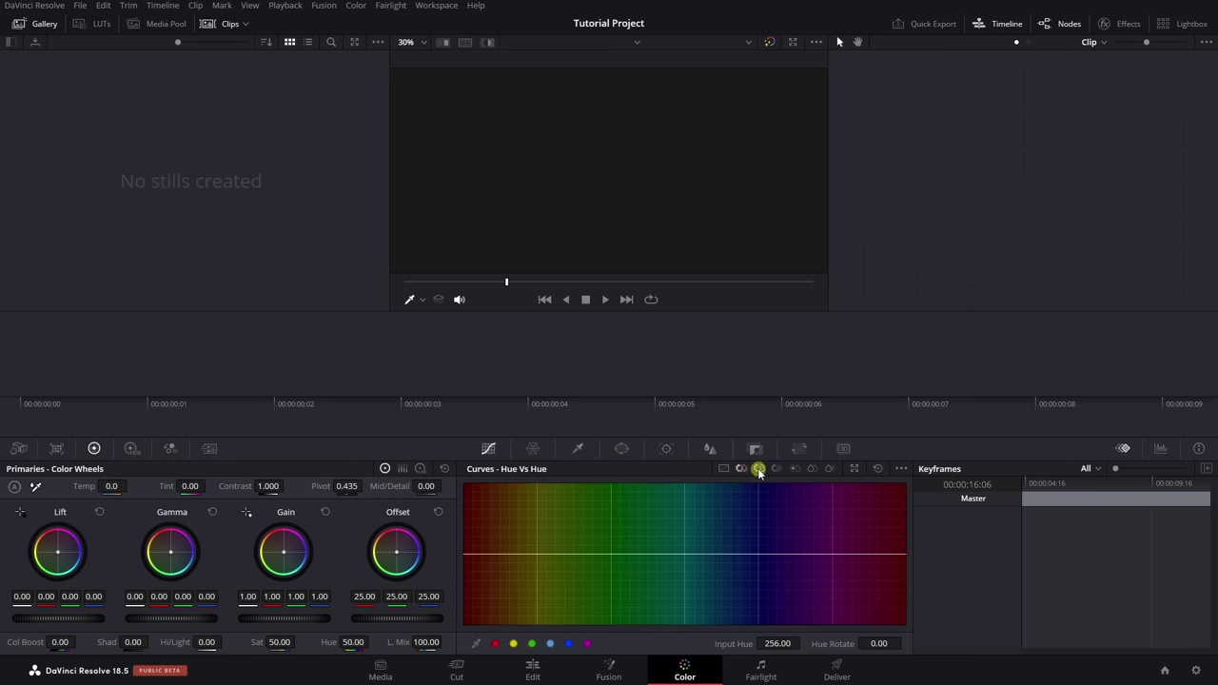
{"action": "left_click", "coordinate": [775, 469]}
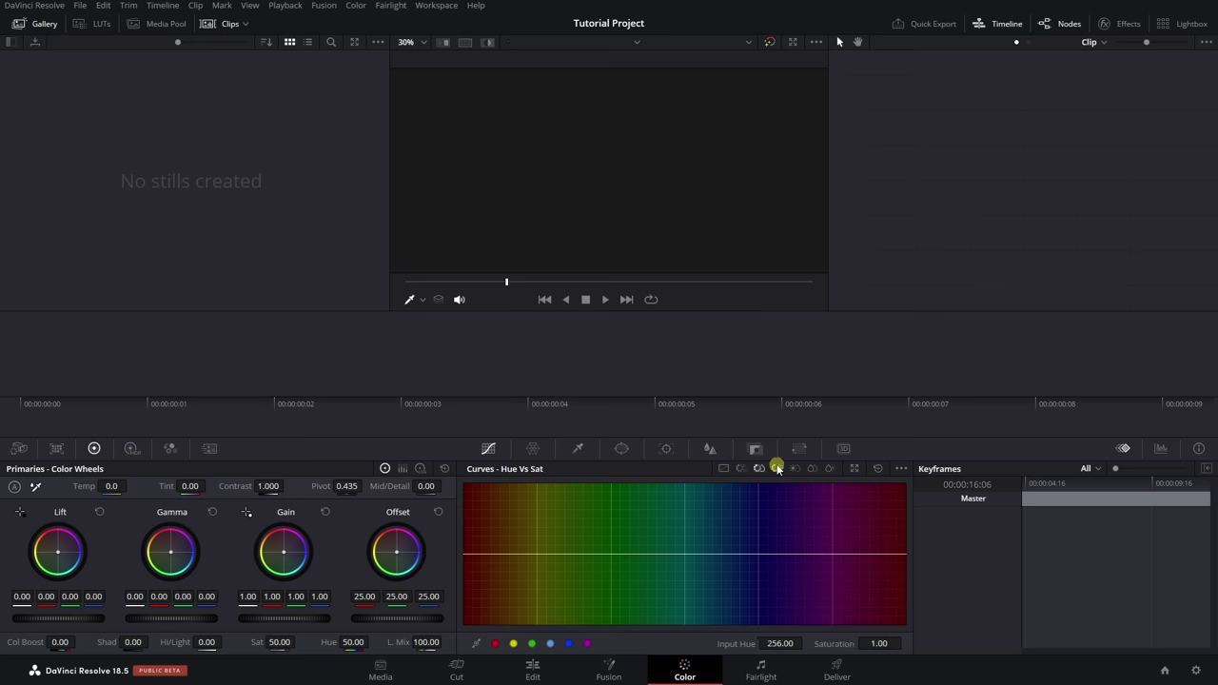
{"action": "left_click", "coordinate": [777, 469]}
{"action": "left_click", "coordinate": [795, 469]}
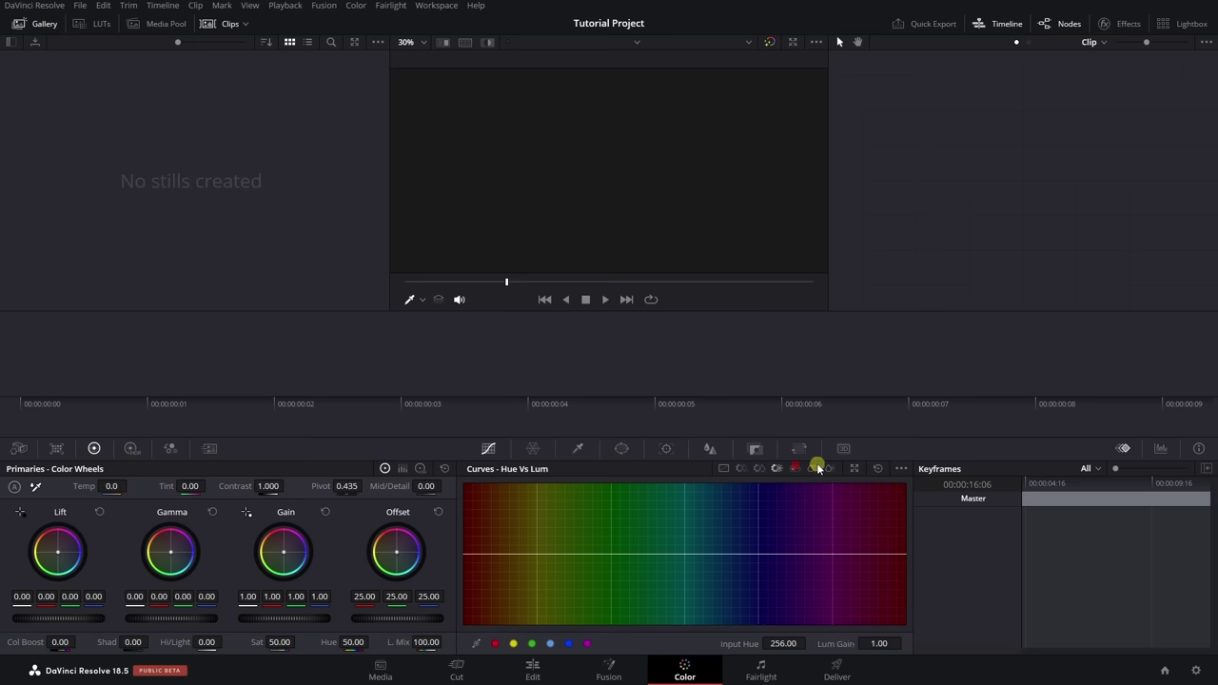
{"action": "left_click", "coordinate": [830, 470]}
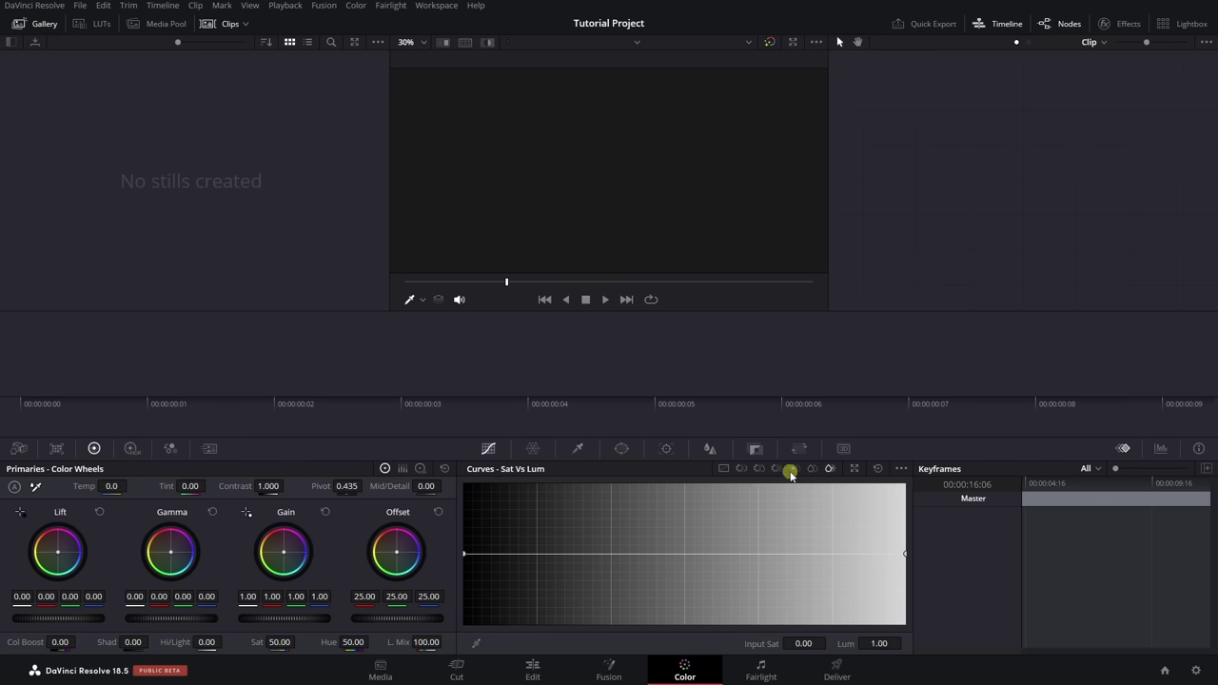
- Expand the Sat Vs Lum curve into a floating window, close it, and return to the Custom curve
{"action": "left_click", "coordinate": [853, 468]}
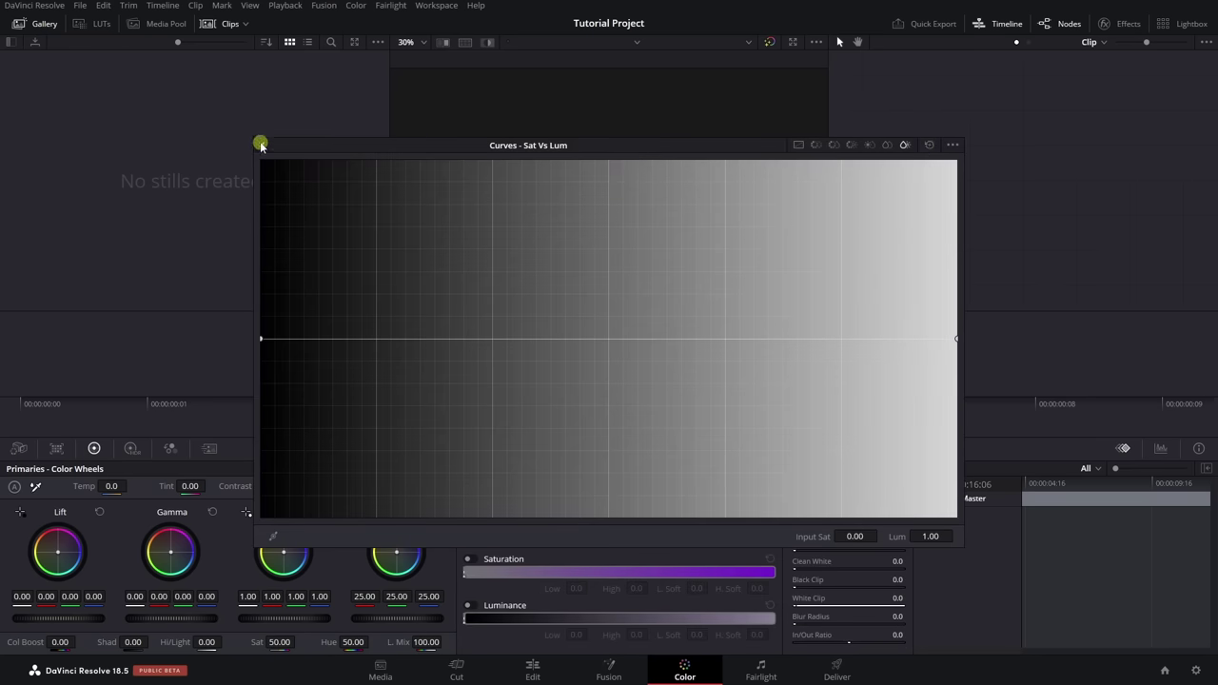
{"action": "left_click", "coordinate": [262, 145]}
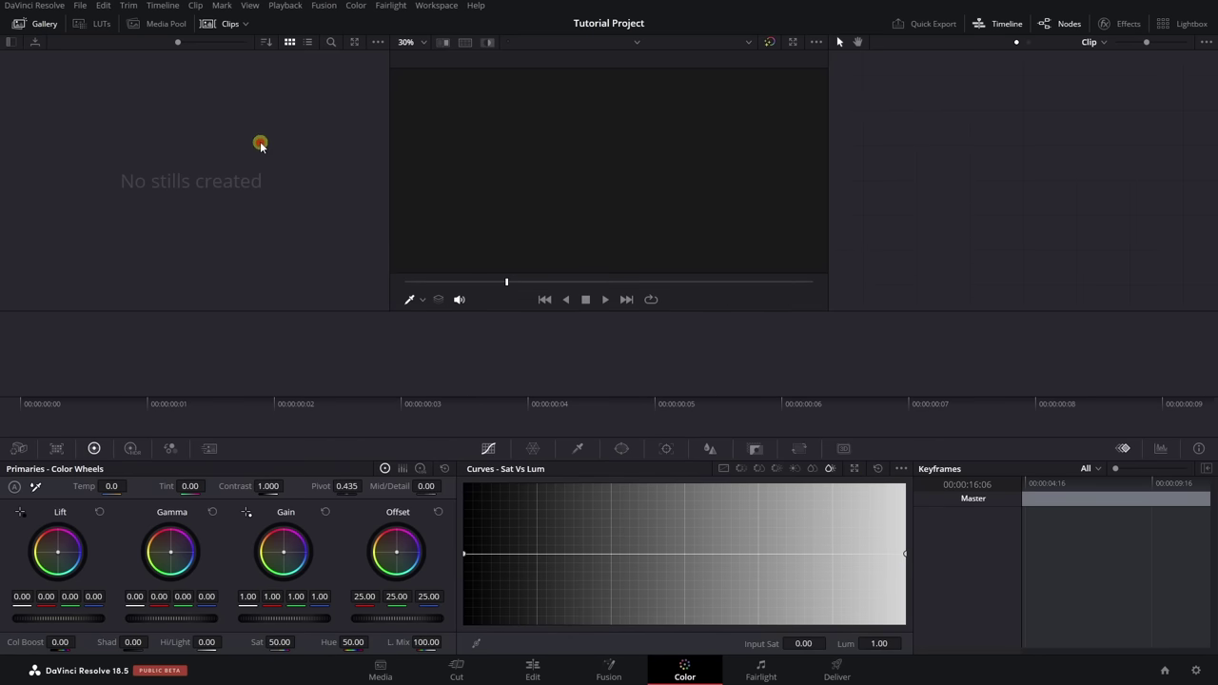
{"action": "left_click", "coordinate": [725, 469]}
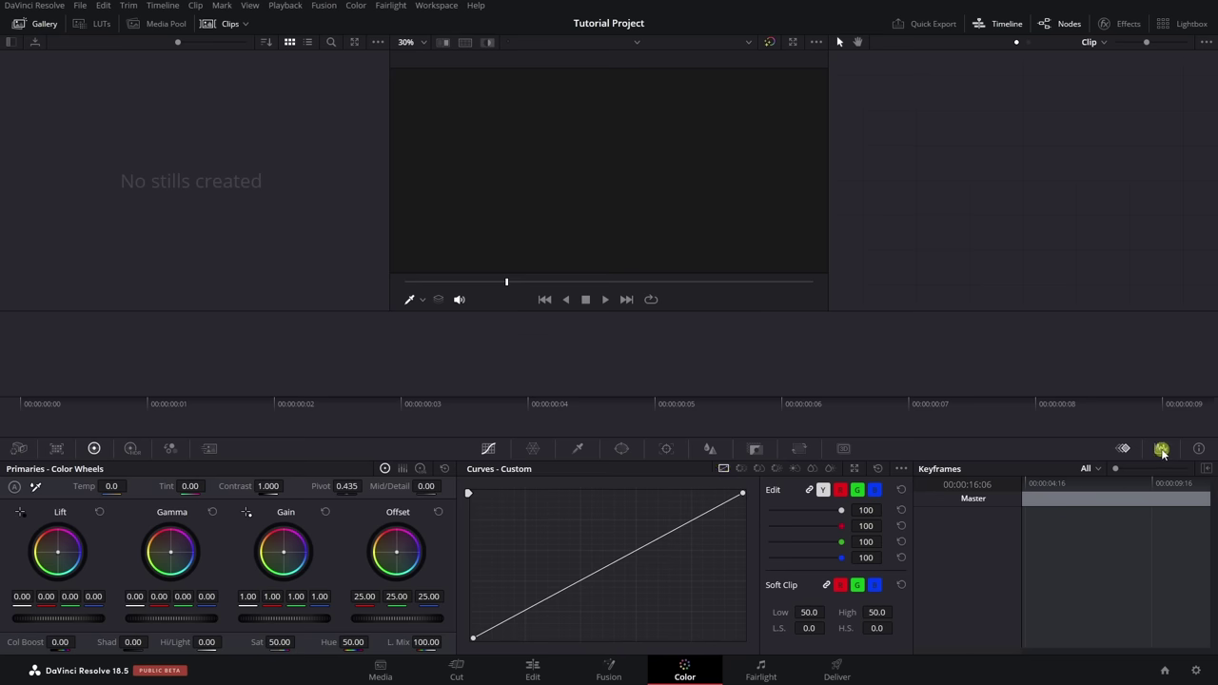
- Display the Scopes in place of the keyframes, view the Waveform scope and the other scope types, and return to Parade
{"action": "left_click", "coordinate": [1161, 450]}
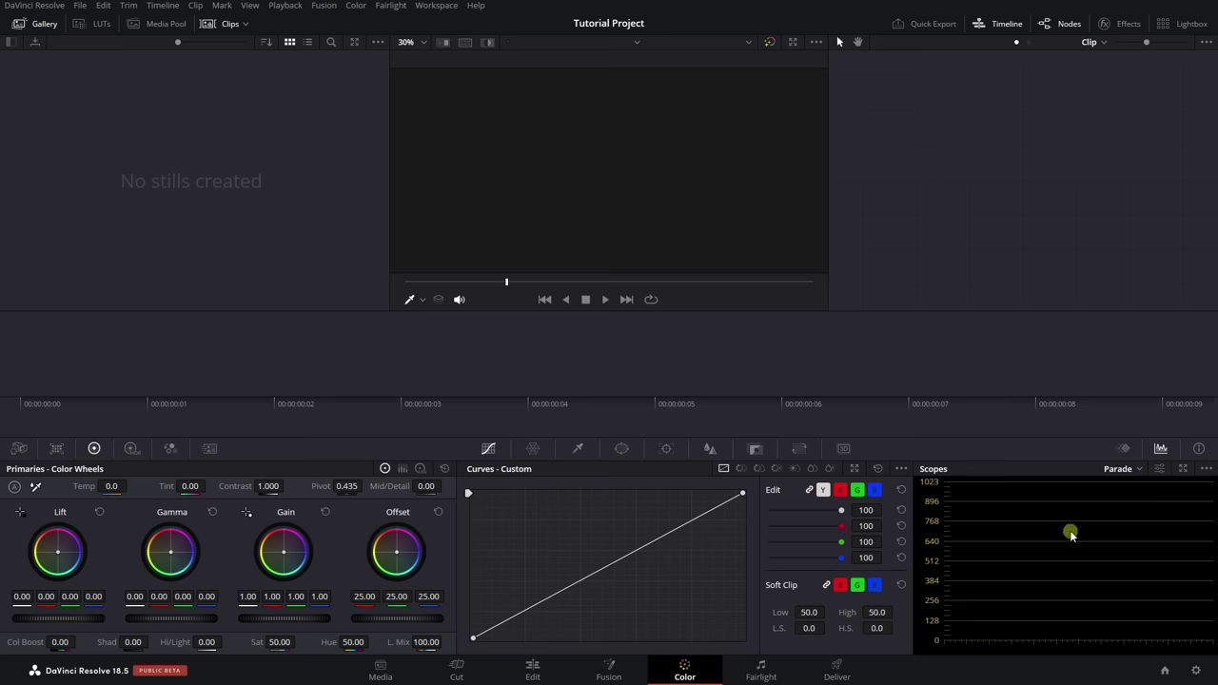
{"action": "left_click", "coordinate": [1139, 471]}
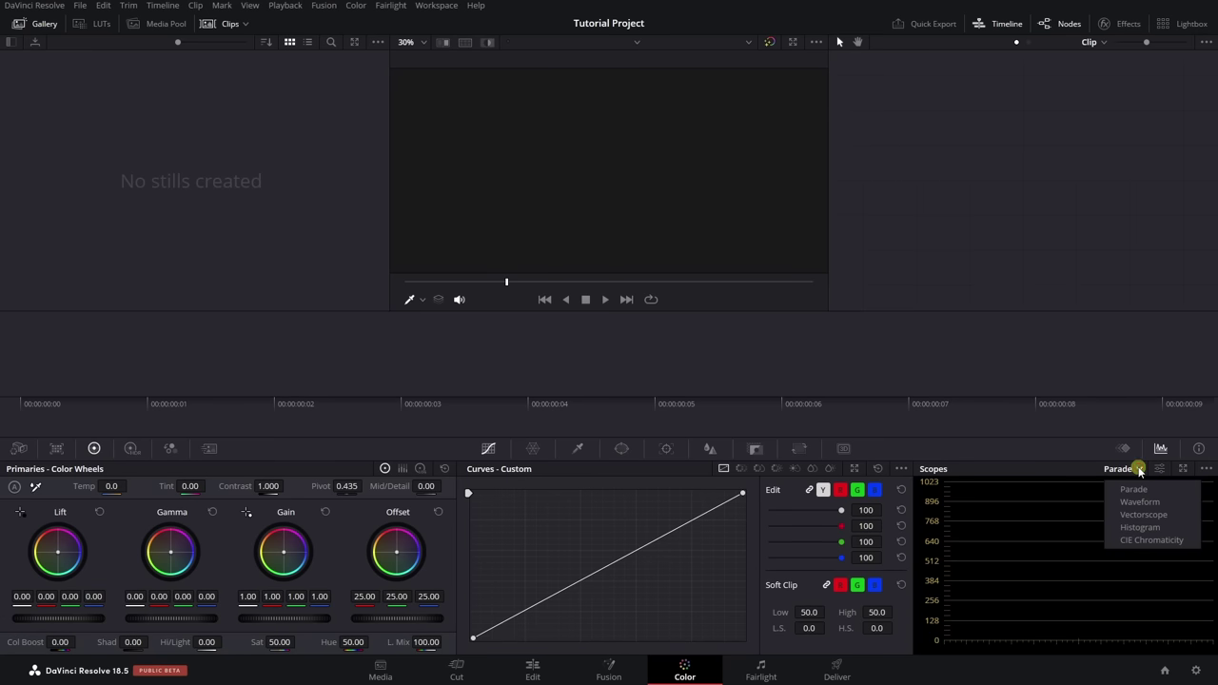
{"action": "left_click", "coordinate": [1136, 502]}
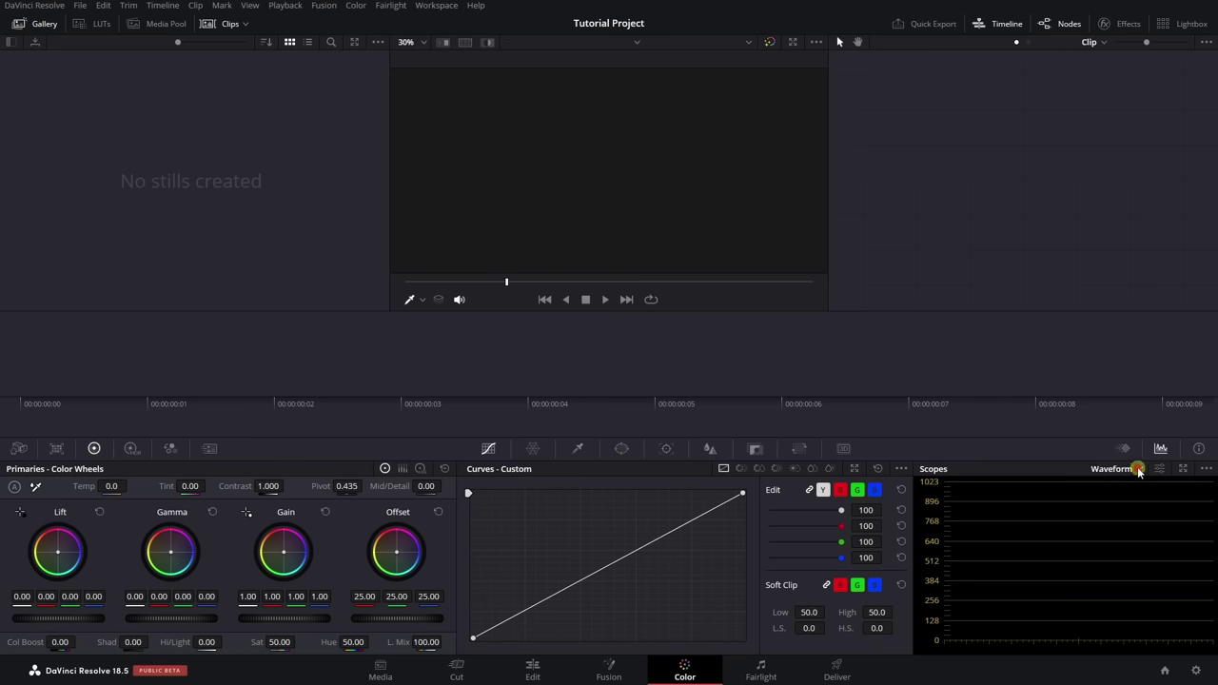
{"action": "left_click", "coordinate": [1139, 470]}
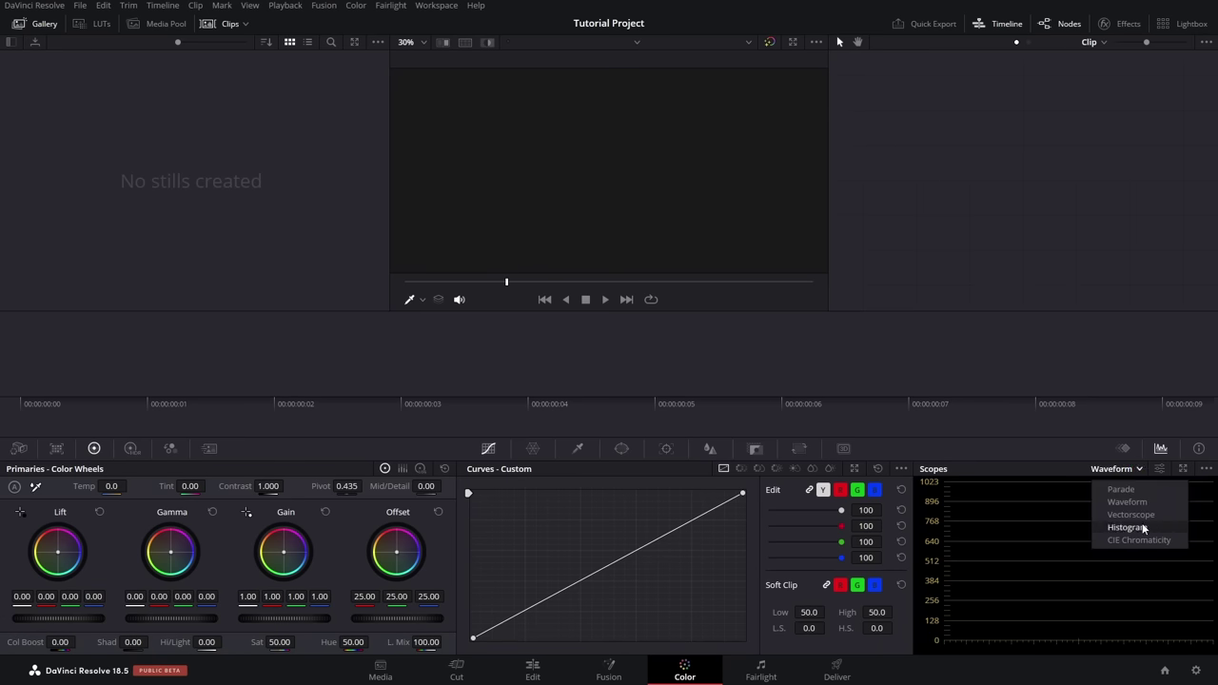
{"action": "left_click", "coordinate": [1058, 470]}
{"action": "left_click", "coordinate": [1139, 471]}
{"action": "left_click", "coordinate": [1123, 489]}
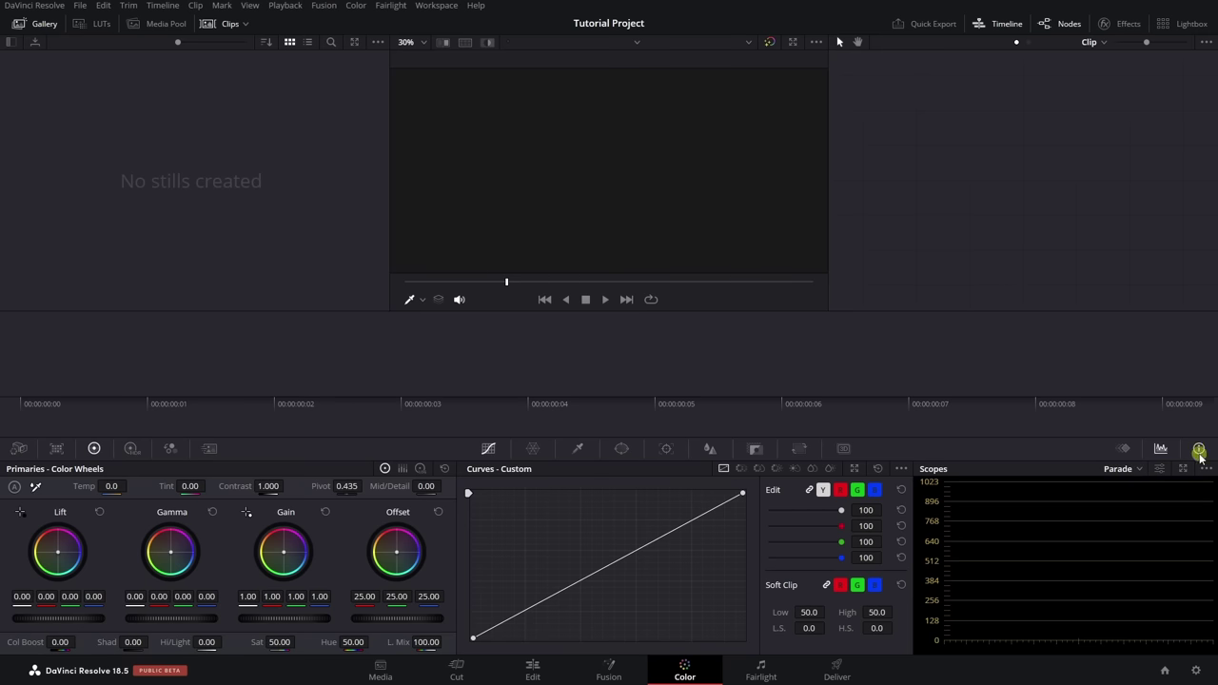
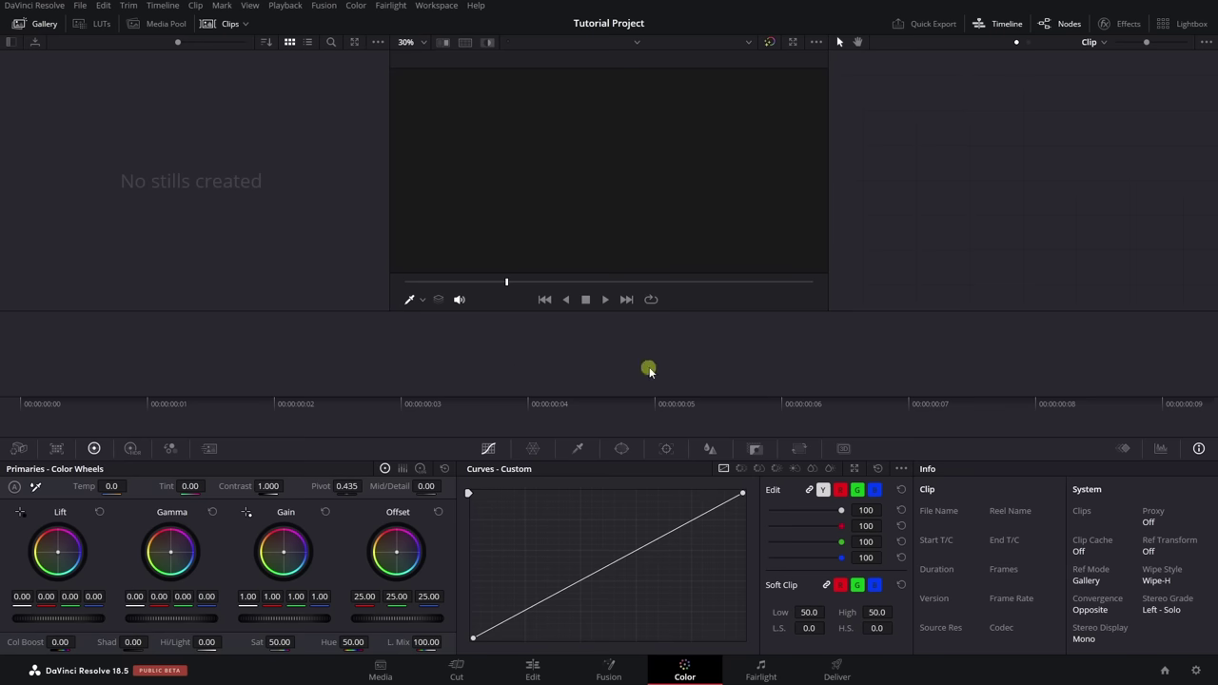
- Hide the clip thumbnail strip on the Color page, and briefly enlarge the viewer before restoring its size
{"action": "left_click", "coordinate": [230, 25]}
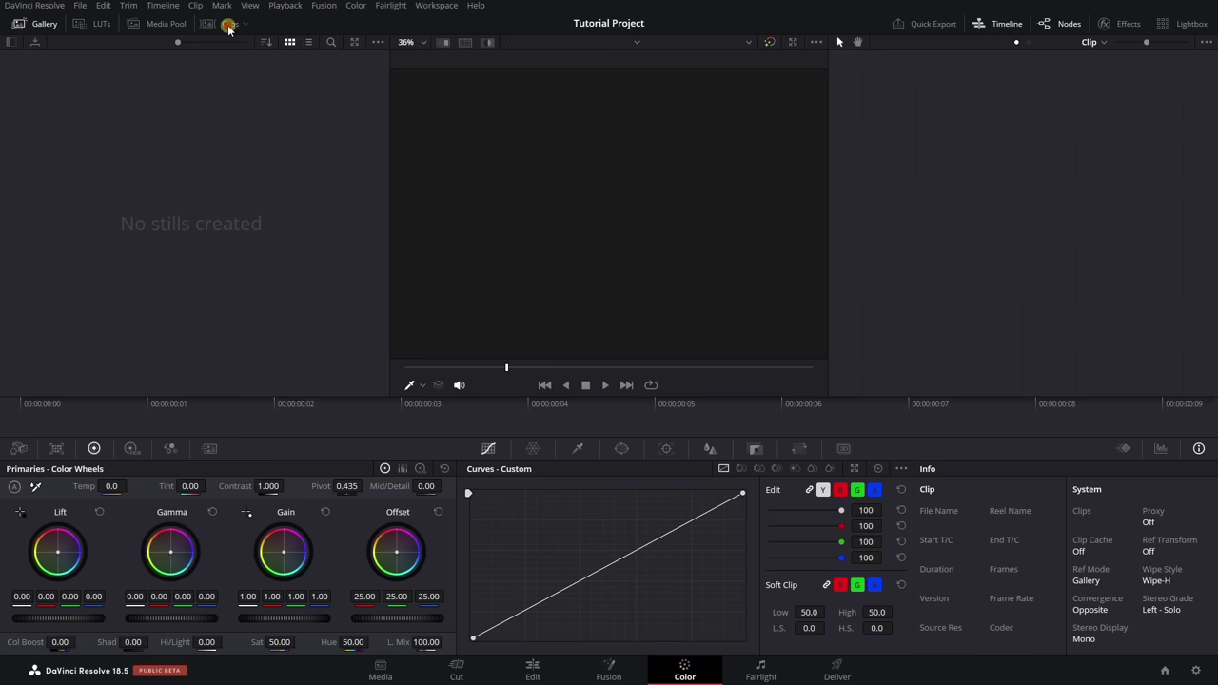
{"action": "left_click", "coordinate": [795, 41]}
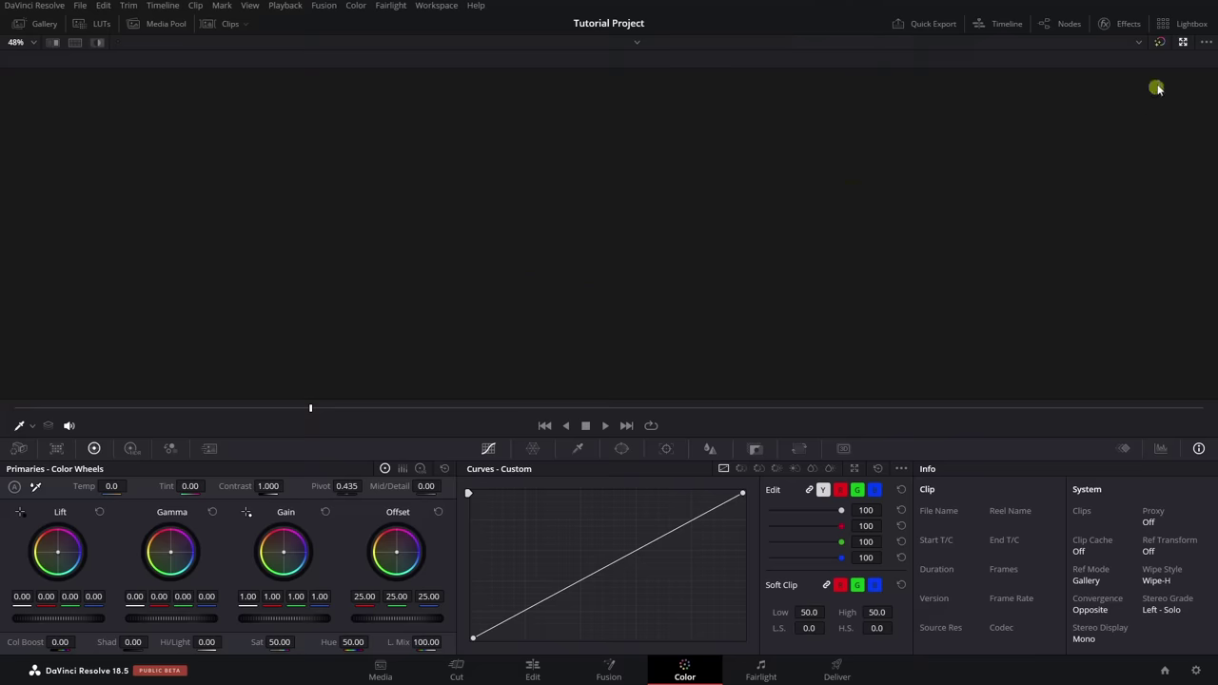
{"action": "left_click", "coordinate": [1183, 42]}
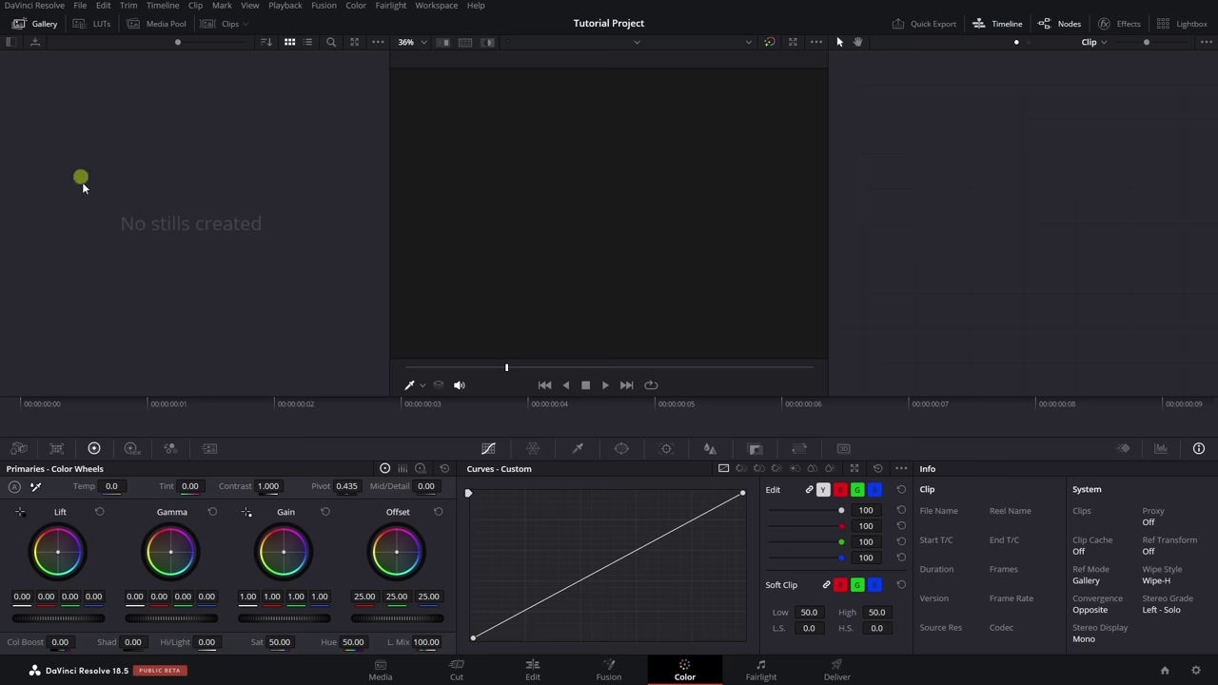
- Look through the LUTs browser, and show the Media Pool with the Master bin's folders
{"action": "left_click", "coordinate": [96, 23]}
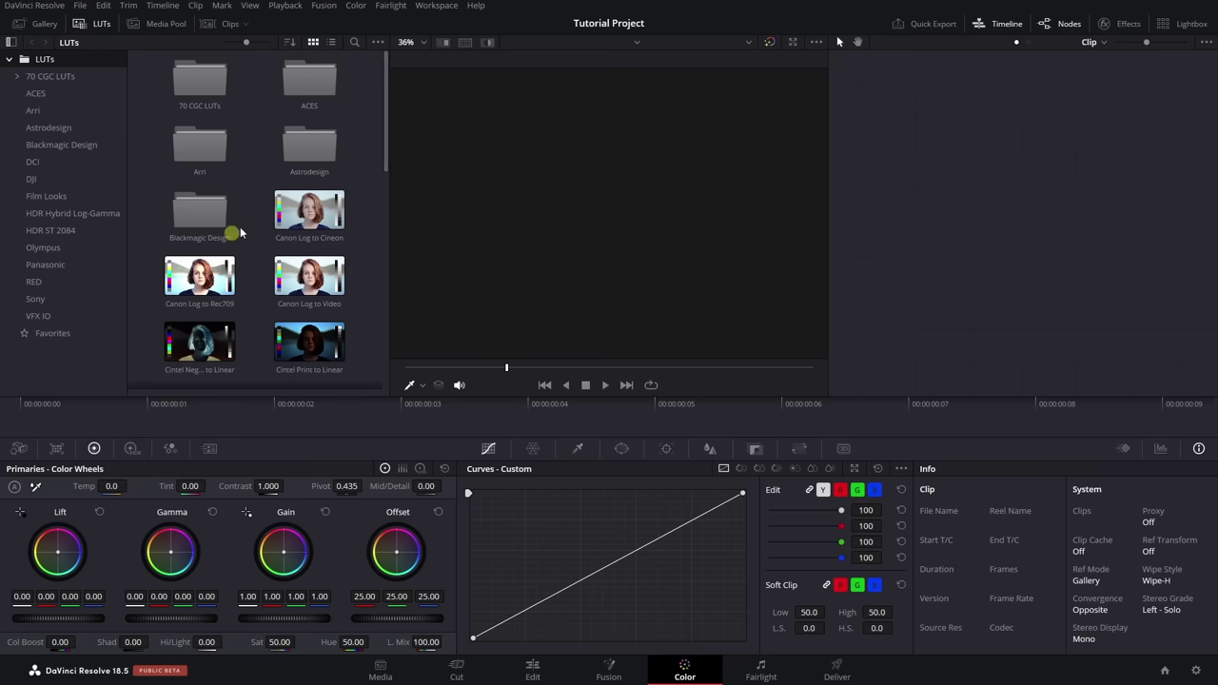
{"action": "left_click", "coordinate": [162, 22]}
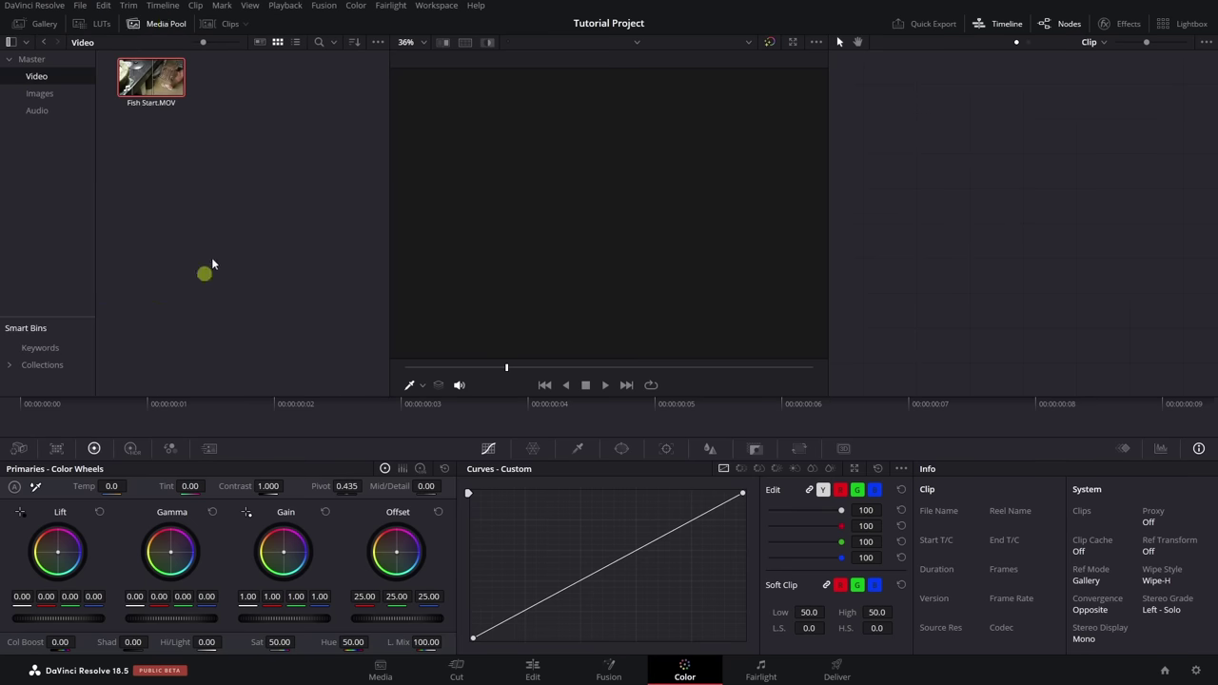
{"action": "left_click", "coordinate": [32, 59]}
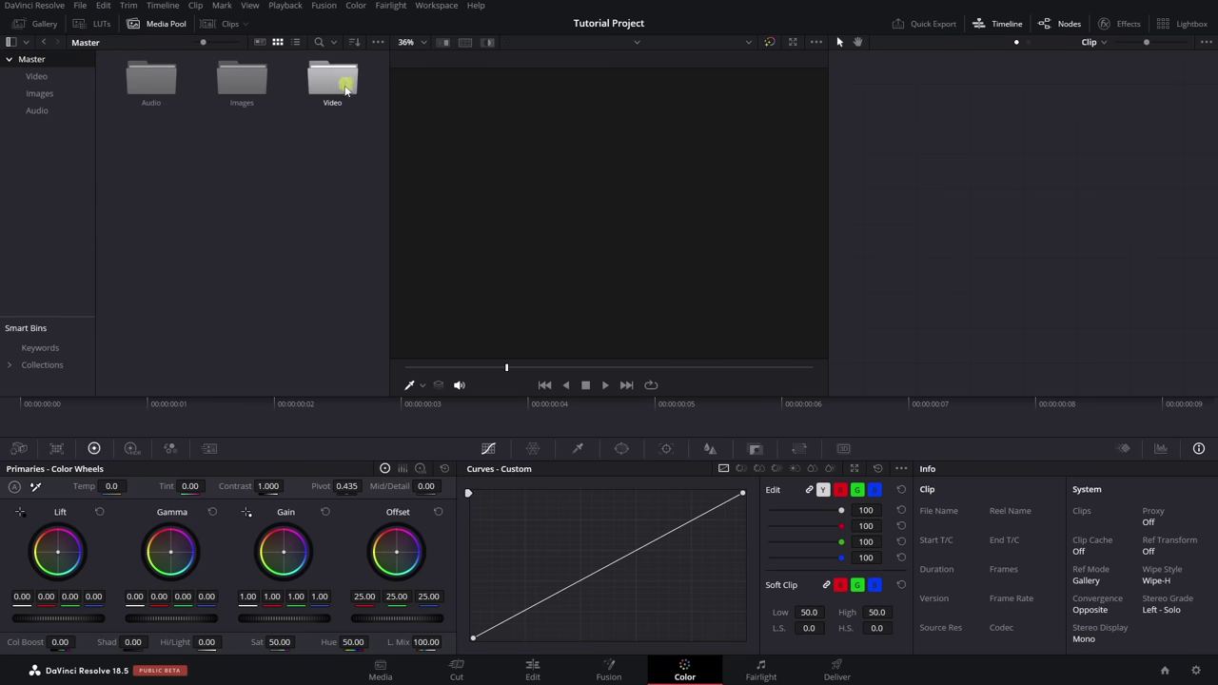
- Show and hide the Color page's clip thumbnail strip twice to compare the layouts
{"action": "left_click", "coordinate": [222, 25]}
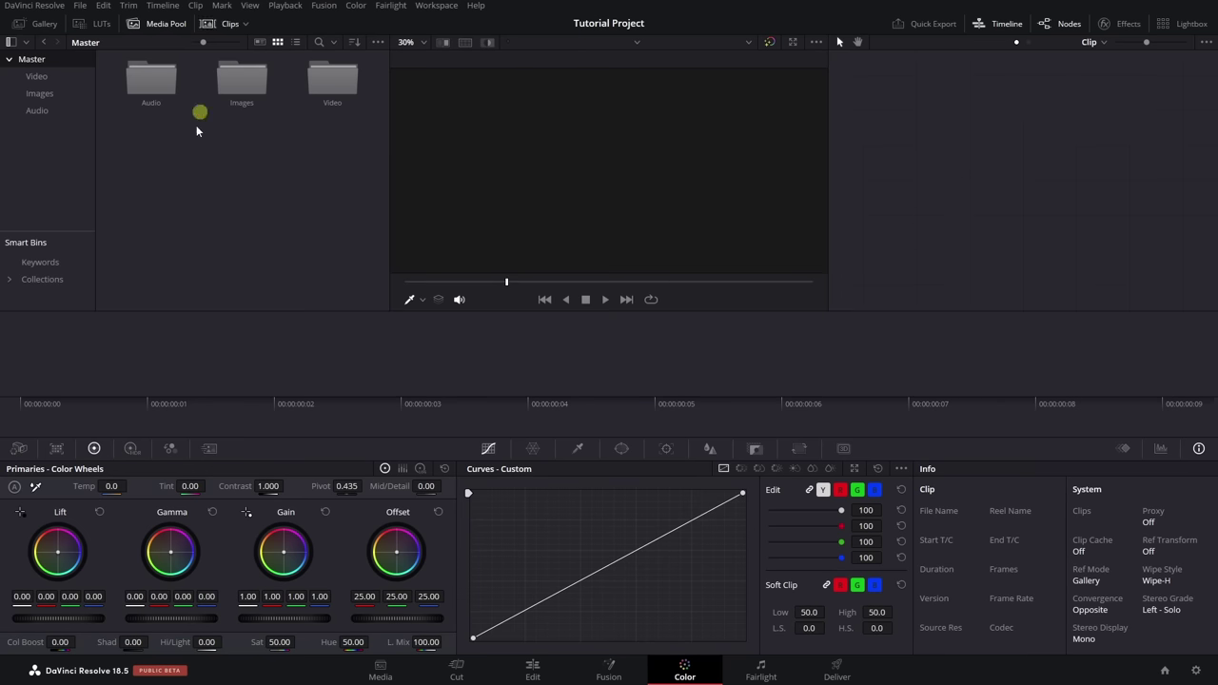
{"action": "left_click", "coordinate": [228, 23]}
{"action": "left_click", "coordinate": [229, 24]}
{"action": "left_click", "coordinate": [222, 24]}
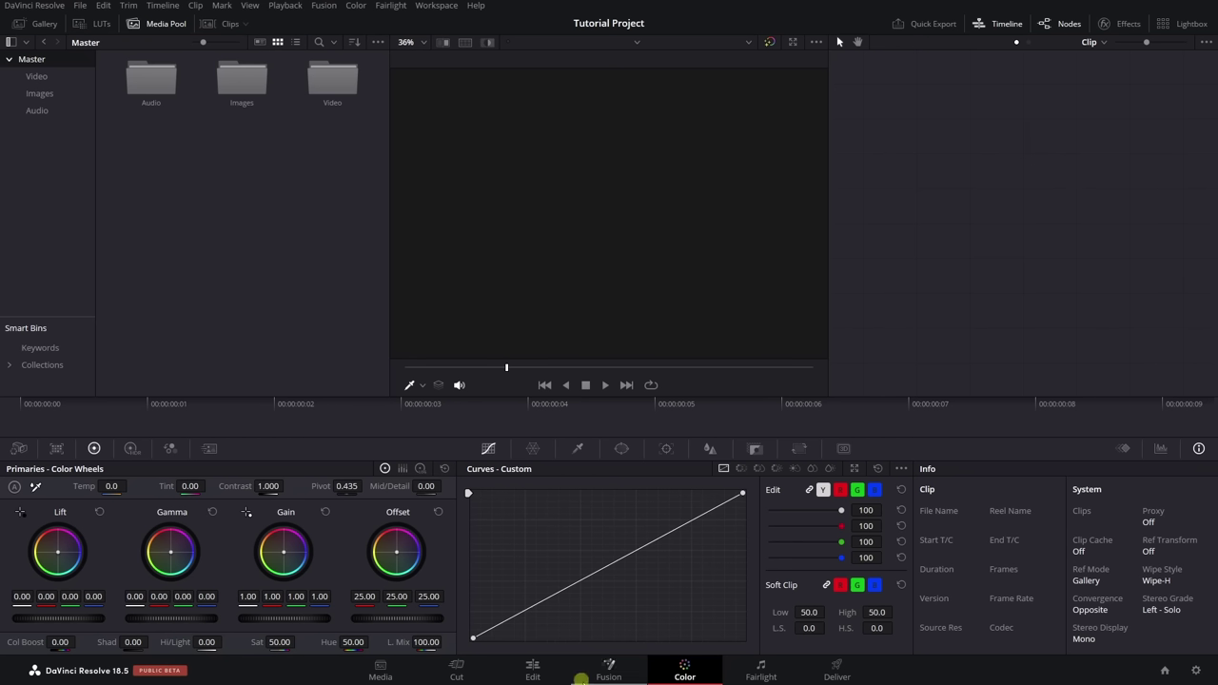
- Show and hide the Media Pool on the Fusion page, and return to the Color page
{"action": "left_click", "coordinate": [610, 669]}
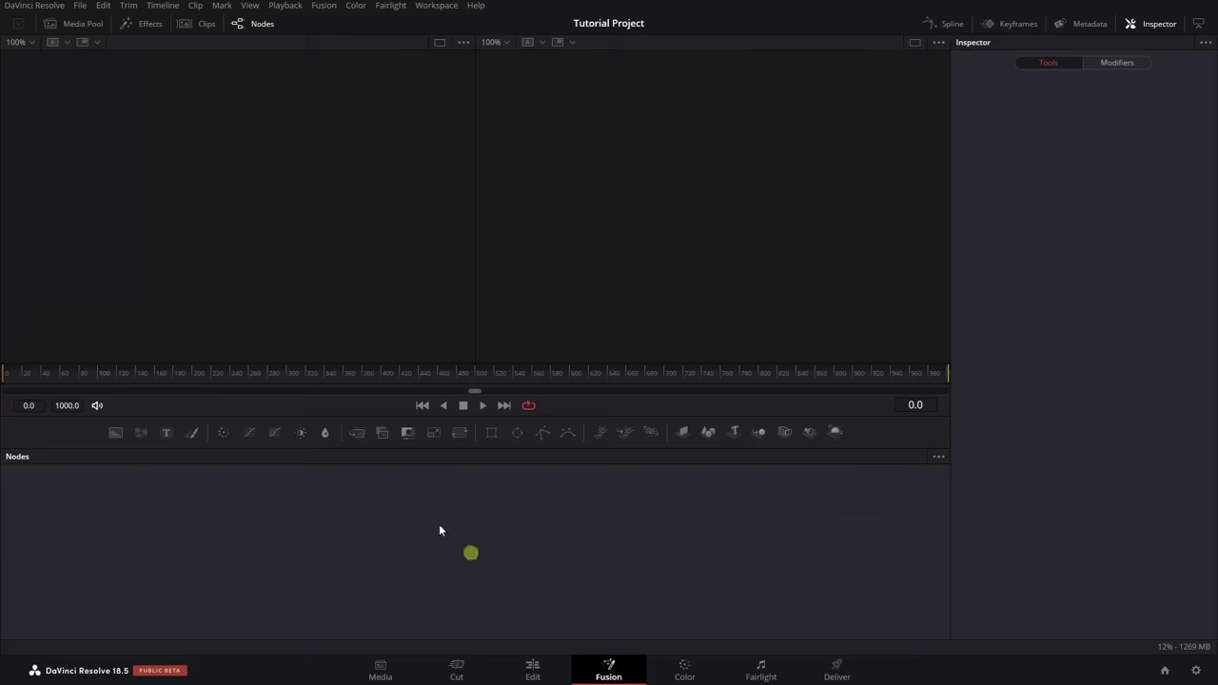
{"action": "left_click", "coordinate": [79, 24]}
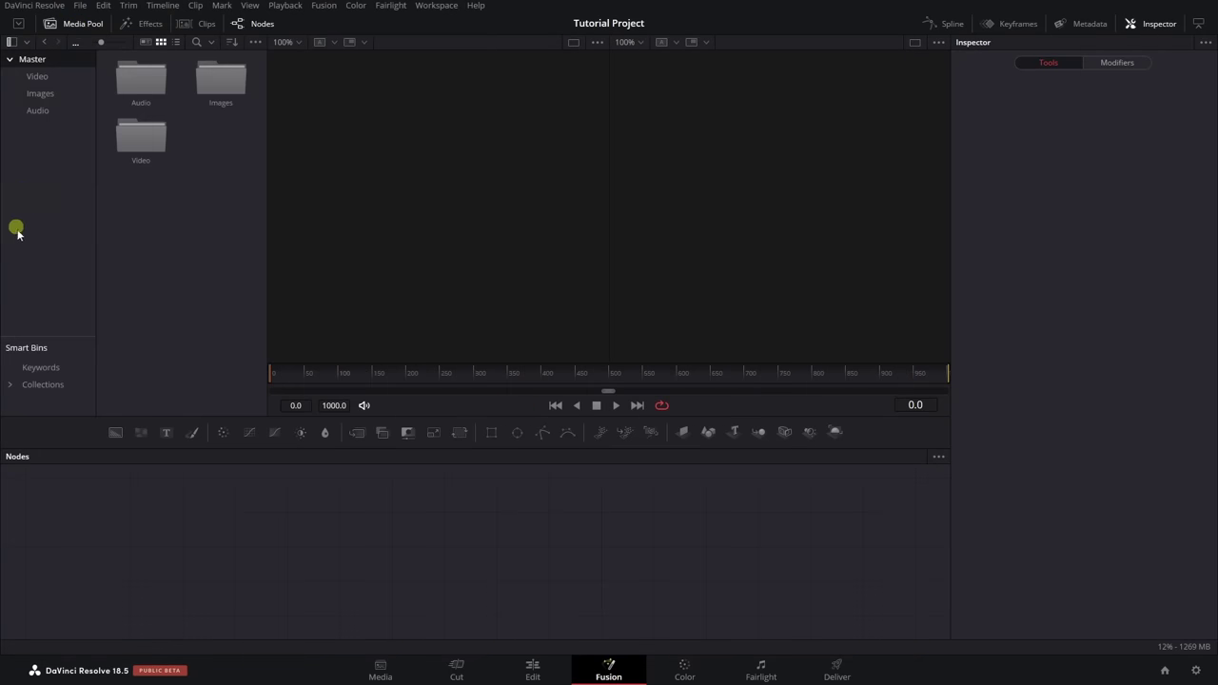
{"action": "left_click", "coordinate": [75, 25]}
{"action": "left_click", "coordinate": [678, 666]}
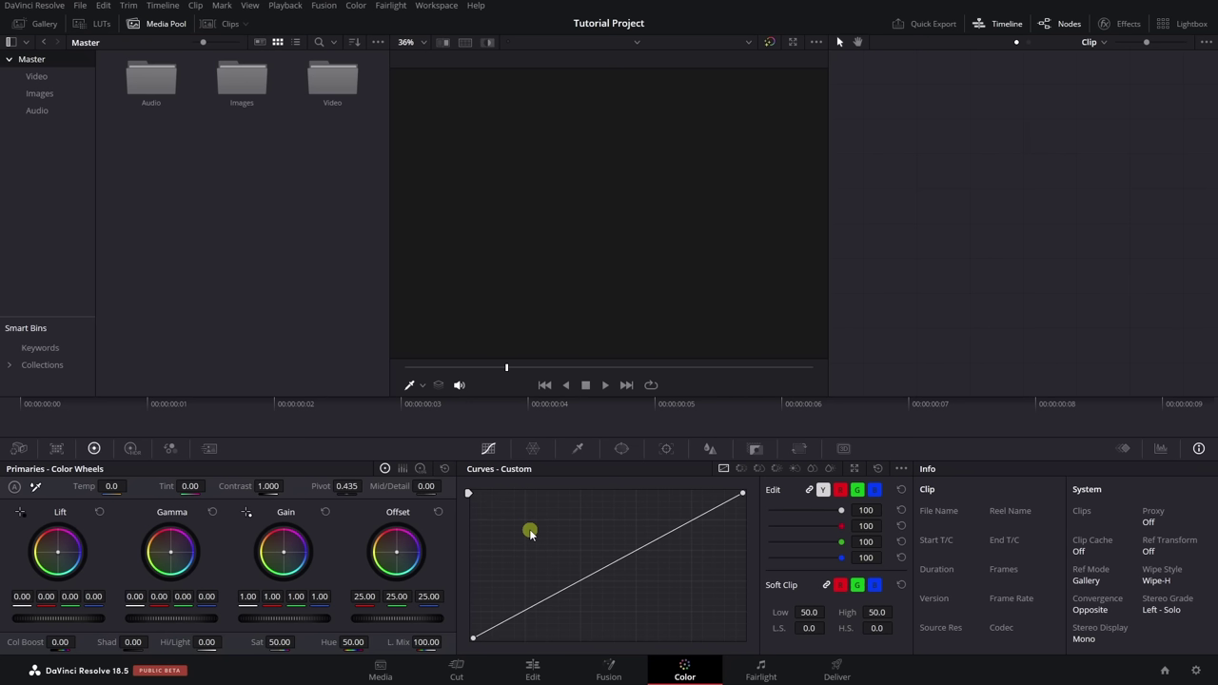
- Open the Fairlight page, and briefly show its Media Pool before hiding it again
{"action": "left_click", "coordinate": [764, 674]}
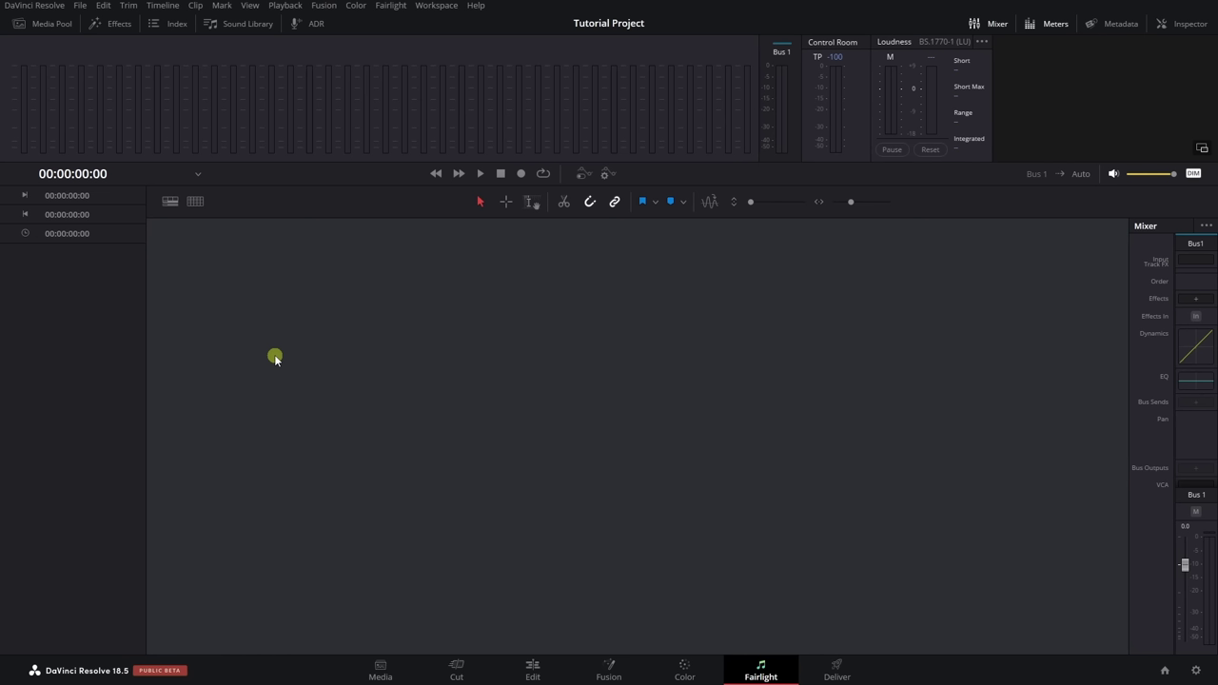
{"action": "left_click", "coordinate": [41, 26]}
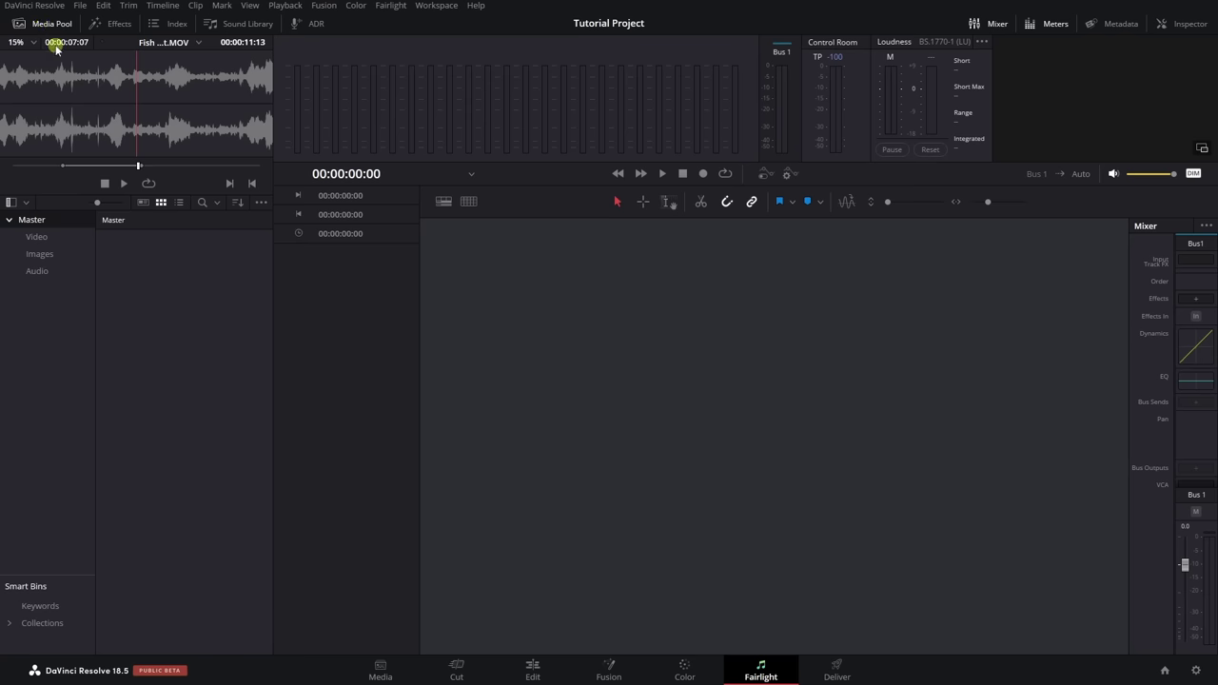
{"action": "left_click", "coordinate": [42, 23]}
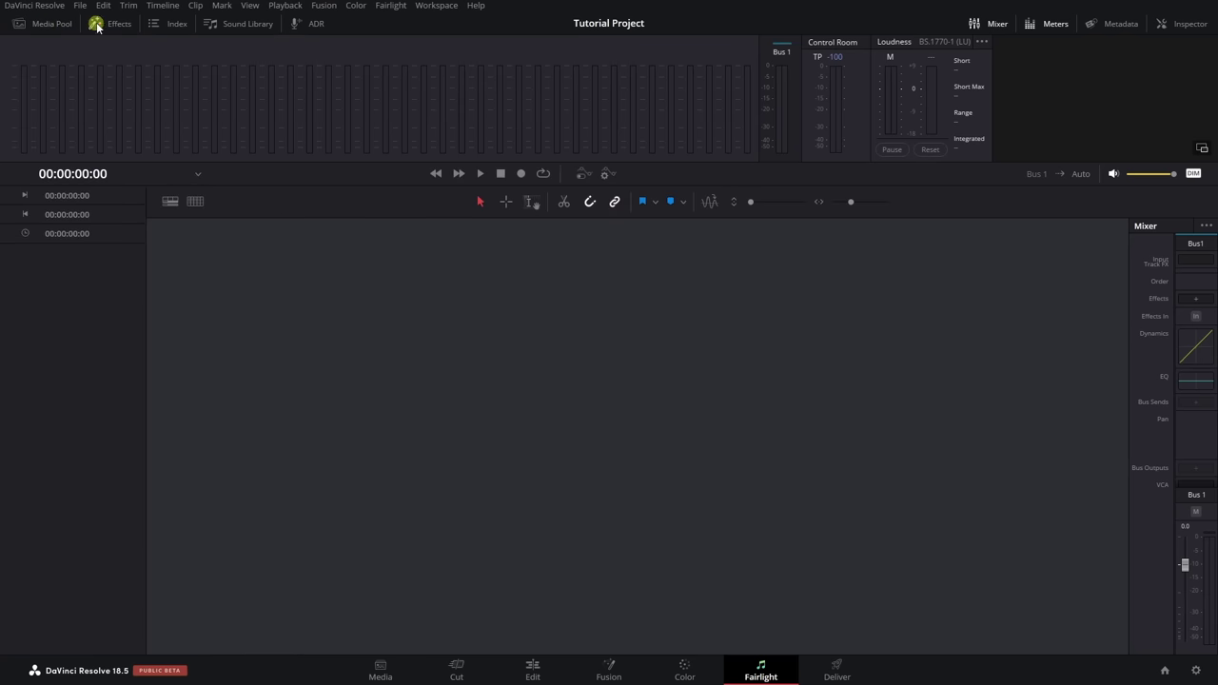
- Show and hide the Fairlight page's Effects library, and do the same with the Index track list
{"action": "left_click", "coordinate": [97, 26]}
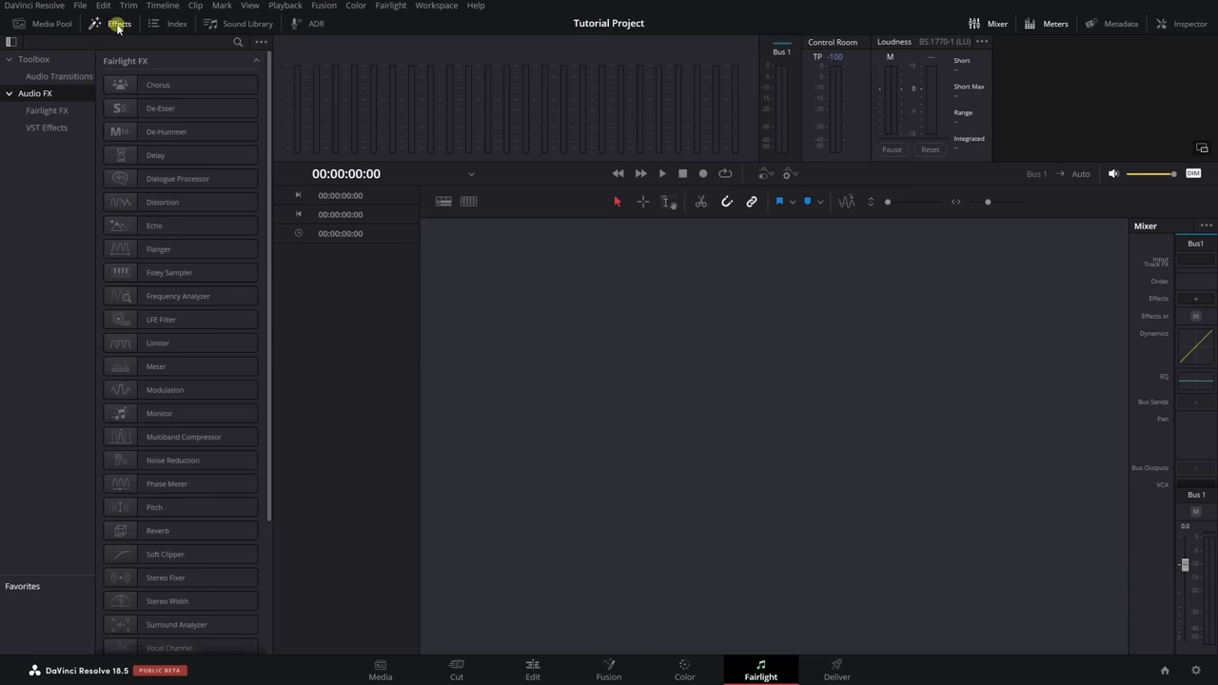
{"action": "left_click", "coordinate": [118, 25]}
{"action": "left_click", "coordinate": [172, 26]}
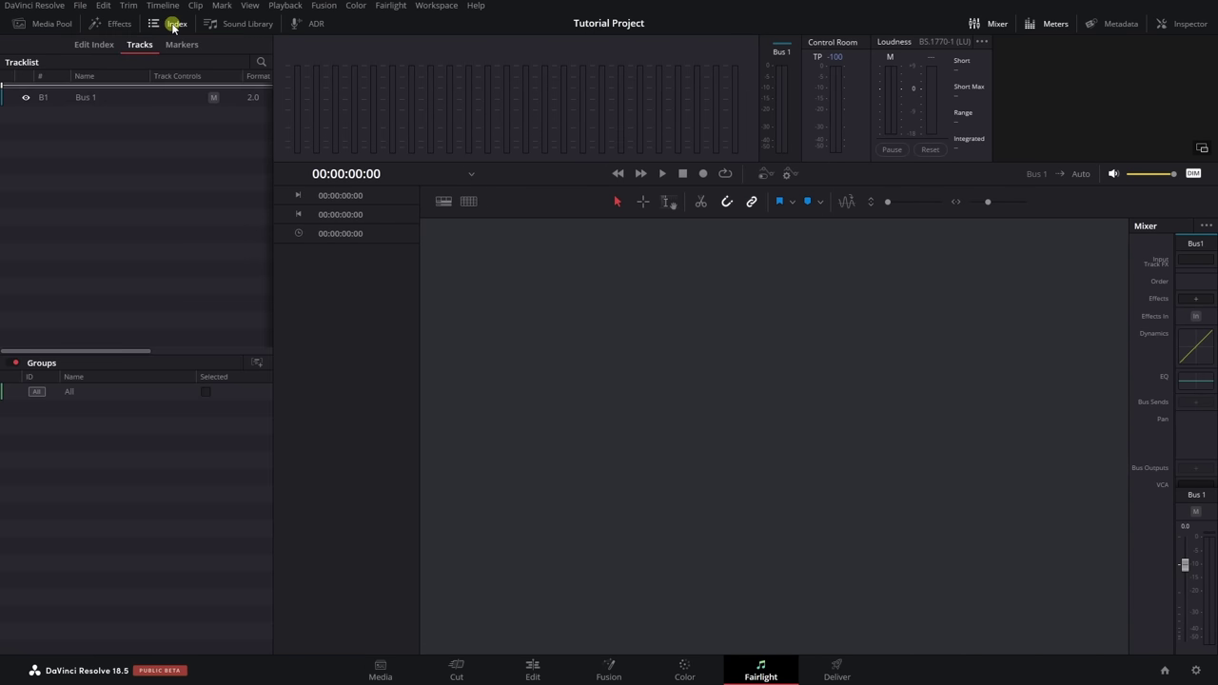
{"action": "left_click", "coordinate": [173, 25]}
- Show the Sound Library and search it for "water"
{"action": "left_click", "coordinate": [243, 27]}
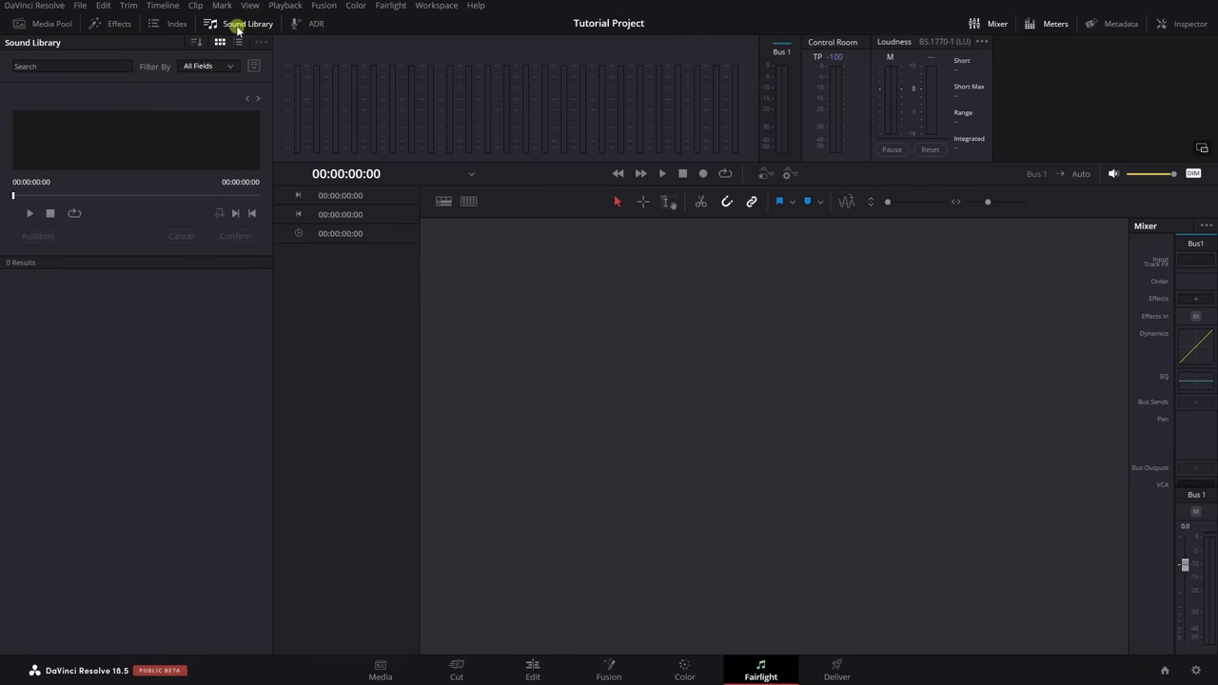
{"action": "left_click", "coordinate": [53, 67]}
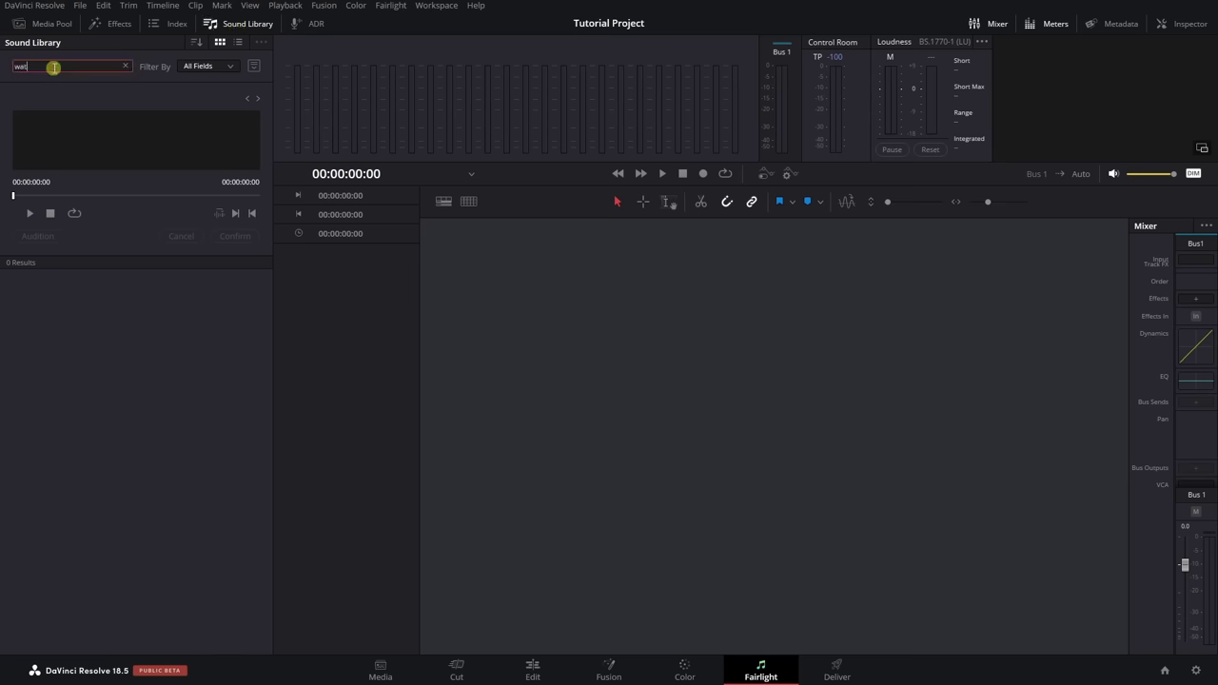
{"action": "key", "text": "Return"}
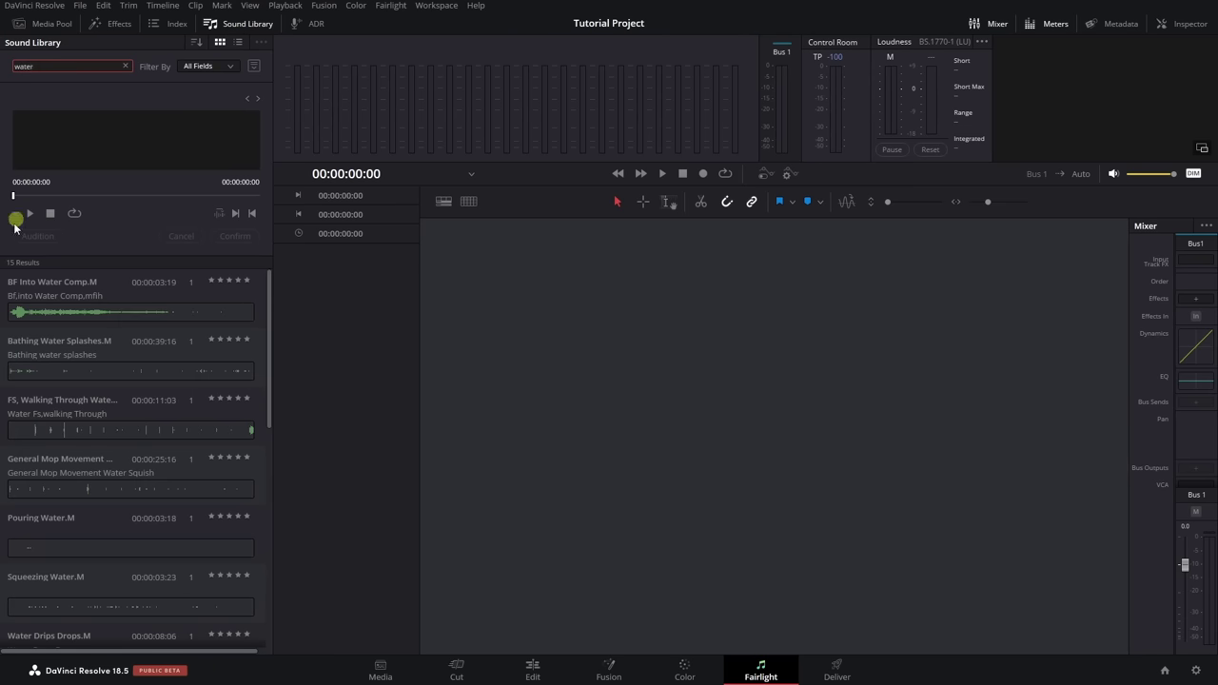
- Preview the BF Into Water Comp.M sound, stop playback, and place the sound in the empty timeline area
{"action": "left_click", "coordinate": [33, 314]}
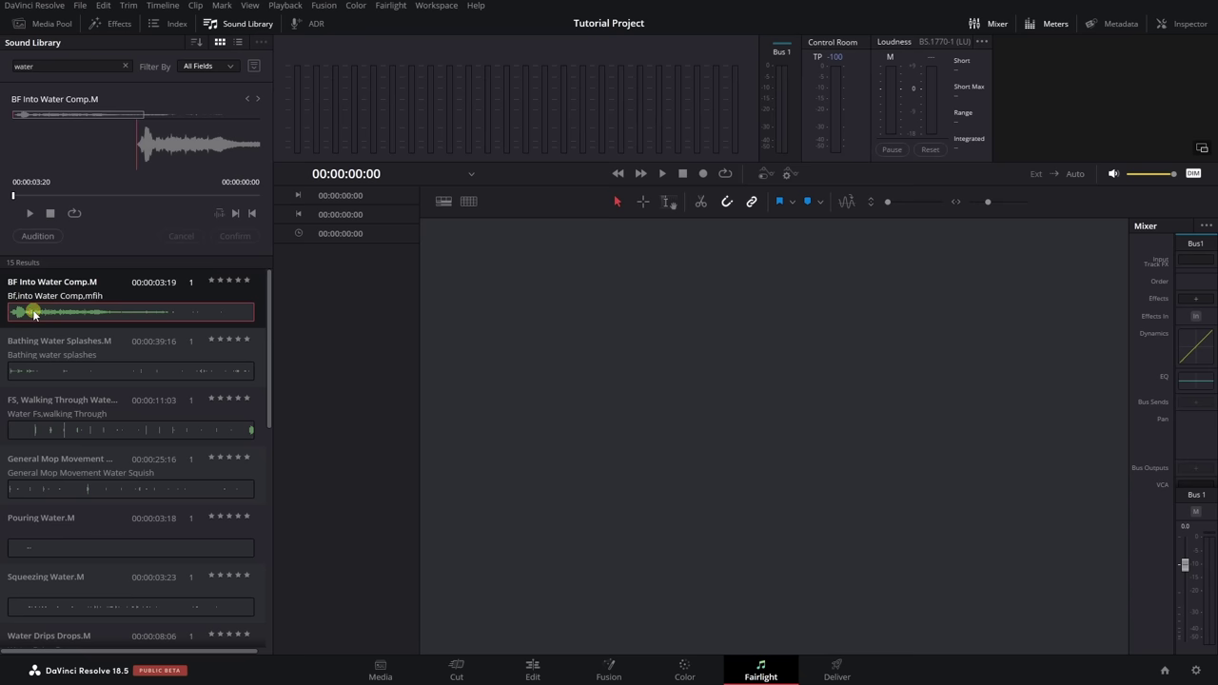
{"action": "left_click", "coordinate": [30, 214]}
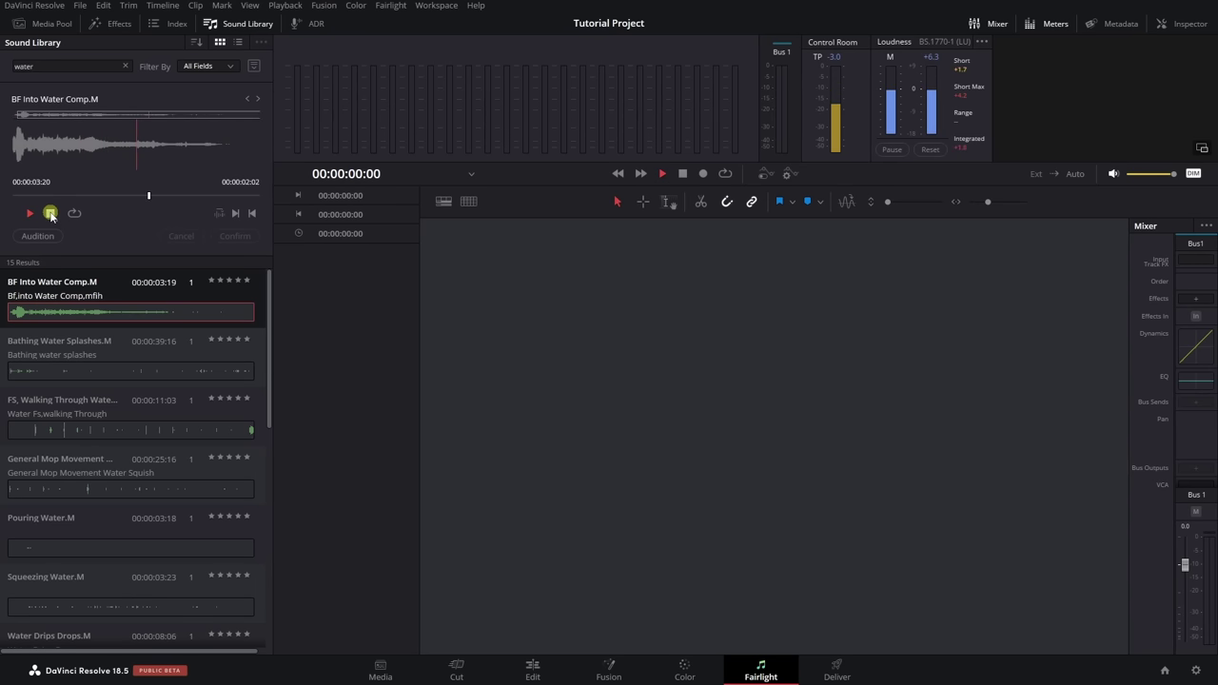
{"action": "left_click", "coordinate": [50, 214]}
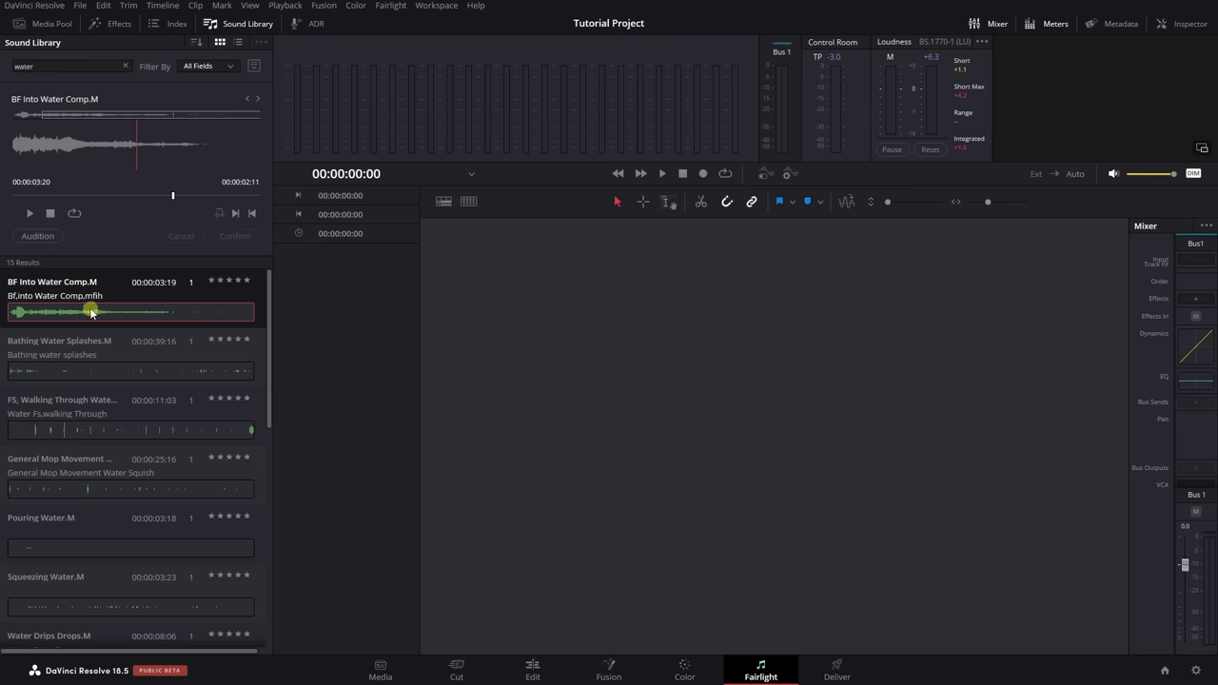
{"action": "left_click_drag", "start_coordinate": [90, 311], "coordinate": [589, 366]}
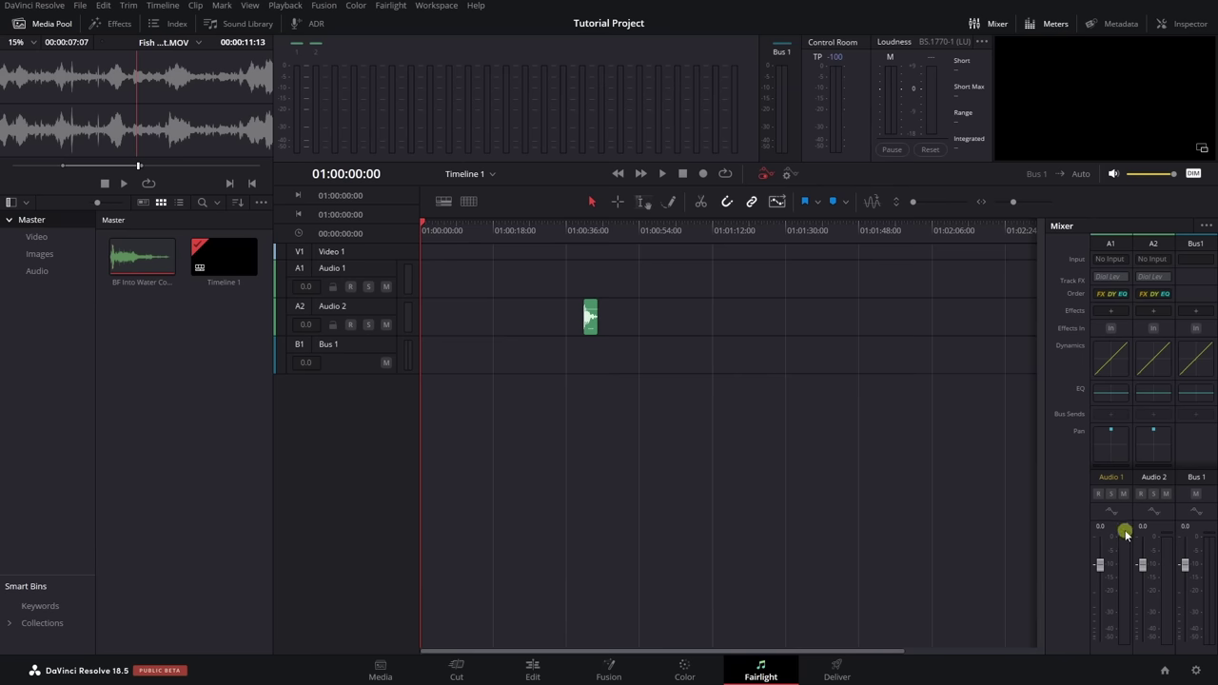
- Look through the effect categories available for the Audio 1 track, including the VST instruments, without adding any
{"action": "left_click", "coordinate": [1109, 313]}
{"action": "mouse_move", "coordinate": [1159, 331]}
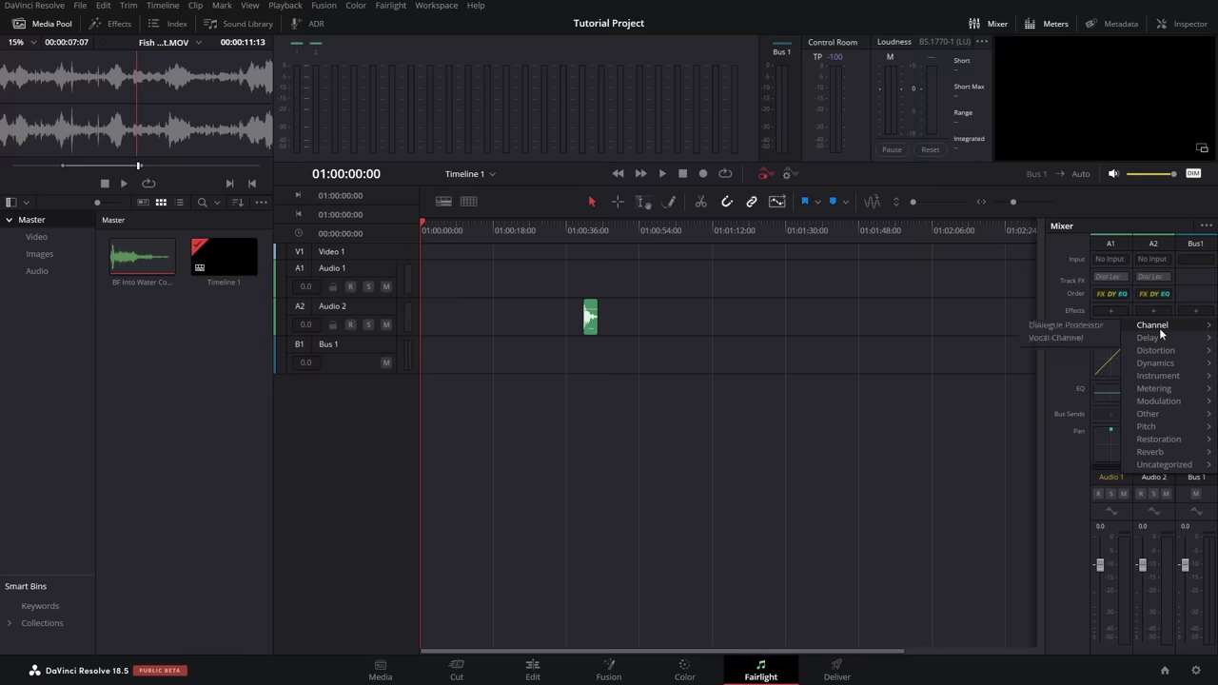
{"action": "mouse_move", "coordinate": [1162, 352]}
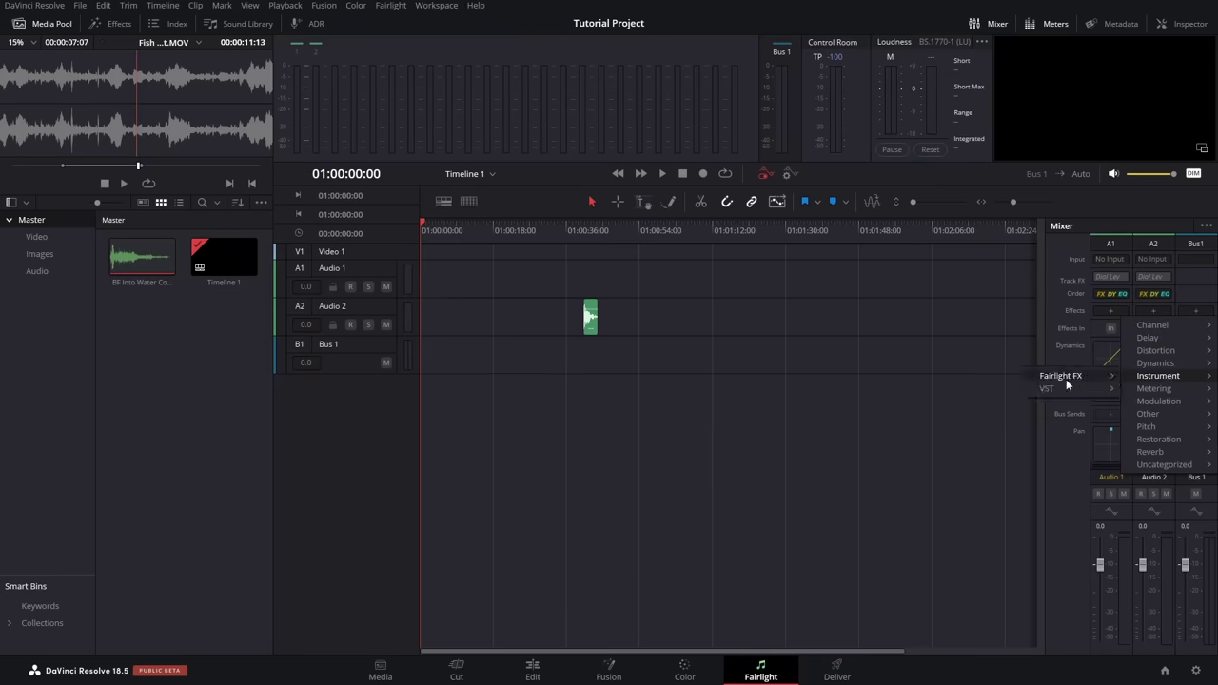
{"action": "mouse_move", "coordinate": [1066, 390]}
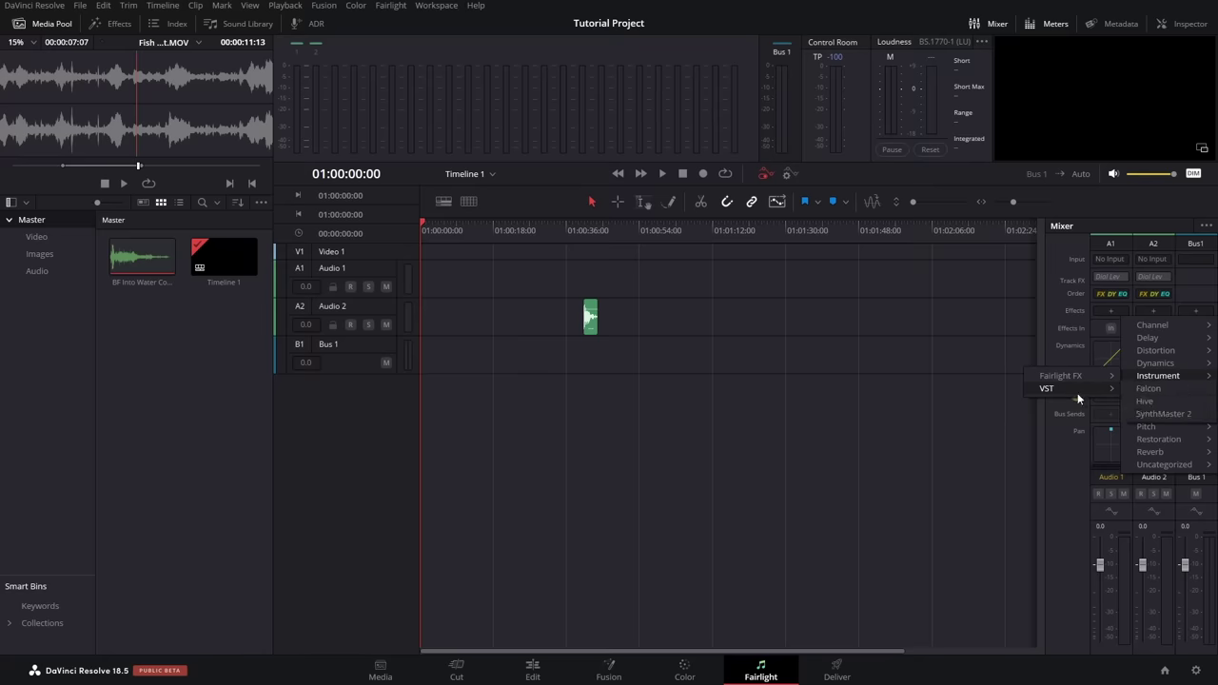
{"action": "left_click", "coordinate": [1068, 481]}
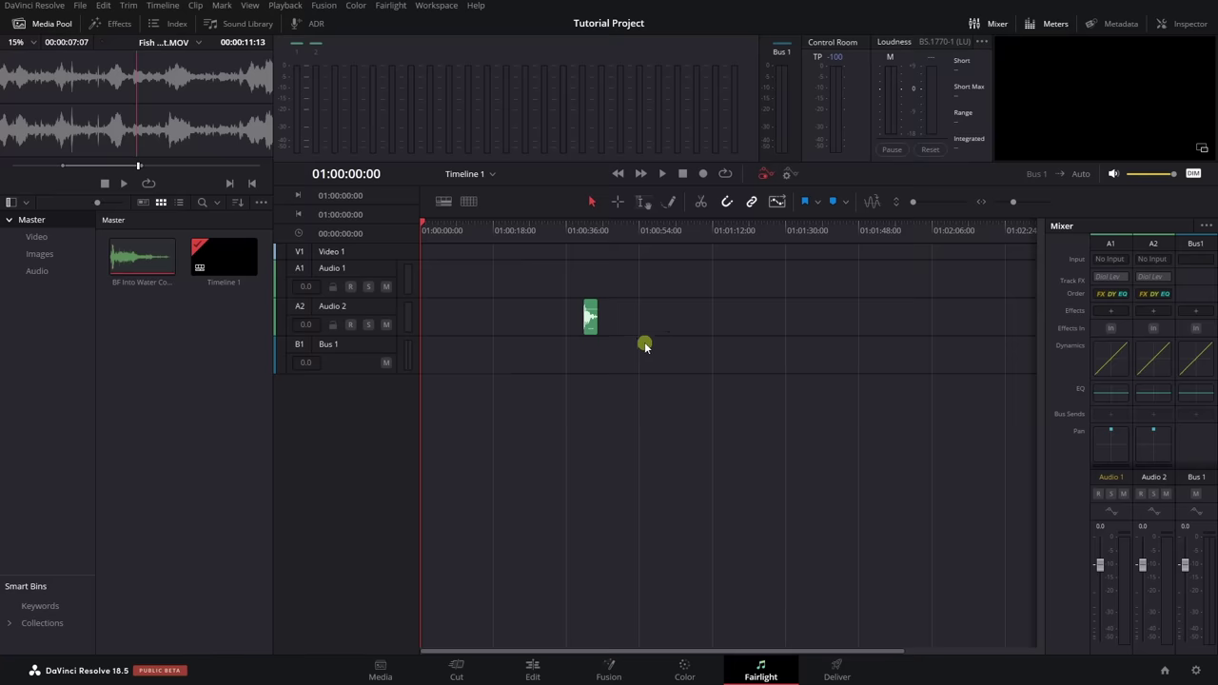
- Open the Dynamics of Audio 1, switch the Expander, Compressor and Limiter on and off one after another, and close the window
{"action": "double_click", "coordinate": [1109, 363]}
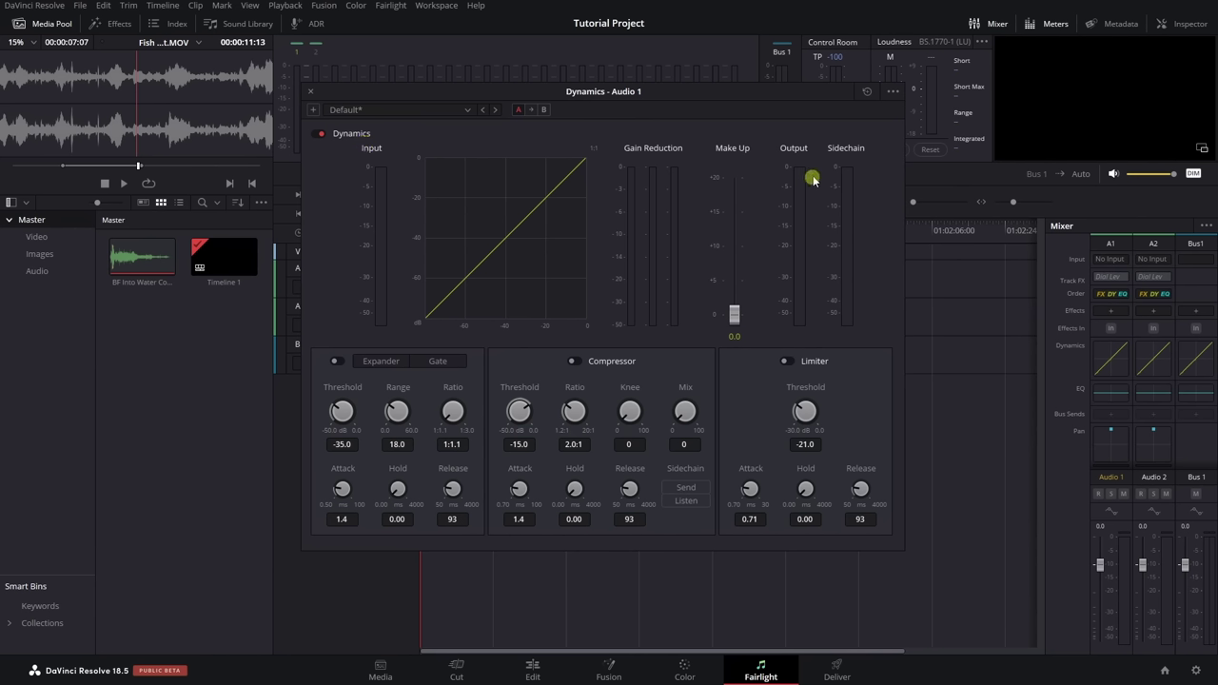
{"action": "left_click", "coordinate": [338, 362]}
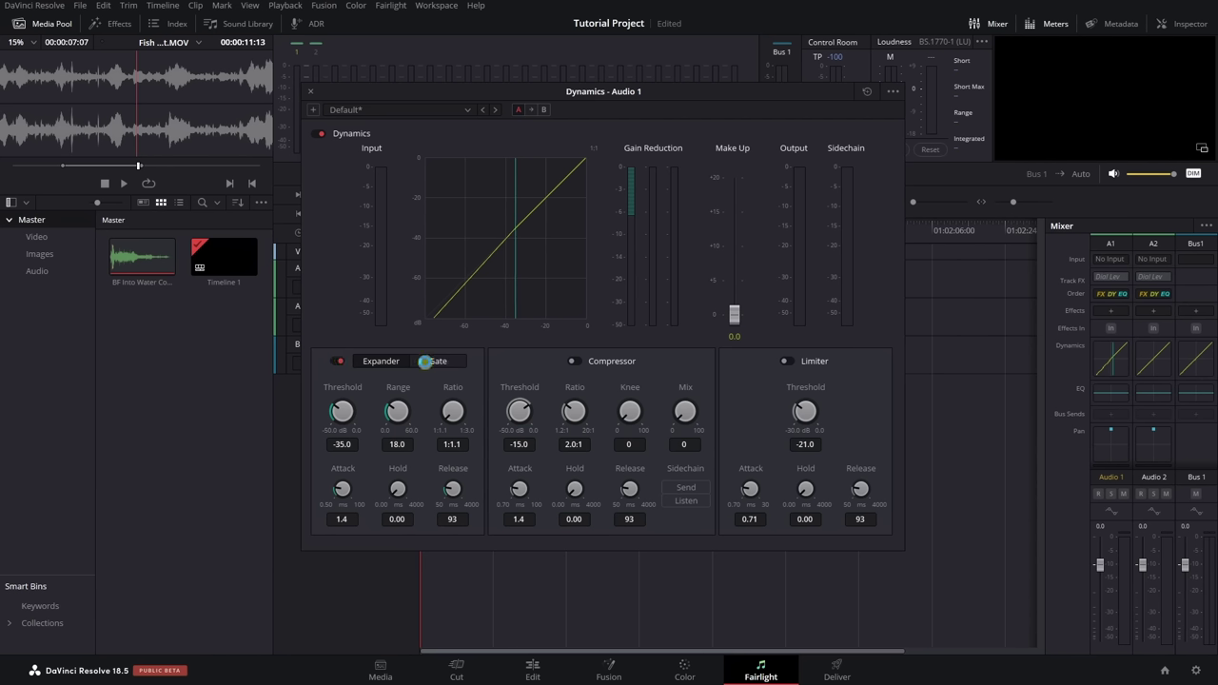
{"action": "left_click", "coordinate": [339, 361]}
{"action": "left_click", "coordinate": [574, 360]}
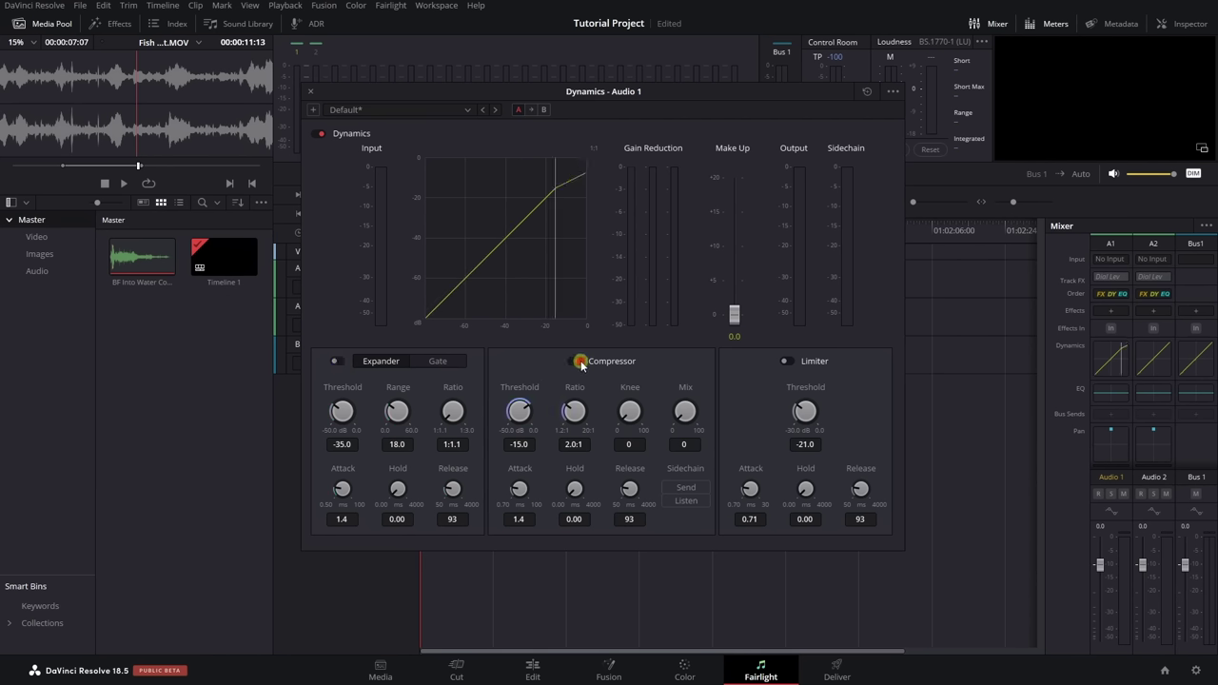
{"action": "left_click", "coordinate": [573, 361]}
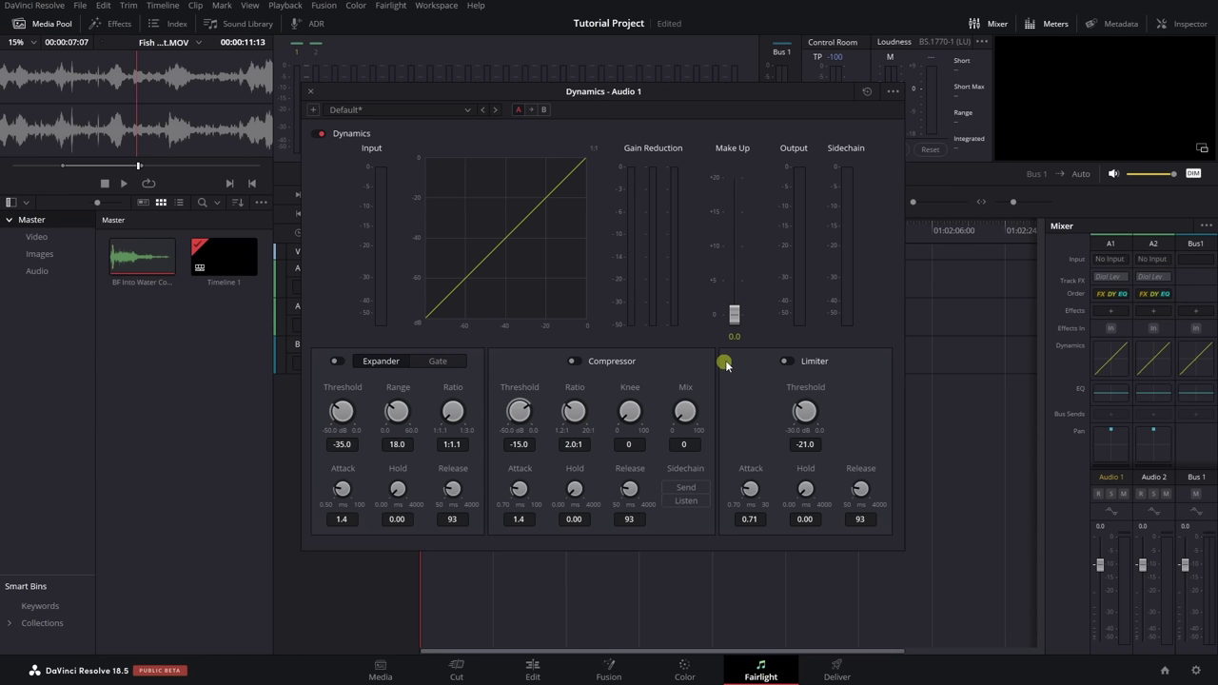
{"action": "left_click", "coordinate": [789, 361]}
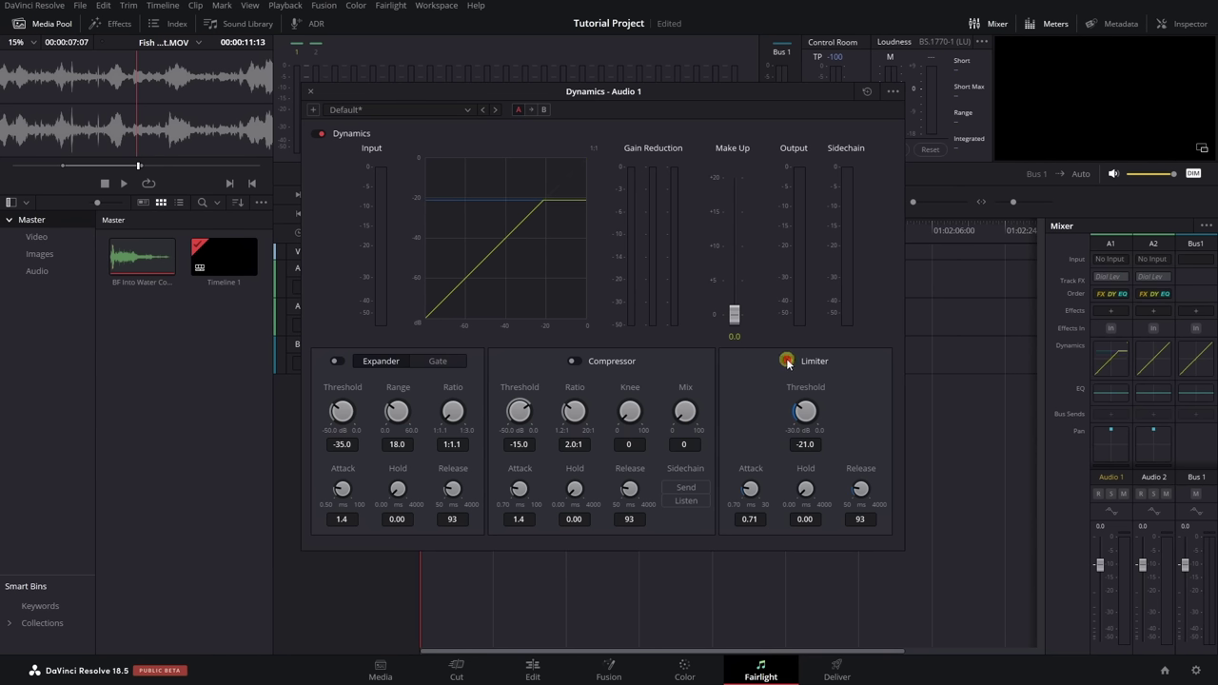
{"action": "left_click", "coordinate": [787, 362]}
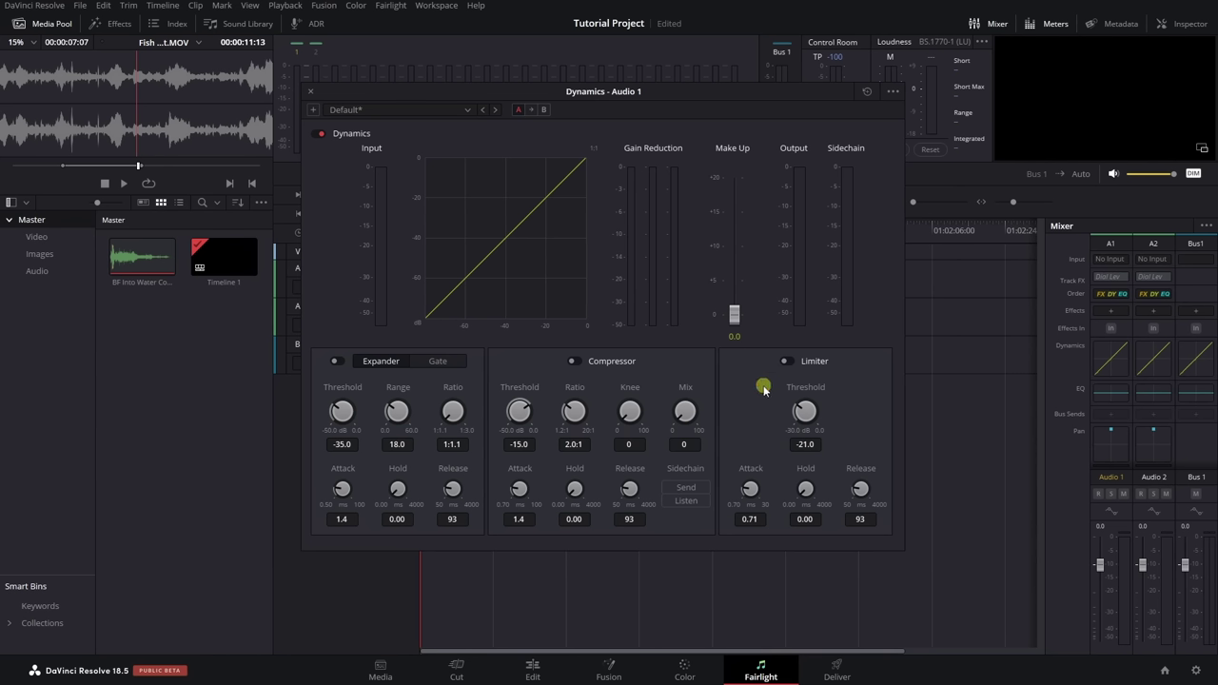
{"action": "left_click", "coordinate": [310, 91]}
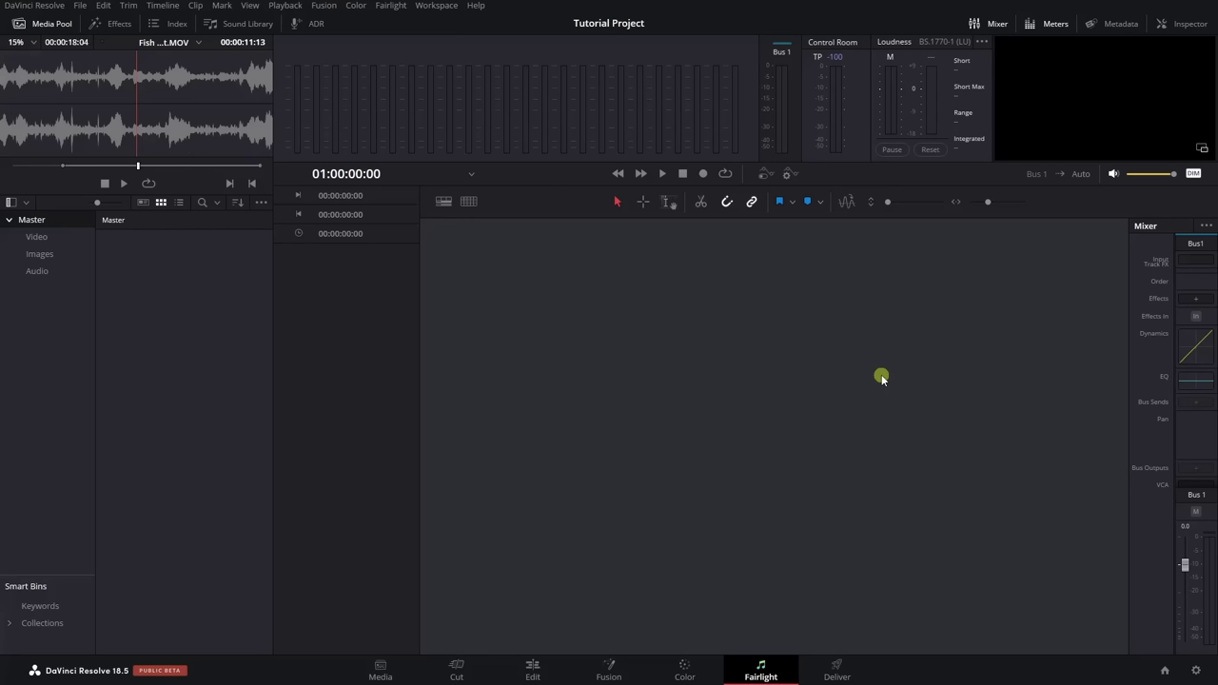
- Open the Deliver page to view the render settings and render queue
{"action": "left_click", "coordinate": [837, 670]}
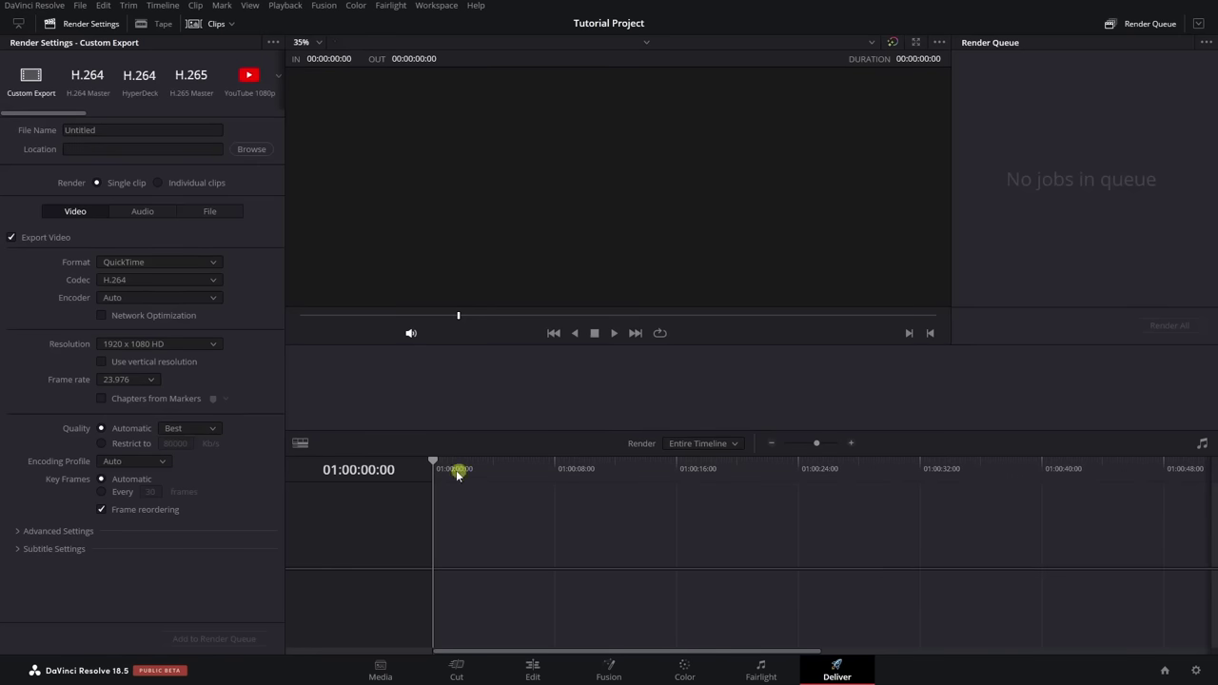
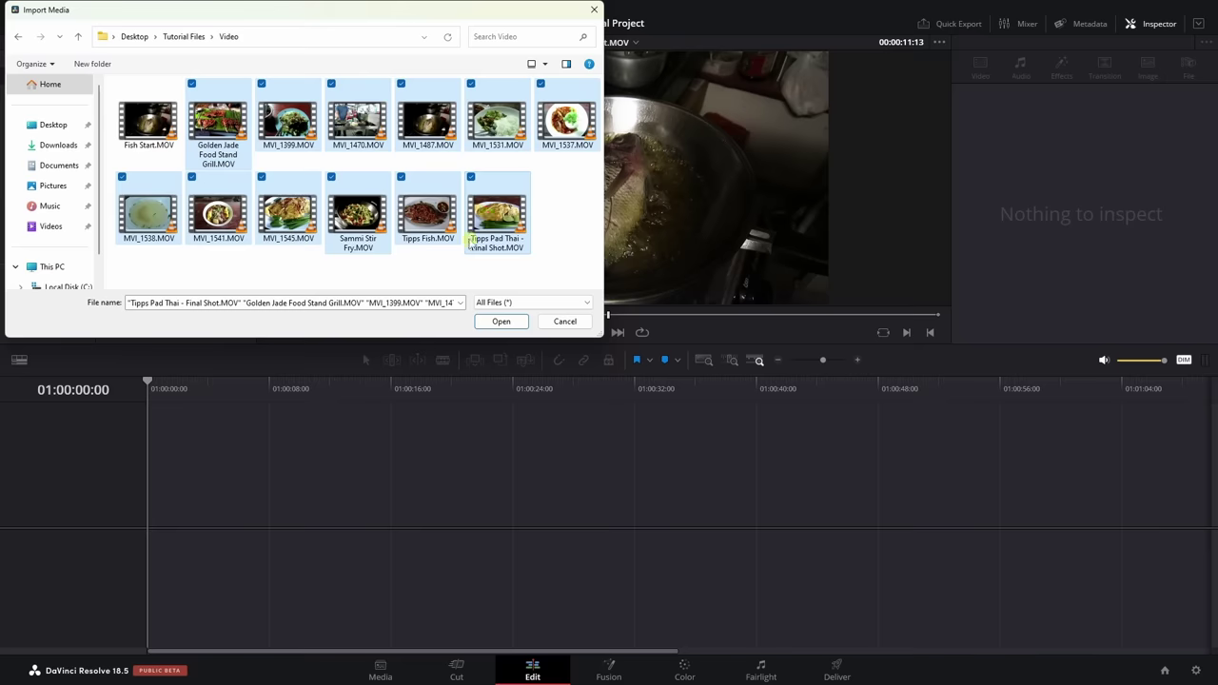
- Import the selected clips from the Video folder, all except Fish Start.MOV, into the Video bin and deselect them
{"action": "left_click", "coordinate": [498, 323]}
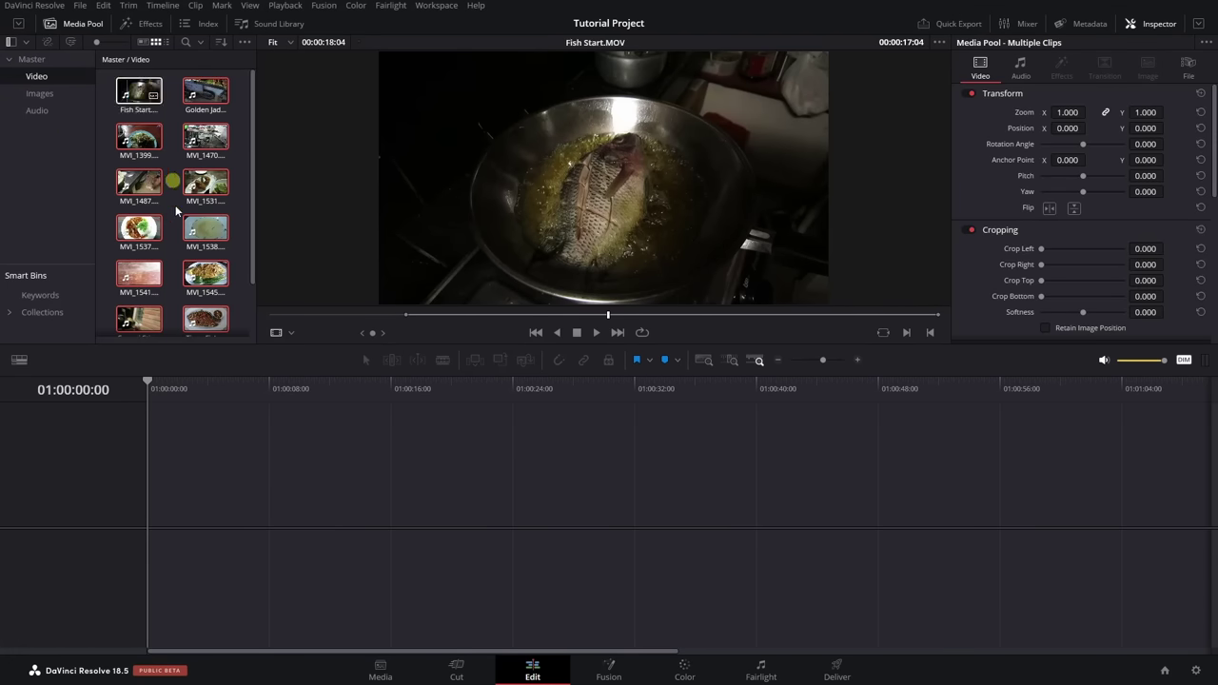
{"action": "left_click", "coordinate": [243, 224]}
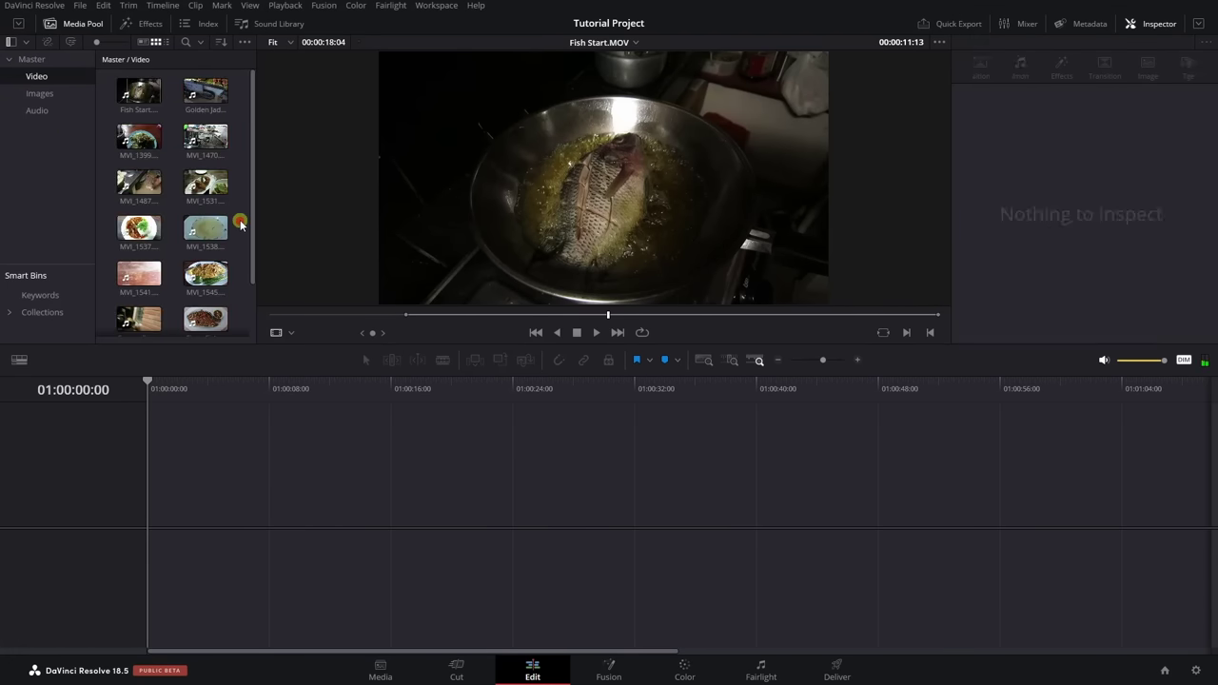
- Import food shot_1.1.2.jpg through food shot_1.1.5.jpg from the Tutorial Files' Images folder into the Images bin, and deselect them
{"action": "left_click", "coordinate": [39, 95]}
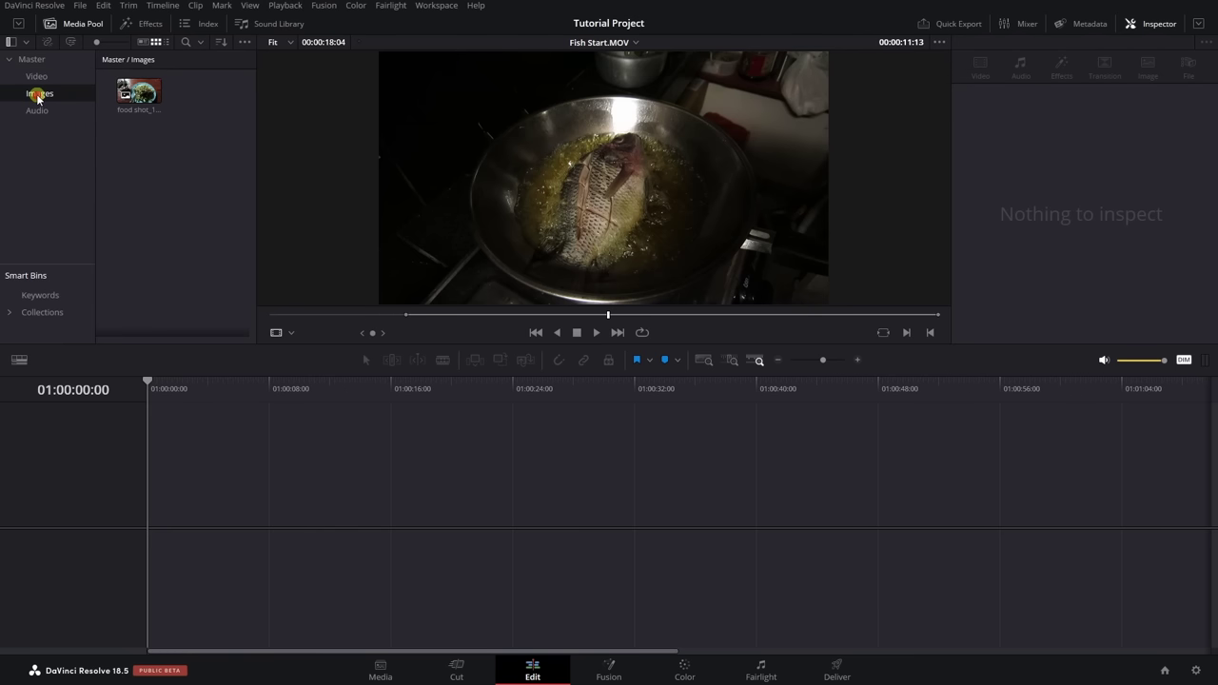
{"action": "right_click", "coordinate": [175, 168]}
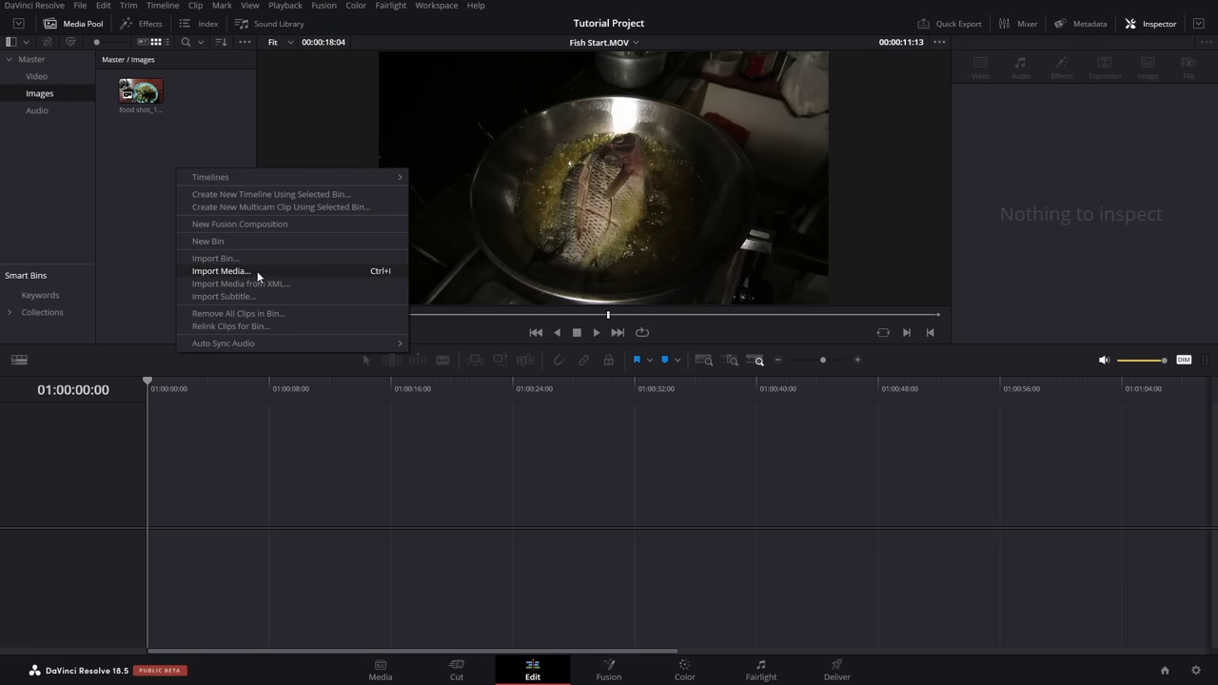
{"action": "left_click", "coordinate": [221, 271]}
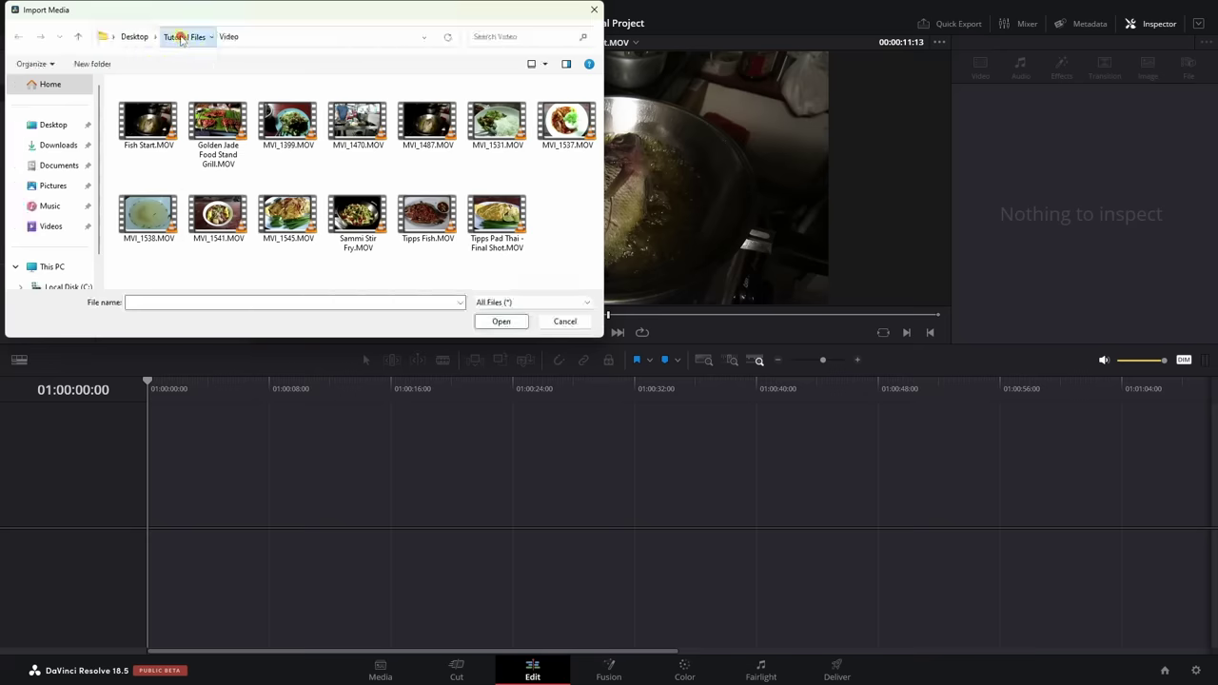
{"action": "left_click", "coordinate": [184, 36]}
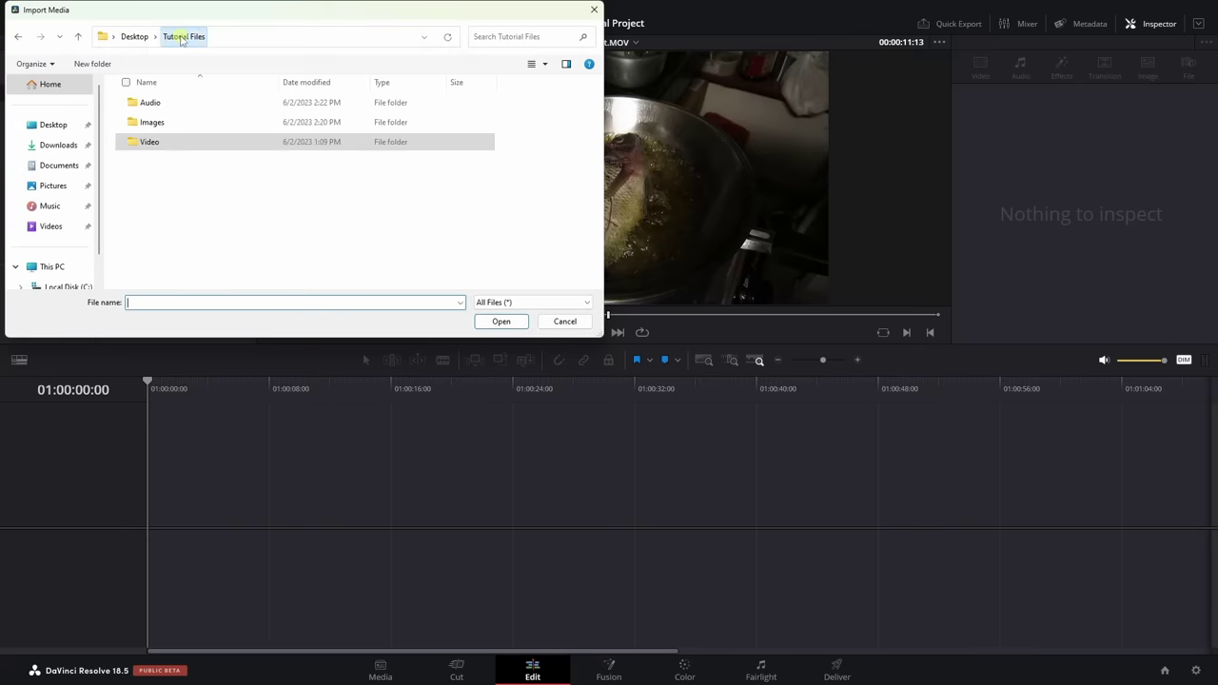
{"action": "double_click", "coordinate": [157, 122]}
{"action": "left_click_drag", "start_coordinate": [204, 197], "coordinate": [457, 181]}
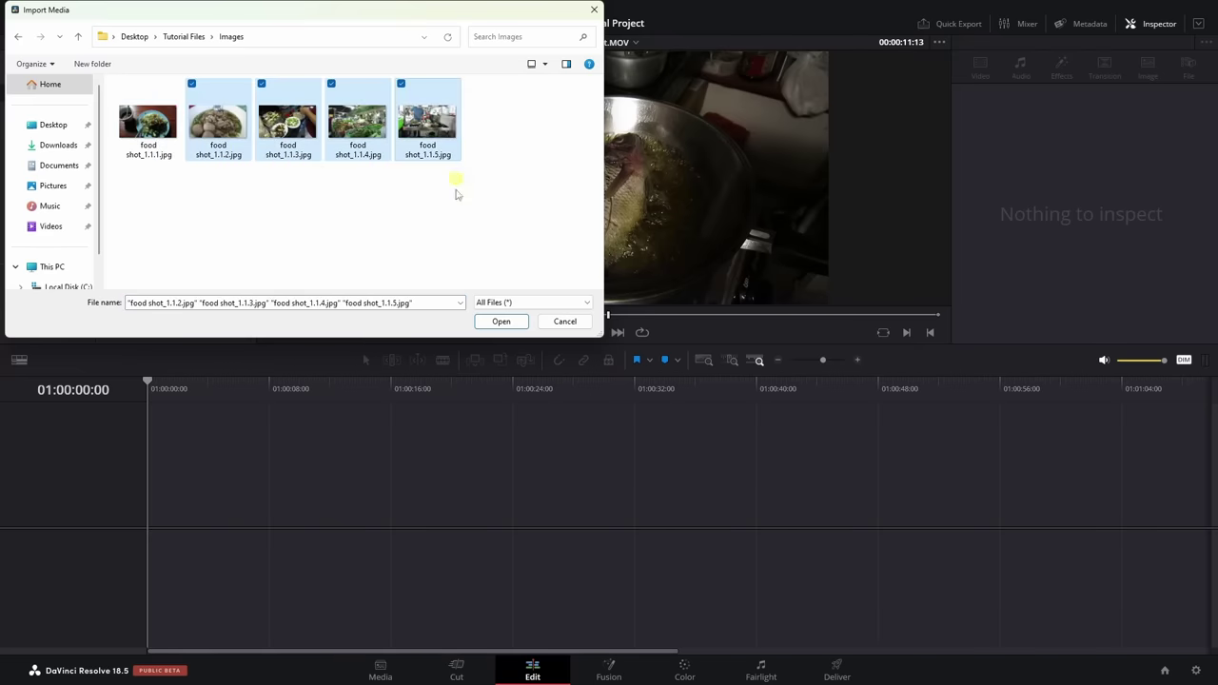
{"action": "left_click", "coordinate": [499, 321]}
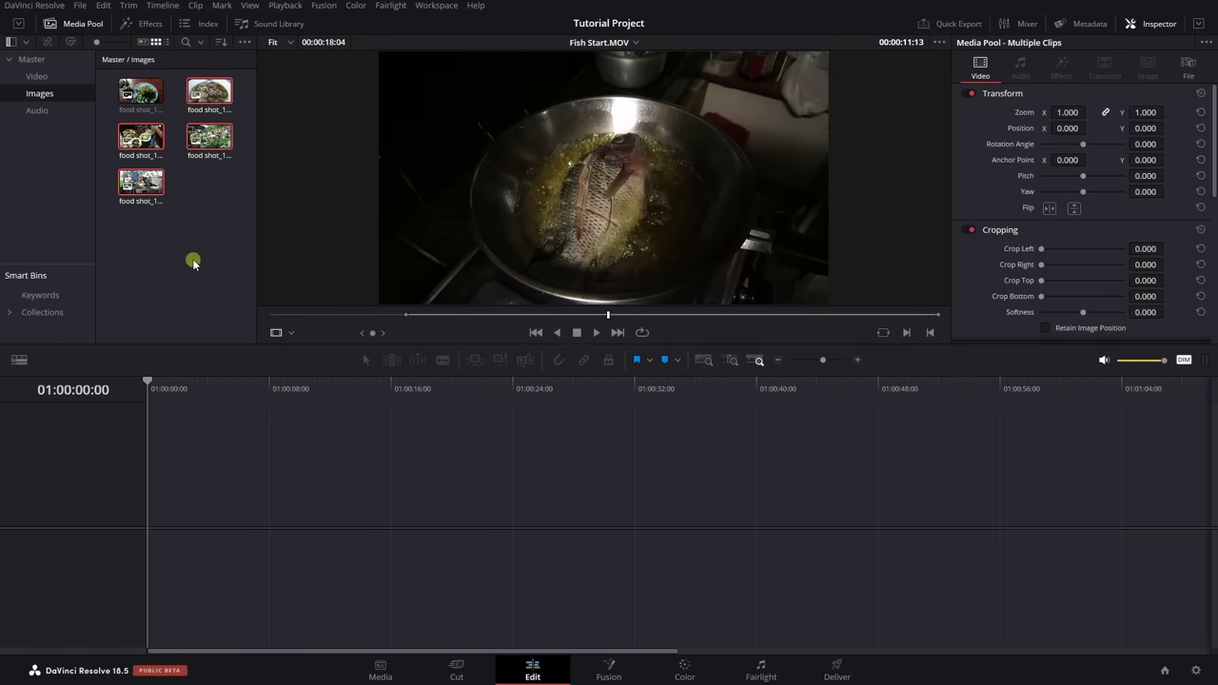
{"action": "left_click", "coordinate": [194, 263]}
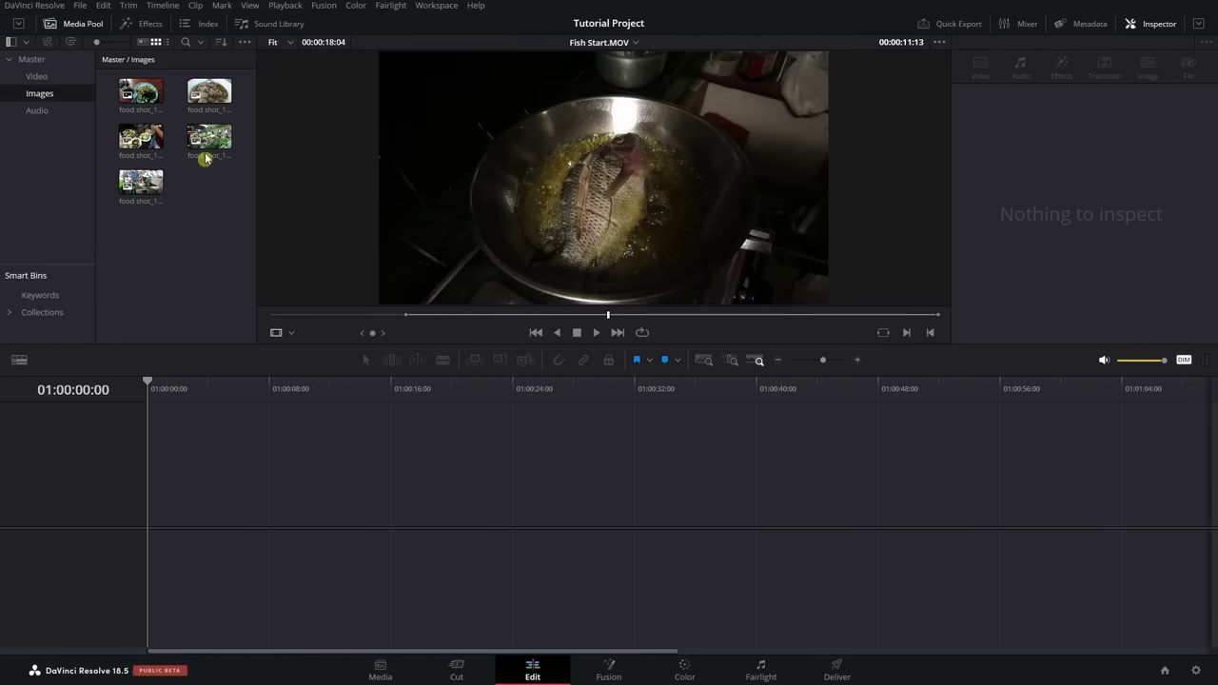
- Select food shot_1.1.2.jpg in the Images bin and look through its Video properties in the Inspector
{"action": "left_click", "coordinate": [211, 97]}
{"action": "left_click", "coordinate": [211, 96]}
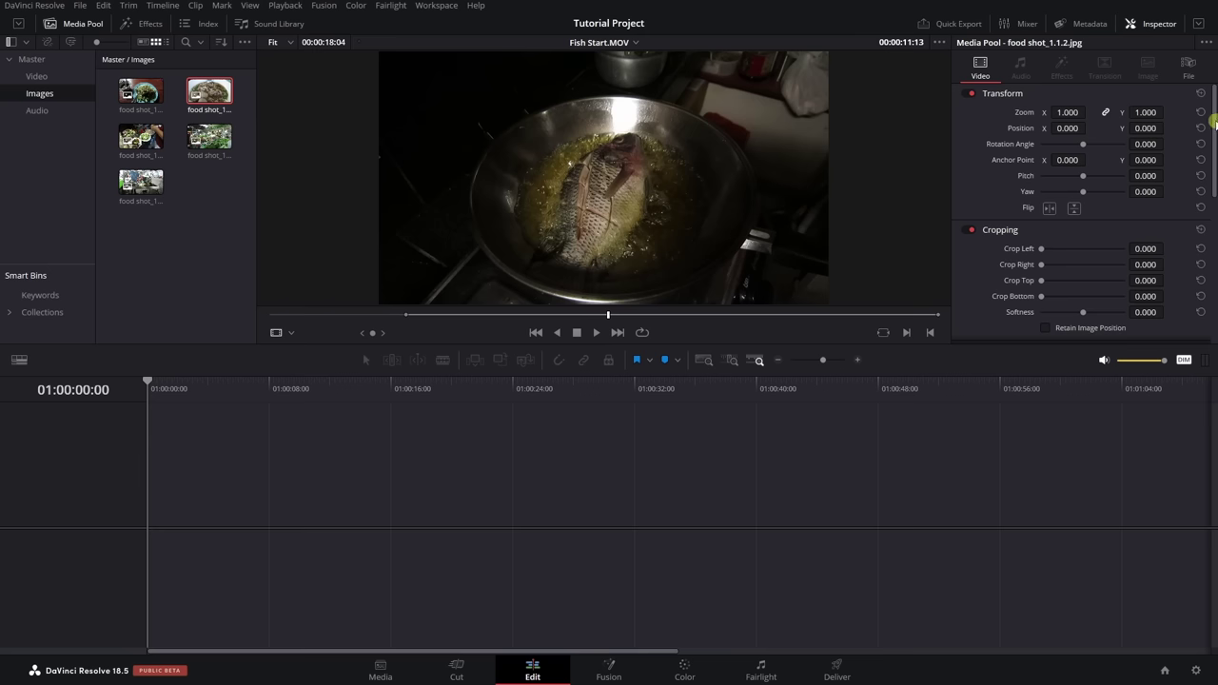
{"action": "left_click_drag", "start_coordinate": [1214, 124], "coordinate": [1214, 93]}
- Select Anno Domini Beats - Like That.mp3 in the Audio bin and examine its Inspector audio settings, including the Equalizer
{"action": "left_click", "coordinate": [37, 111]}
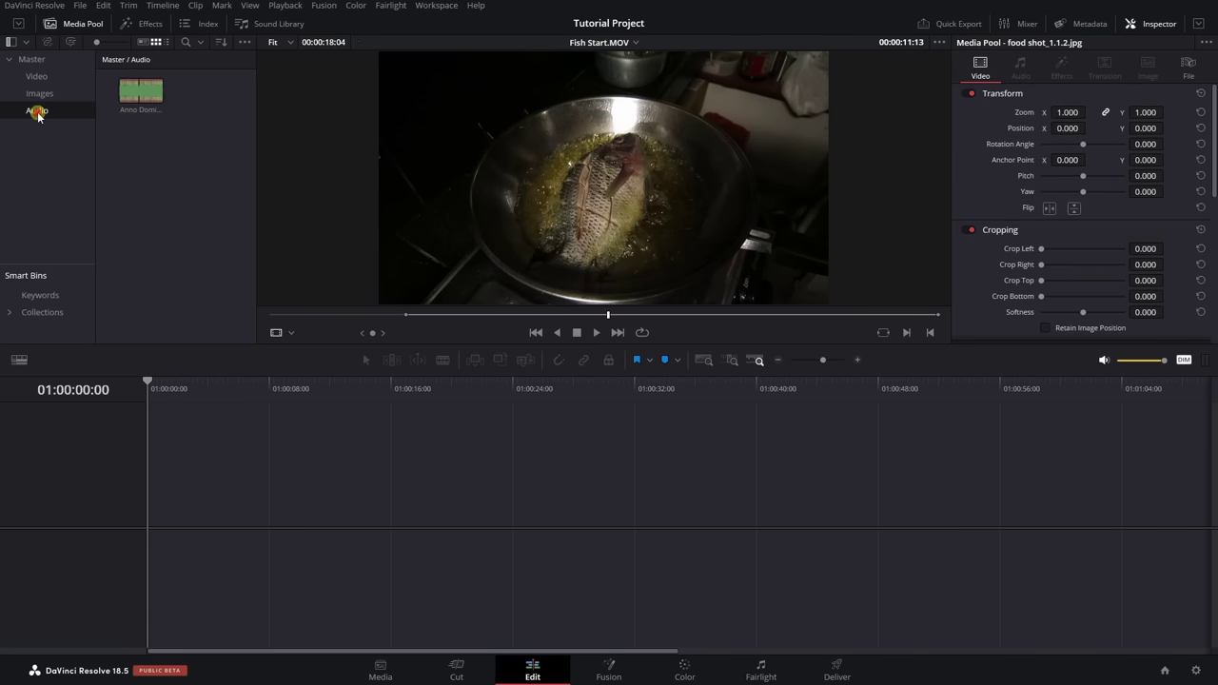
{"action": "left_click", "coordinate": [153, 96]}
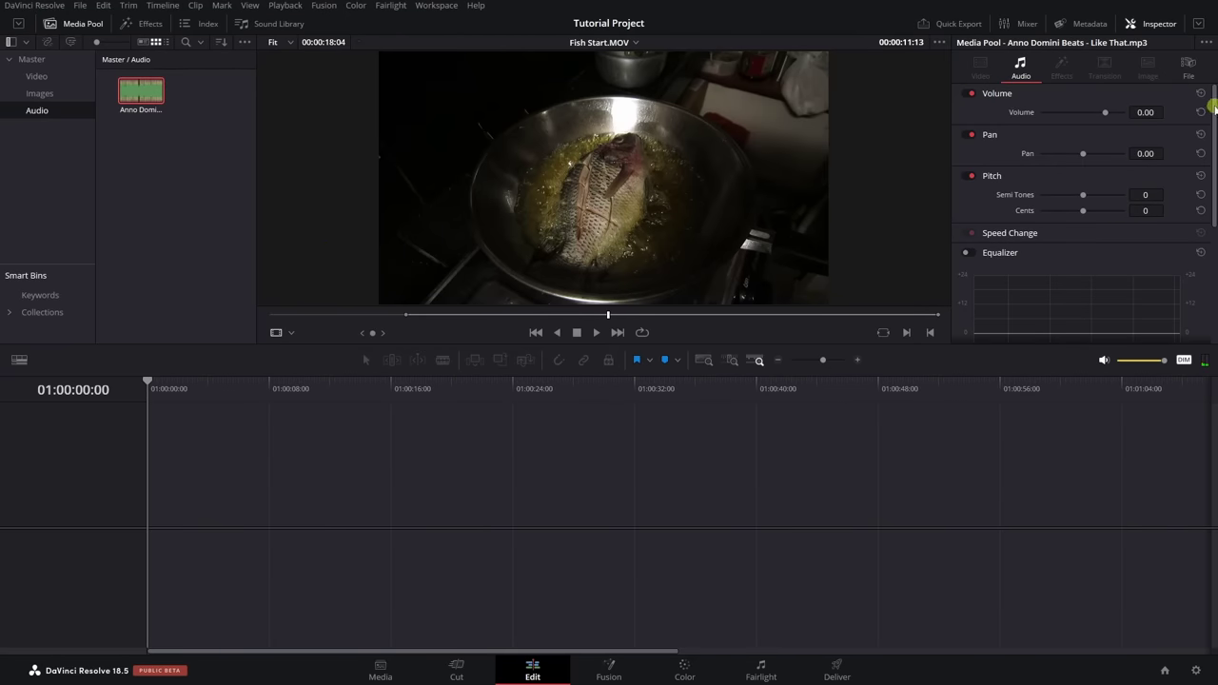
{"action": "mouse_move", "coordinate": [1214, 109]}
{"action": "left_mouse_down"}
{"action": "mouse_move", "coordinate": [1212, 191]}
{"action": "mouse_move", "coordinate": [1214, 95]}
{"action": "left_mouse_up"}
{"action": "left_click_drag", "start_coordinate": [1213, 181], "coordinate": [1213, 238]}
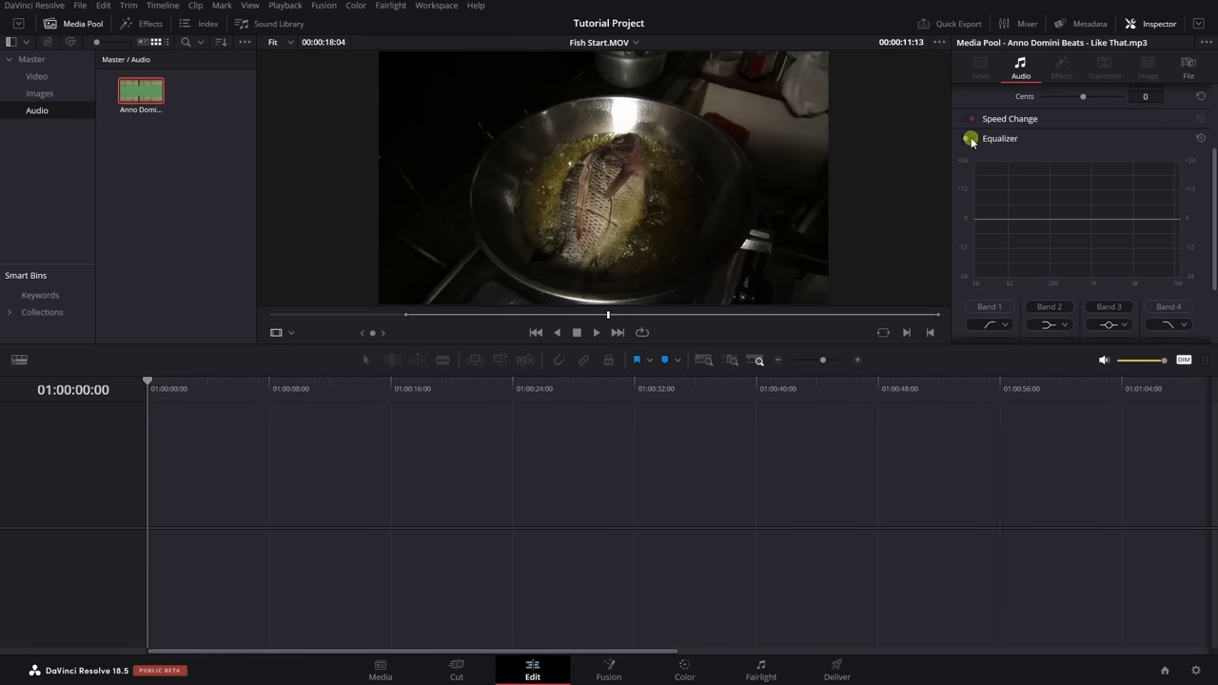
- Switch the audio clip's Equalizer on and back off, and close the Inspector
{"action": "left_click", "coordinate": [969, 140]}
{"action": "left_click", "coordinate": [967, 140]}
{"action": "scroll", "coordinate": [1214, 211], "scroll_direction": "up", "scroll_amount": 3}
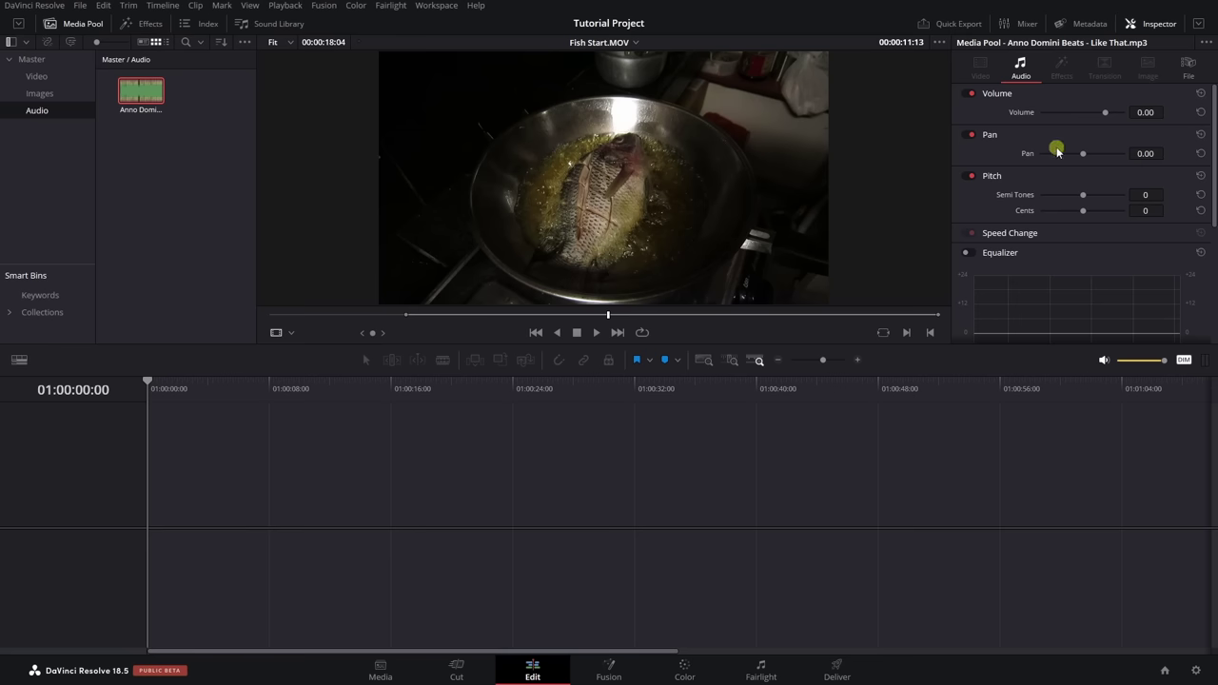
{"action": "left_click", "coordinate": [1150, 25]}
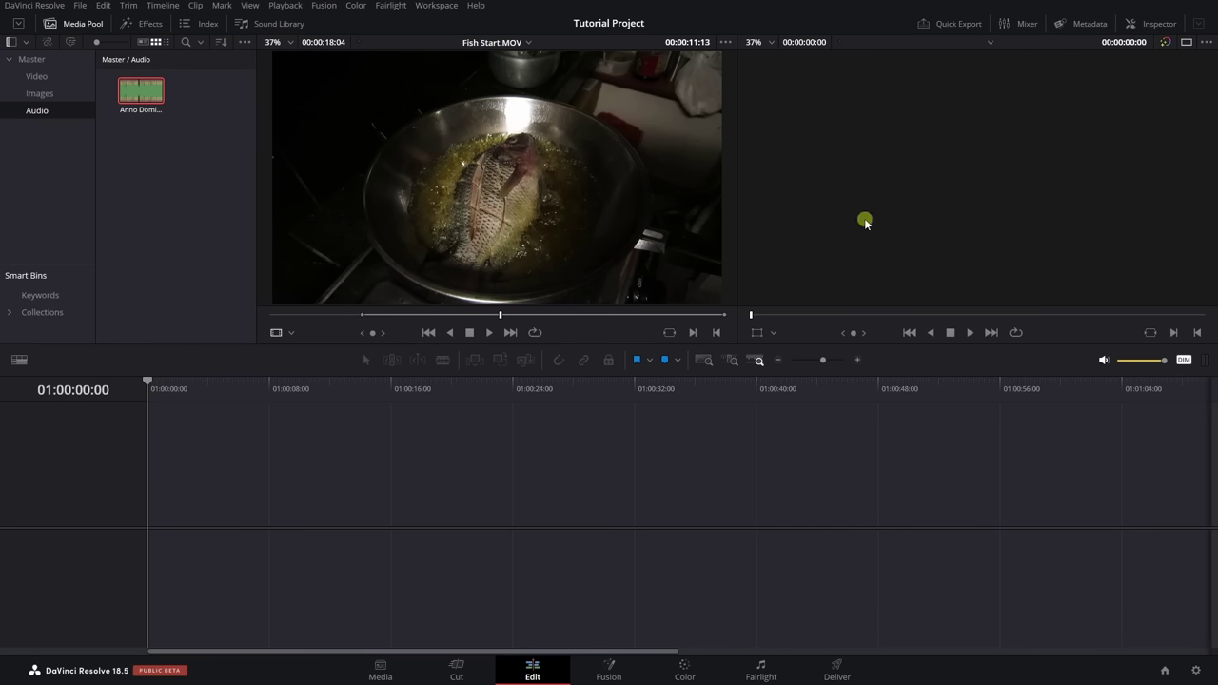
- Open the Video bin and turn the source viewer's Live Media Preview off and back on
{"action": "left_click", "coordinate": [36, 80]}
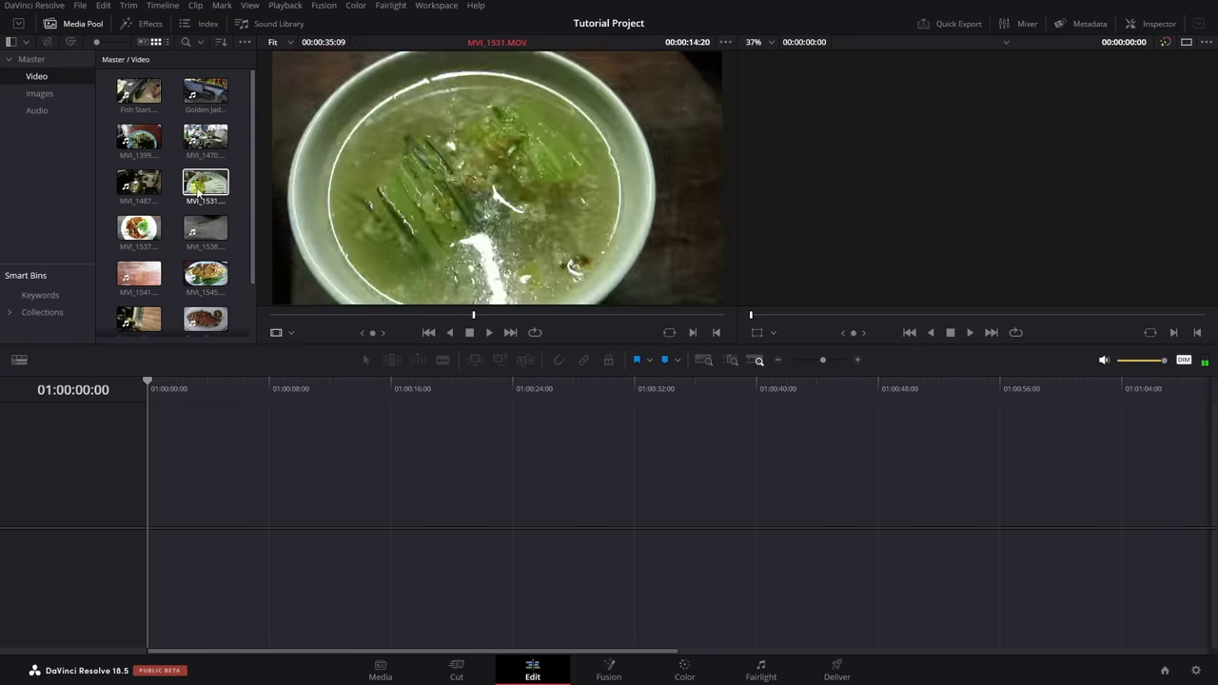
{"action": "left_click", "coordinate": [729, 45]}
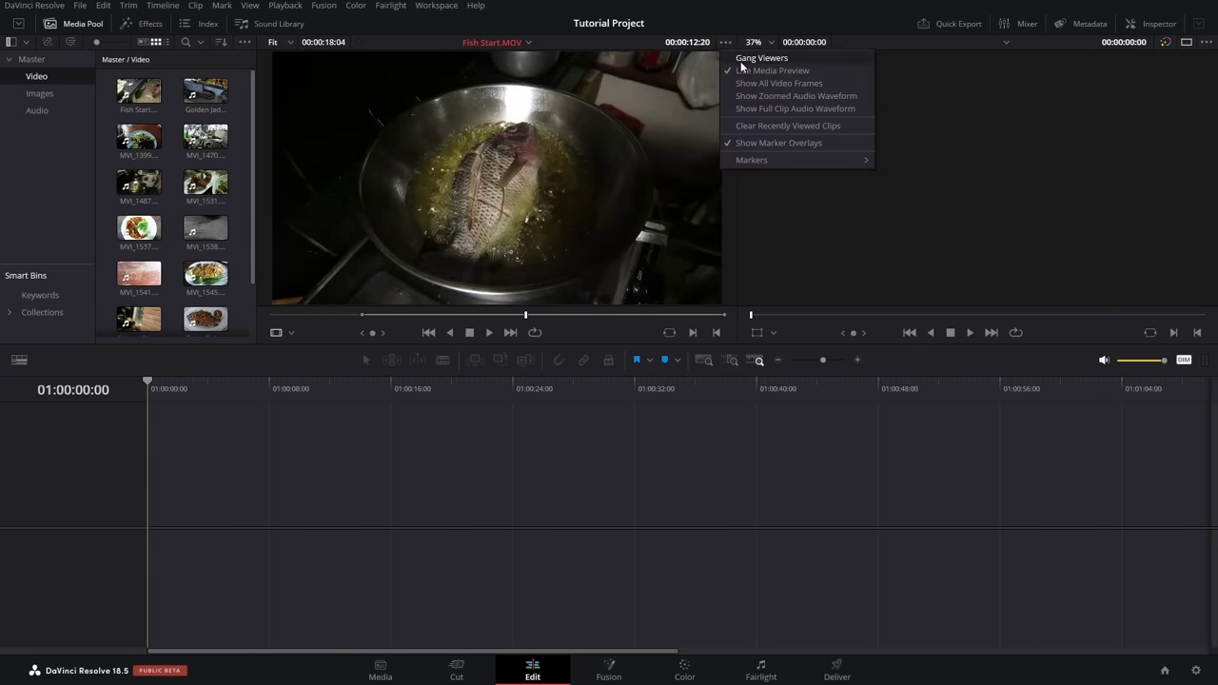
{"action": "left_click", "coordinate": [761, 71]}
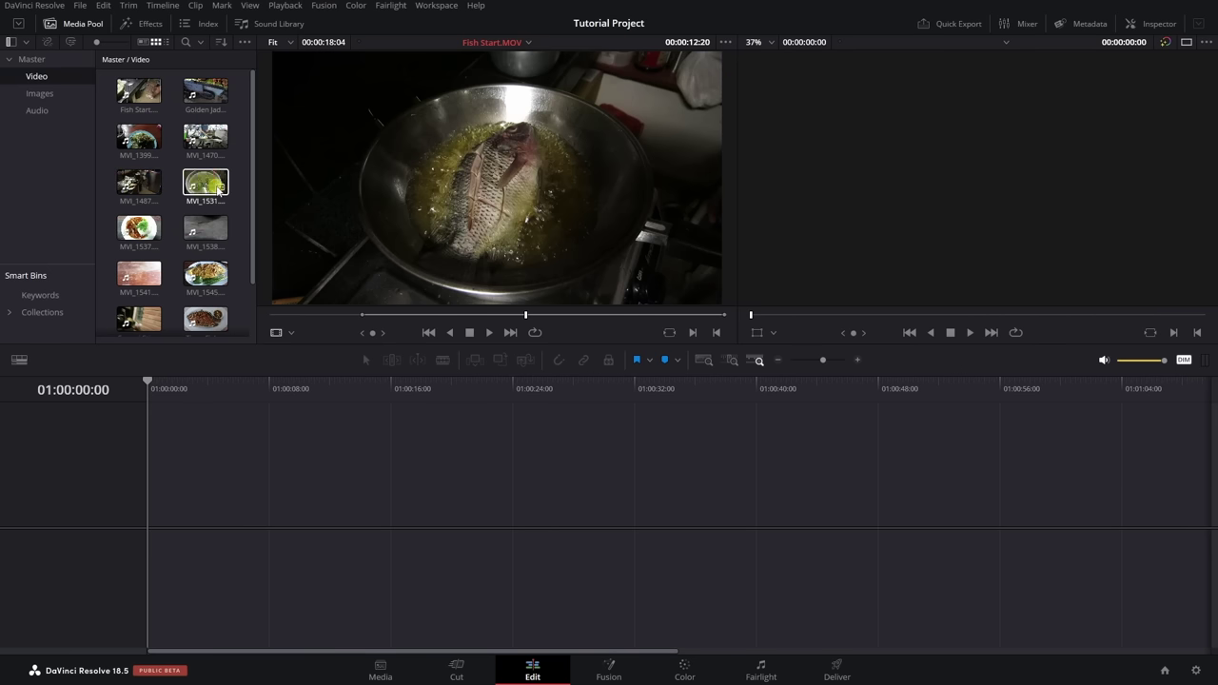
{"action": "left_click", "coordinate": [738, 45]}
{"action": "left_click", "coordinate": [725, 44]}
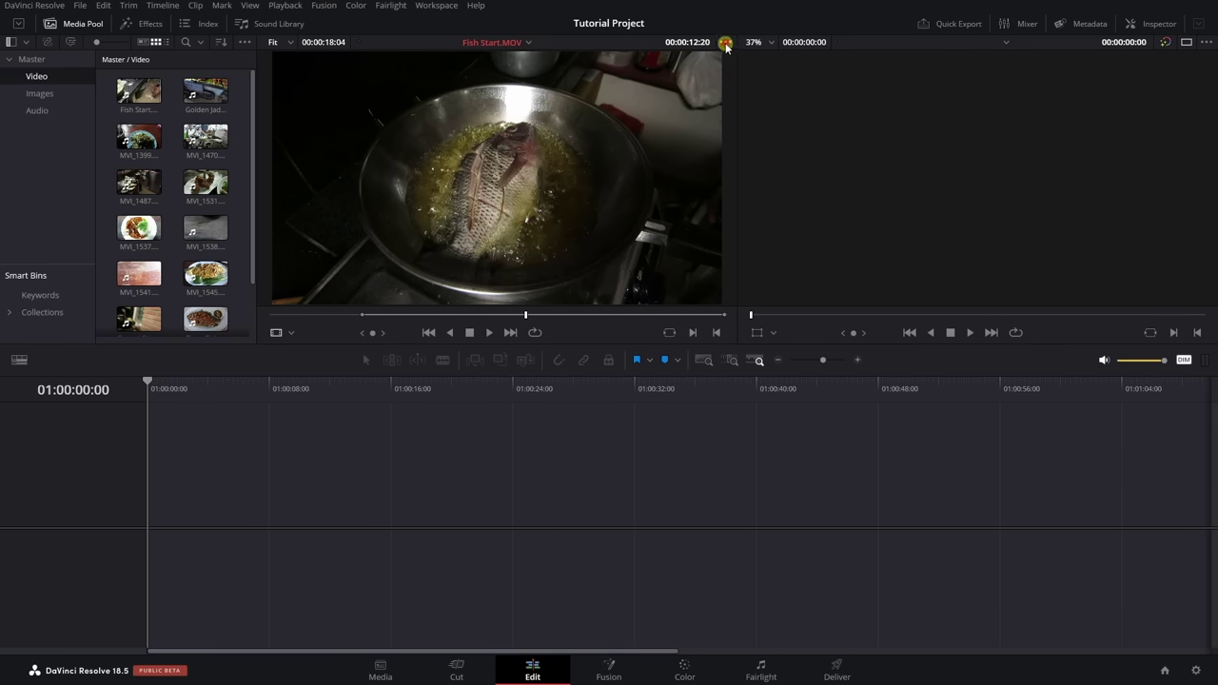
{"action": "left_click", "coordinate": [752, 74]}
{"action": "left_click", "coordinate": [558, 191]}
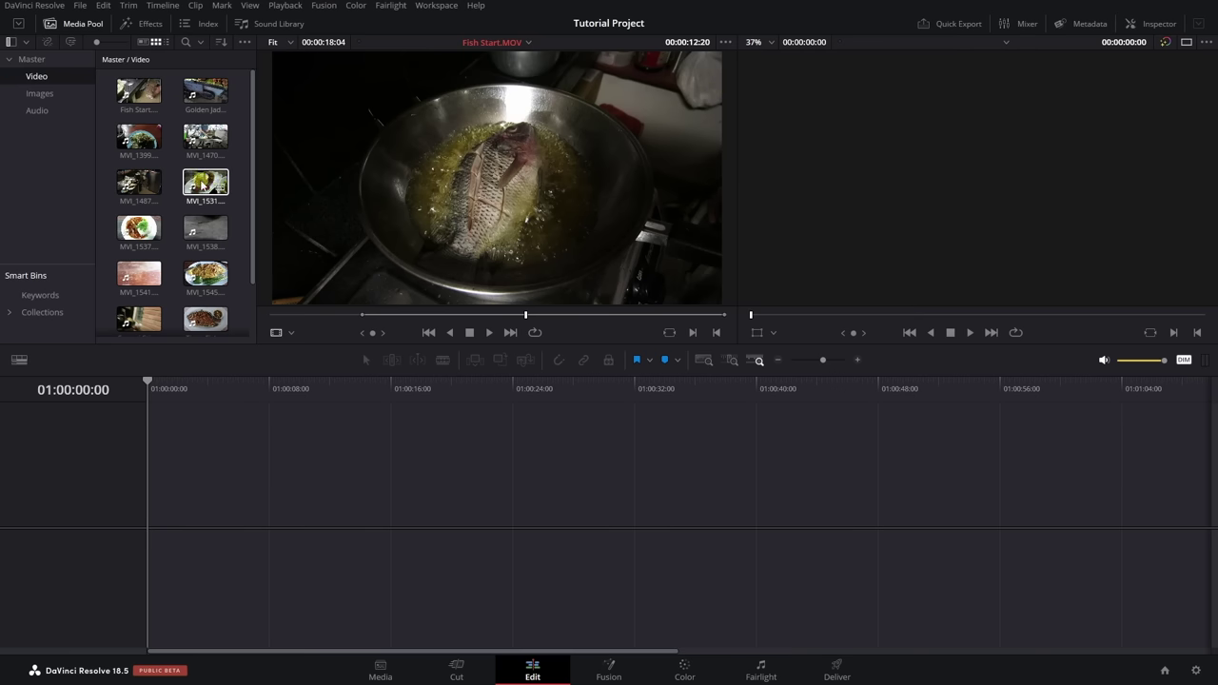
- Place MVI_1531.MOV from the Video bin at the start of the empty timeline and play its first few seconds
{"action": "left_click", "coordinate": [206, 184]}
{"action": "left_click_drag", "start_coordinate": [206, 184], "coordinate": [157, 514]}
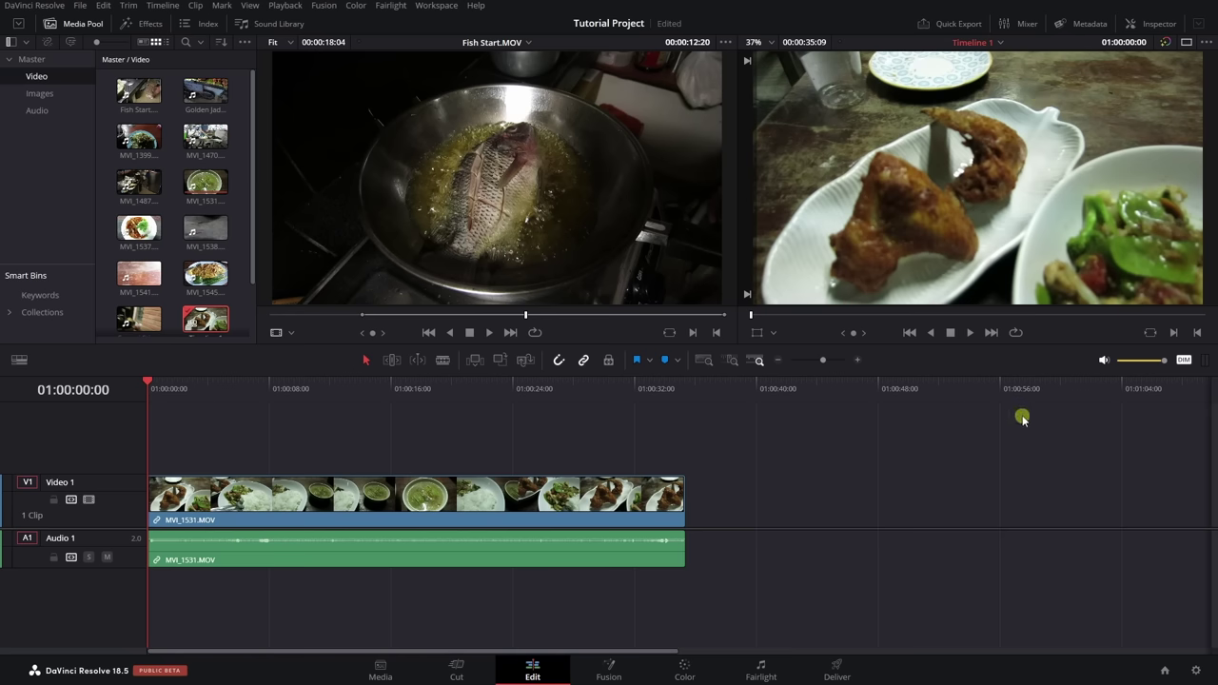
{"action": "key", "text": "space"}
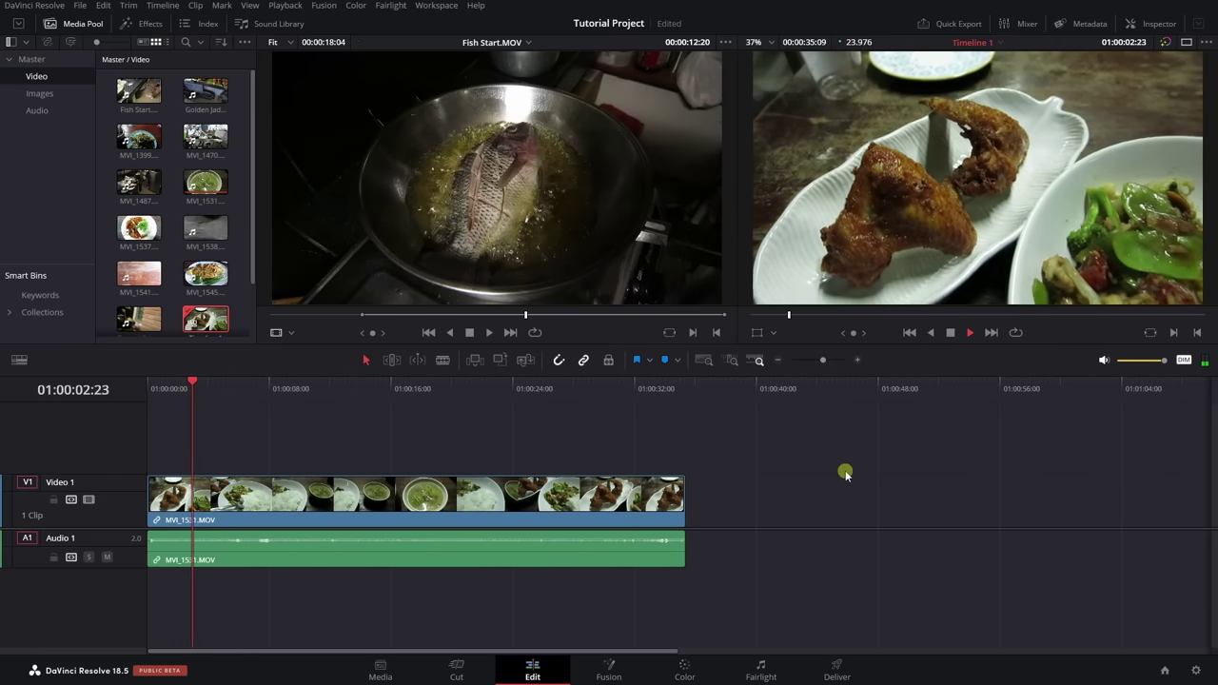
{"action": "key", "text": "space"}
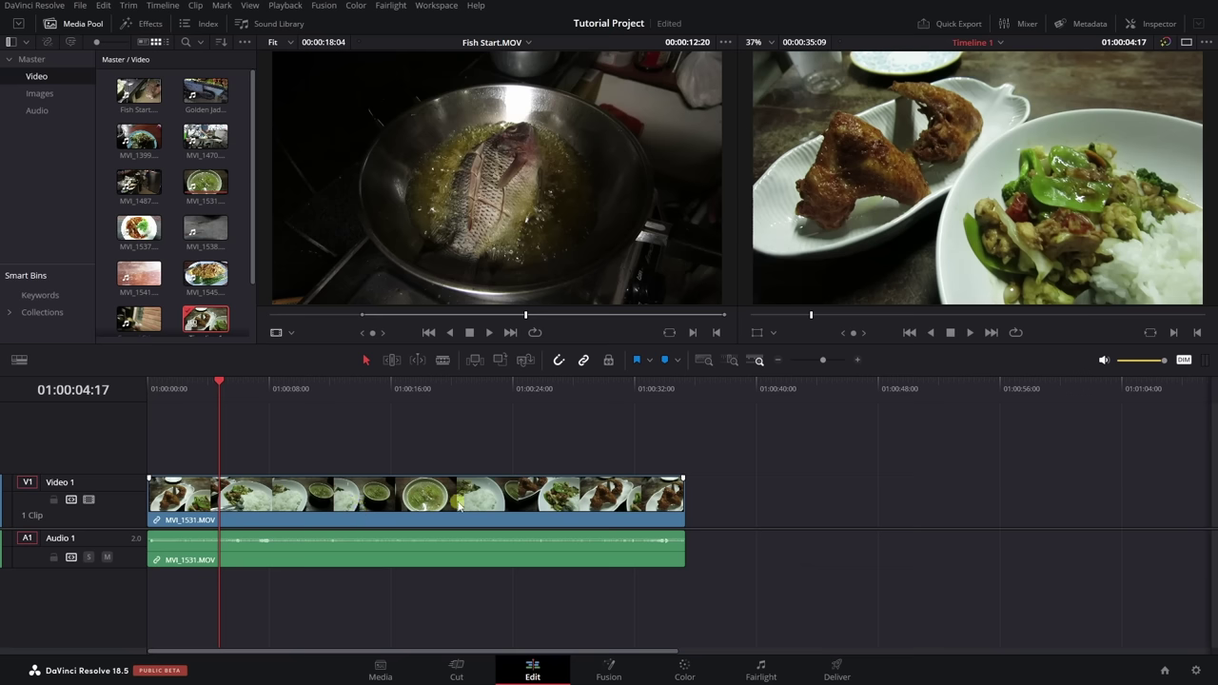
- Load MVI_1537.MOV in the source viewer and play it from its beginning, forward and in reverse
{"action": "left_click", "coordinate": [133, 234]}
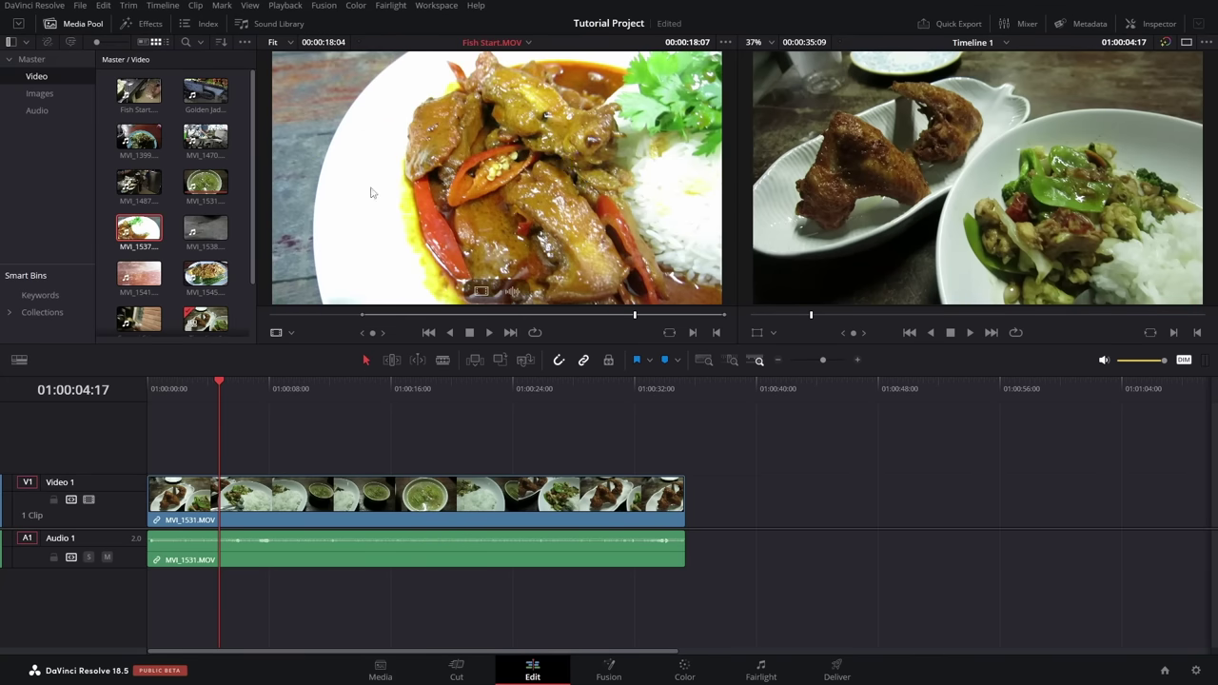
{"action": "left_click", "coordinate": [317, 241]}
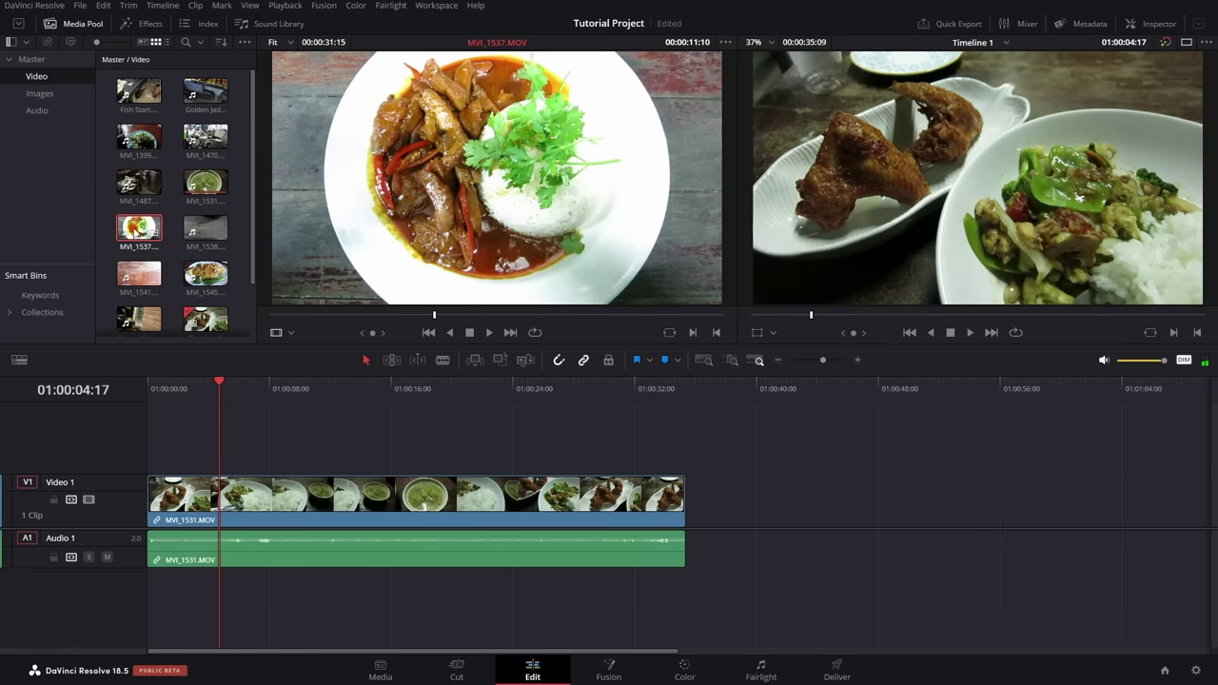
{"action": "left_click", "coordinate": [136, 232]}
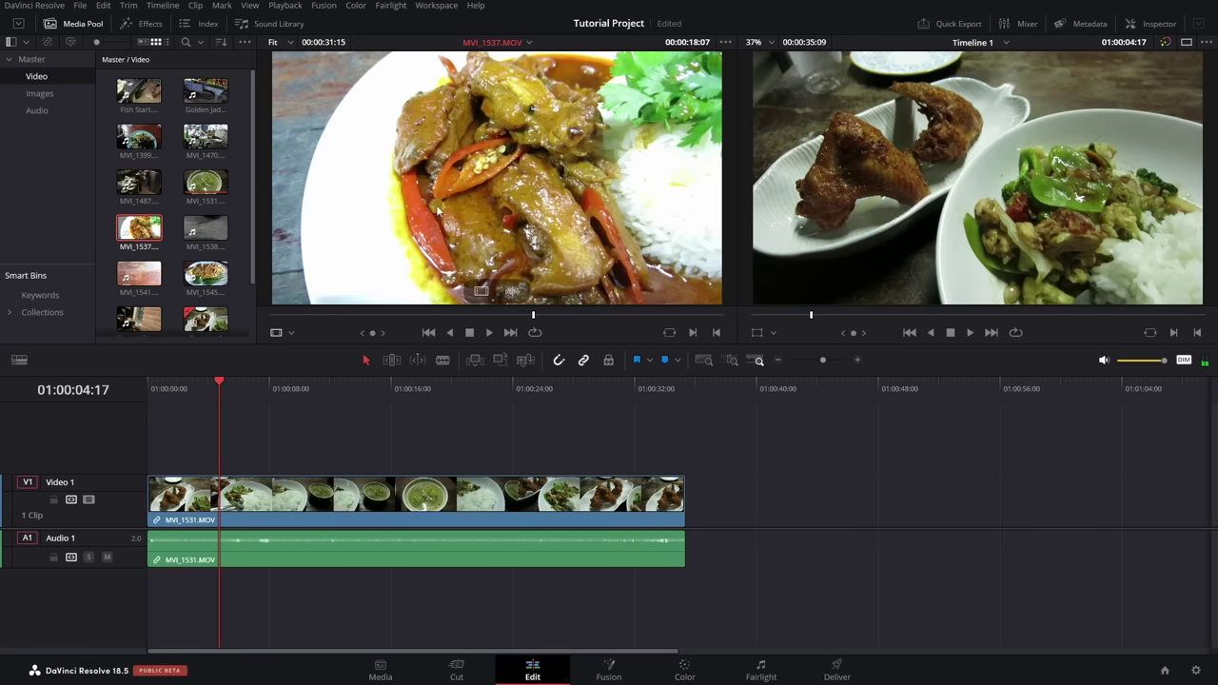
{"action": "left_click", "coordinate": [424, 333]}
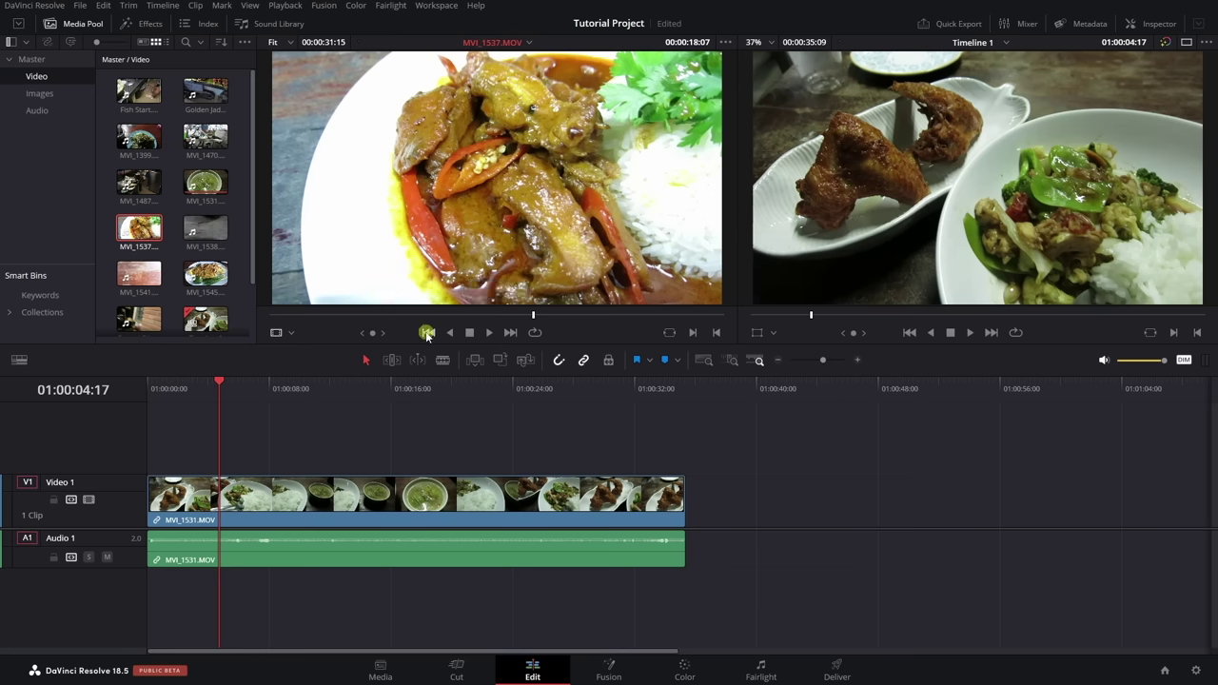
{"action": "left_click", "coordinate": [427, 333]}
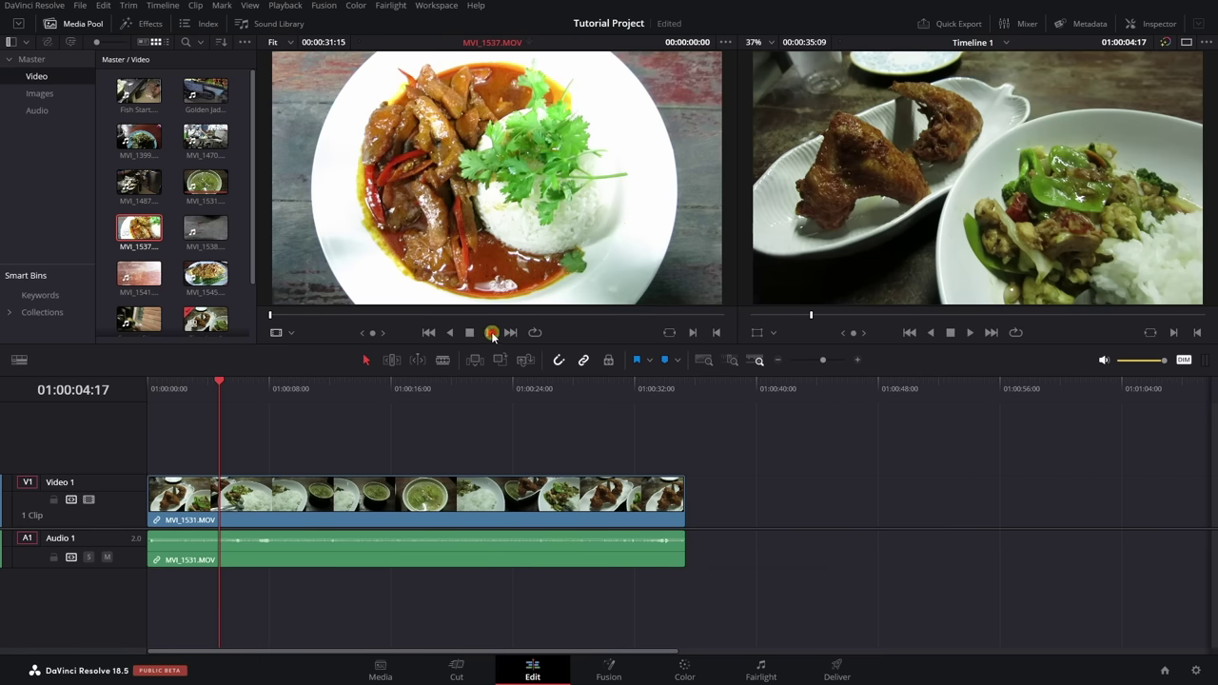
{"action": "left_click", "coordinate": [492, 333]}
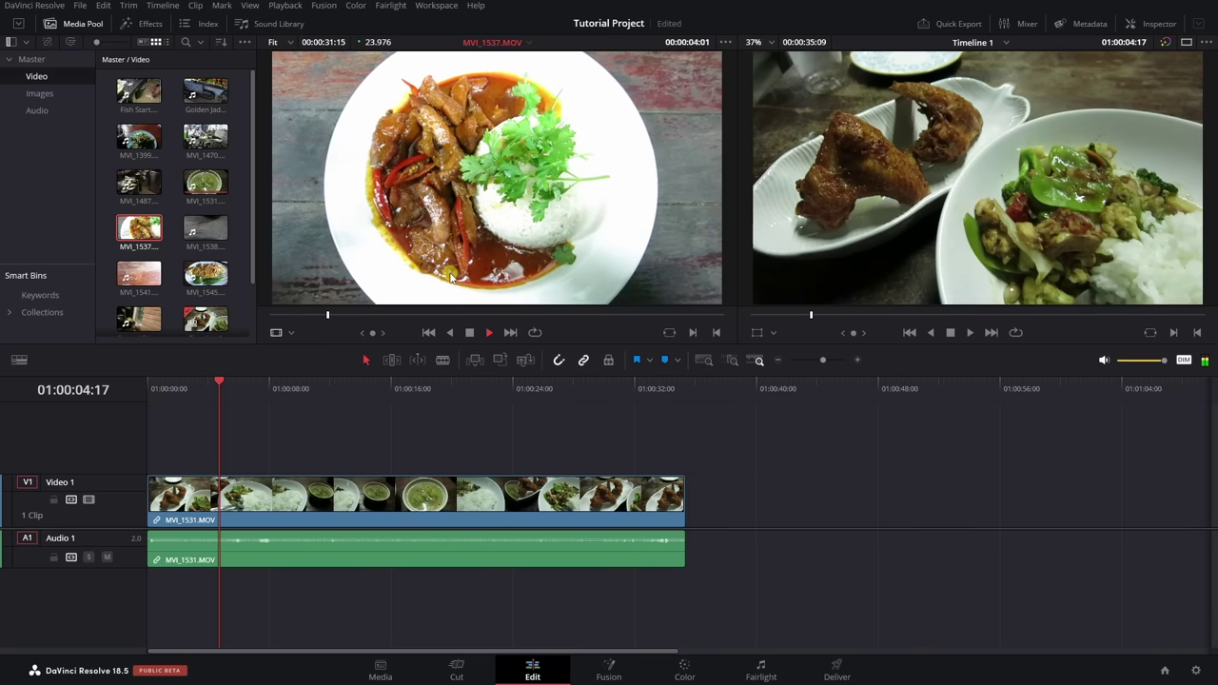
{"action": "key", "text": "space"}
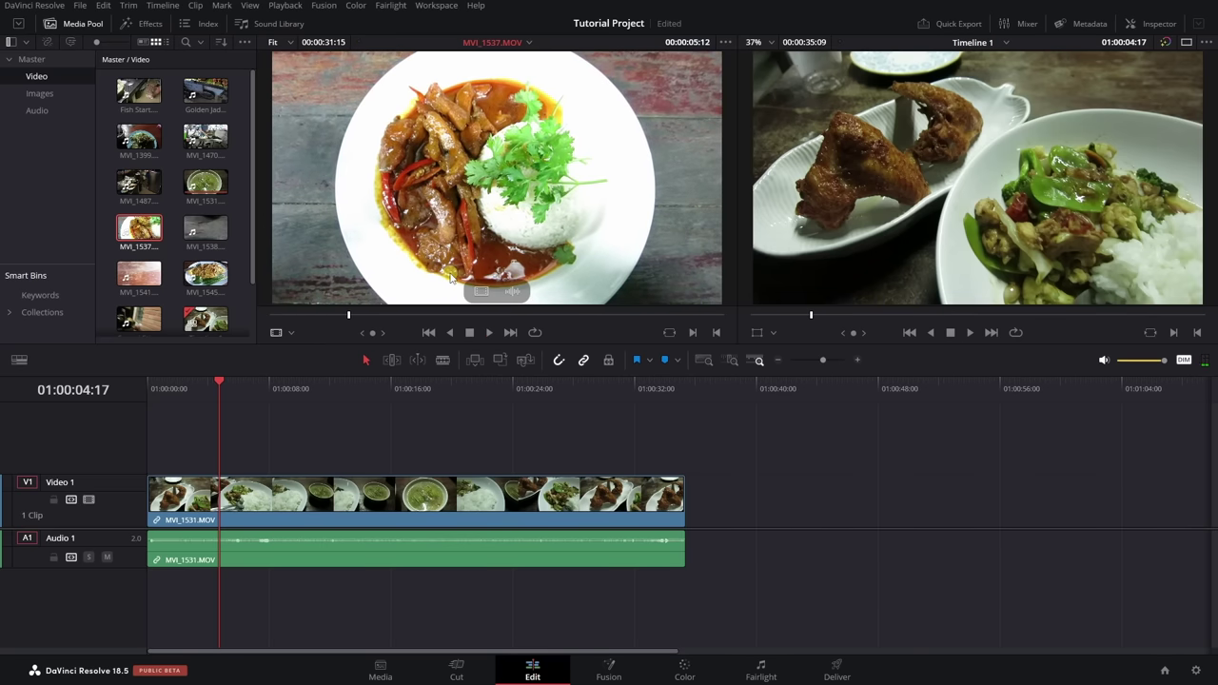
{"action": "key", "text": "space"}
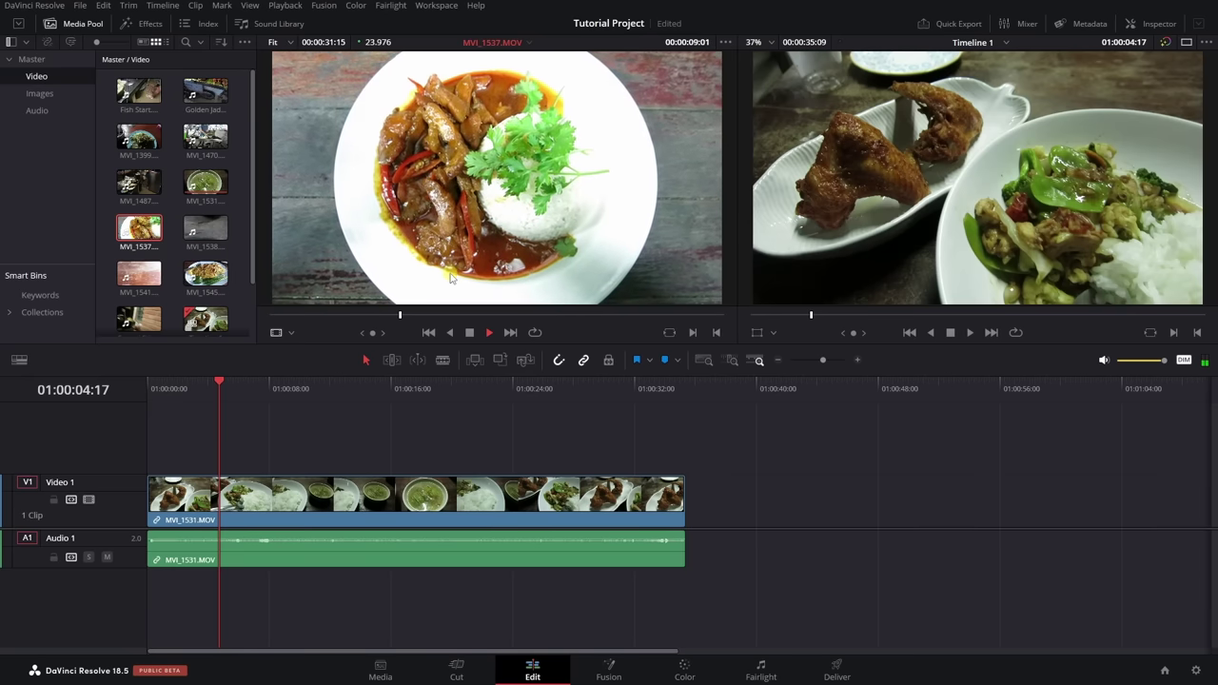
{"action": "key", "text": "j"}
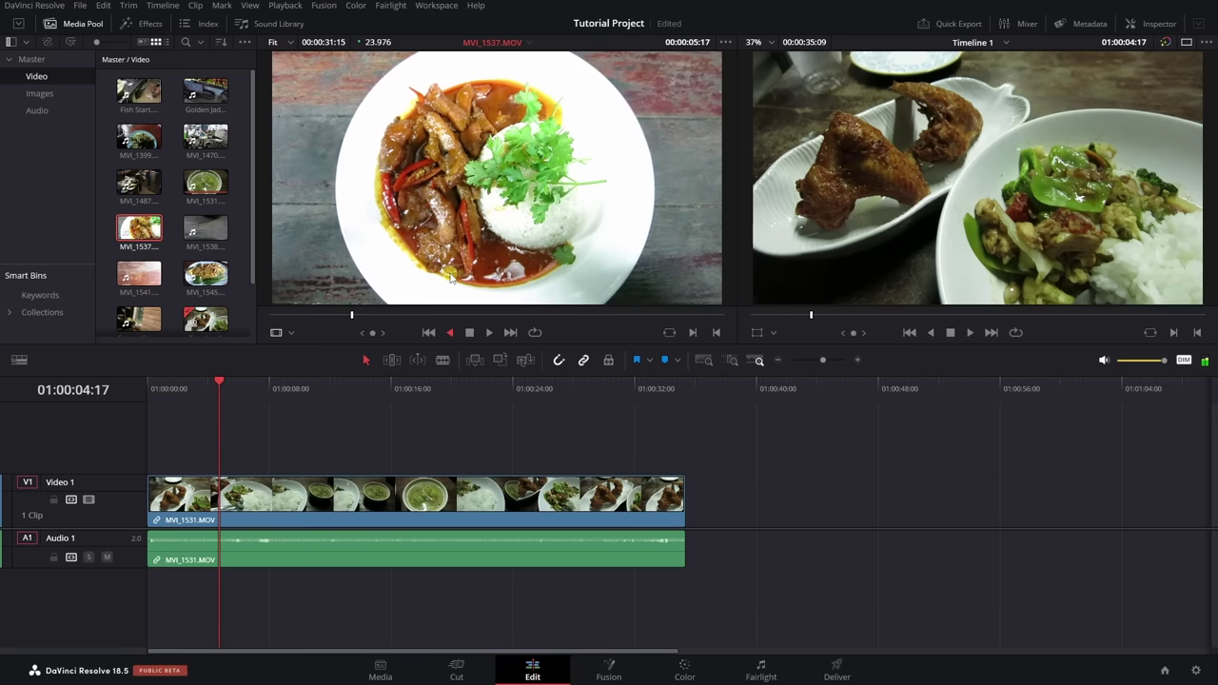
{"action": "key", "text": "k"}
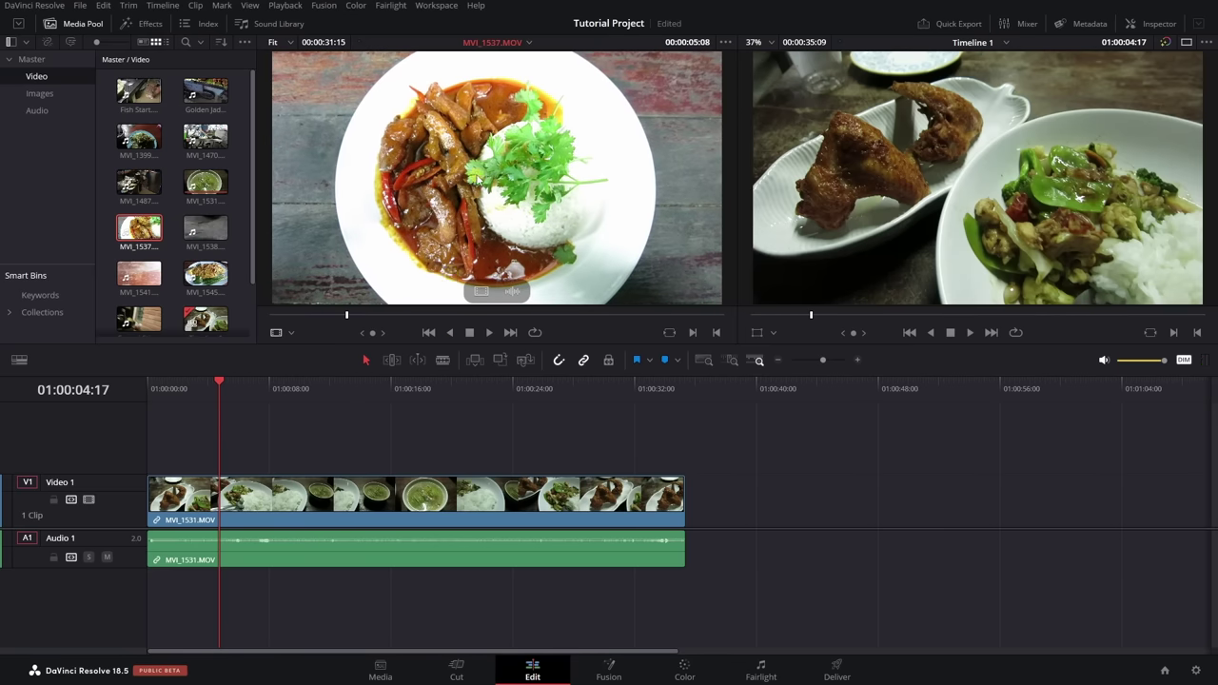
- Append MVI_1537.MOV from the source viewer to the end of the timeline using the edit options overlay
{"action": "left_click_drag", "start_coordinate": [470, 189], "coordinate": [933, 205]}
{"action": "left_click_drag", "start_coordinate": [952, 203], "coordinate": [1037, 179]}
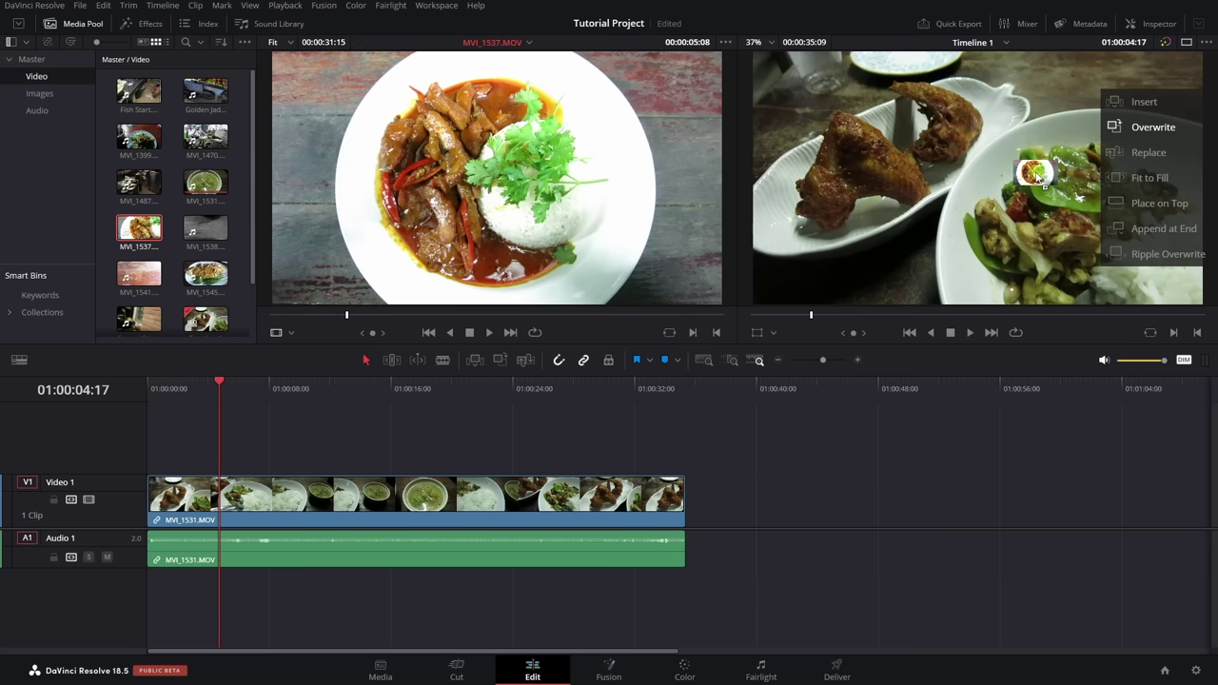
{"action": "left_click_drag", "start_coordinate": [1037, 174], "coordinate": [571, 190]}
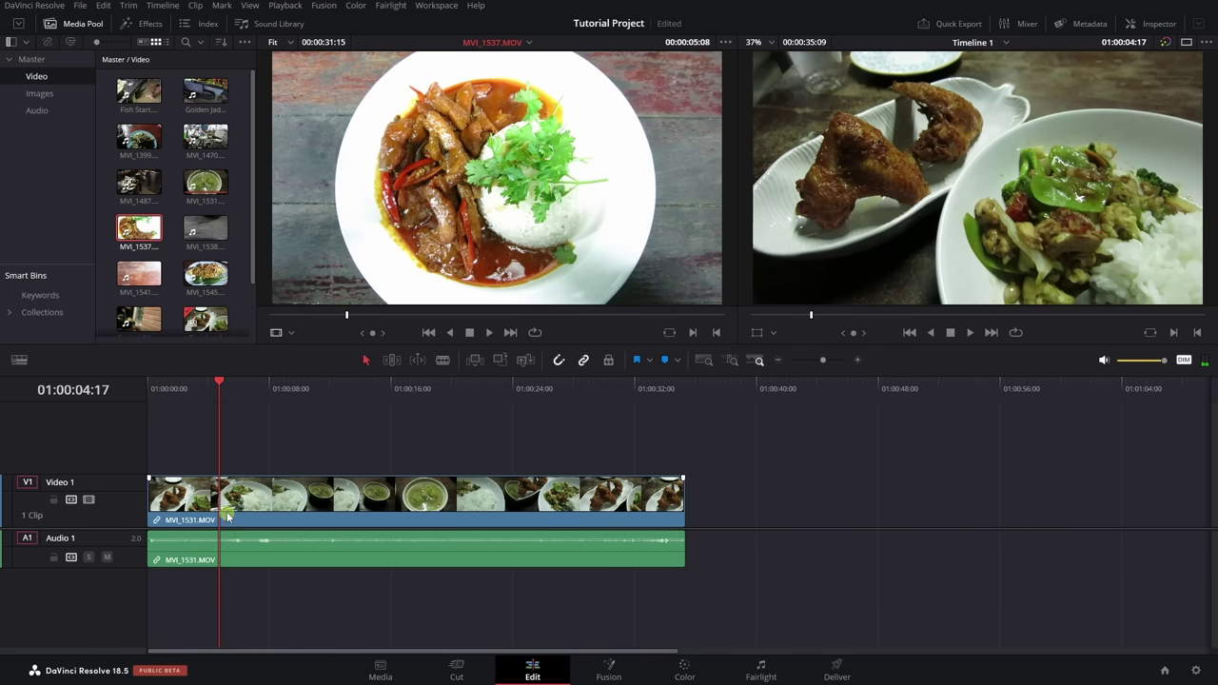
{"action": "left_click_drag", "start_coordinate": [229, 512], "coordinate": [1160, 230]}
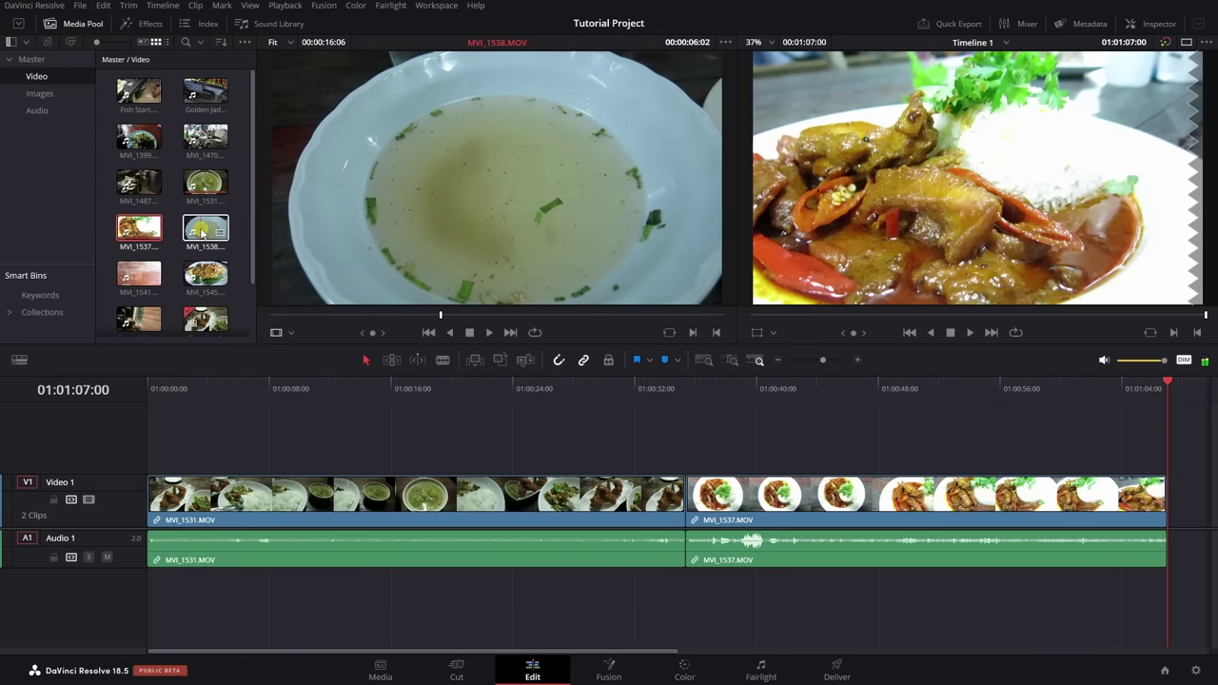
- Load MVI_1538.MOV, mark a 00:00:04:07 in-to-out range during playback, and insert it at the timeline playhead after MVI_1537.MOV
{"action": "left_click", "coordinate": [202, 233]}
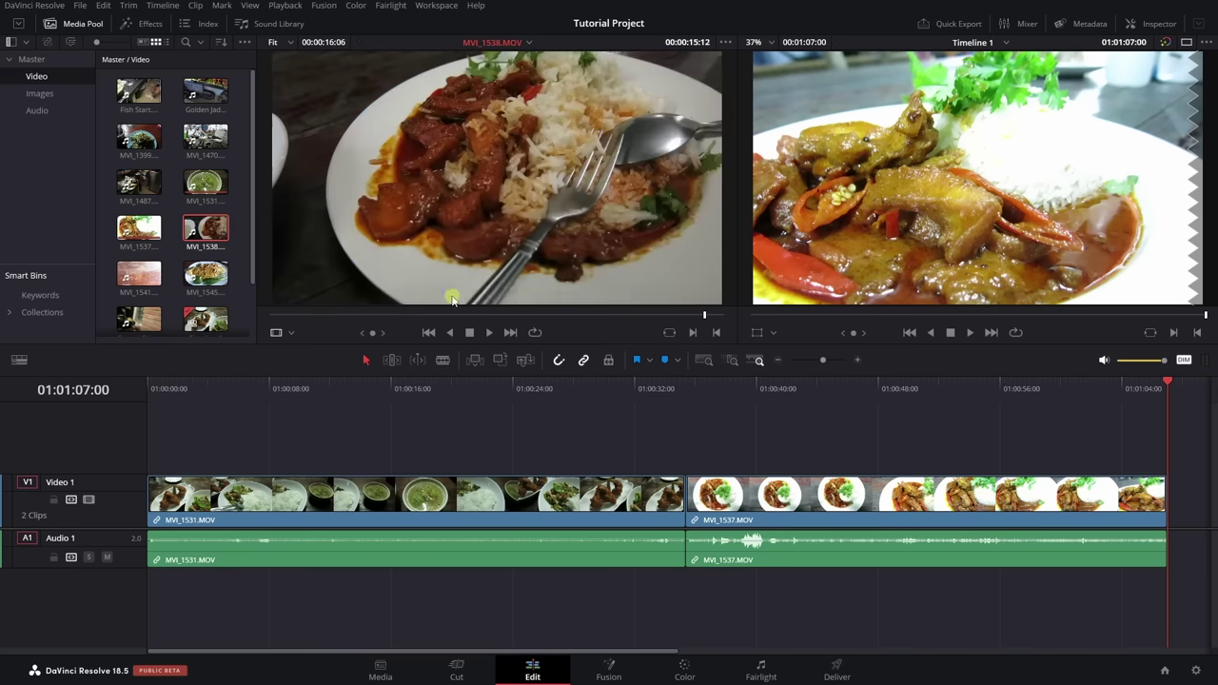
{"action": "left_click", "coordinate": [427, 332]}
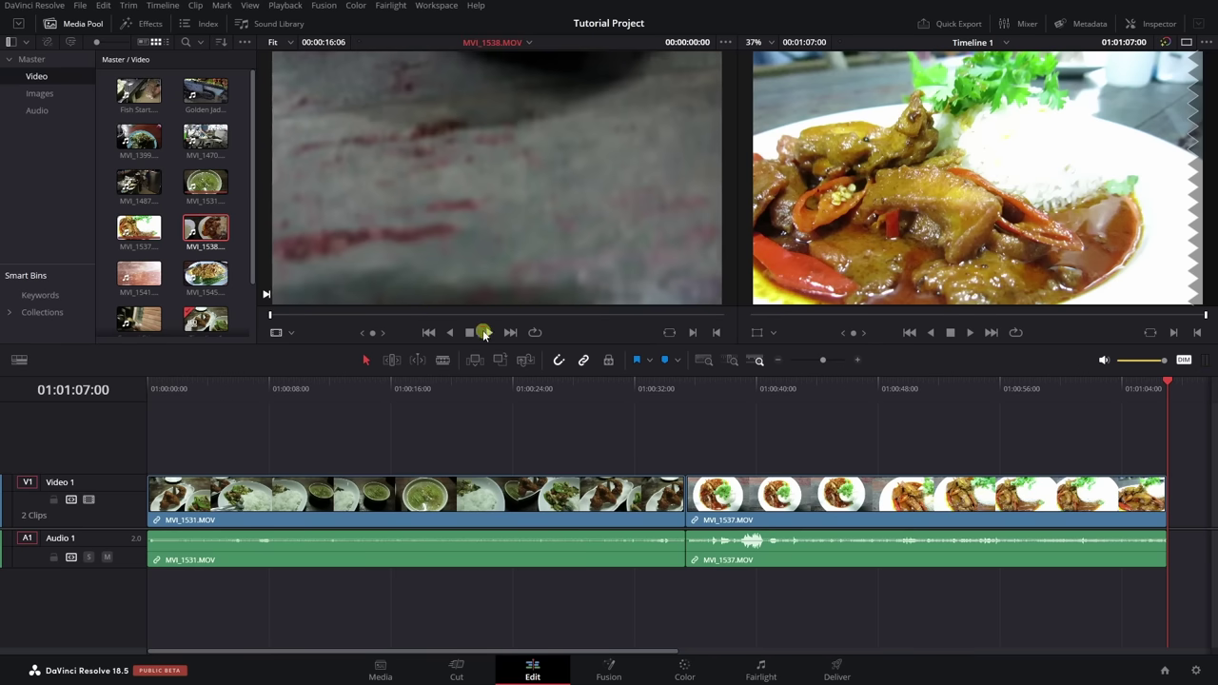
{"action": "left_click", "coordinate": [484, 332]}
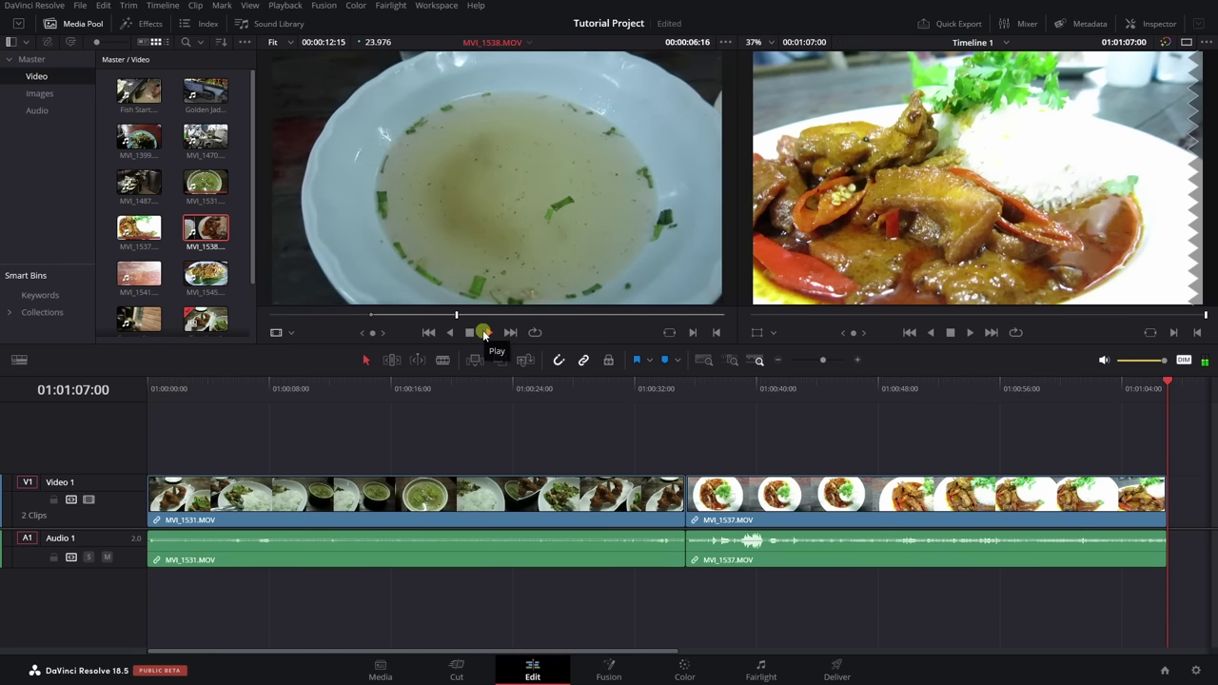
{"action": "key", "text": "o"}
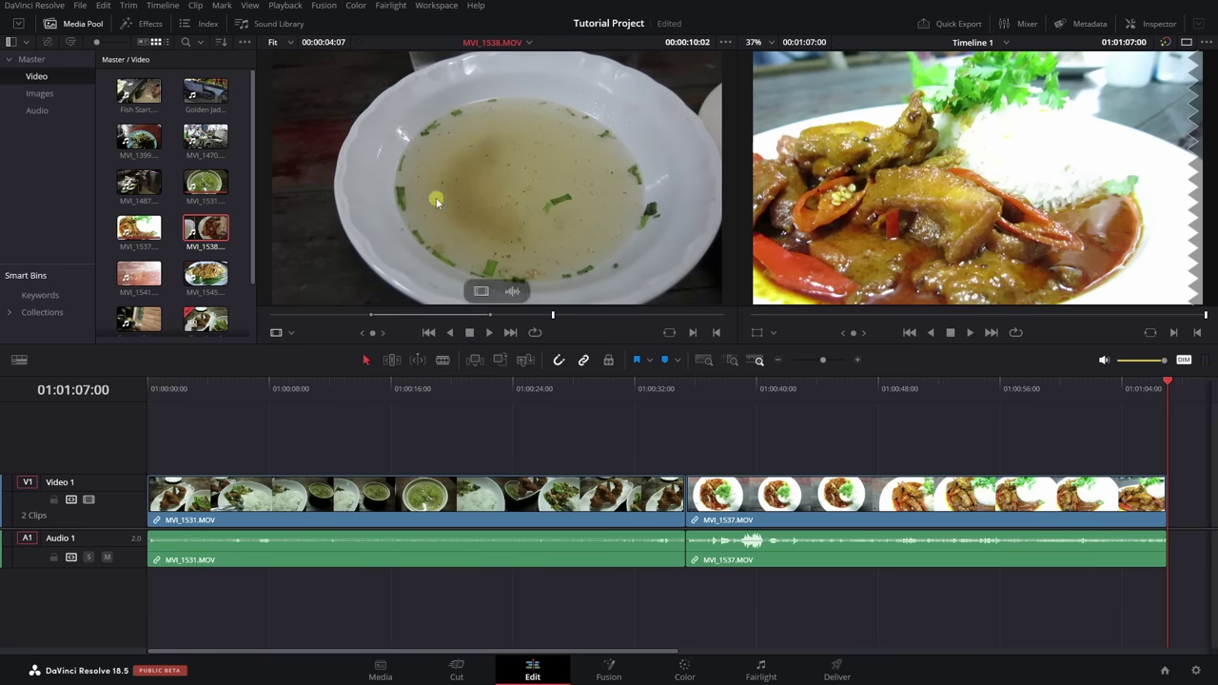
{"action": "left_click_drag", "start_coordinate": [437, 202], "coordinate": [1135, 102]}
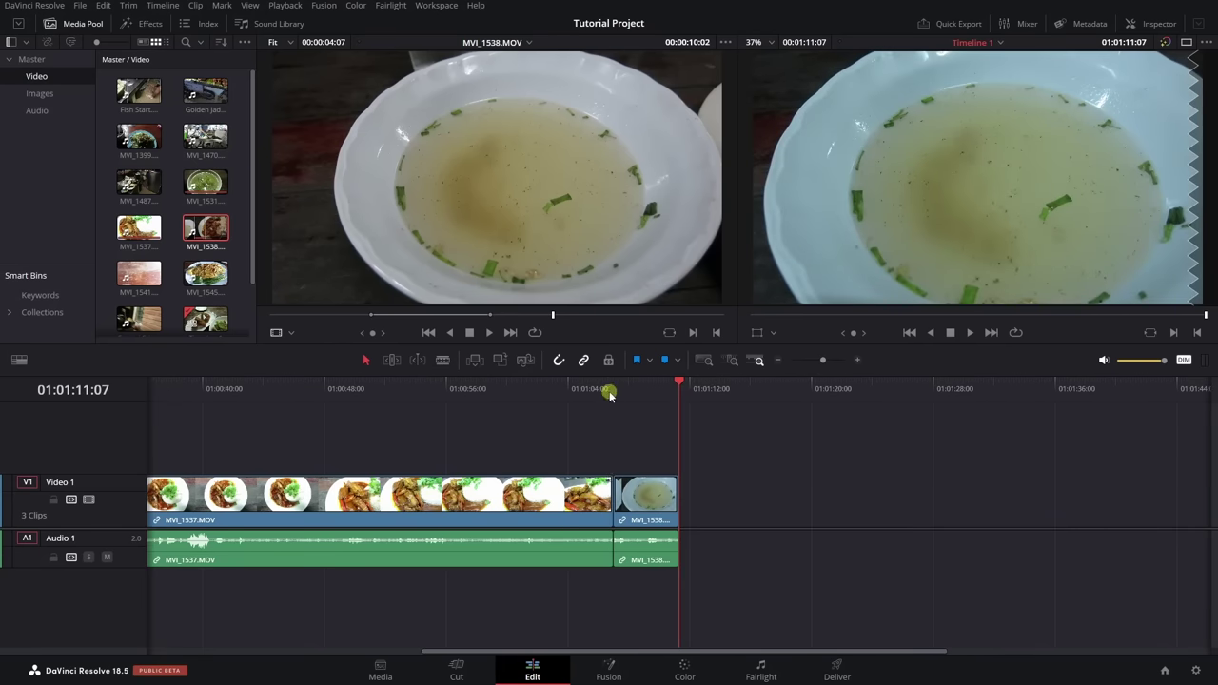
- Play back the MVI_1538.MOV clip on the timeline from its start and turn off audio dimming
{"action": "left_click", "coordinate": [613, 388]}
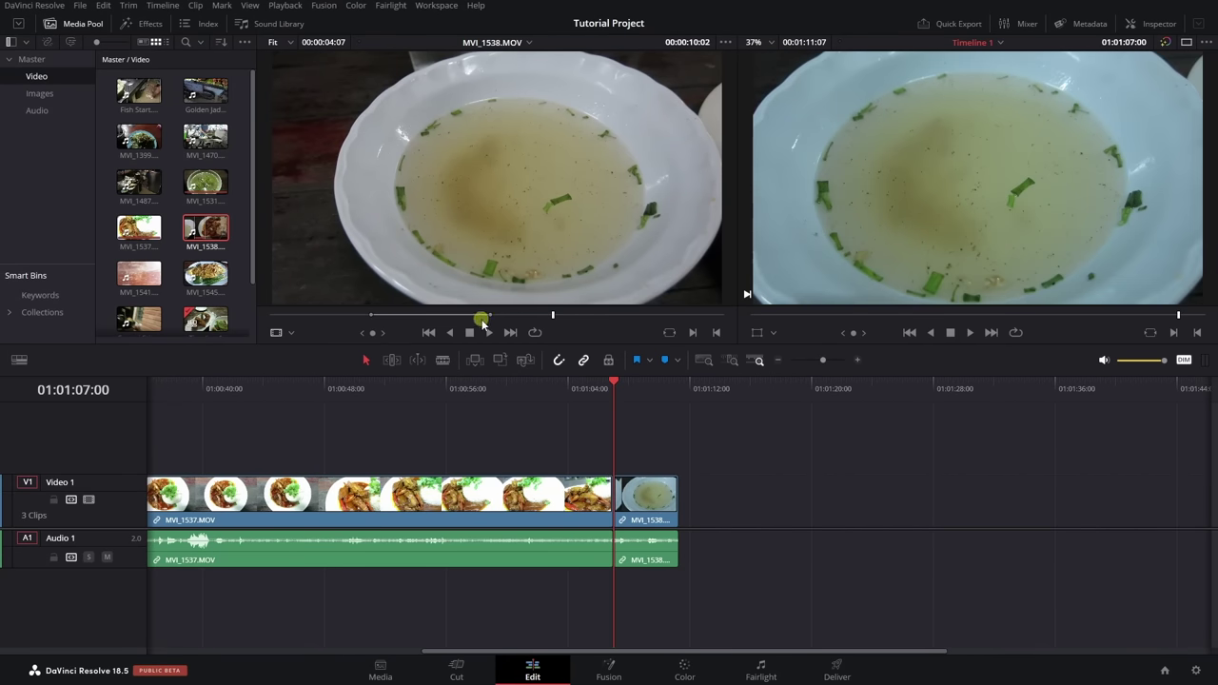
{"action": "key", "text": "space"}
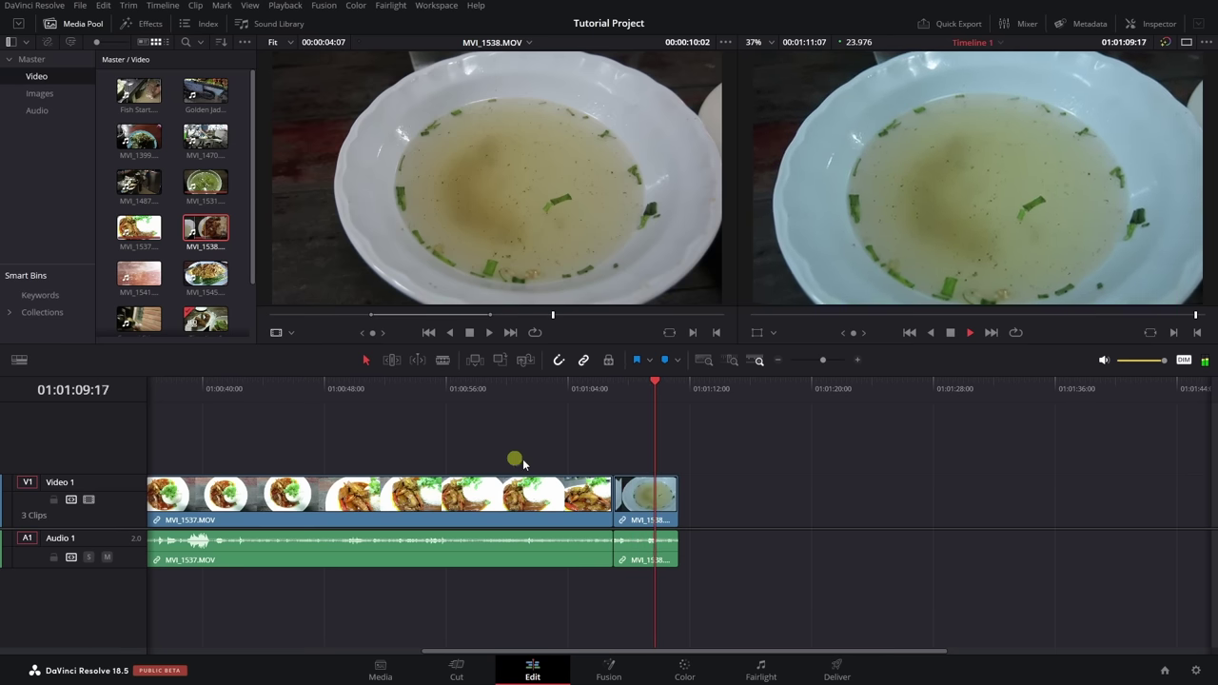
{"action": "left_click", "coordinate": [1184, 360]}
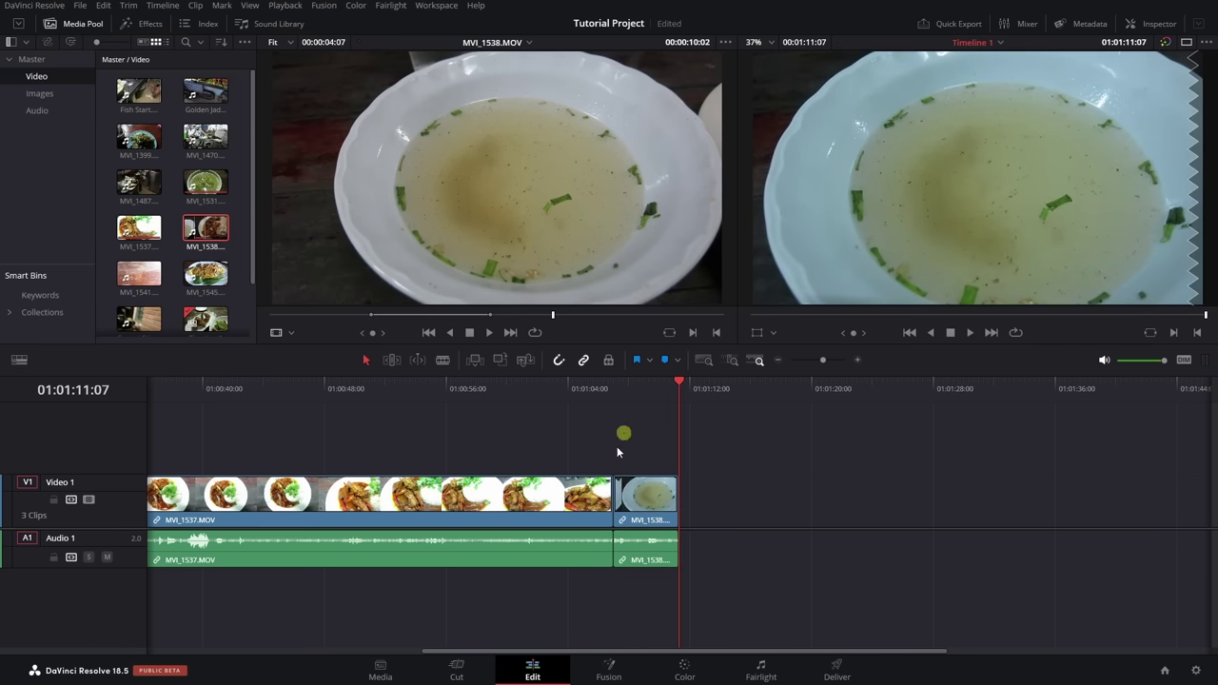
- Move the playhead to 01:01:09:09 within the MVI_1538.MOV clip and overwrite from there with MVI_1541.MOV
{"action": "left_click", "coordinate": [650, 387]}
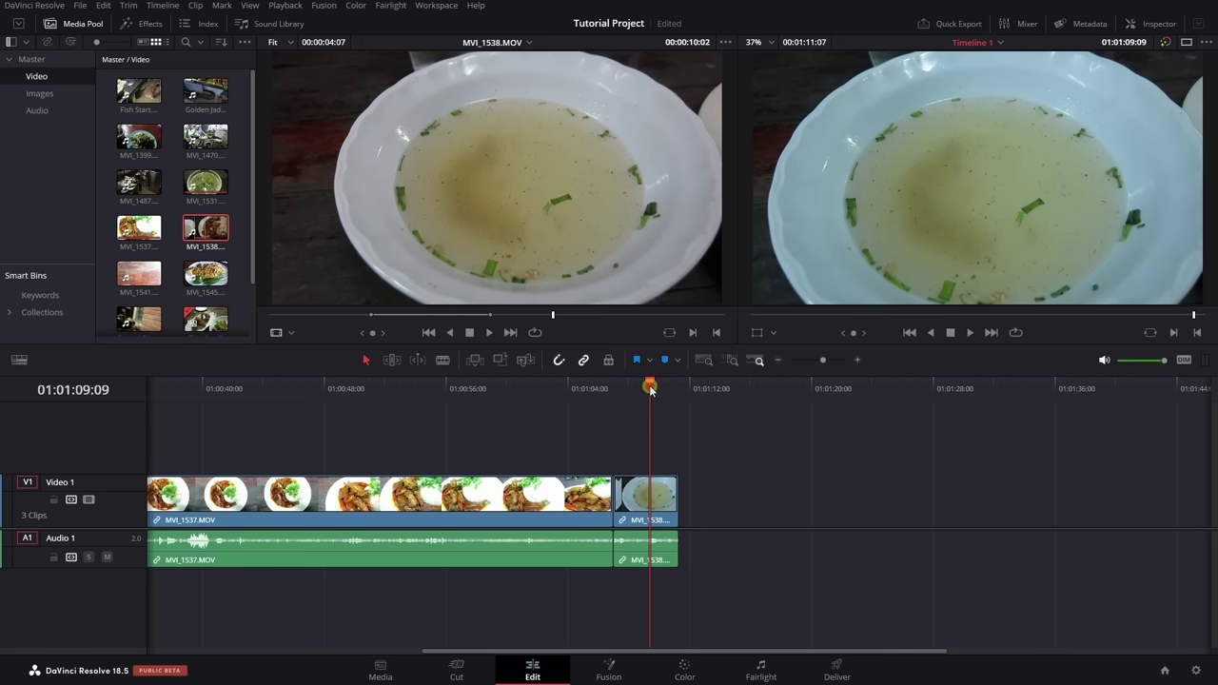
{"action": "left_click", "coordinate": [139, 276]}
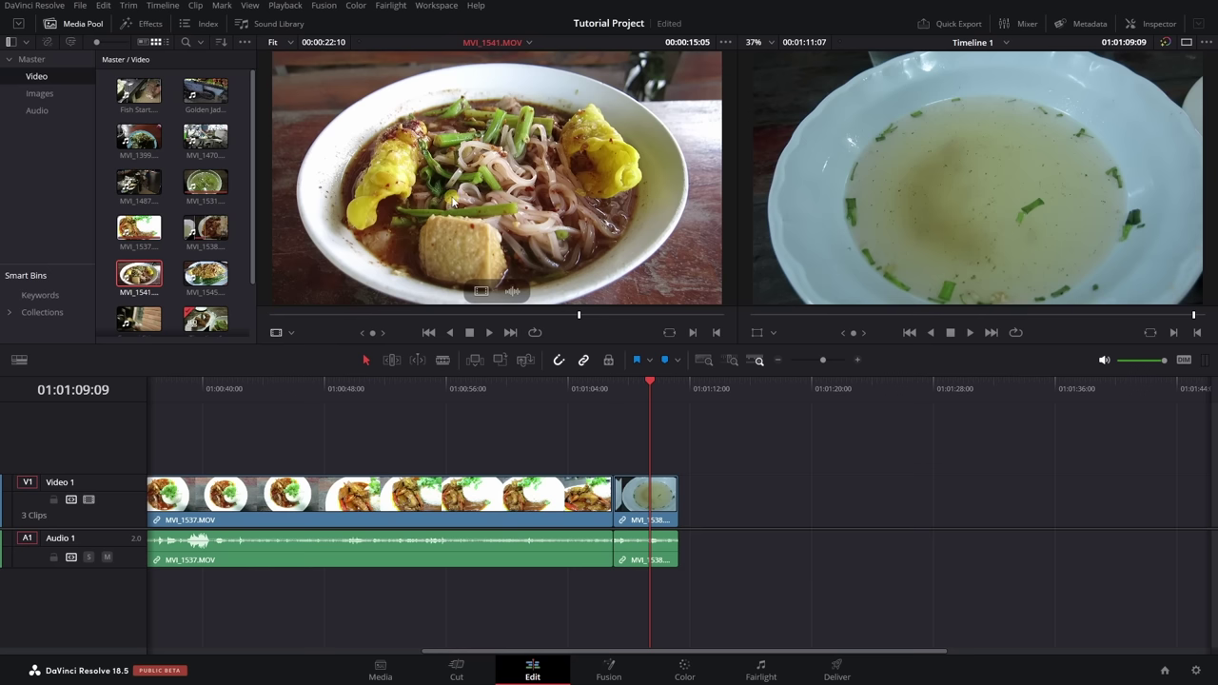
{"action": "left_click_drag", "start_coordinate": [452, 197], "coordinate": [1145, 129]}
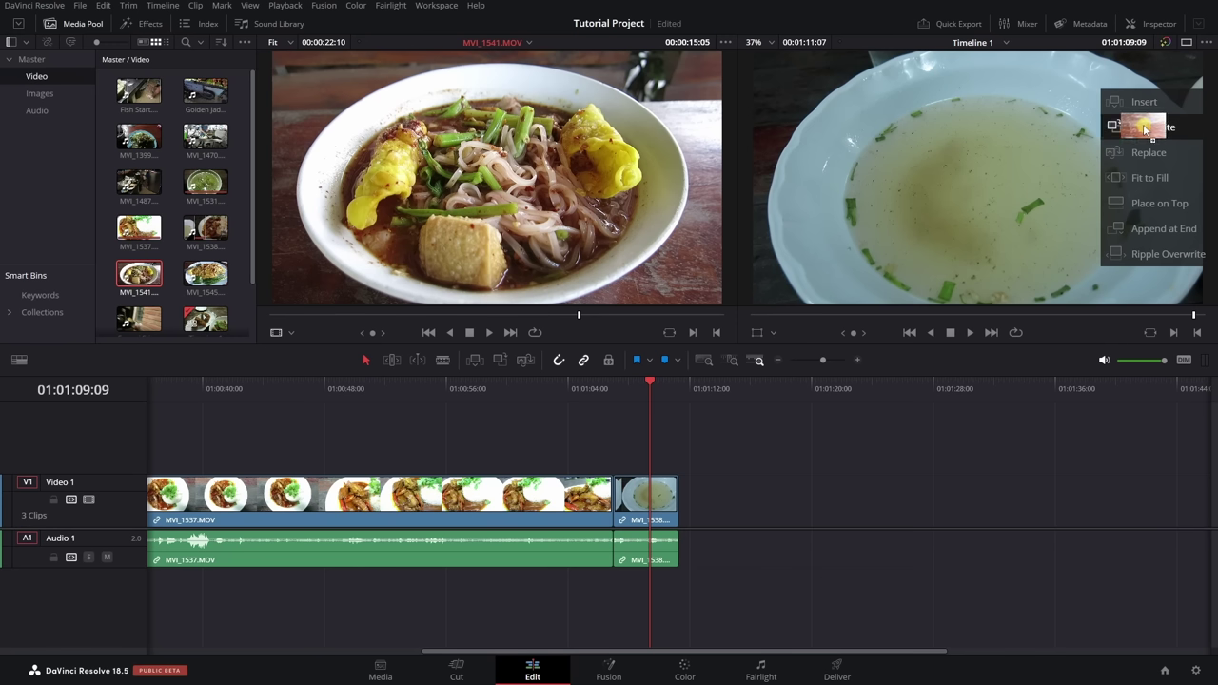
{"action": "left_click_drag", "start_coordinate": [1145, 129], "coordinate": [1145, 129]}
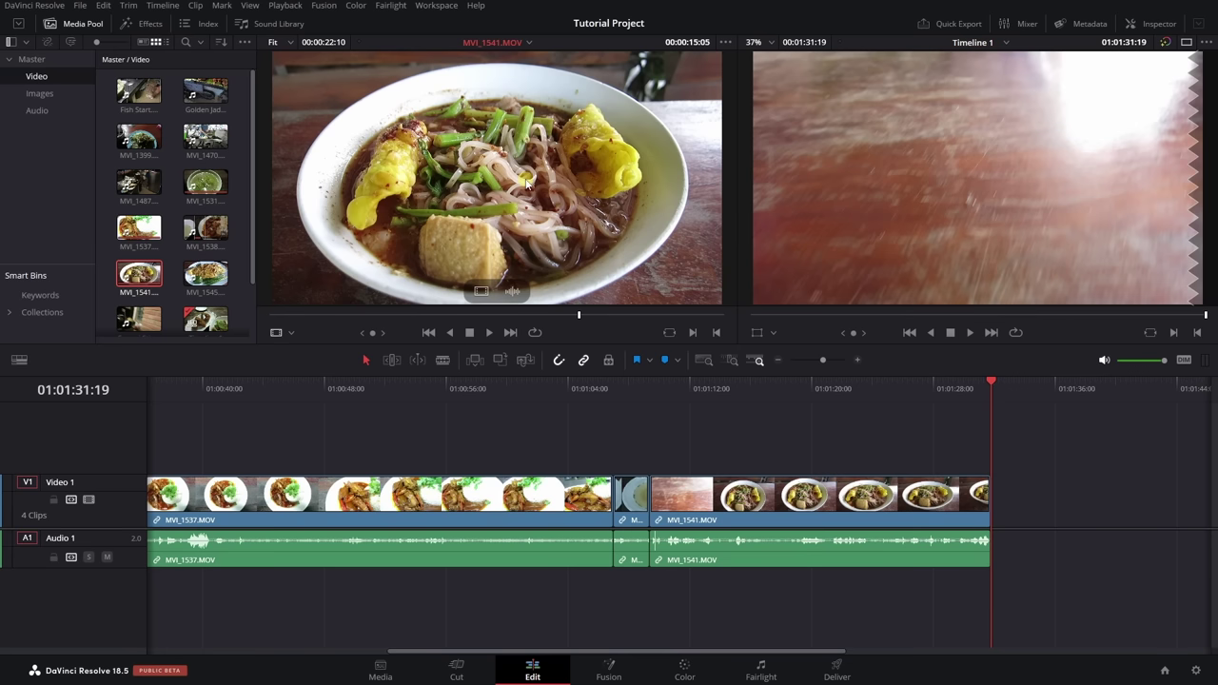
- Load MVI_1545.MOV in the source viewer, try appending only its video to the end of the timeline, and undo the append
{"action": "double_click", "coordinate": [208, 279]}
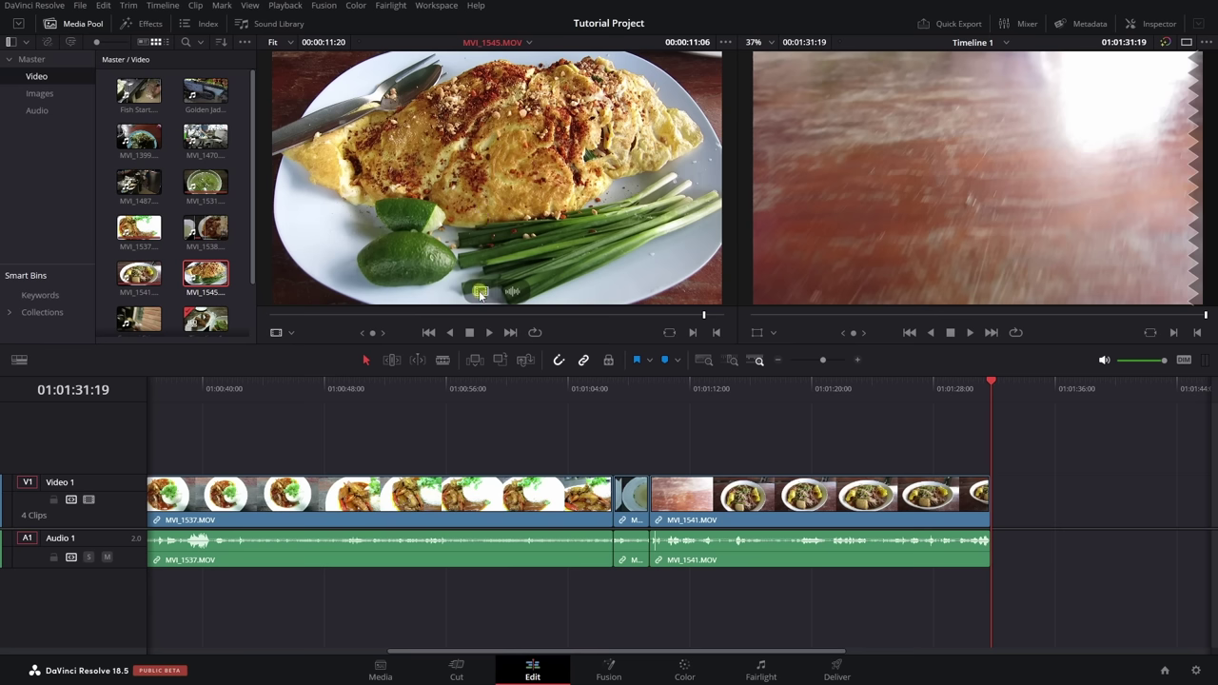
{"action": "left_click_drag", "start_coordinate": [479, 290], "coordinate": [1154, 104]}
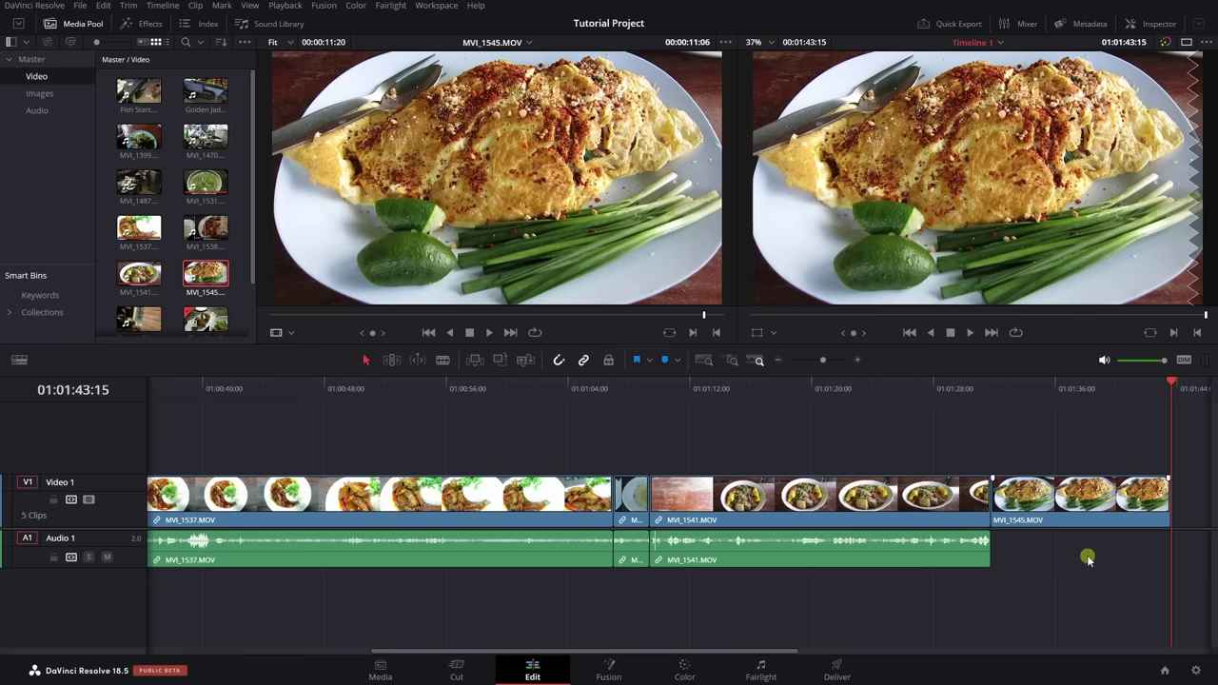
{"action": "key", "text": "ctrl+z"}
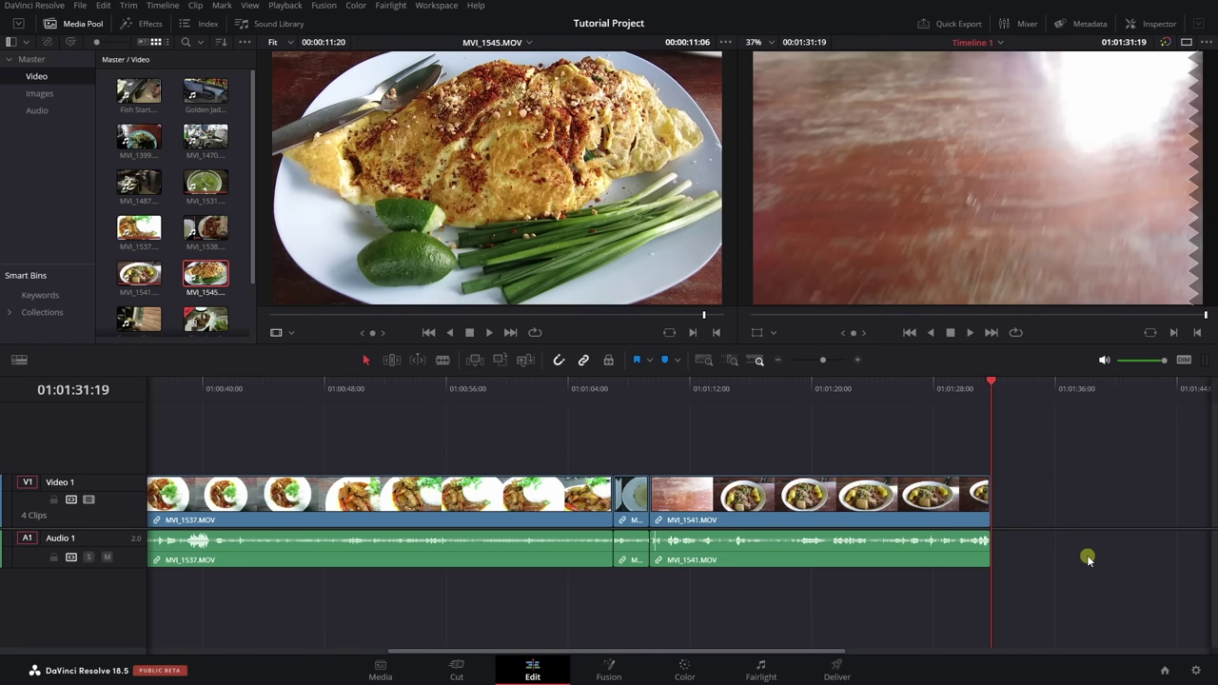
- Place only the video of MVI_1545.MOV on top of MVI_1541.MOV at 01:01:23:11, on a new Video 2 track
{"action": "left_click", "coordinate": [864, 388]}
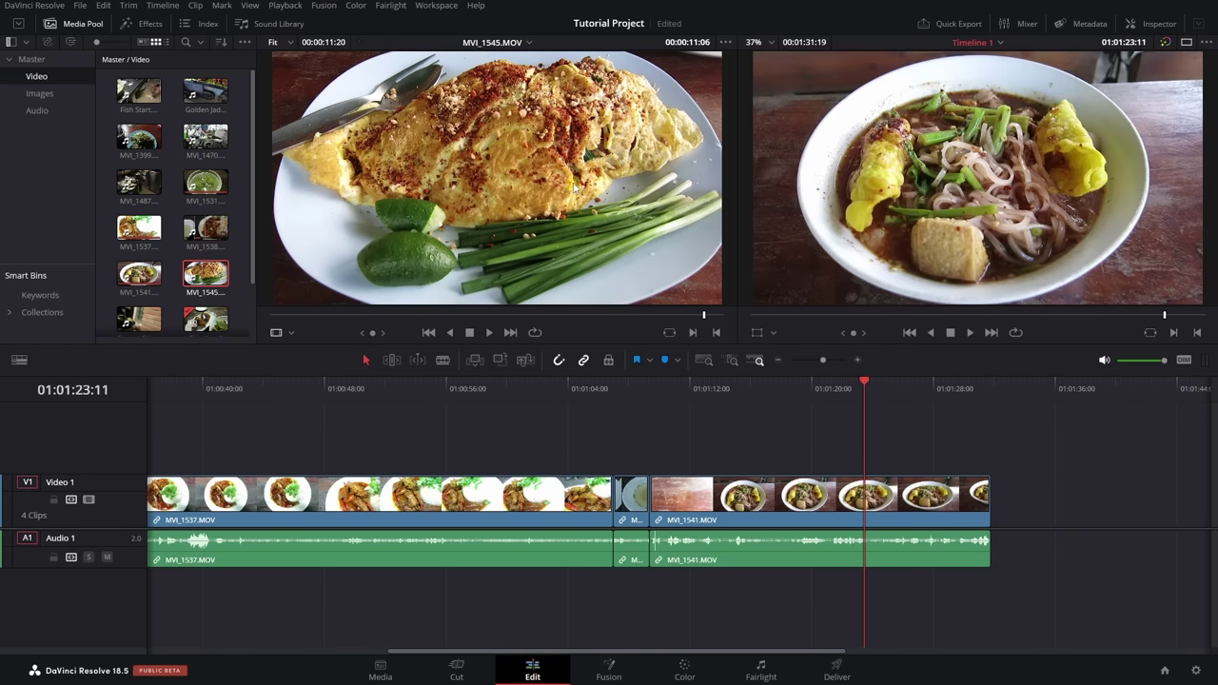
{"action": "mouse_move", "coordinate": [440, 229]}
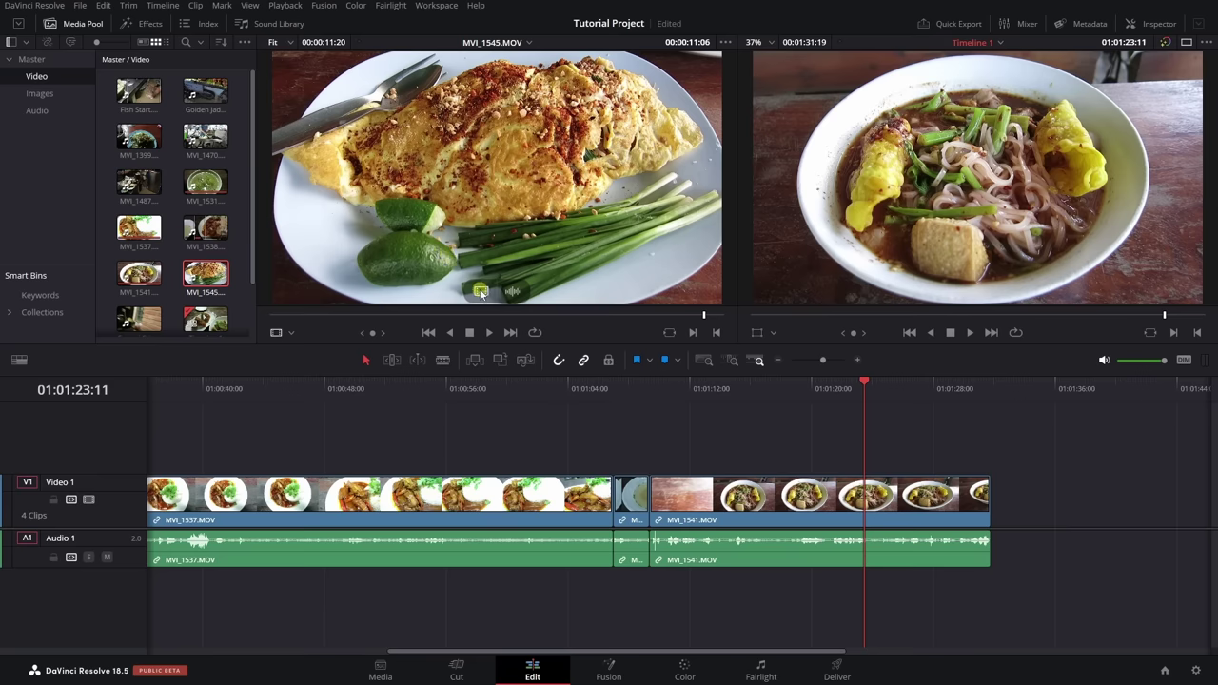
{"action": "left_click_drag", "start_coordinate": [479, 288], "coordinate": [1149, 205]}
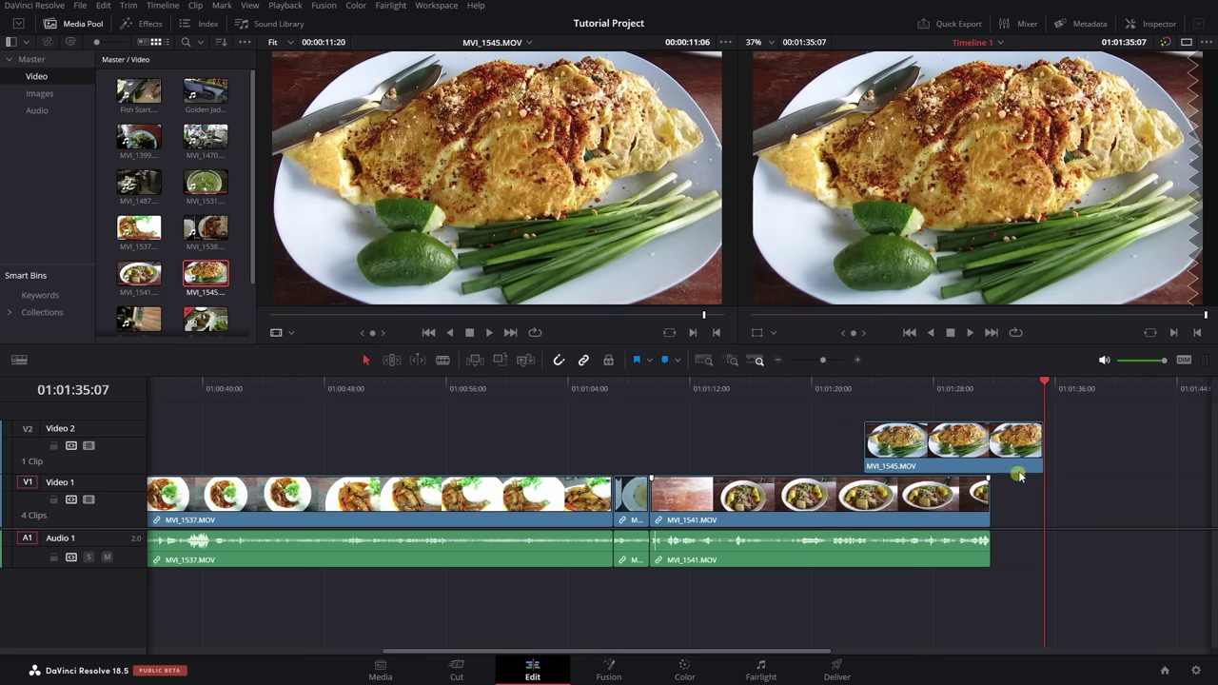
- Trim the end of the MVI_1545.MOV clip on Video 2 to about 01:01:28 and play back the timeline from 01:01:21:01
{"action": "mouse_move", "coordinate": [1042, 447]}
{"action": "left_mouse_down"}
{"action": "mouse_move", "coordinate": [923, 456]}
{"action": "mouse_move", "coordinate": [1042, 448]}
{"action": "left_mouse_up"}
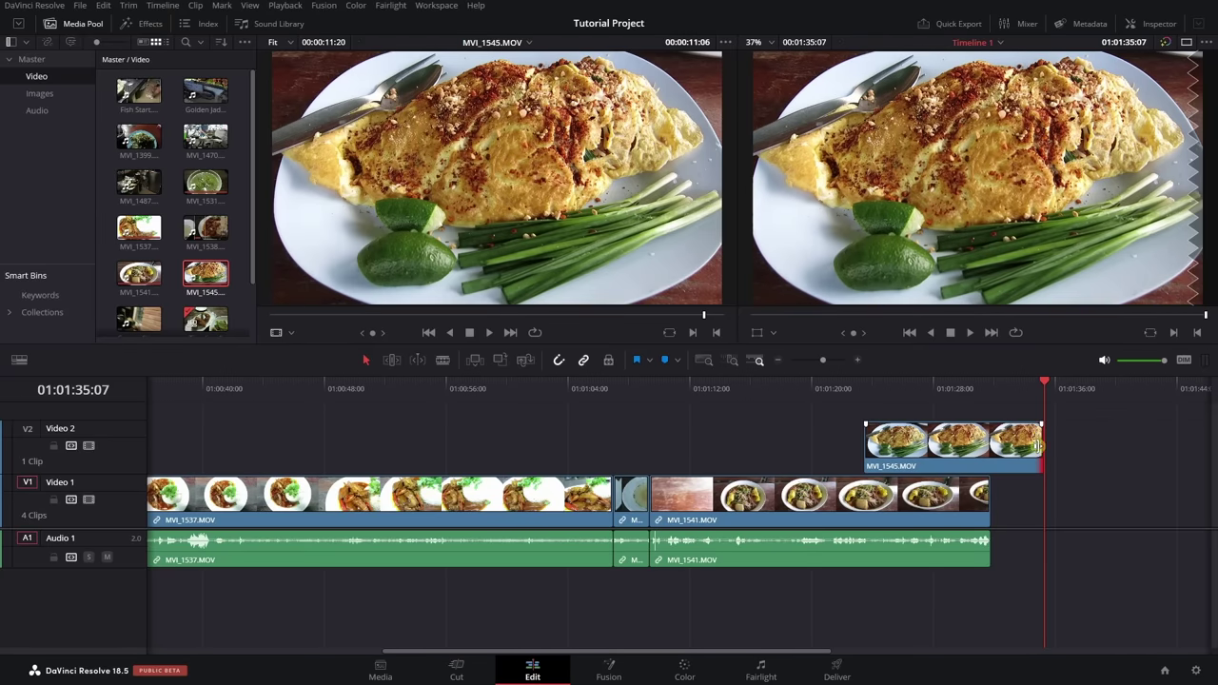
{"action": "left_click_drag", "start_coordinate": [1038, 446], "coordinate": [937, 447]}
{"action": "left_click", "coordinate": [827, 387]}
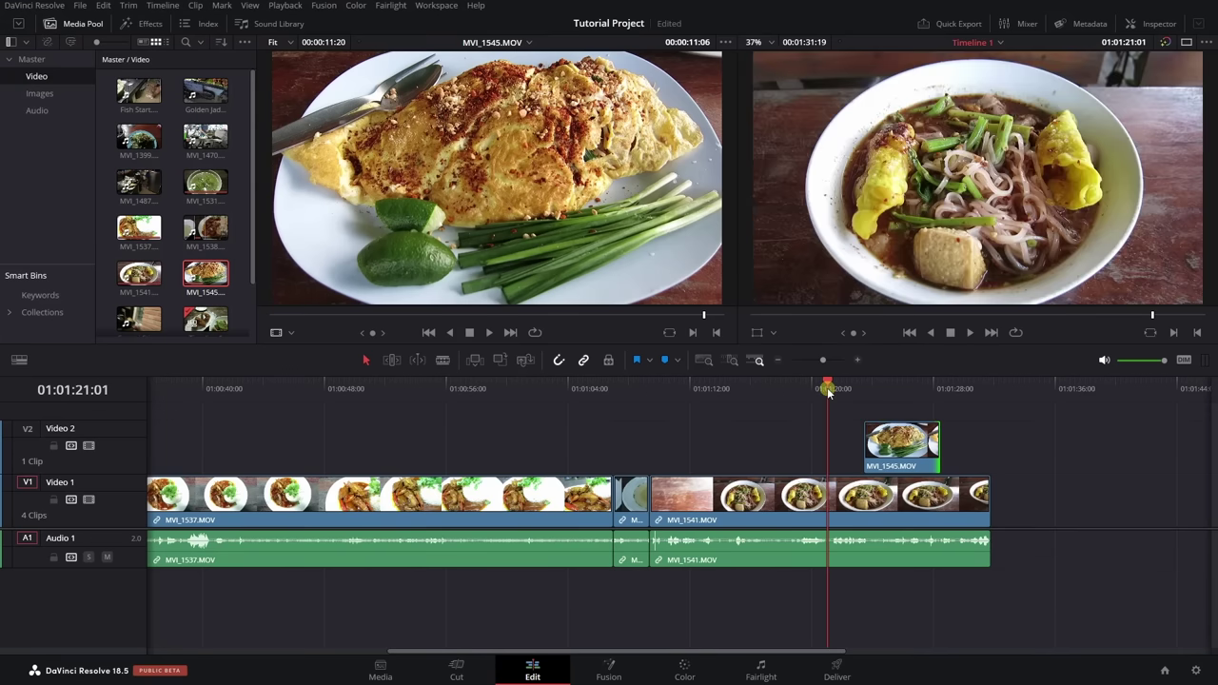
{"action": "key", "text": "space"}
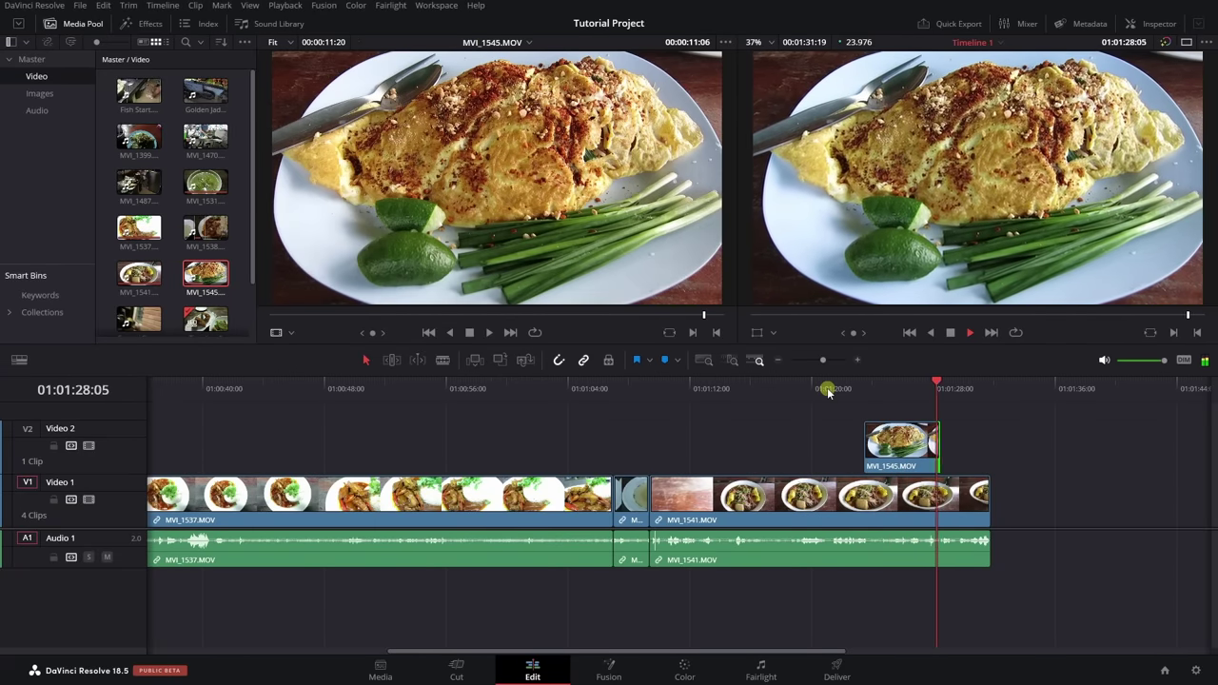
{"action": "key", "text": "space"}
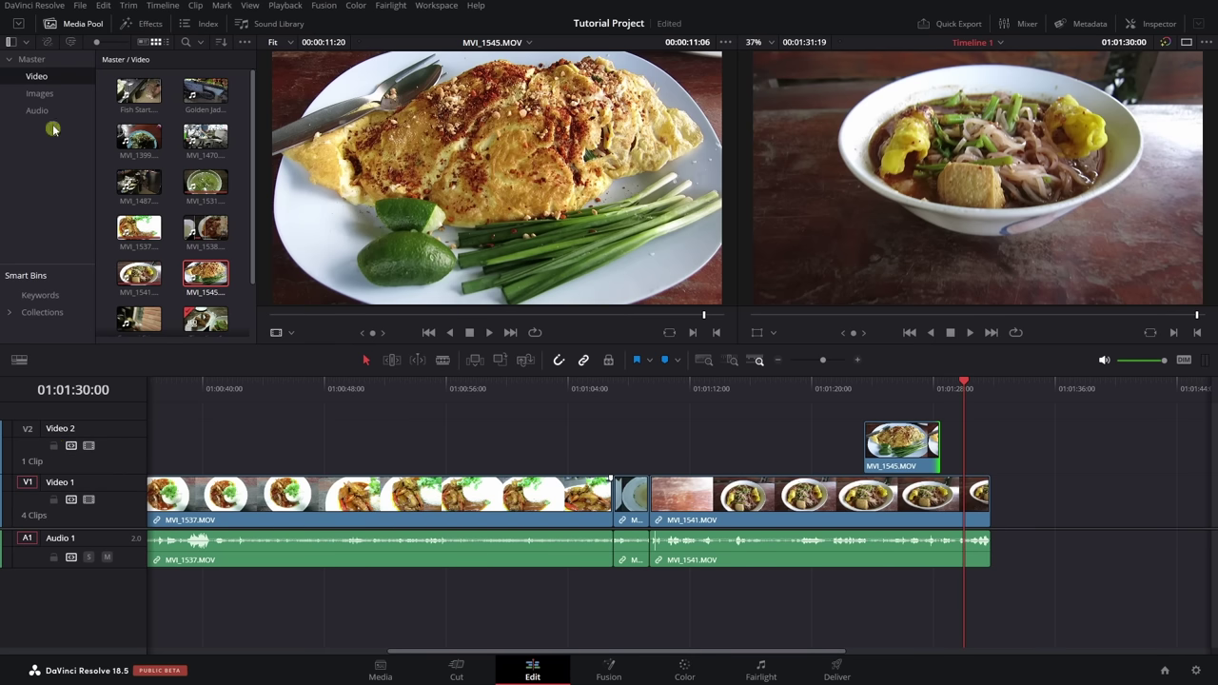
- Place food shot_1.1.2.jpg and food shot_1.1.5.jpg from the Images bin back to back on Video 2, starting where MVI_1541.MOV ends
{"action": "left_click", "coordinate": [38, 94]}
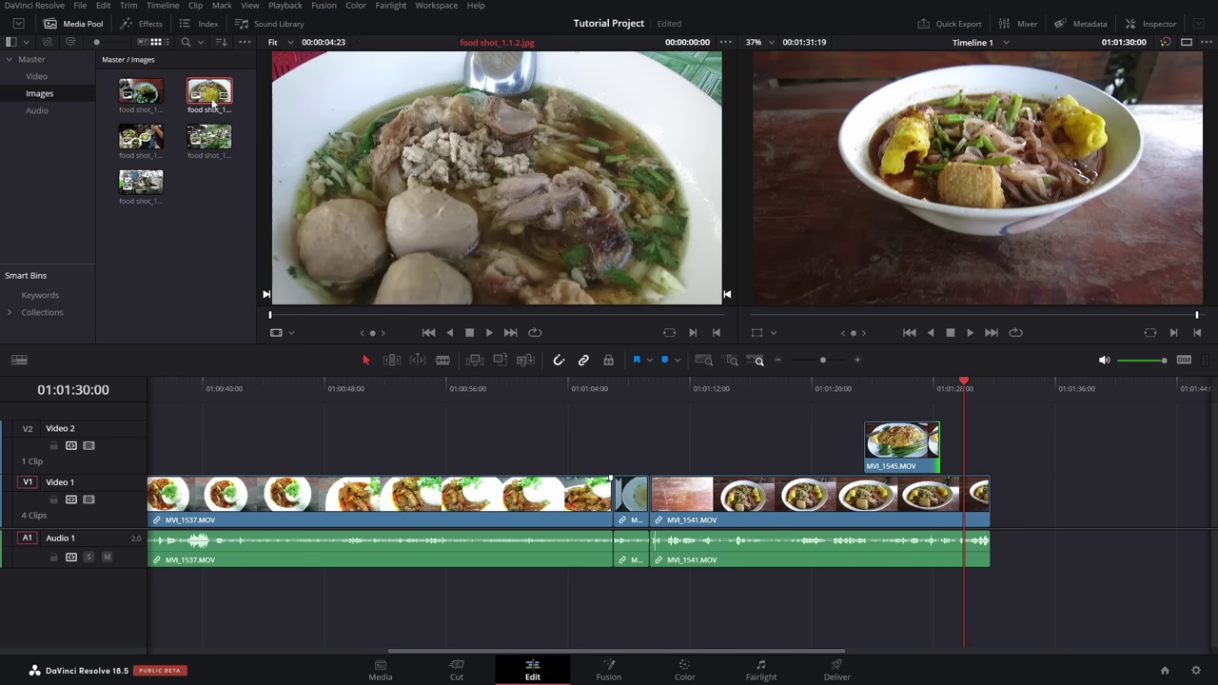
{"action": "left_click_drag", "start_coordinate": [209, 90], "coordinate": [997, 457]}
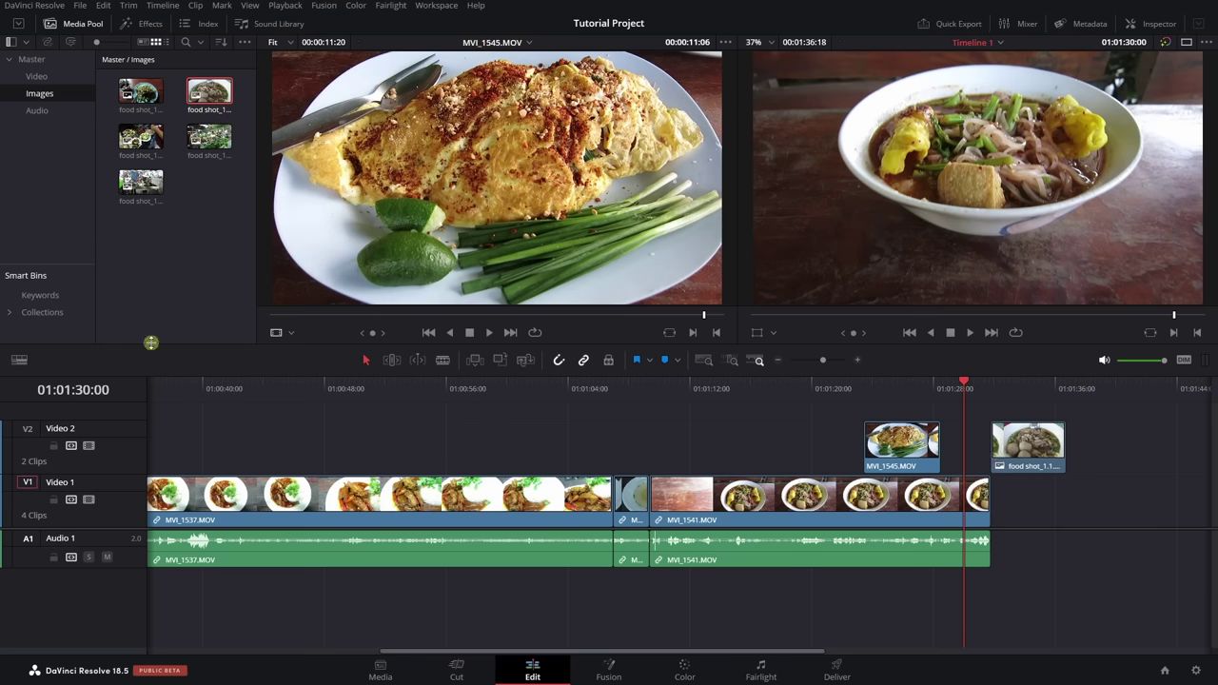
{"action": "left_click_drag", "start_coordinate": [141, 183], "coordinate": [1016, 459]}
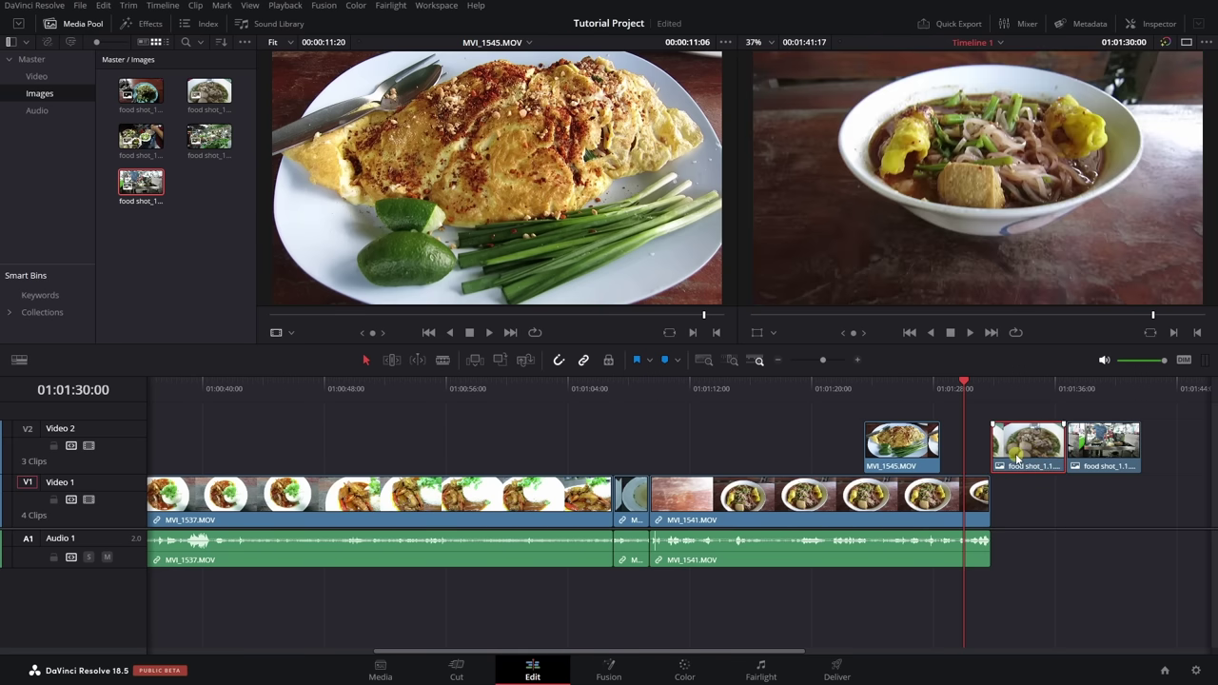
- Disable snapping to move food shot_1.1.5.jpg away freely, and re-enable it to snap the clip back against food shot_1.1.2.jpg
{"action": "left_click", "coordinate": [555, 361]}
{"action": "left_click", "coordinate": [567, 363]}
{"action": "left_click", "coordinate": [561, 363]}
{"action": "left_click", "coordinate": [590, 410]}
{"action": "left_click", "coordinate": [558, 360]}
{"action": "left_click_drag", "start_coordinate": [1094, 445], "coordinate": [1119, 458]}
{"action": "left_click", "coordinate": [1079, 460]}
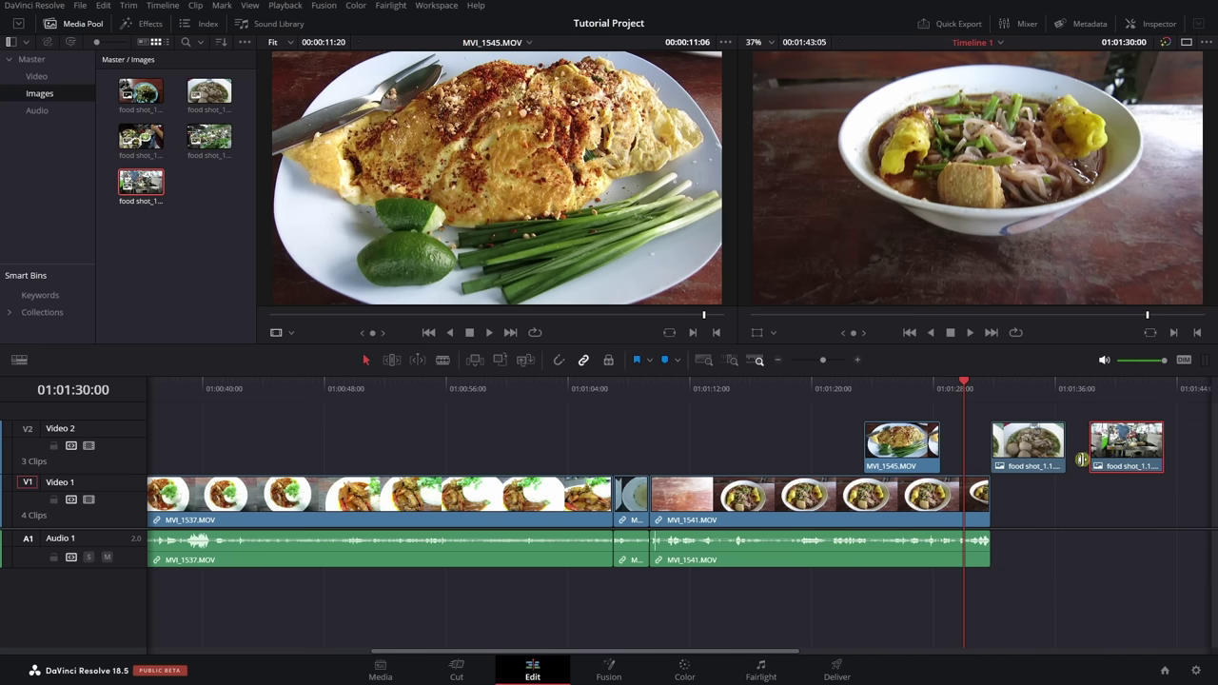
{"action": "left_click_drag", "start_coordinate": [1121, 451], "coordinate": [1100, 453]}
{"action": "left_click", "coordinate": [1048, 496]}
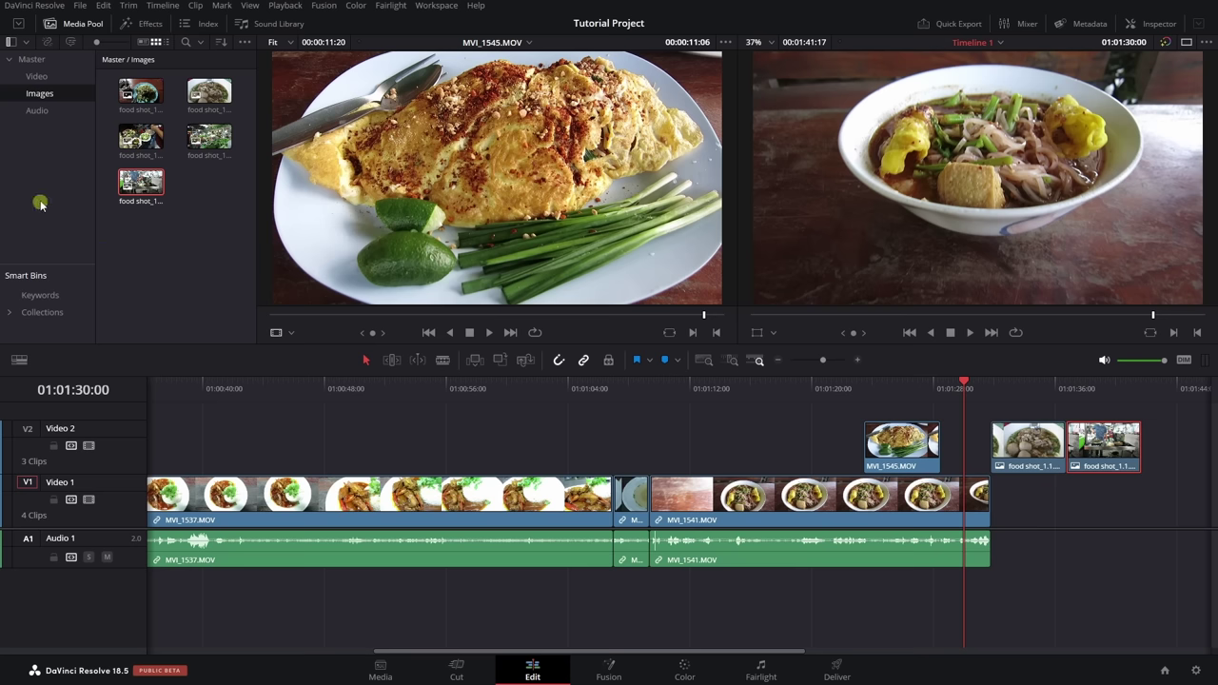
- Add the Anno Domini Beats - Like That.mp3 track from the Audio bin to Audio 2, aligned to the timeline's start
{"action": "left_click", "coordinate": [38, 111]}
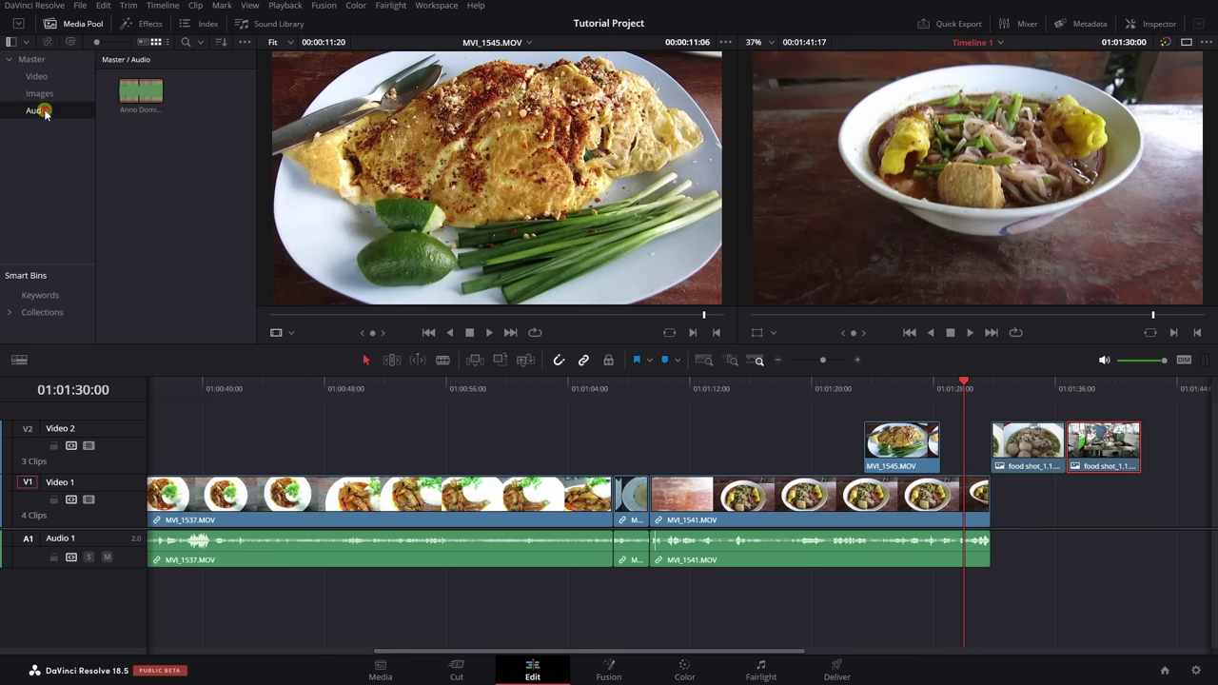
{"action": "left_click", "coordinate": [163, 109]}
{"action": "left_click_drag", "start_coordinate": [146, 131], "coordinate": [142, 593]}
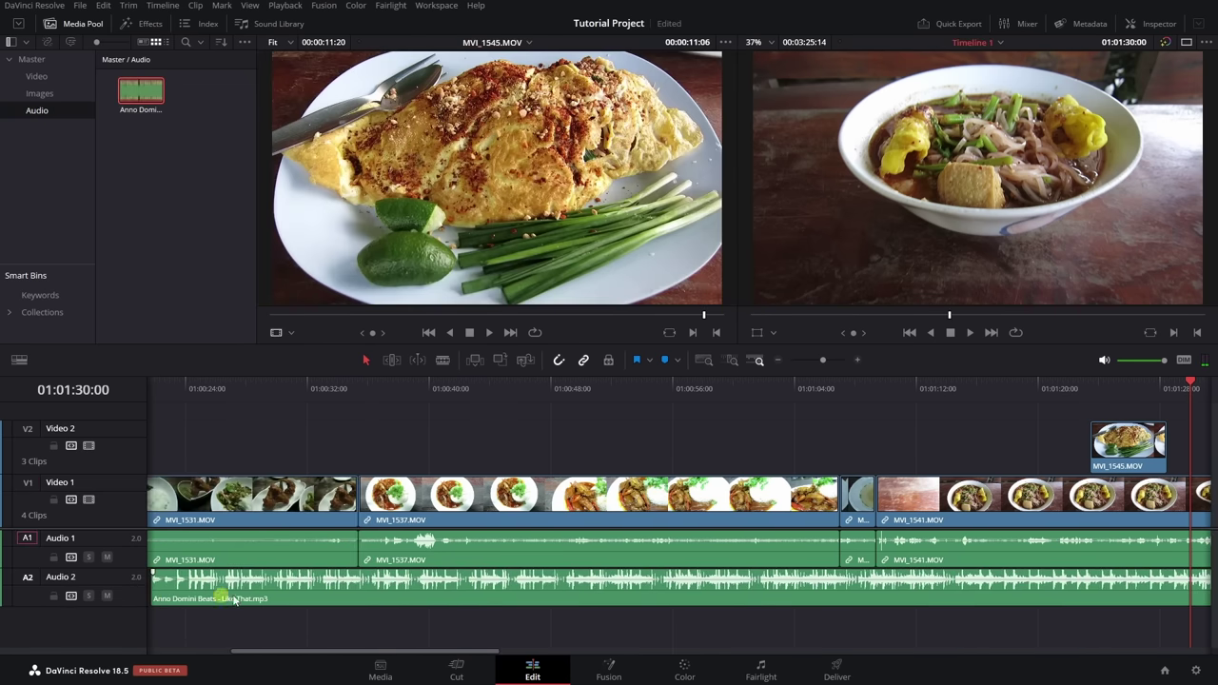
{"action": "left_click_drag", "start_coordinate": [233, 599], "coordinate": [434, 597]}
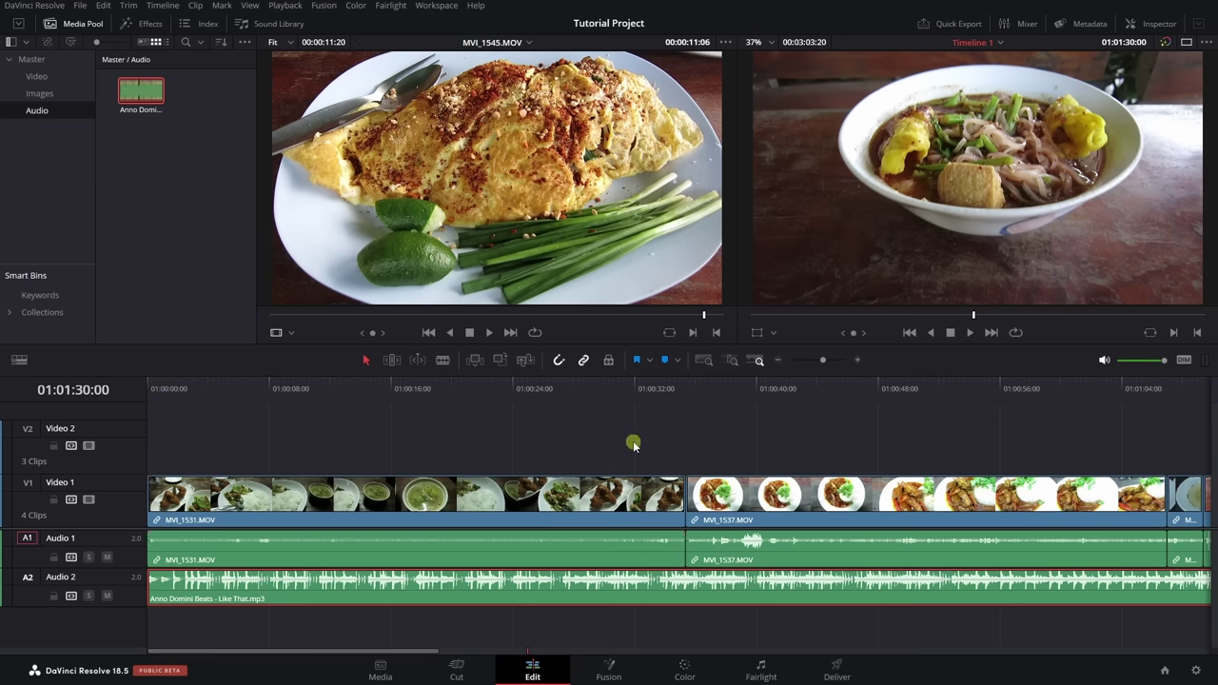
- Zoom the timeline out to see the full music track, and try zooming in and out around the mouse pointer
{"action": "key", "text": "ctrl+minus"}
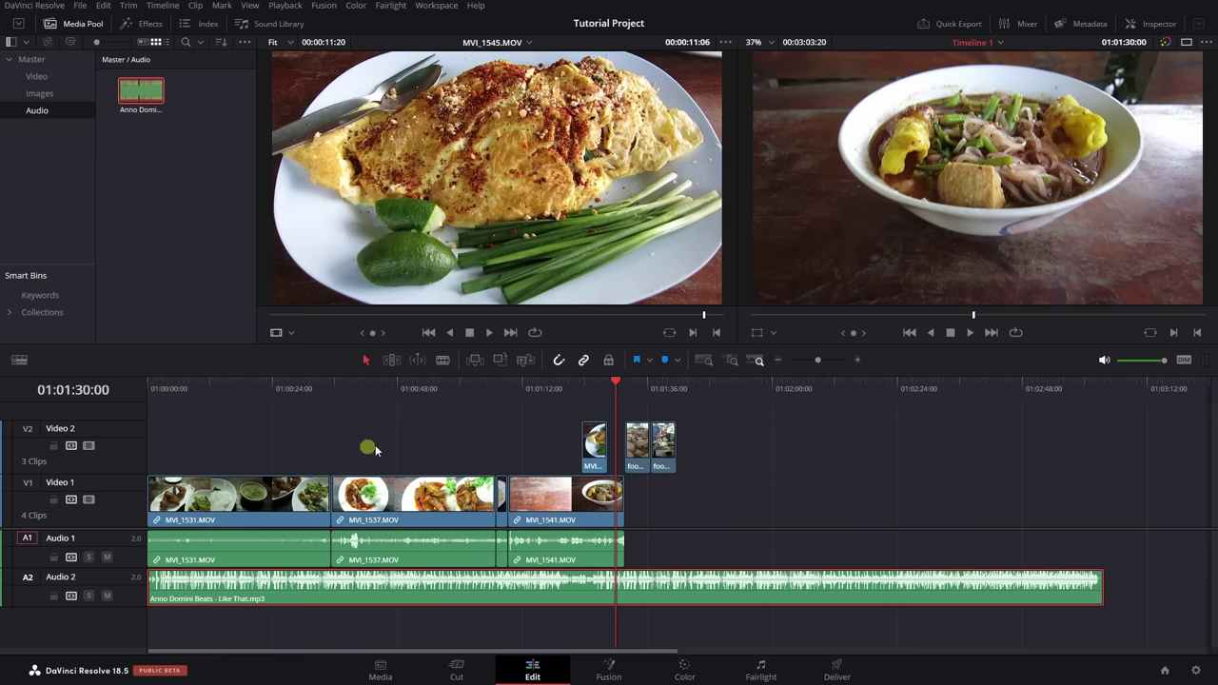
{"action": "scroll", "coordinate": [395, 443], "scroll_direction": "up", "scroll_amount": 6}
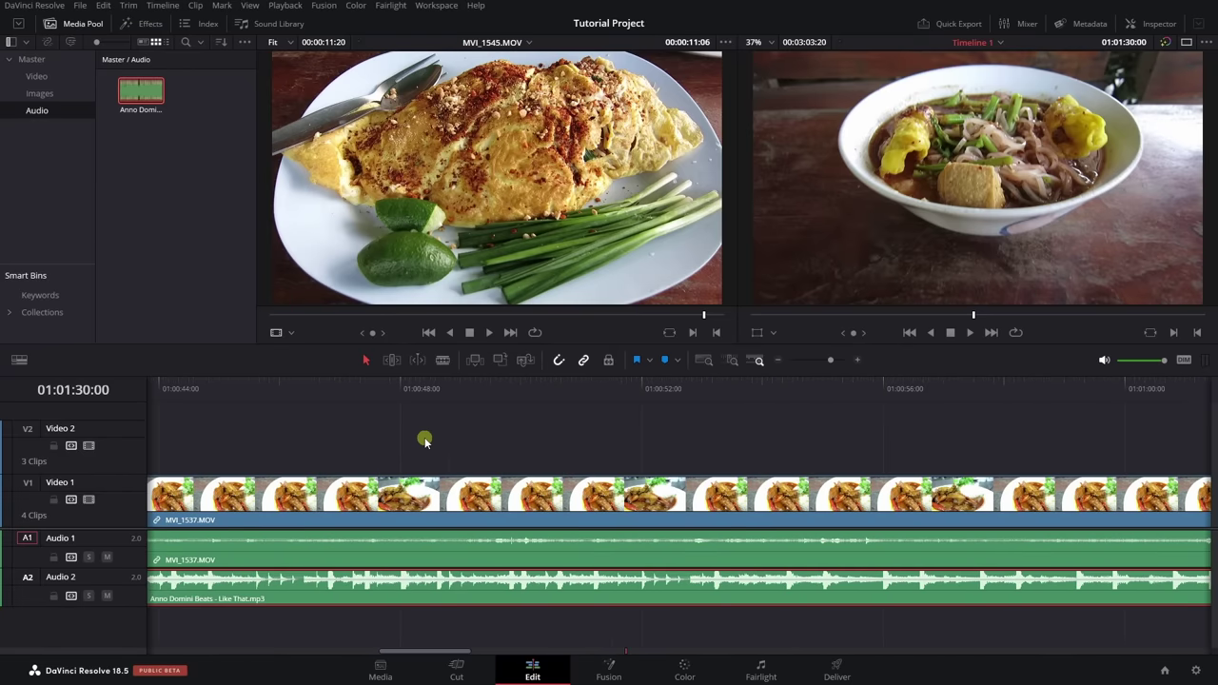
{"action": "scroll", "coordinate": [419, 439], "scroll_direction": "up", "scroll_amount": 2}
{"action": "scroll", "coordinate": [419, 439], "scroll_direction": "up", "scroll_amount": 3}
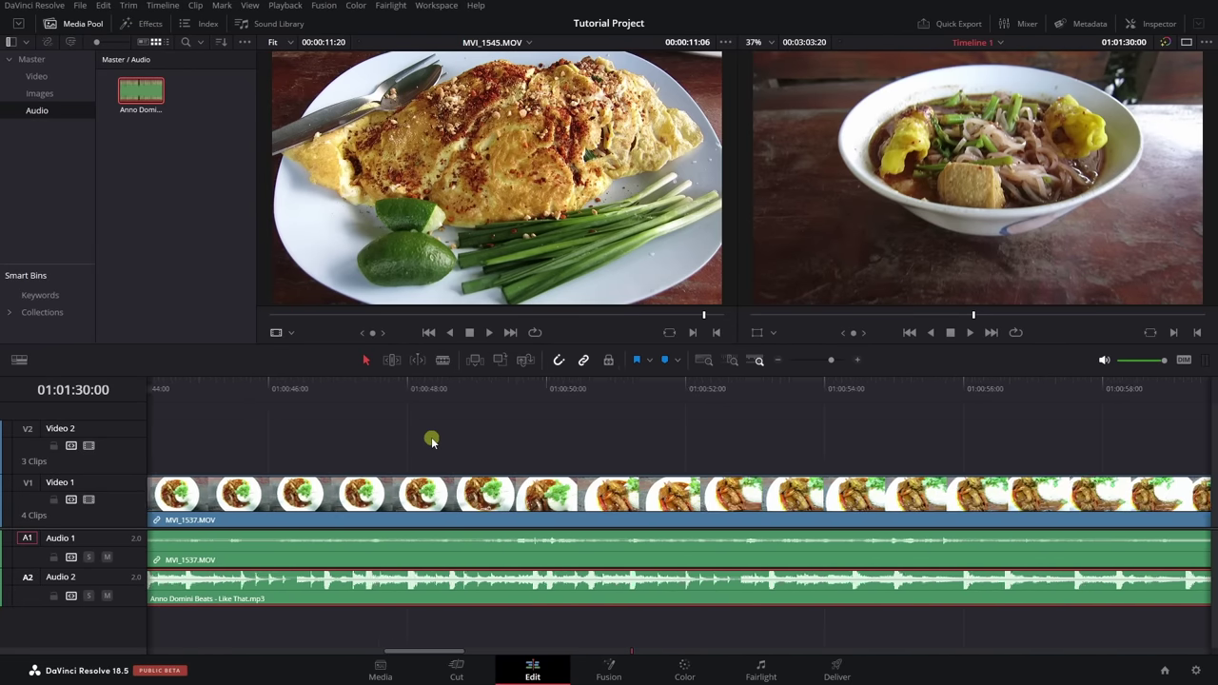
{"action": "scroll", "coordinate": [433, 440], "scroll_direction": "down", "scroll_amount": 10}
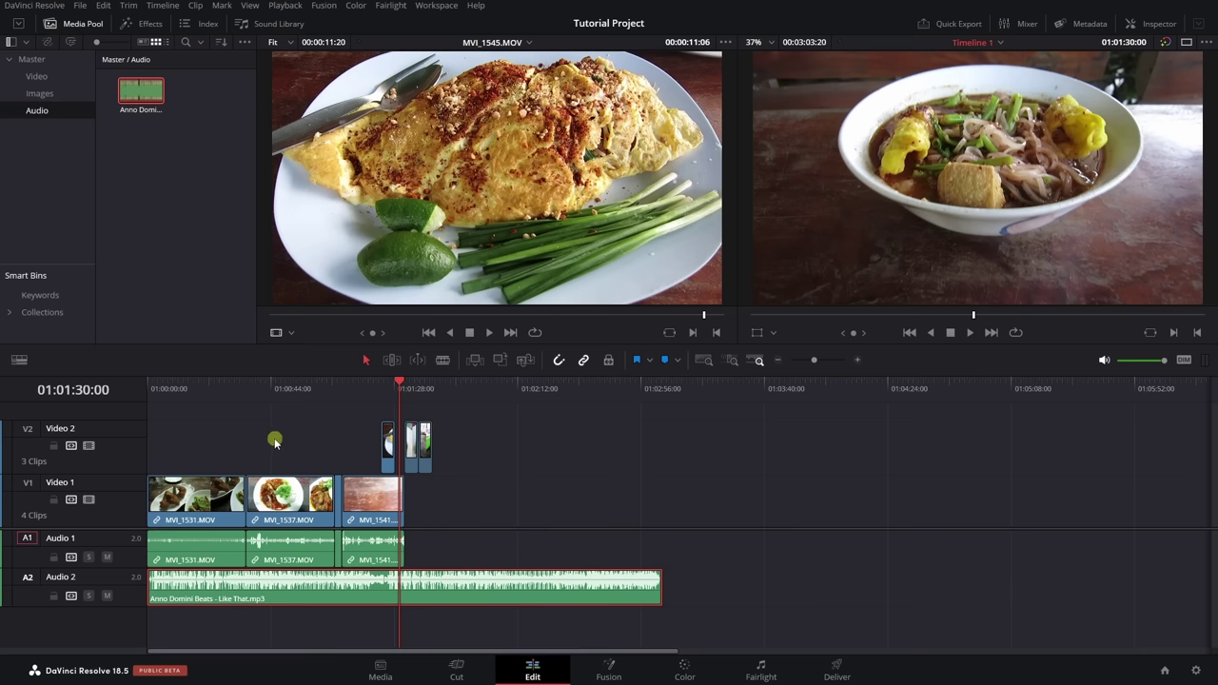
{"action": "scroll", "coordinate": [276, 441], "scroll_direction": "up", "scroll_amount": 3}
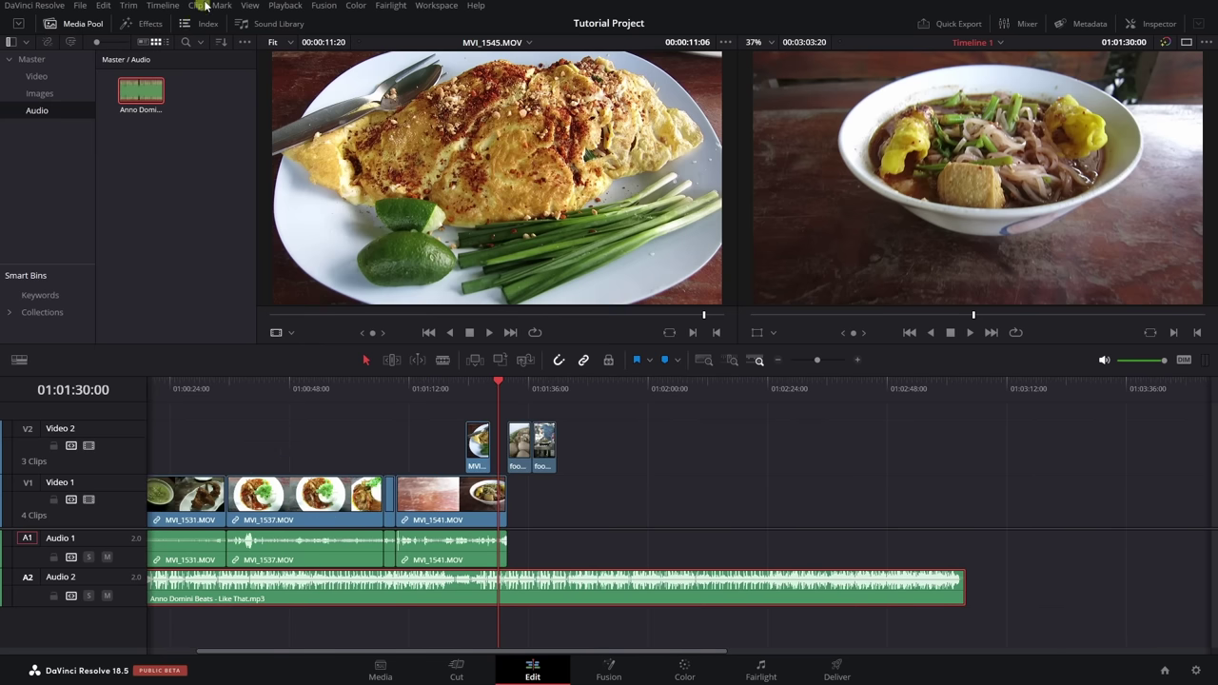
- Disable Zoom Around Mouse Pointer and test zooming the timeline around the playhead
{"action": "left_click", "coordinate": [250, 6]}
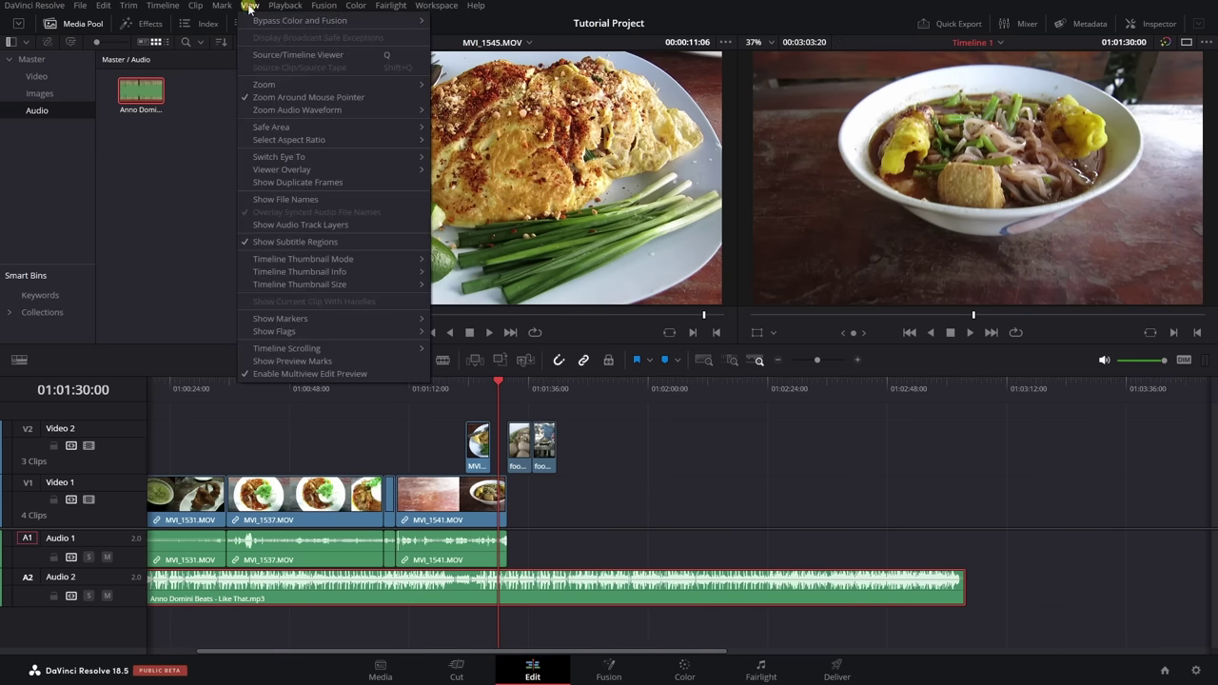
{"action": "left_click", "coordinate": [318, 97]}
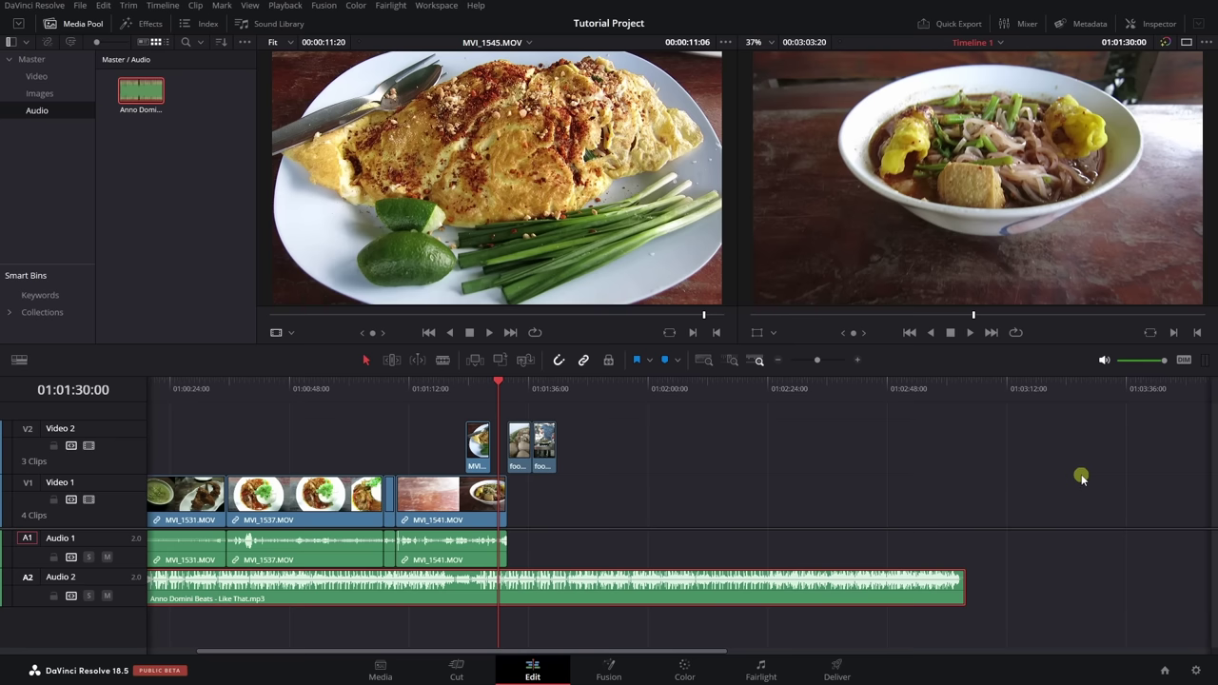
{"action": "scroll", "coordinate": [1081, 477], "scroll_direction": "up", "scroll_amount": 2}
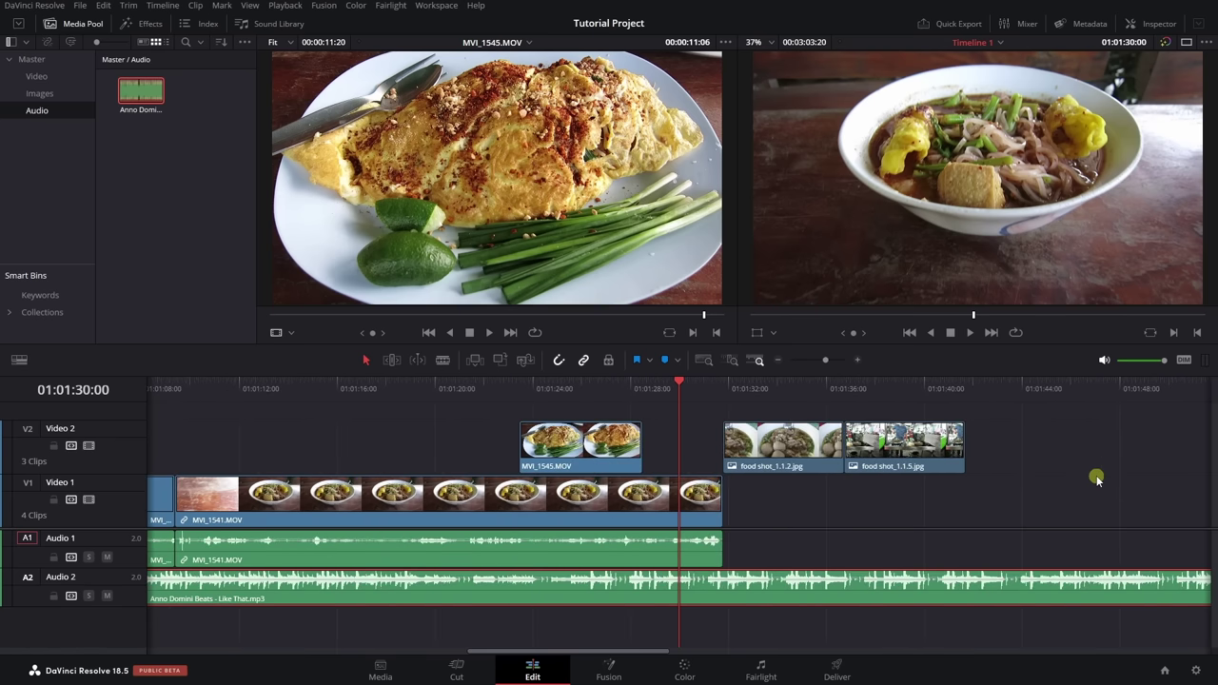
{"action": "scroll", "coordinate": [1096, 478], "scroll_direction": "up", "scroll_amount": 1}
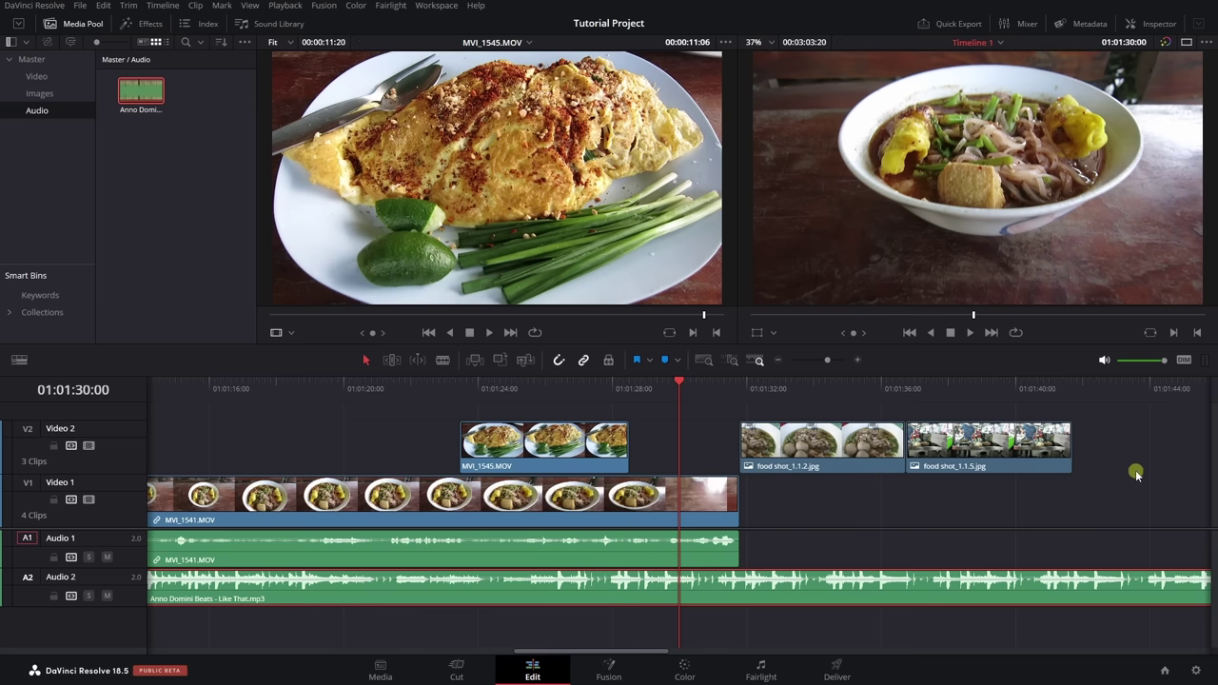
{"action": "scroll", "coordinate": [1138, 471], "scroll_direction": "up", "scroll_amount": 2}
{"action": "scroll", "coordinate": [1148, 460], "scroll_direction": "down", "scroll_amount": 3}
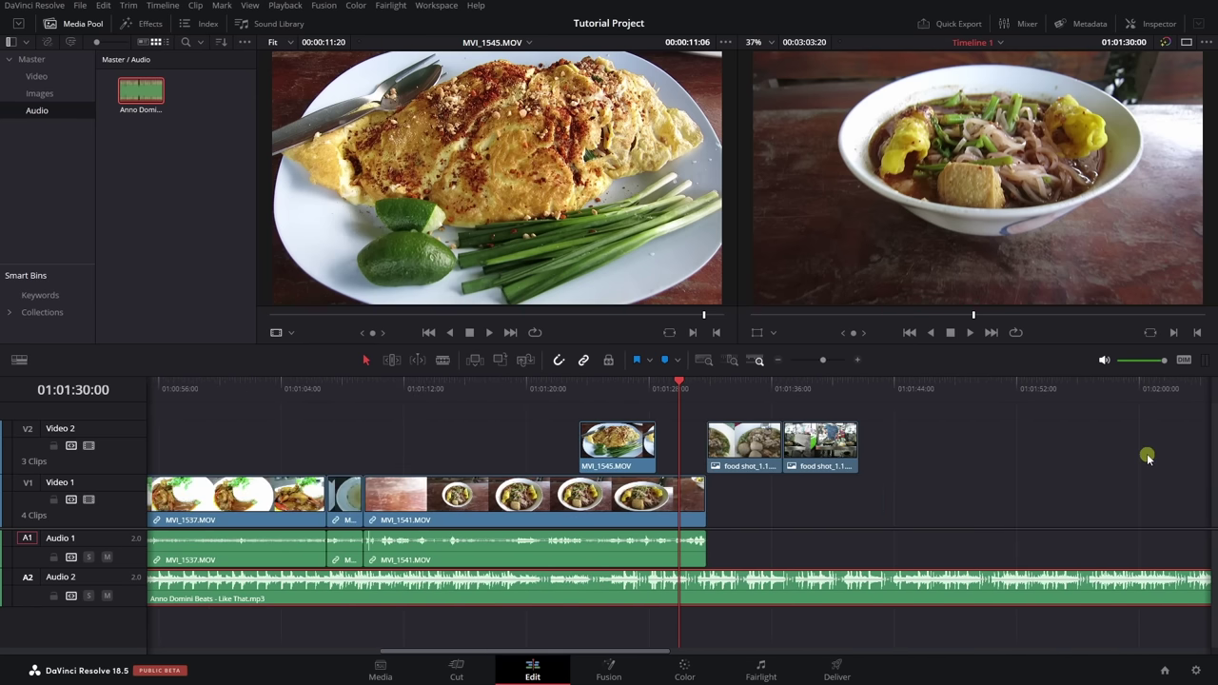
- Re-enable Zoom Around Mouse Pointer and test zooming the timeline in and out around the pointer
{"action": "left_click", "coordinate": [249, 6]}
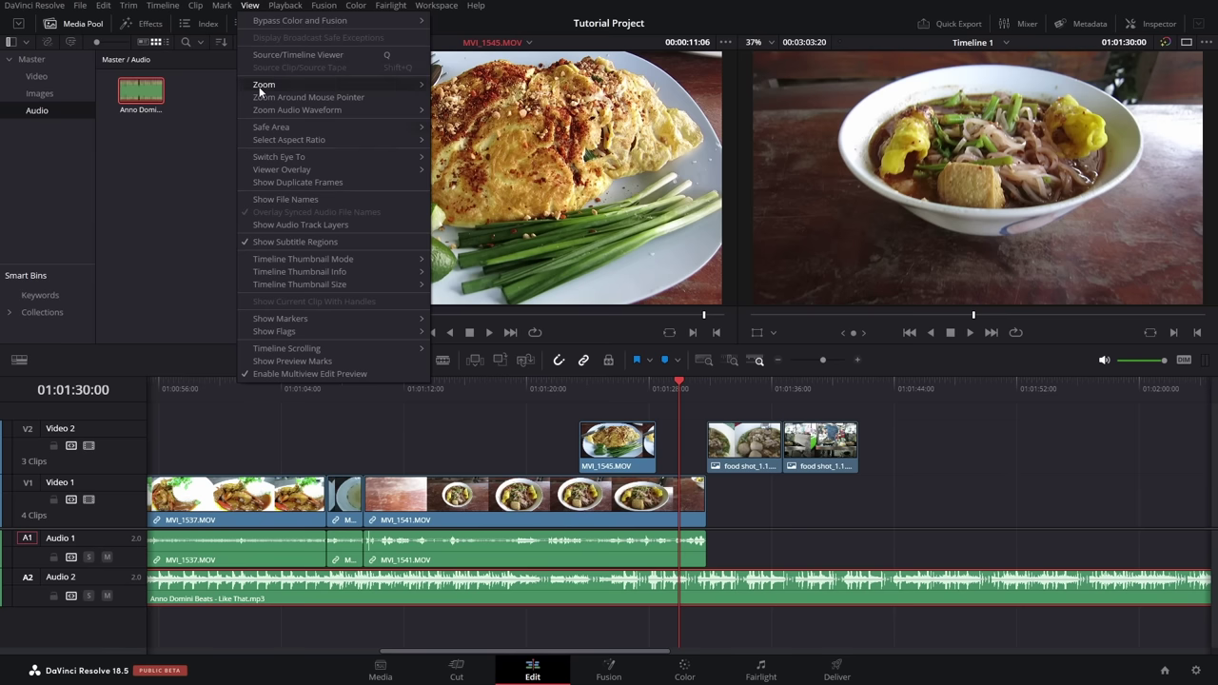
{"action": "left_click", "coordinate": [339, 99]}
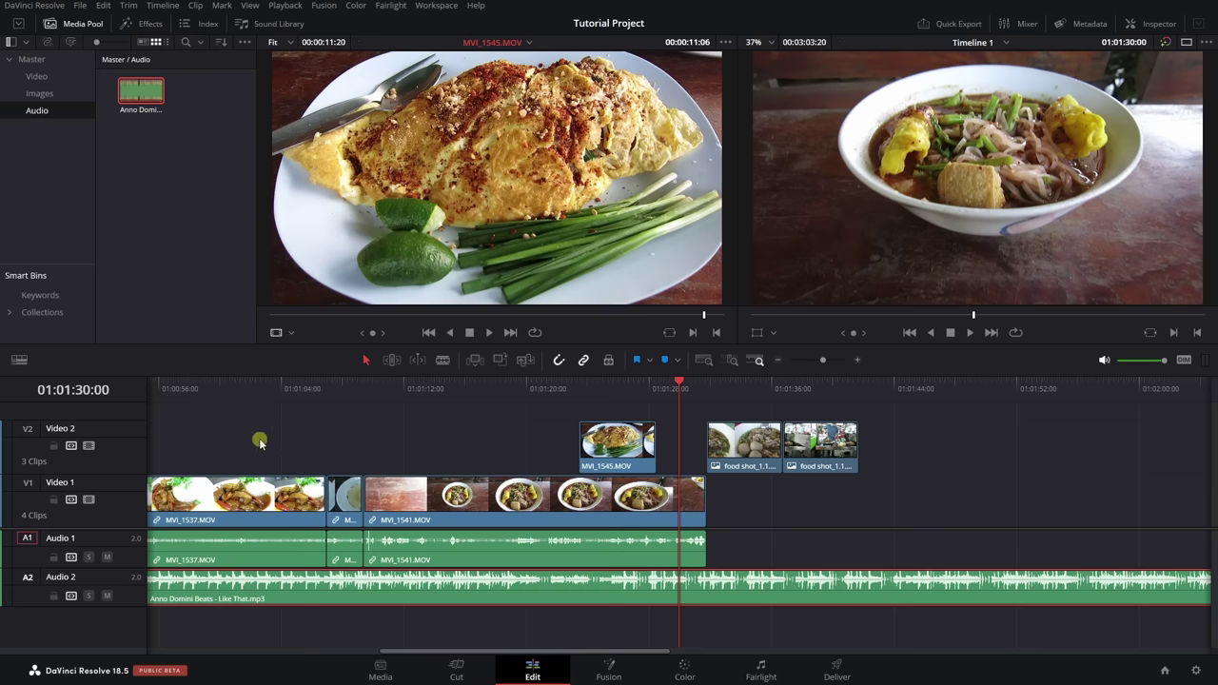
{"action": "scroll", "coordinate": [263, 438], "scroll_direction": "up", "scroll_amount": 5}
{"action": "scroll", "coordinate": [263, 438], "scroll_direction": "down", "scroll_amount": 4}
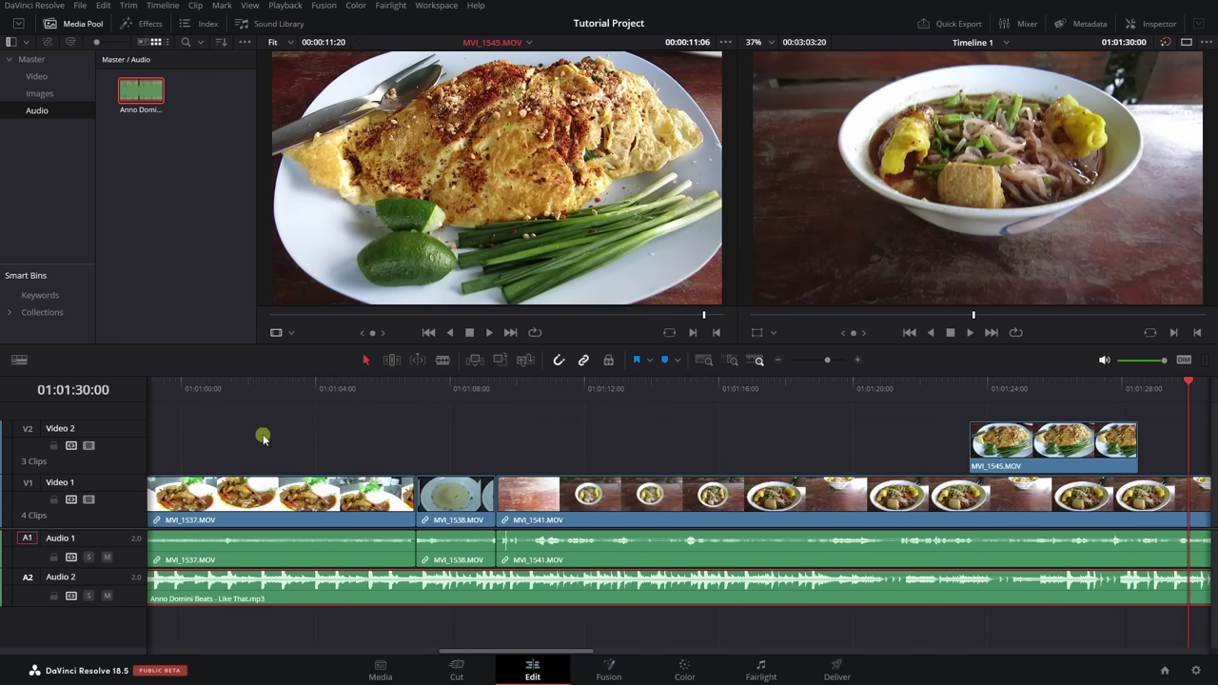
{"action": "scroll", "coordinate": [263, 438], "scroll_direction": "down", "scroll_amount": 6}
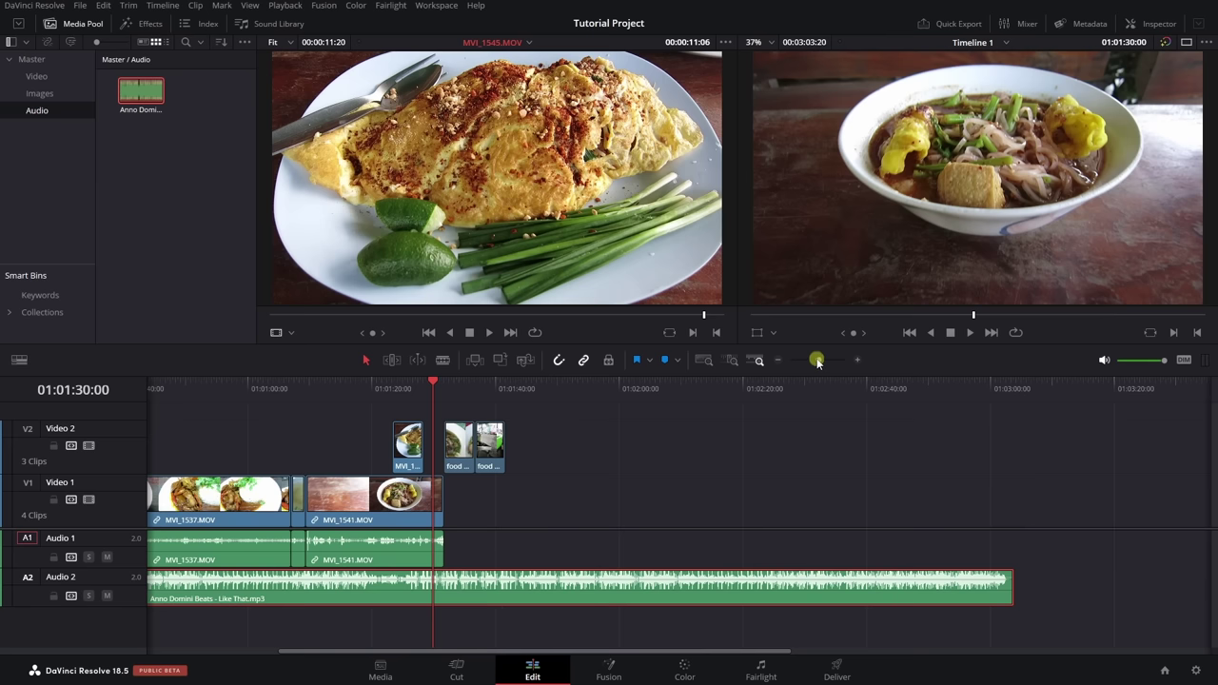
- Adjust the timeline zoom manually and compare the Full Extent Zoom and Detail Zoom views
{"action": "left_click_drag", "start_coordinate": [816, 359], "coordinate": [822, 364]}
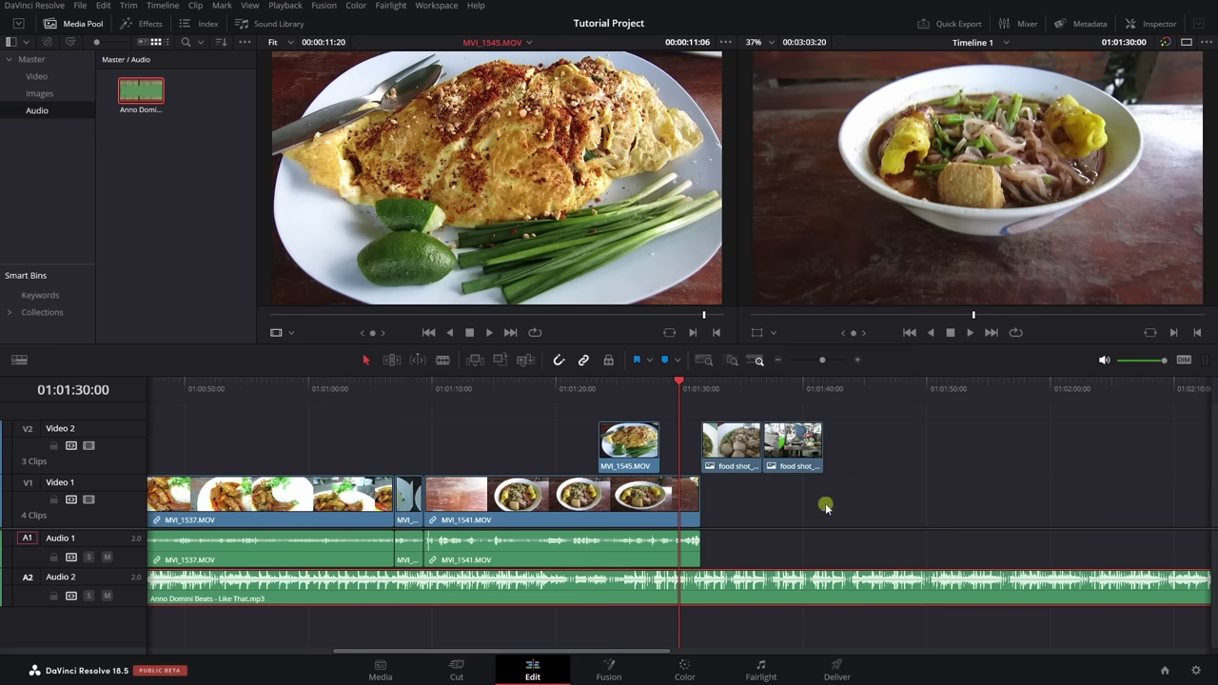
{"action": "left_click", "coordinate": [703, 360]}
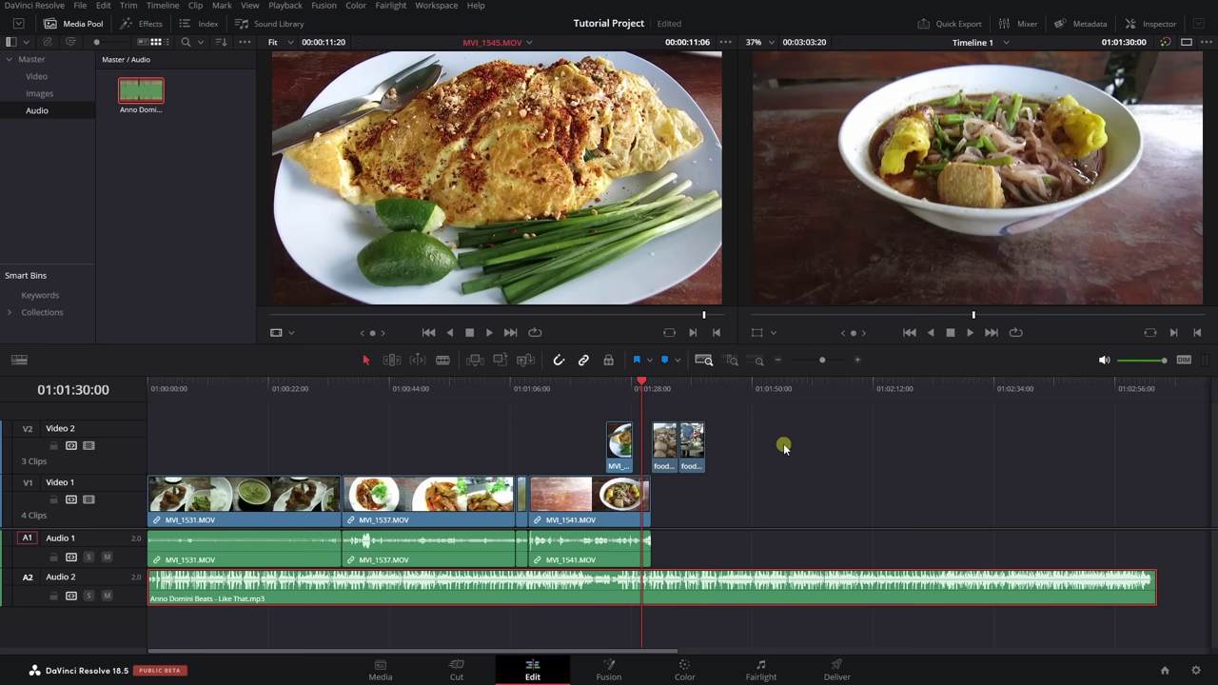
{"action": "left_click", "coordinate": [730, 360]}
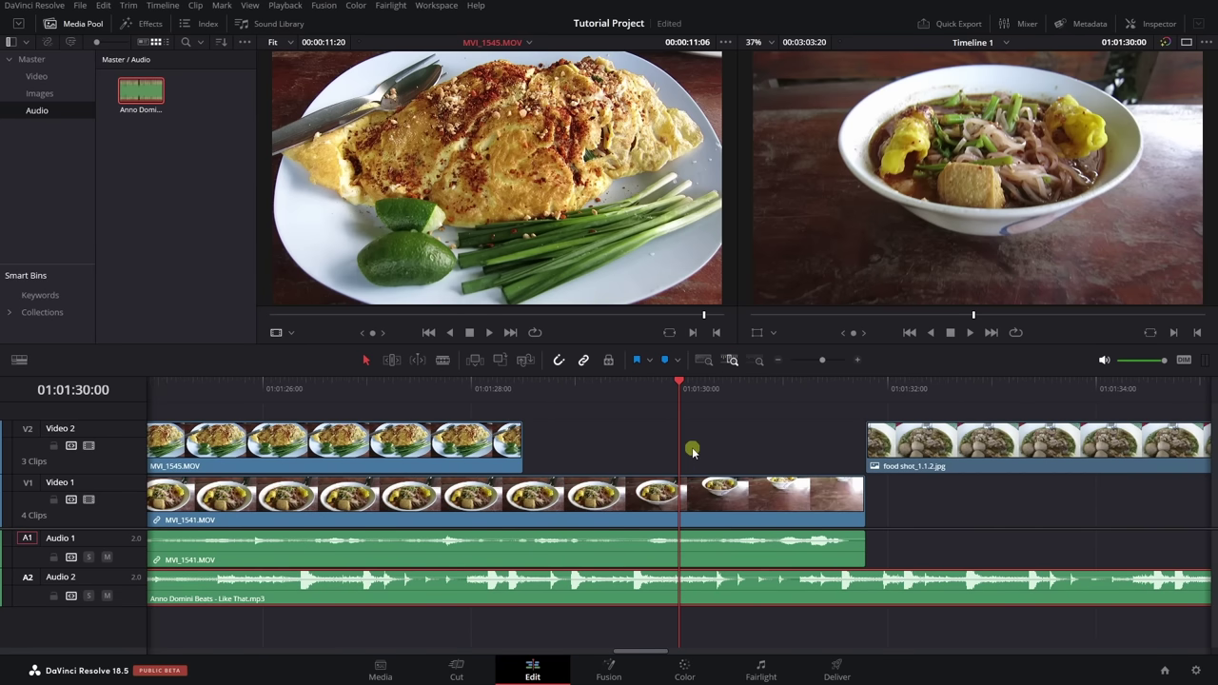
- Fit the whole timeline in view and scale the video tracks' height up and back down
{"action": "left_click", "coordinate": [705, 361]}
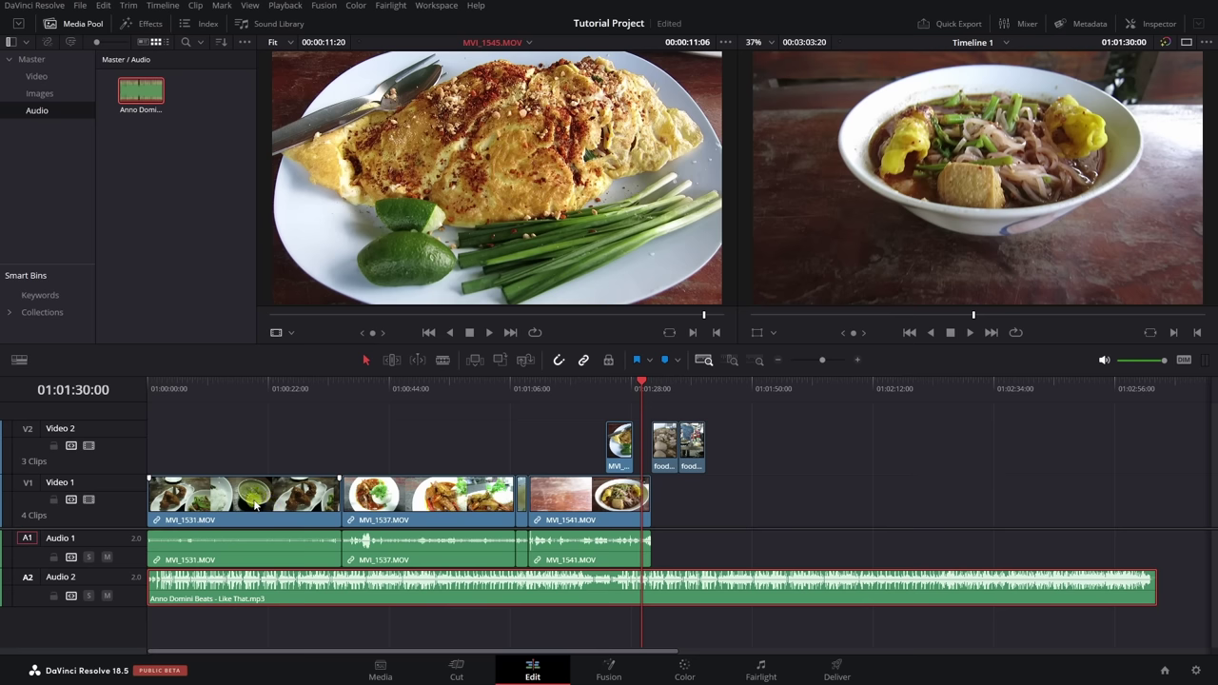
{"action": "scroll", "coordinate": [255, 504], "scroll_direction": "up", "scroll_amount": 5}
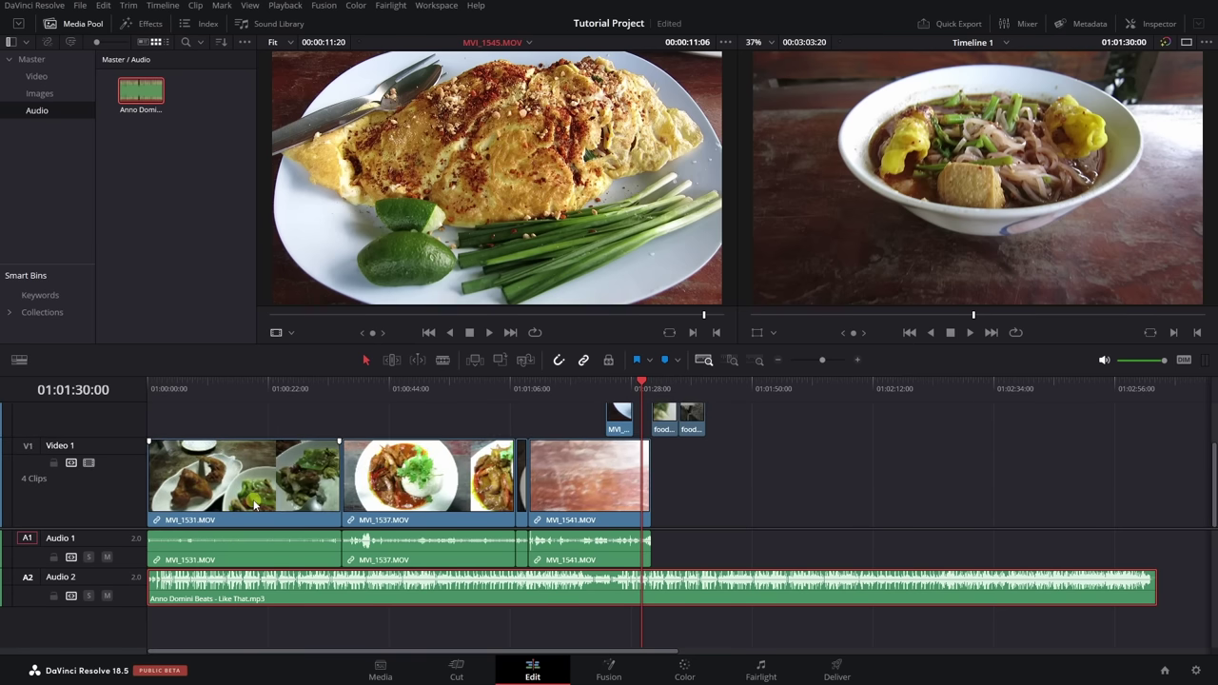
{"action": "scroll", "coordinate": [255, 504], "scroll_direction": "down", "scroll_amount": 5}
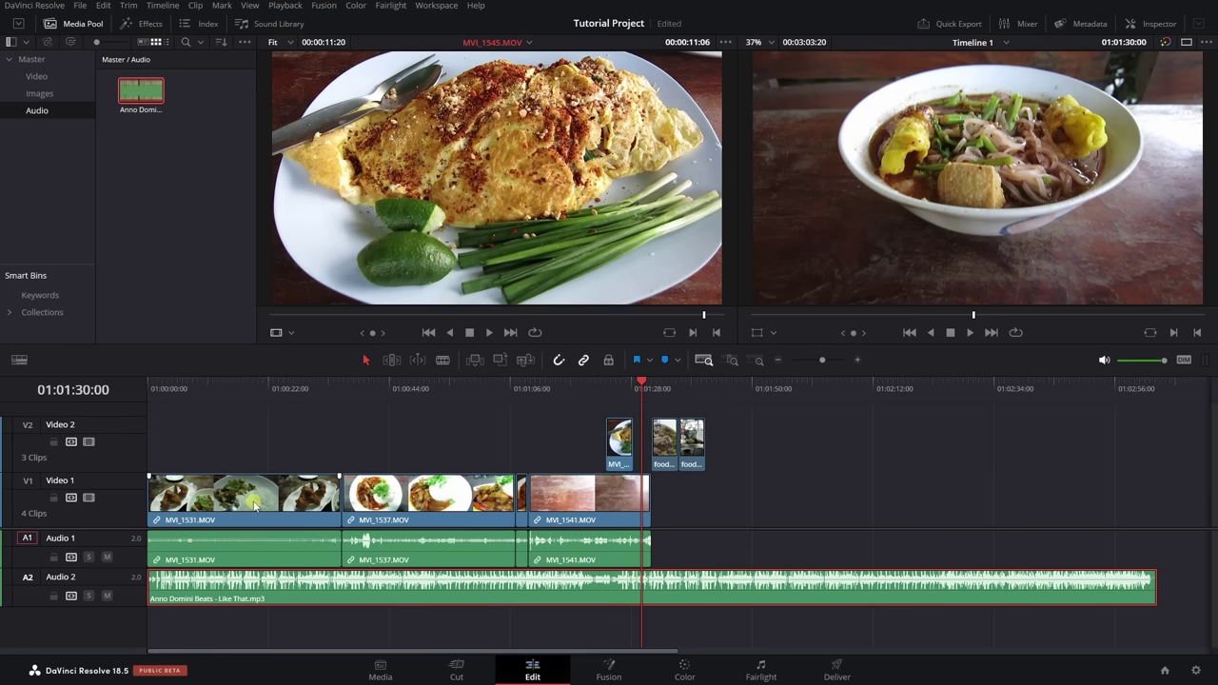
{"action": "scroll", "coordinate": [255, 505], "scroll_direction": "down", "scroll_amount": 1}
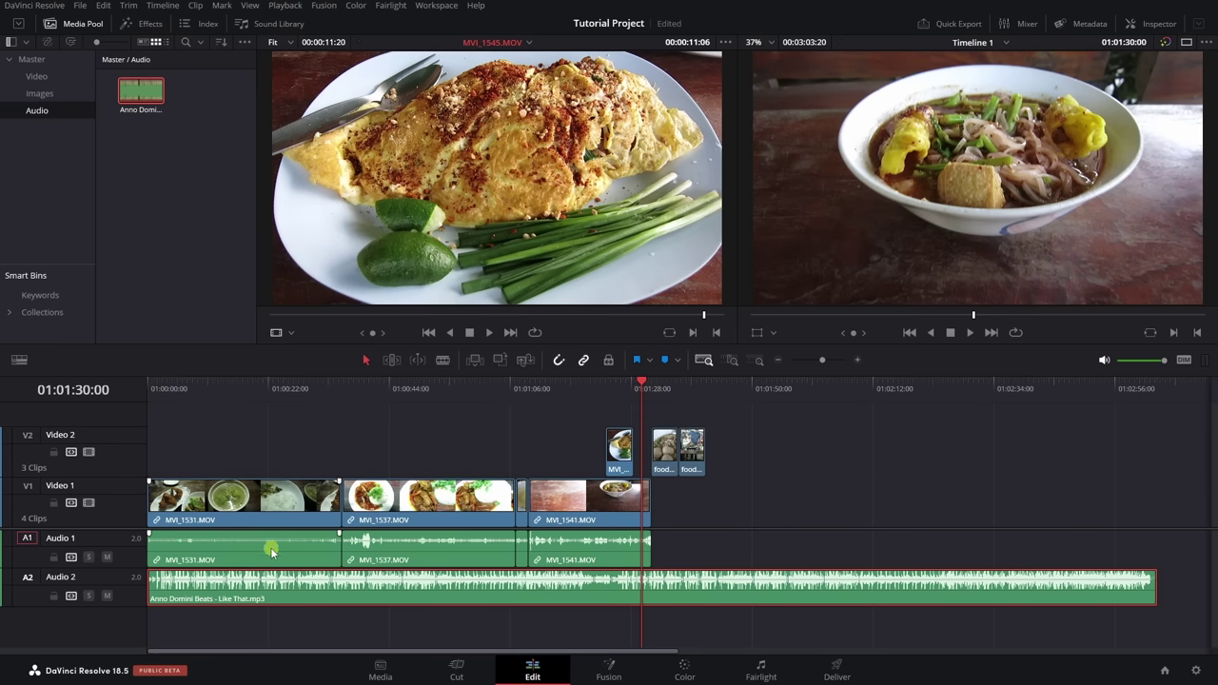
- Scale the audio tracks' height up and down, leaving them slightly taller than before
{"action": "scroll", "coordinate": [347, 591], "scroll_direction": "up", "scroll_amount": 4}
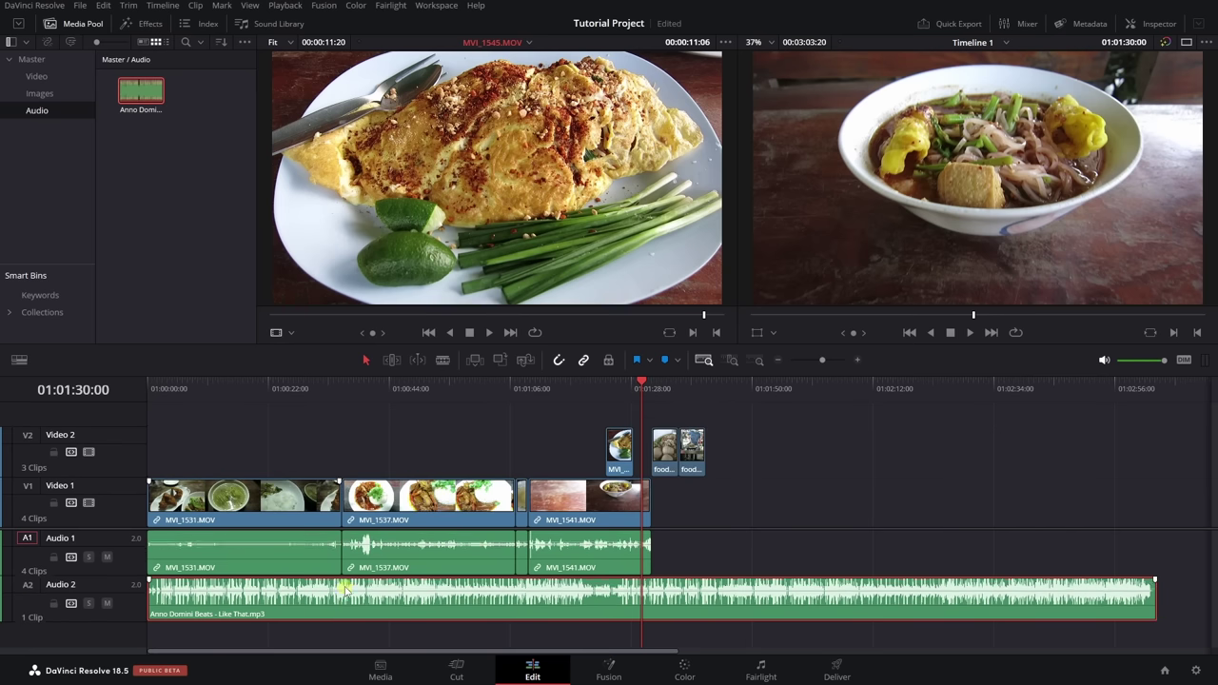
{"action": "scroll", "coordinate": [348, 602], "scroll_direction": "up", "scroll_amount": 1}
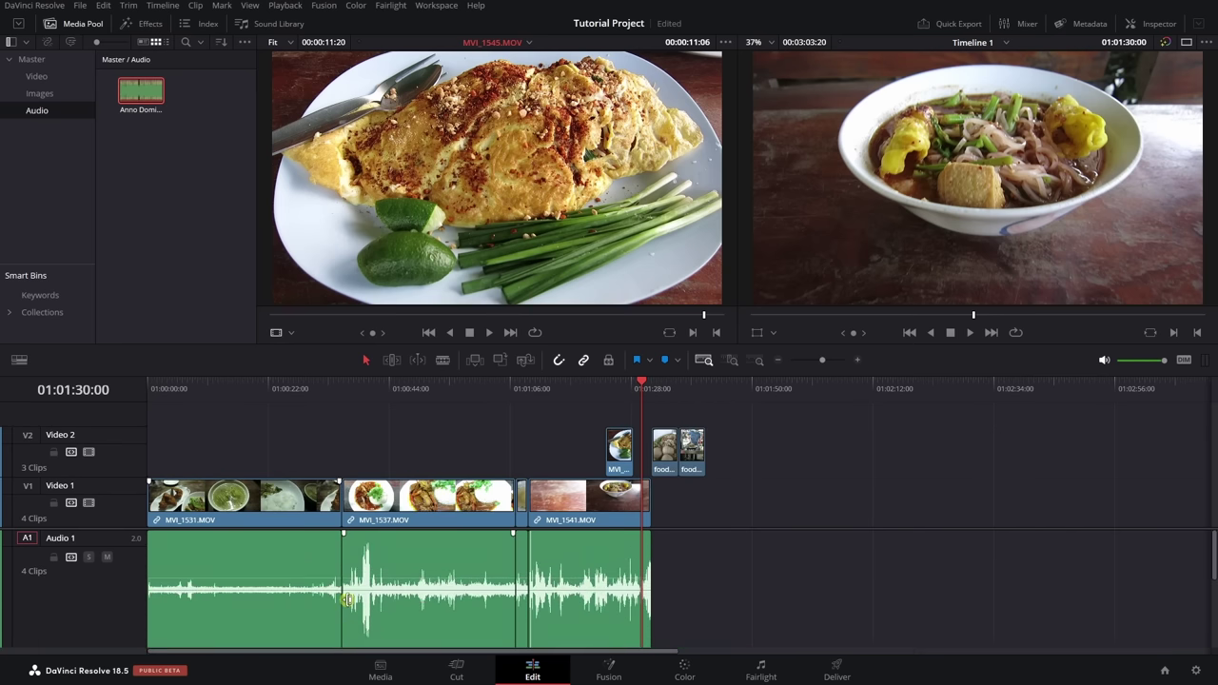
{"action": "scroll", "coordinate": [429, 580], "scroll_direction": "down", "scroll_amount": 3}
{"action": "scroll", "coordinate": [429, 584], "scroll_direction": "down", "scroll_amount": 1}
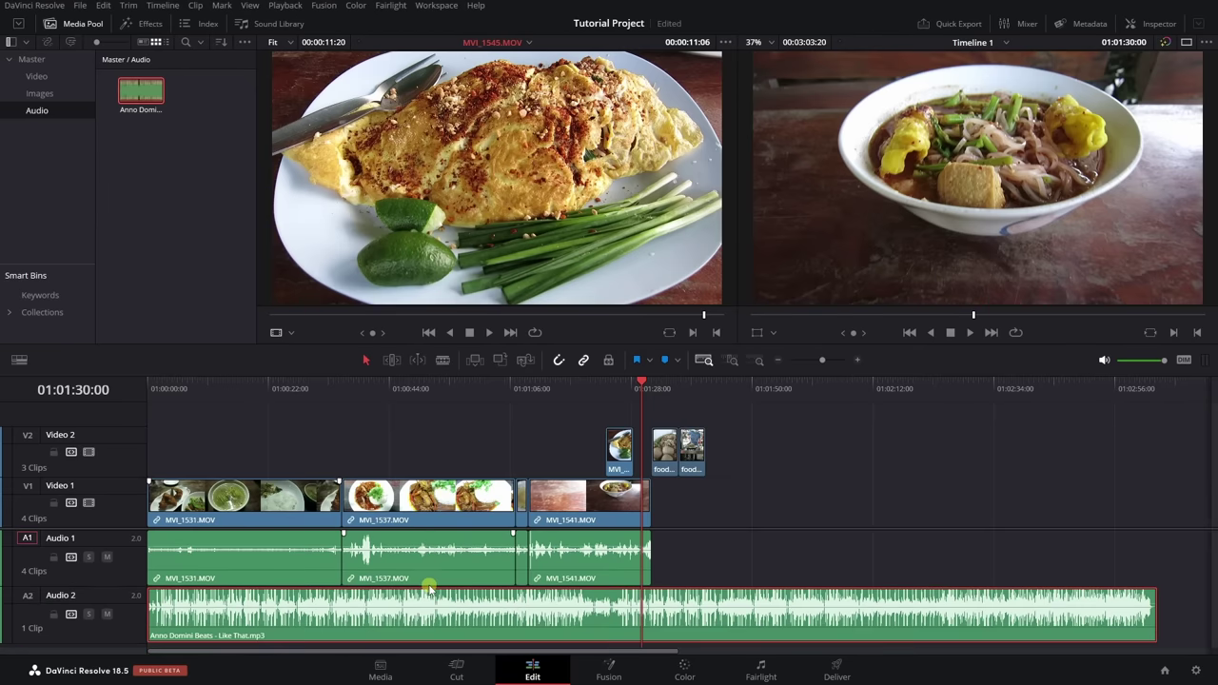
{"action": "scroll", "coordinate": [433, 610], "scroll_direction": "down", "scroll_amount": 2}
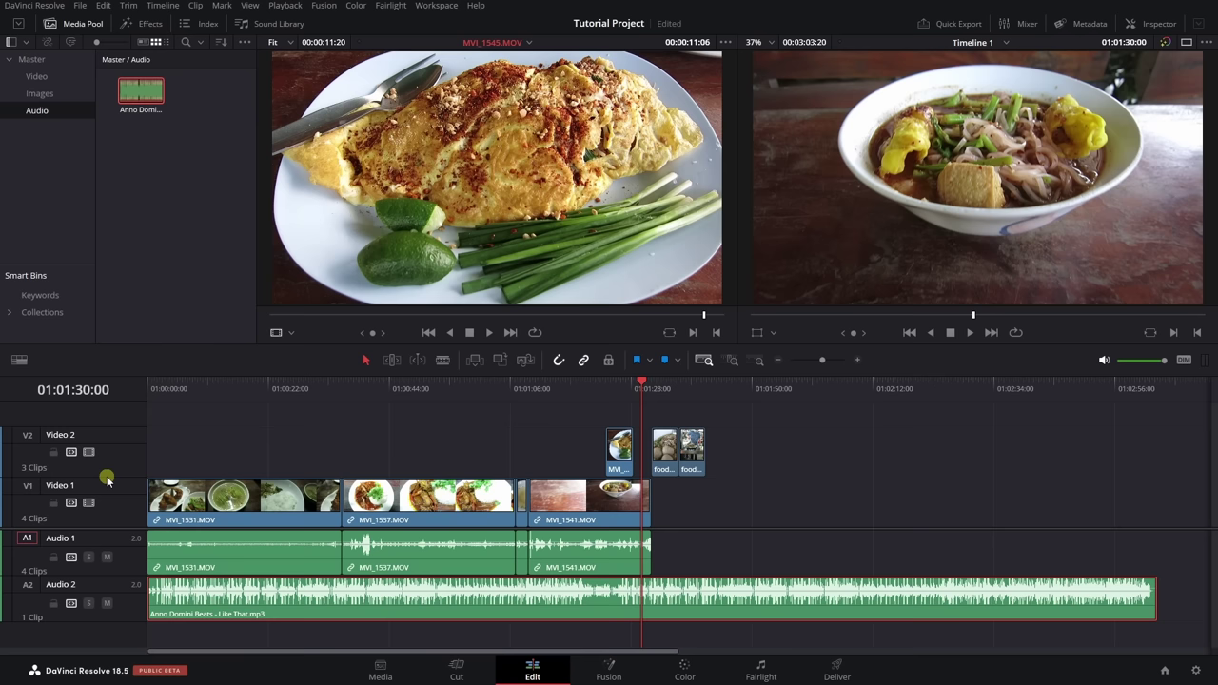
- Slightly increase the Video 1 and Audio 2 track heights and raise the divider between the video and audio tracks
{"action": "mouse_move", "coordinate": [106, 477]}
{"action": "left_mouse_down"}
{"action": "mouse_move", "coordinate": [106, 489]}
{"action": "mouse_move", "coordinate": [99, 444]}
{"action": "mouse_move", "coordinate": [101, 473]}
{"action": "left_mouse_up"}
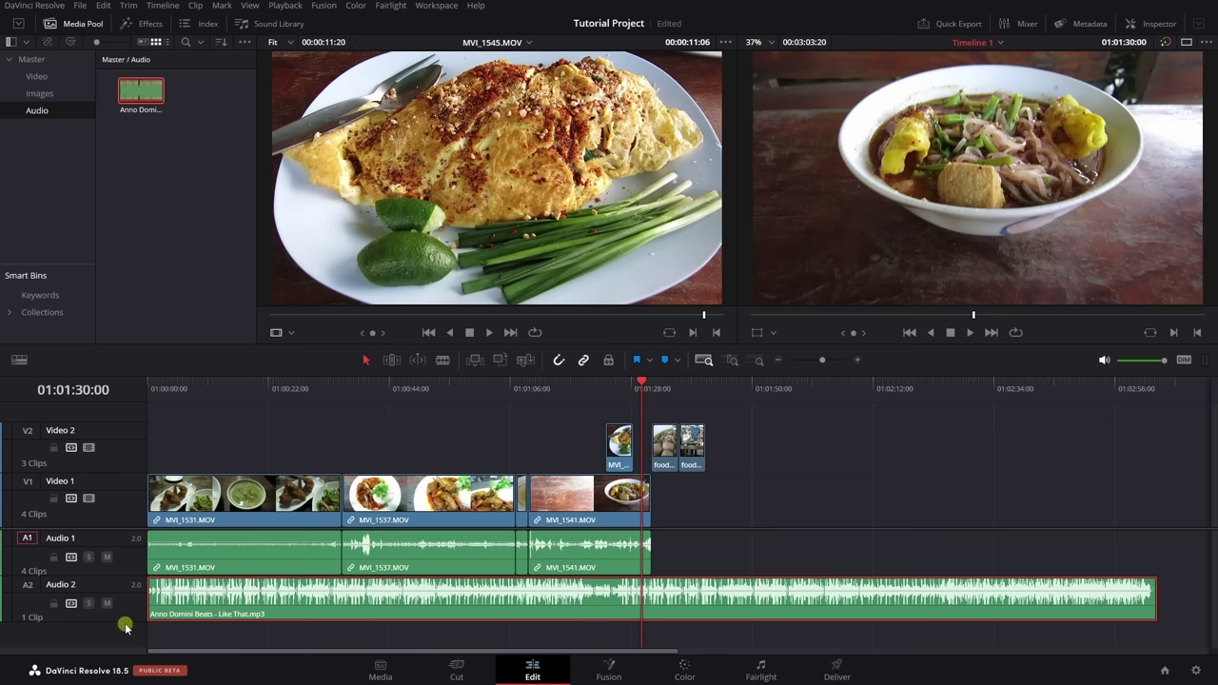
{"action": "mouse_move", "coordinate": [123, 622]}
{"action": "left_mouse_down"}
{"action": "mouse_move", "coordinate": [124, 647]}
{"action": "mouse_move", "coordinate": [123, 629]}
{"action": "left_mouse_up"}
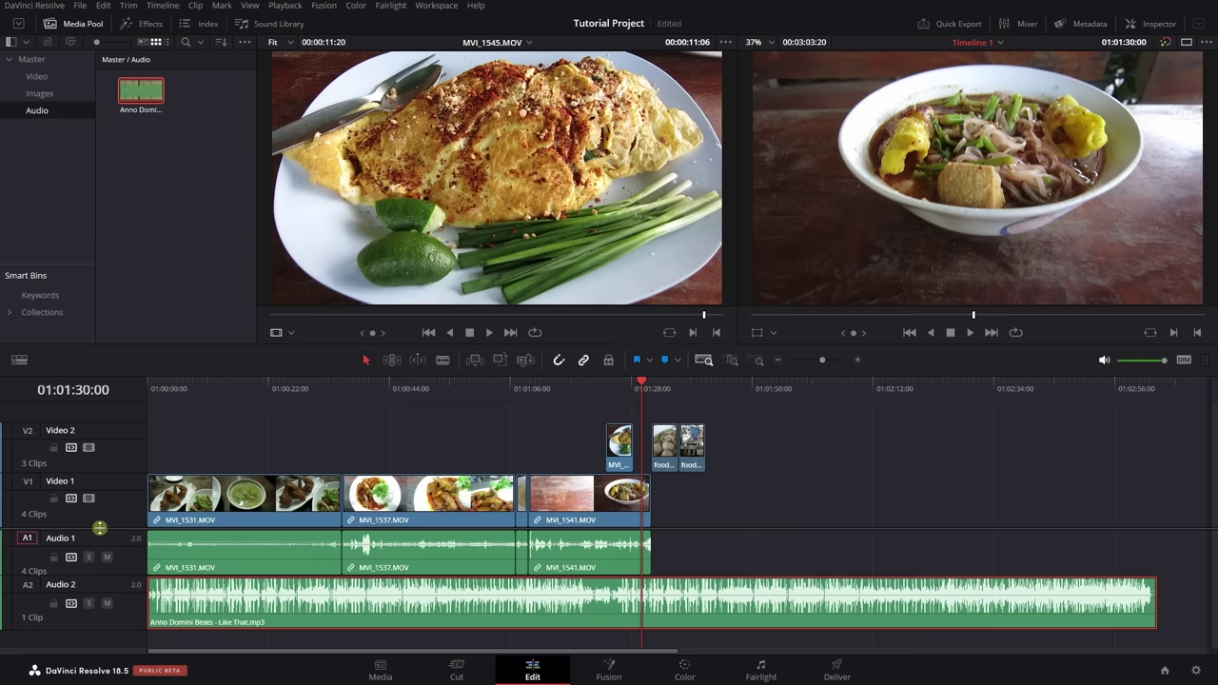
{"action": "mouse_move", "coordinate": [99, 529]}
{"action": "left_mouse_down"}
{"action": "mouse_move", "coordinate": [102, 425]}
{"action": "mouse_move", "coordinate": [88, 565]}
{"action": "mouse_move", "coordinate": [83, 482]}
{"action": "mouse_move", "coordinate": [81, 500]}
{"action": "mouse_move", "coordinate": [80, 592]}
{"action": "mouse_move", "coordinate": [85, 476]}
{"action": "mouse_move", "coordinate": [90, 515]}
{"action": "left_mouse_up"}
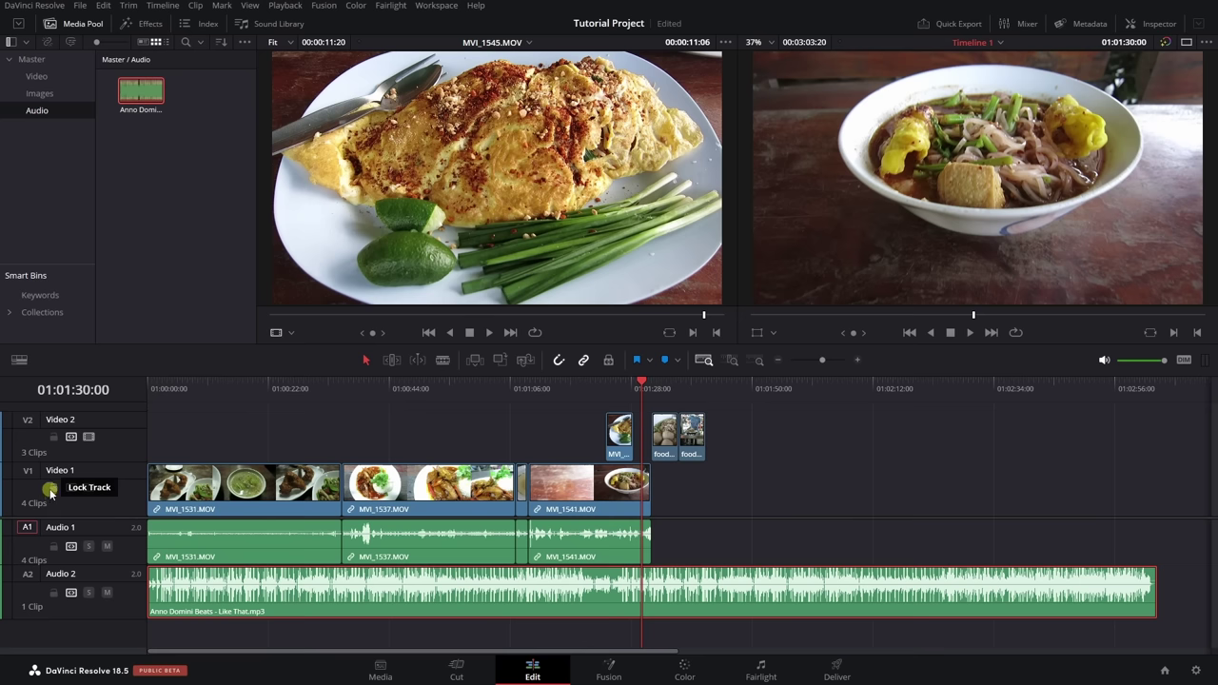
- Temporarily lock the Video 1 track and try moving the linked MVI_1541.MOV audio clip on its own
{"action": "left_click", "coordinate": [52, 488]}
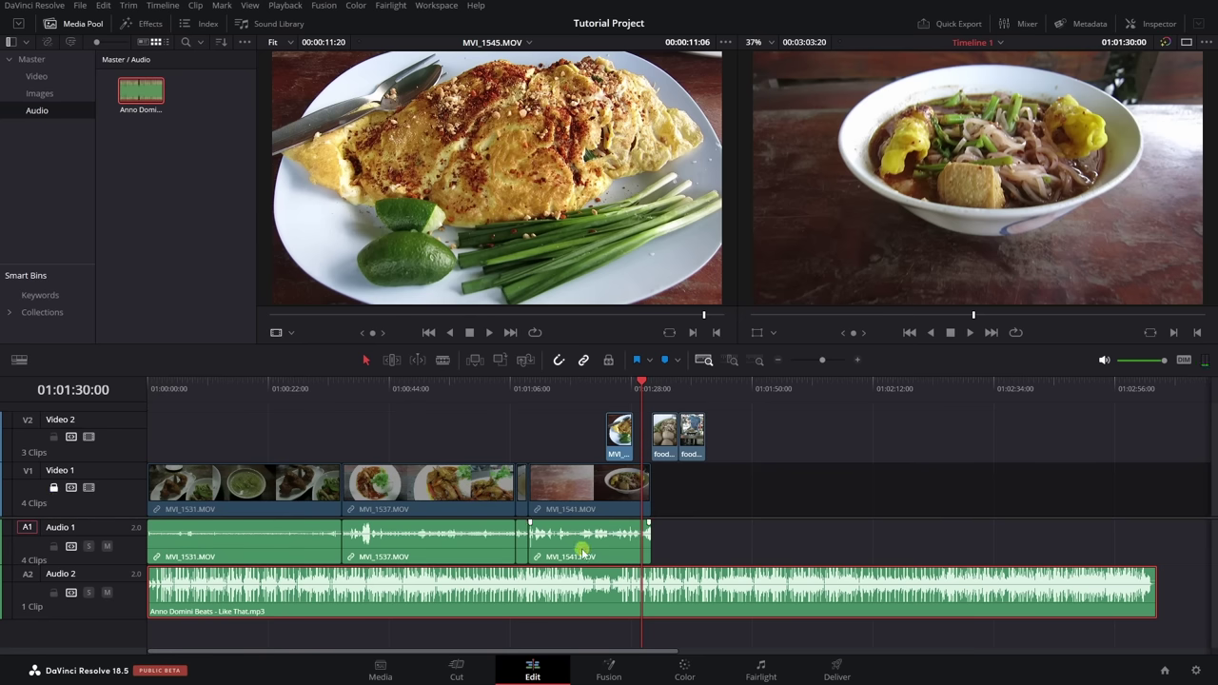
{"action": "left_click_drag", "start_coordinate": [586, 550], "coordinate": [703, 556]}
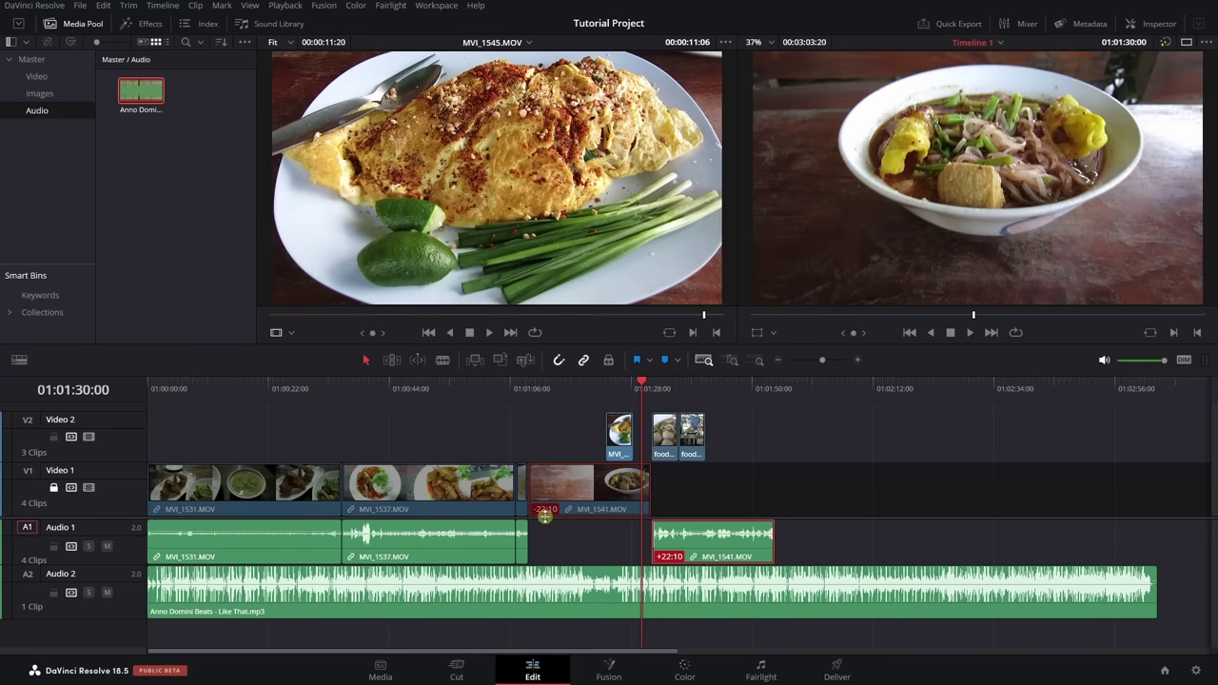
{"action": "key", "text": "ctrl+z"}
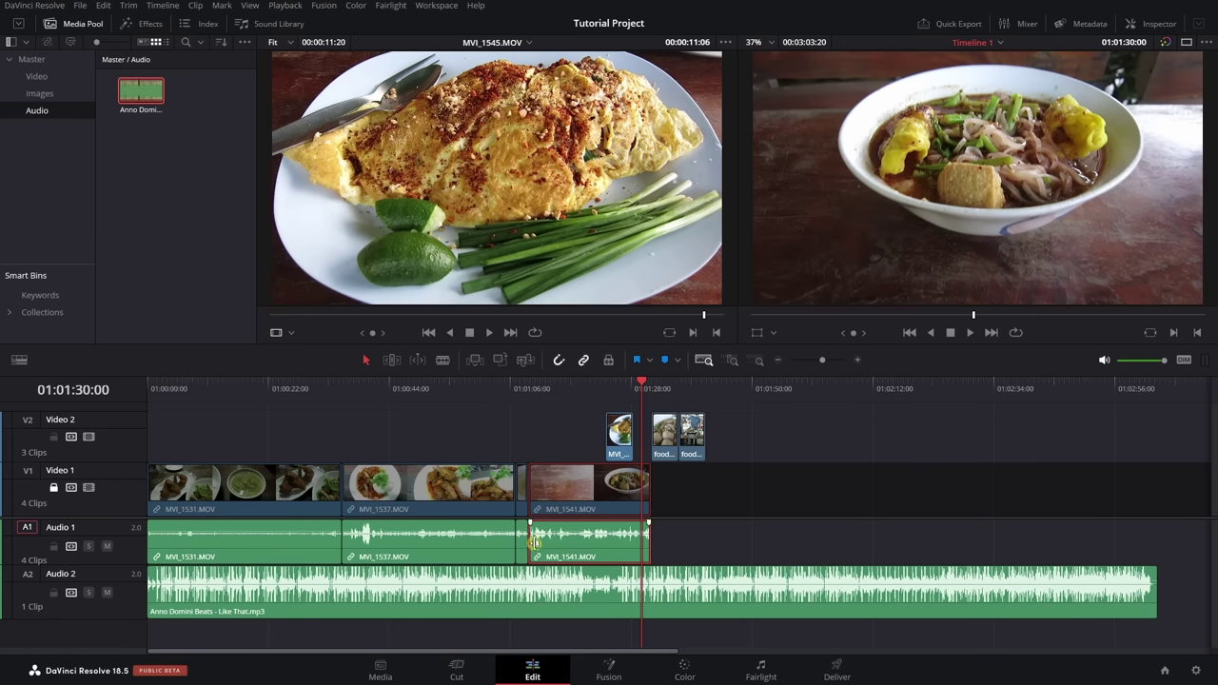
{"action": "mouse_move", "coordinate": [533, 542]}
{"action": "left_mouse_down"}
{"action": "mouse_move", "coordinate": [592, 545]}
{"action": "mouse_move", "coordinate": [530, 545]}
{"action": "left_mouse_up"}
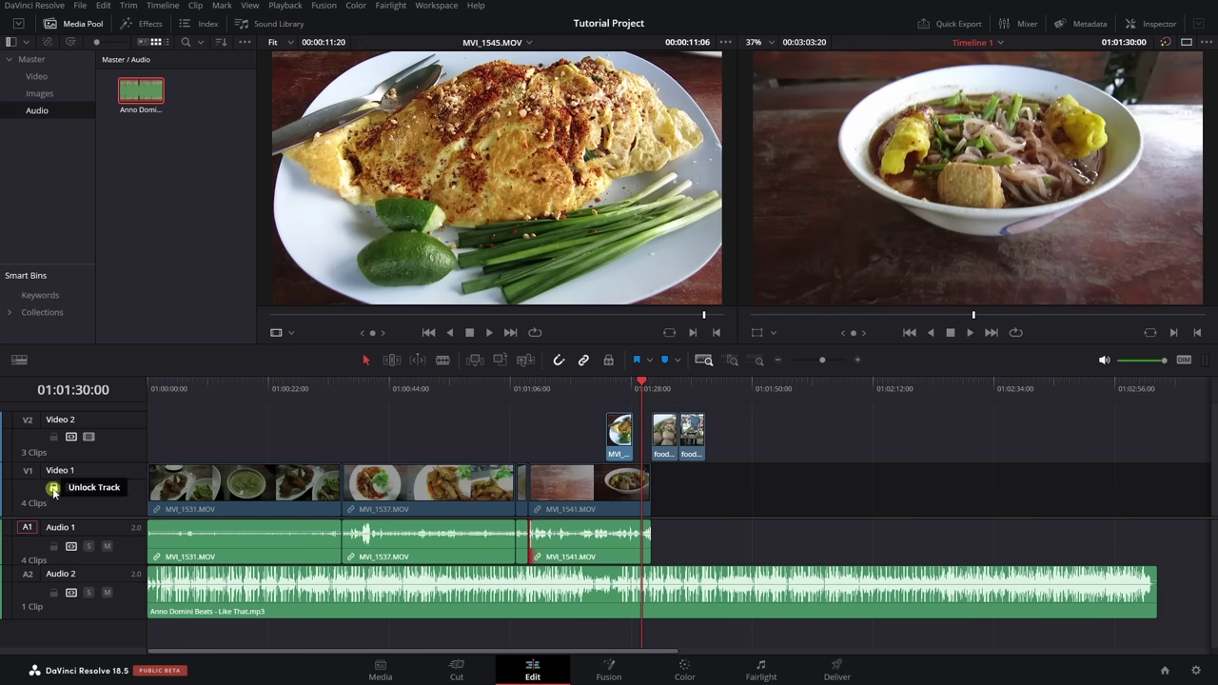
{"action": "left_click", "coordinate": [53, 489]}
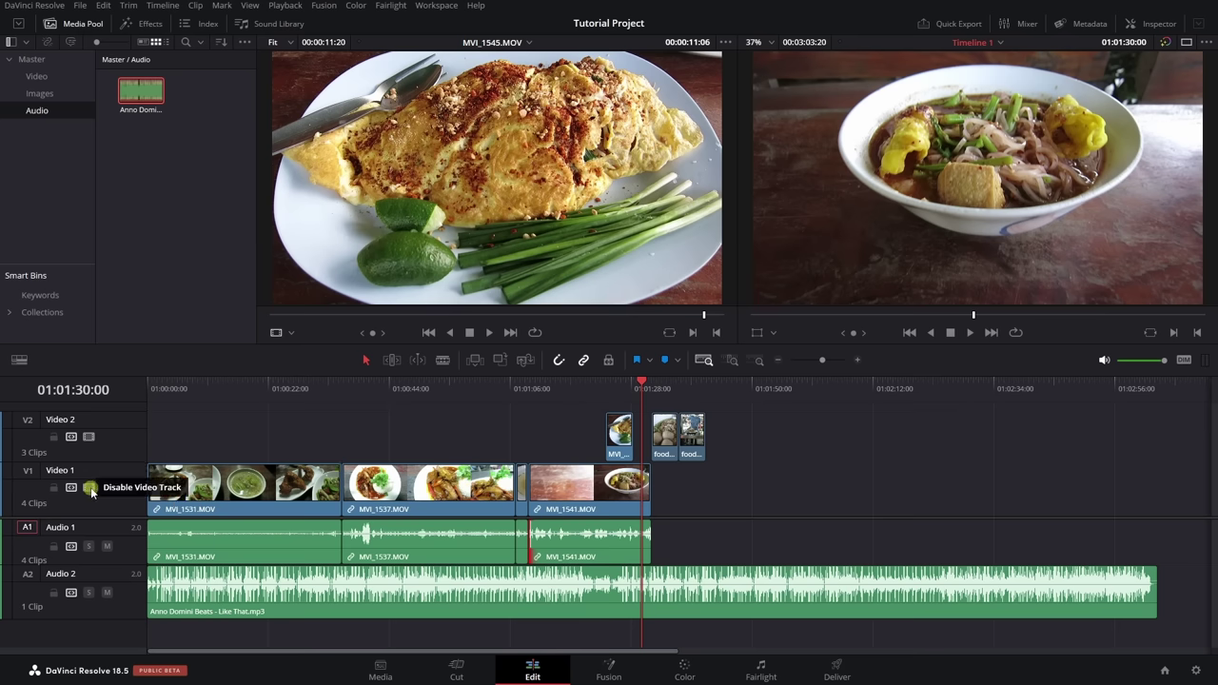
- Disable the Video 1 track to check the effect in the timeline viewer, and re-enable it
{"action": "left_click", "coordinate": [89, 488]}
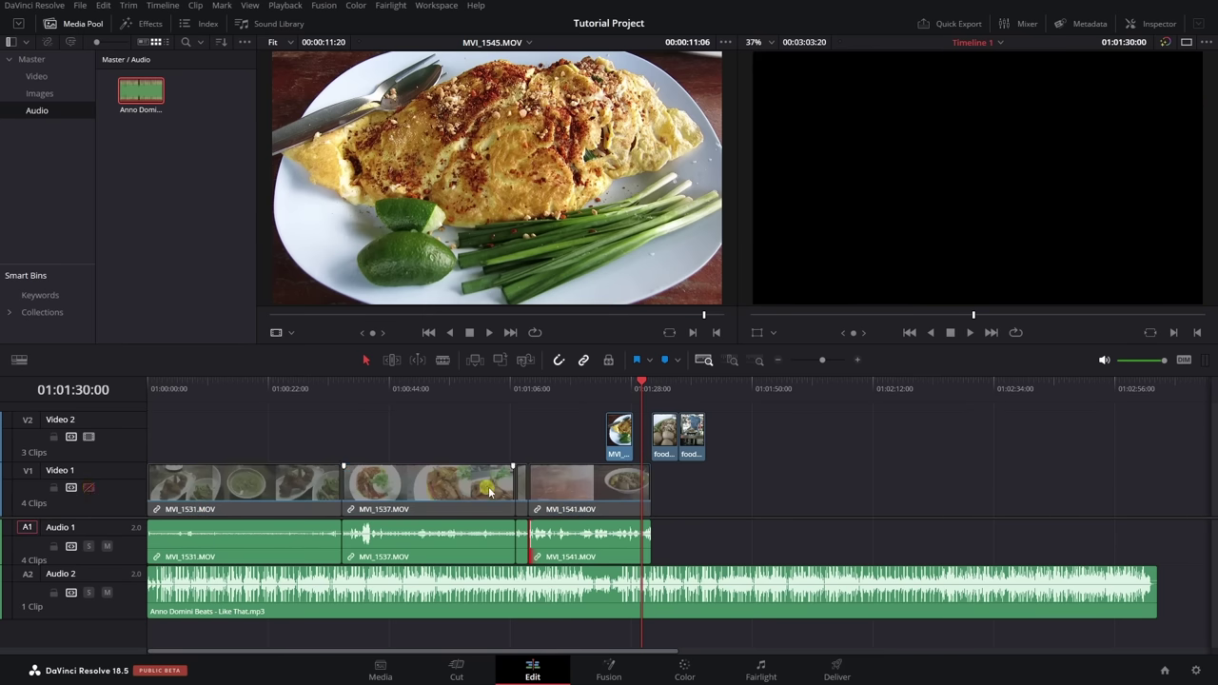
{"action": "left_click", "coordinate": [1014, 113]}
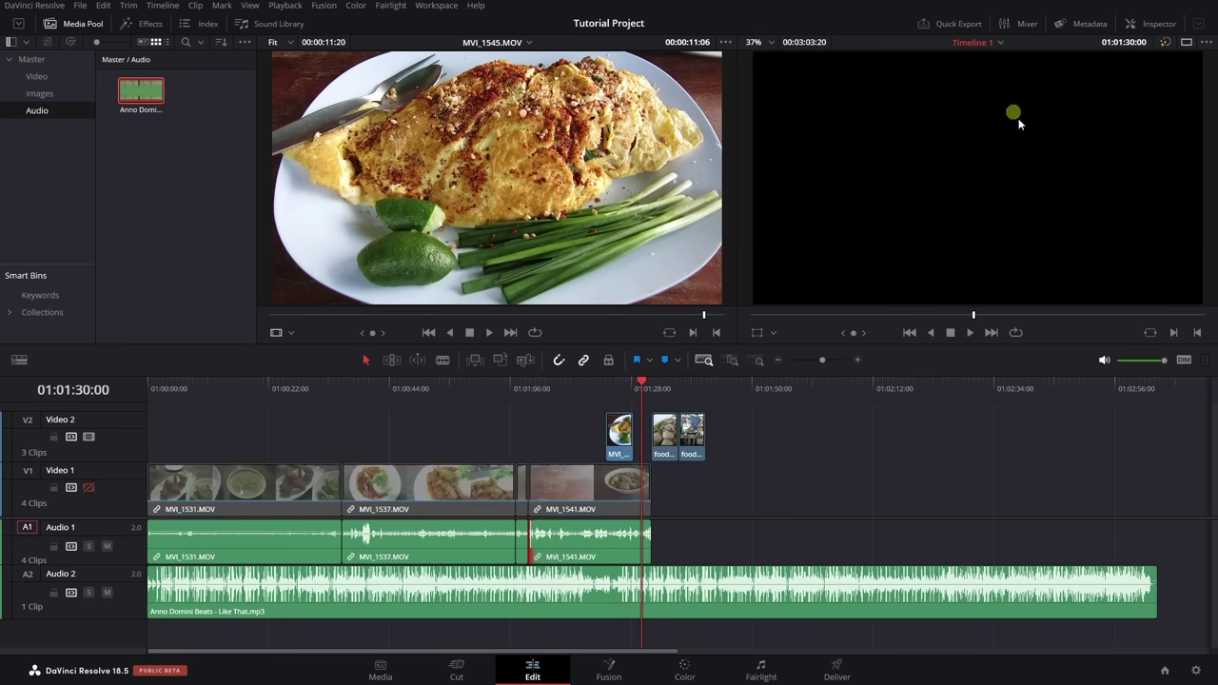
{"action": "left_click", "coordinate": [89, 488]}
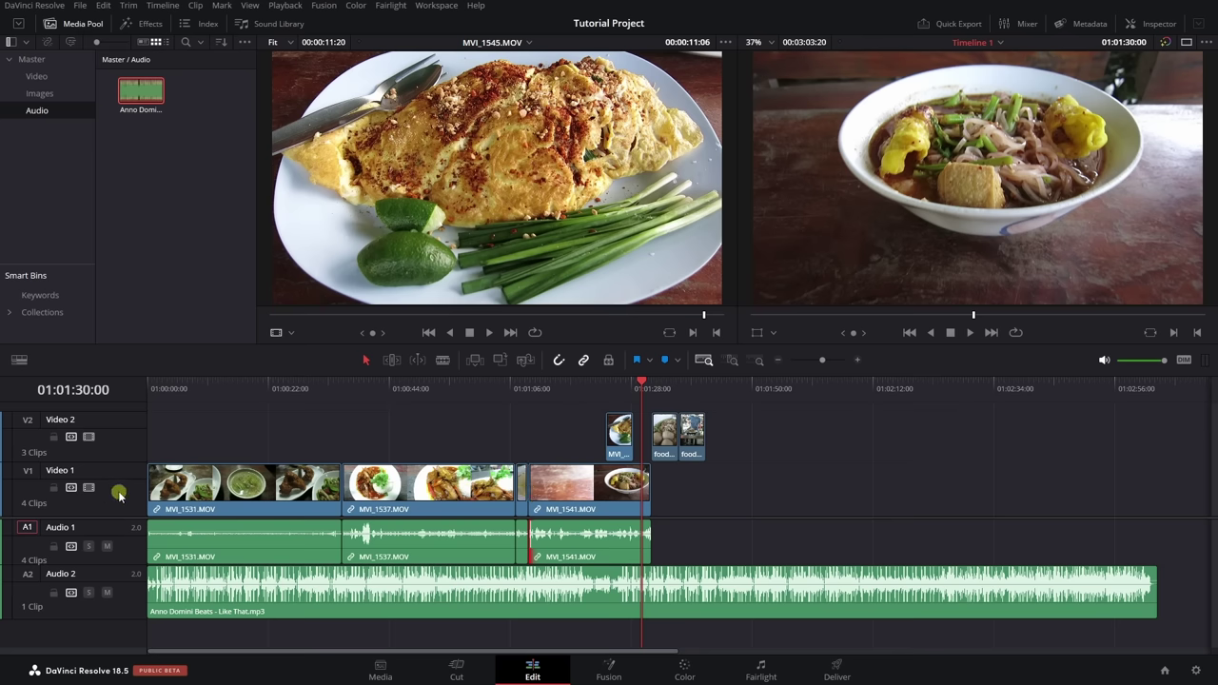
- Try the Audio 1 track controls by locking and unlocking the track
{"action": "left_click", "coordinate": [88, 546]}
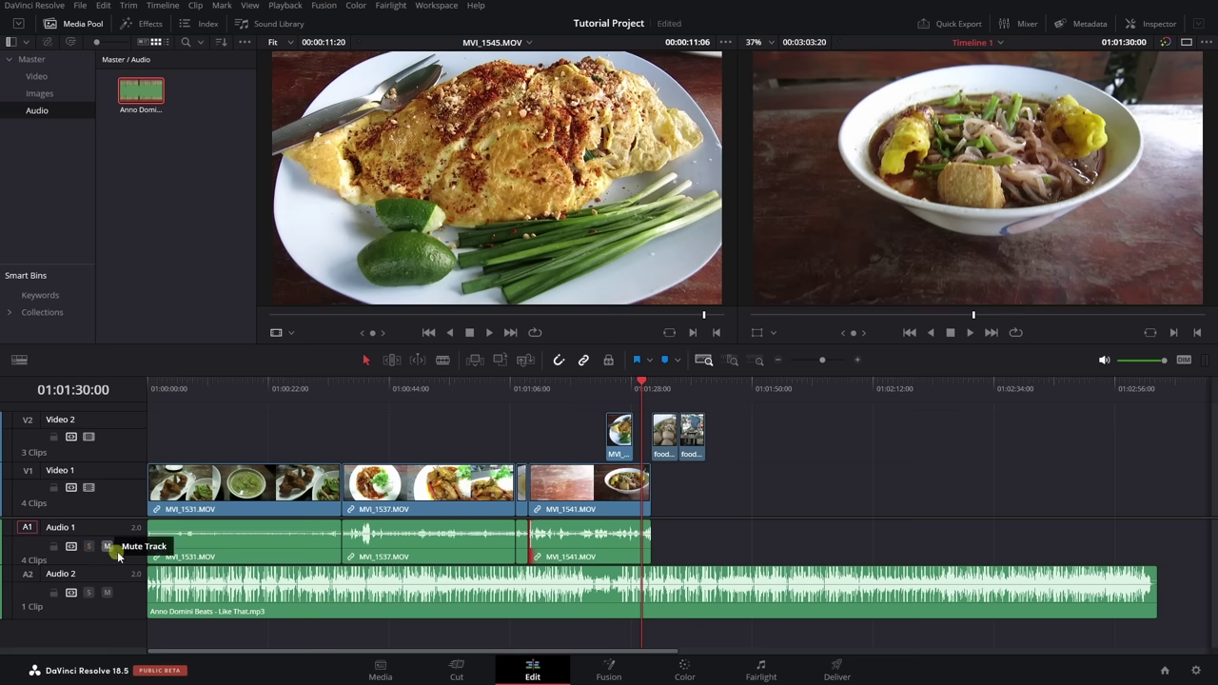
{"action": "left_click", "coordinate": [53, 547]}
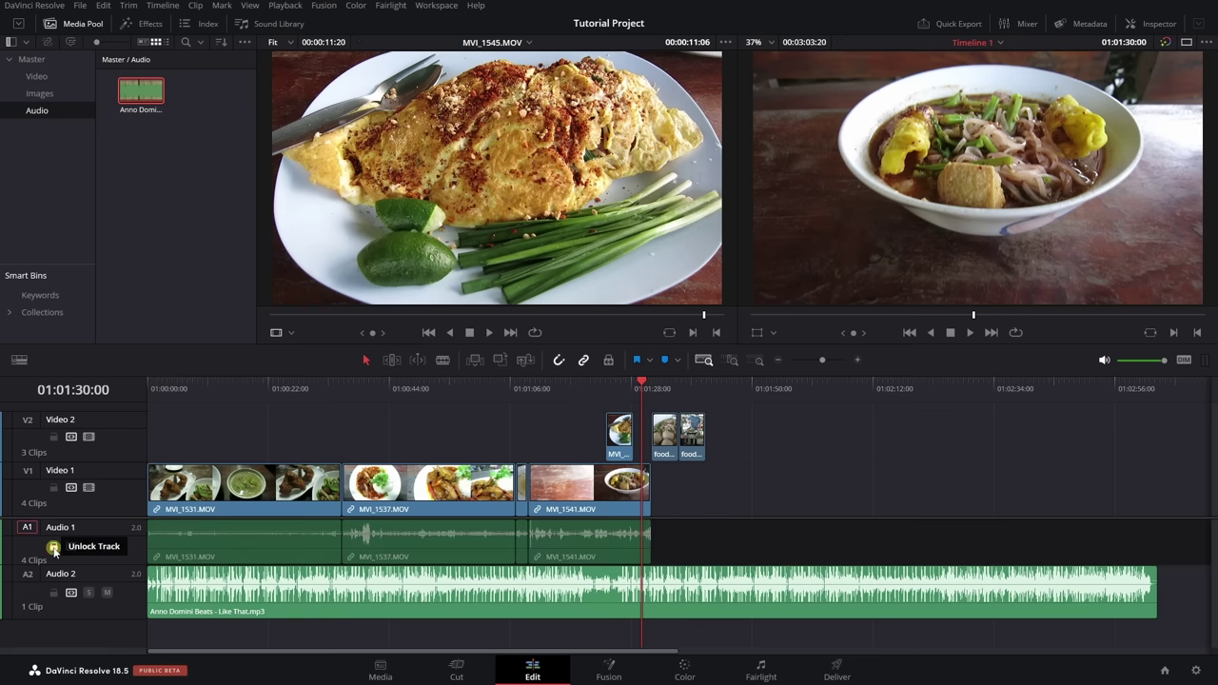
{"action": "left_click", "coordinate": [53, 548]}
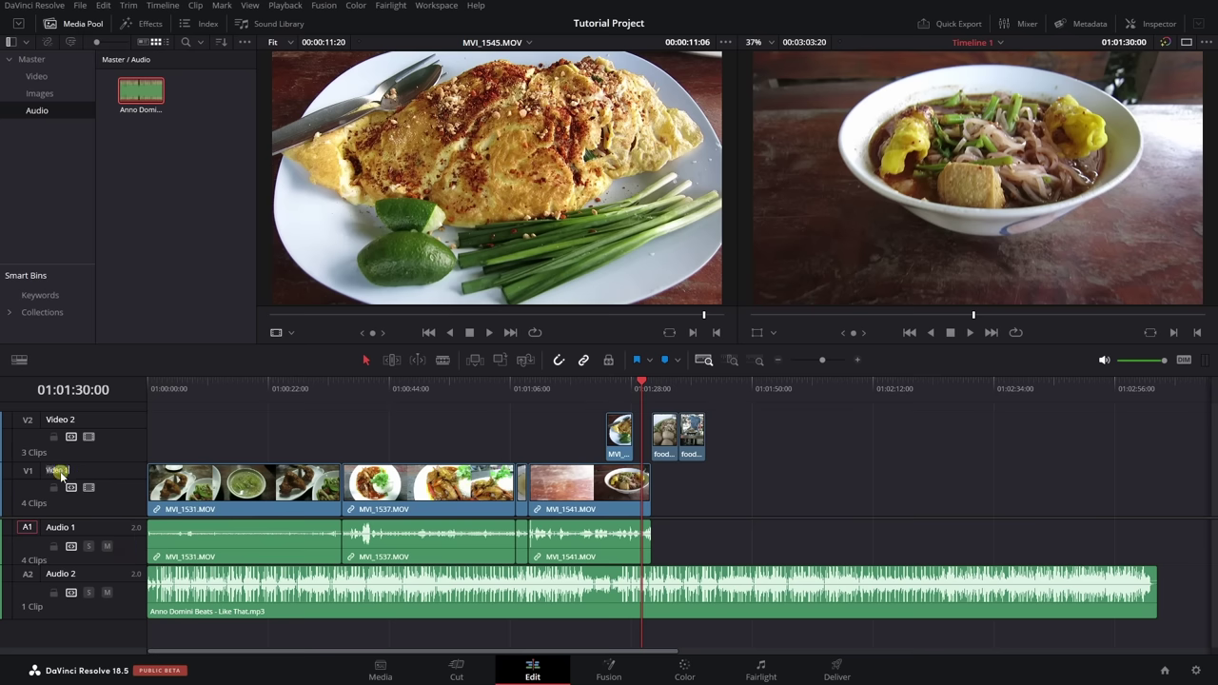
- Rename the Video 1 track as Food and change the Video 2 track color to Orange
{"action": "double_click", "coordinate": [60, 471]}
{"action": "left_click", "coordinate": [116, 444]}
{"action": "right_click", "coordinate": [106, 445]}
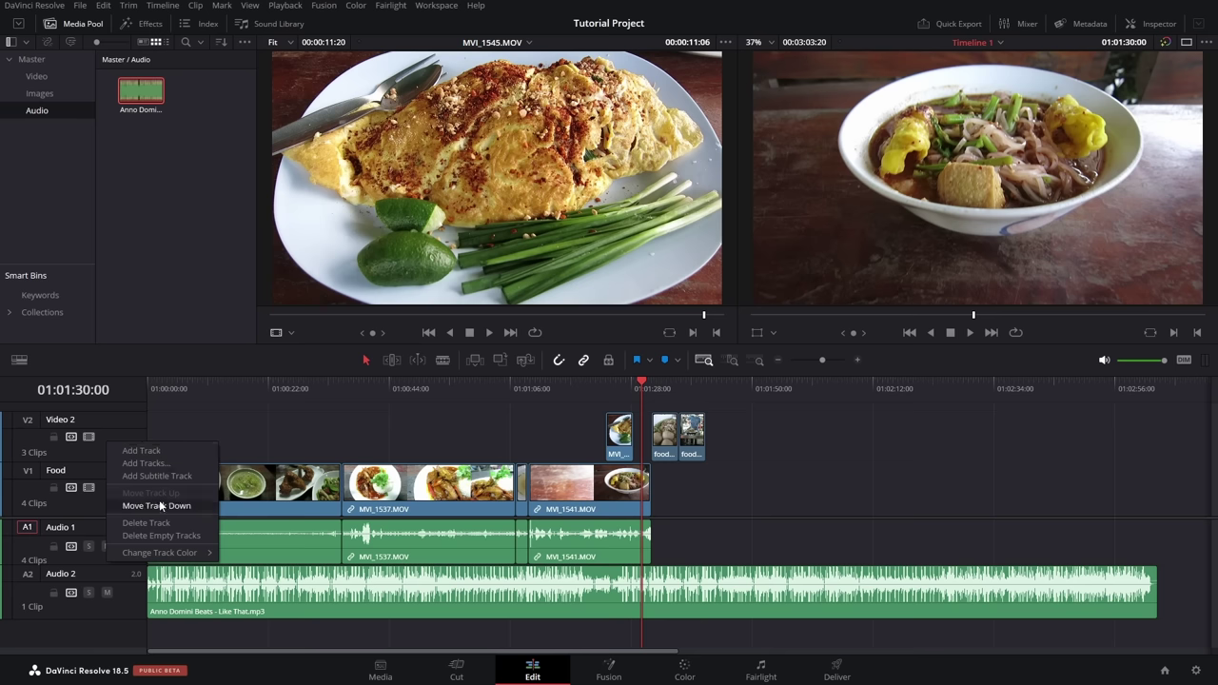
{"action": "mouse_move", "coordinate": [149, 558]}
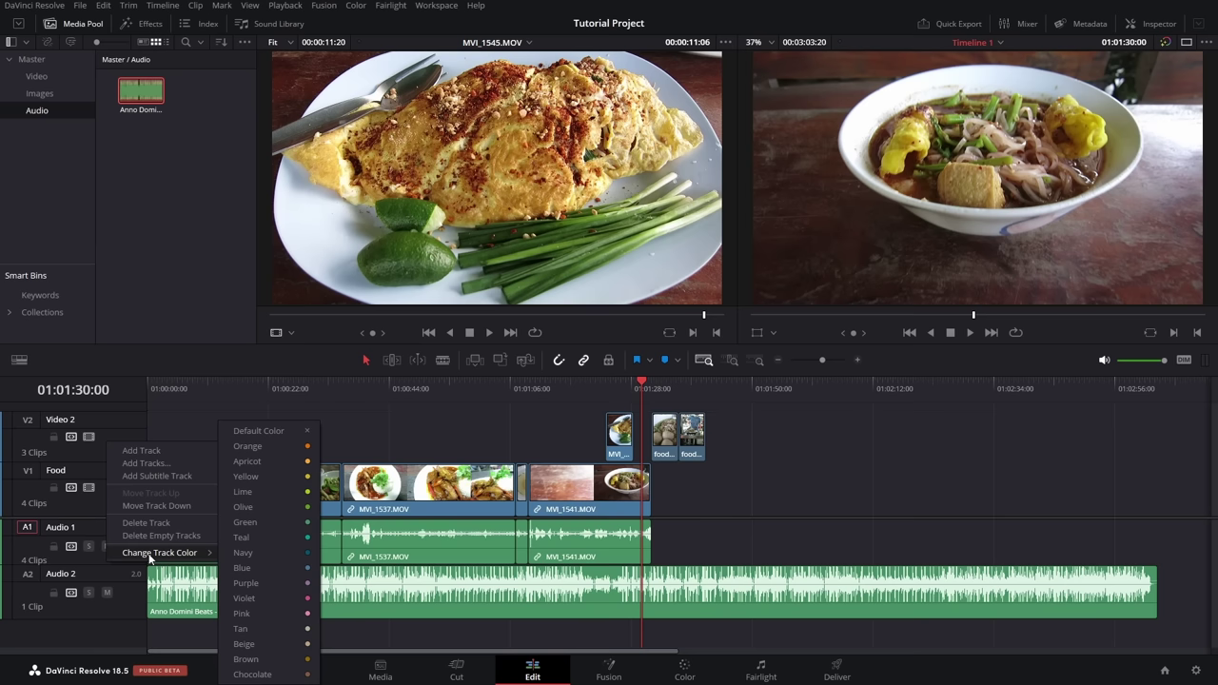
{"action": "left_click", "coordinate": [286, 446]}
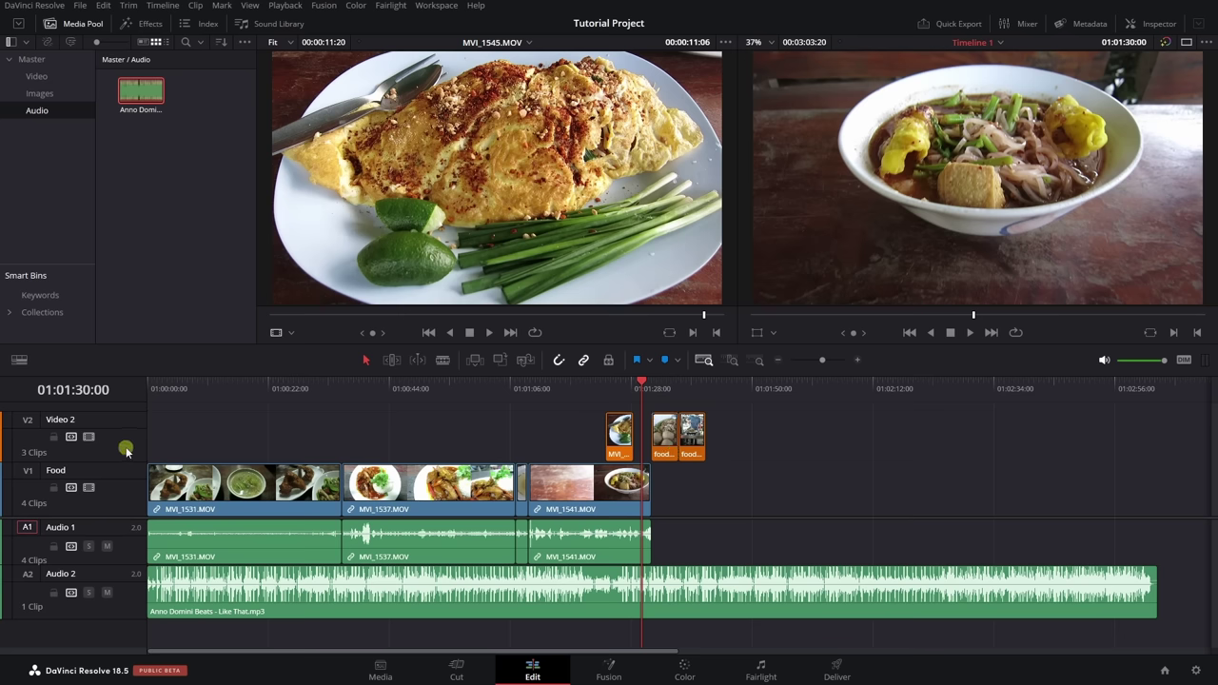
- Open the Timeline View Options and turn Audio Waveforms off and back on
{"action": "left_click", "coordinate": [20, 362]}
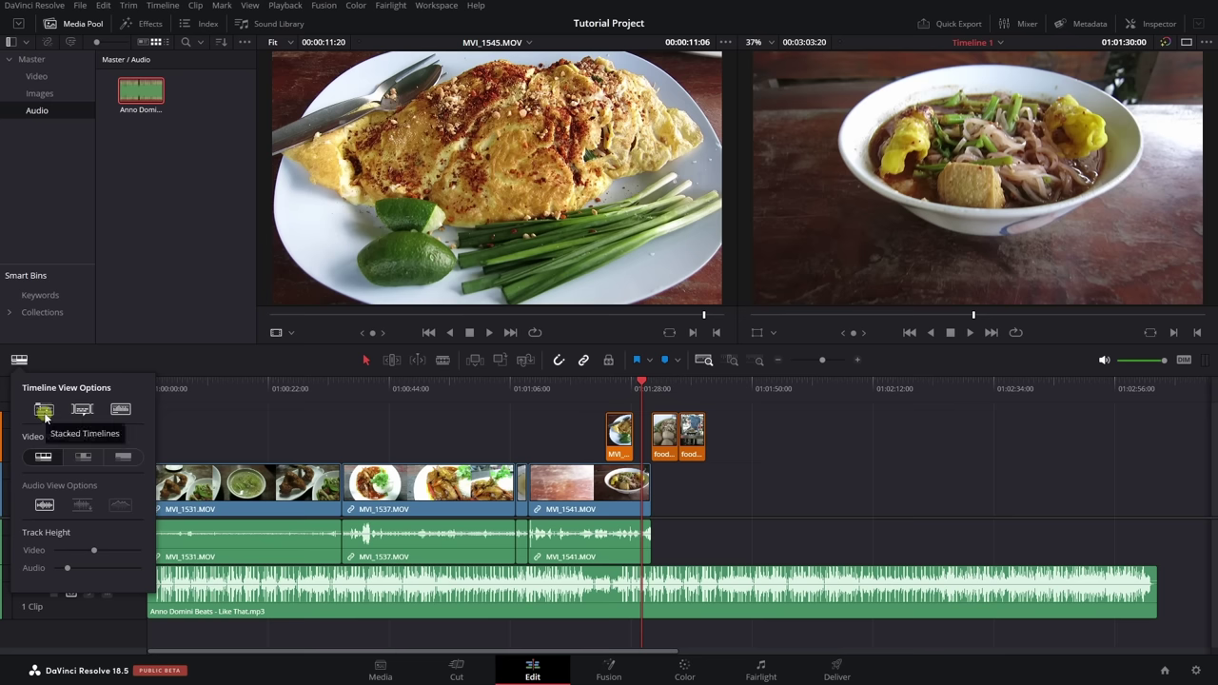
{"action": "left_click", "coordinate": [121, 412]}
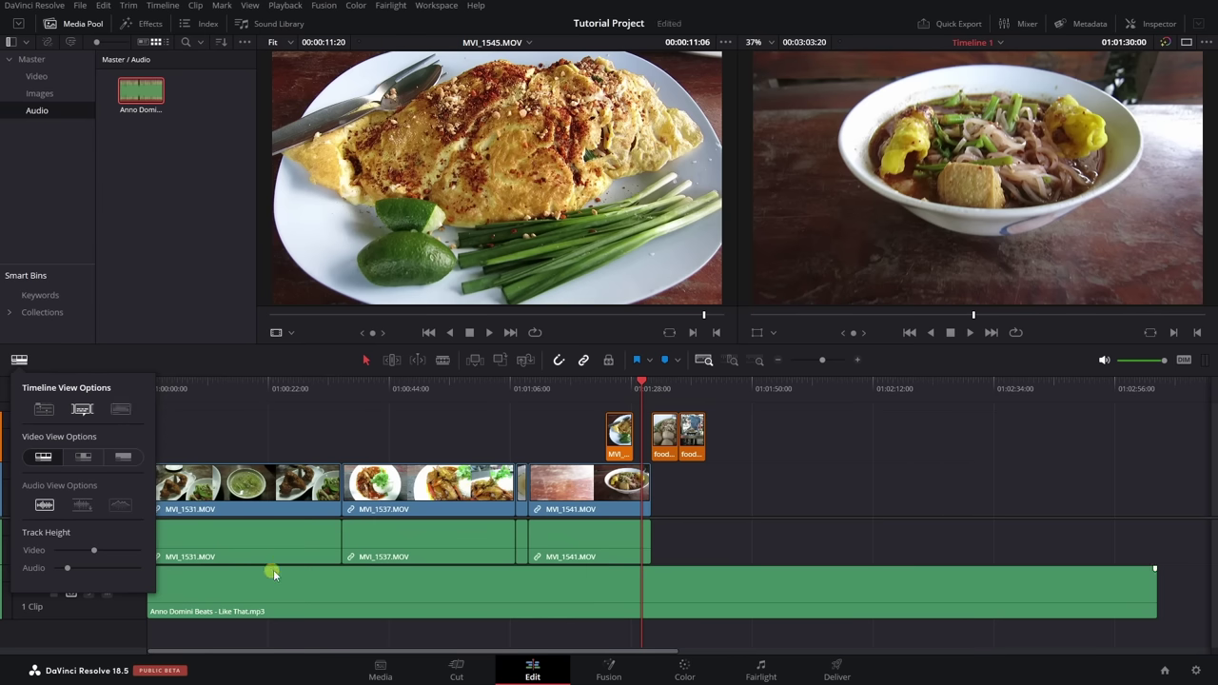
{"action": "left_click", "coordinate": [119, 410]}
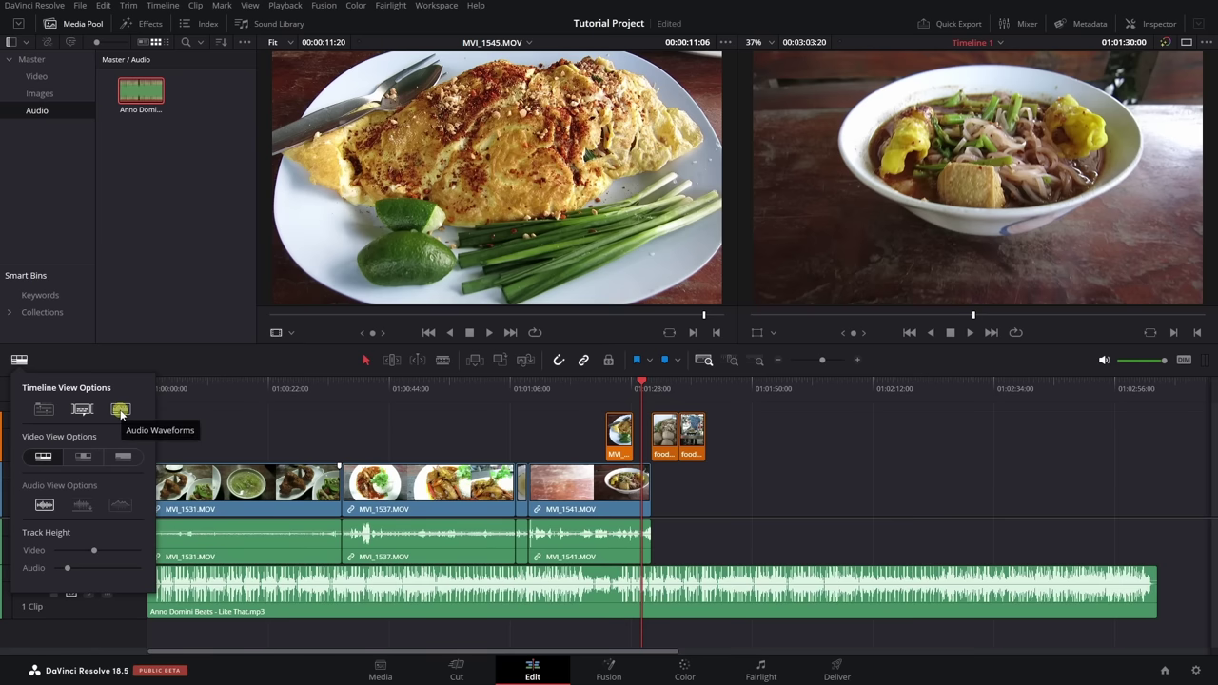
- Compare the video clip display modes, from filmstrip to Thumbnail View to plain clips, and return to the filmstrip
{"action": "left_click", "coordinate": [38, 459]}
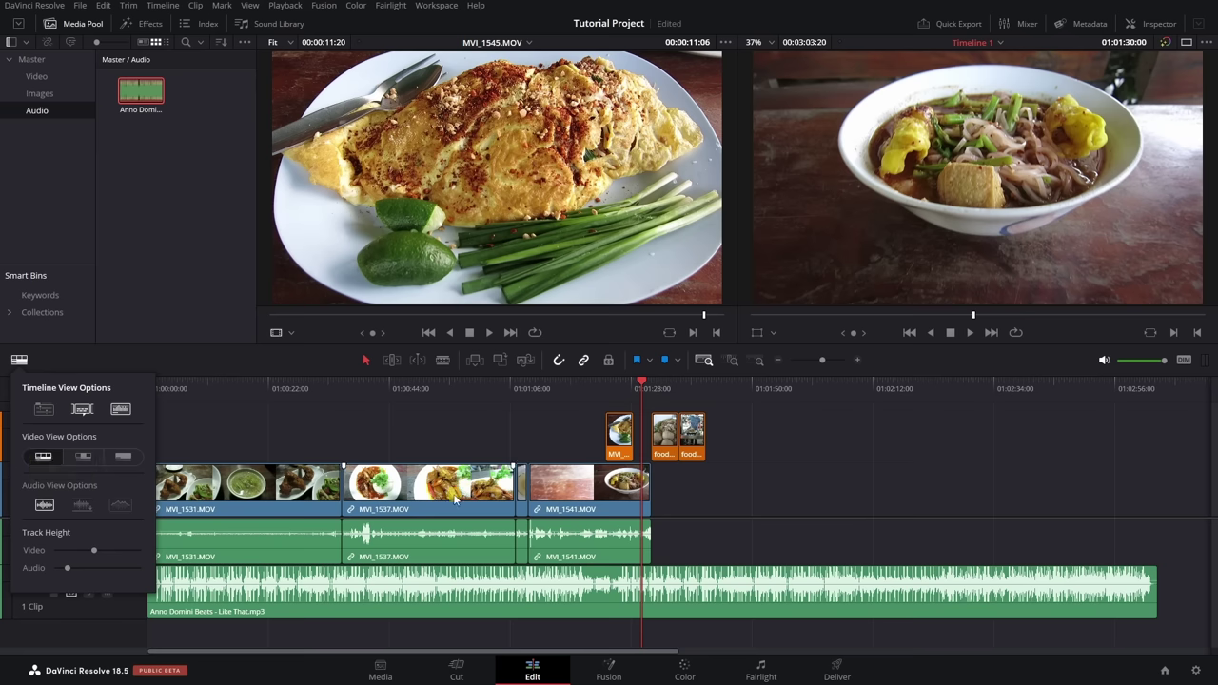
{"action": "left_click", "coordinate": [84, 458]}
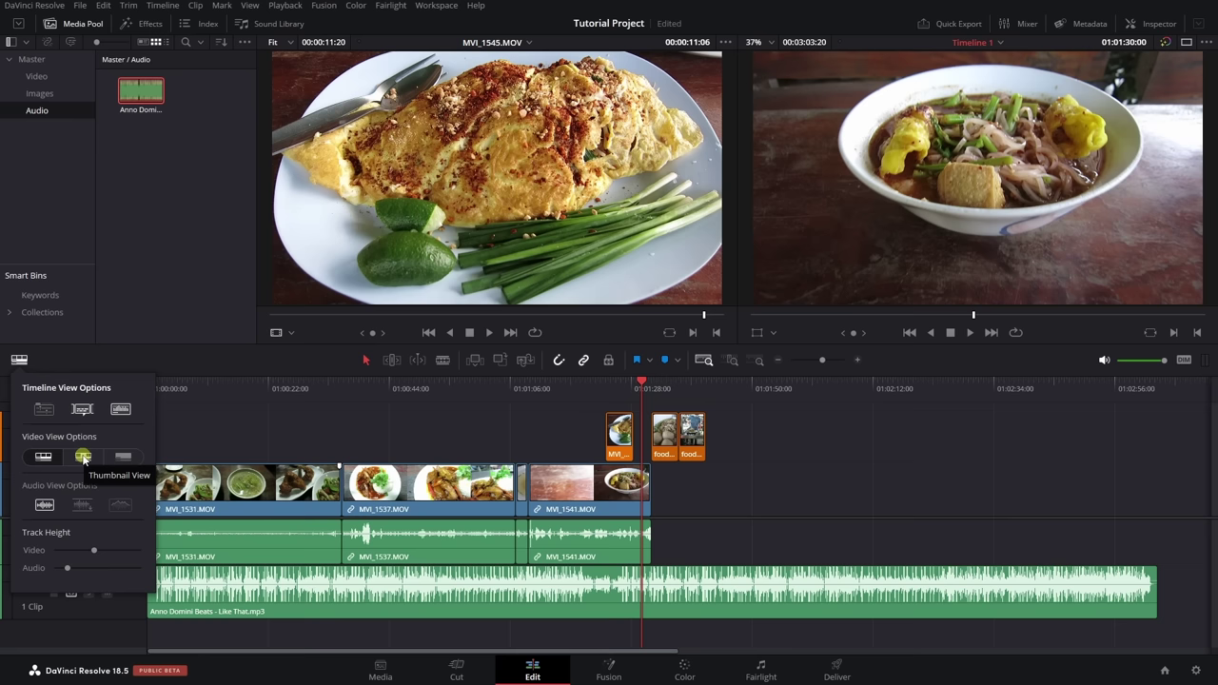
{"action": "left_click", "coordinate": [83, 458]}
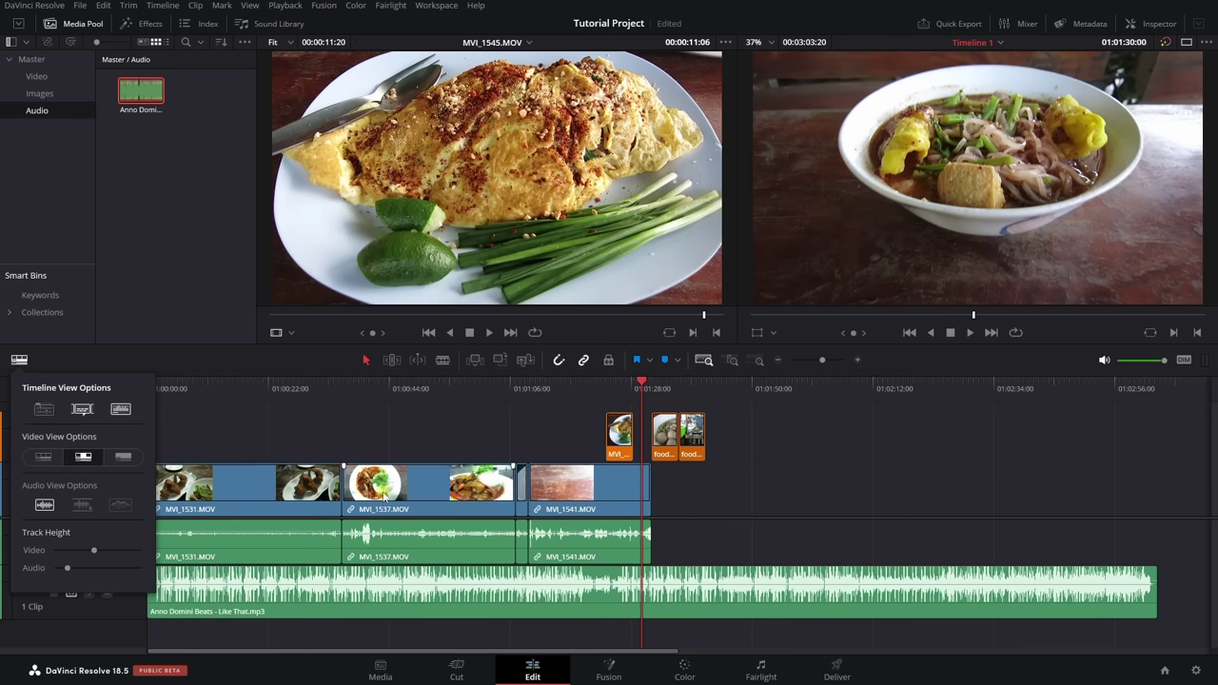
{"action": "left_click", "coordinate": [123, 459]}
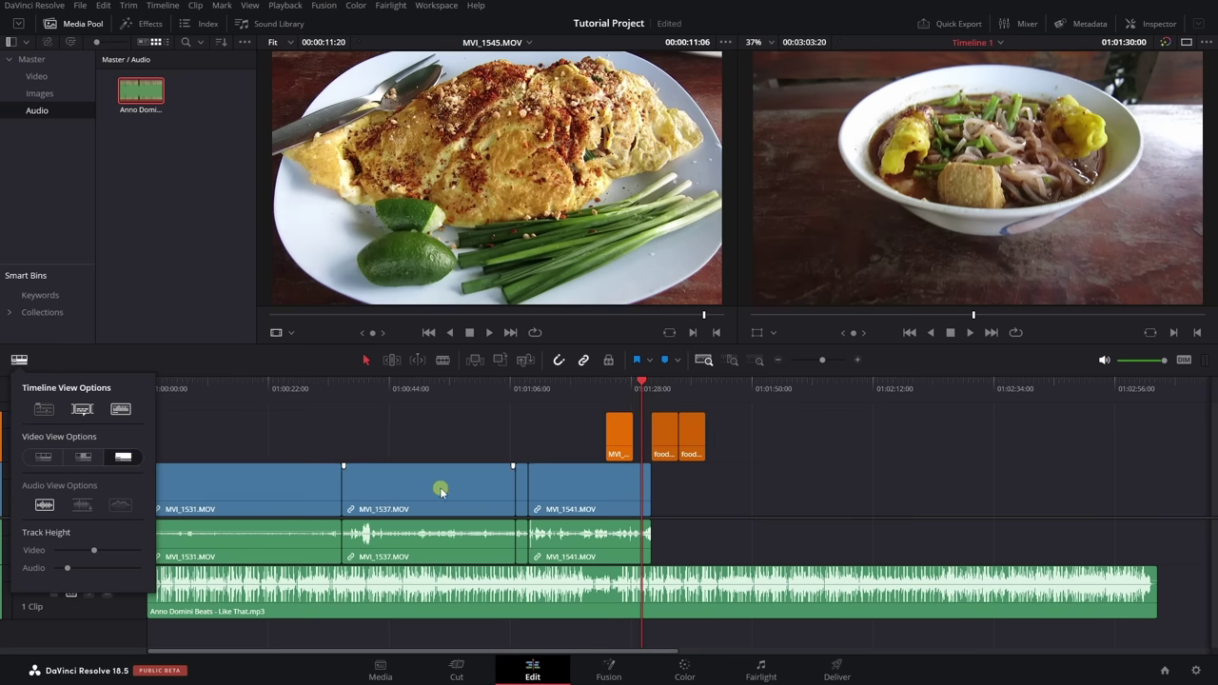
{"action": "left_click", "coordinate": [43, 457]}
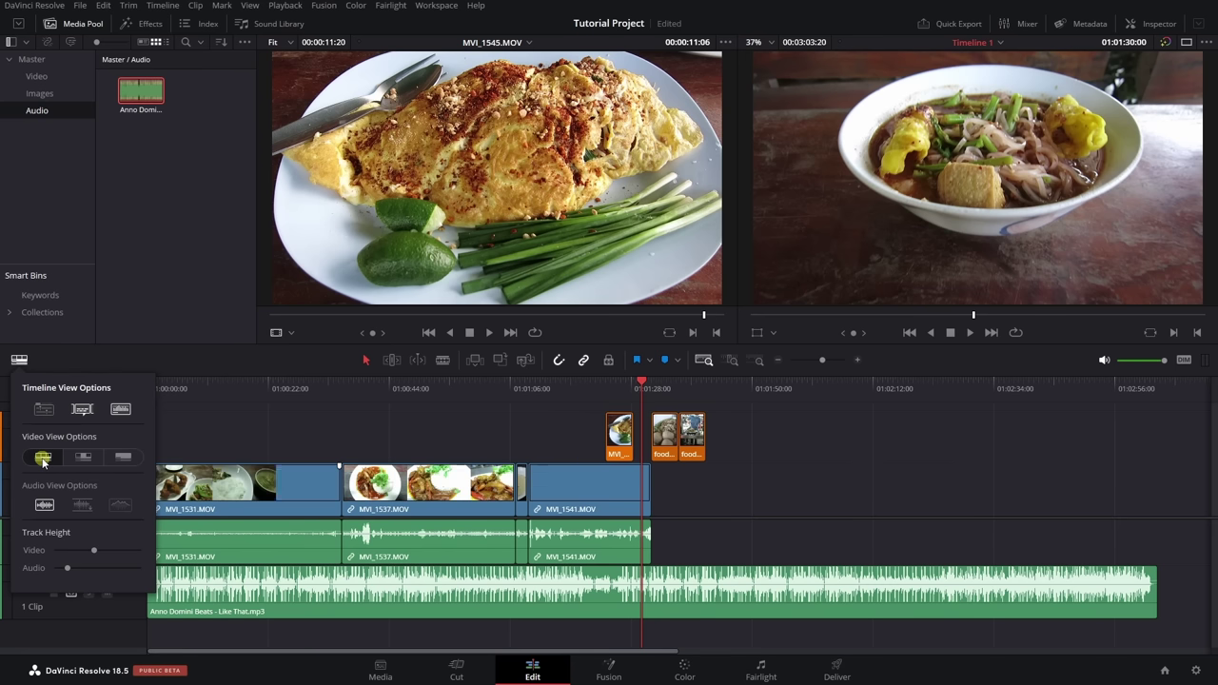
- Switch the audio clips to full-height waveforms and try the other waveform display option
{"action": "left_click", "coordinate": [77, 505]}
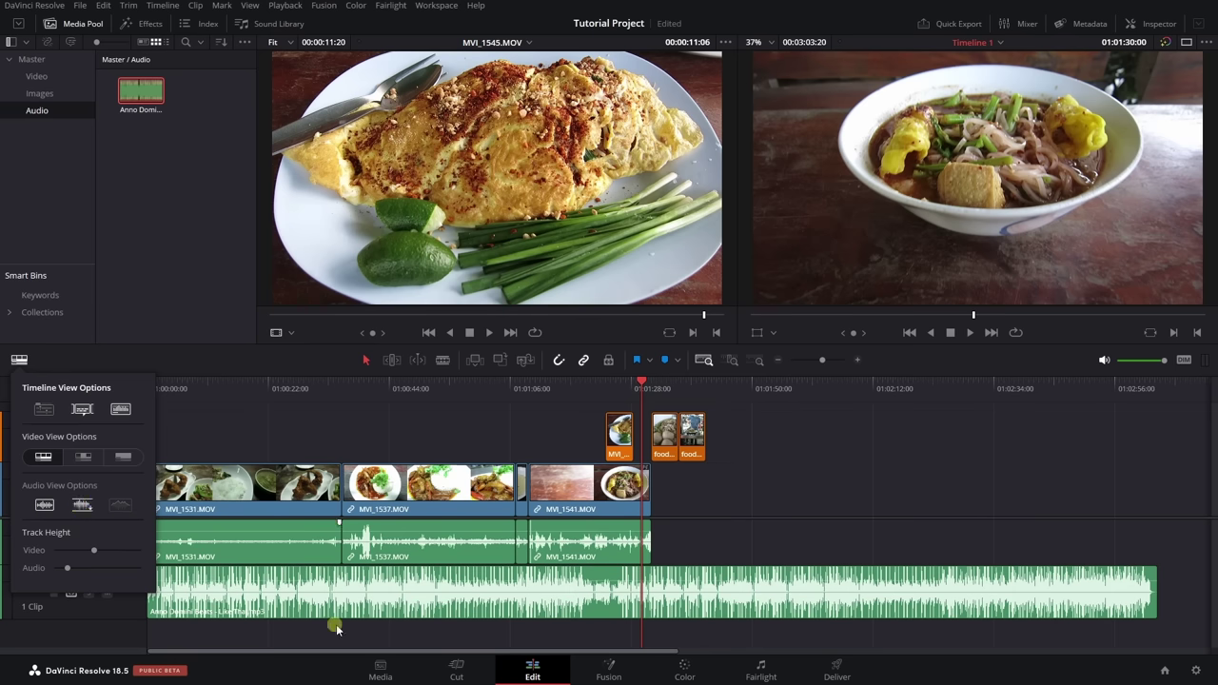
{"action": "left_click", "coordinate": [121, 508]}
{"action": "left_click", "coordinate": [84, 505]}
- Slightly increase the video track height in the Timeline View Options
{"action": "left_click", "coordinate": [90, 552]}
{"action": "mouse_move", "coordinate": [92, 550]}
{"action": "left_mouse_down"}
{"action": "mouse_move", "coordinate": [111, 551]}
{"action": "mouse_move", "coordinate": [97, 550]}
{"action": "left_mouse_up"}
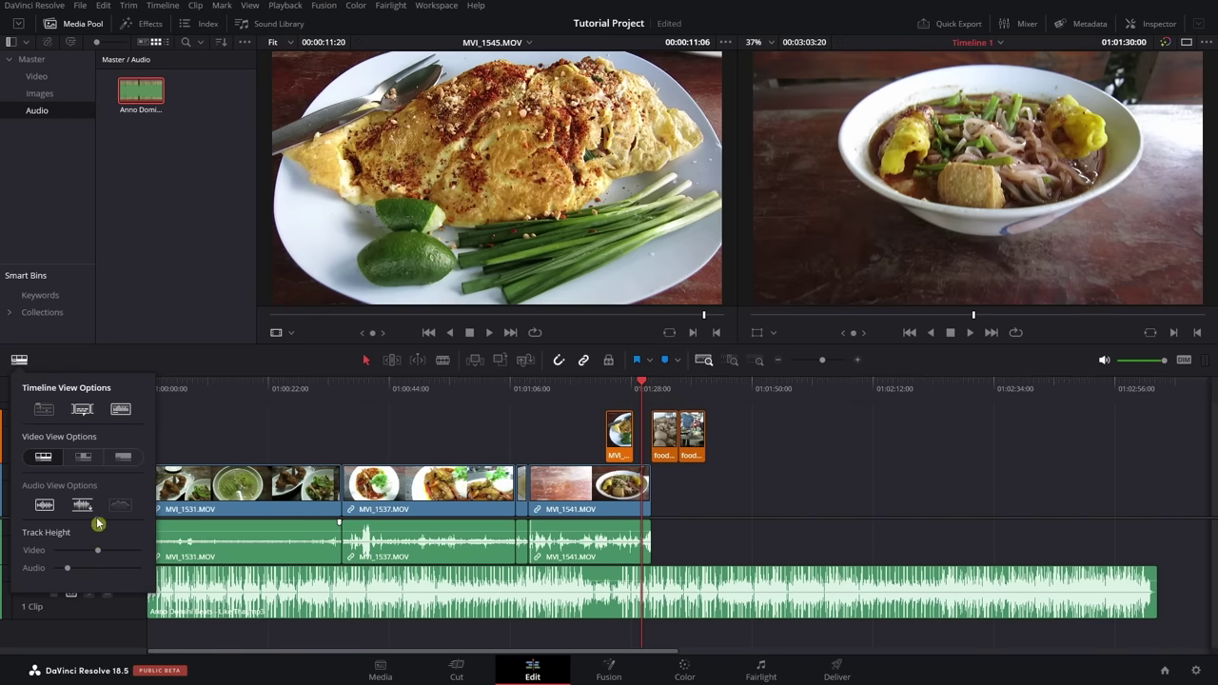
- Close the Timeline View Options and select the MVI_1541.MOV clip on the Food track
{"action": "left_click", "coordinate": [19, 358]}
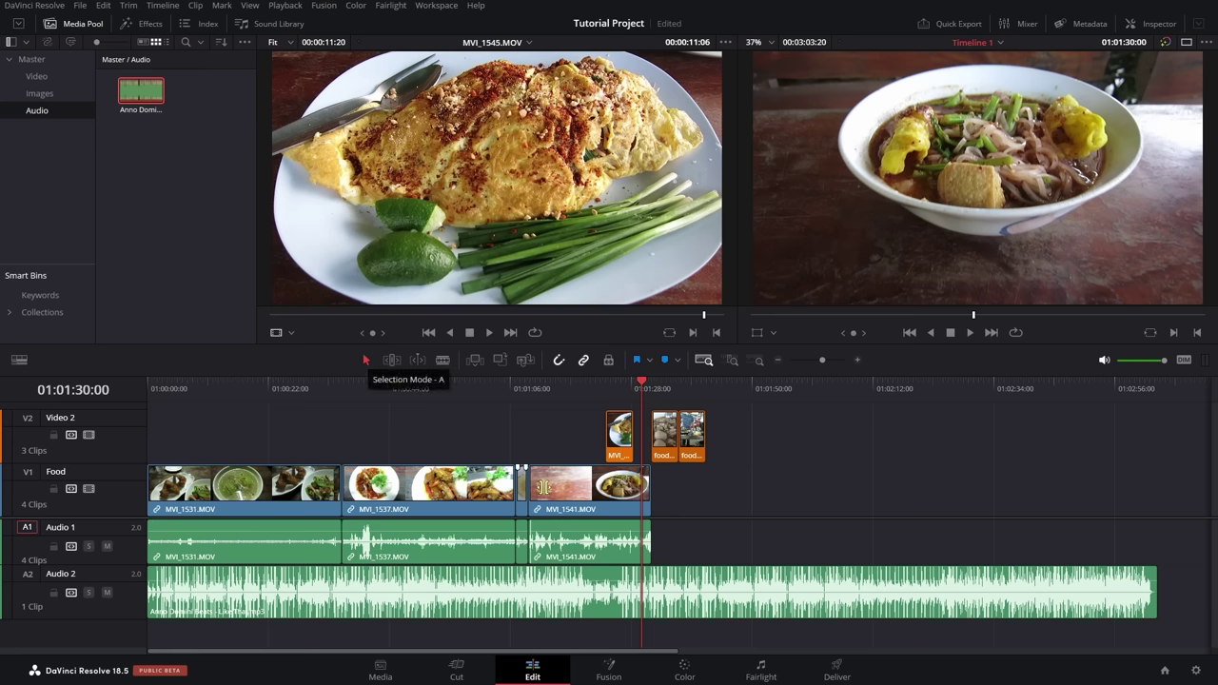
{"action": "left_click", "coordinate": [581, 490]}
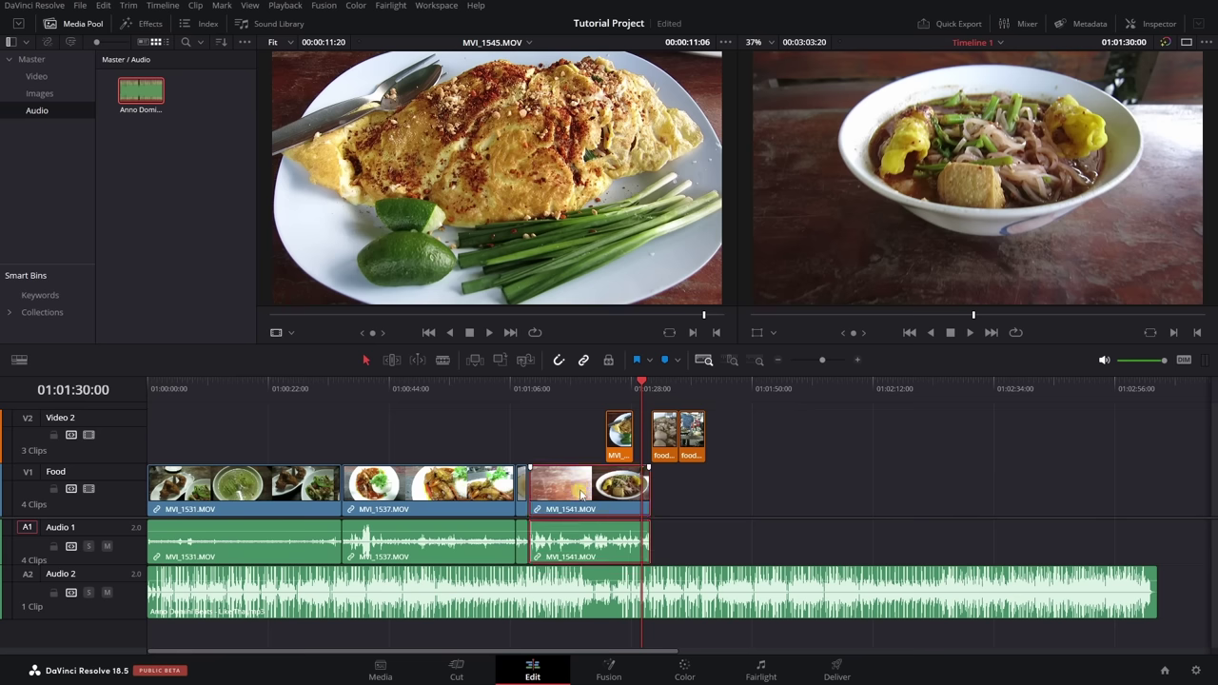
{"action": "mouse_move", "coordinate": [582, 490]}
{"action": "left_mouse_down"}
{"action": "mouse_move", "coordinate": [702, 497]}
{"action": "mouse_move", "coordinate": [595, 497]}
{"action": "left_mouse_up"}
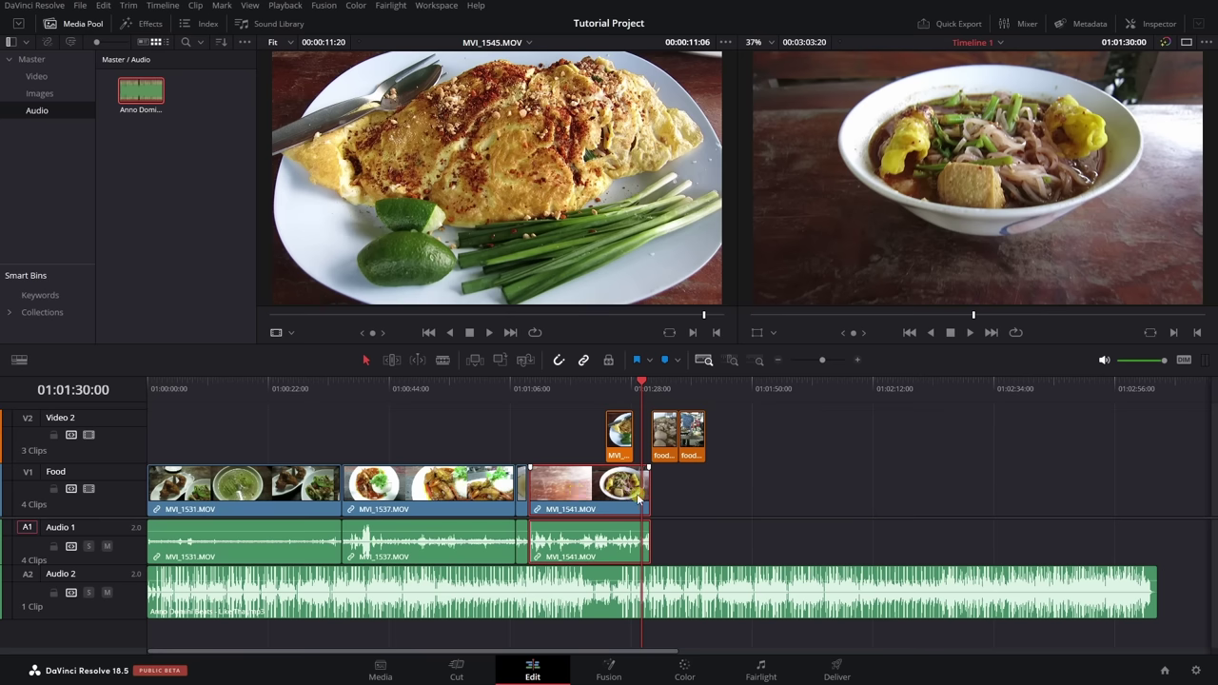
- In Selection Mode, trim the start of MVI_1541.MOV and move the shortened clip against the preceding clip to close the gap
{"action": "key", "text": "ctrl+equal"}
{"action": "key", "text": "ctrl+equal"}
{"action": "key", "text": "ctrl+equal"}
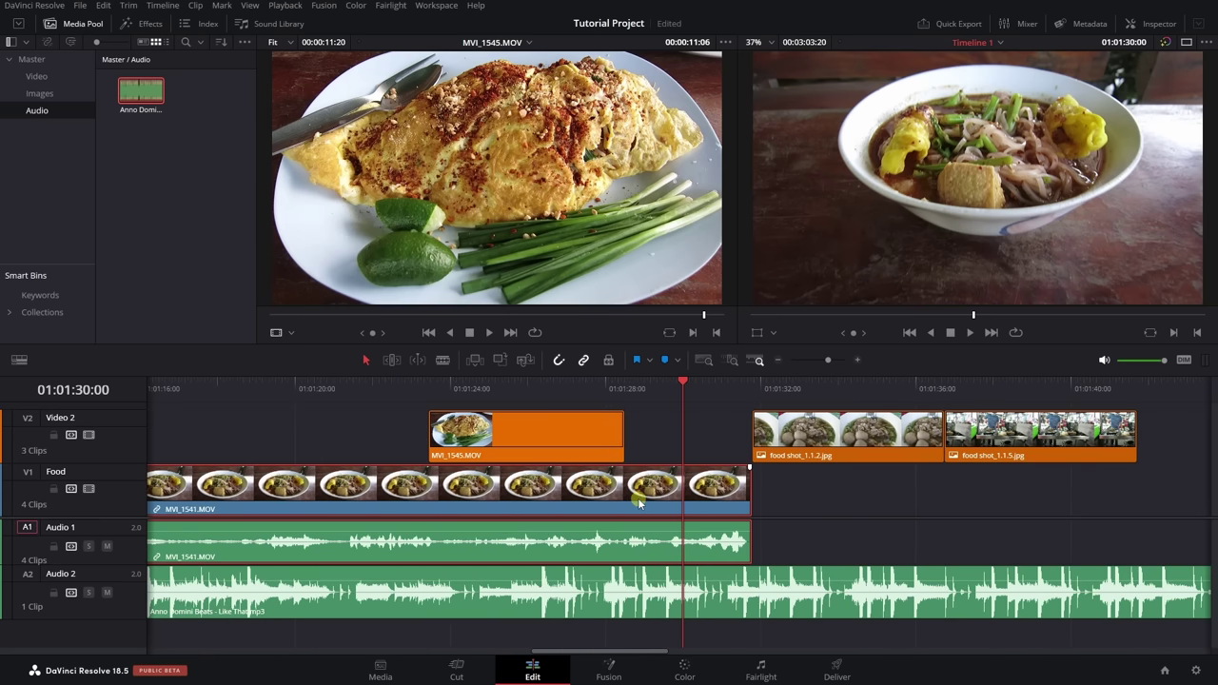
{"action": "key", "text": "ctrl+minus"}
{"action": "key", "text": "ctrl+minus"}
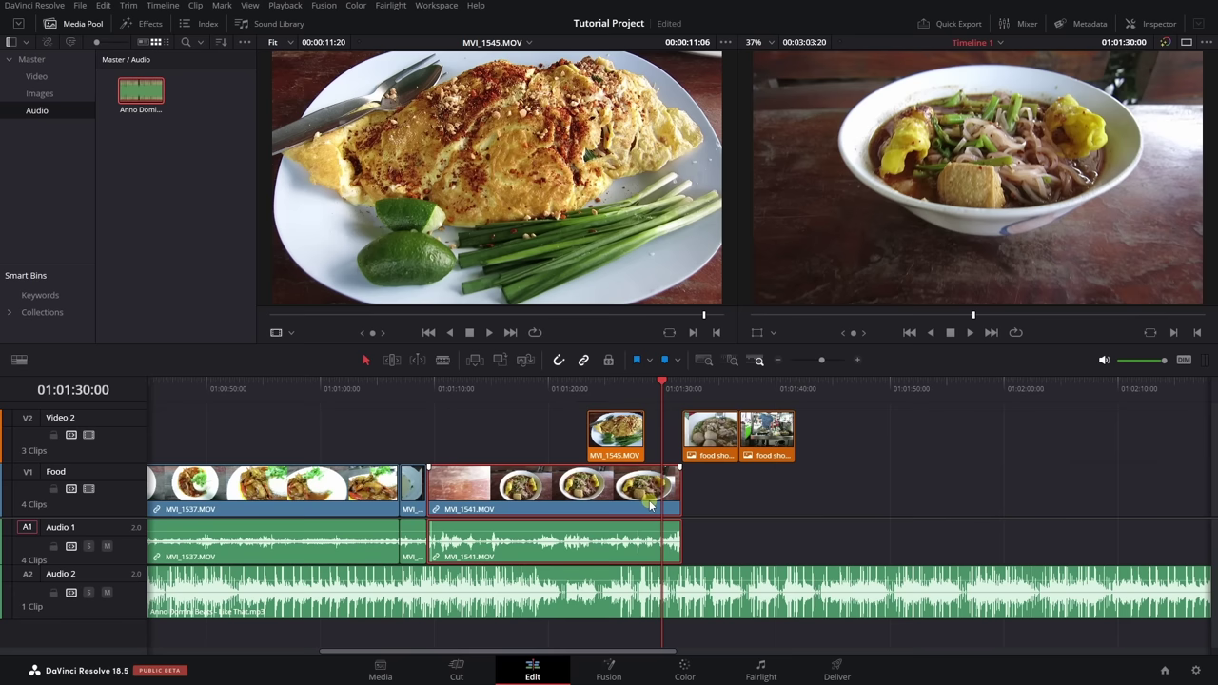
{"action": "left_click", "coordinate": [367, 361]}
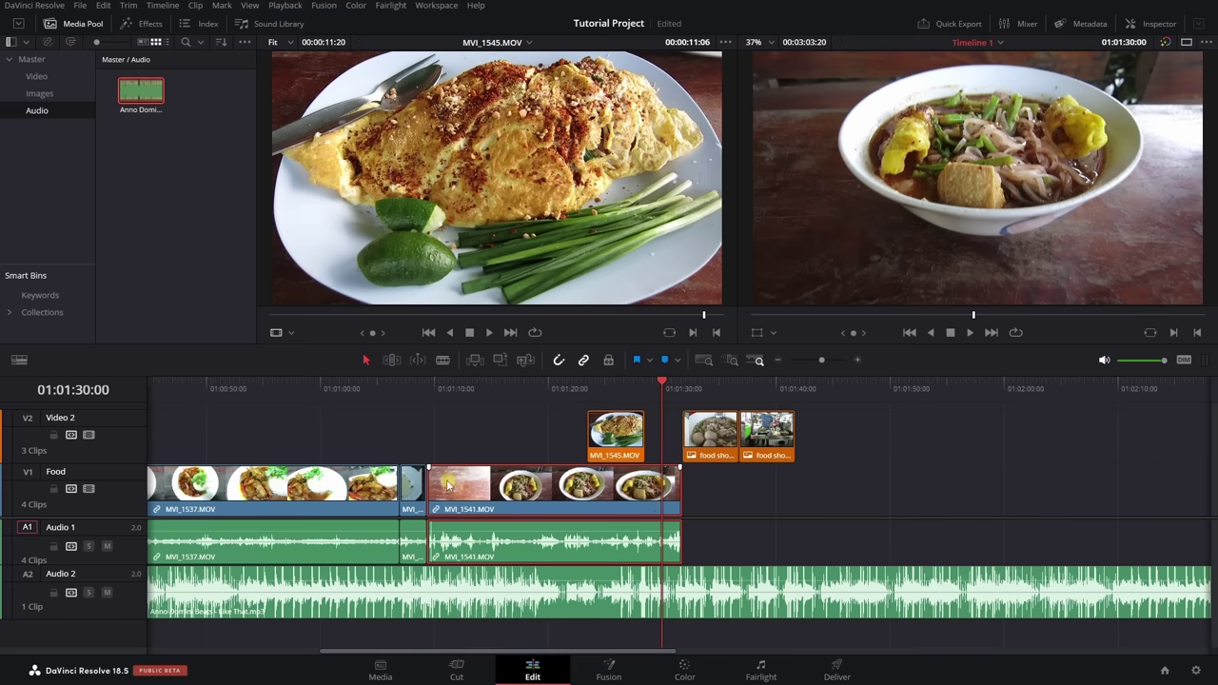
{"action": "left_click_drag", "start_coordinate": [432, 486], "coordinate": [525, 495]}
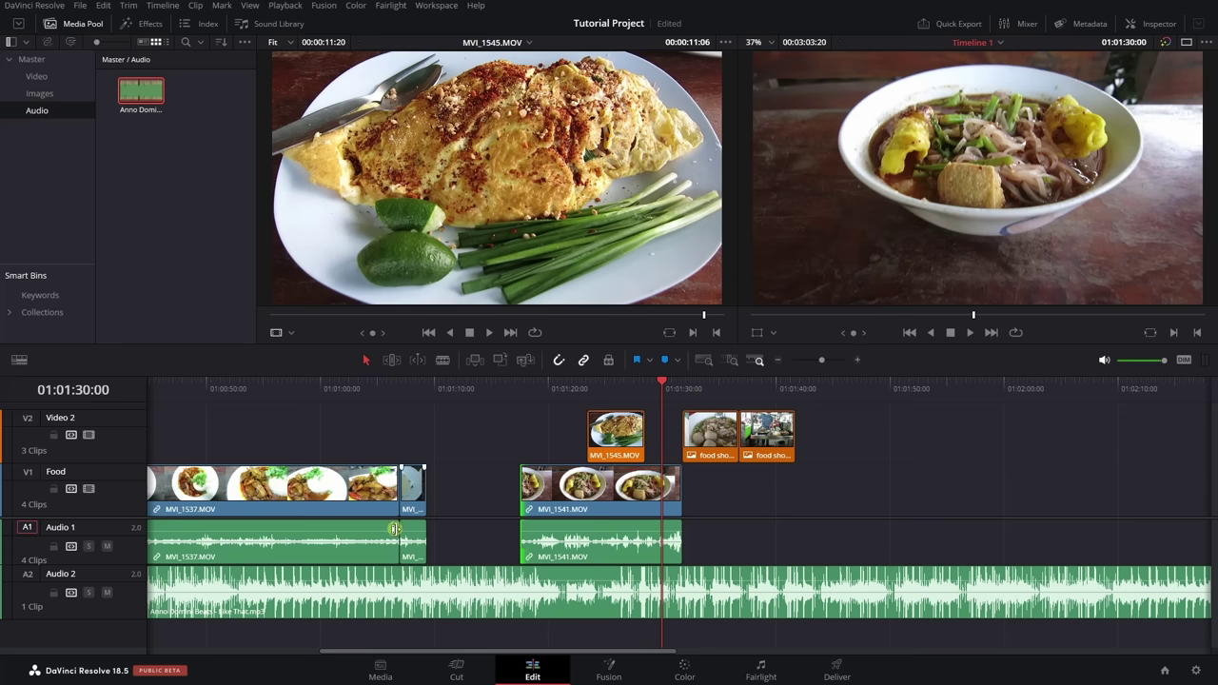
{"action": "left_click_drag", "start_coordinate": [526, 486], "coordinate": [505, 501]}
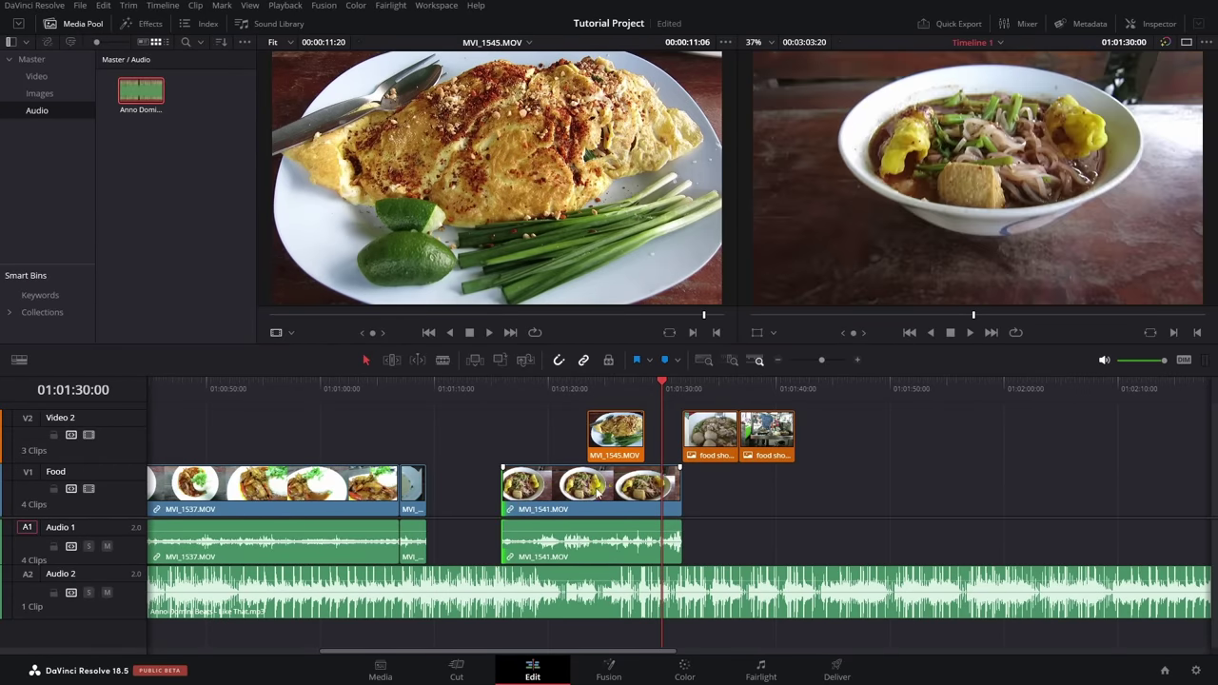
{"action": "left_click_drag", "start_coordinate": [578, 489], "coordinate": [533, 491]}
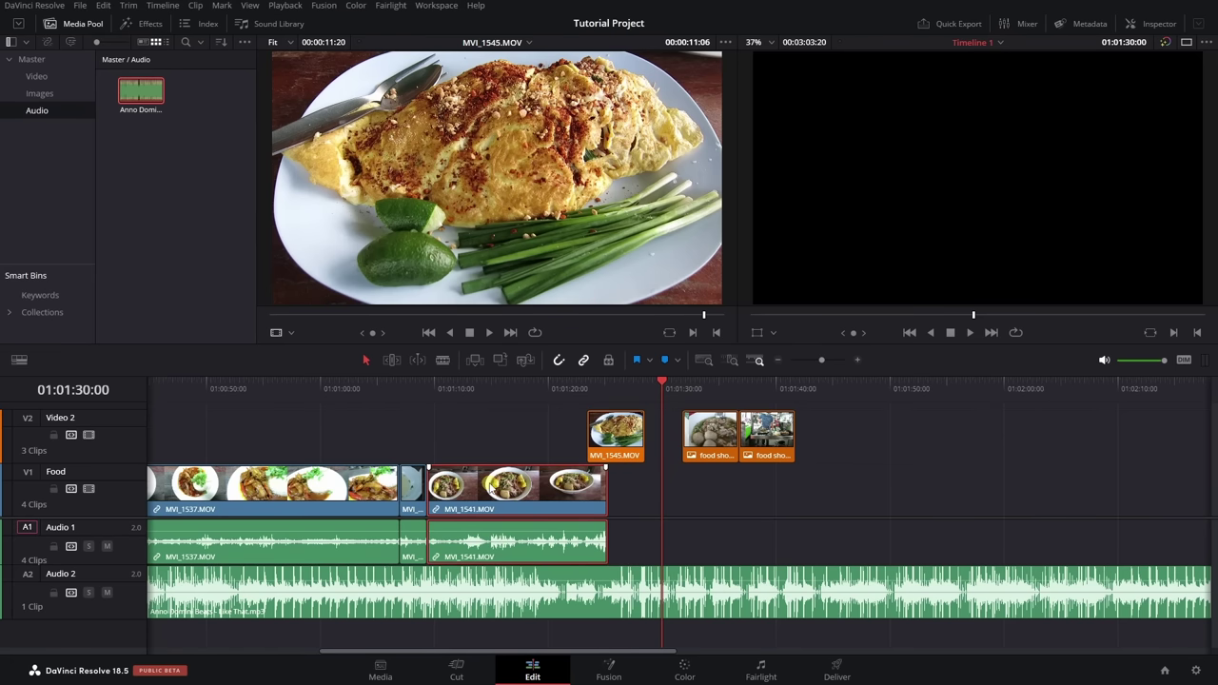
- In Trim Edit Mode, ripple-trim about 4.6 seconds off the start of MVI_1541.MOV in two passes
{"action": "left_click", "coordinate": [393, 360]}
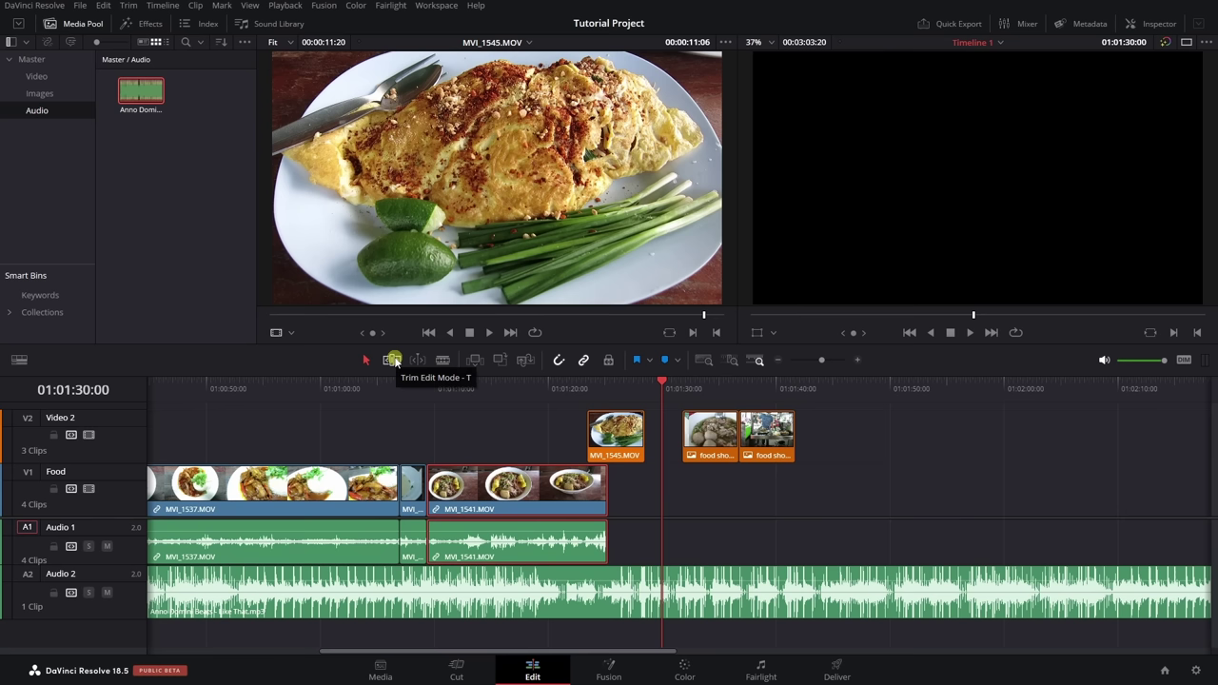
{"action": "left_click", "coordinate": [394, 361]}
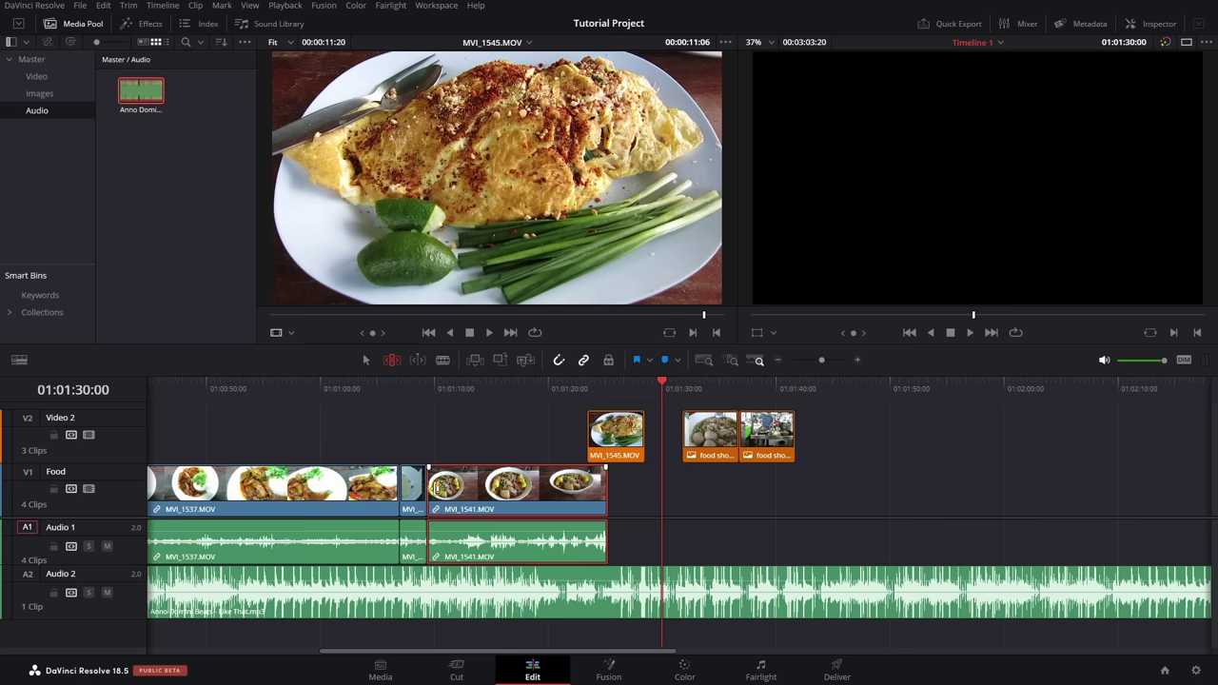
{"action": "left_click_drag", "start_coordinate": [428, 487], "coordinate": [444, 491]}
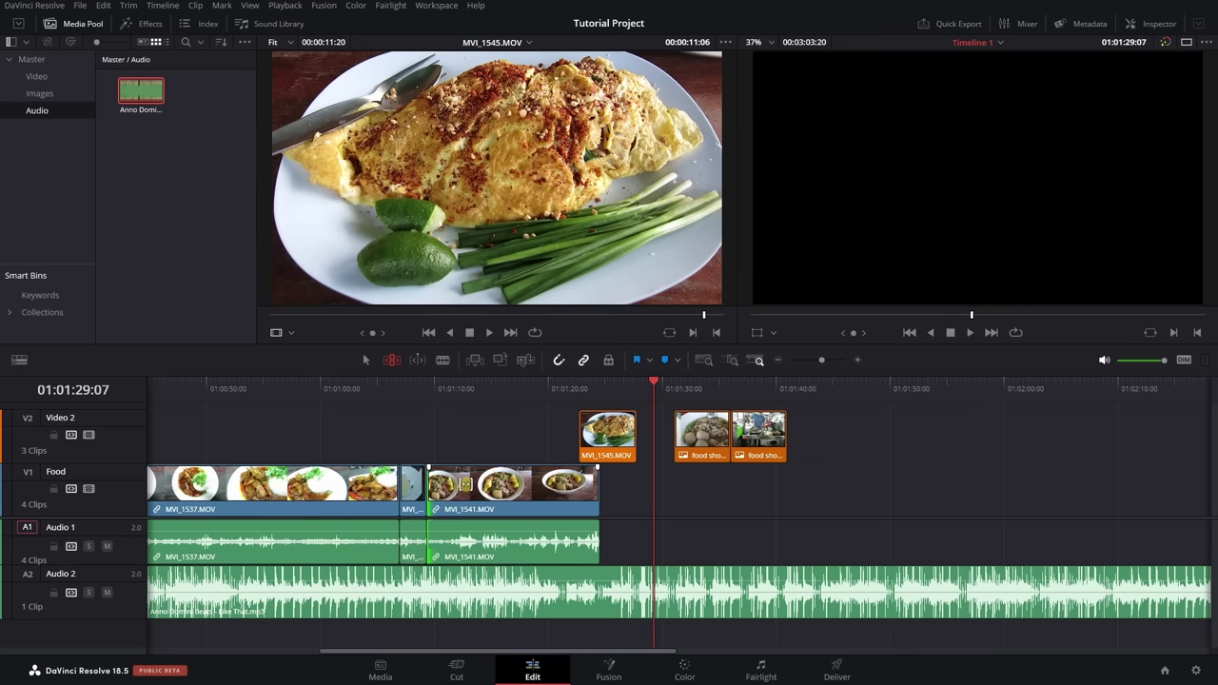
{"action": "left_click_drag", "start_coordinate": [433, 487], "coordinate": [478, 498]}
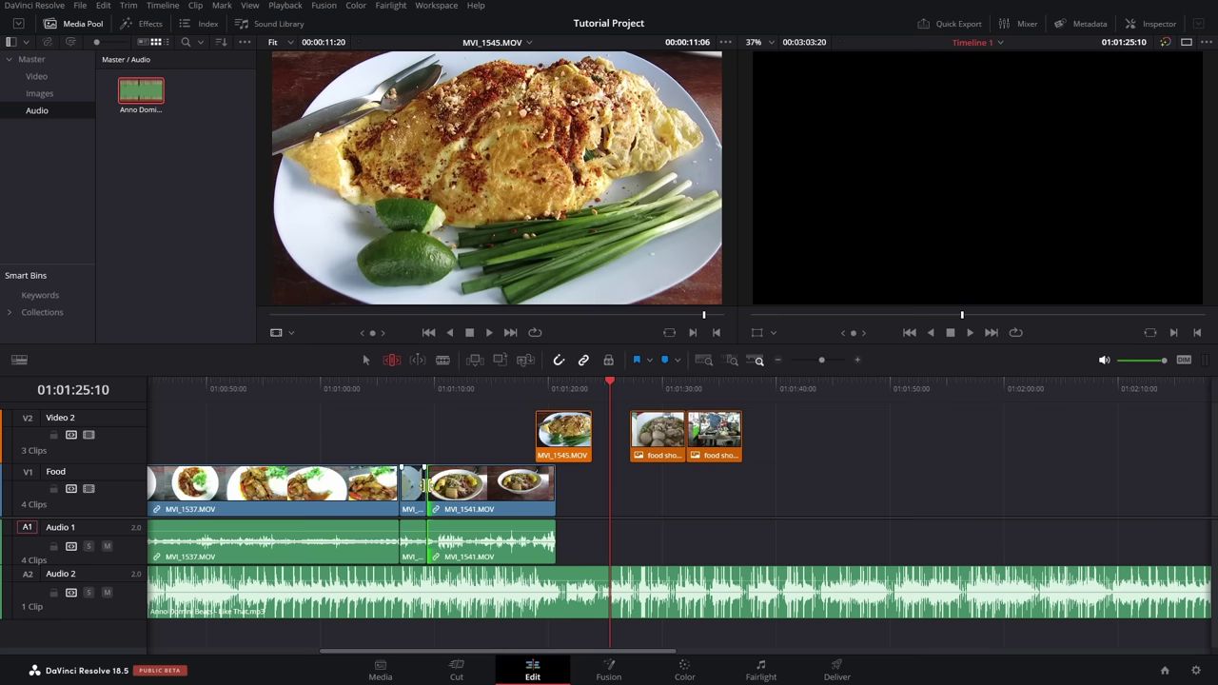
- Roll the cut between MVI_1538.MOV and MVI_1541.MOV slightly later, and ripple-trim about 0.9 seconds off the end of MVI_1537.MOV
{"action": "left_click_drag", "start_coordinate": [425, 485], "coordinate": [469, 499]}
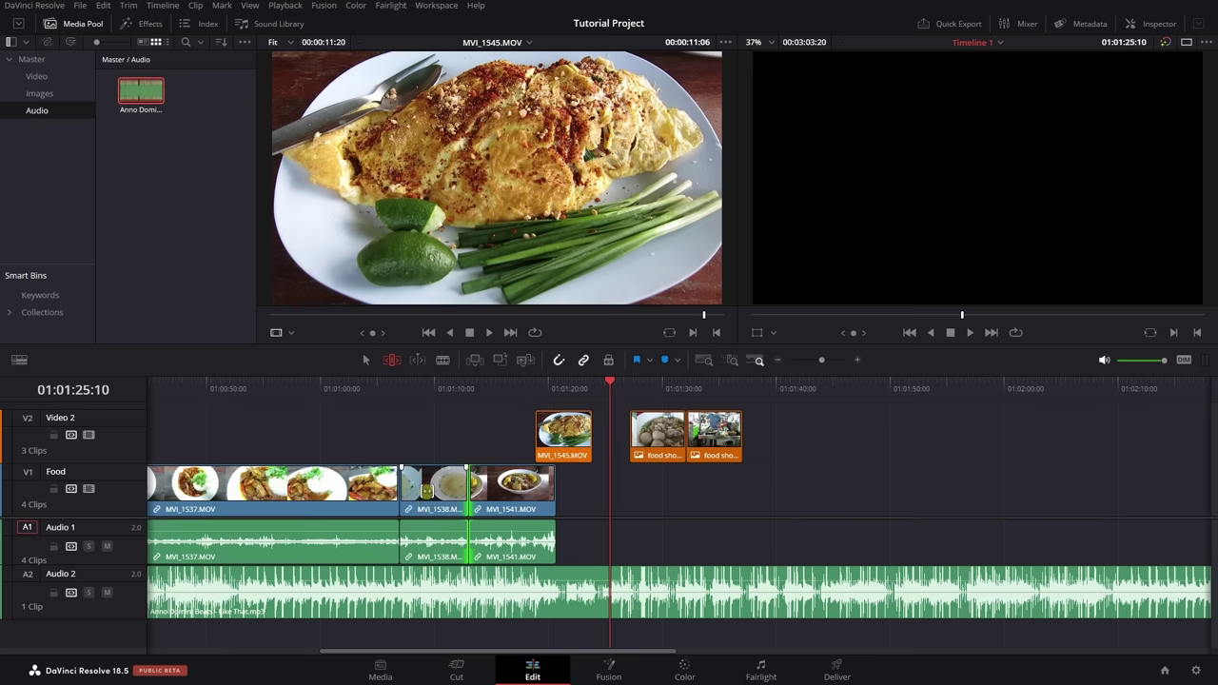
{"action": "left_click_drag", "start_coordinate": [469, 494], "coordinate": [436, 506]}
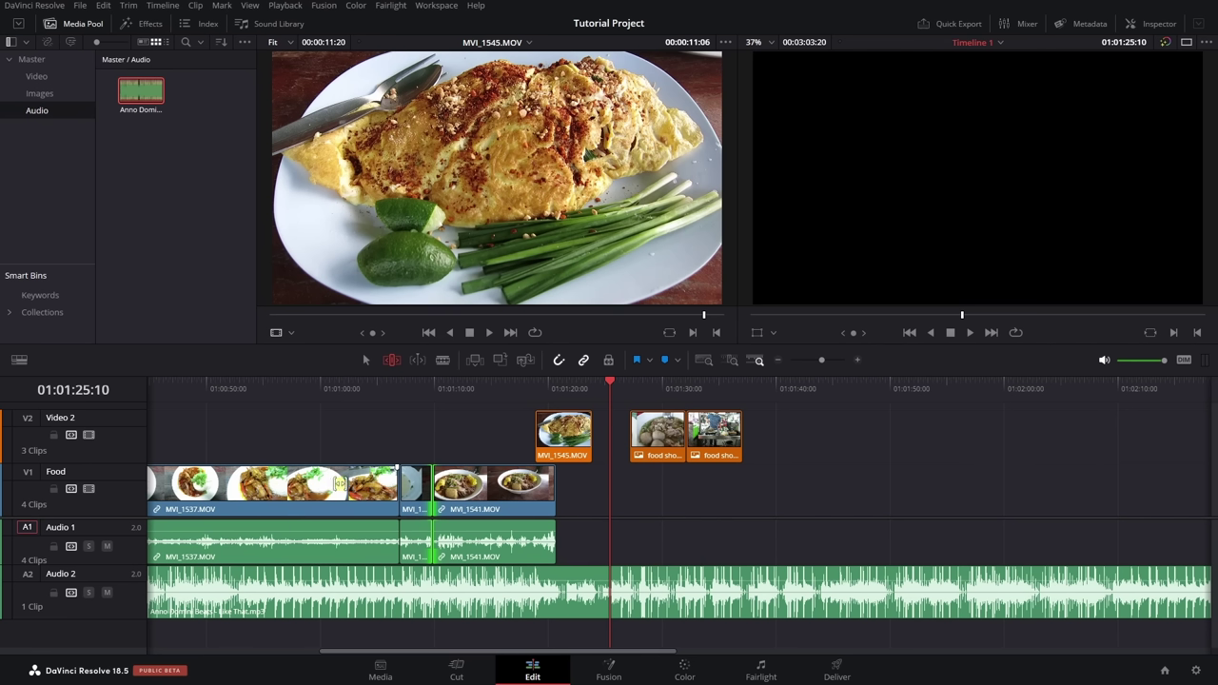
{"action": "left_click", "coordinate": [355, 486]}
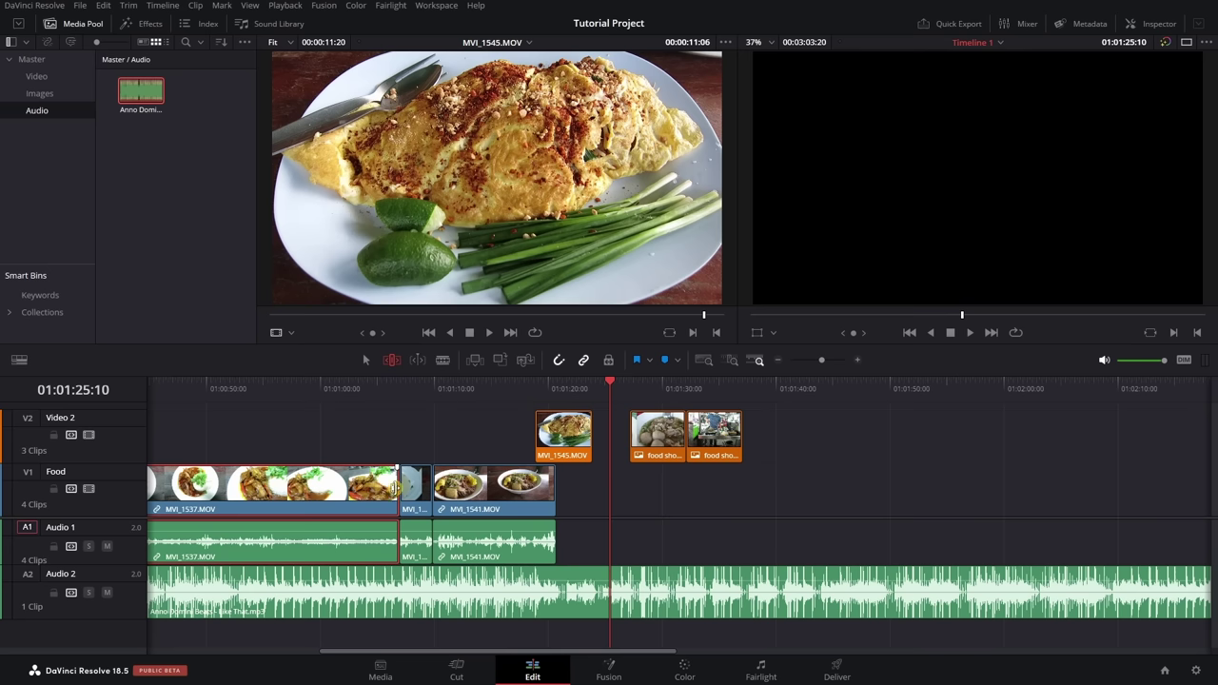
{"action": "mouse_move", "coordinate": [395, 488]}
{"action": "left_mouse_down"}
{"action": "mouse_move", "coordinate": [366, 491]}
{"action": "mouse_move", "coordinate": [384, 495]}
{"action": "left_mouse_up"}
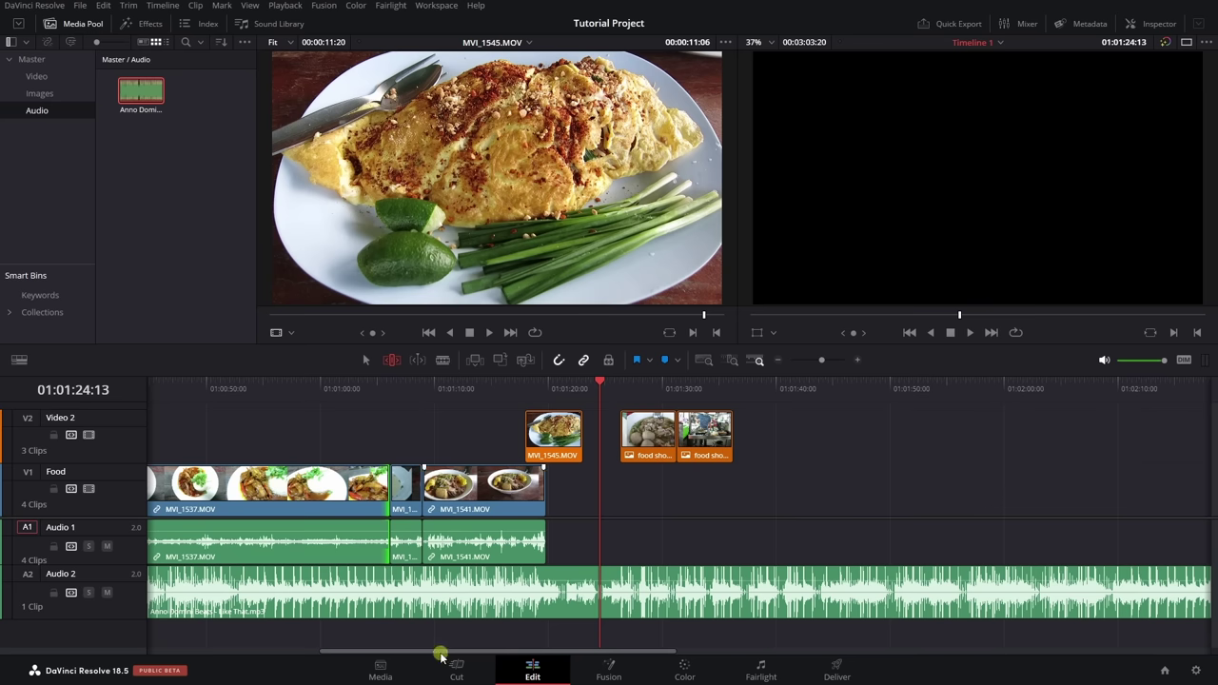
- Ripple-trim about 2 seconds off the start of MVI_1531.MOV together with the music clip on Audio 2
{"action": "left_click_drag", "start_coordinate": [440, 653], "coordinate": [203, 636]}
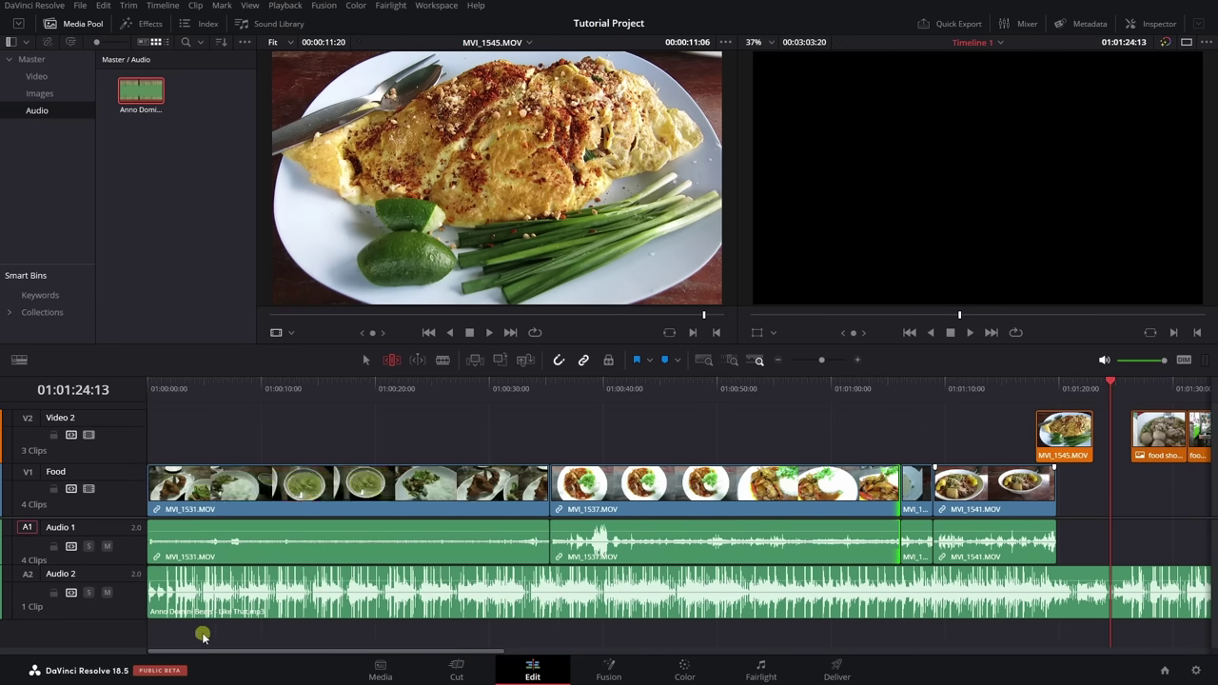
{"action": "left_click", "coordinate": [209, 492]}
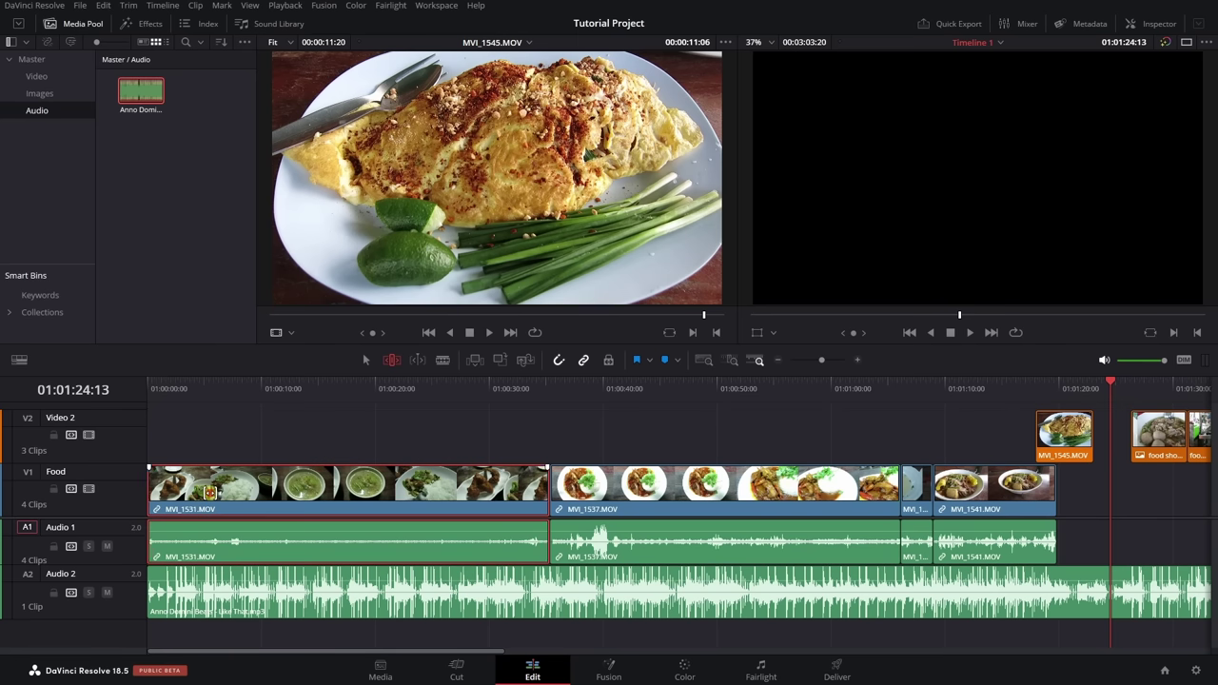
{"action": "key", "text": "ctrl+a"}
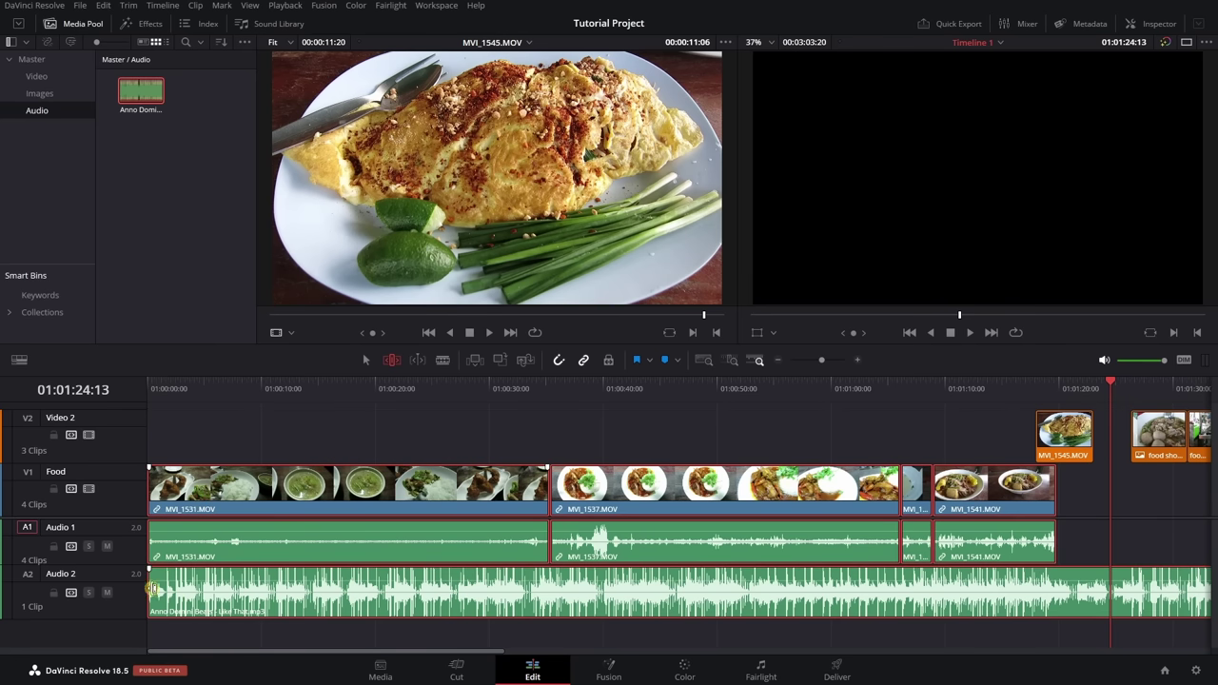
{"action": "left_click", "coordinate": [154, 488]}
{"action": "left_click_drag", "start_coordinate": [154, 488], "coordinate": [179, 504]}
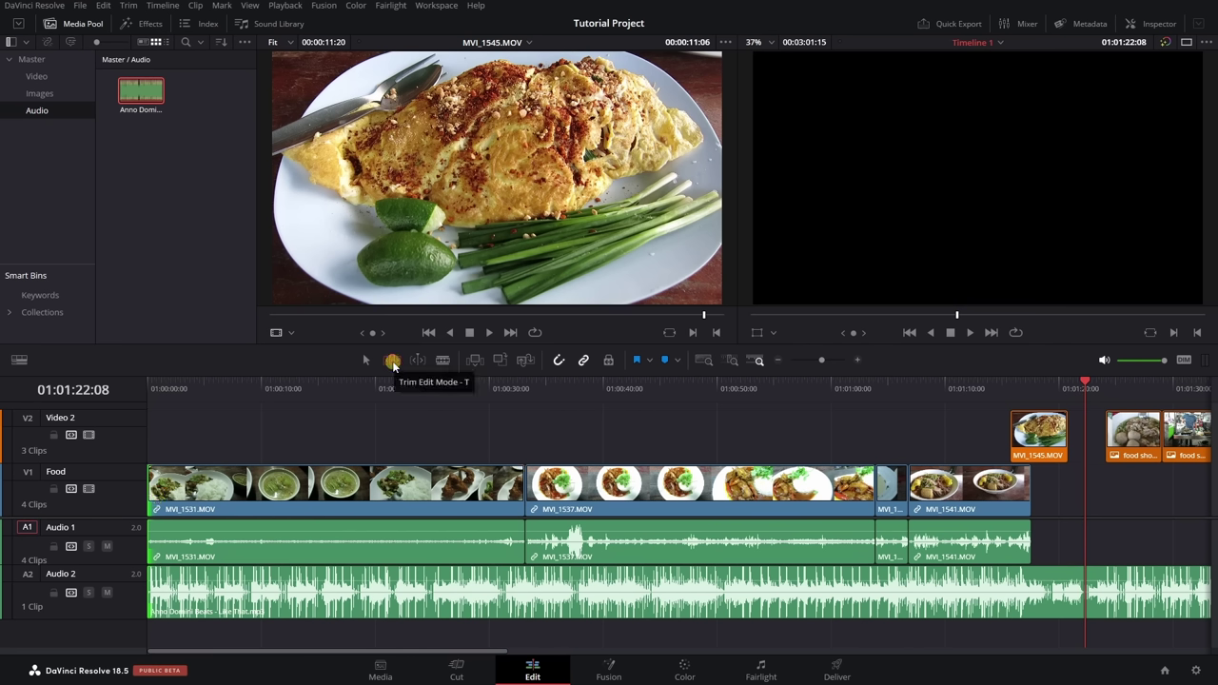
- Choose Trim Edit Mode again and select MVI_1531.MOV along with the music clip on Audio 2
{"action": "left_click", "coordinate": [392, 362]}
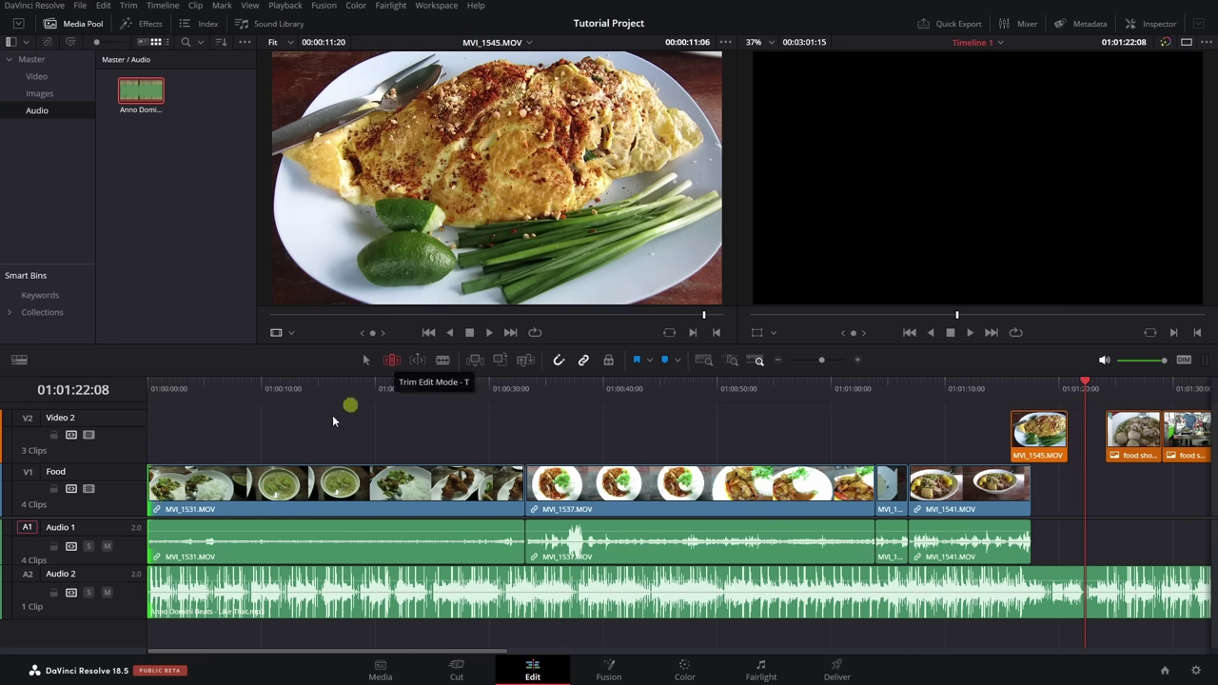
{"action": "left_click", "coordinate": [178, 488]}
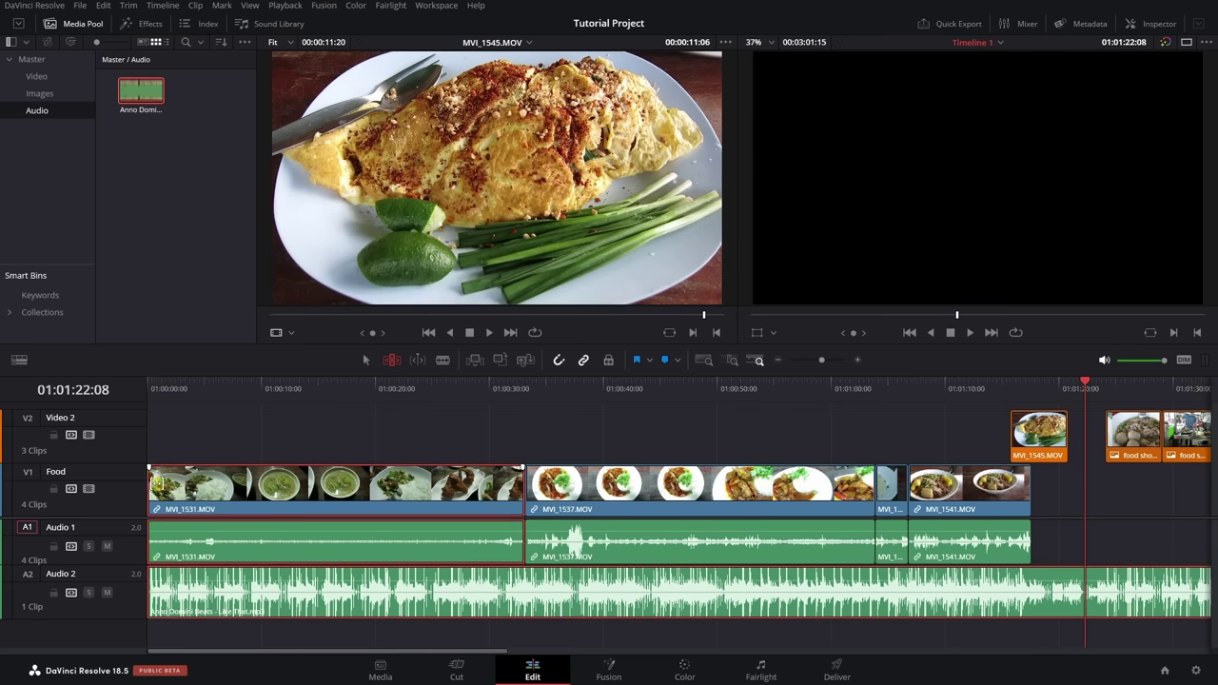
- Undo the ripple trim at the start of the first MVI_1531.MOV clip
{"action": "mouse_move", "coordinate": [157, 482]}
{"action": "left_mouse_down"}
{"action": "mouse_move", "coordinate": [190, 490]}
{"action": "mouse_move", "coordinate": [158, 488]}
{"action": "left_mouse_up"}
{"action": "key", "text": "ctrl+z"}
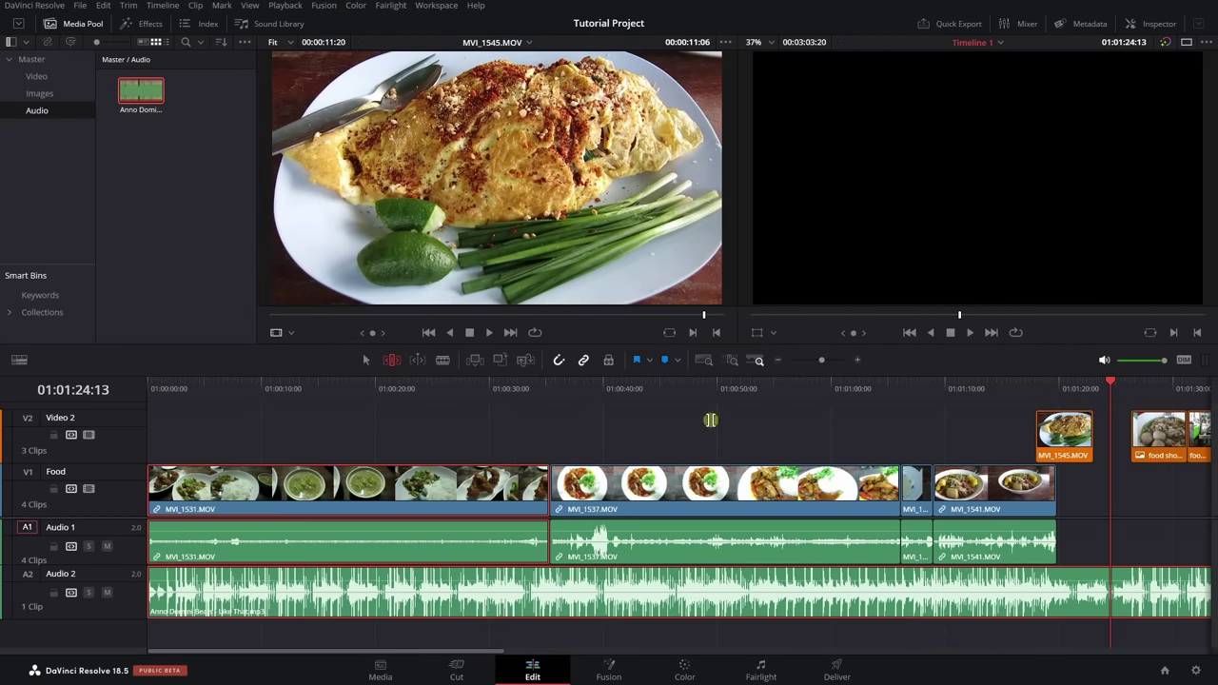
- Try to slip the content of the MVI_1537.MOV clip on the Food track within its current edges
{"action": "left_click", "coordinate": [723, 489]}
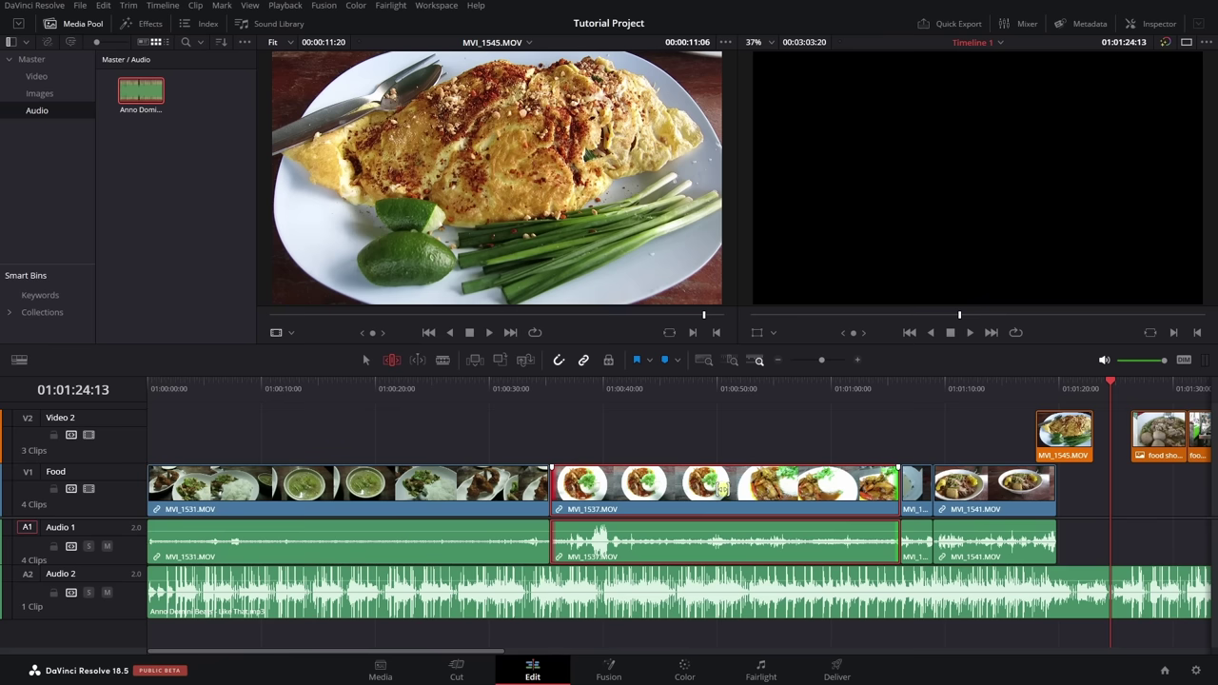
{"action": "mouse_move", "coordinate": [723, 489]}
{"action": "left_mouse_down"}
{"action": "mouse_move", "coordinate": [697, 489]}
{"action": "mouse_move", "coordinate": [740, 489]}
{"action": "mouse_move", "coordinate": [693, 489]}
{"action": "mouse_move", "coordinate": [739, 489]}
{"action": "left_mouse_up"}
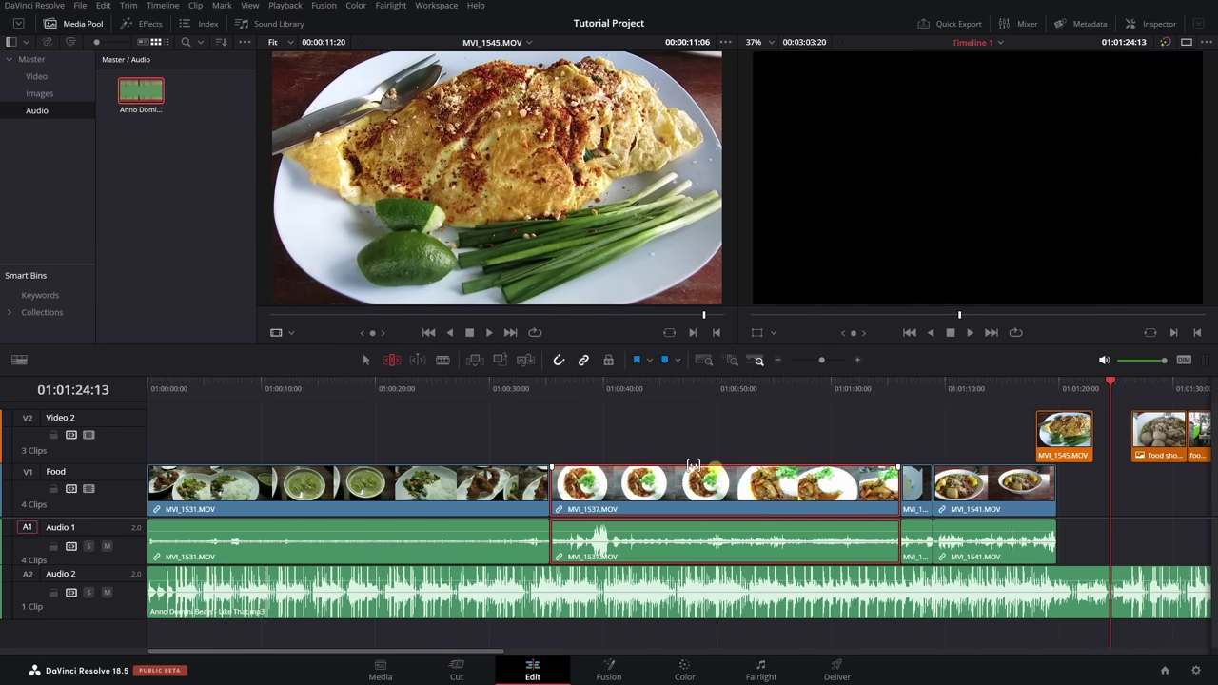
{"action": "mouse_move", "coordinate": [687, 489]}
{"action": "left_mouse_down"}
{"action": "mouse_move", "coordinate": [729, 488]}
{"action": "mouse_move", "coordinate": [687, 488]}
{"action": "mouse_move", "coordinate": [708, 488]}
{"action": "left_mouse_up"}
- Ripple-trim the end of the MVI_1531.MOV clip on the Food track to about 26 seconds and slip its content
{"action": "left_click", "coordinate": [336, 487]}
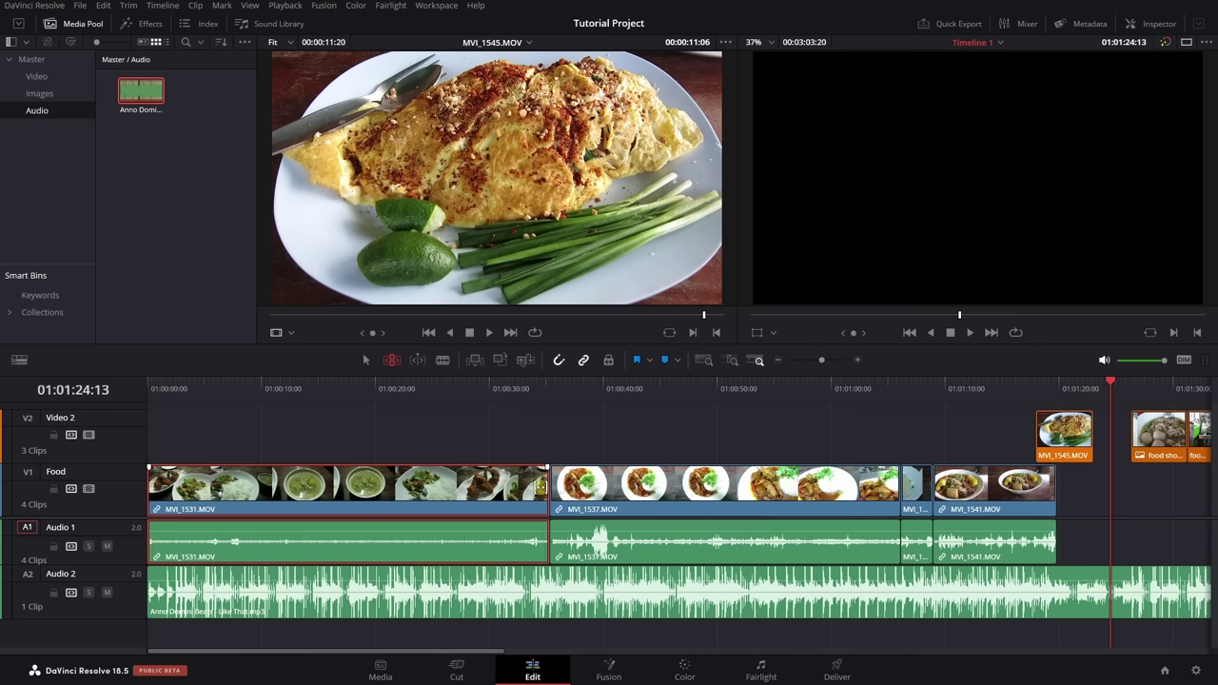
{"action": "left_click_drag", "start_coordinate": [541, 486], "coordinate": [445, 486]}
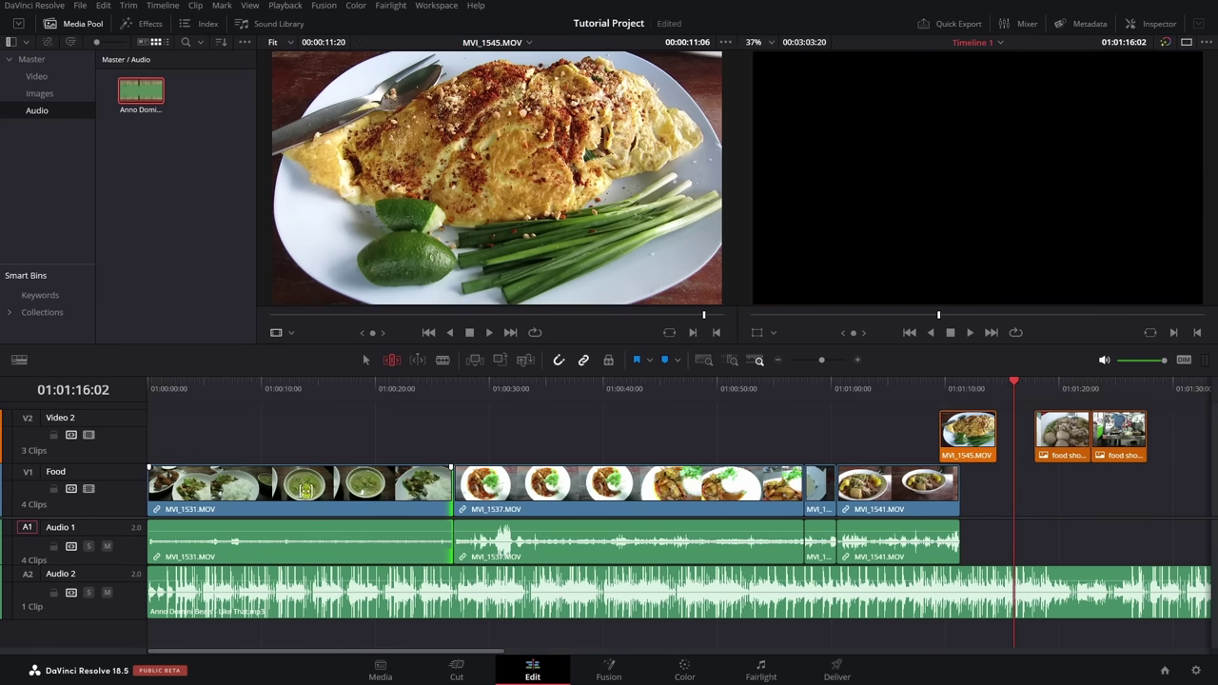
{"action": "left_click_drag", "start_coordinate": [288, 488], "coordinate": [360, 481]}
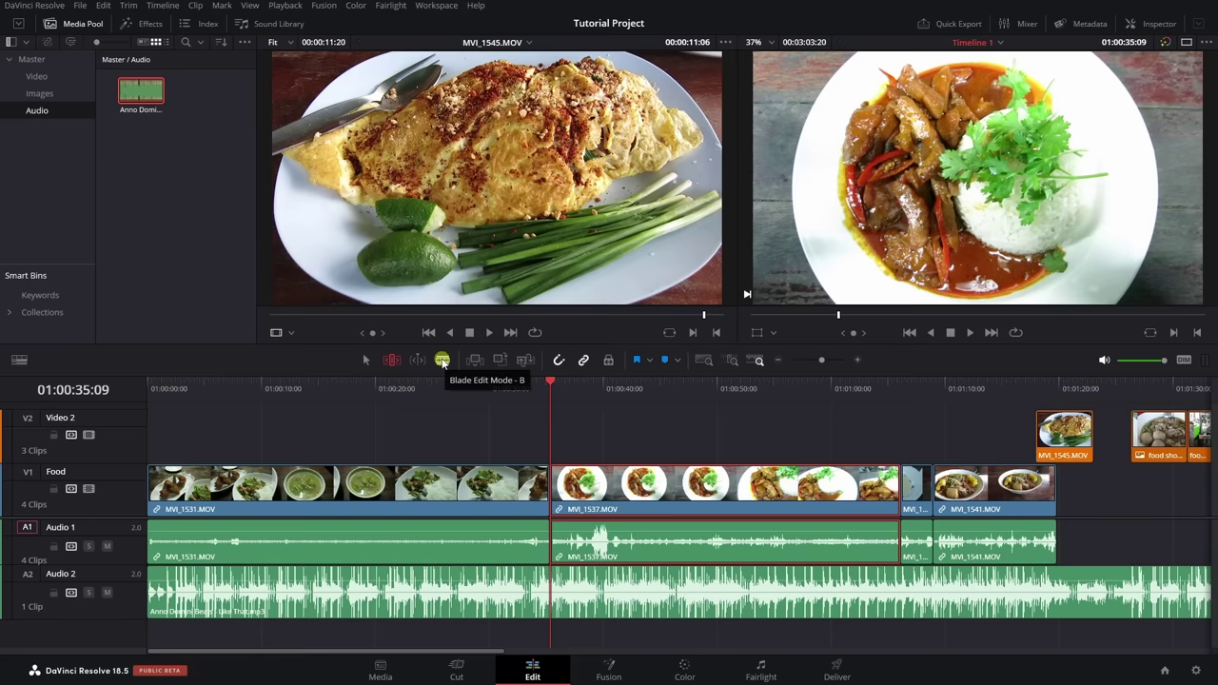
- Blade the MVI_1531.MOV clip at about 25 and 28.5 seconds, and return to selection mode
{"action": "left_click", "coordinate": [442, 360]}
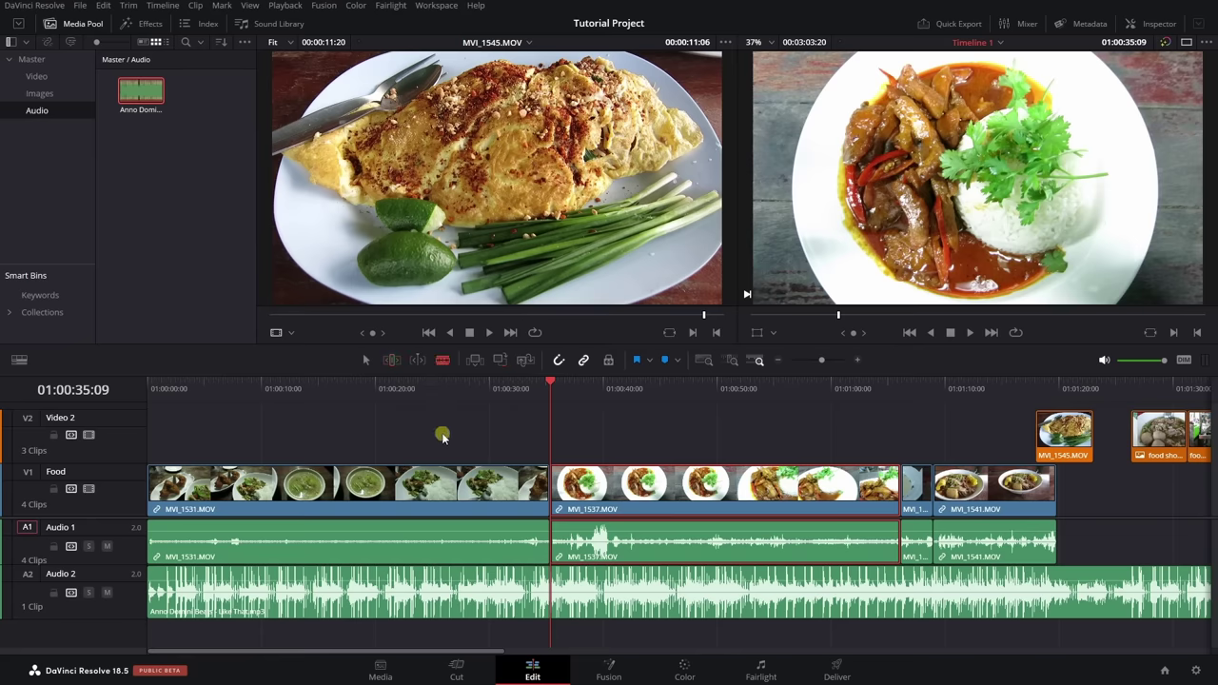
{"action": "left_click", "coordinate": [436, 488]}
{"action": "left_click", "coordinate": [474, 488]}
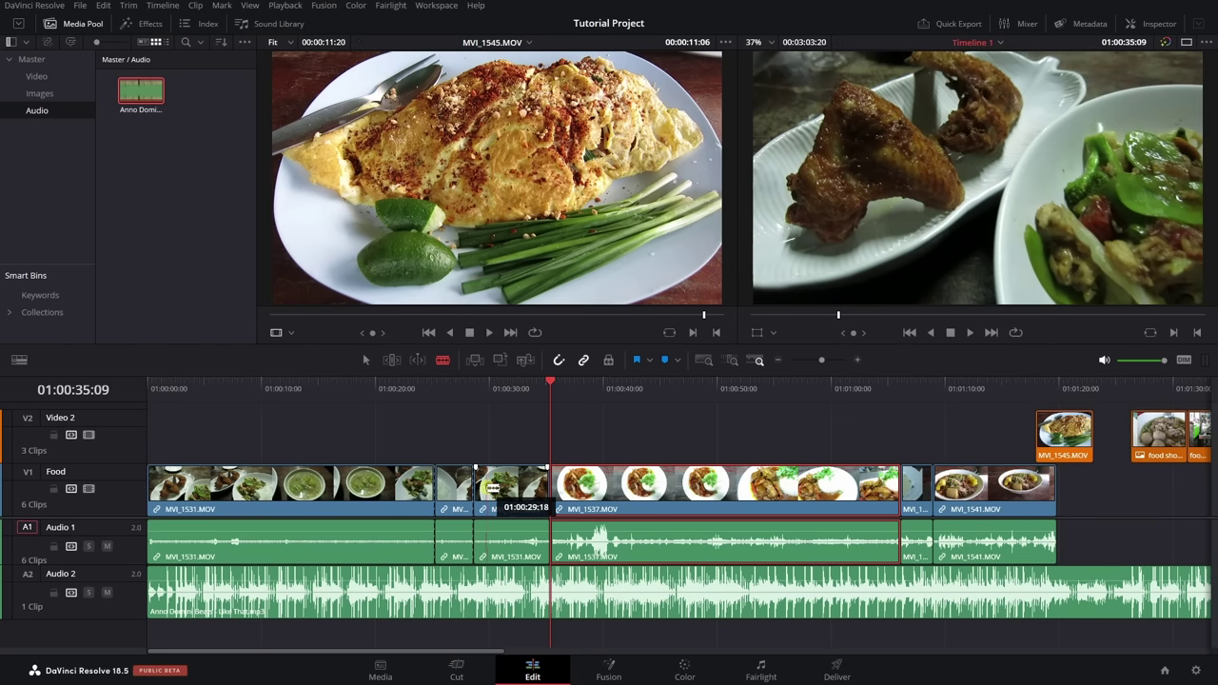
{"action": "key", "text": "a"}
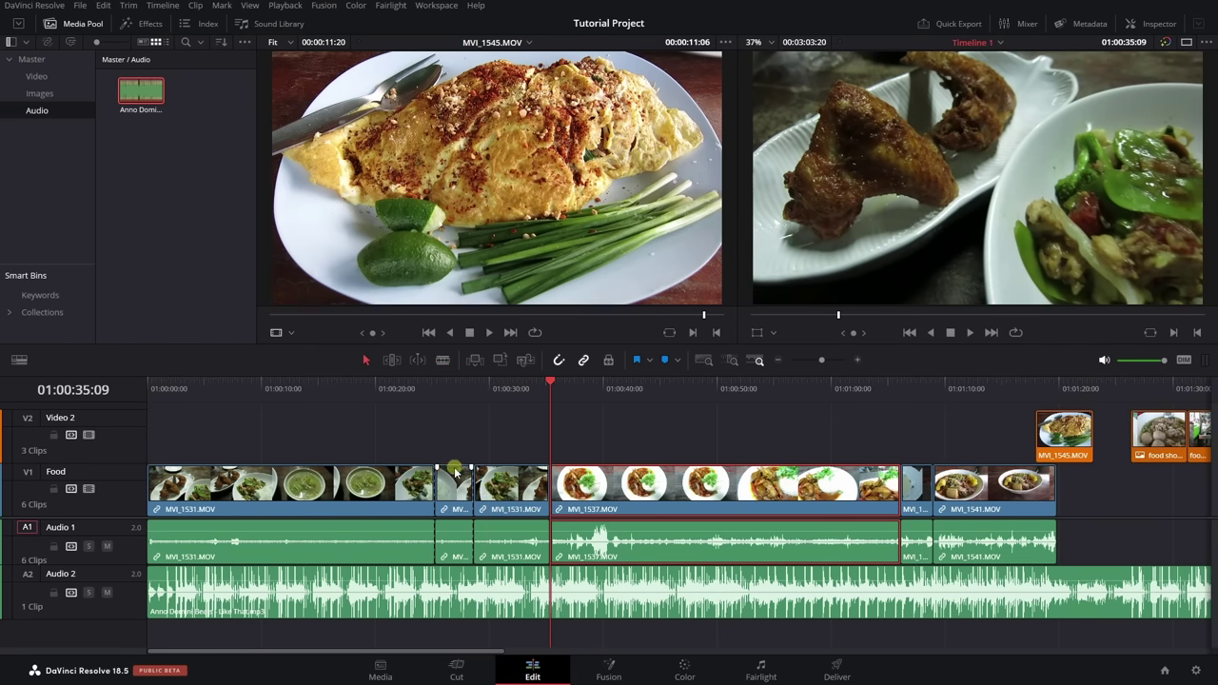
- Delete the short middle segment of MVI_1531.MOV leaving a gap, and undo the deletion
{"action": "left_click", "coordinate": [458, 490]}
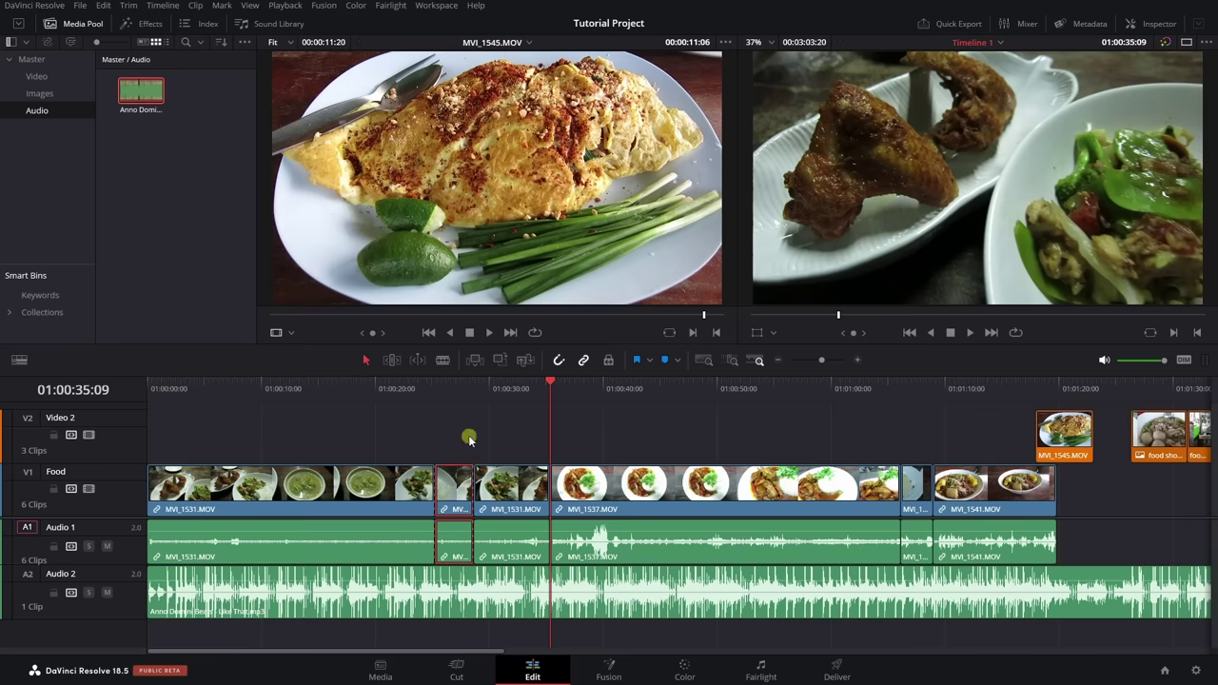
{"action": "key", "text": "BackSpace"}
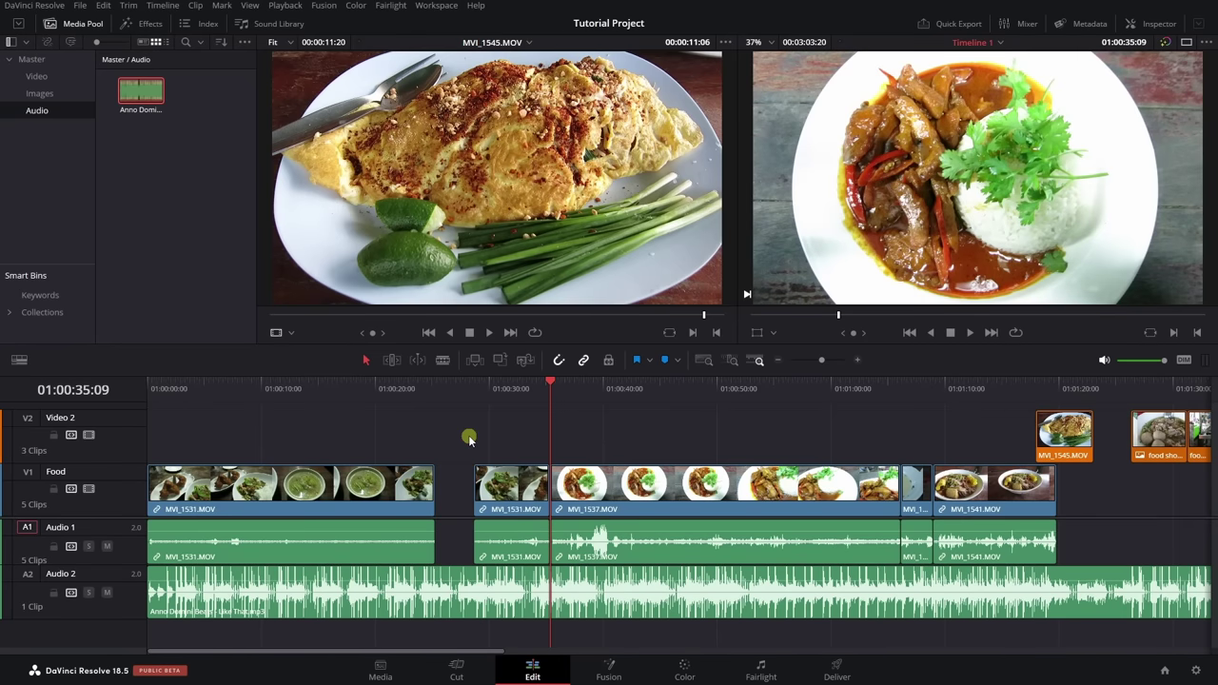
{"action": "key", "text": "ctrl+z"}
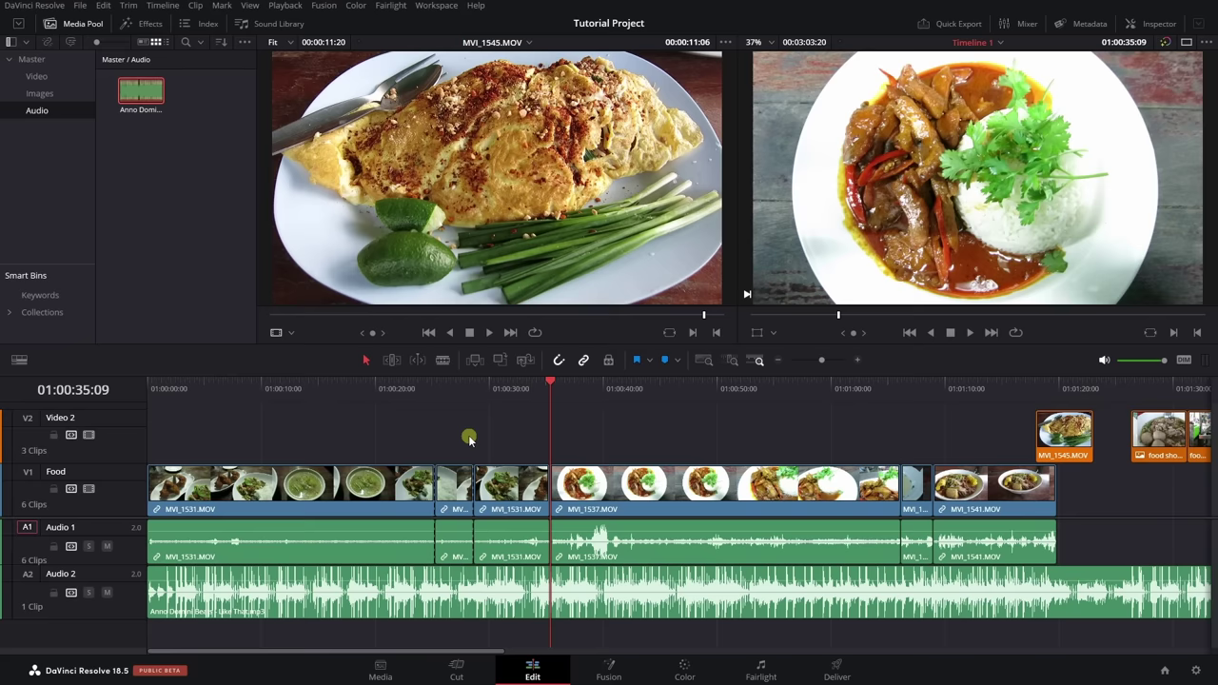
- Ripple-delete the short middle segment of MVI_1531.MOV so the following clips close the gap
{"action": "left_click", "coordinate": [458, 486]}
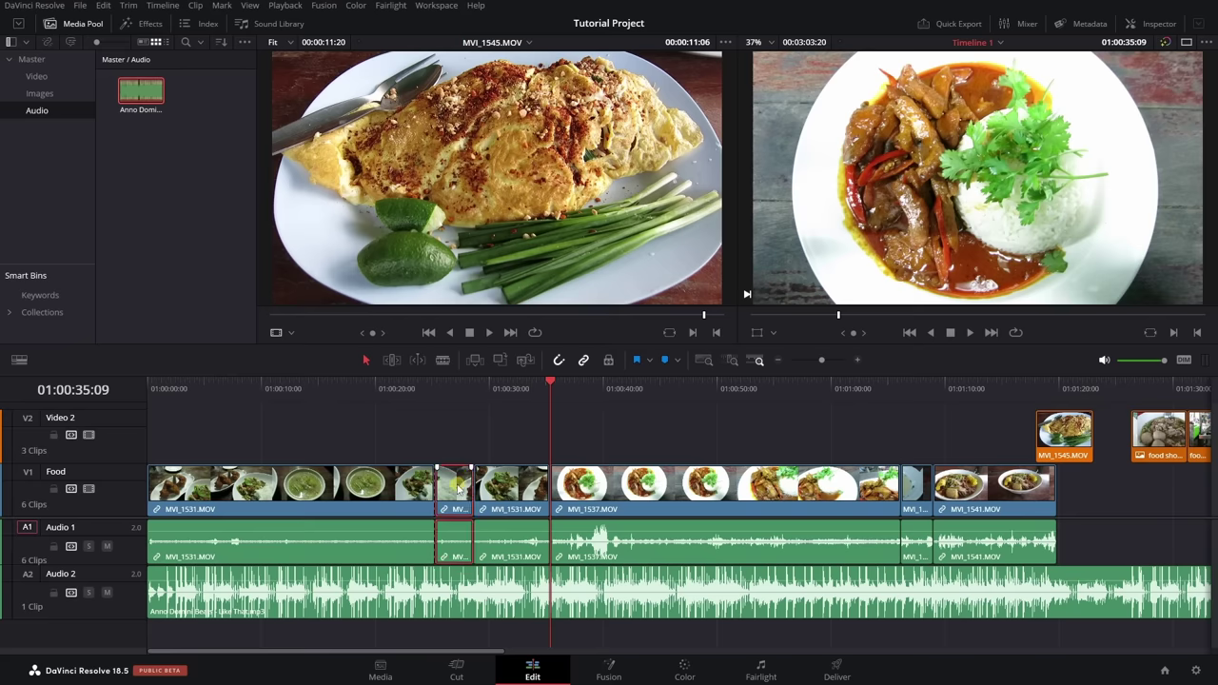
{"action": "key", "text": "Delete"}
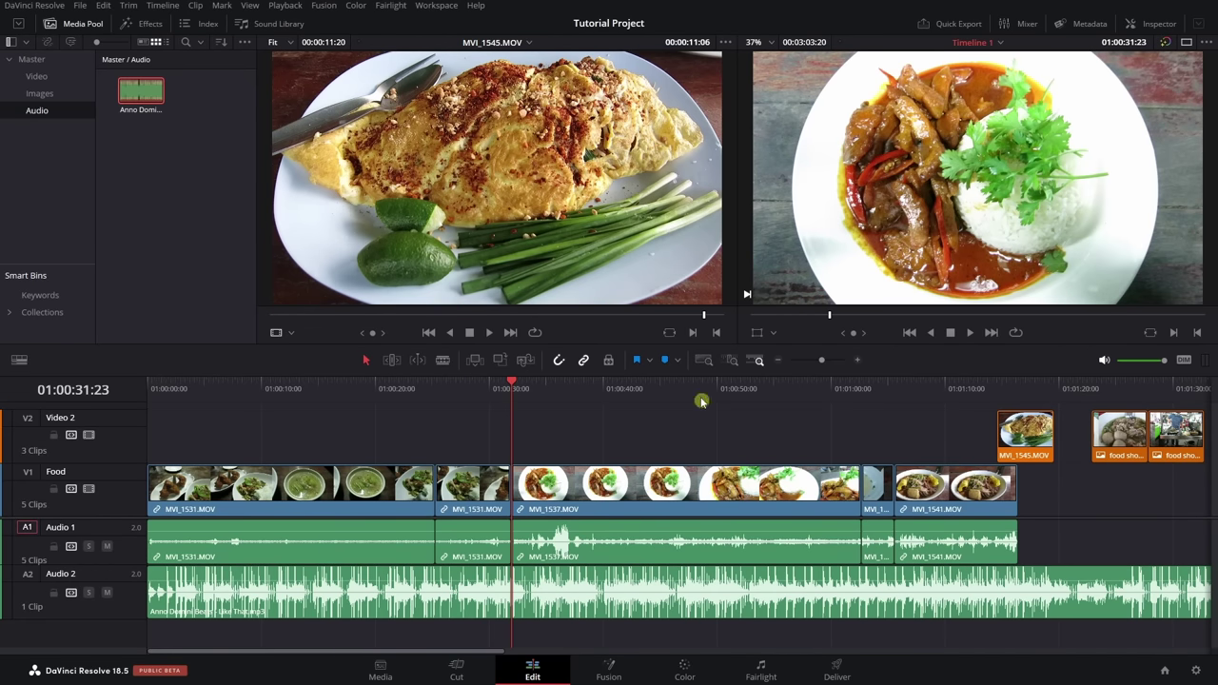
- Load Tipps Pad Thai - Final Shot.MOV from the Video bin into the source viewer
{"action": "mouse_move", "coordinate": [460, 124]}
{"action": "left_click_drag", "start_coordinate": [477, 172], "coordinate": [533, 152]}
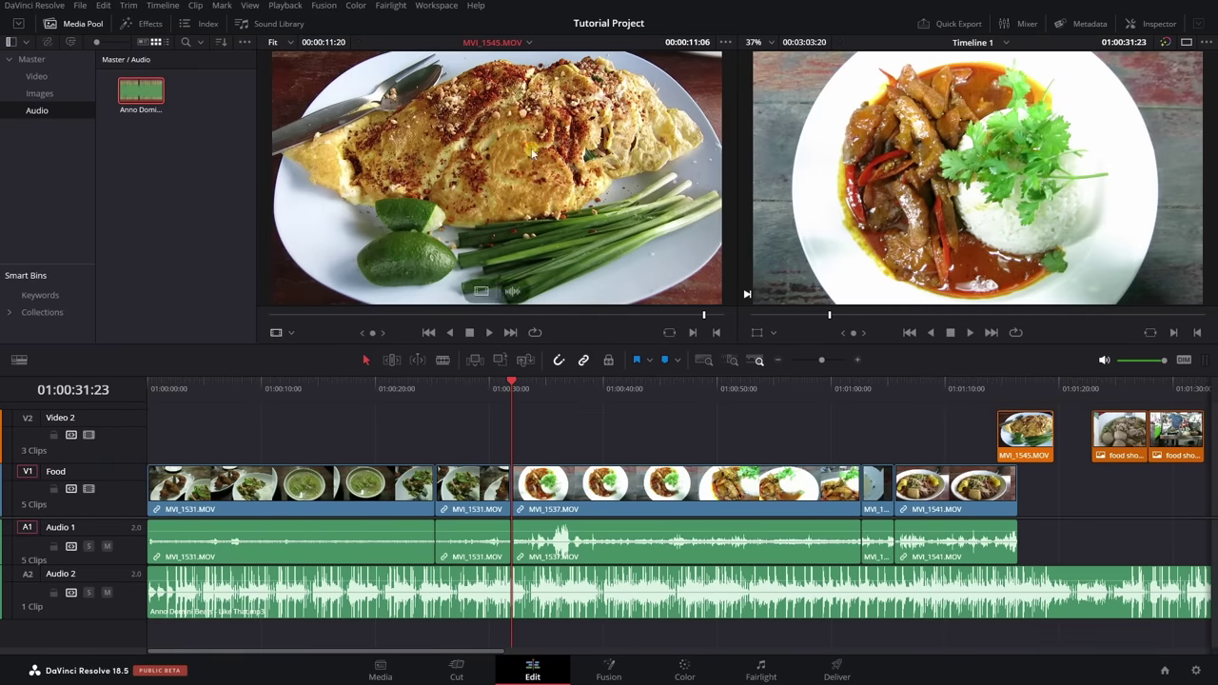
{"action": "left_click", "coordinate": [37, 78]}
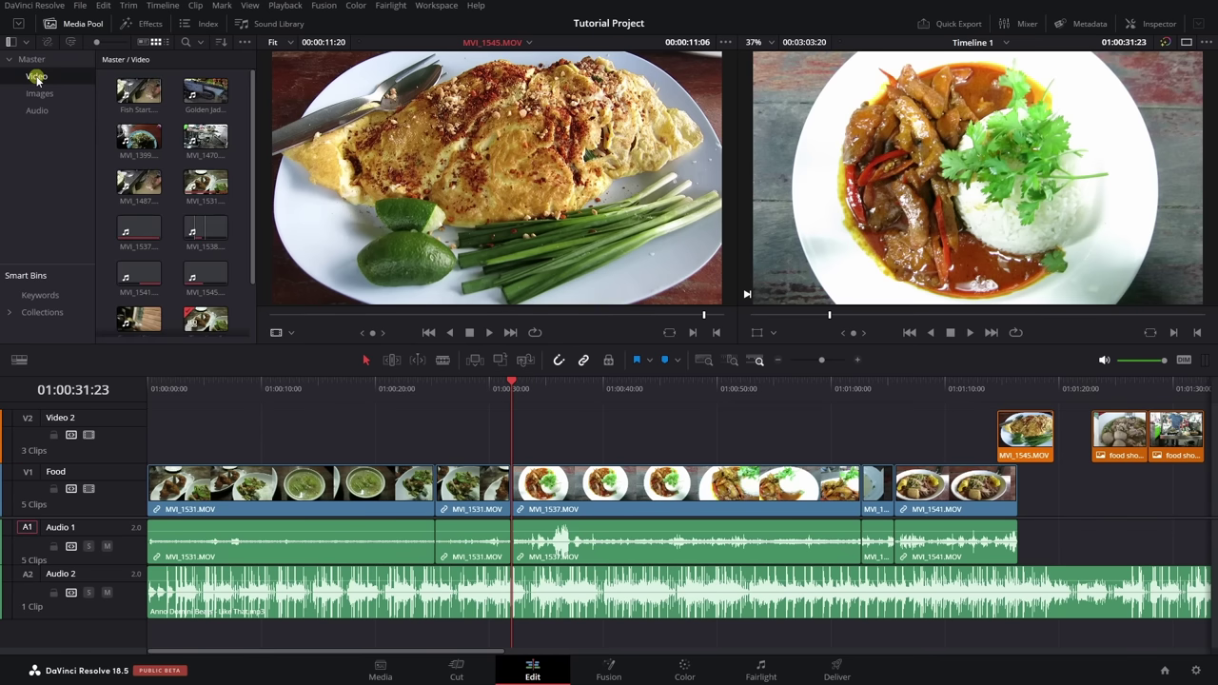
{"action": "left_click", "coordinate": [190, 140]}
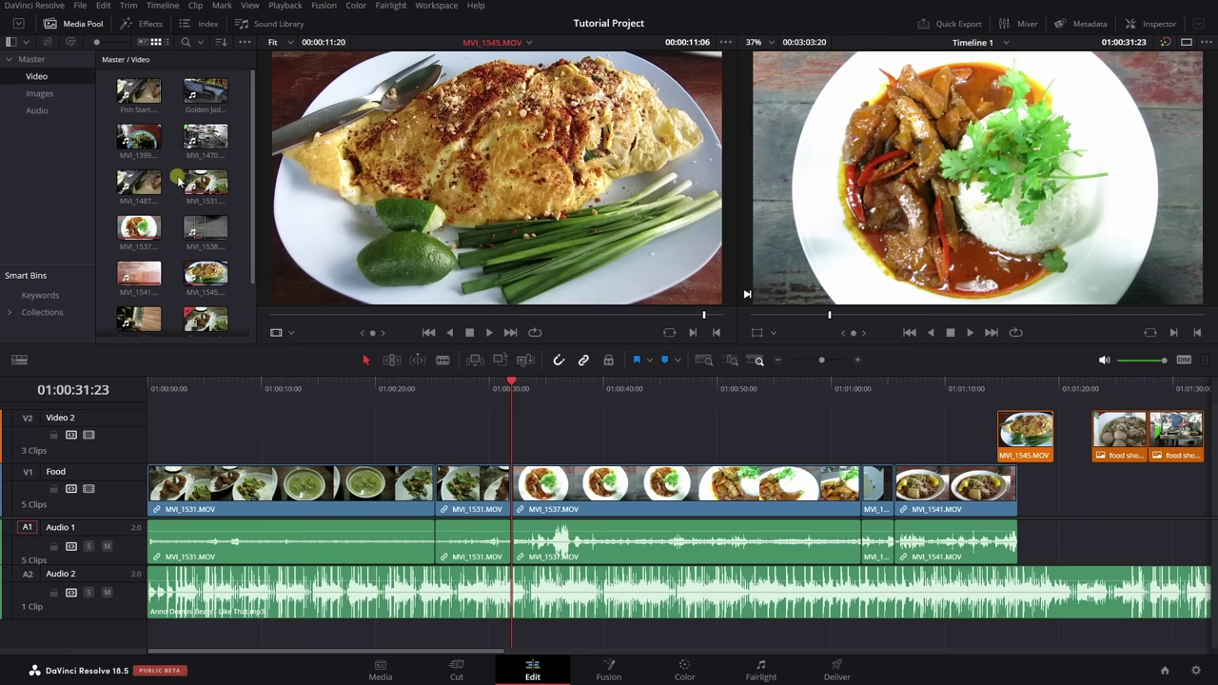
{"action": "scroll", "coordinate": [180, 181], "scroll_direction": "down", "scroll_amount": 2}
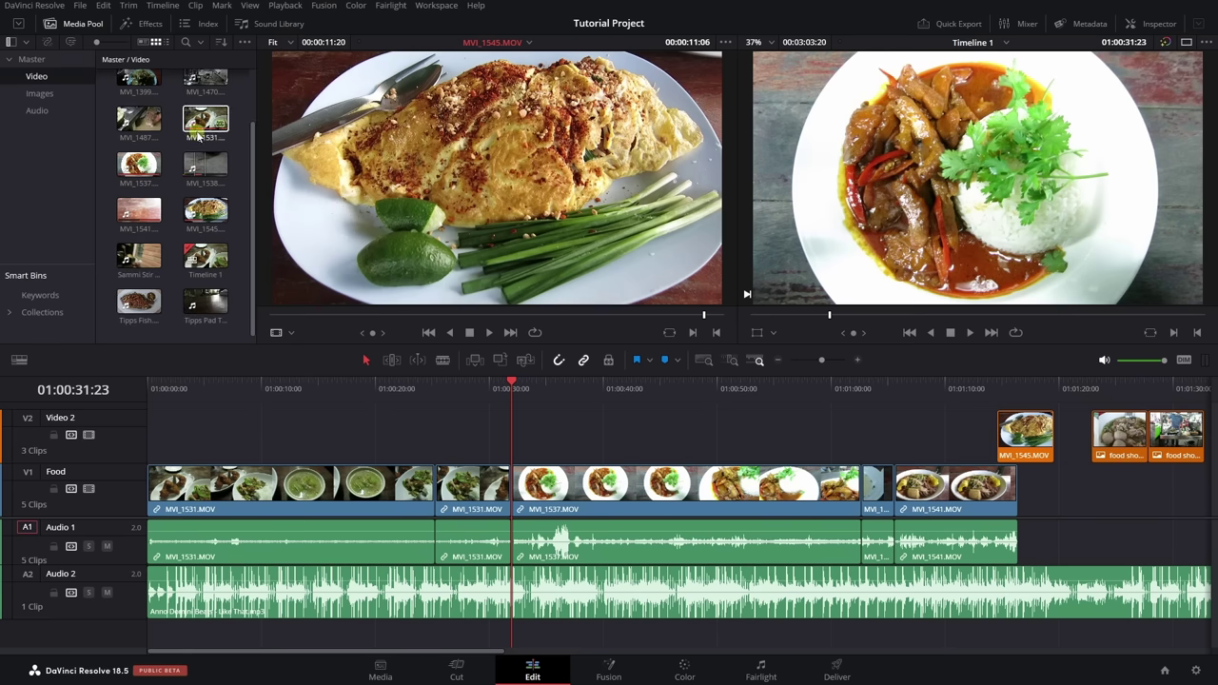
{"action": "left_click", "coordinate": [193, 167]}
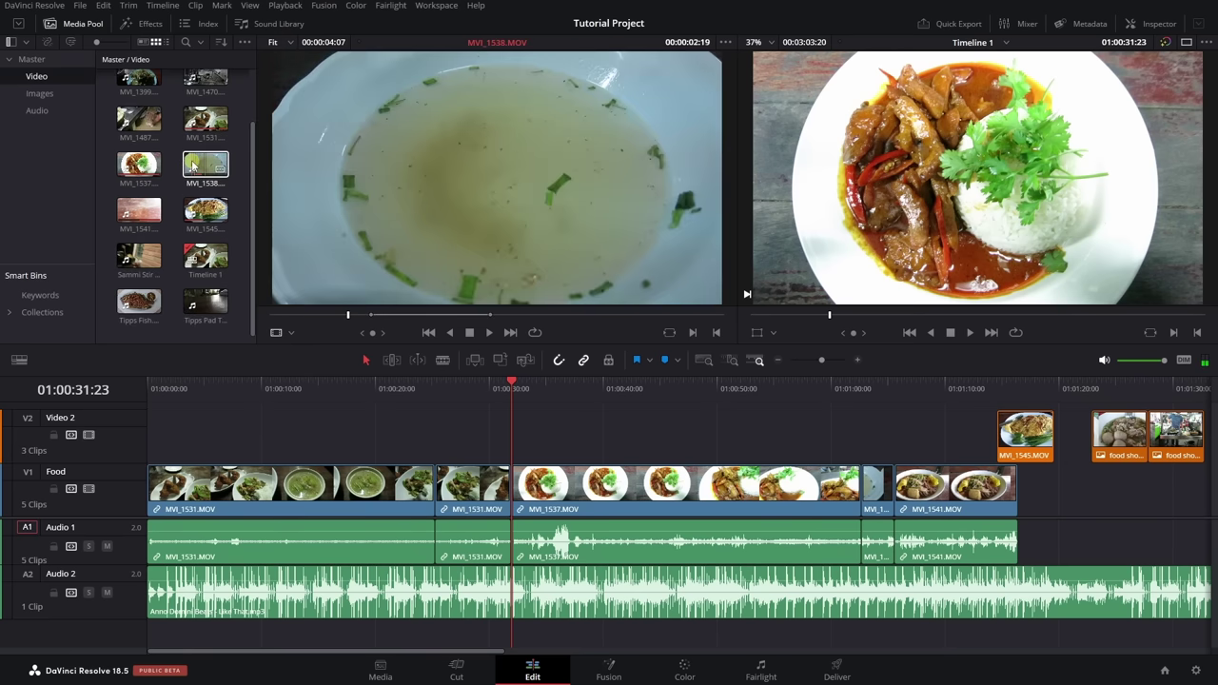
{"action": "left_click", "coordinate": [138, 302]}
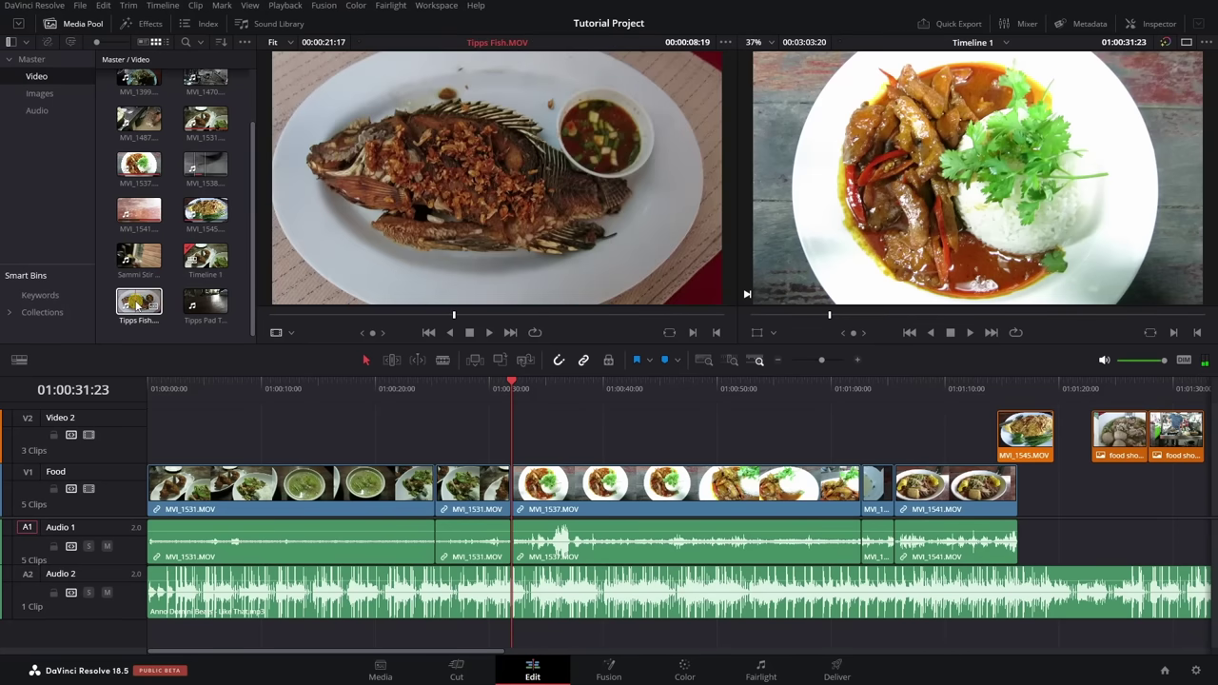
{"action": "left_click", "coordinate": [196, 305]}
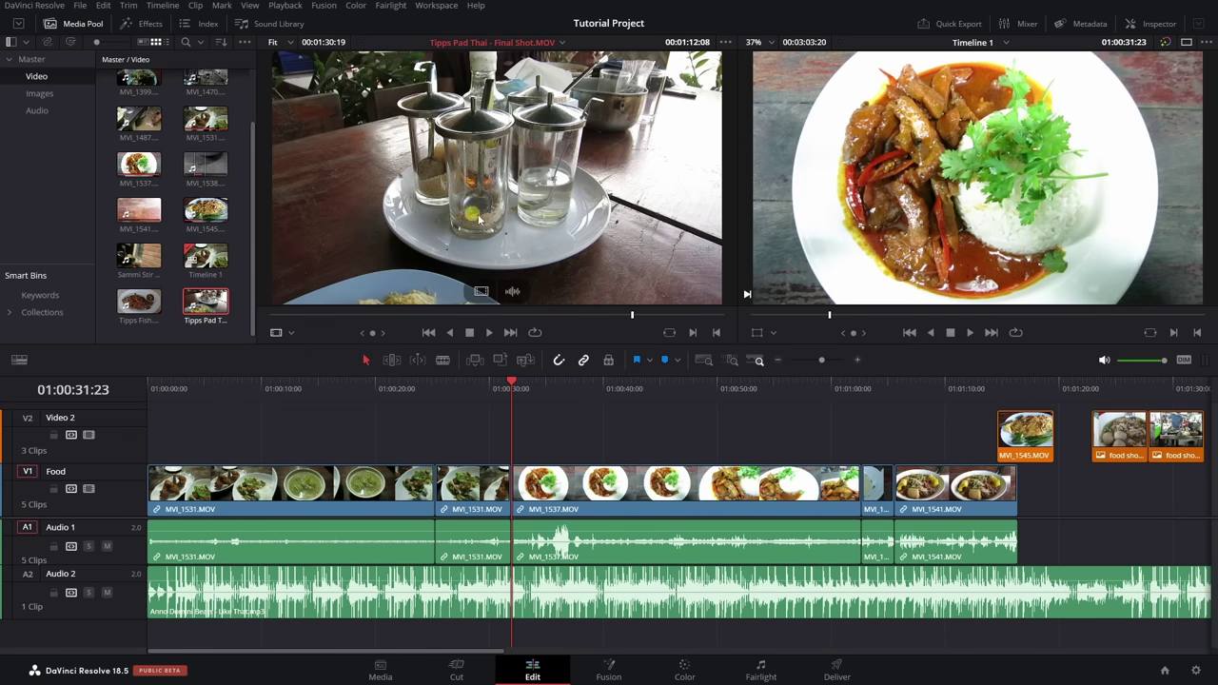
- Mark an in point at 00:00:39:09 and an out point for a 00:00:07:14 range in the Pad Thai source clip
{"action": "left_click_drag", "start_coordinate": [633, 315], "coordinate": [468, 315]}
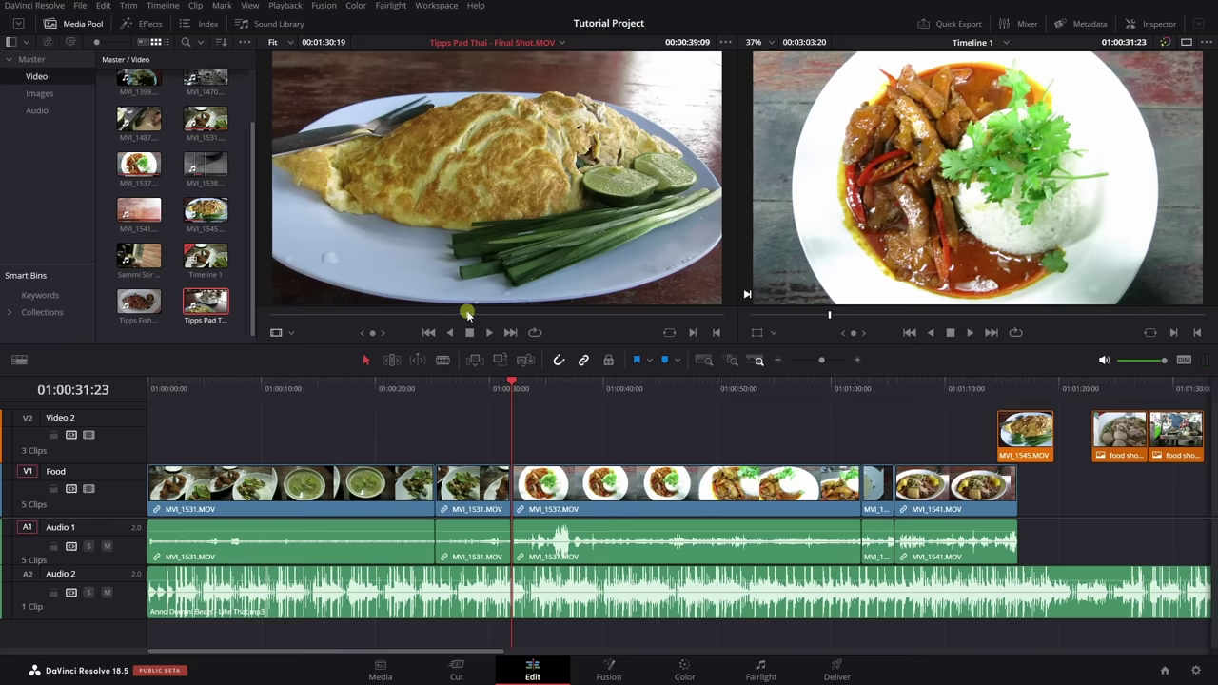
{"action": "key", "text": "i"}
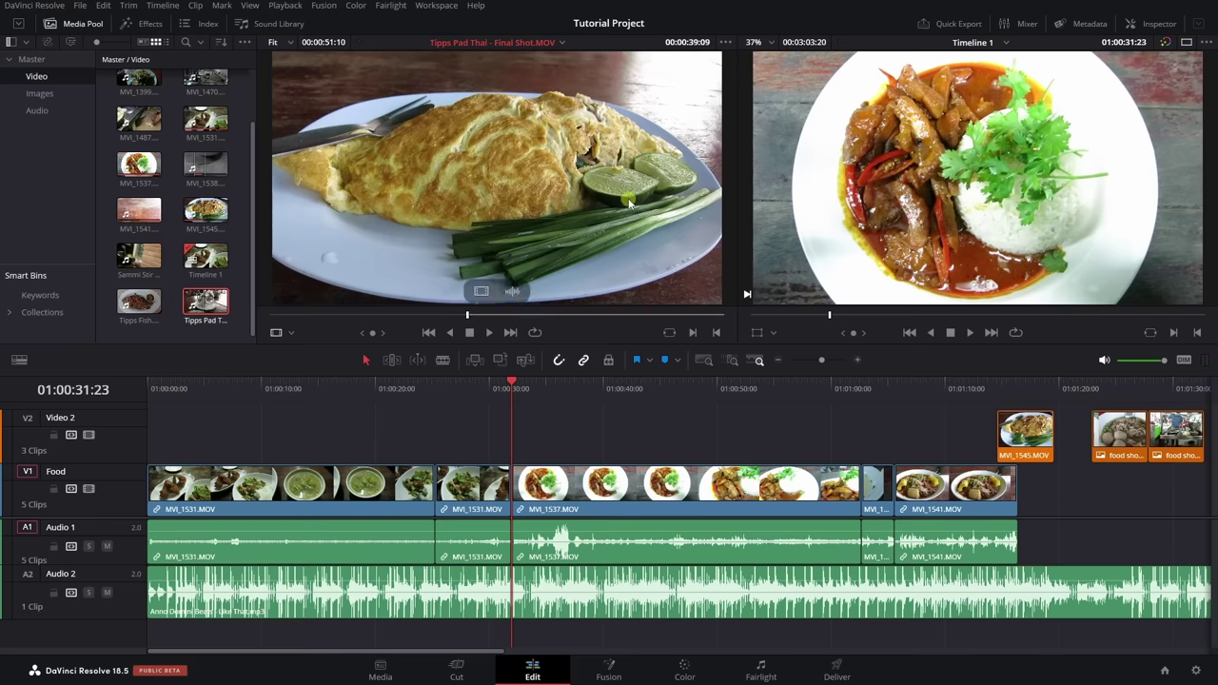
{"action": "key", "text": "space"}
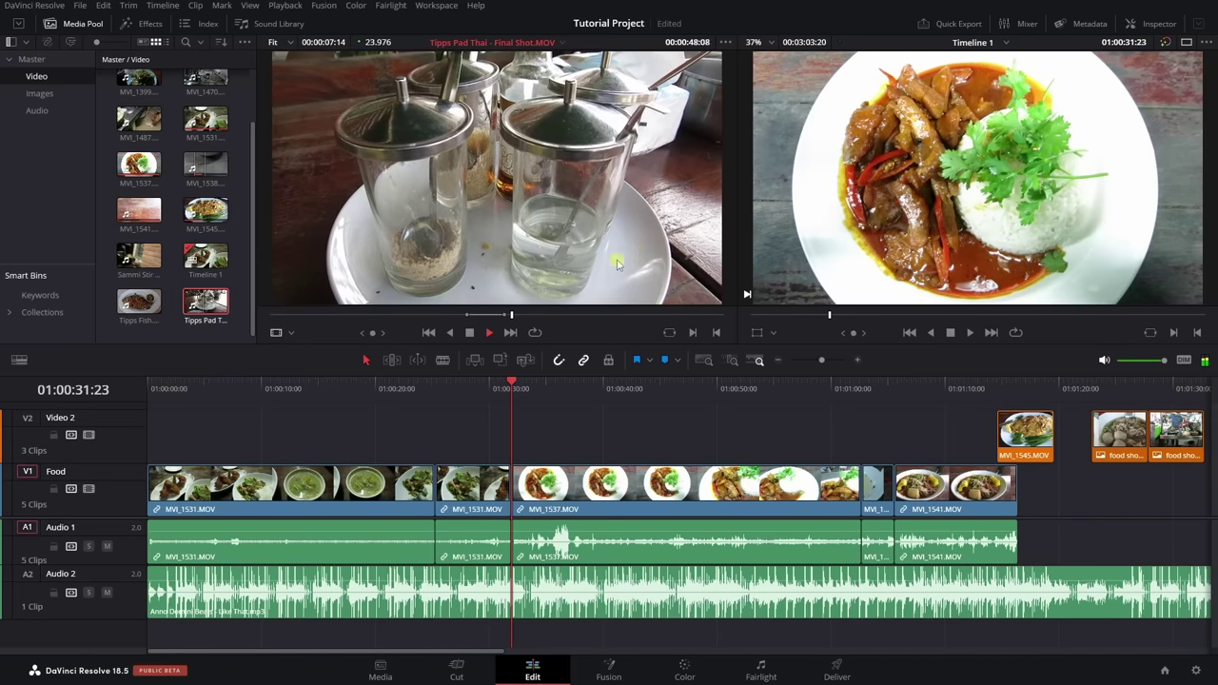
{"action": "key", "text": "space"}
{"action": "key", "text": "o"}
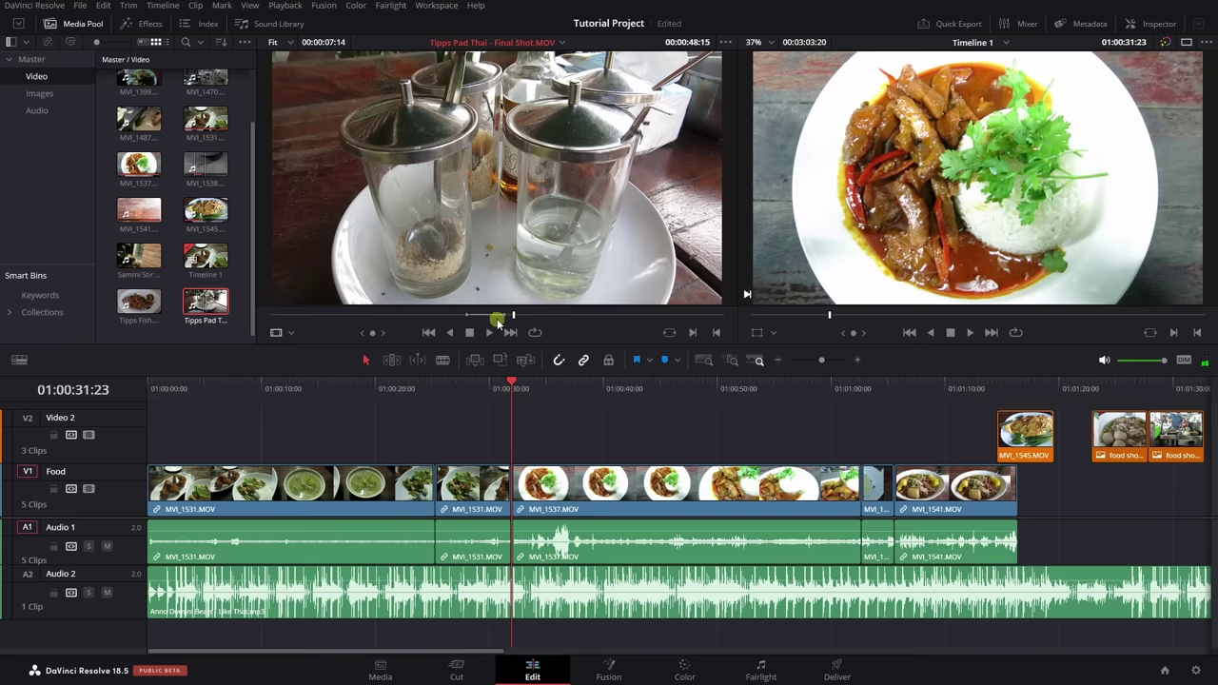
{"action": "left_click_drag", "start_coordinate": [462, 211], "coordinate": [482, 228]}
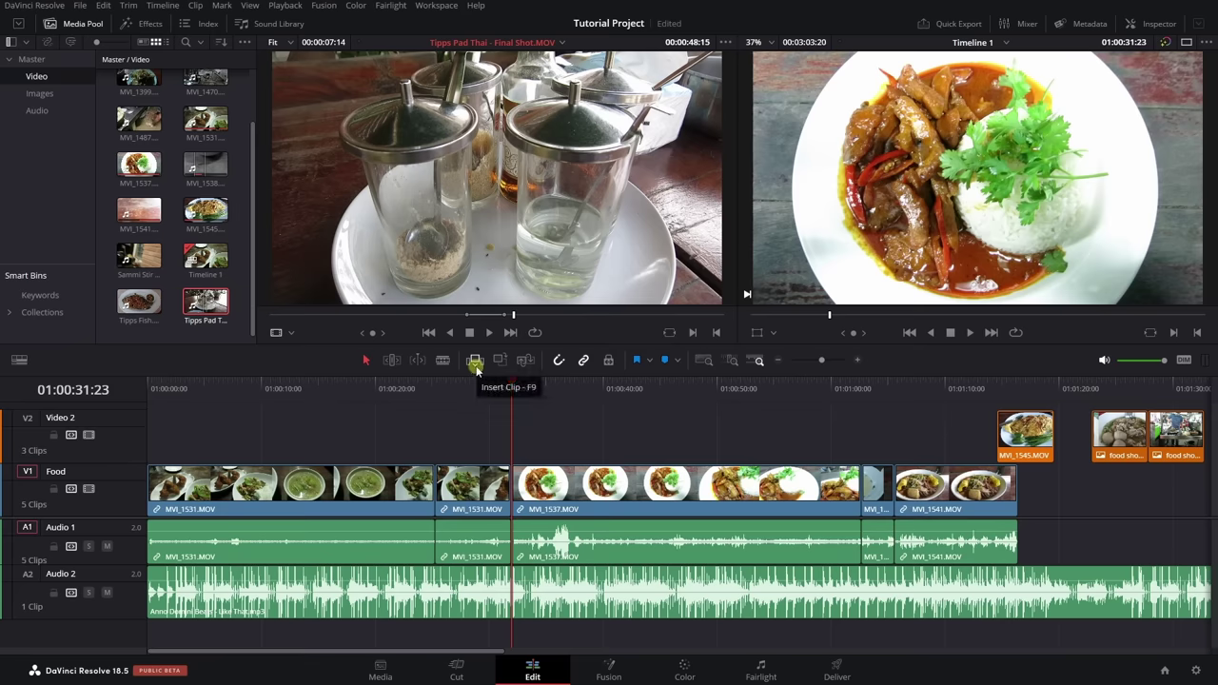
- Insert the marked Pad Thai range at the playhead between MVI_1531.MOV and MVI_1537.MOV, and undo the insert
{"action": "left_click", "coordinate": [474, 361]}
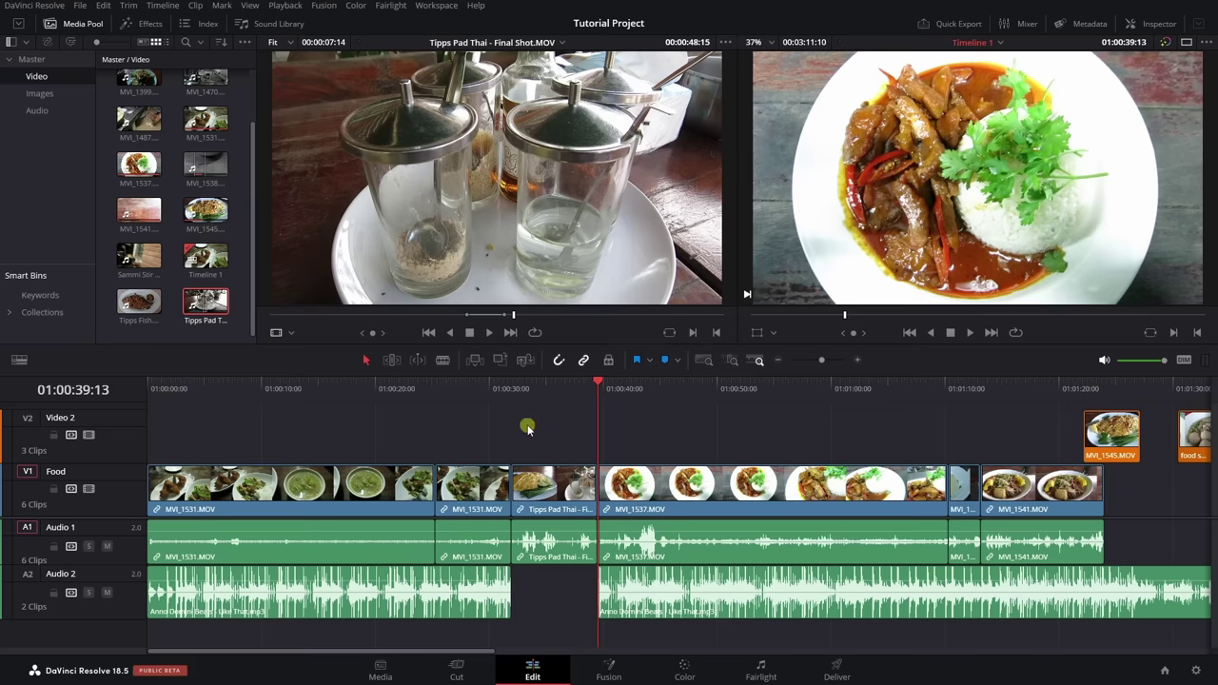
{"action": "key", "text": "ctrl+z"}
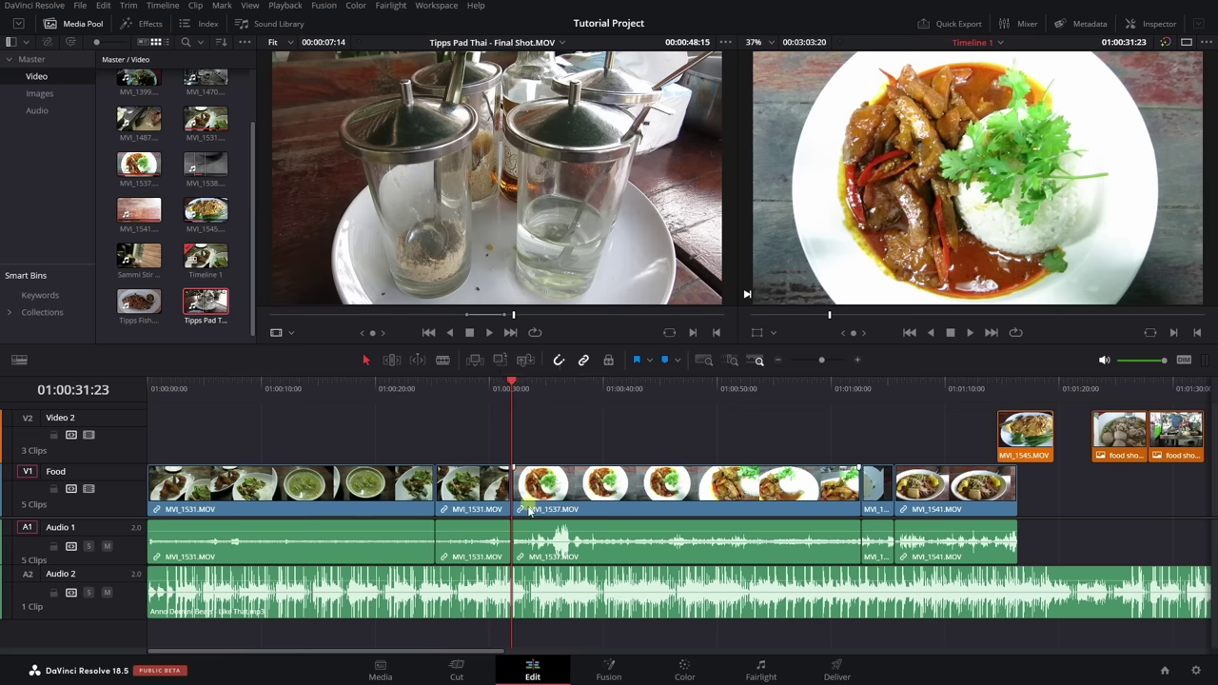
- Overwrite the beginning of MVI_1537.MOV with the marked Pad Thai range, and undo the overwrite
{"action": "left_click", "coordinate": [501, 361]}
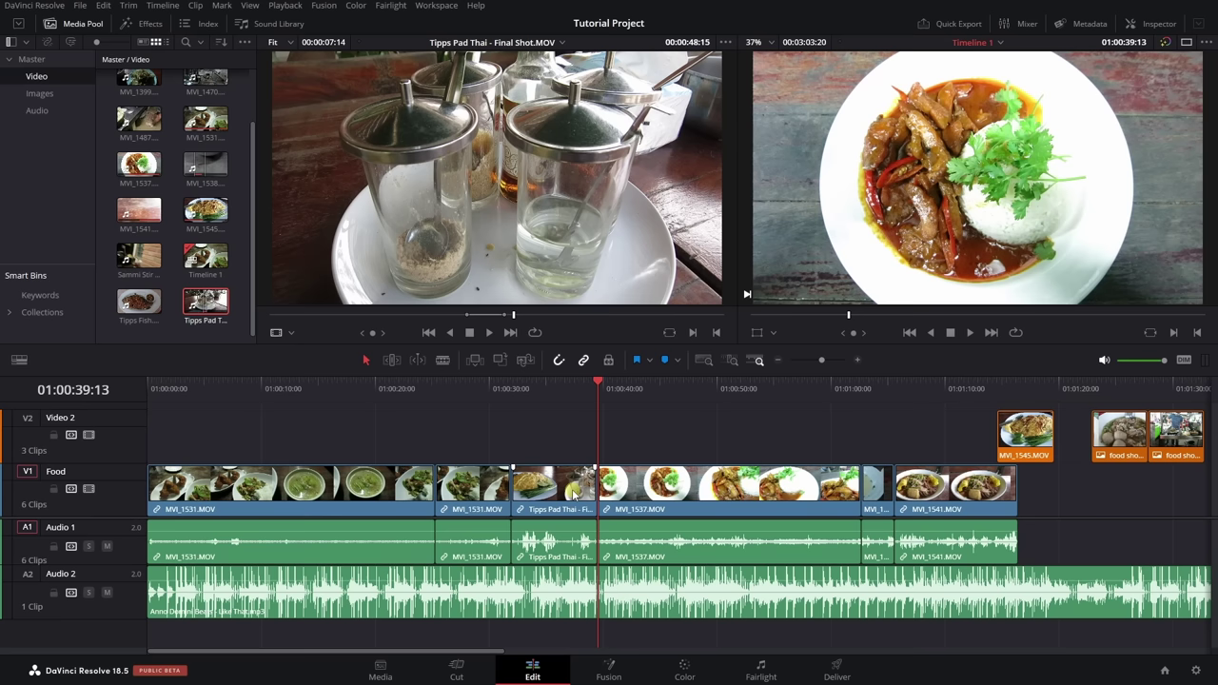
{"action": "key", "text": "ctrl+z"}
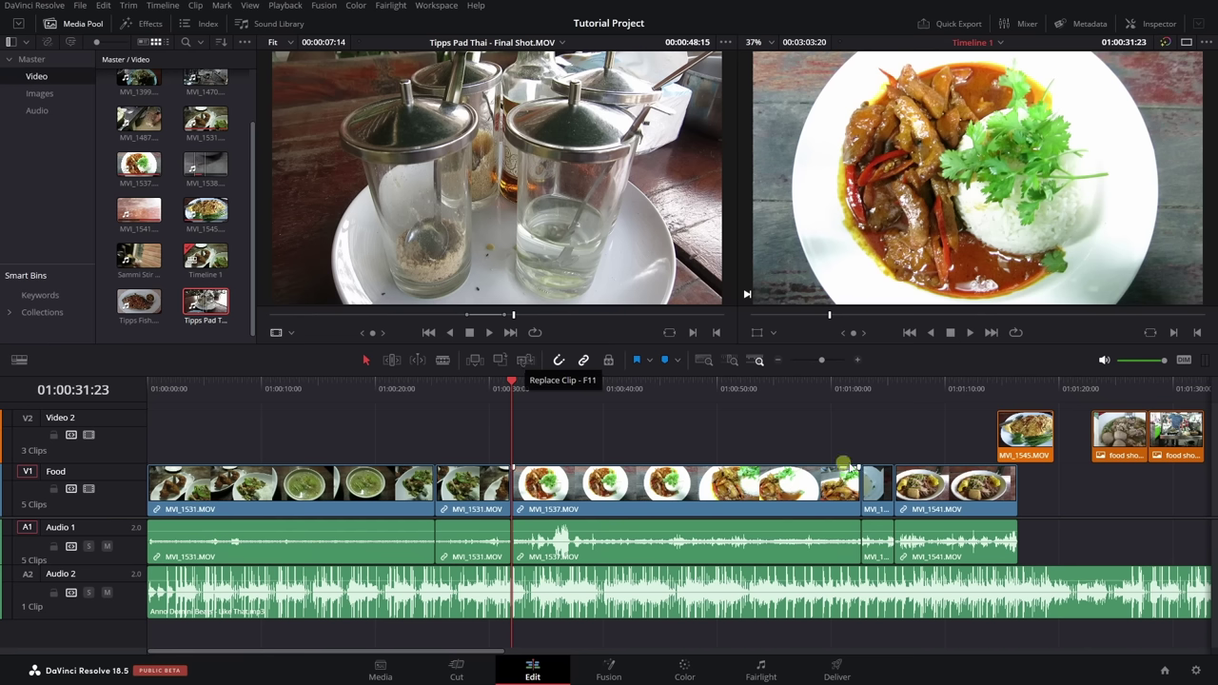
- Replace the short clip starting at 01:01:02:17 on the Food track with the Pad Thai shot and play it back
{"action": "left_click", "coordinate": [862, 388]}
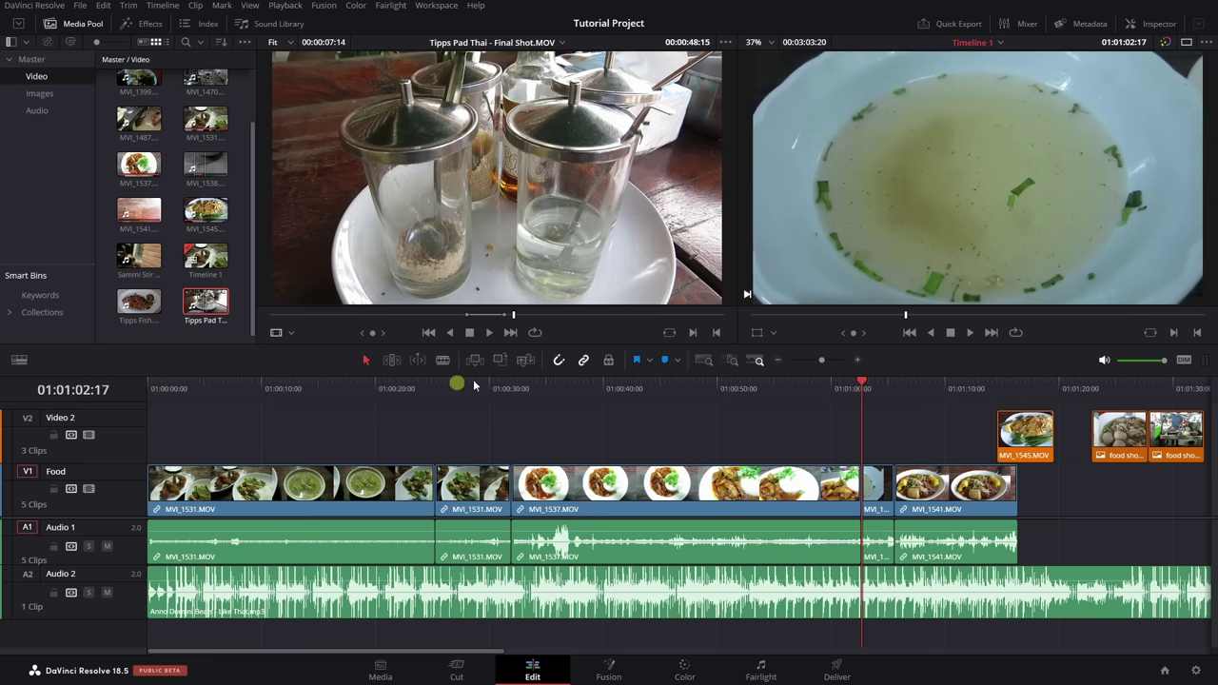
{"action": "left_click", "coordinate": [525, 360]}
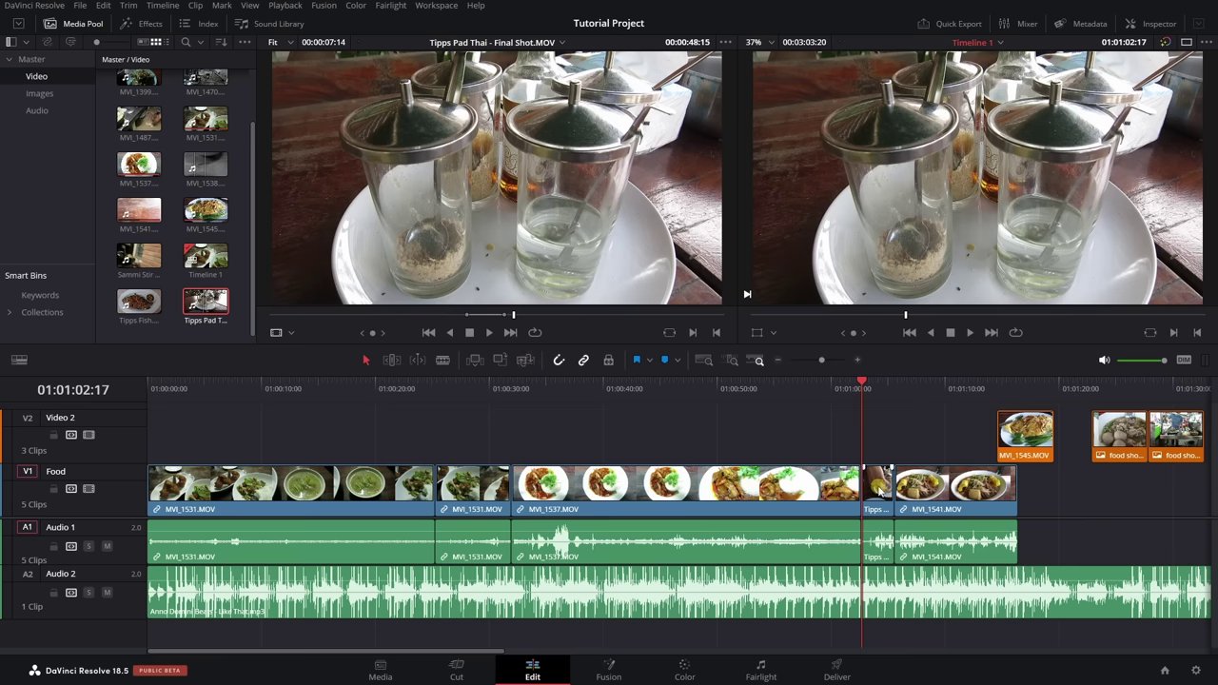
{"action": "key", "text": "space"}
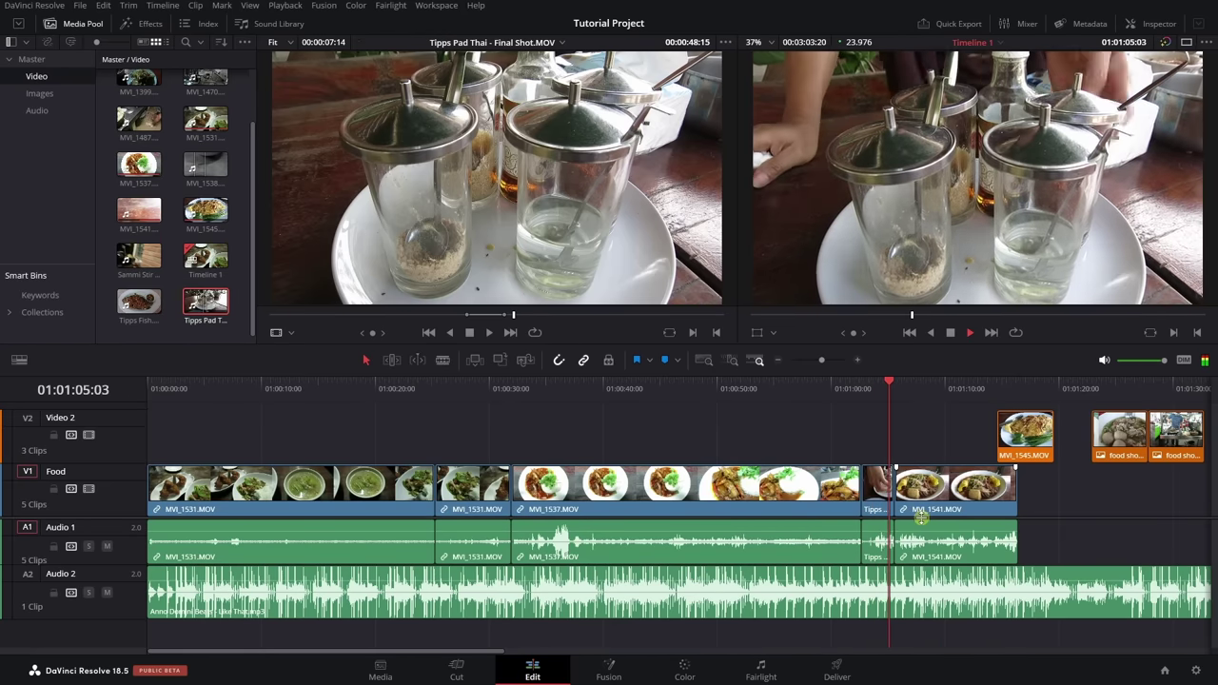
{"action": "key", "text": "space"}
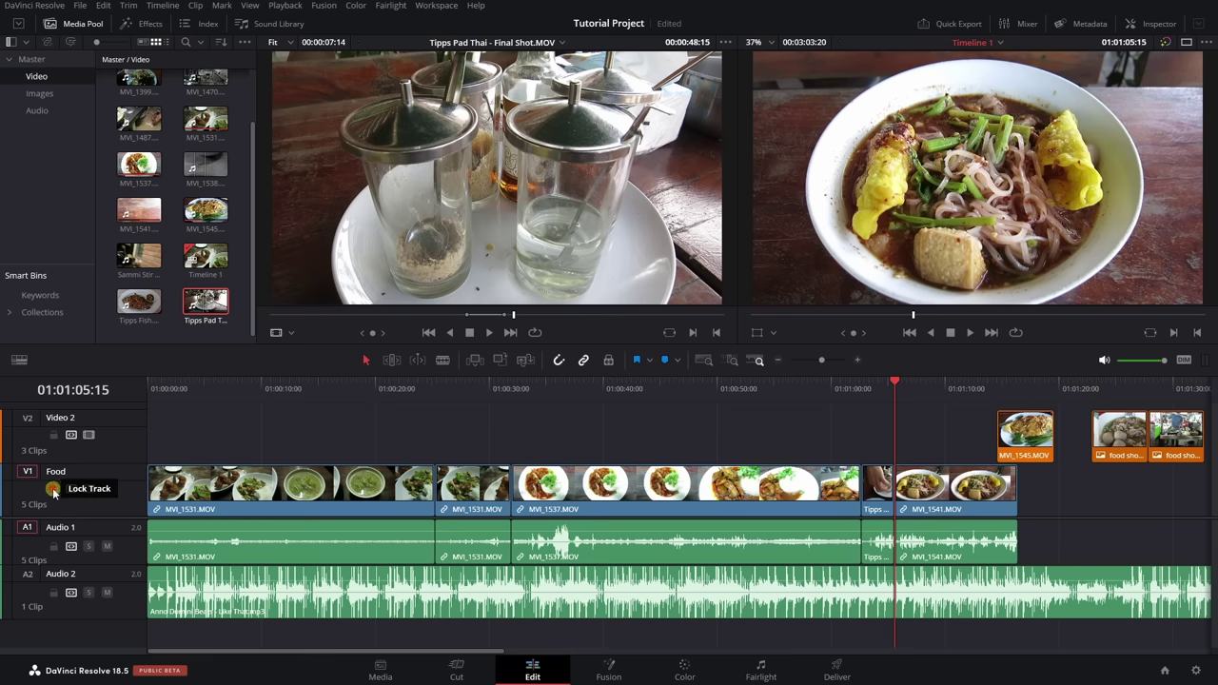
- Lock the Food video track
{"action": "left_click", "coordinate": [53, 490]}
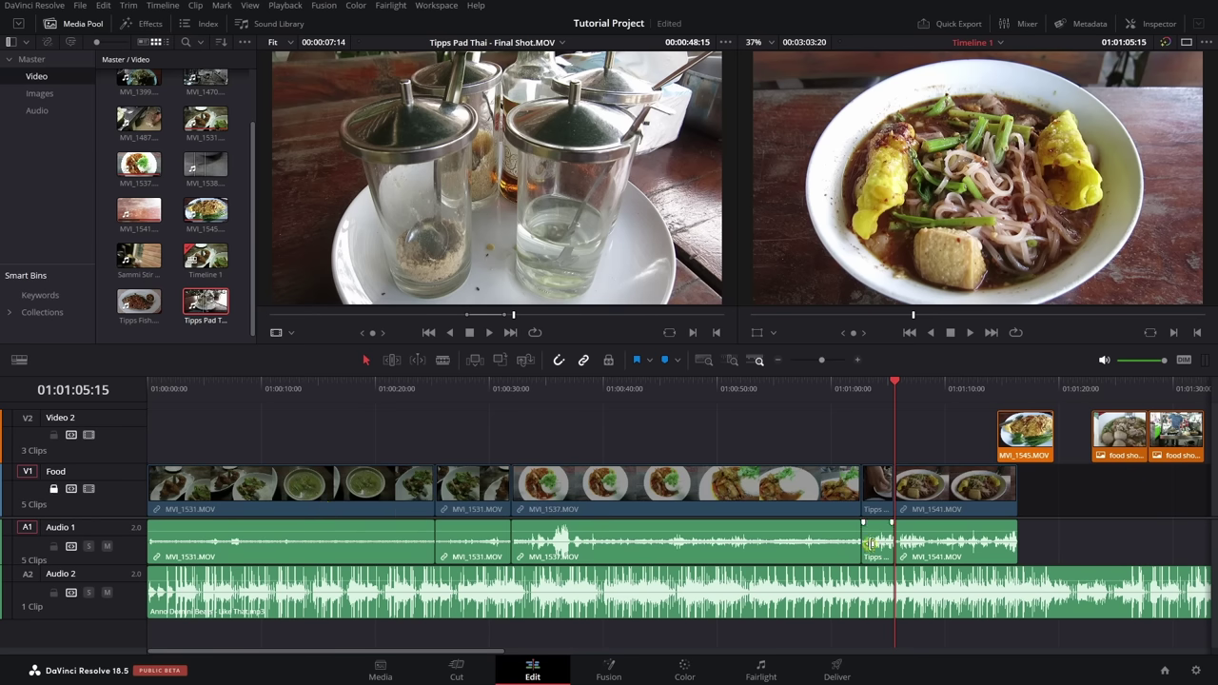
- Try to trim the Audio 1 parts of the Pad Thai clip and MVI_1541.MOV, and unlock the Food track
{"action": "left_click_drag", "start_coordinate": [868, 545], "coordinate": [894, 543]}
{"action": "mouse_move", "coordinate": [1012, 541]}
{"action": "left_mouse_down"}
{"action": "mouse_move", "coordinate": [970, 540]}
{"action": "mouse_move", "coordinate": [1004, 540]}
{"action": "left_mouse_up"}
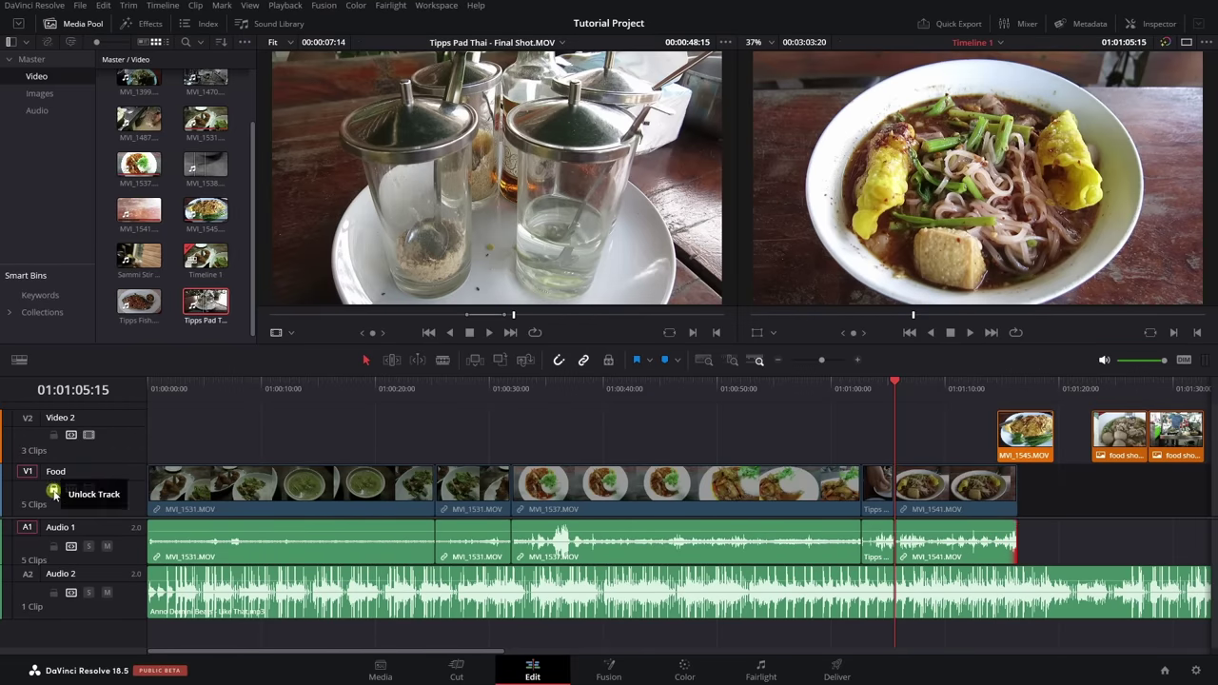
{"action": "left_click", "coordinate": [54, 491]}
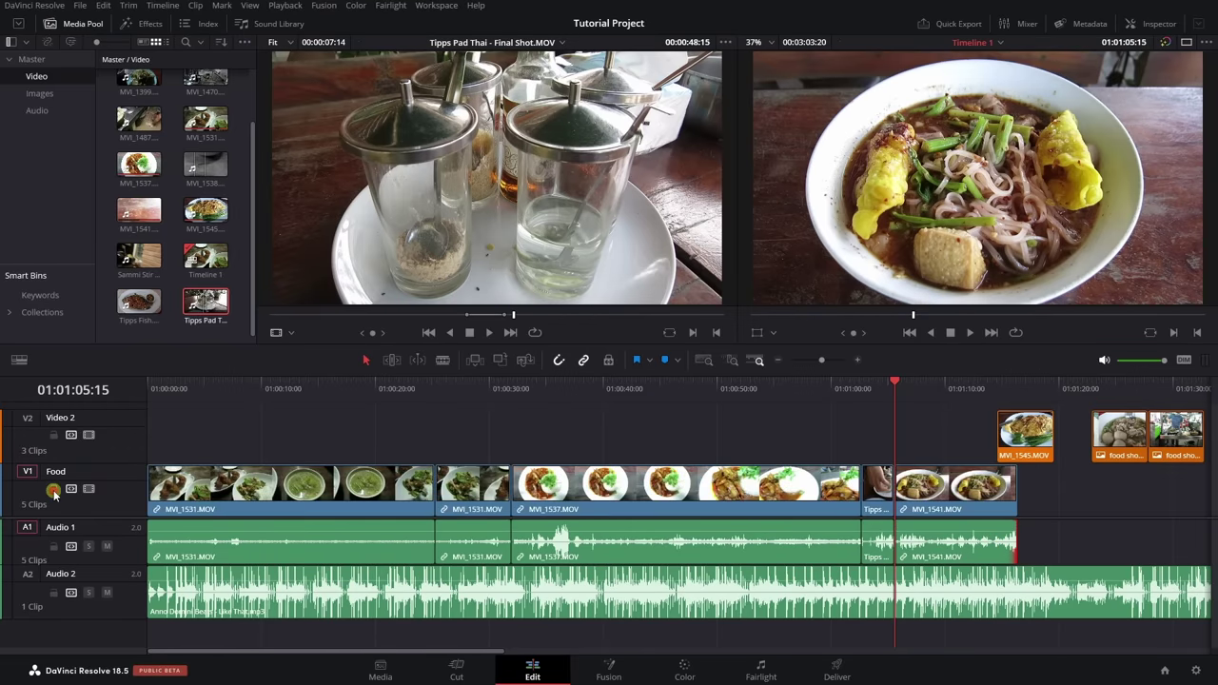
- Select clips one by one on the Food and Audio 1 tracks to examine how video and audio are linked
{"action": "left_click", "coordinate": [935, 499]}
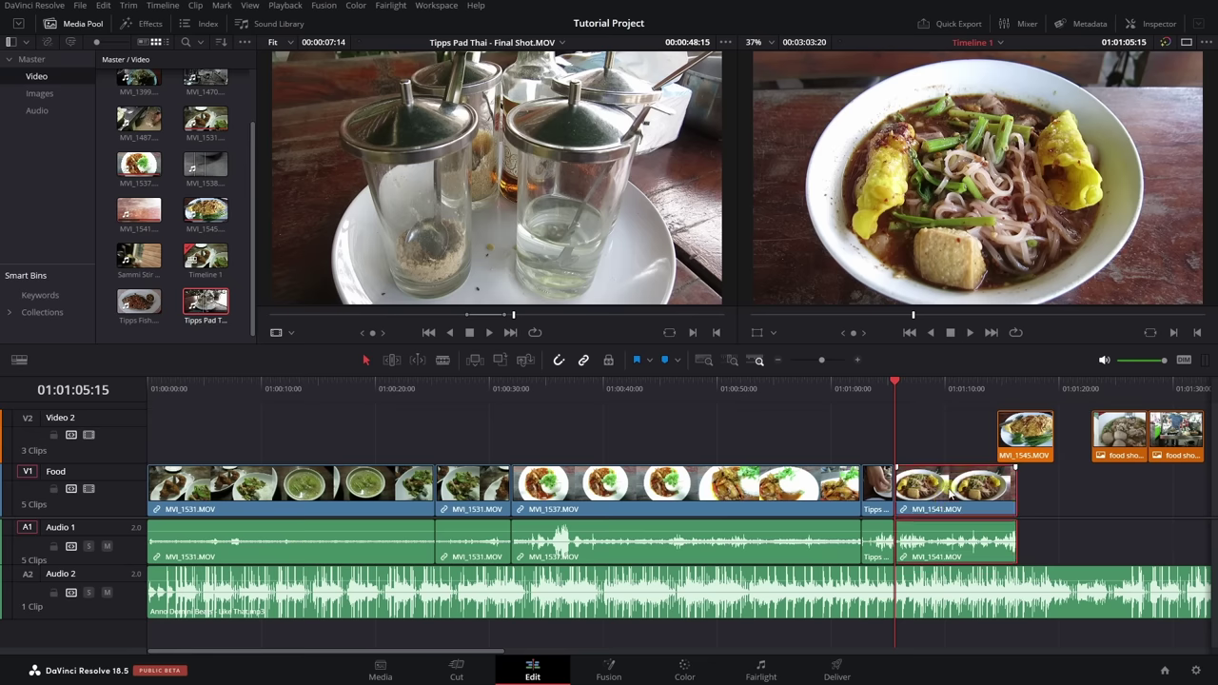
{"action": "left_click", "coordinate": [959, 544]}
{"action": "left_click", "coordinate": [879, 487]}
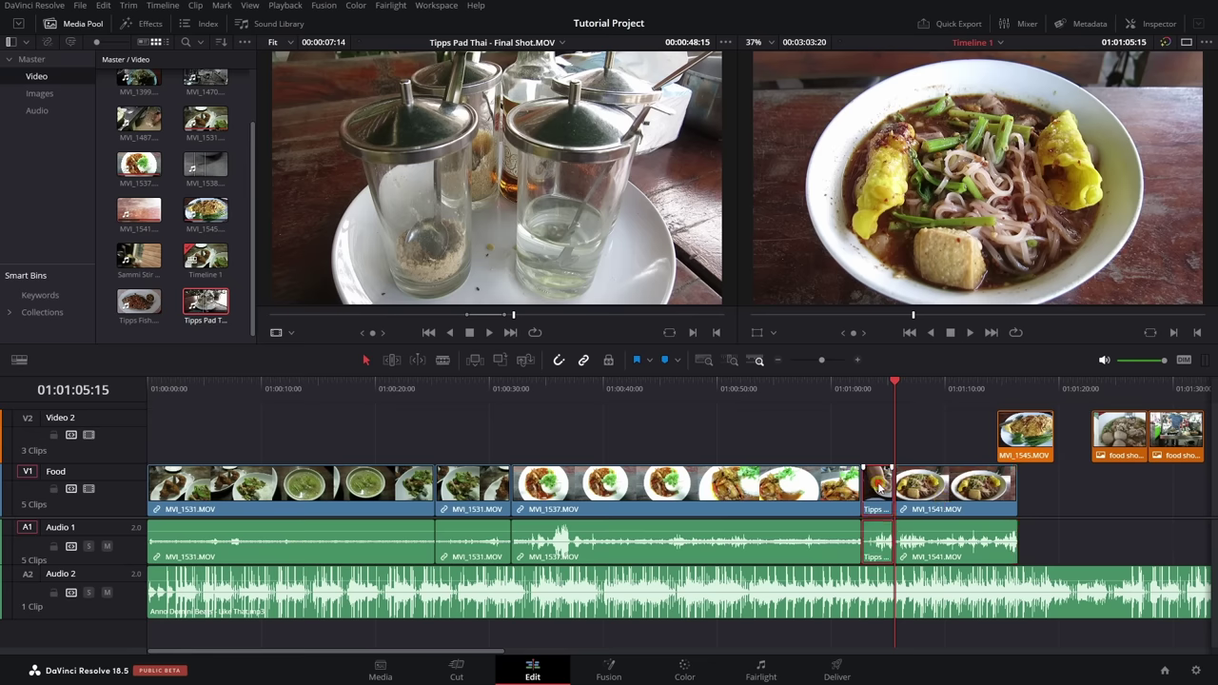
{"action": "left_click", "coordinate": [717, 482]}
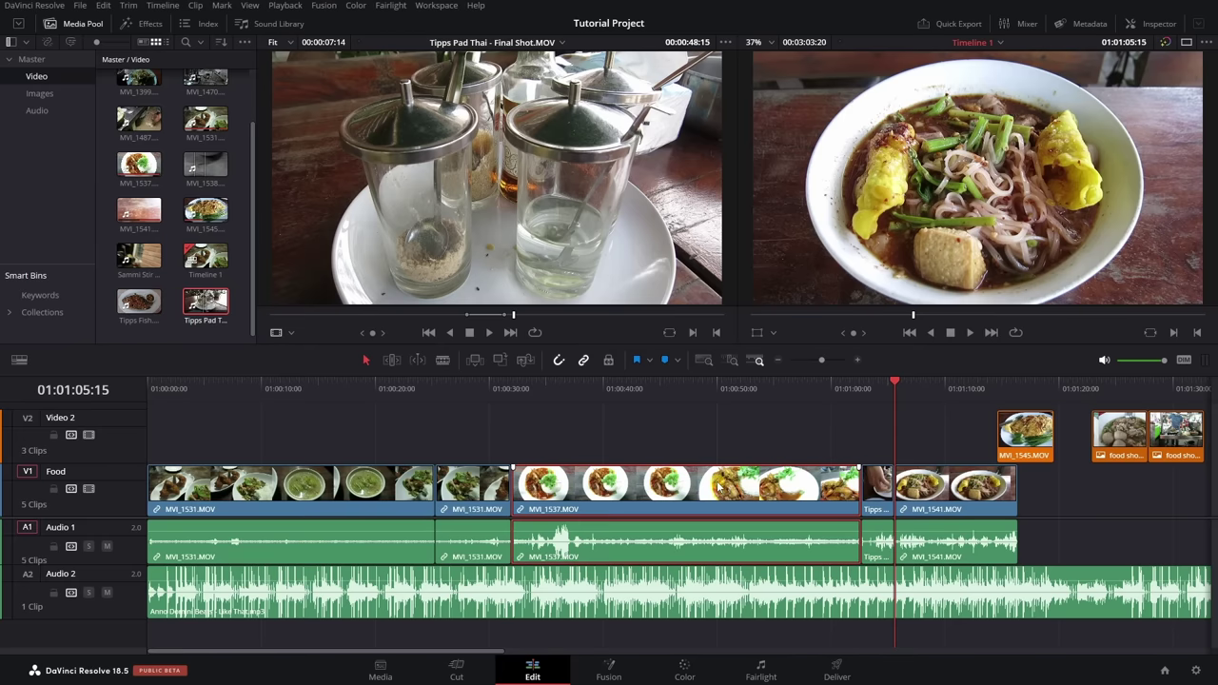
{"action": "left_click", "coordinate": [476, 552]}
{"action": "left_click", "coordinate": [316, 533]}
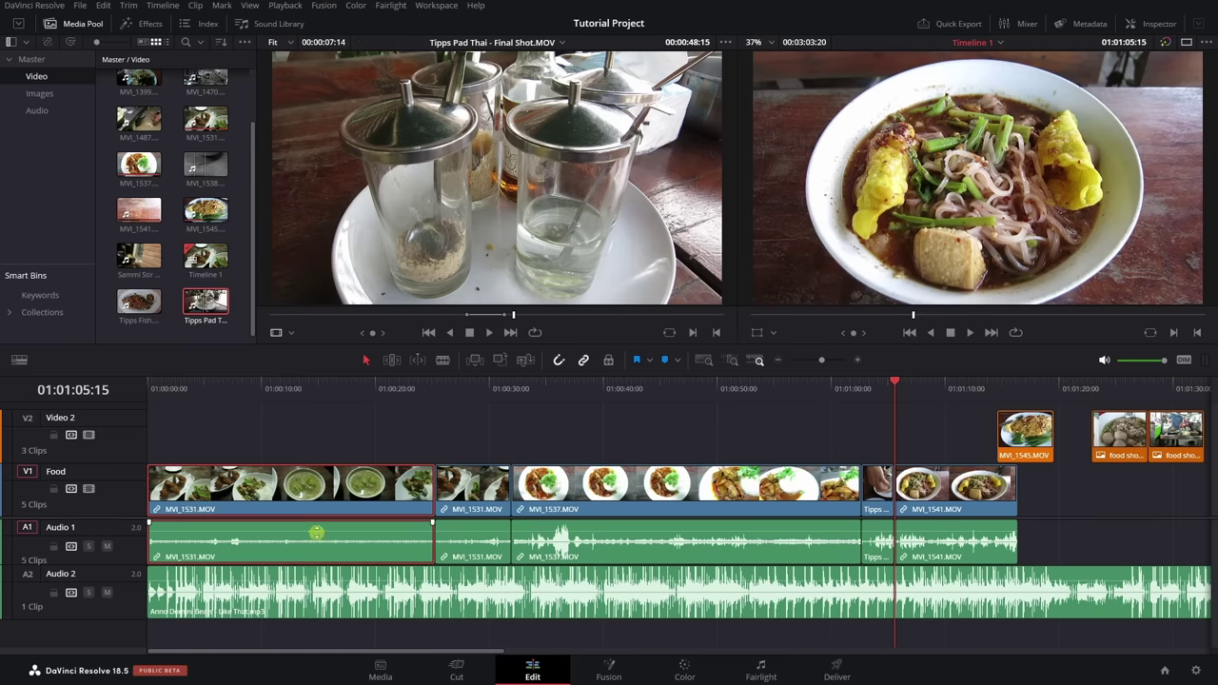
- Unlink the video and audio of MVI_1537.MOV
{"action": "left_click", "coordinate": [736, 496]}
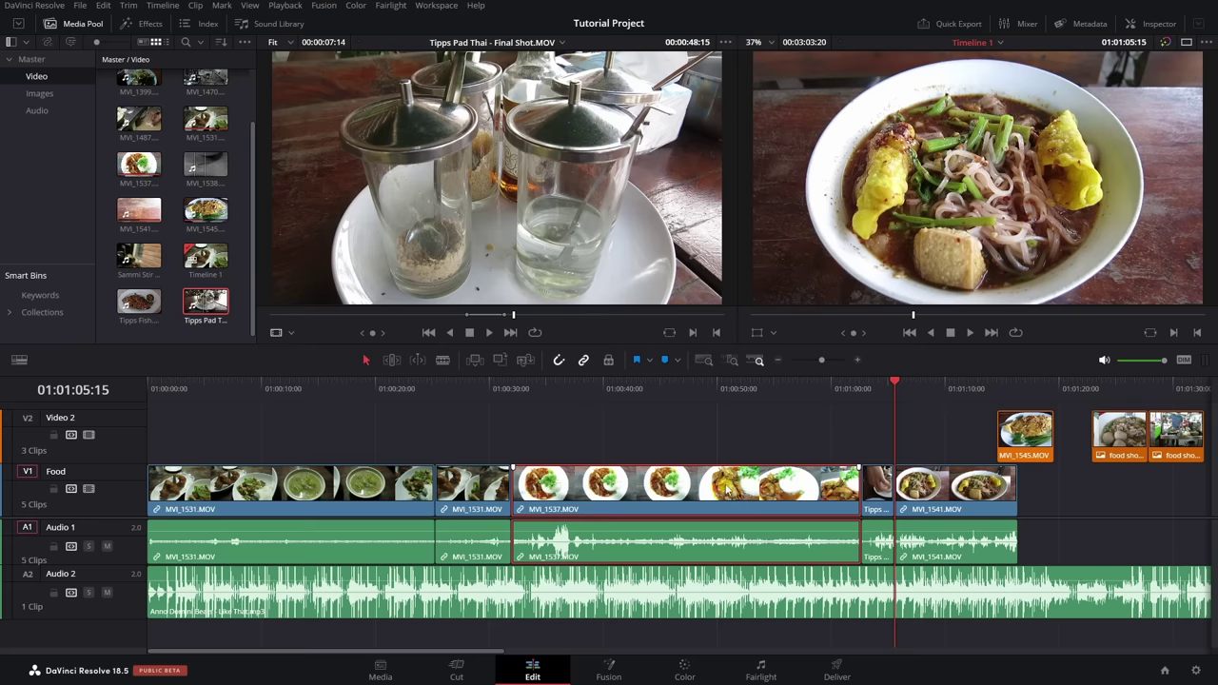
{"action": "right_click", "coordinate": [725, 486]}
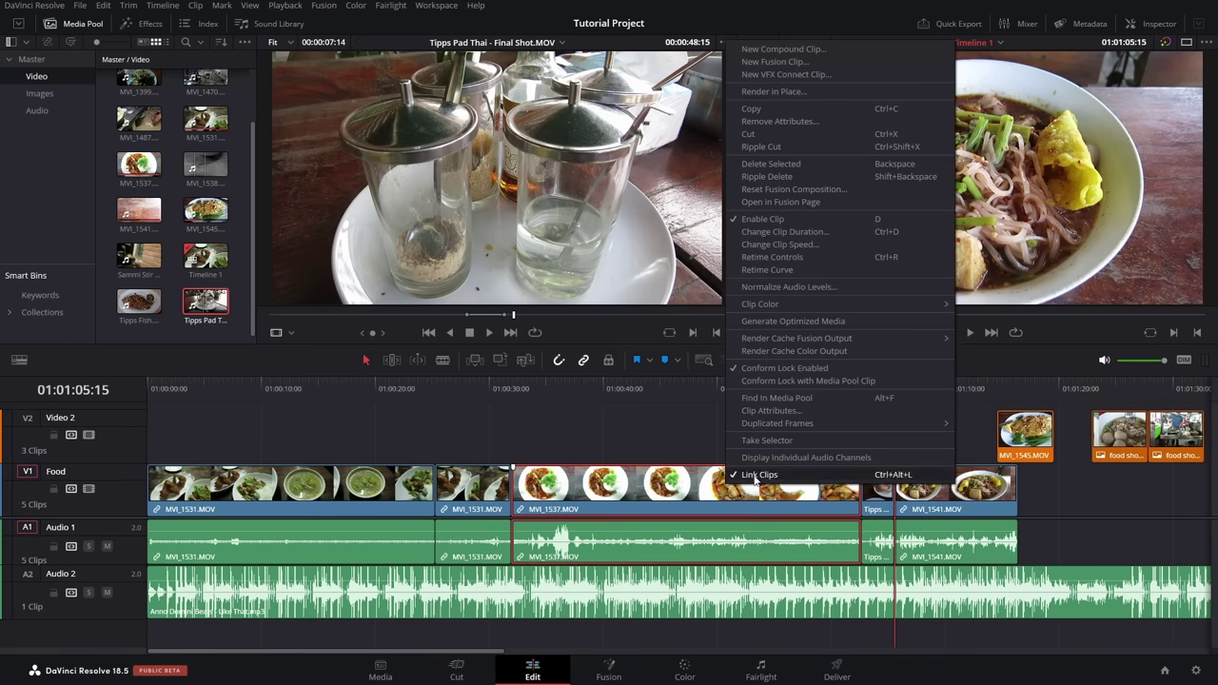
{"action": "left_click", "coordinate": [758, 474]}
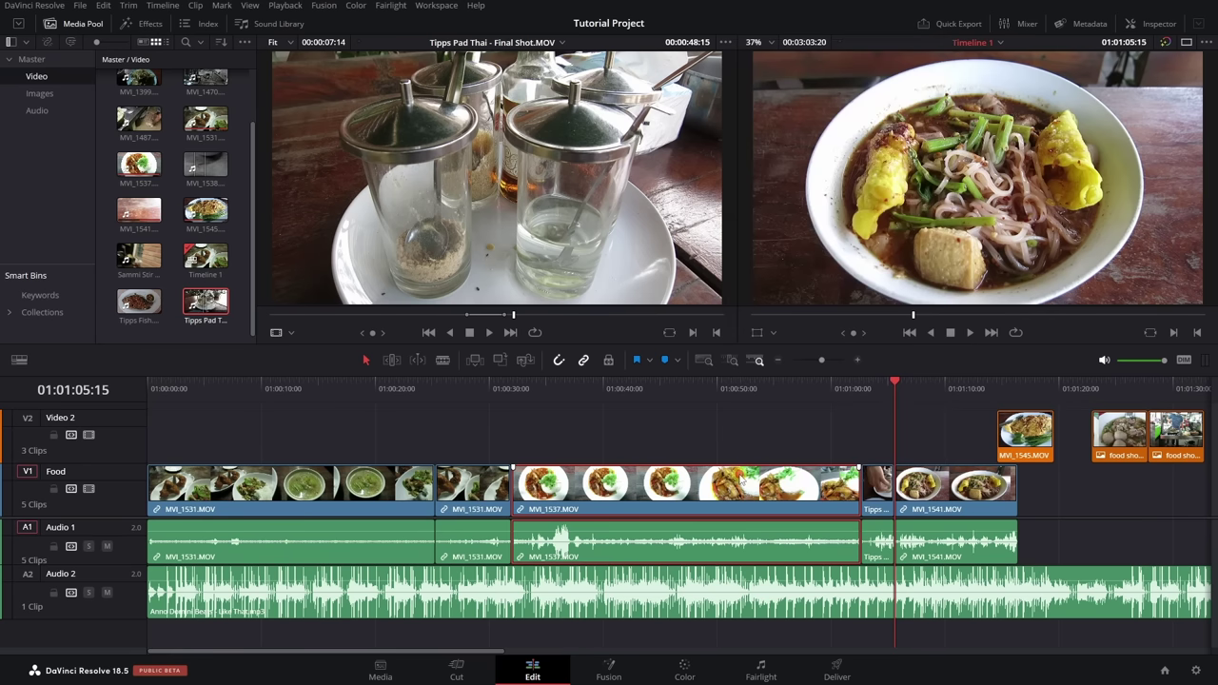
- Select the video and audio of MVI_1537.MOV separately and try trimming the start of its audio
{"action": "left_click", "coordinate": [582, 542]}
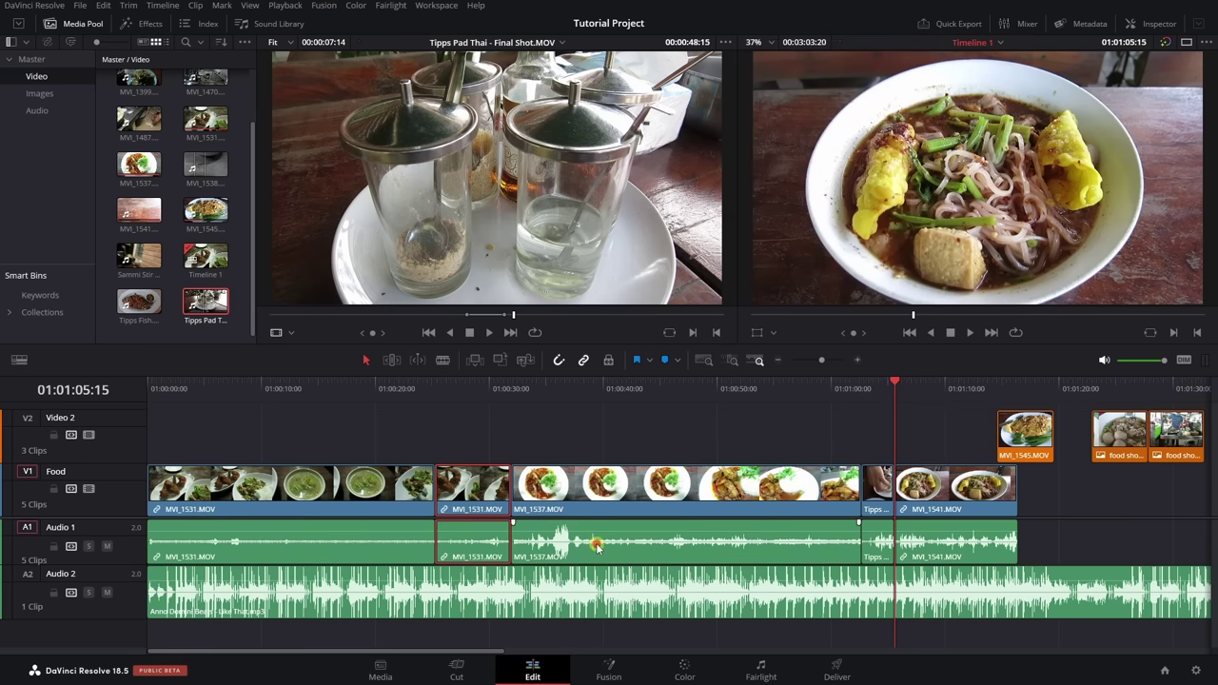
{"action": "left_click", "coordinate": [627, 496]}
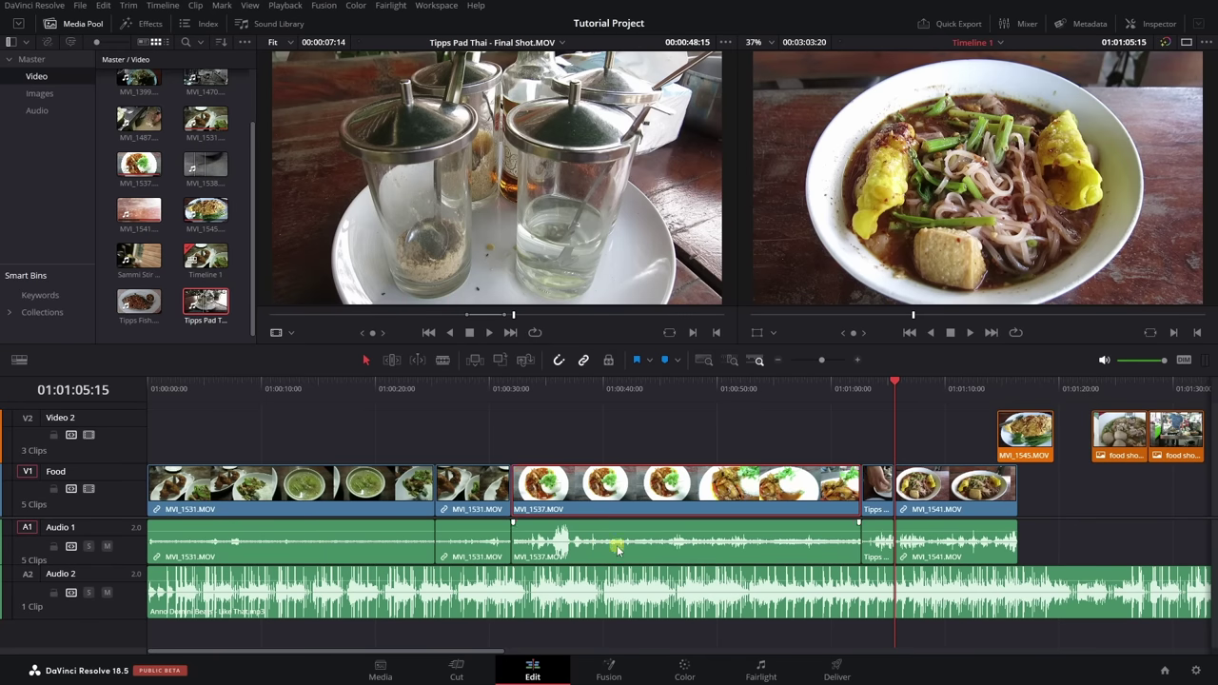
{"action": "left_click", "coordinate": [618, 546]}
{"action": "left_click", "coordinate": [626, 496]}
{"action": "left_click", "coordinate": [619, 537]}
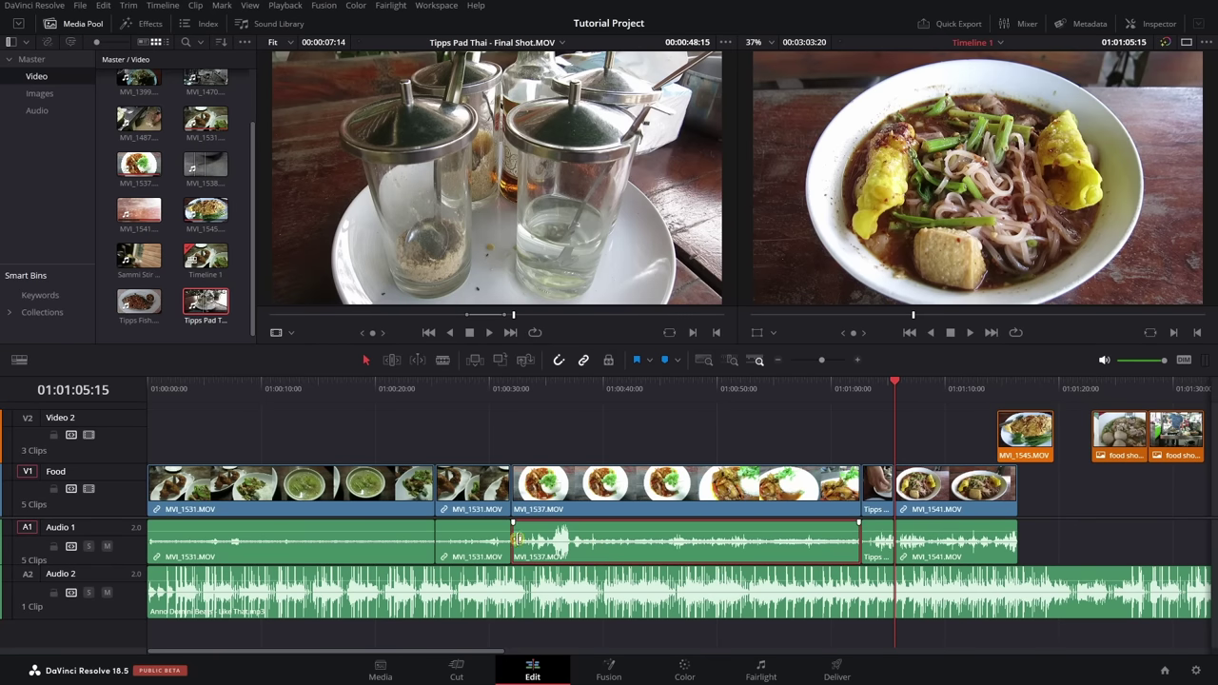
{"action": "mouse_move", "coordinate": [518, 538]}
{"action": "left_mouse_down"}
{"action": "mouse_move", "coordinate": [675, 547]}
{"action": "mouse_move", "coordinate": [517, 547]}
{"action": "left_mouse_up"}
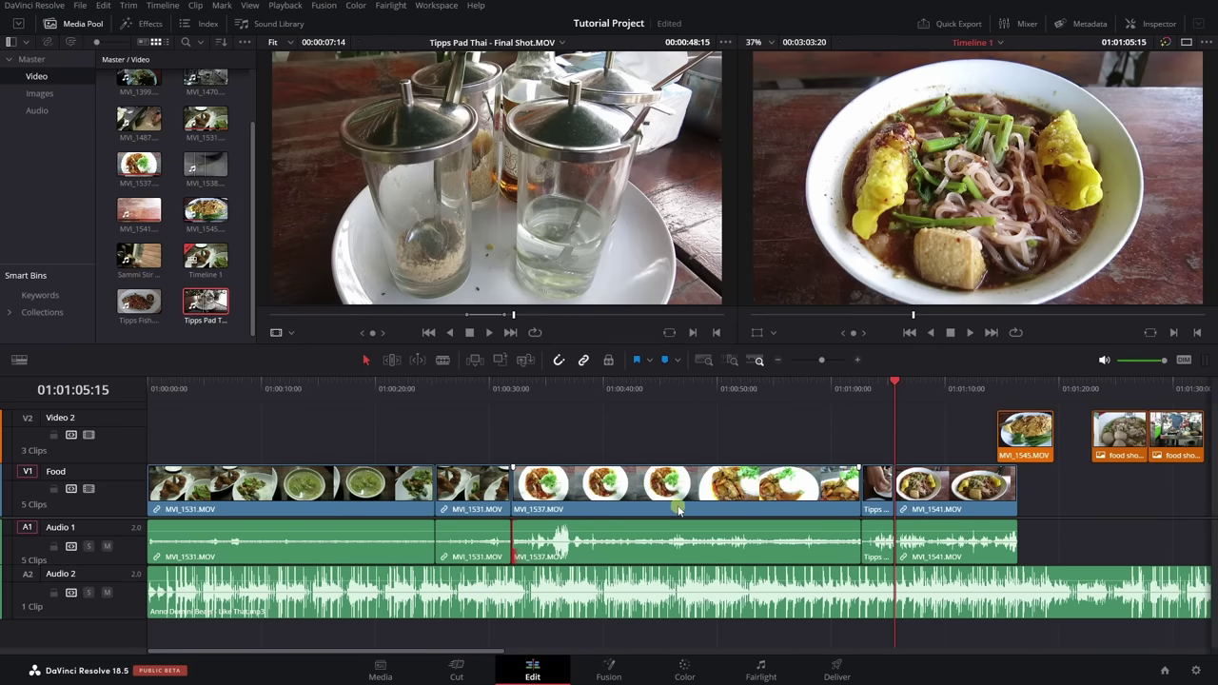
- Select both the audio and video of MVI_1537.MOV and link them again
{"action": "left_click", "coordinate": [695, 560]}
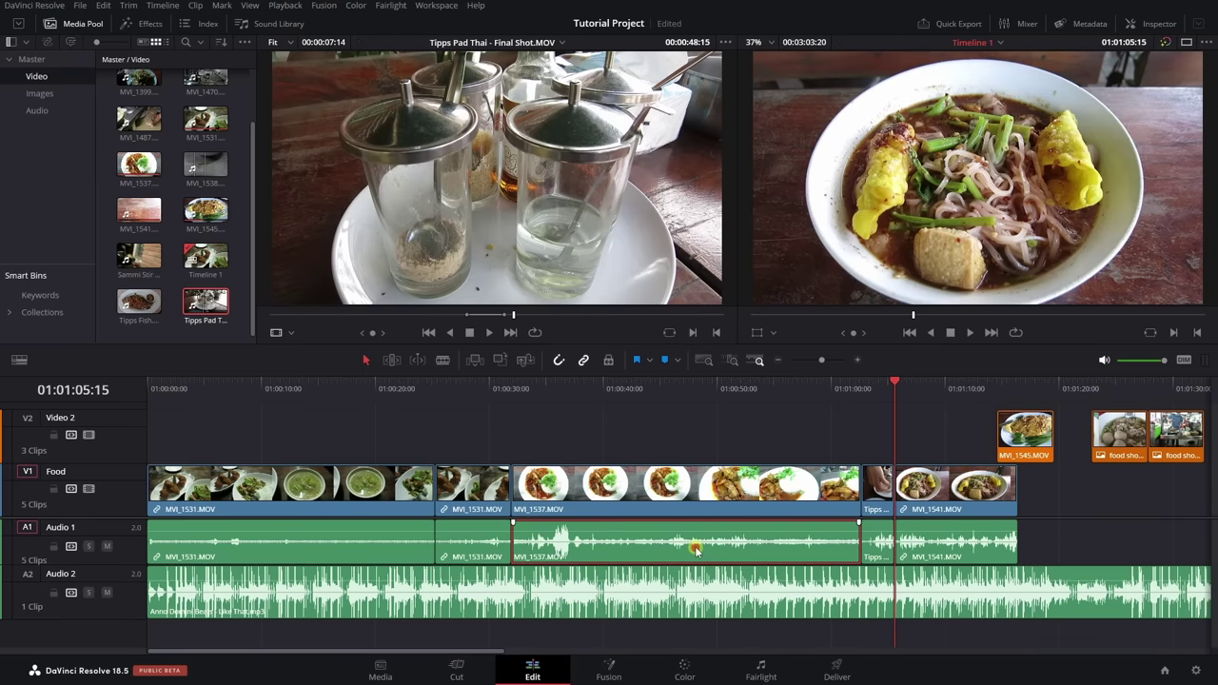
{"action": "left_click", "coordinate": [680, 498]}
{"action": "right_click", "coordinate": [679, 498]}
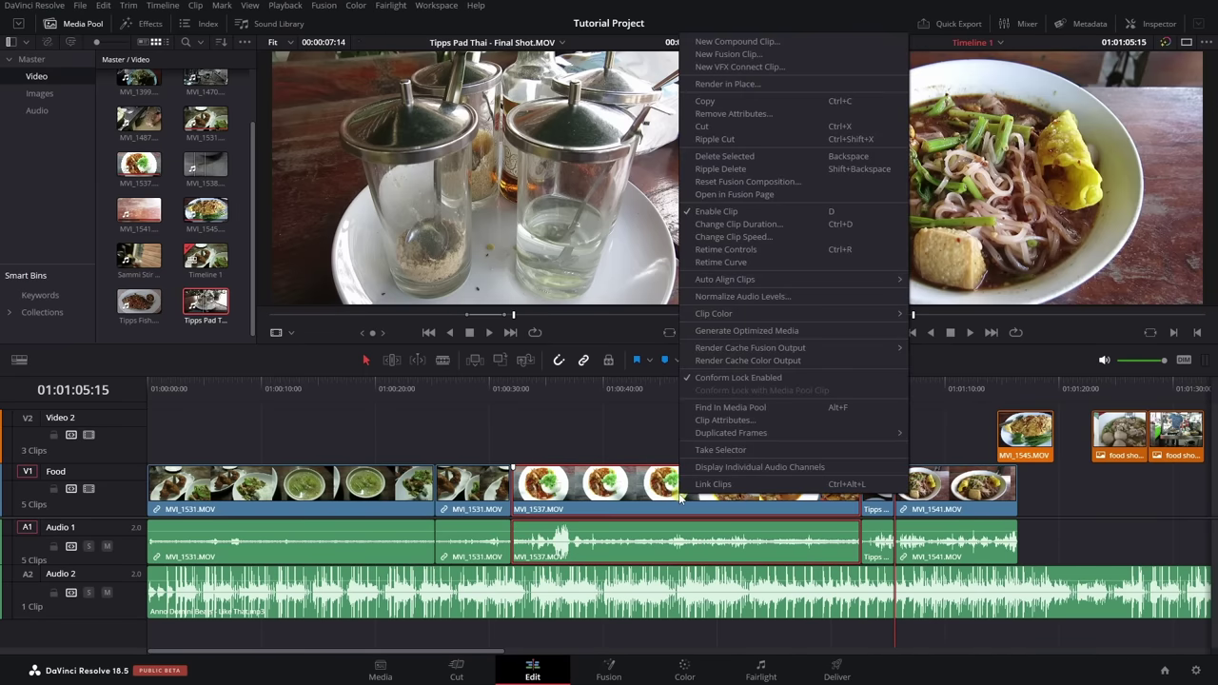
{"action": "left_click", "coordinate": [818, 485]}
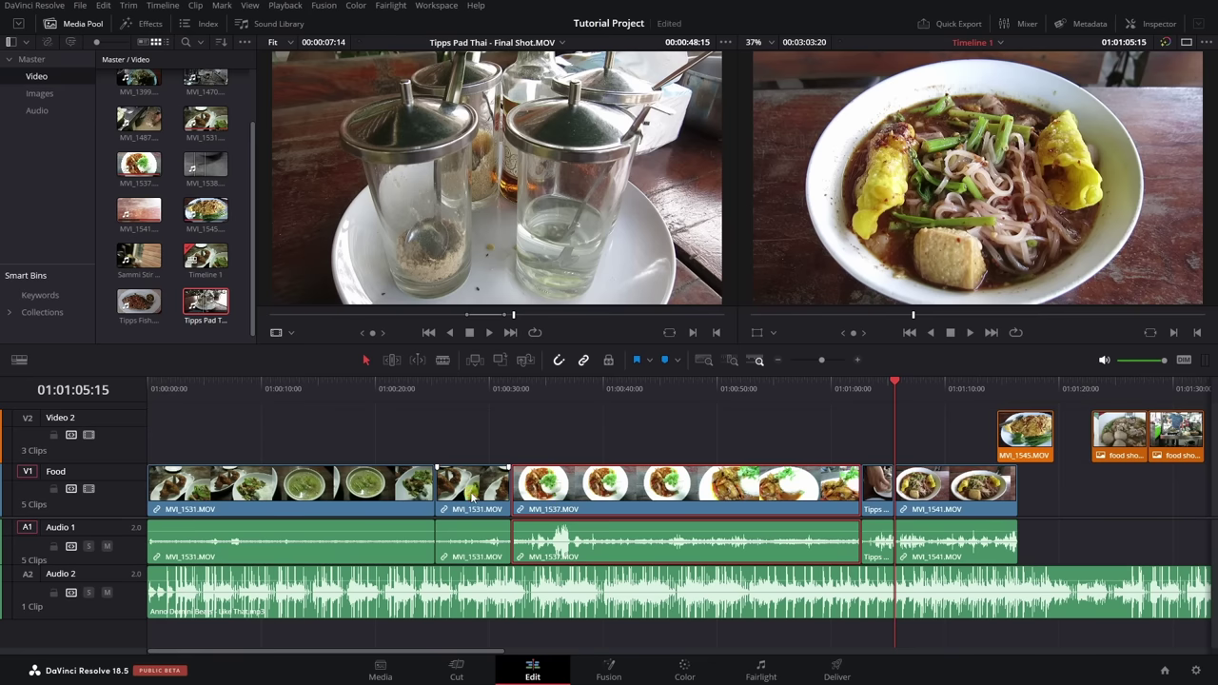
- With linked selection turned off, trim the start of the second MVI_1531.MOV's video and the end of the first MVI_1531.MOV's audio
{"action": "left_click", "coordinate": [471, 494]}
{"action": "left_click", "coordinate": [608, 501]}
{"action": "left_click", "coordinate": [670, 547]}
{"action": "left_click_drag", "start_coordinate": [436, 487], "coordinate": [462, 487]}
{"action": "left_click", "coordinate": [349, 526]}
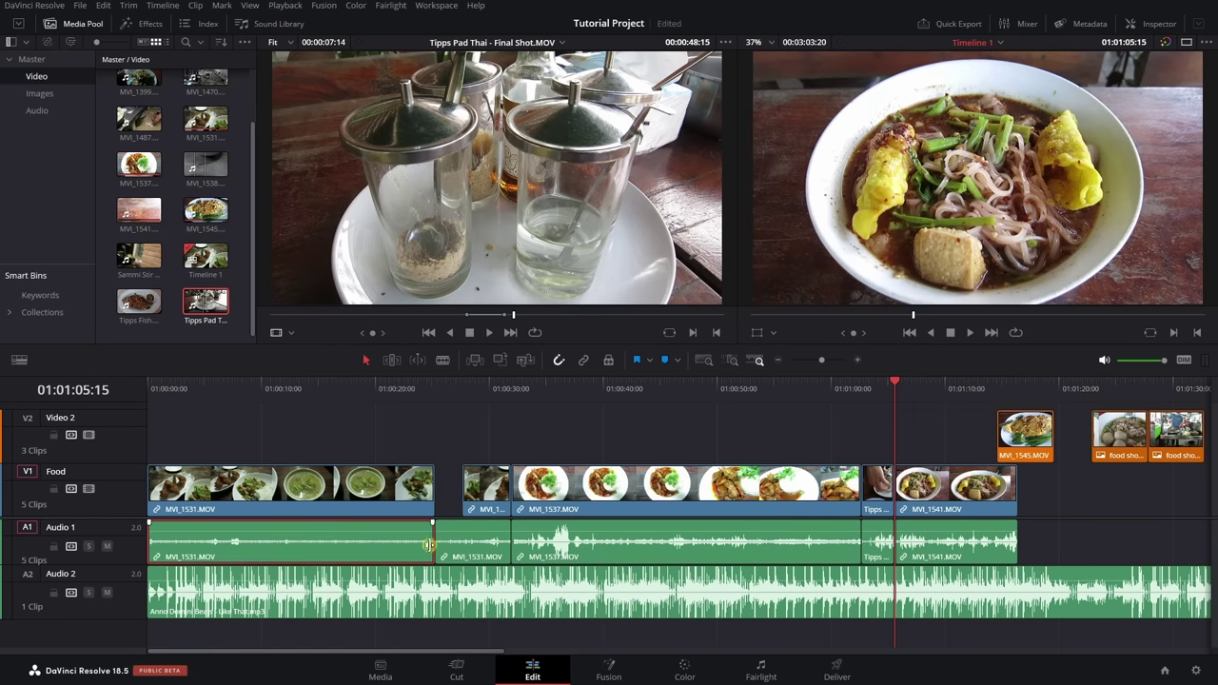
{"action": "left_click_drag", "start_coordinate": [428, 545], "coordinate": [350, 545]}
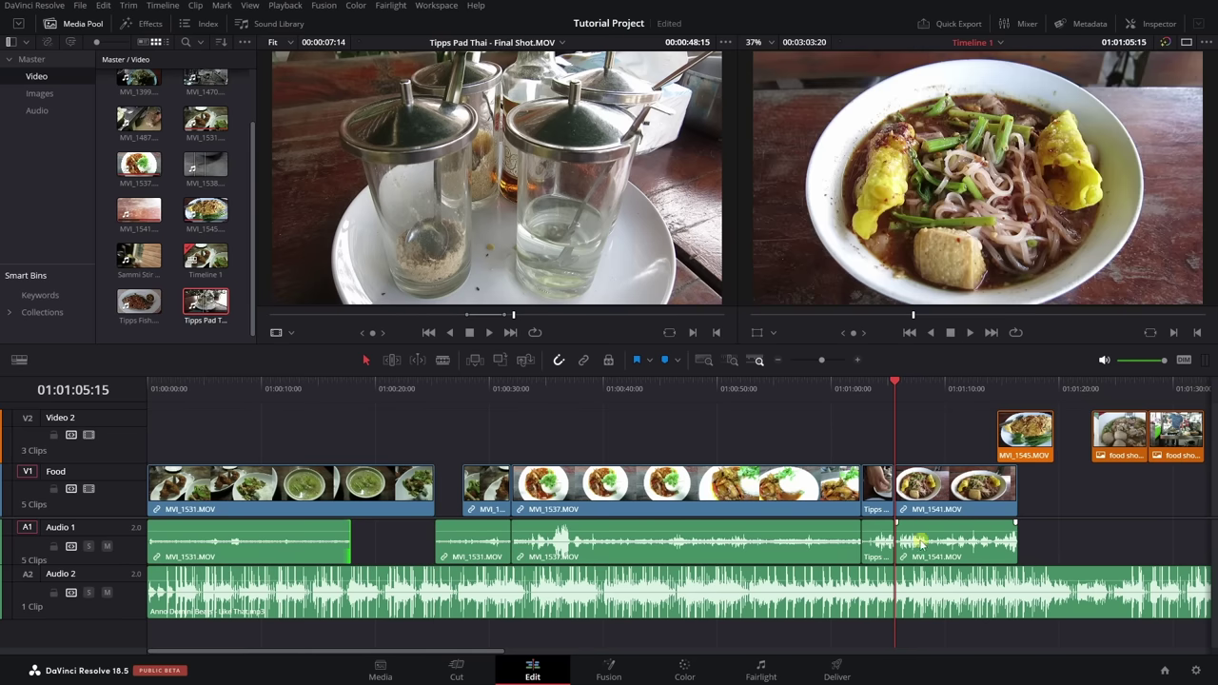
- Trim the audio start of MVI_1541.MOV and audio end of MVI_1537.MOV, undo all the separate trims, and turn linked selection back on
{"action": "left_click", "coordinate": [920, 542]}
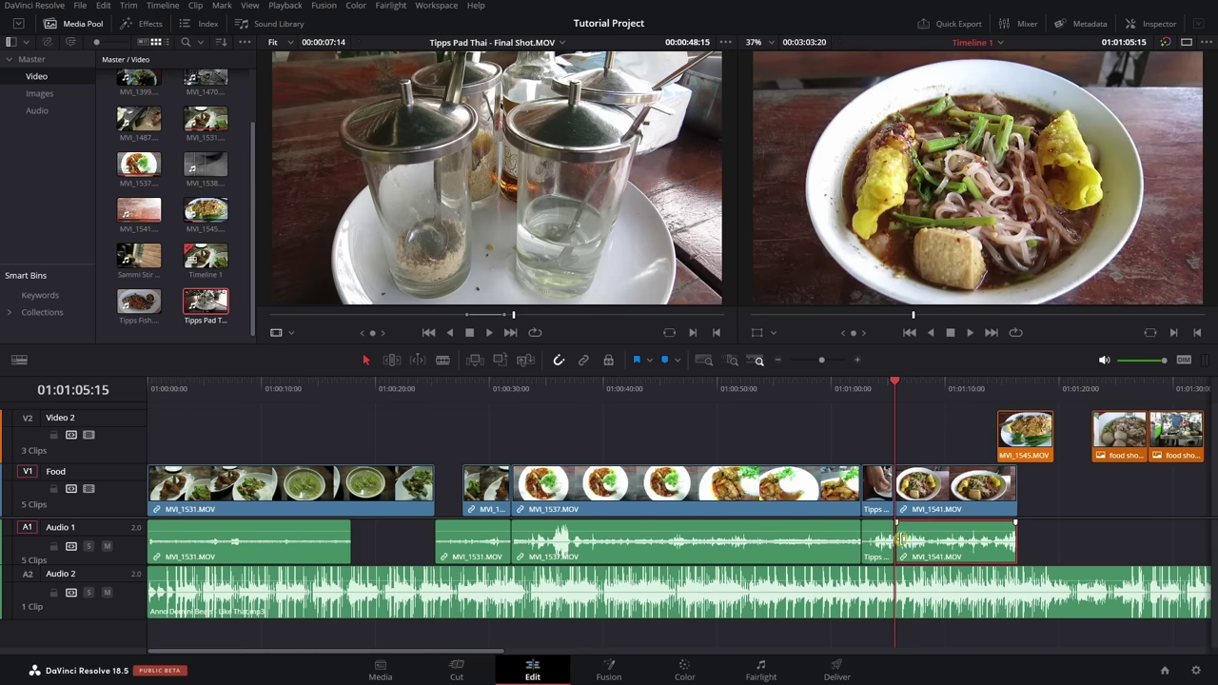
{"action": "left_click_drag", "start_coordinate": [900, 538], "coordinate": [946, 543]}
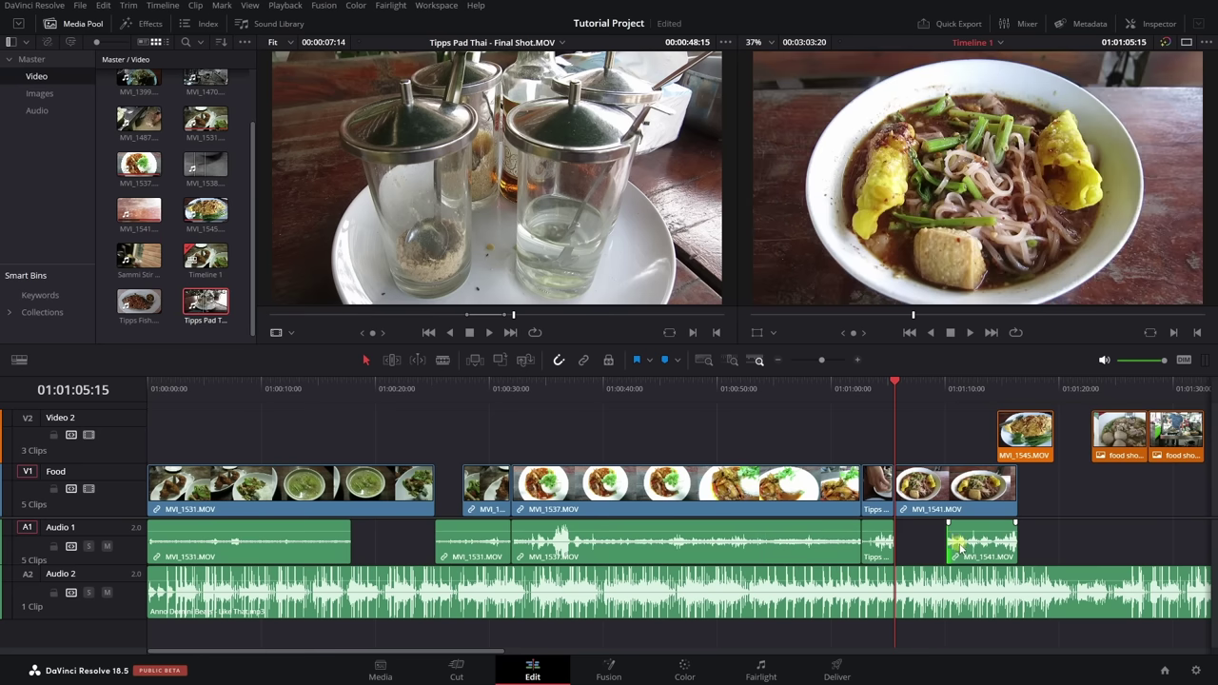
{"action": "left_click", "coordinate": [825, 544]}
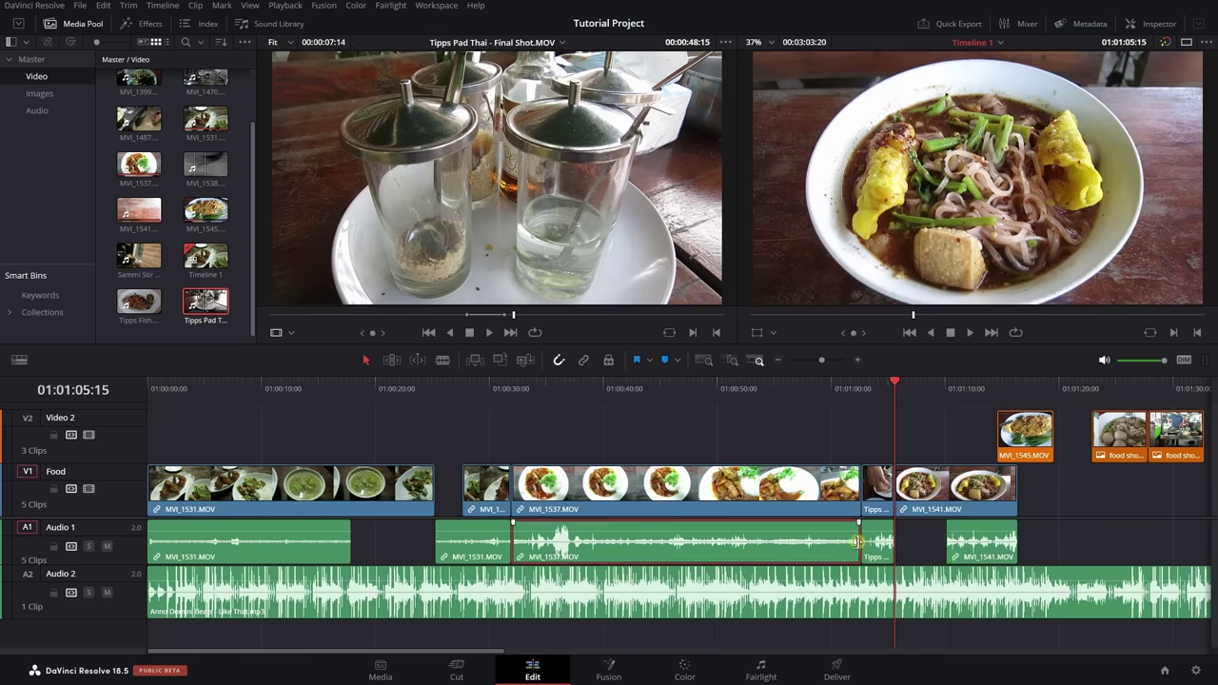
{"action": "left_click_drag", "start_coordinate": [856, 542], "coordinate": [783, 545]}
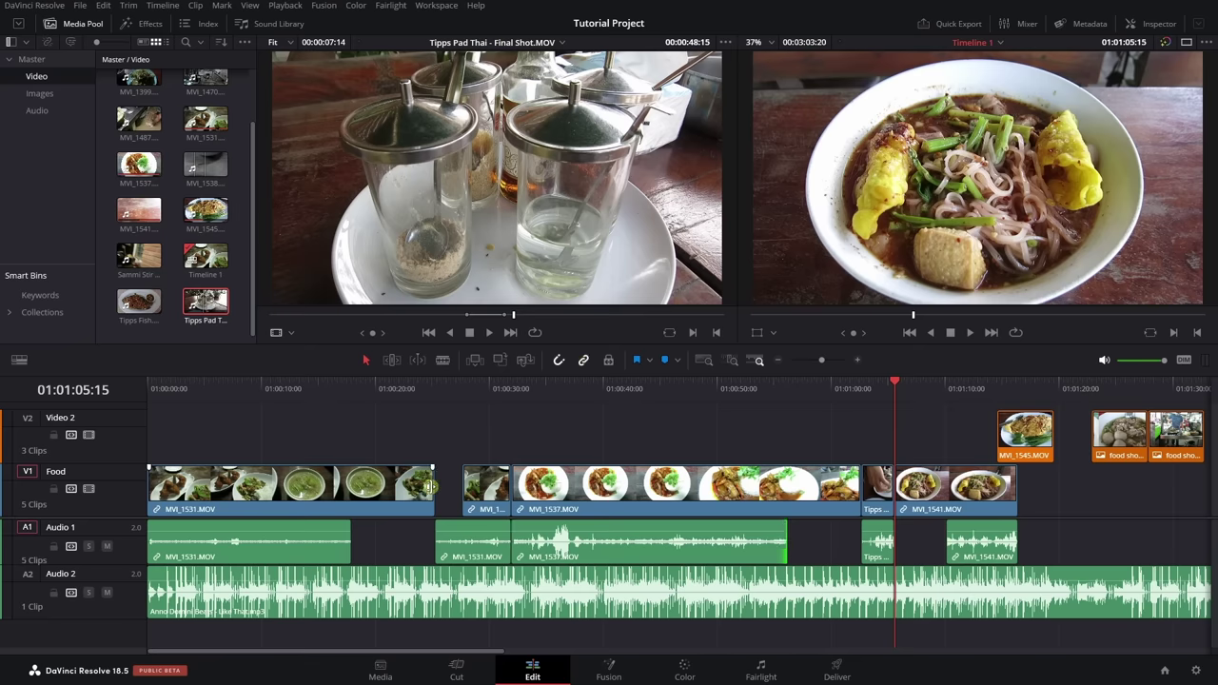
{"action": "mouse_move", "coordinate": [431, 487]}
{"action": "left_mouse_down"}
{"action": "mouse_move", "coordinate": [342, 487]}
{"action": "mouse_move", "coordinate": [434, 487]}
{"action": "left_mouse_up"}
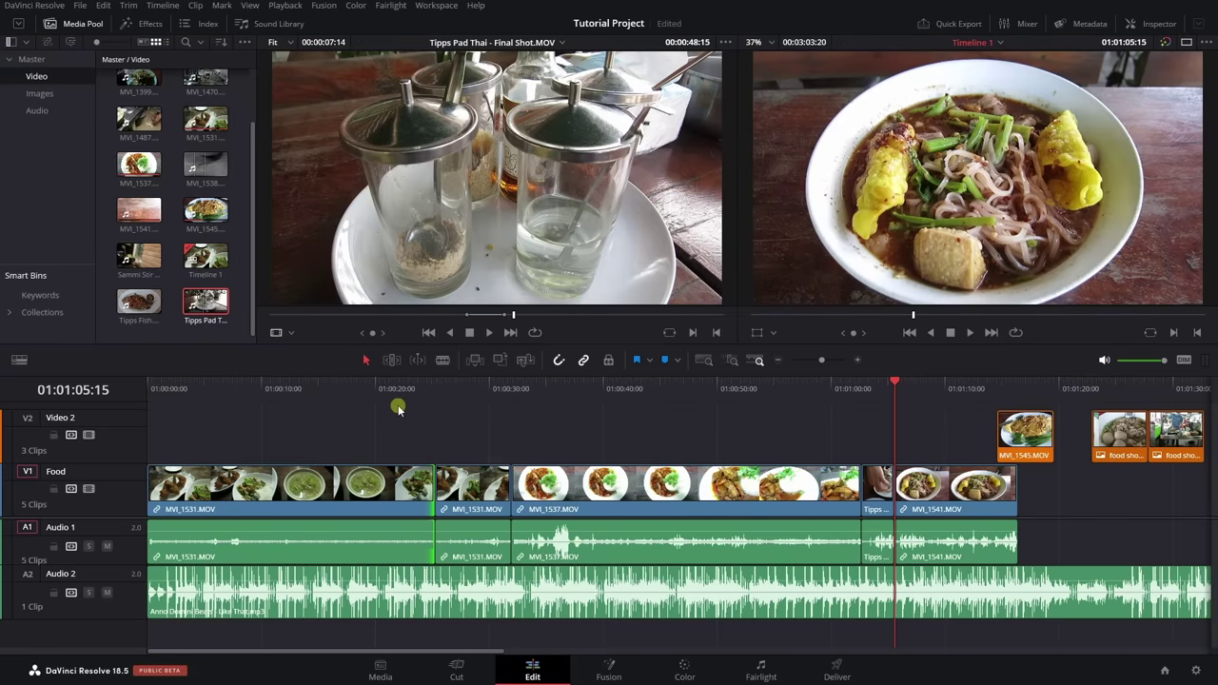
{"action": "left_click", "coordinate": [398, 409]}
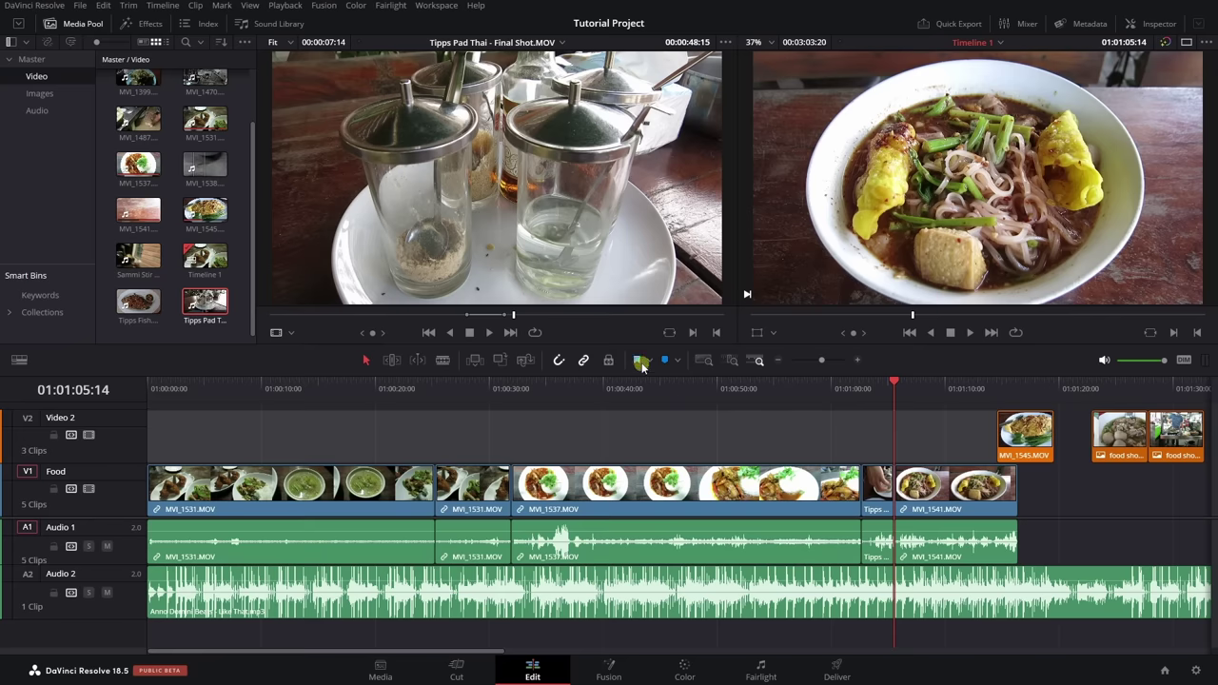
- Add a red flag to the MVI_1537.MOV clip
{"action": "left_click", "coordinate": [640, 487]}
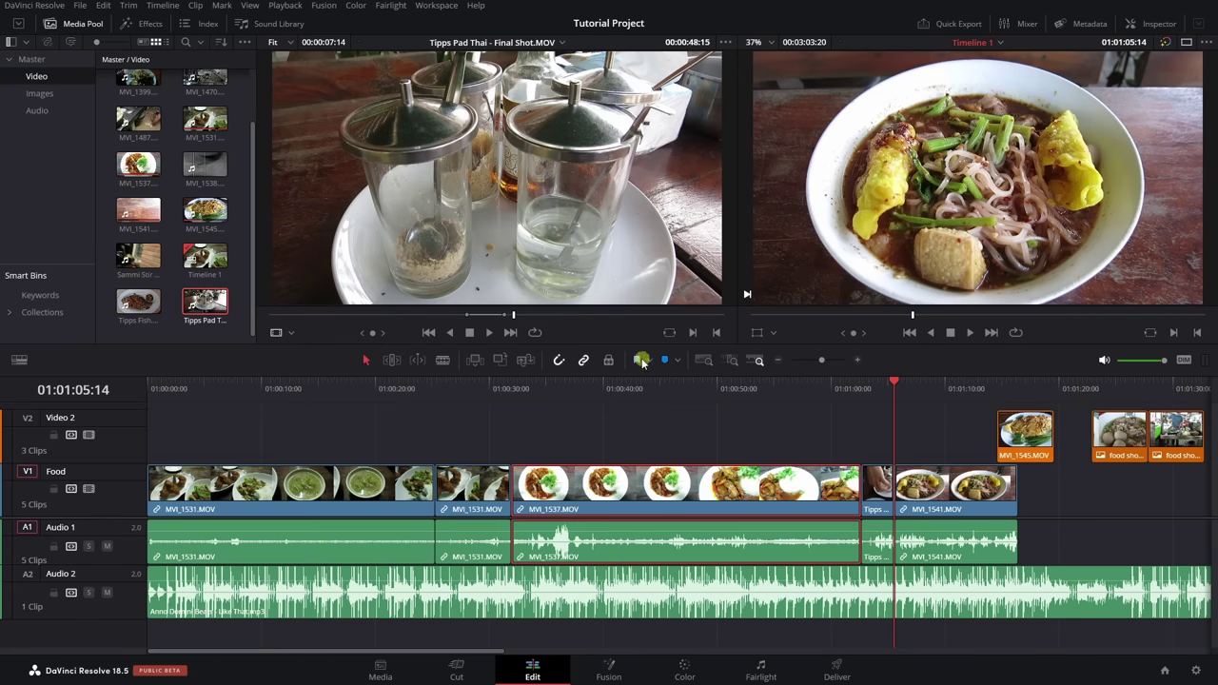
{"action": "left_click", "coordinate": [650, 360]}
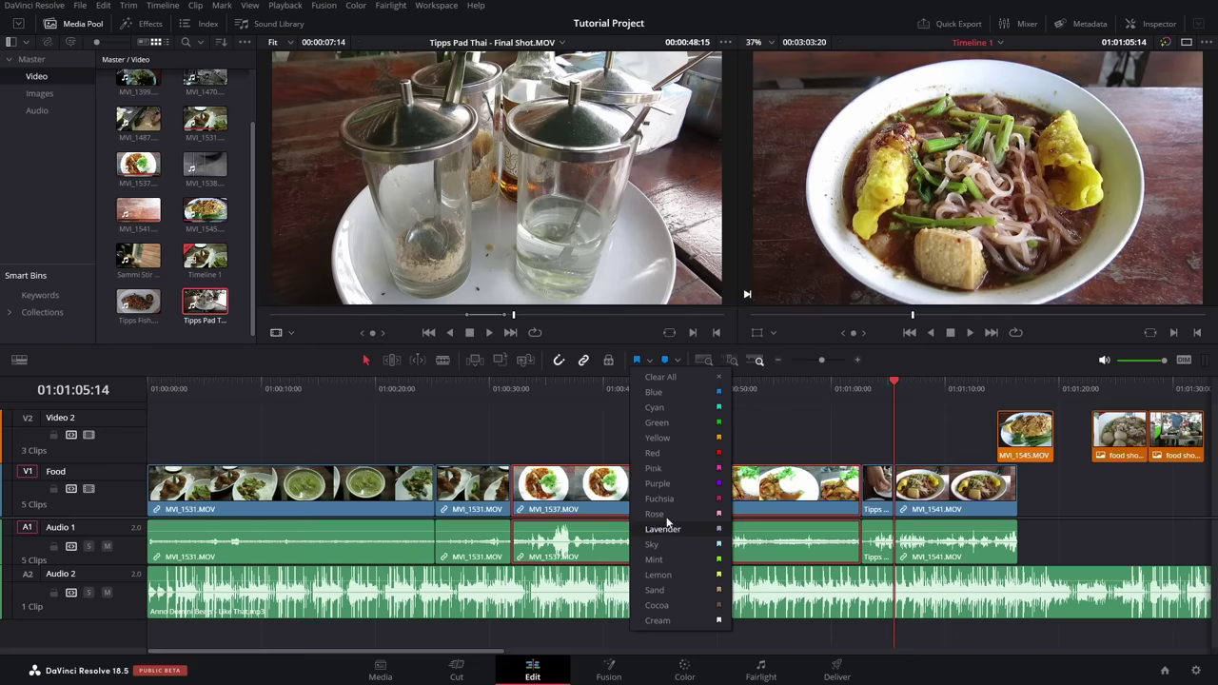
{"action": "left_click", "coordinate": [657, 455]}
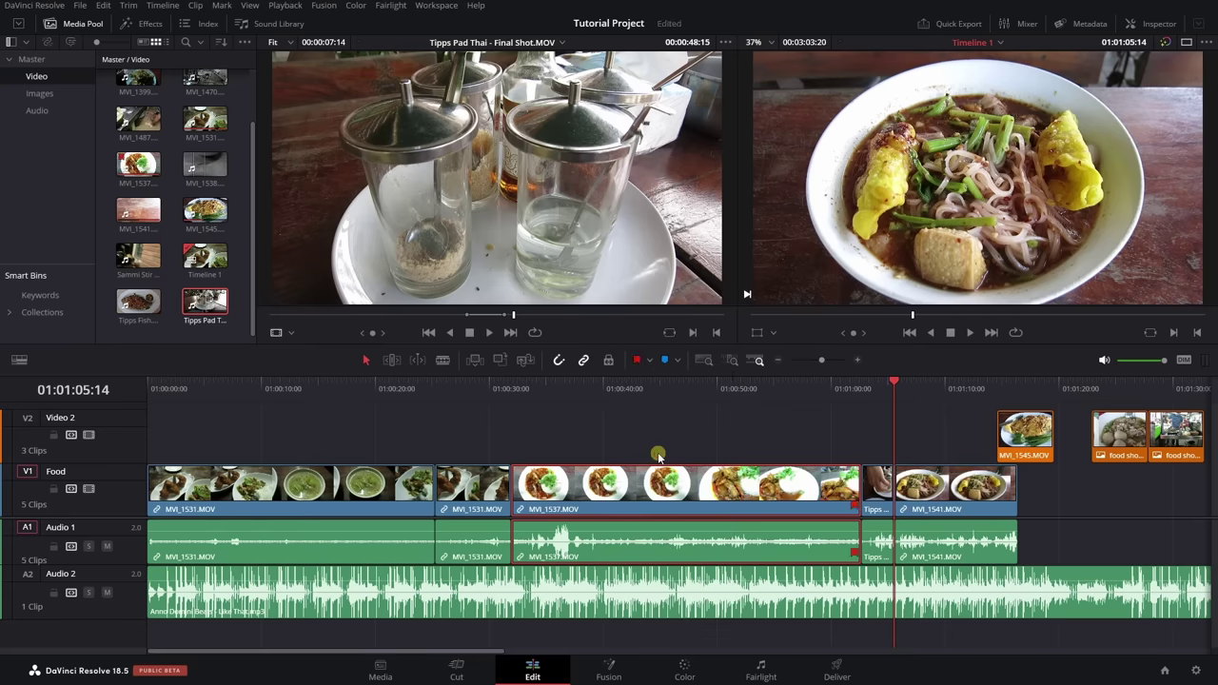
- Clear all flags from the MVI_1537.MOV clip
{"action": "left_click", "coordinate": [931, 503]}
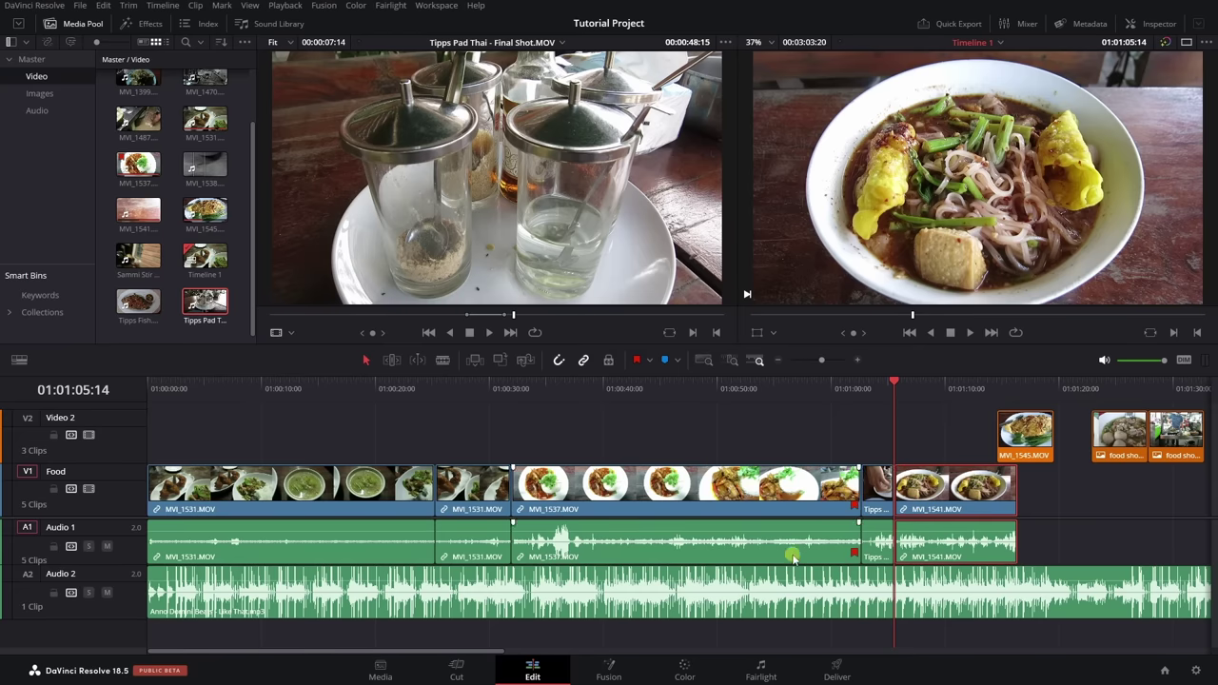
{"action": "left_click", "coordinate": [739, 498]}
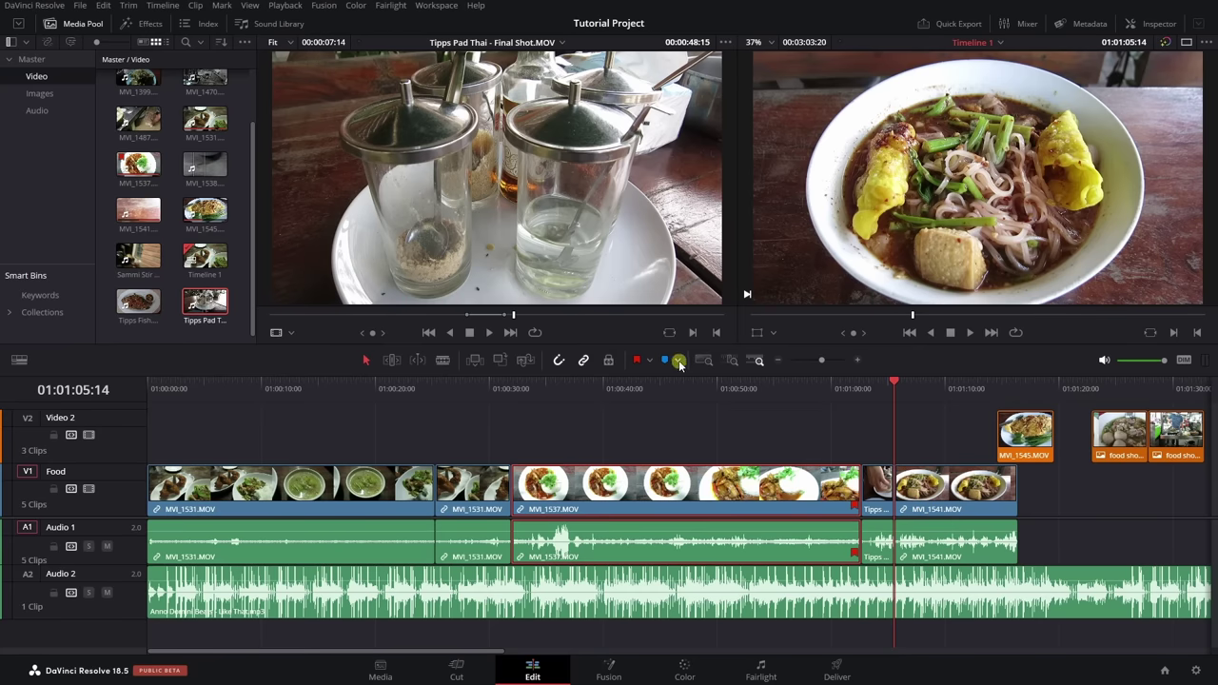
{"action": "left_click", "coordinate": [650, 360]}
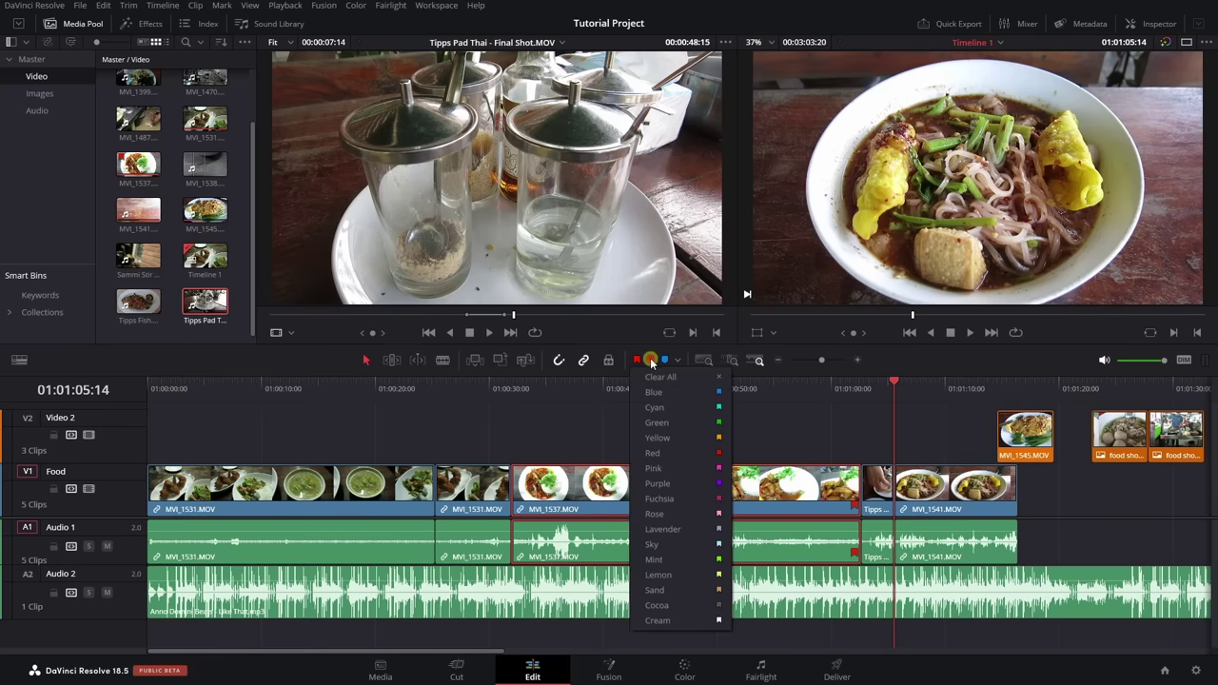
{"action": "left_click", "coordinate": [651, 380]}
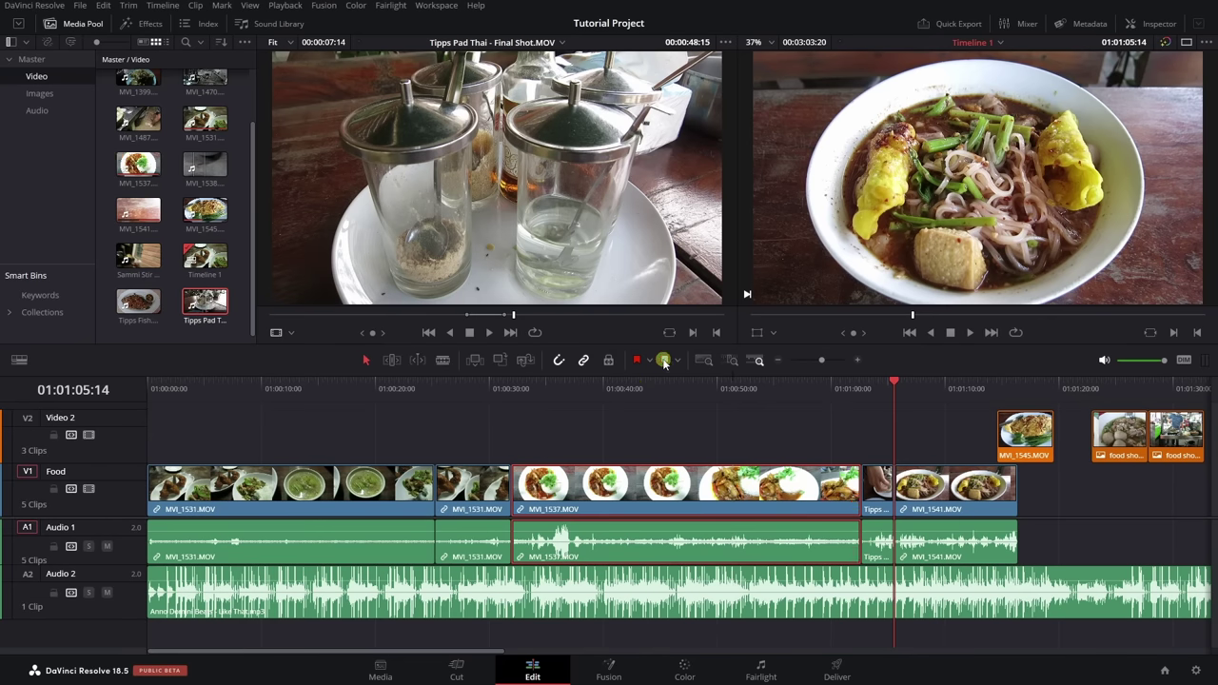
- Add a blue timeline marker at 01:01:02:17, where MVI_1537.MOV ends
{"action": "left_click", "coordinate": [909, 383]}
{"action": "left_click", "coordinate": [862, 383]}
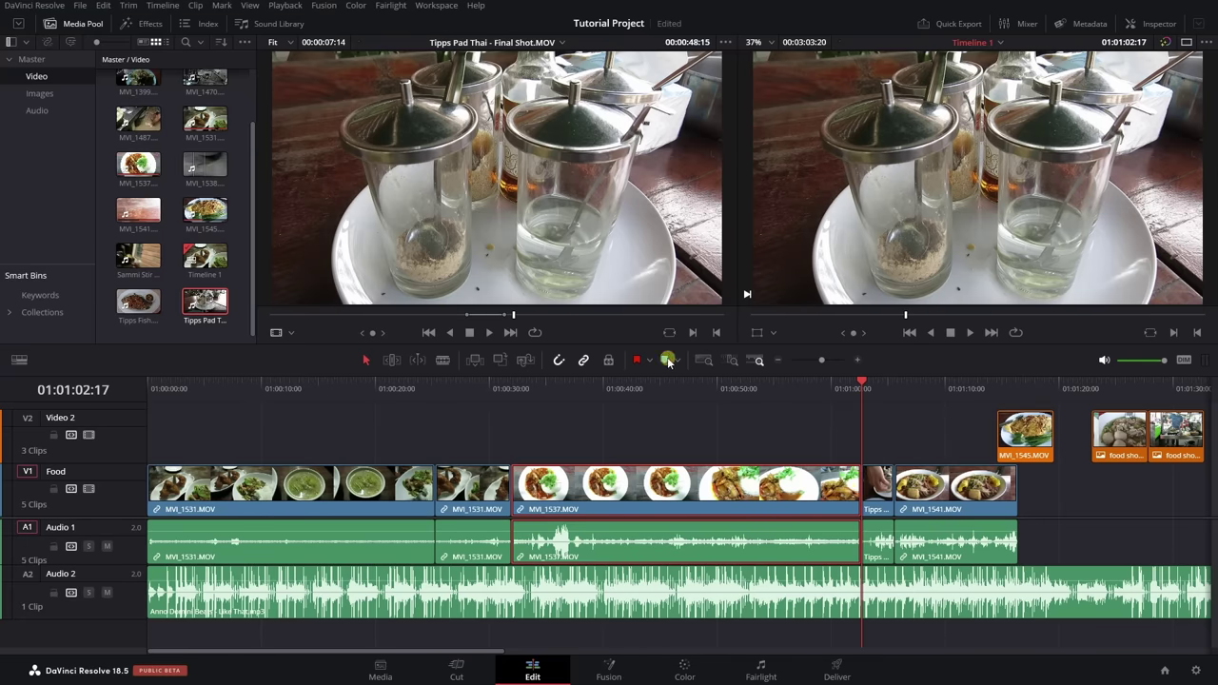
{"action": "left_click", "coordinate": [668, 359]}
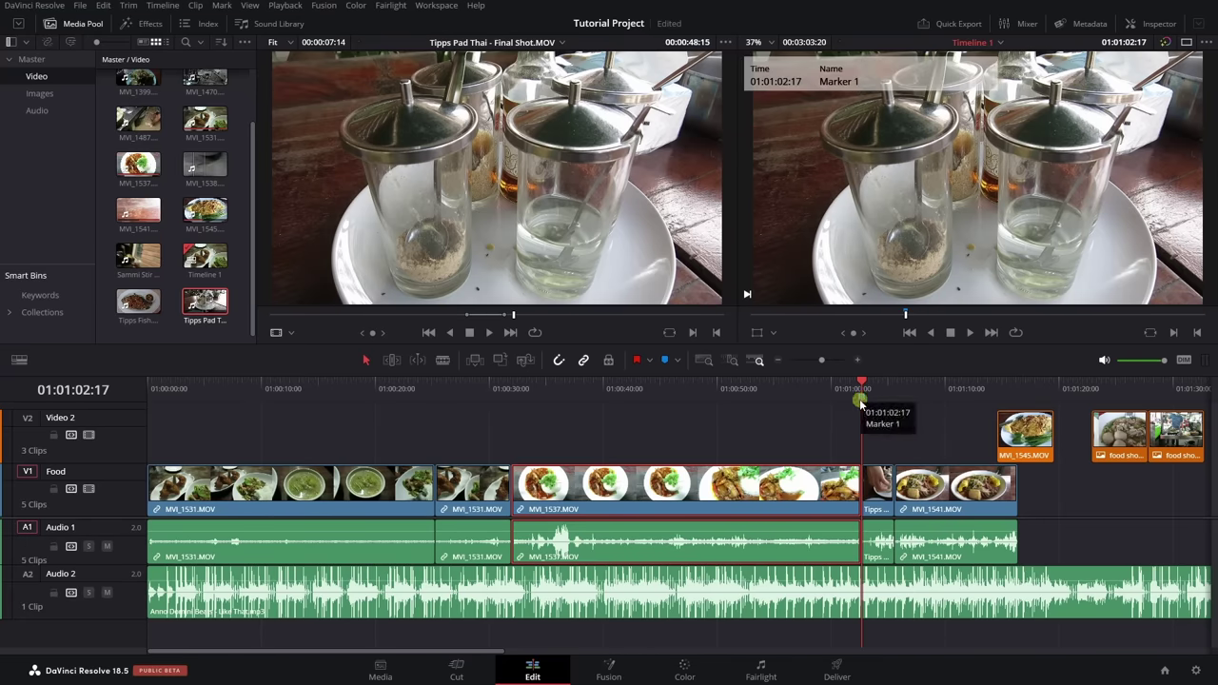
- Add a yellow timeline marker at 01:01:05:14, where the last MVI_1541.MOV clip begins
{"action": "left_click", "coordinate": [893, 390]}
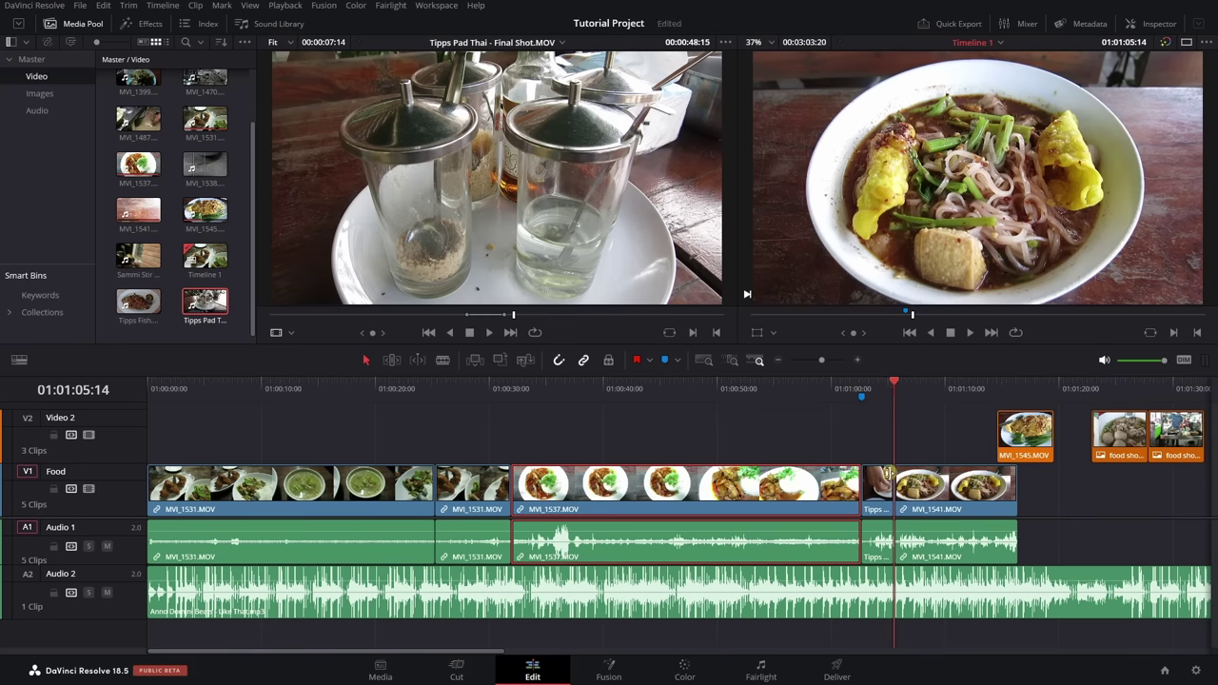
{"action": "left_click", "coordinate": [680, 361]}
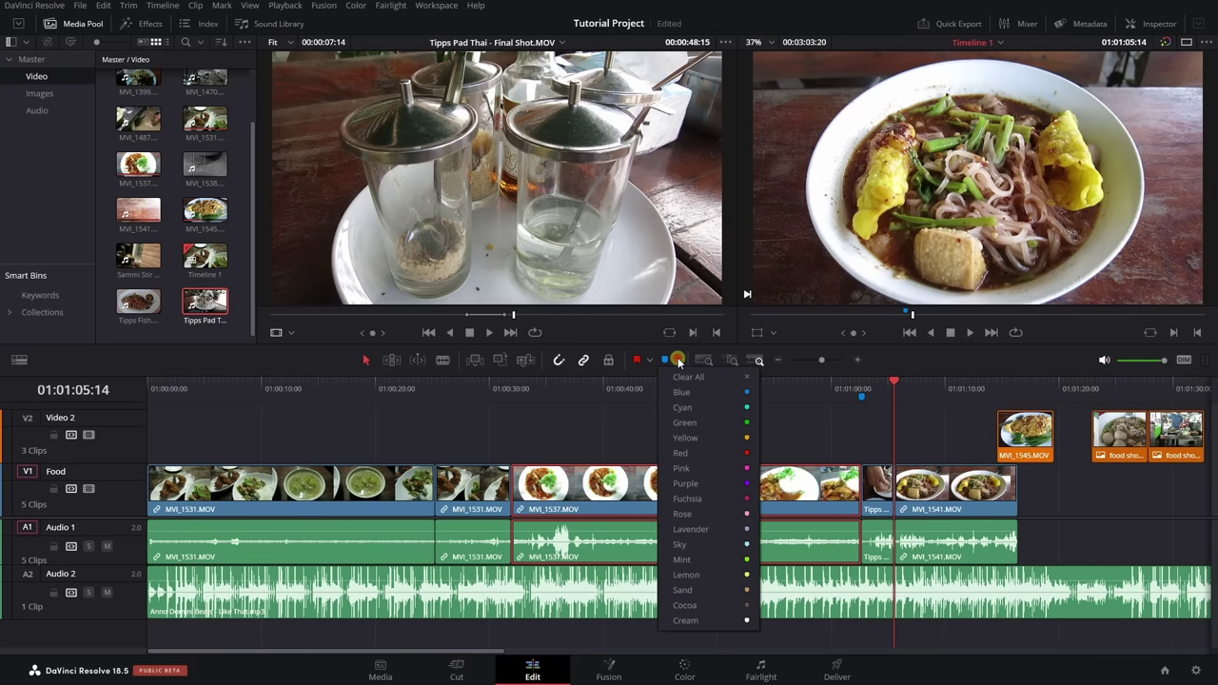
{"action": "left_click", "coordinate": [685, 437]}
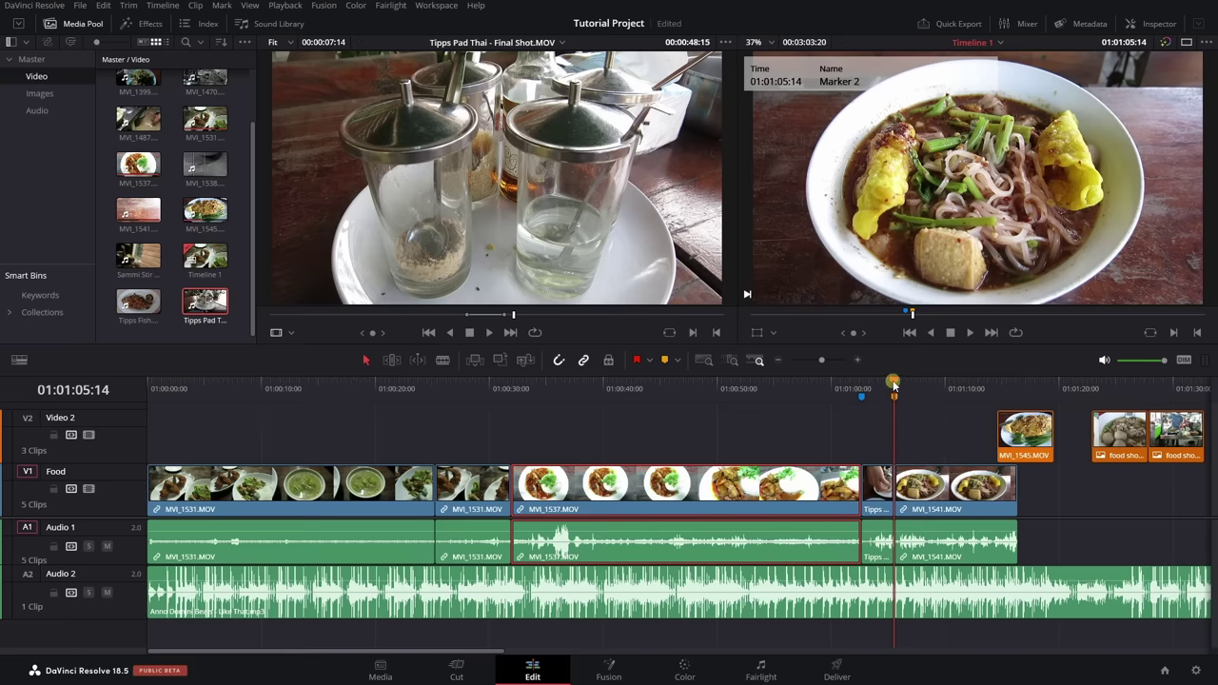
{"action": "key", "text": "space"}
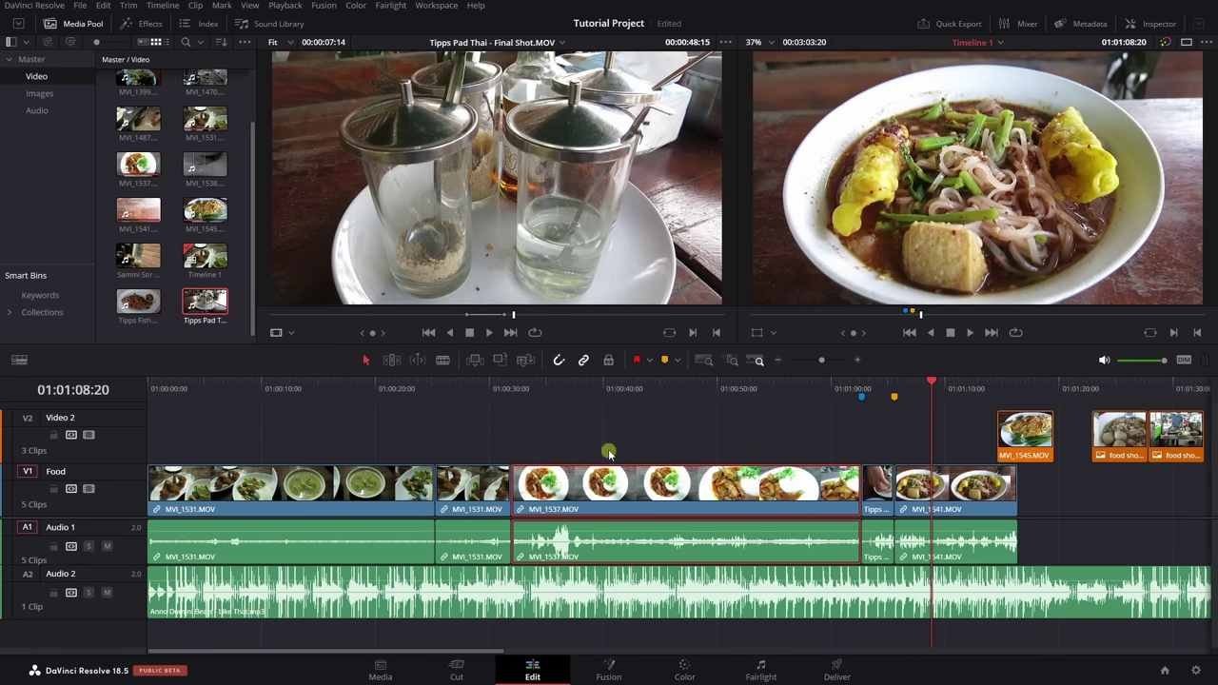
{"action": "left_click", "coordinate": [610, 392]}
{"action": "left_click", "coordinate": [582, 392]}
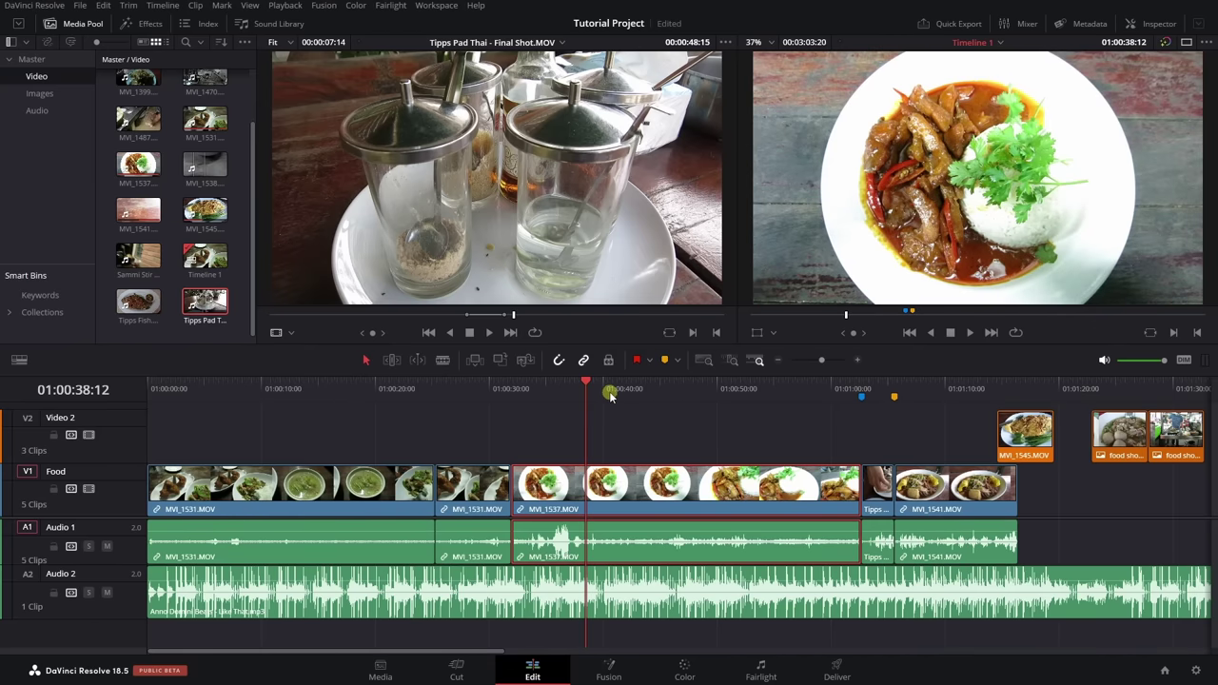
{"action": "left_click", "coordinate": [458, 389]}
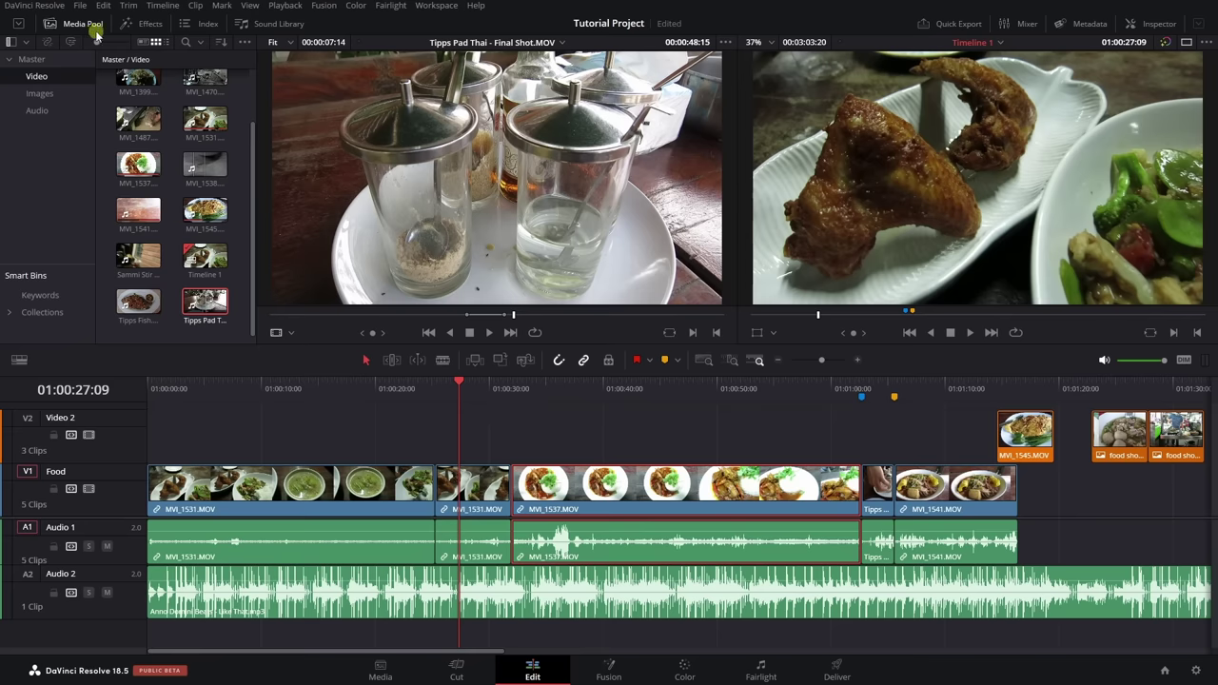
- Show the video transitions and try to place an Additive Dissolve on the cut between MVI_1531.MOV and MVI_1537.MOV
{"action": "left_click", "coordinate": [145, 26]}
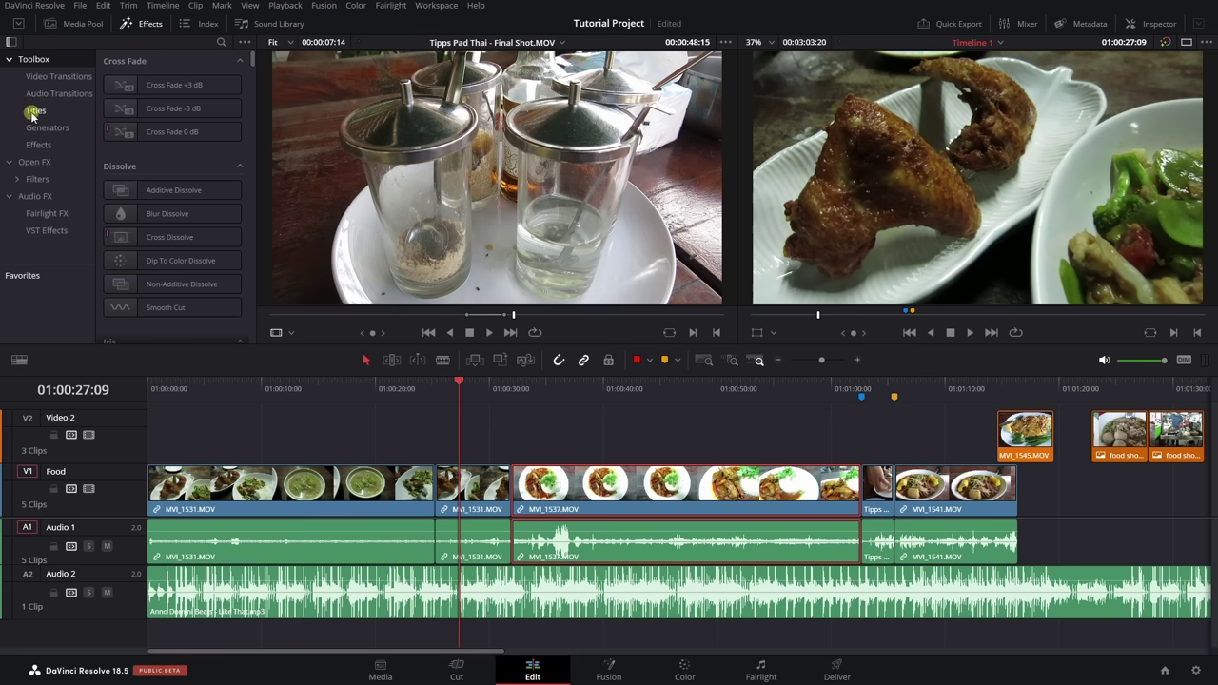
{"action": "left_click", "coordinate": [58, 81]}
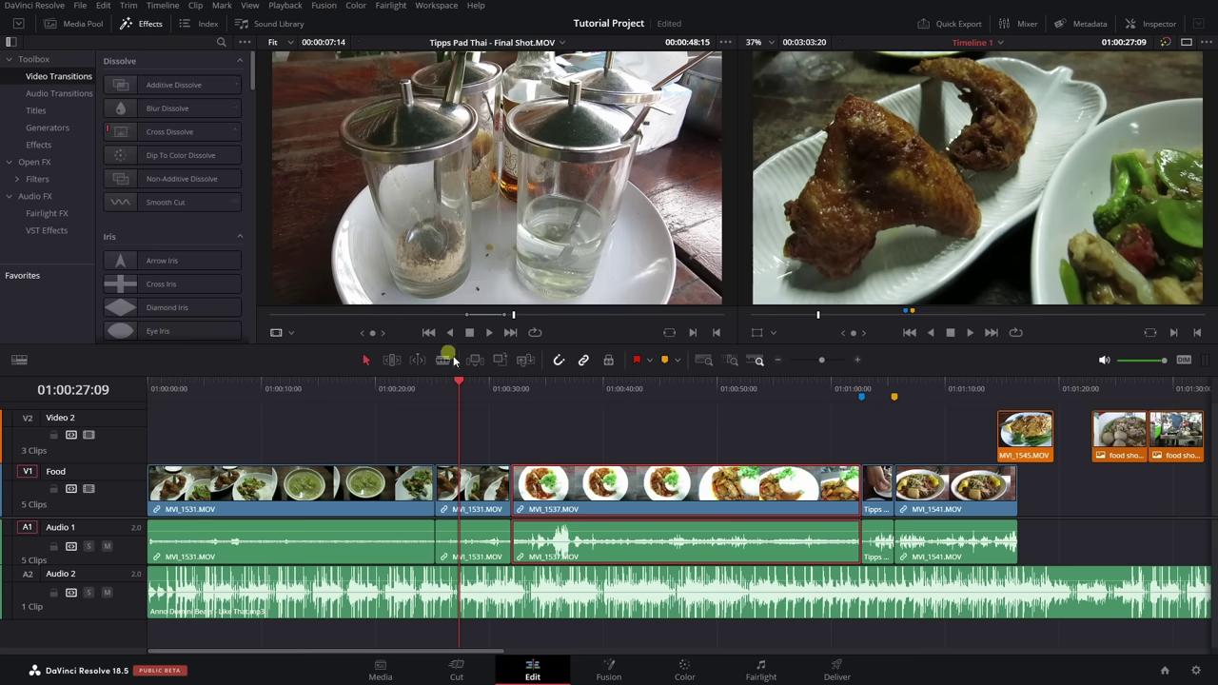
{"action": "left_click", "coordinate": [510, 393]}
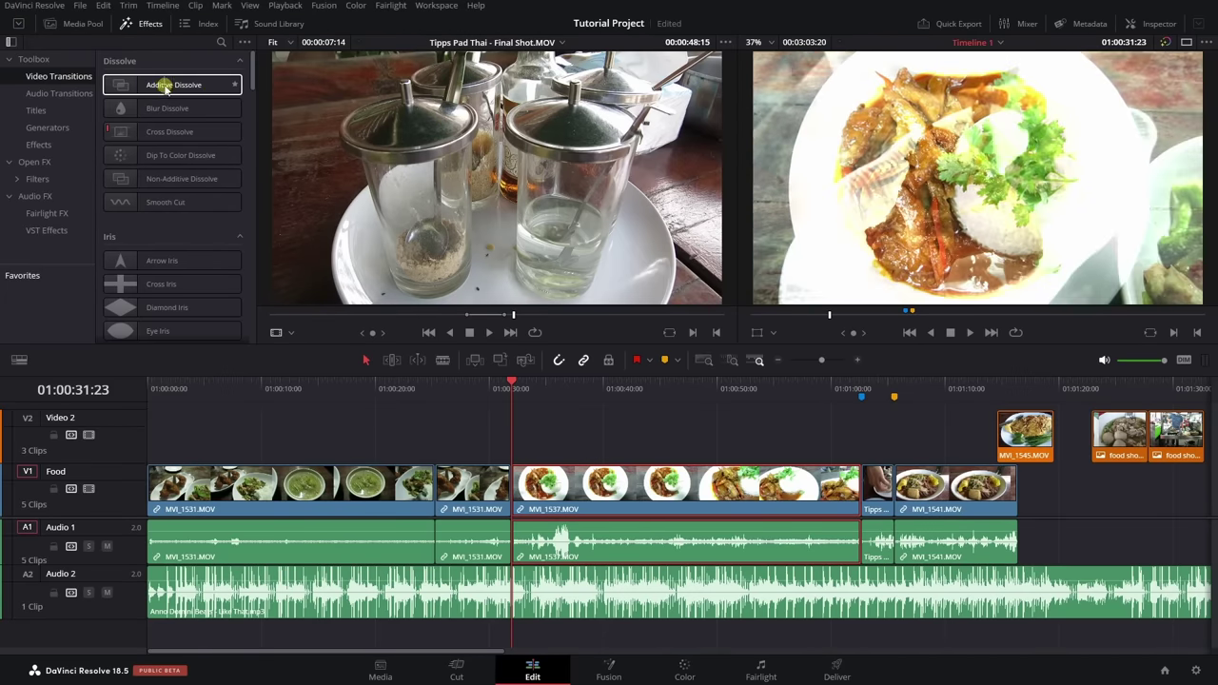
{"action": "left_click_drag", "start_coordinate": [167, 86], "coordinate": [514, 496]}
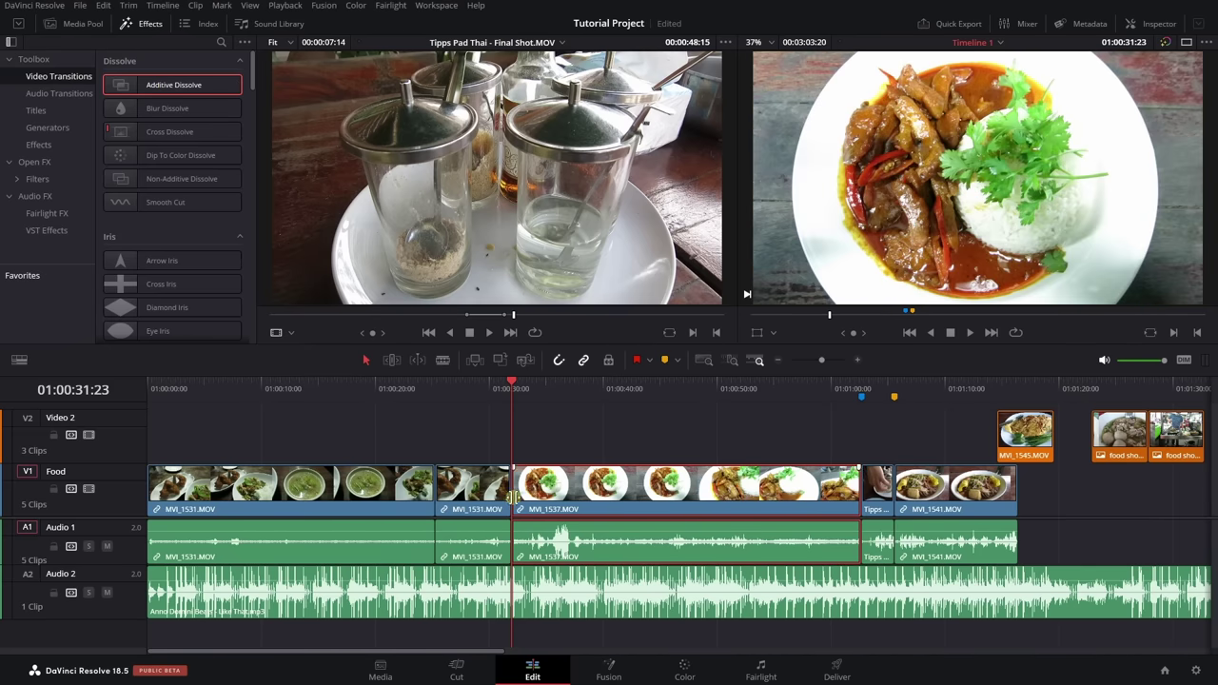
- Ripple-trim the end of the second MVI_1531.MOV clip and the start of MVI_1537.MOV in trim edit mode
{"action": "scroll", "coordinate": [378, 413], "scroll_direction": "down", "scroll_amount": 2}
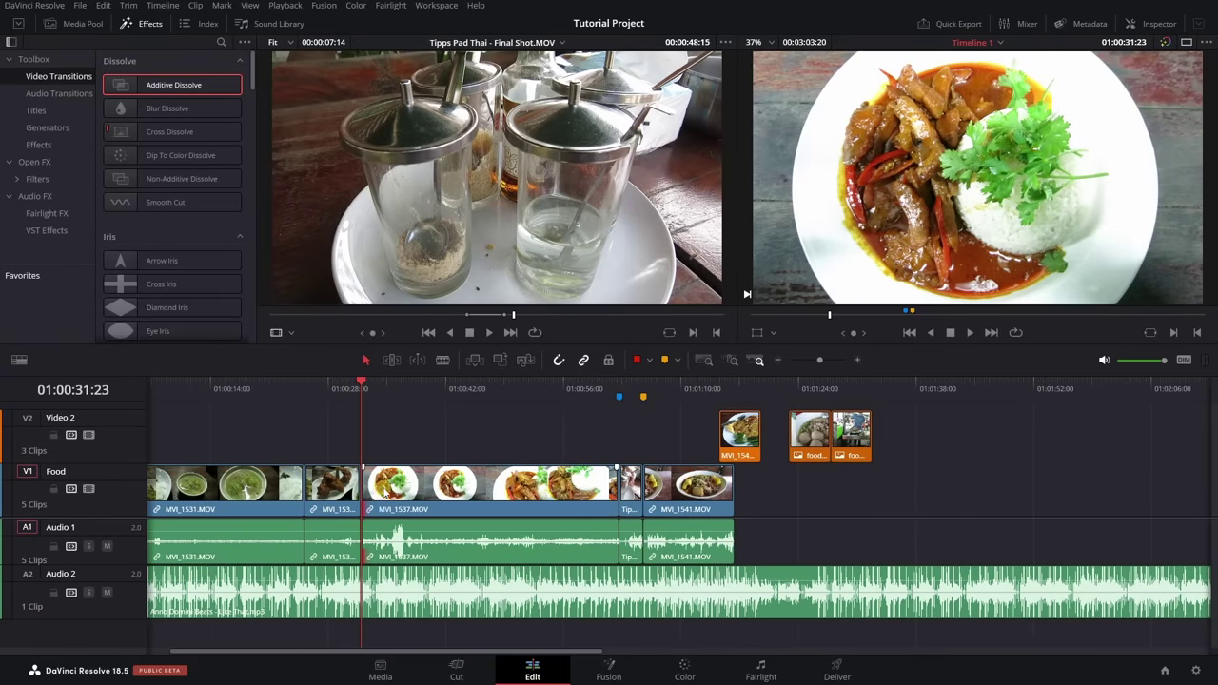
{"action": "left_click", "coordinate": [391, 360]}
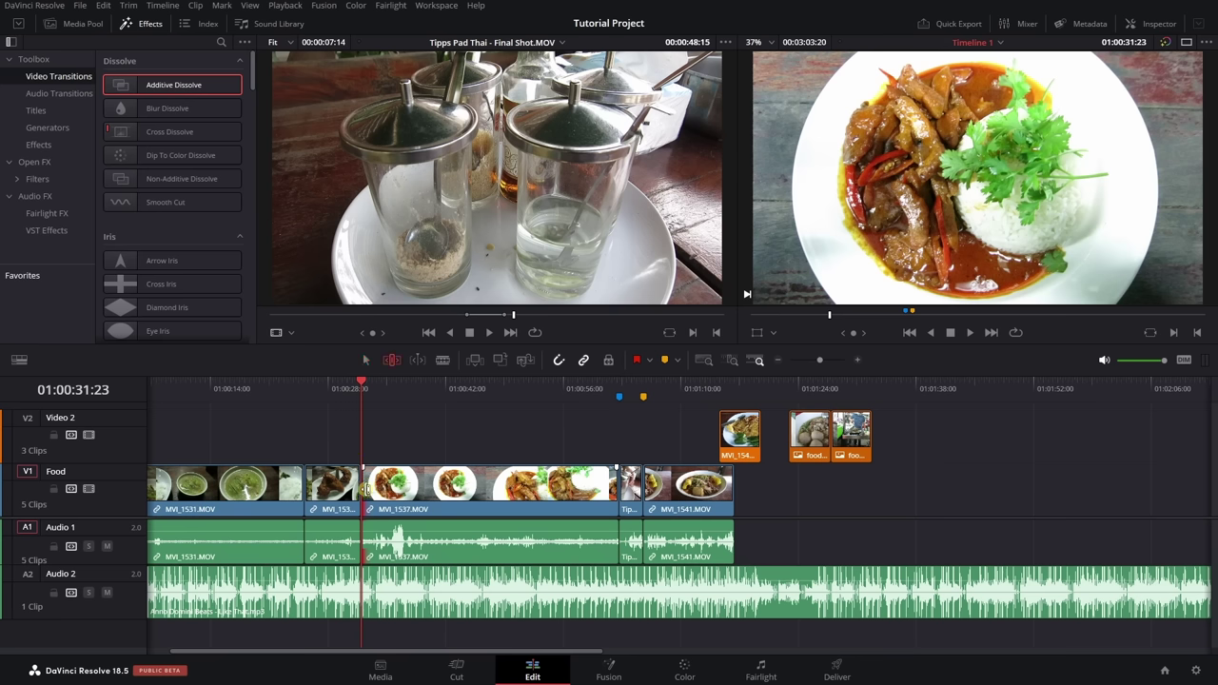
{"action": "mouse_move", "coordinate": [366, 489]}
{"action": "left_mouse_down"}
{"action": "mouse_move", "coordinate": [386, 489]}
{"action": "mouse_move", "coordinate": [349, 491]}
{"action": "left_mouse_up"}
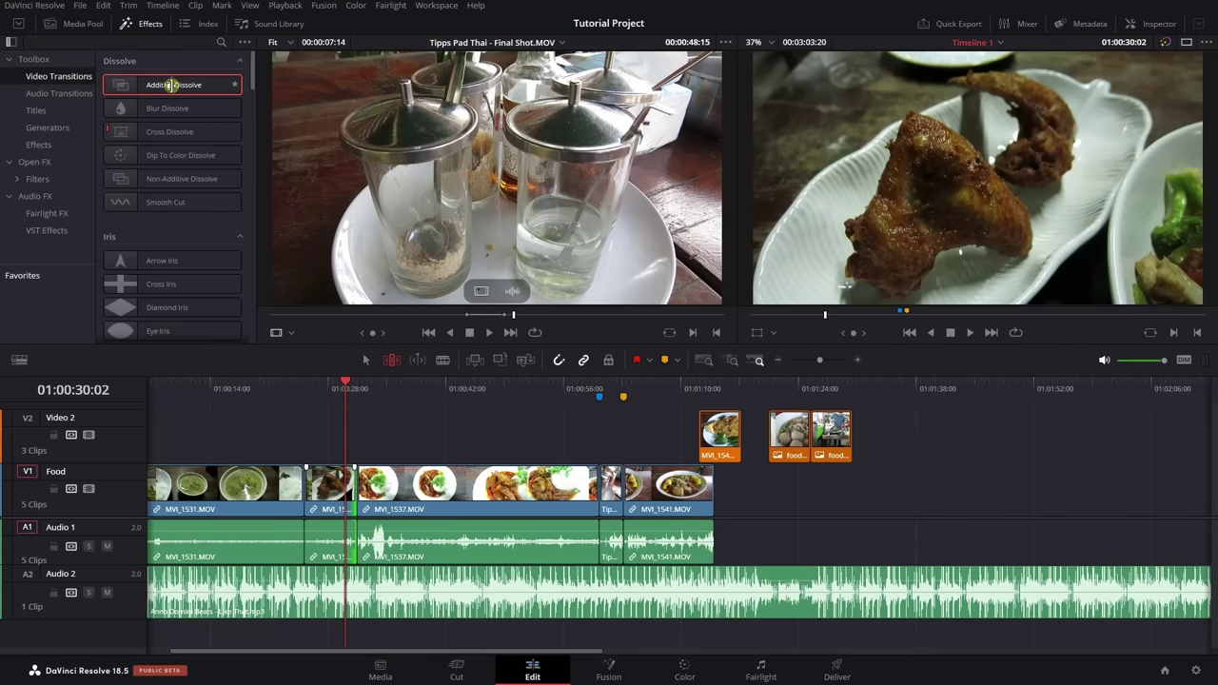
- Apply an Additive Dissolve to the cut between MVI_1531.MOV and MVI_1537.MOV and play through the transition
{"action": "left_click_drag", "start_coordinate": [172, 85], "coordinate": [361, 485]}
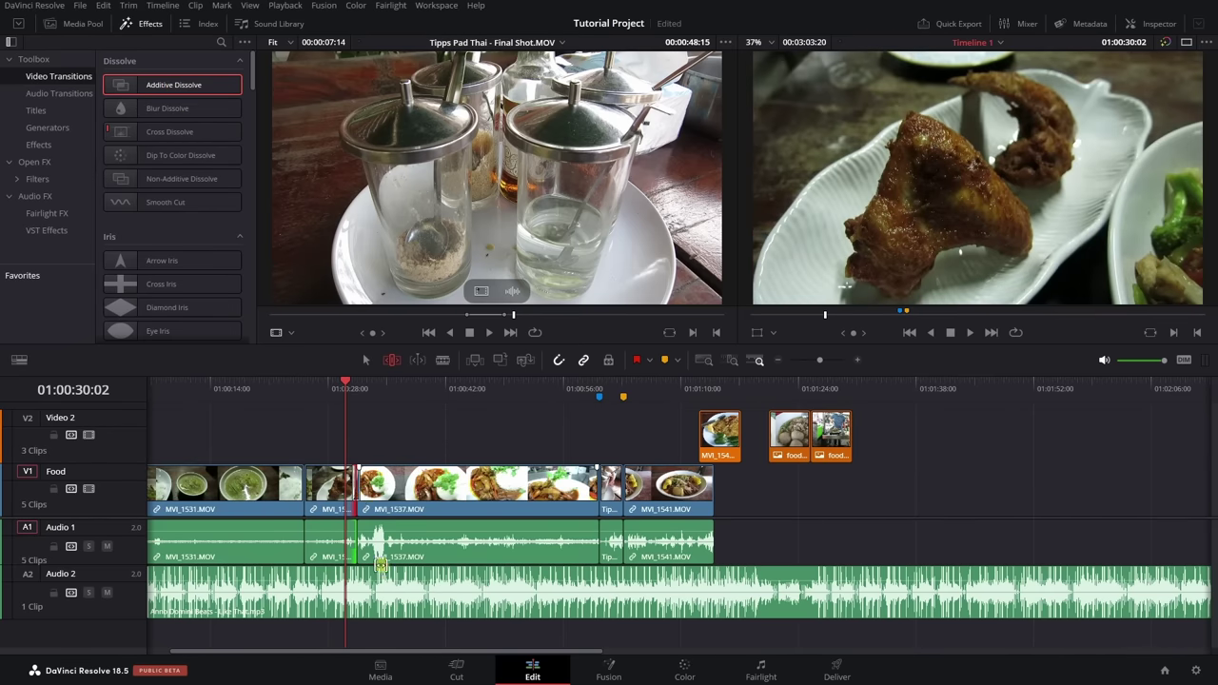
{"action": "scroll", "coordinate": [373, 490], "scroll_direction": "up", "scroll_amount": 1}
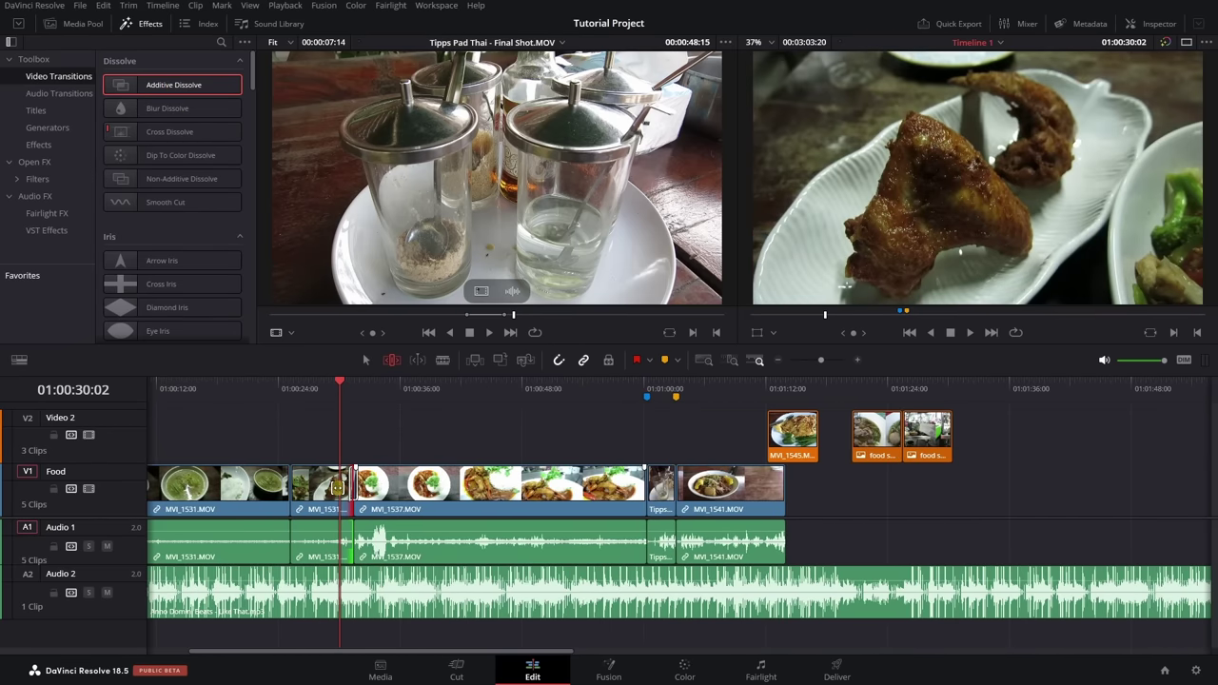
{"action": "scroll", "coordinate": [351, 486], "scroll_direction": "up", "scroll_amount": 3}
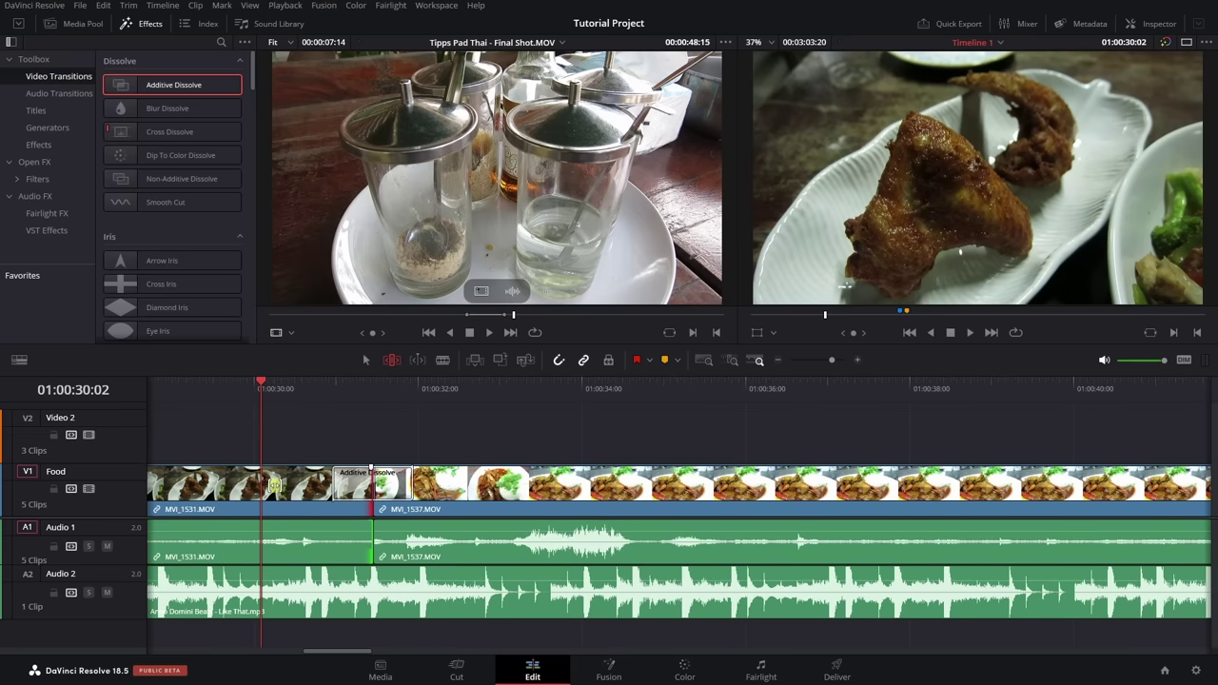
{"action": "scroll", "coordinate": [275, 486], "scroll_direction": "up", "scroll_amount": 2}
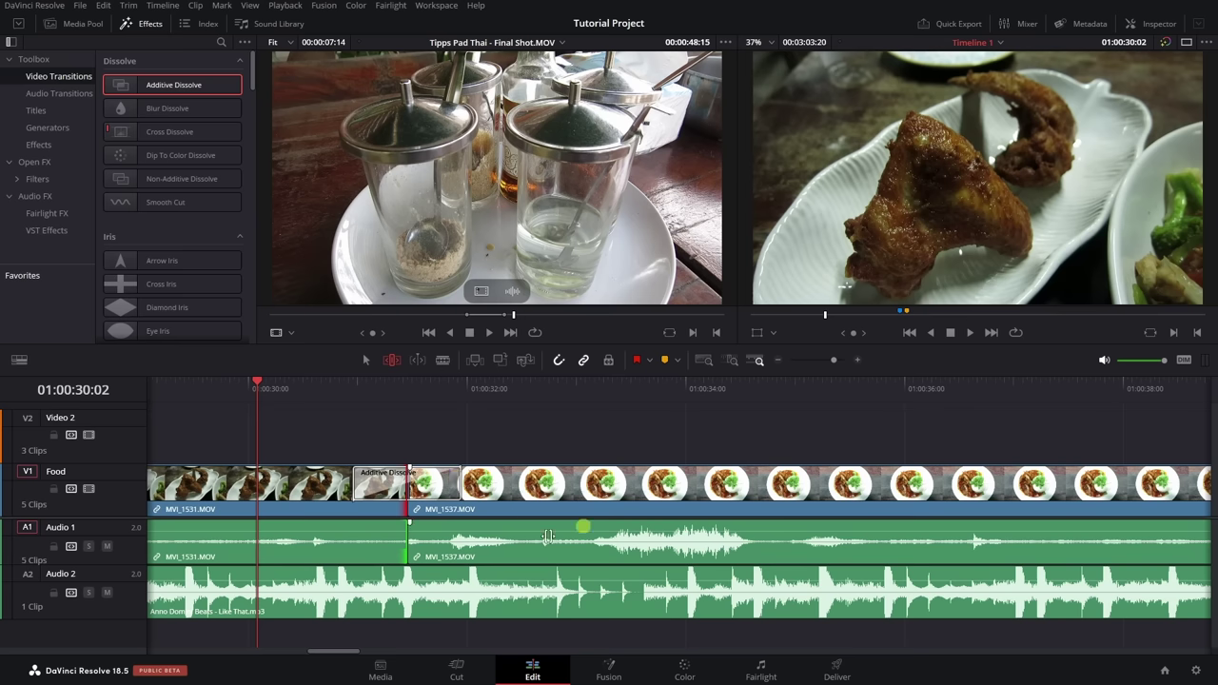
{"action": "key", "text": "space"}
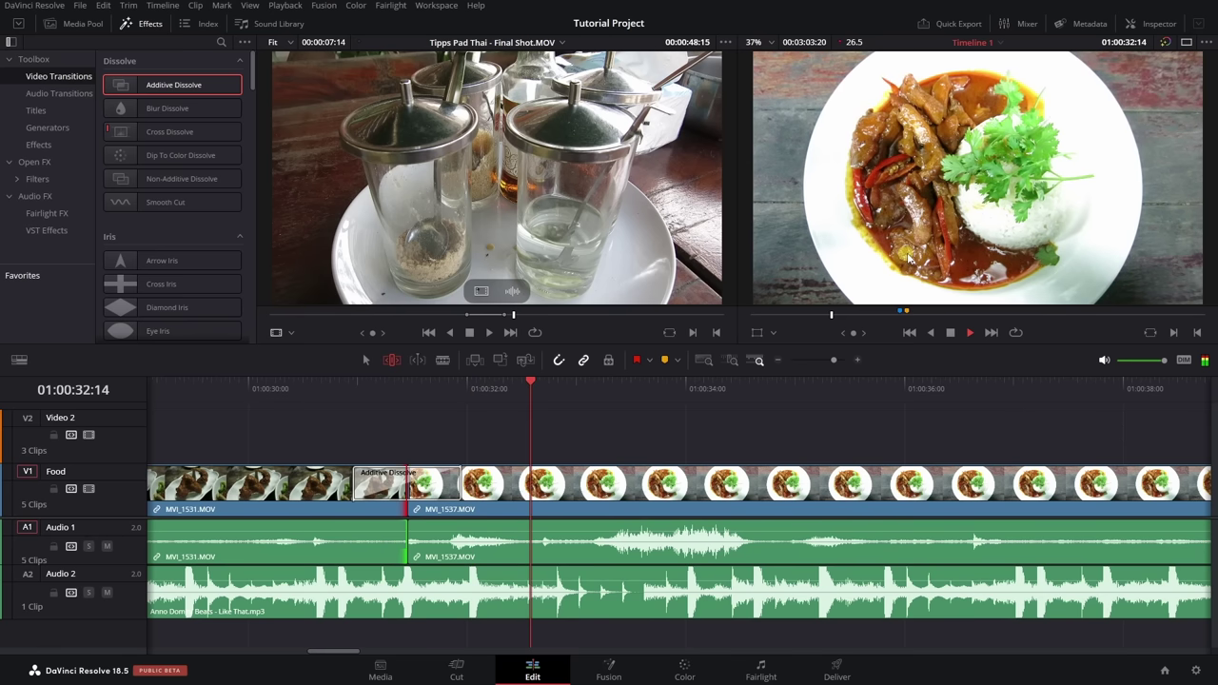
{"action": "key", "text": "space"}
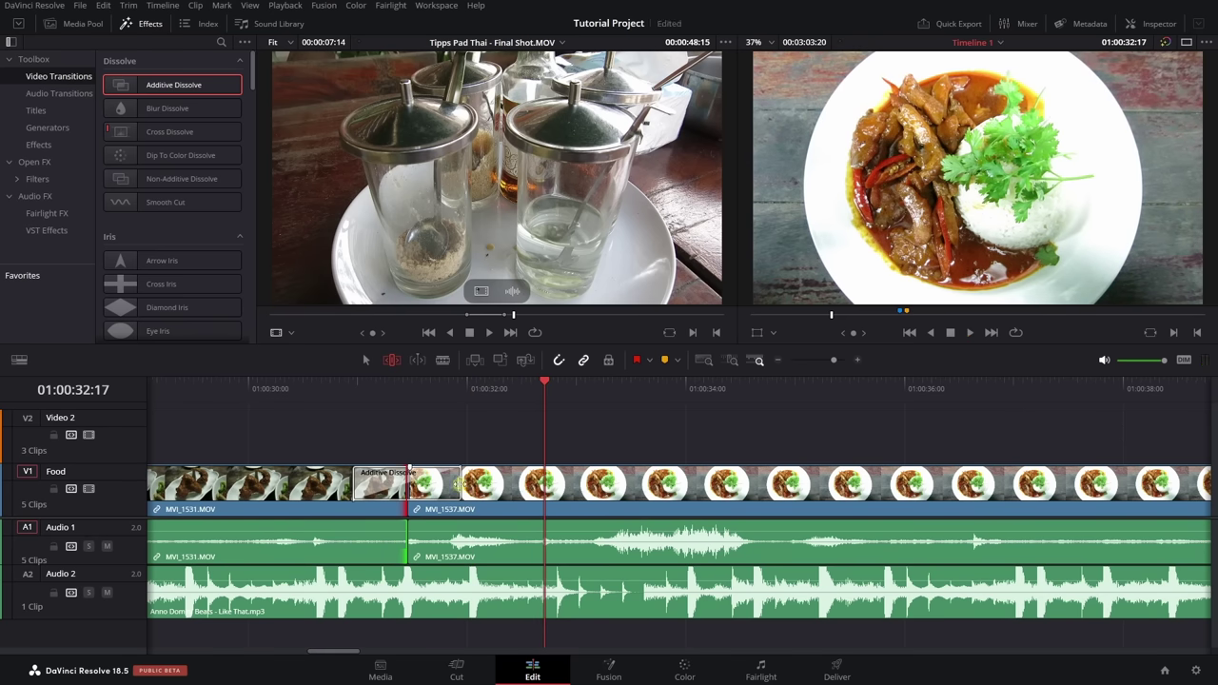
- Try shortening the Additive Dissolve on the timeline to 8 frames, then lengthen it again
{"action": "left_click", "coordinate": [454, 486]}
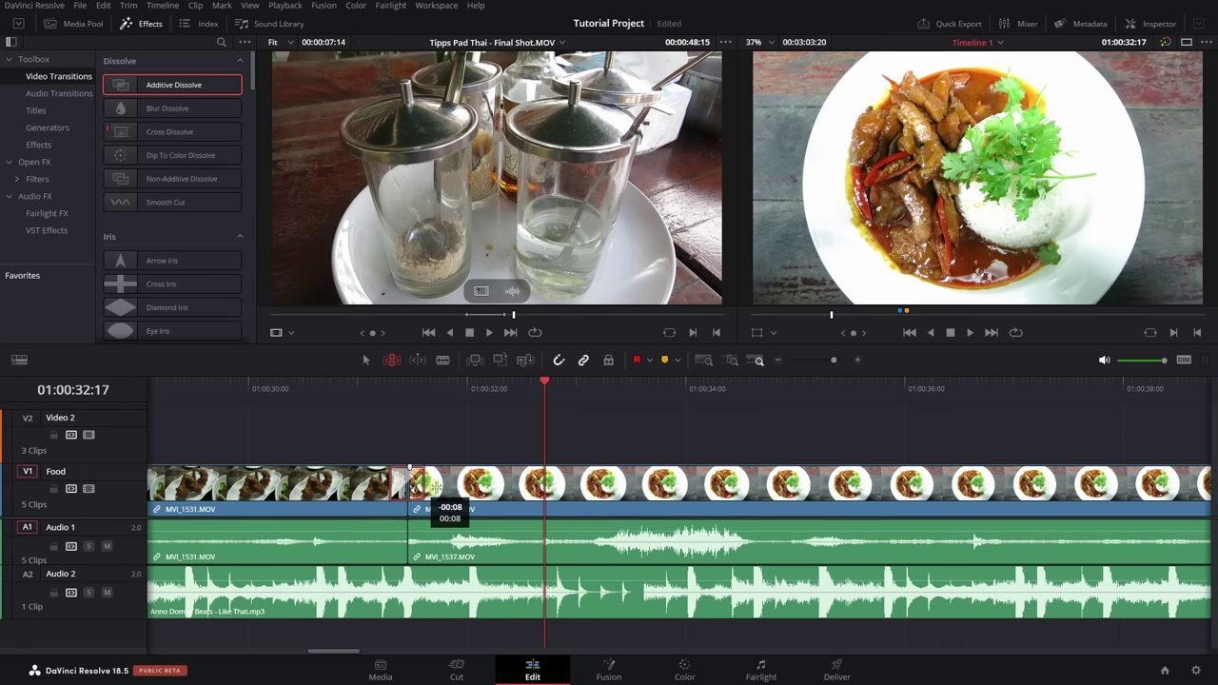
{"action": "mouse_move", "coordinate": [549, 485]}
{"action": "left_mouse_down"}
{"action": "mouse_move", "coordinate": [407, 487]}
{"action": "mouse_move", "coordinate": [552, 488]}
{"action": "left_mouse_up"}
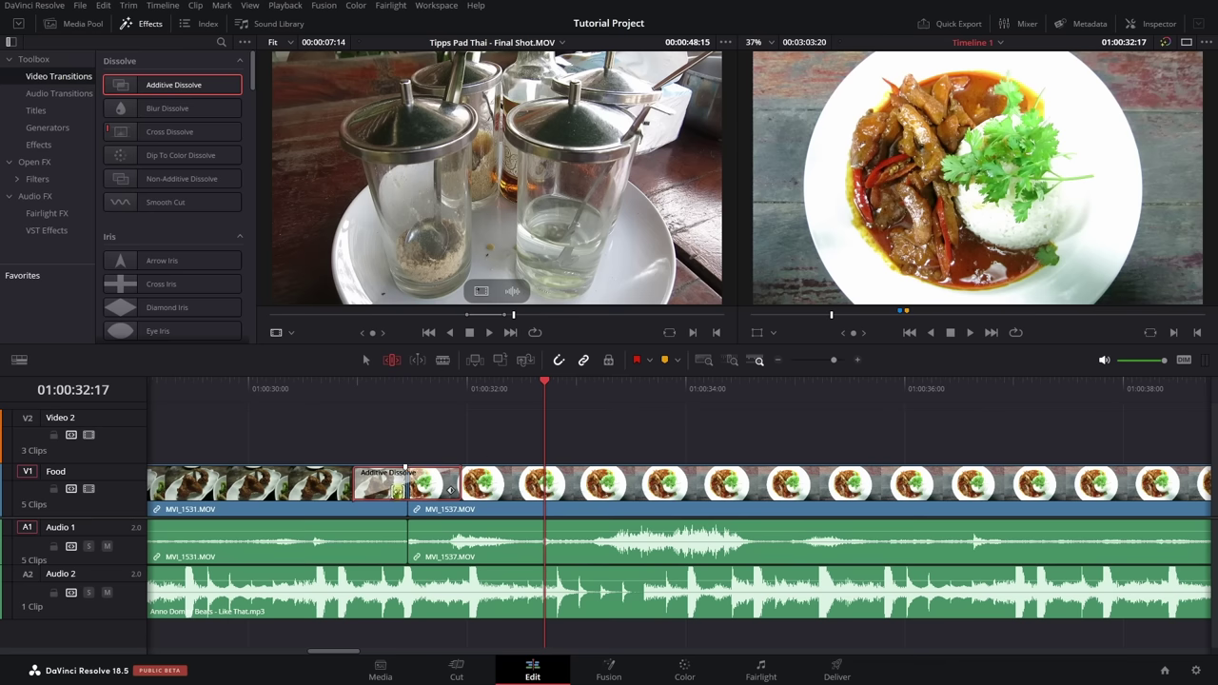
- Change the selected transition's type to Barn Door in the Inspector and play through it from 01:00:30:11
{"action": "left_click", "coordinate": [1159, 26]}
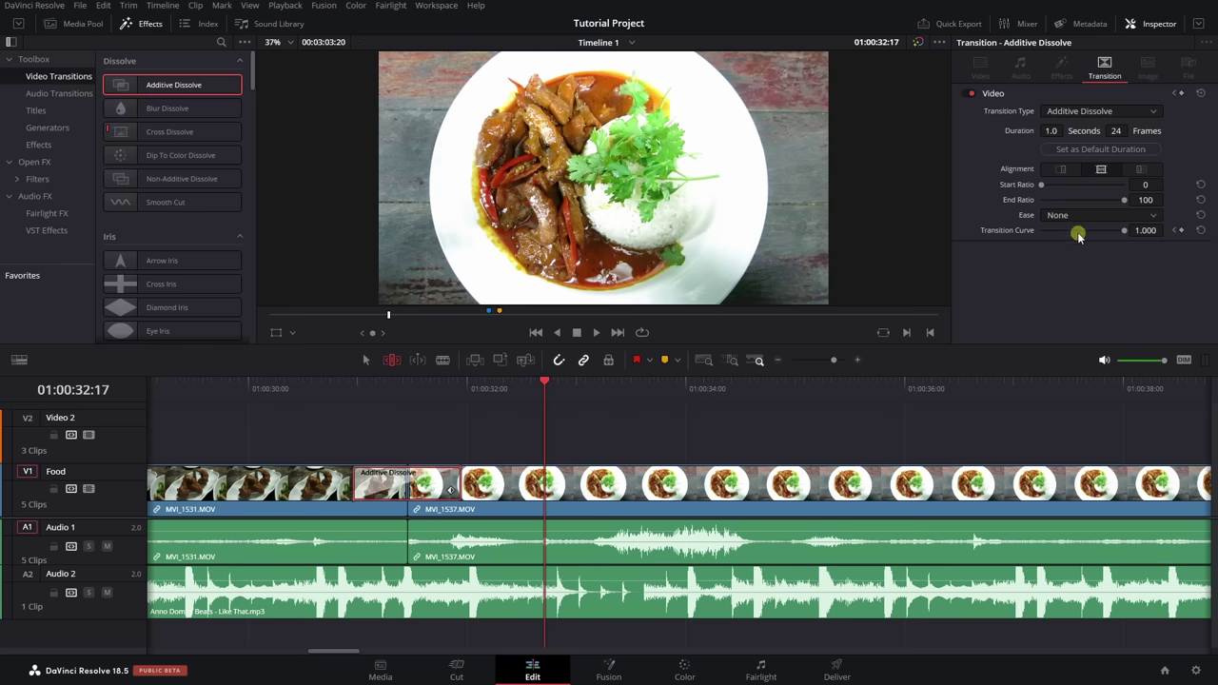
{"action": "left_click", "coordinate": [1152, 113]}
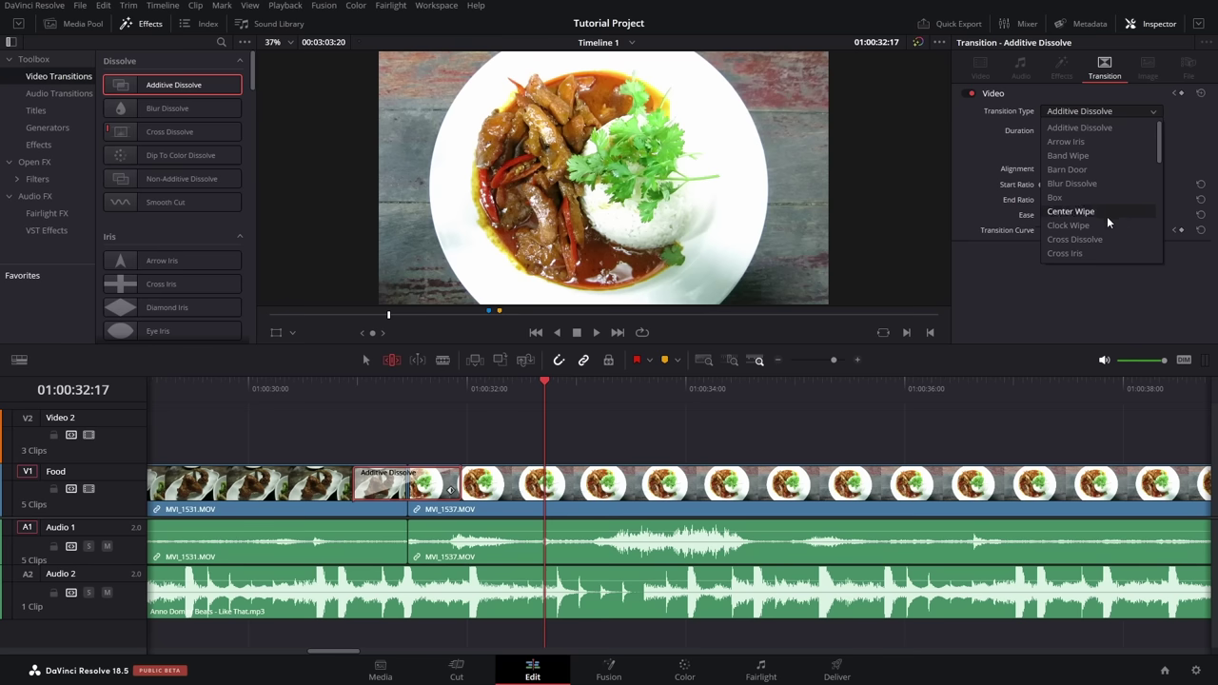
{"action": "scroll", "coordinate": [1106, 217], "scroll_direction": "down", "scroll_amount": 3}
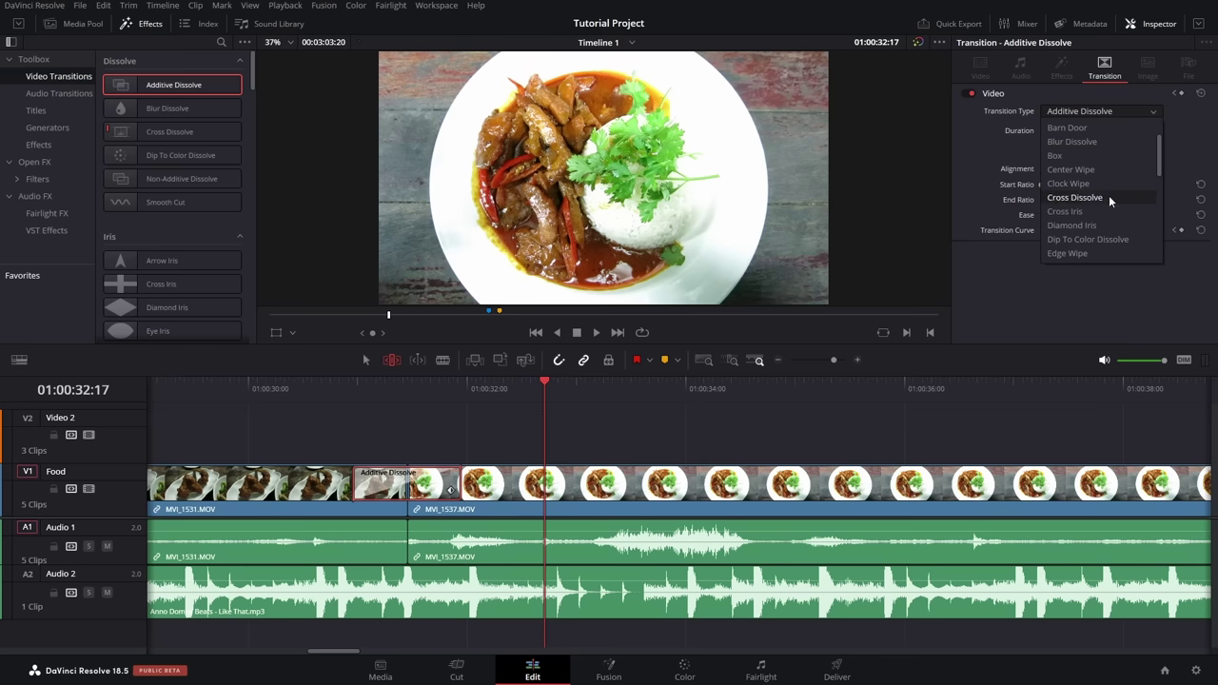
{"action": "scroll", "coordinate": [1095, 202], "scroll_direction": "up", "scroll_amount": 3}
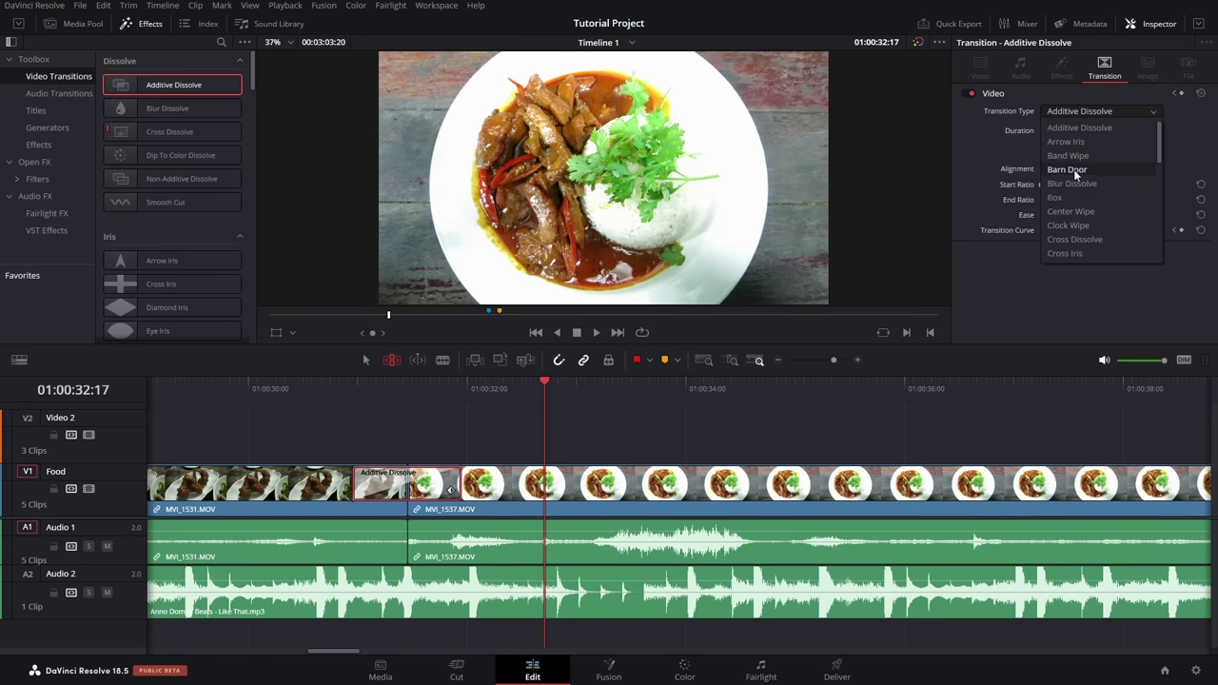
{"action": "left_click", "coordinate": [1067, 170]}
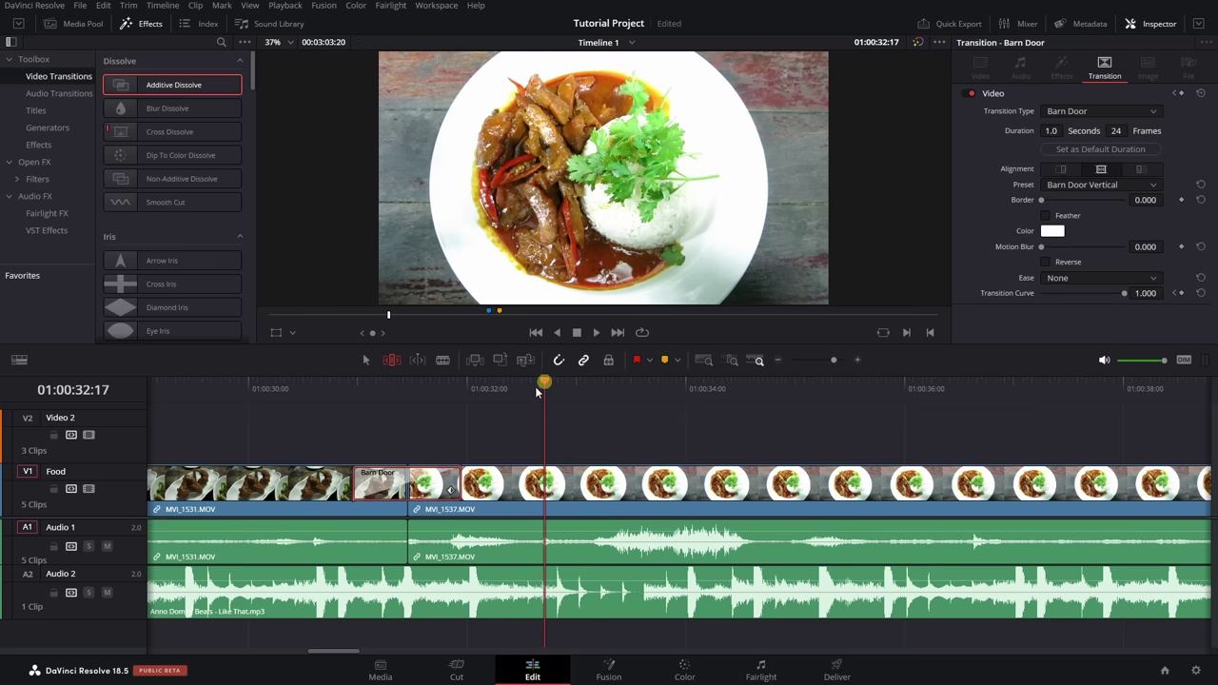
{"action": "left_click", "coordinate": [299, 384]}
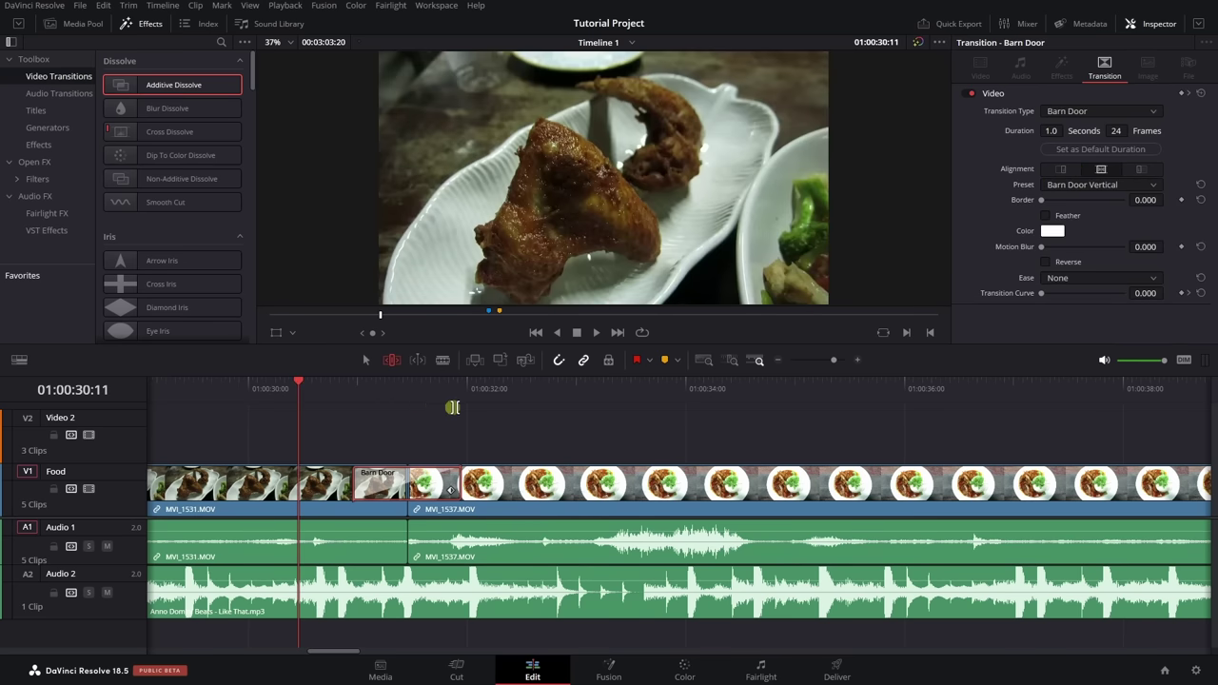
{"action": "key", "text": "space"}
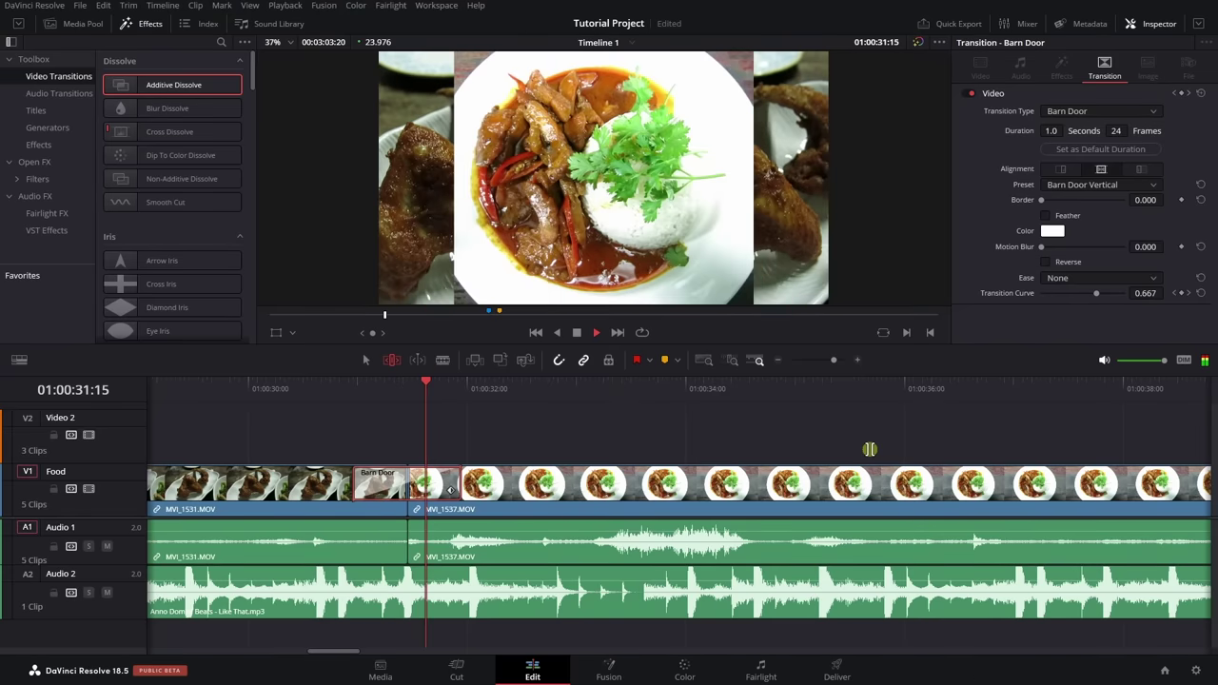
{"action": "key", "text": "space"}
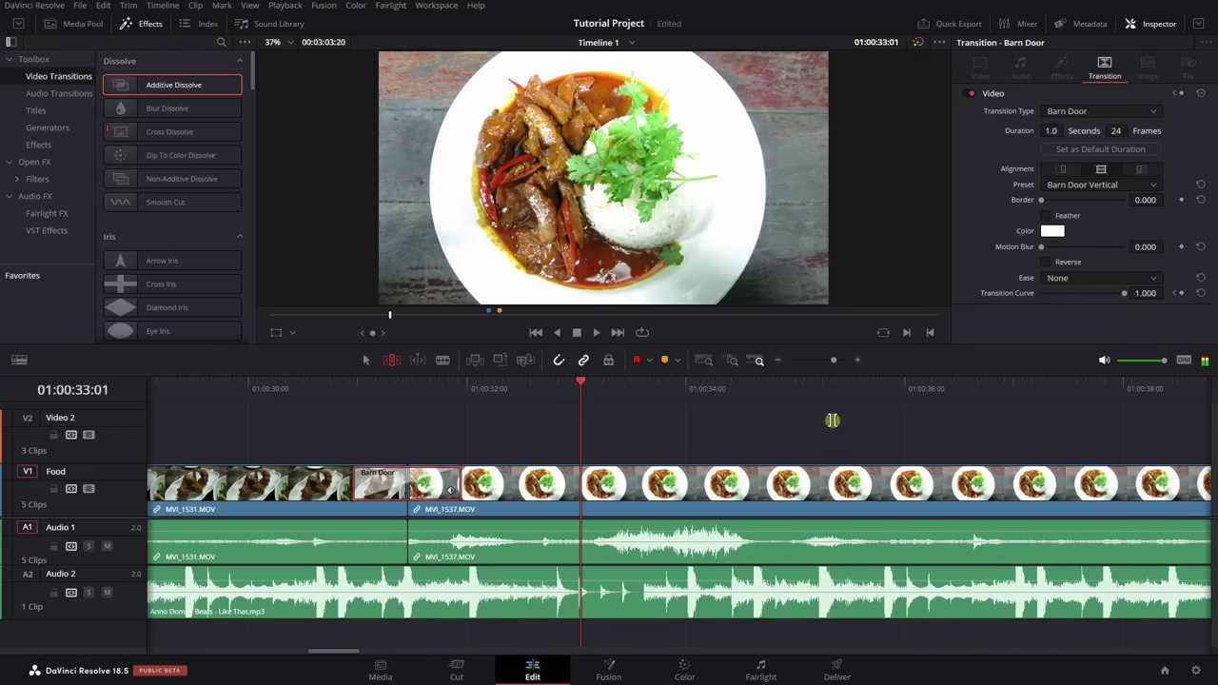
{"action": "left_click", "coordinate": [1156, 113]}
{"action": "scroll", "coordinate": [1093, 162], "scroll_direction": "down", "scroll_amount": 3}
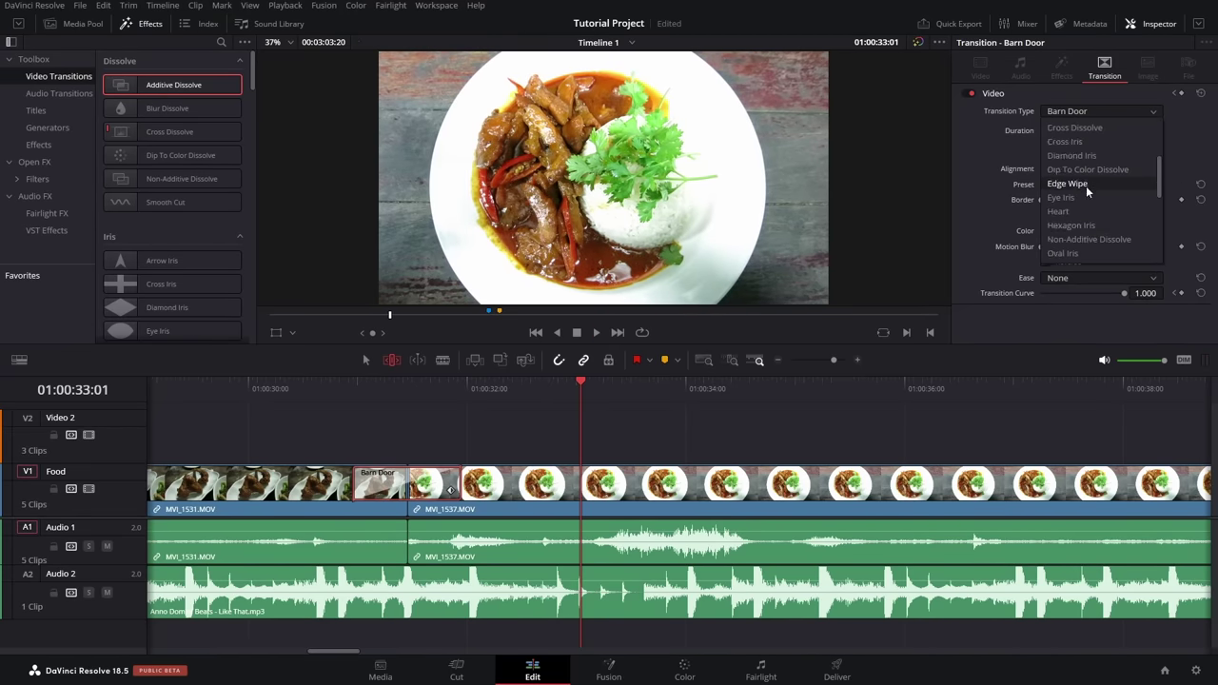
{"action": "scroll", "coordinate": [1088, 194], "scroll_direction": "up", "scroll_amount": 1}
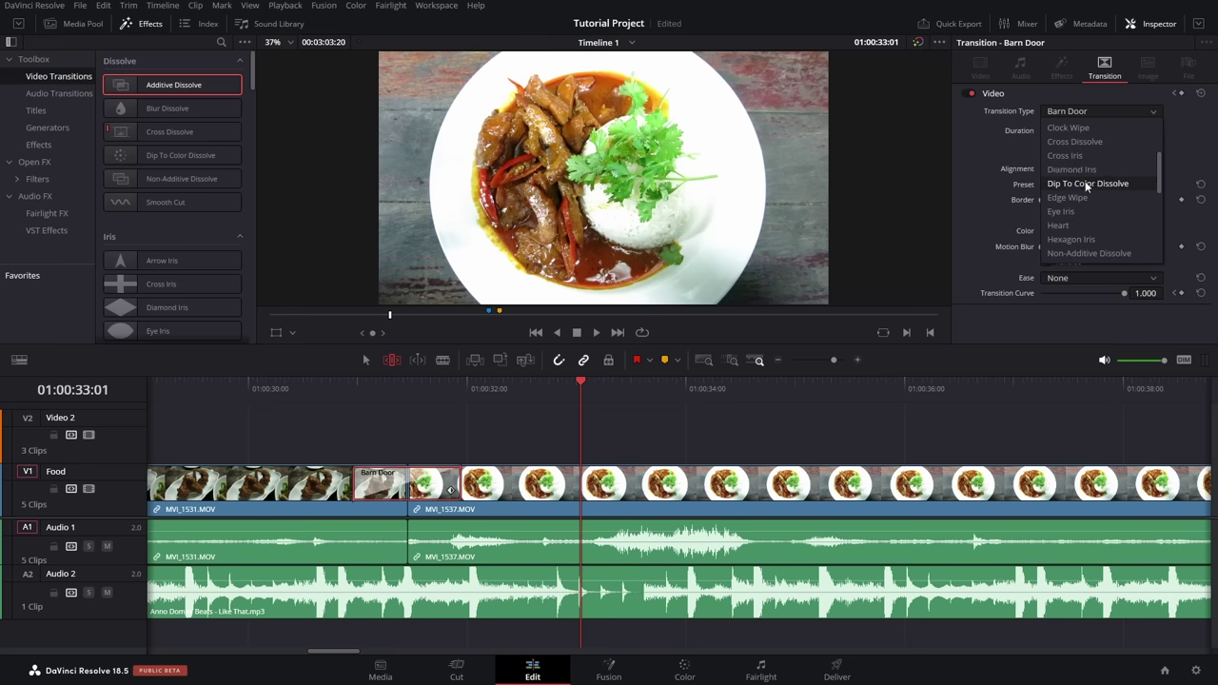
{"action": "scroll", "coordinate": [1085, 183], "scroll_direction": "up", "scroll_amount": 3}
{"action": "left_click", "coordinate": [1185, 141]}
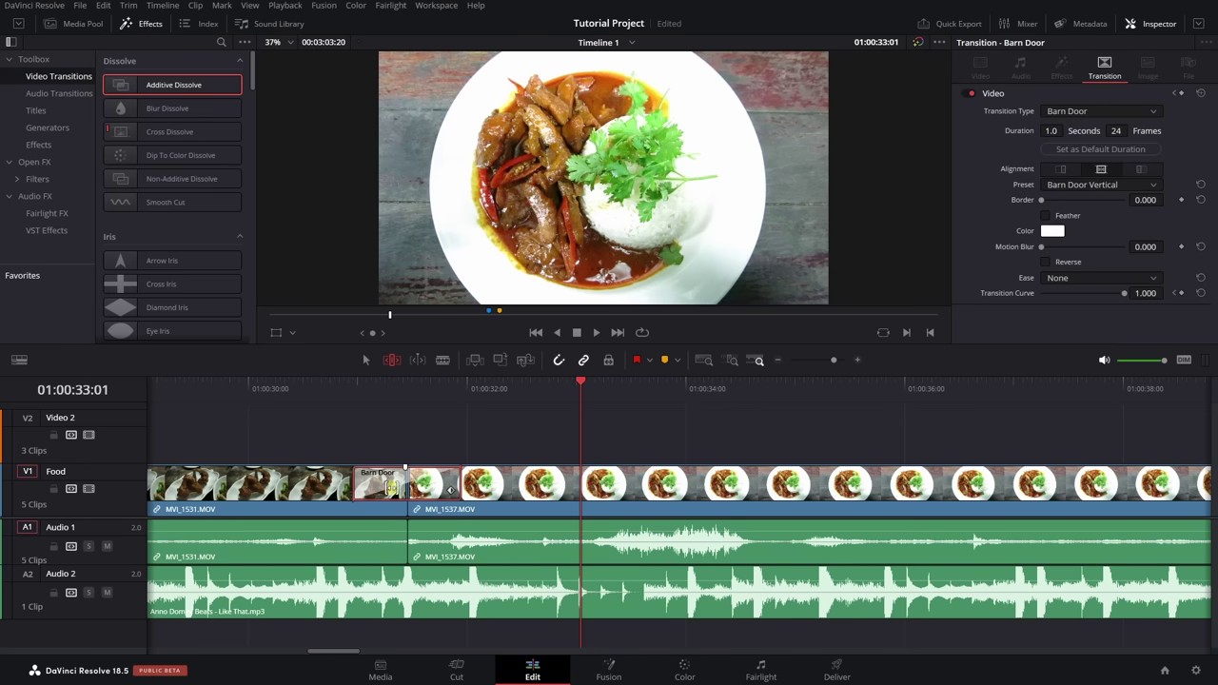
- Delete the Barn Door transition between MVI_1531.MOV and MVI_1537.MOV
{"action": "left_click", "coordinate": [550, 488]}
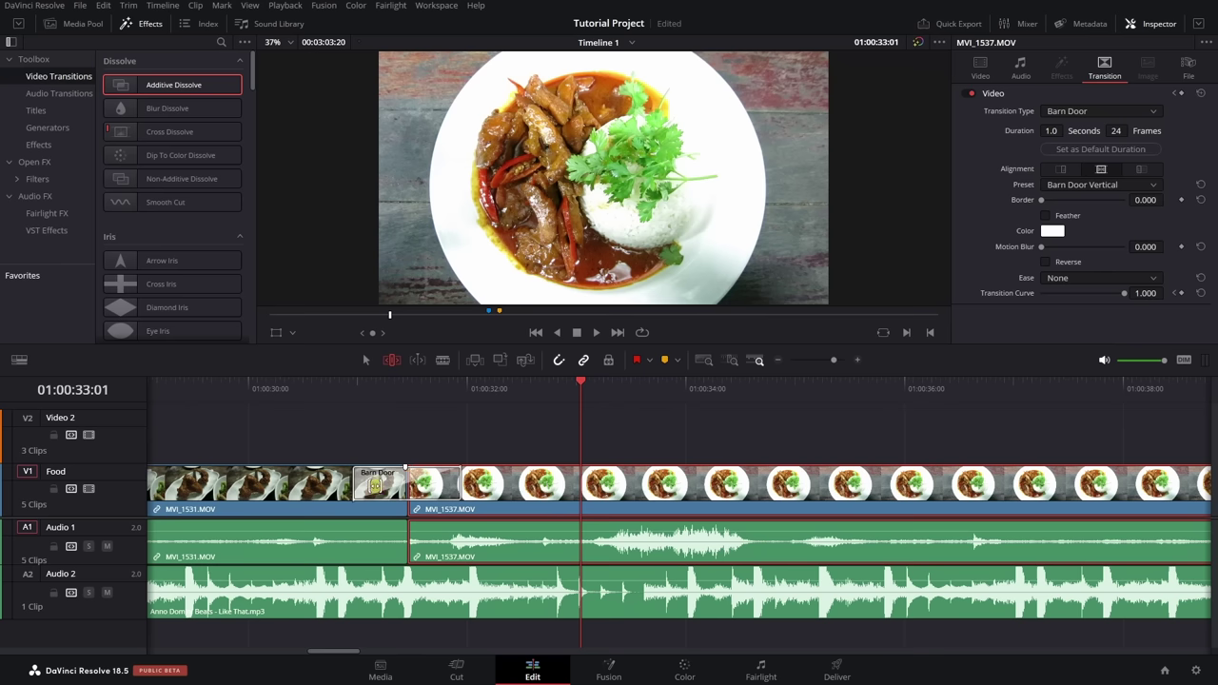
{"action": "left_click", "coordinate": [376, 484]}
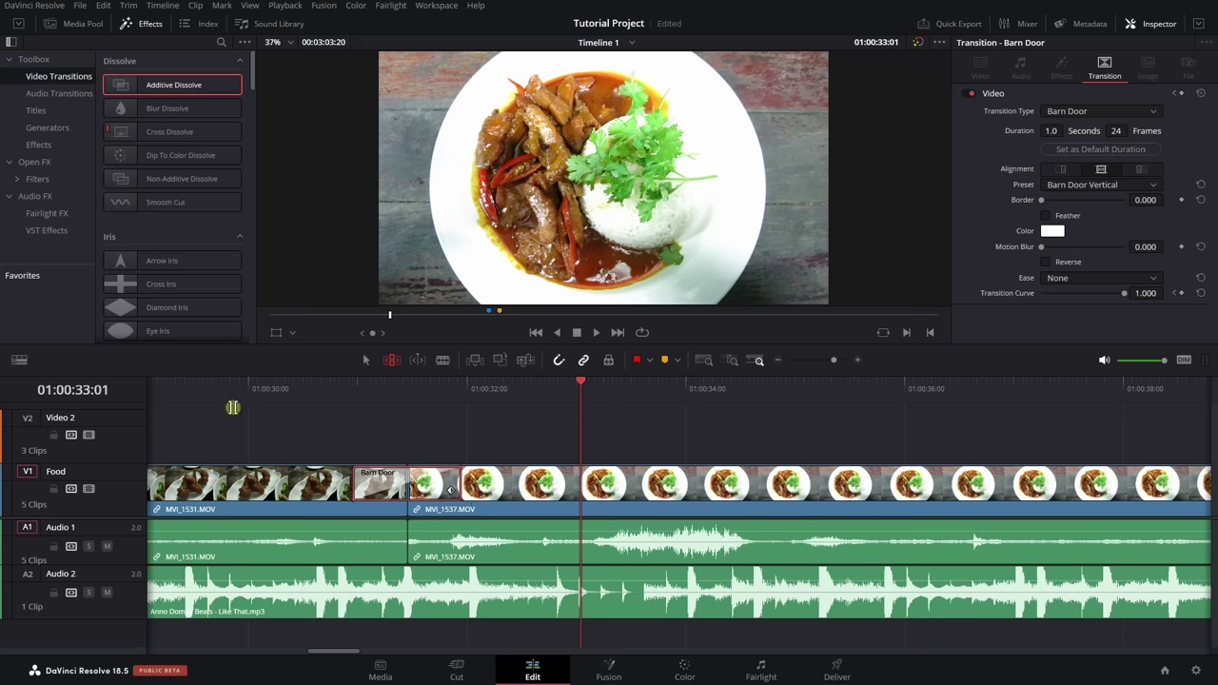
{"action": "key", "text": "Delete"}
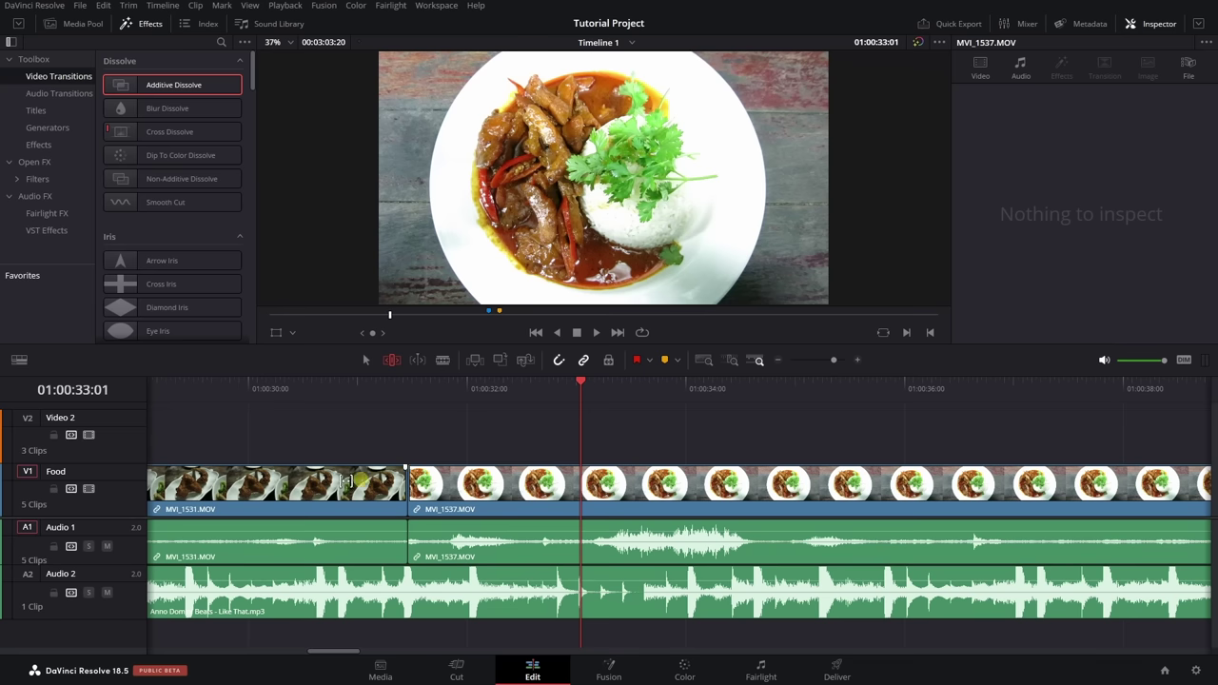
- Overlap MVI_1537.MOV onto the end of MVI_1531.MOV with a Cross Dissolve on the video and a Cross Fade on the audio
{"action": "mouse_move", "coordinate": [251, 70]}
{"action": "left_mouse_down"}
{"action": "mouse_move", "coordinate": [252, 328]}
{"action": "mouse_move", "coordinate": [252, 59]}
{"action": "left_mouse_up"}
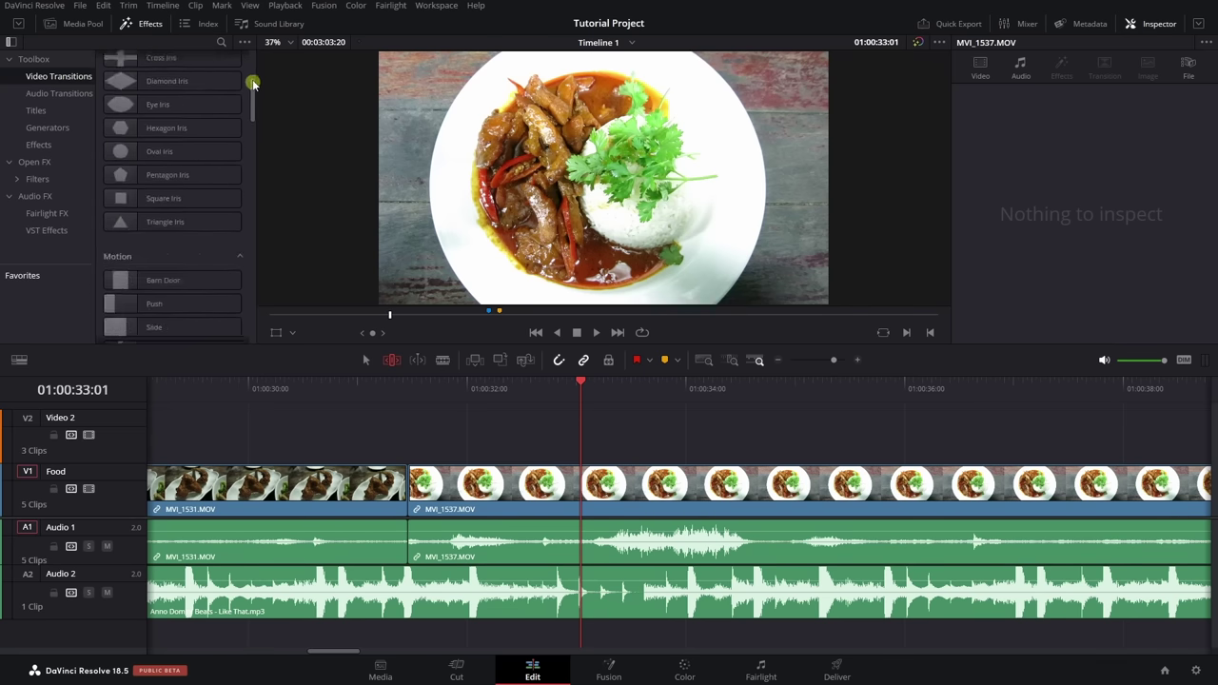
{"action": "left_click", "coordinate": [40, 94]}
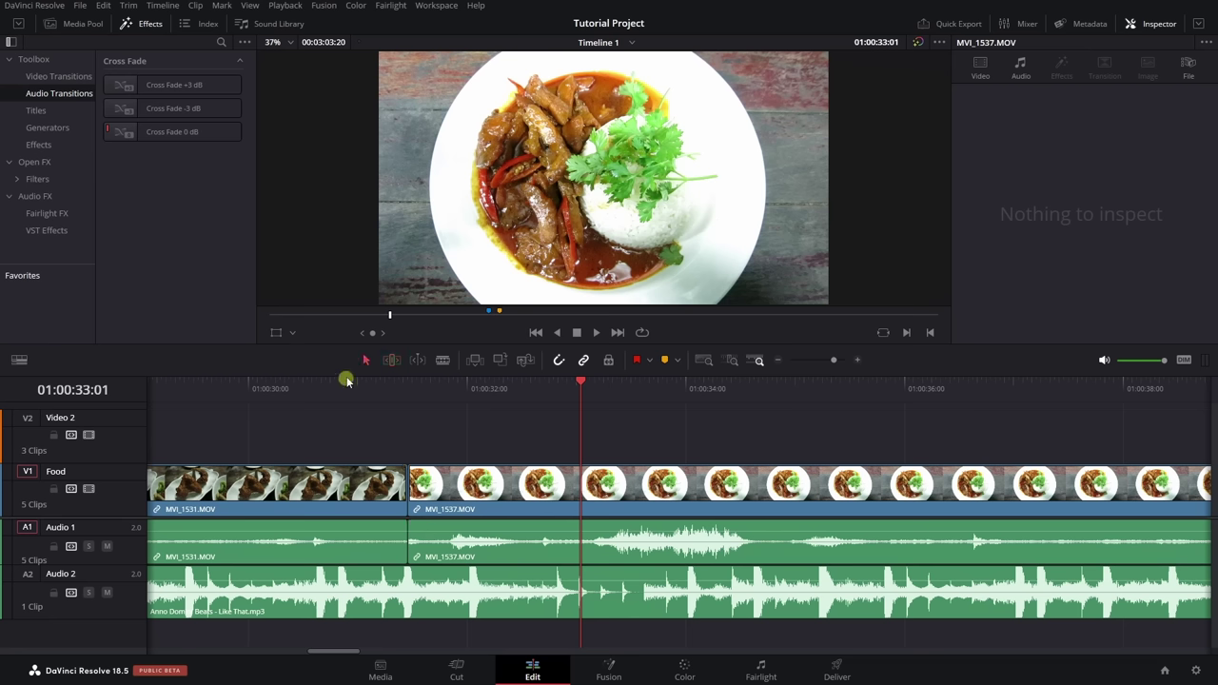
{"action": "left_click", "coordinate": [366, 359]}
{"action": "left_click", "coordinate": [491, 541]}
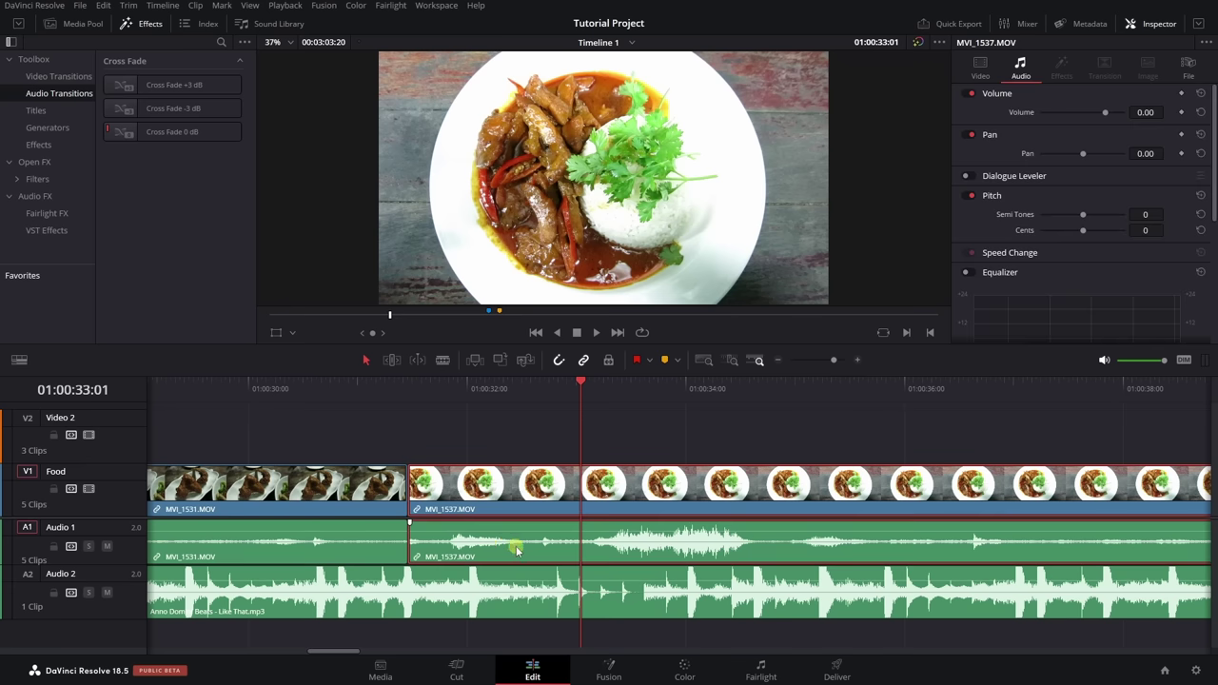
{"action": "left_click_drag", "start_coordinate": [520, 545], "coordinate": [448, 540]}
{"action": "left_click_drag", "start_coordinate": [676, 540], "coordinate": [470, 620]}
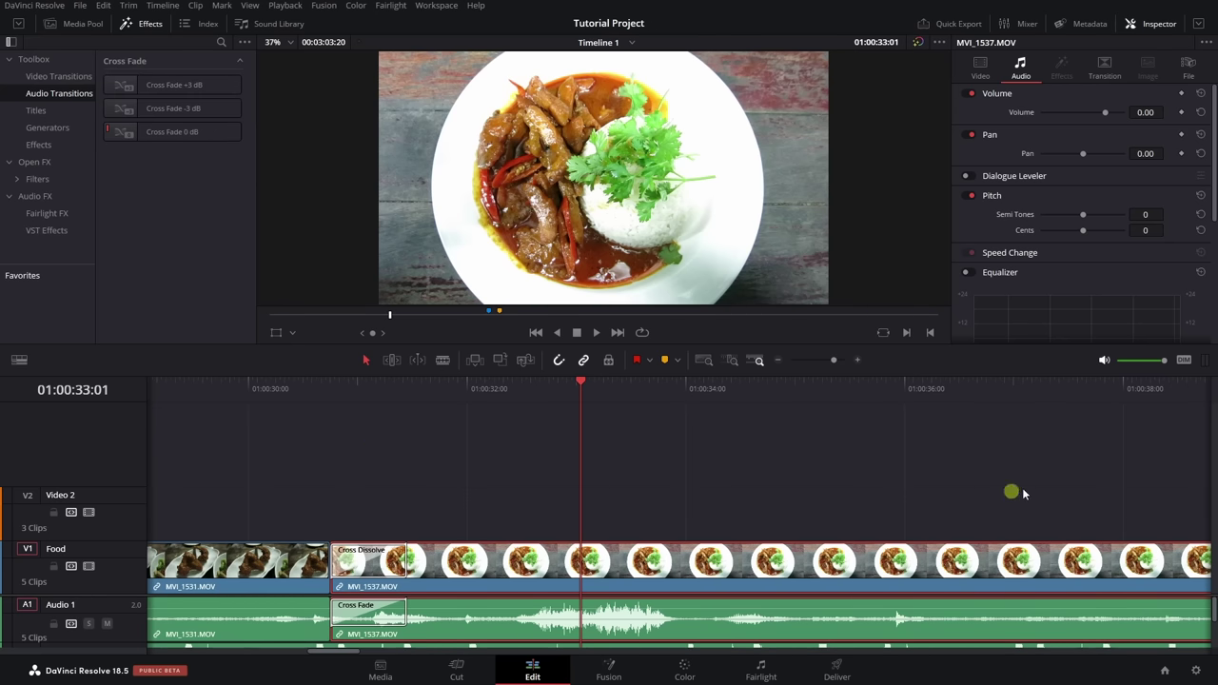
- Extend the overlap of MVI_1537.MOV slightly further over MVI_1531.MOV and play through the transition from 01:00:29:22
{"action": "scroll", "coordinate": [1214, 614], "scroll_direction": "down", "scroll_amount": 2}
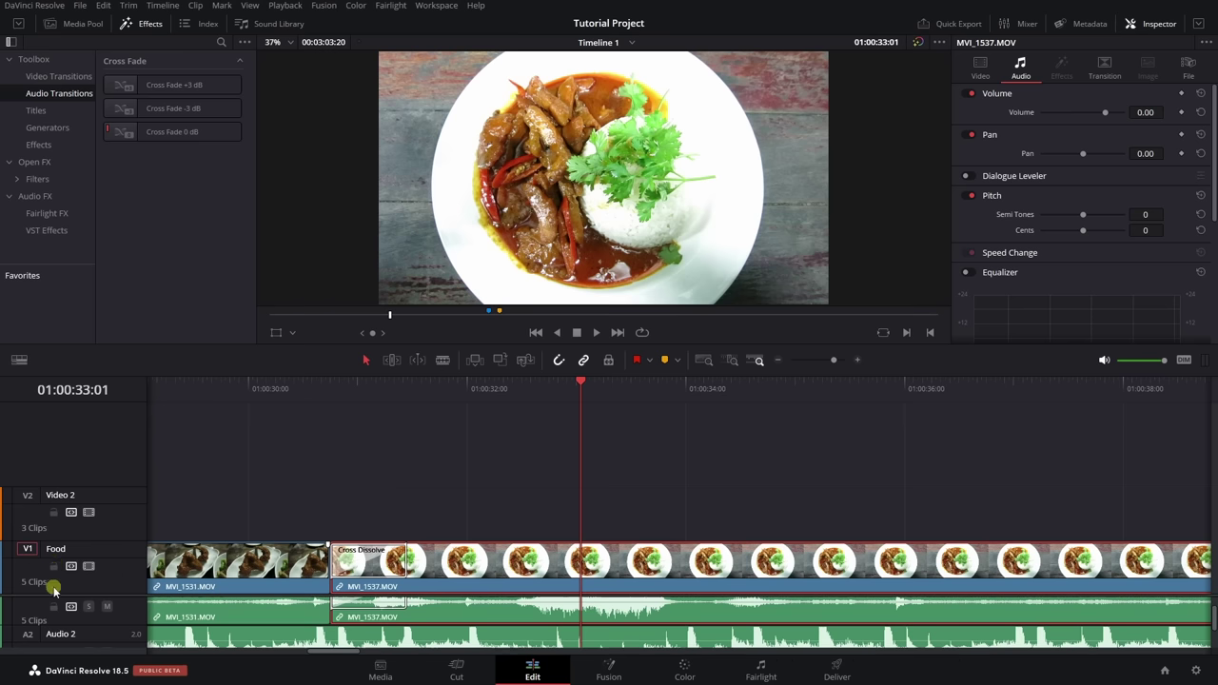
{"action": "left_click_drag", "start_coordinate": [58, 595], "coordinate": [62, 518]}
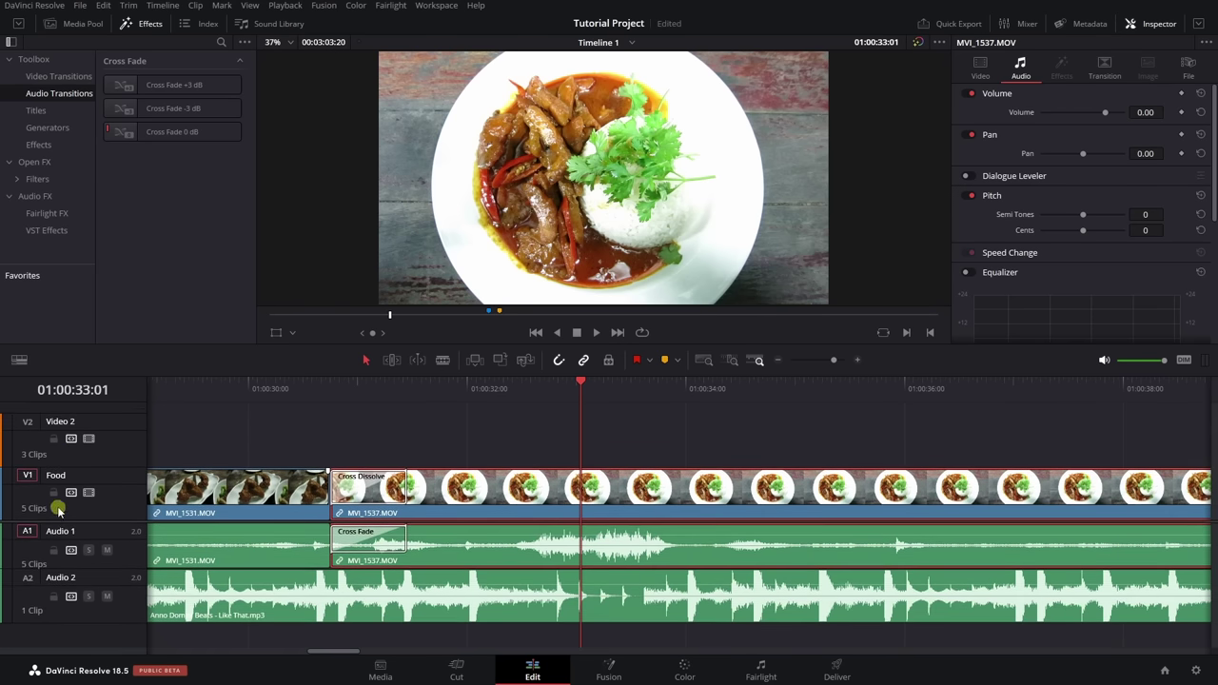
{"action": "left_click_drag", "start_coordinate": [490, 547], "coordinate": [431, 543]}
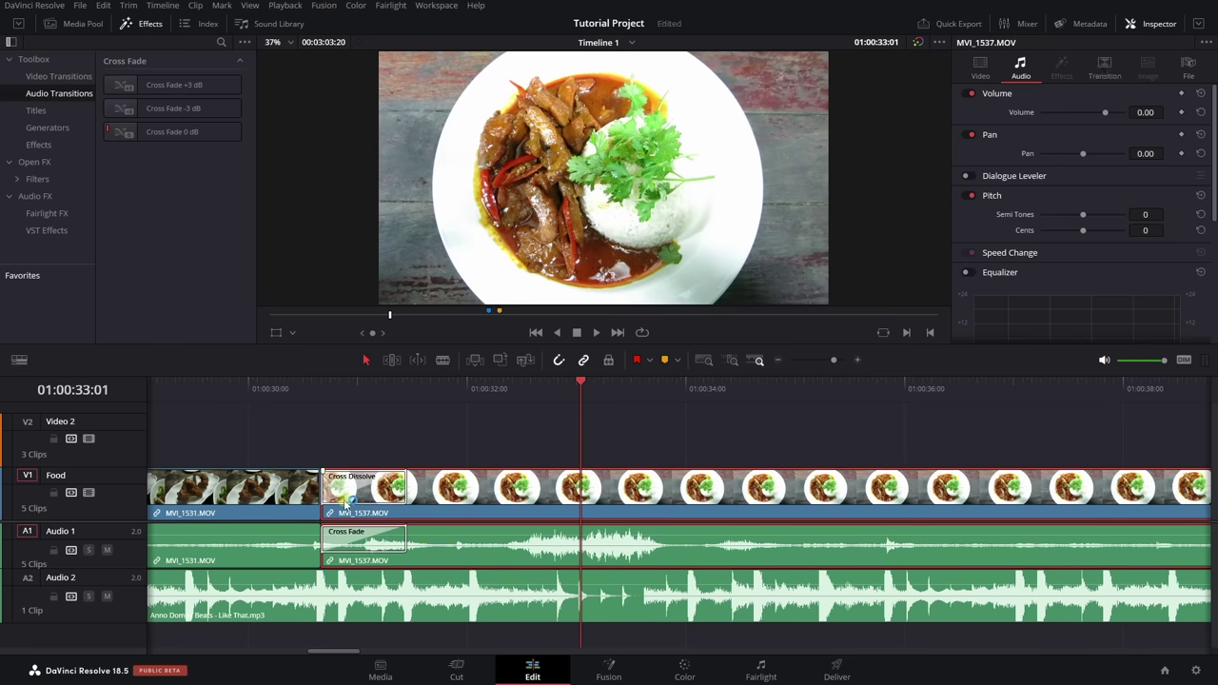
{"action": "left_click", "coordinate": [239, 389]}
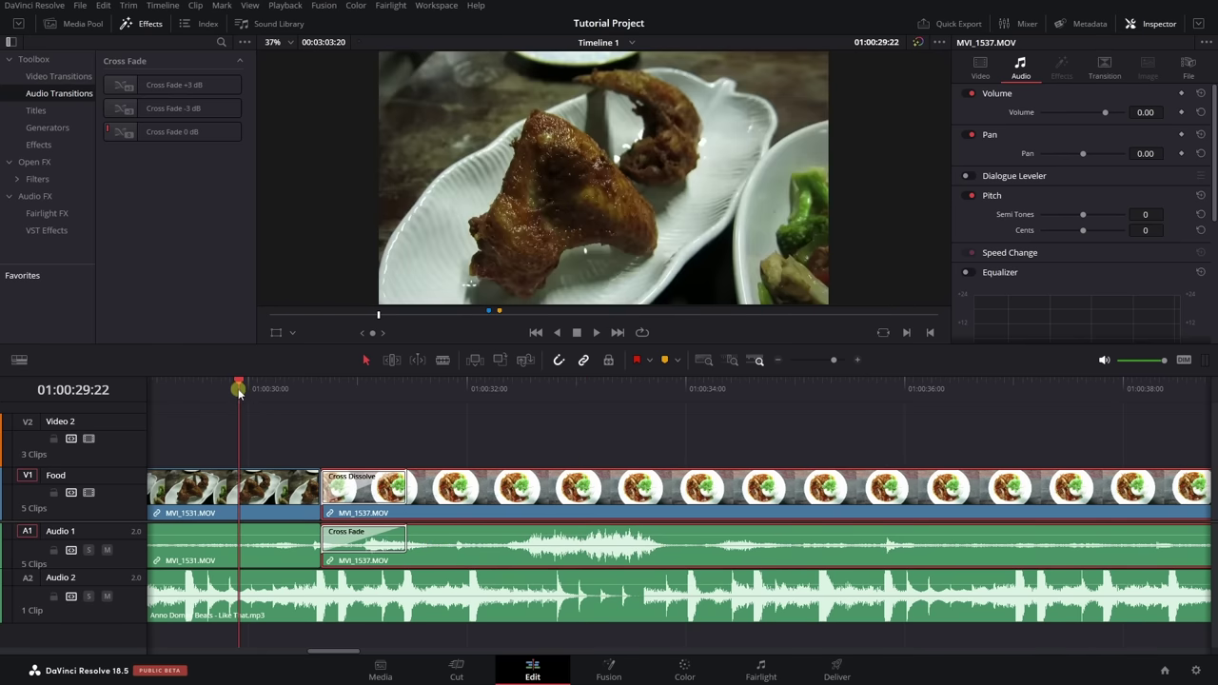
{"action": "key", "text": "space"}
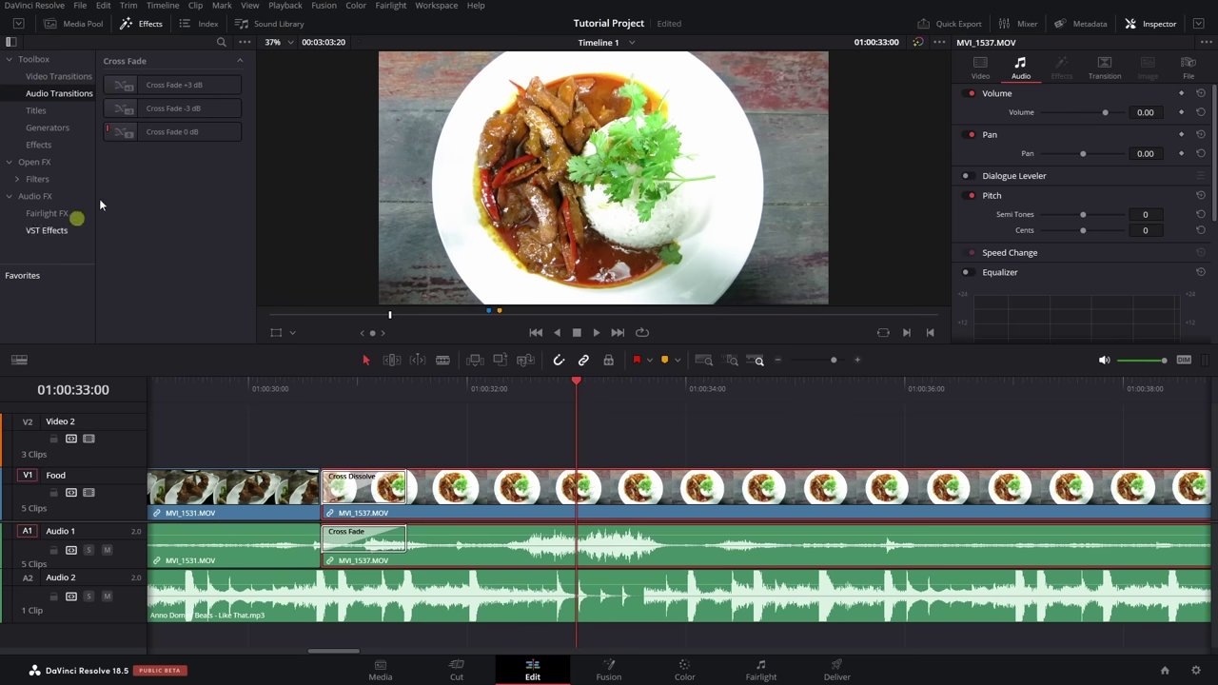
- Add a Text title to the Video 2 track above MVI_1531.MOV and display it at 01:00:27:18
{"action": "left_click", "coordinate": [35, 112]}
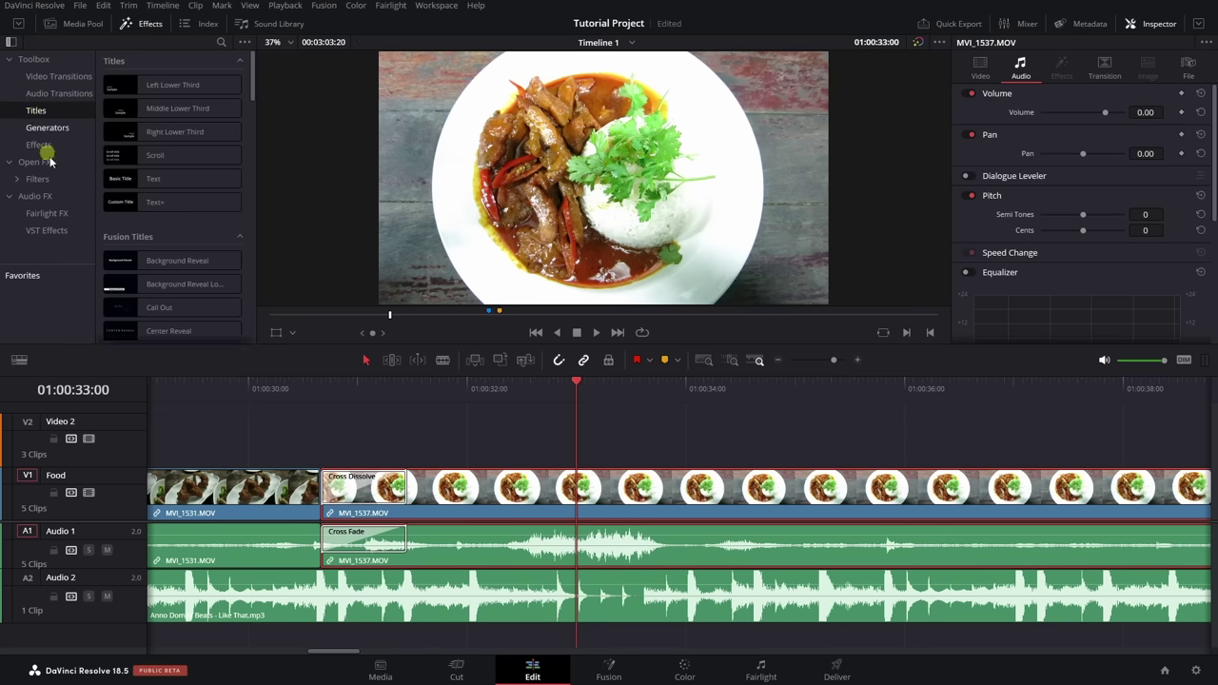
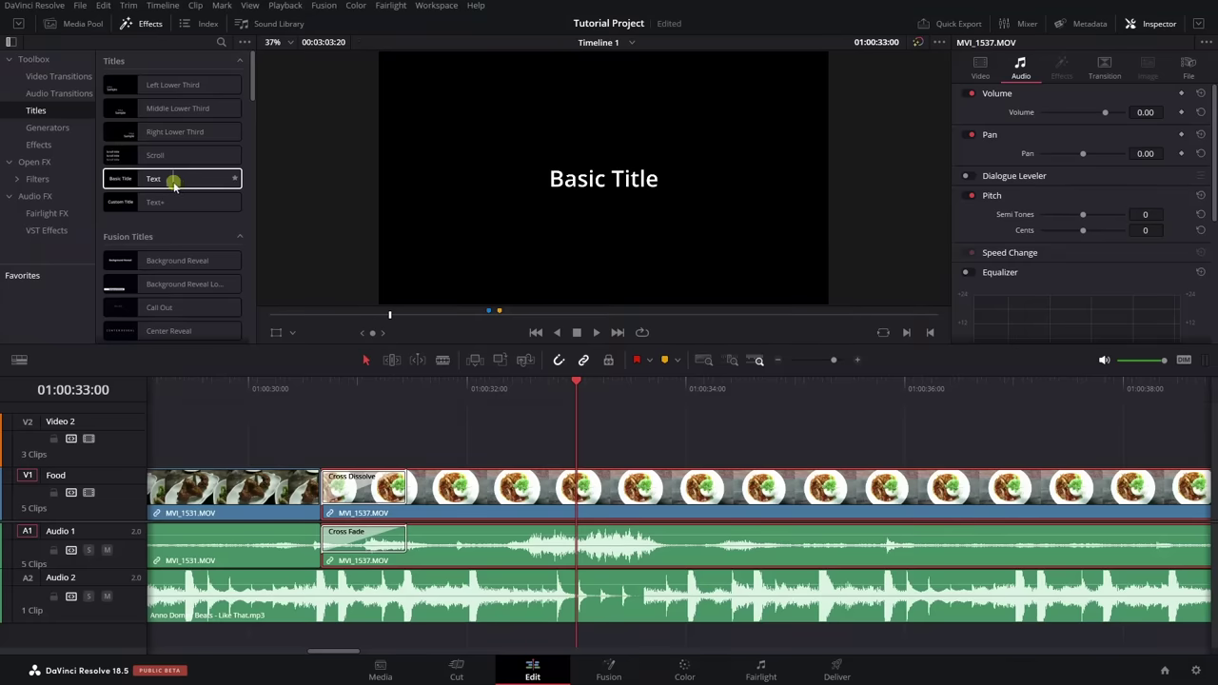
{"action": "left_click_drag", "start_coordinate": [174, 184], "coordinate": [574, 424]}
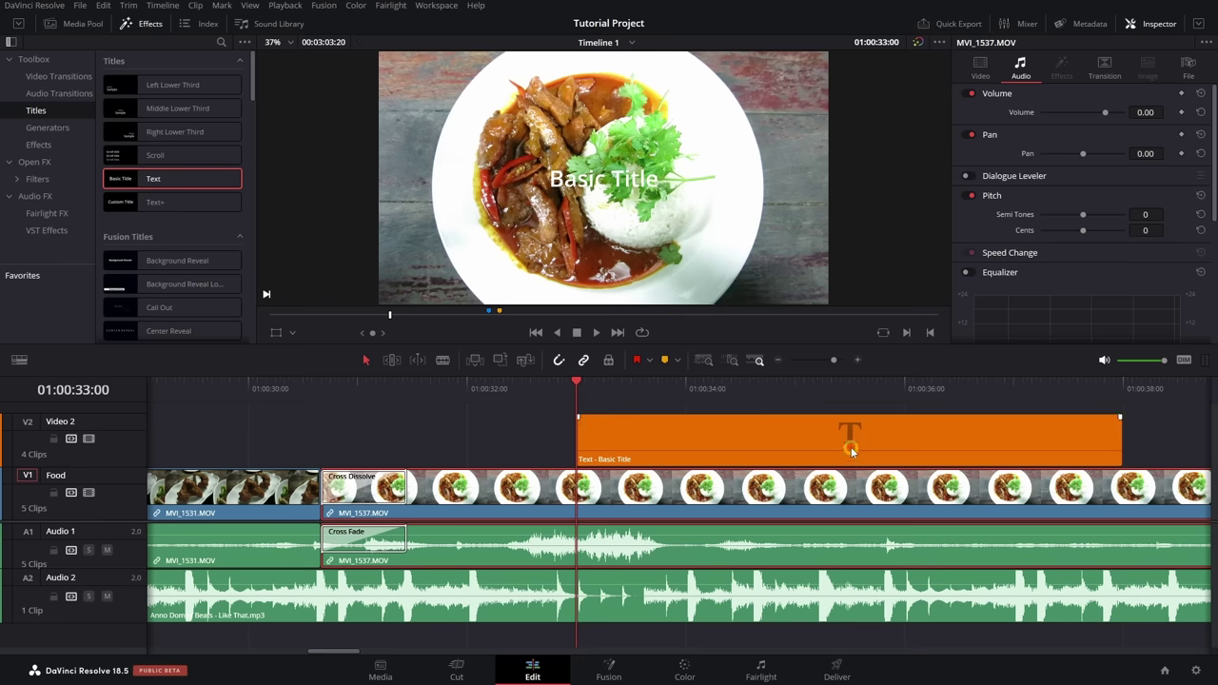
{"action": "left_click_drag", "start_coordinate": [851, 446], "coordinate": [360, 443]}
{"action": "left_click", "coordinate": [364, 386]}
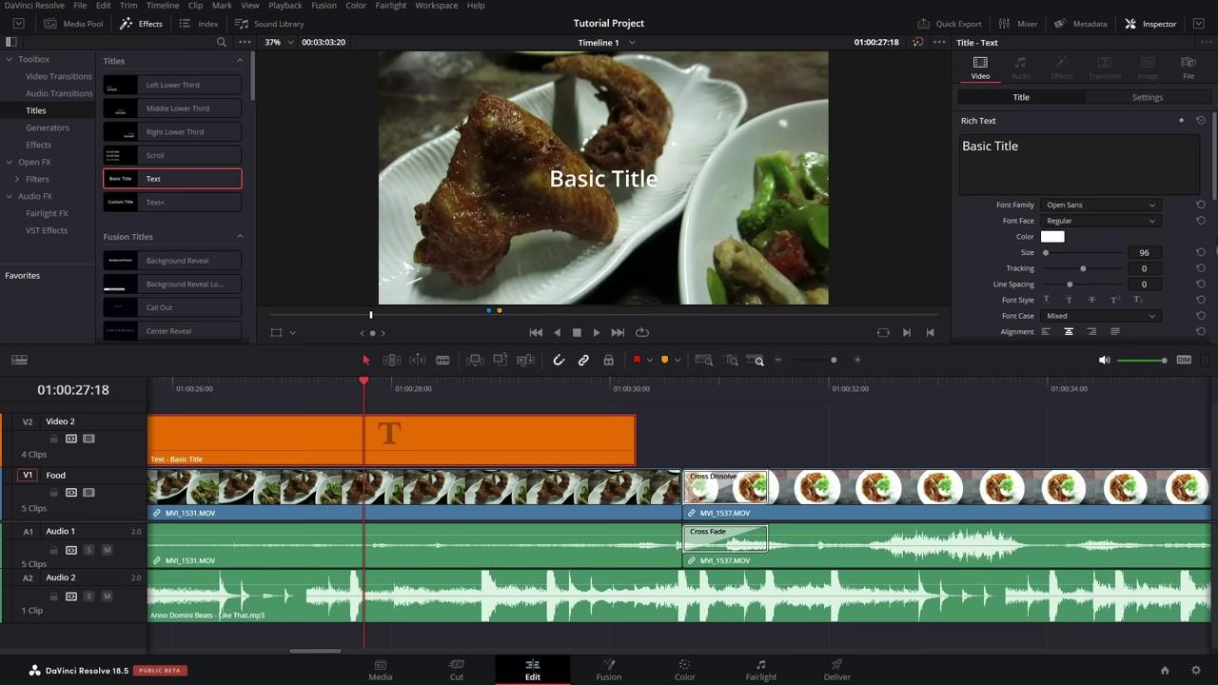
- Replace the title's rich text with "Amazing Food." in the Inspector
{"action": "left_click", "coordinate": [1153, 23]}
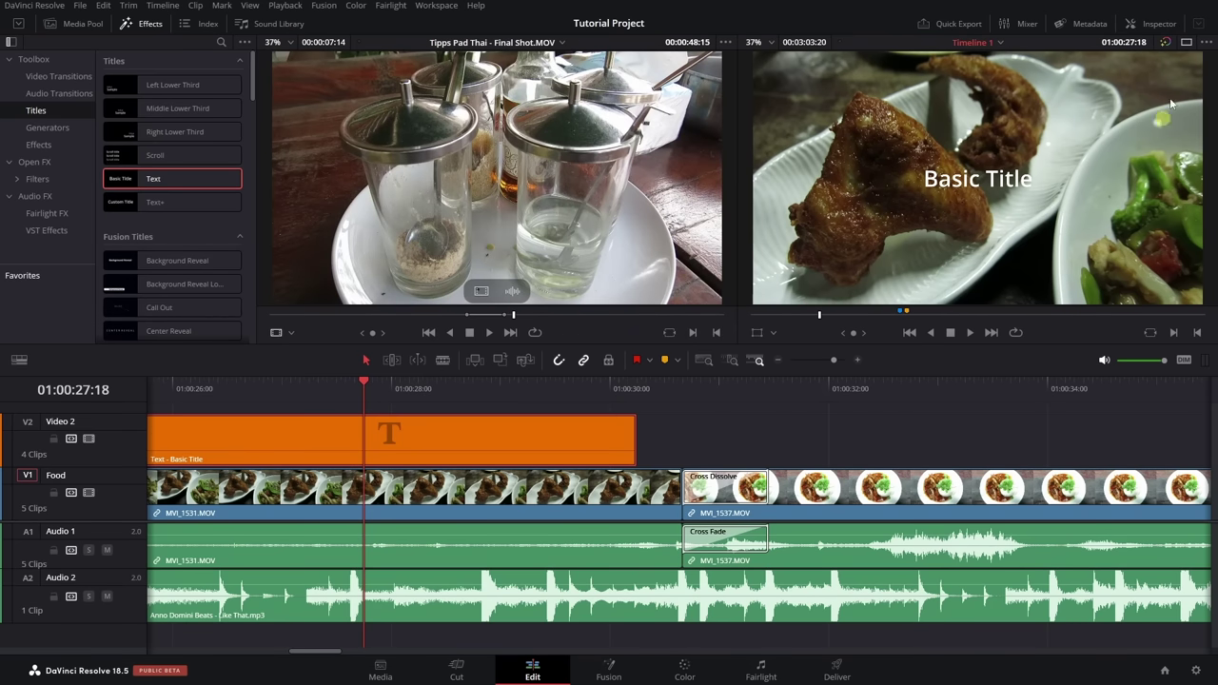
{"action": "left_click", "coordinate": [1161, 27]}
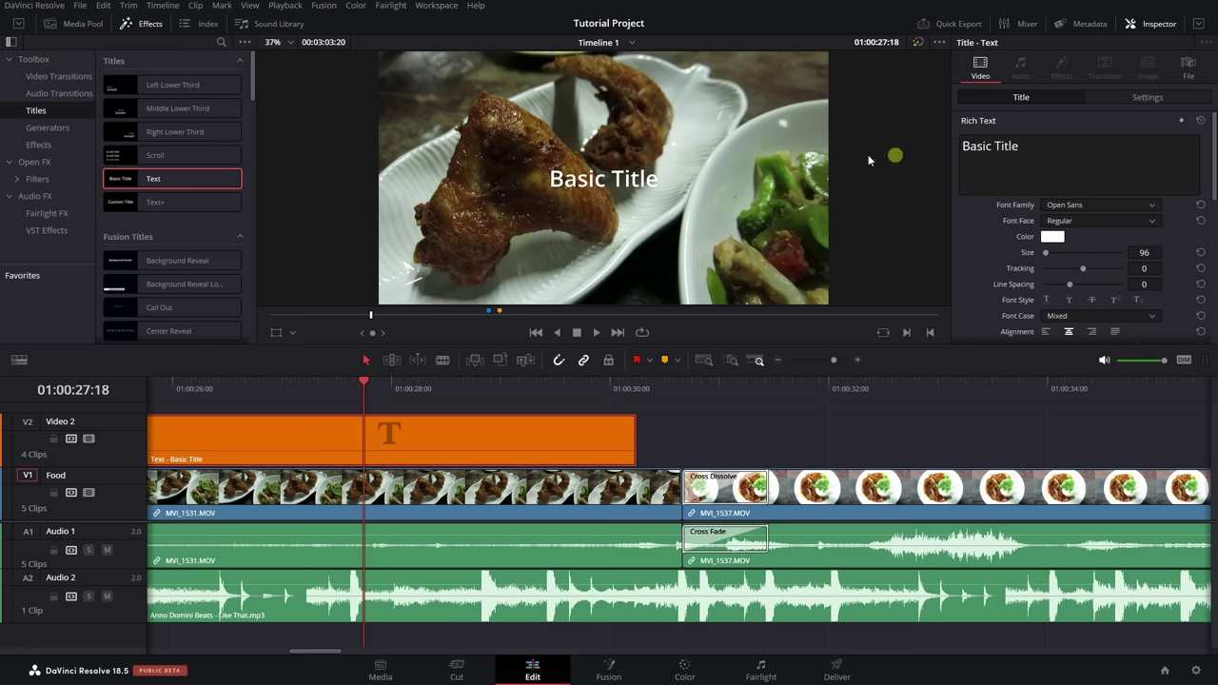
{"action": "triple_click", "coordinate": [1037, 144]}
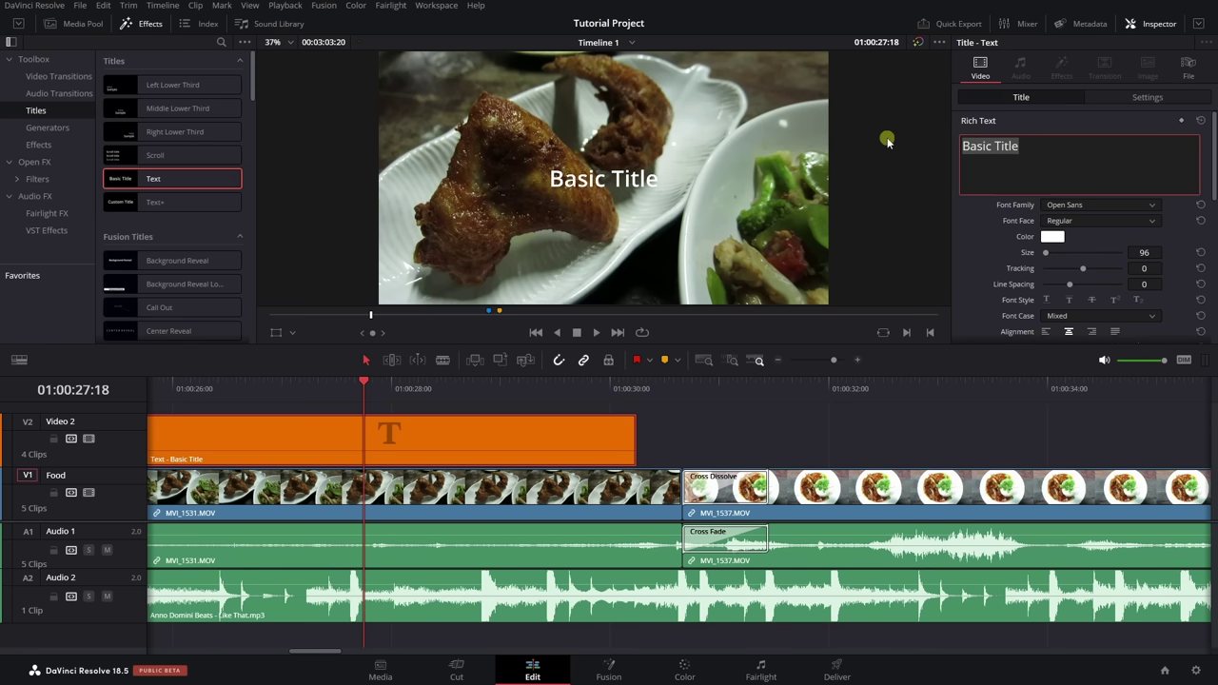
{"action": "type", "text": "Amazing F"}
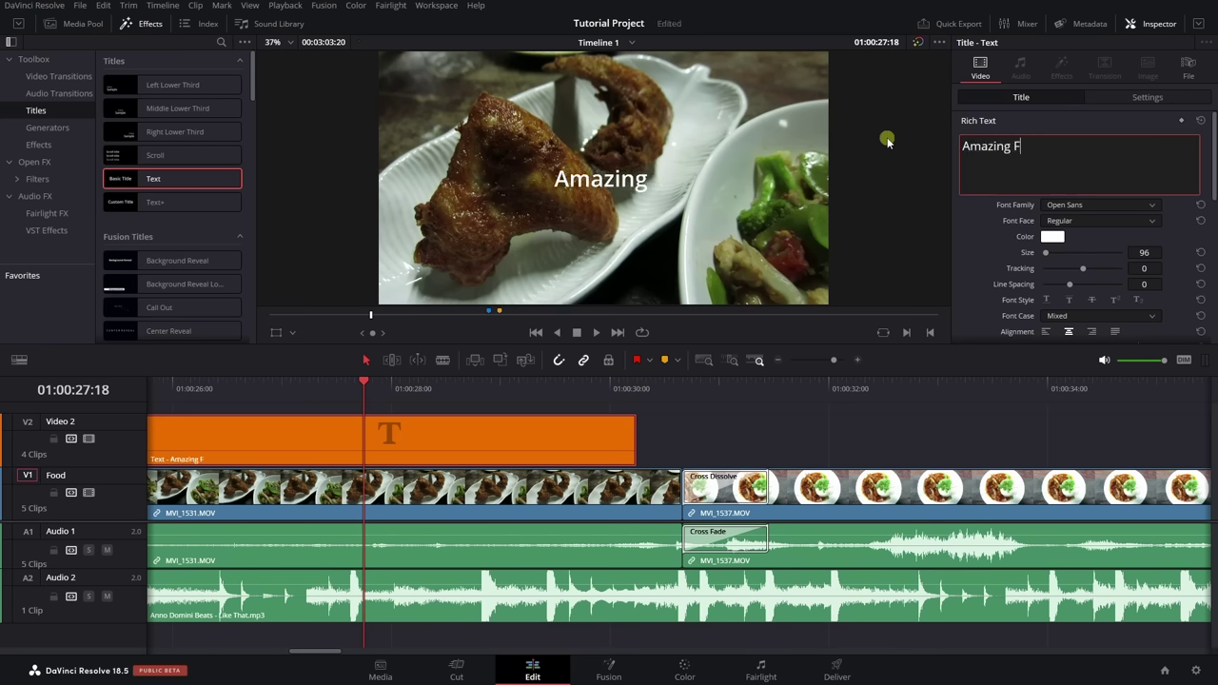
{"action": "type", "text": "ood."}
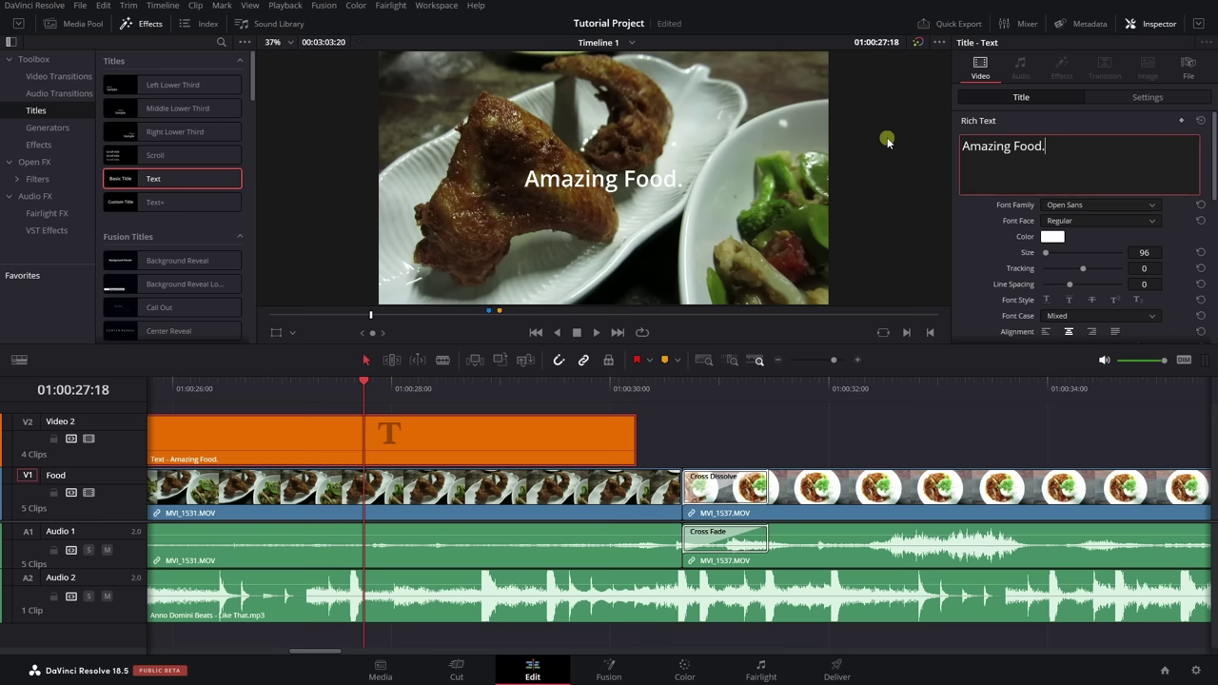
{"action": "left_click", "coordinate": [970, 232]}
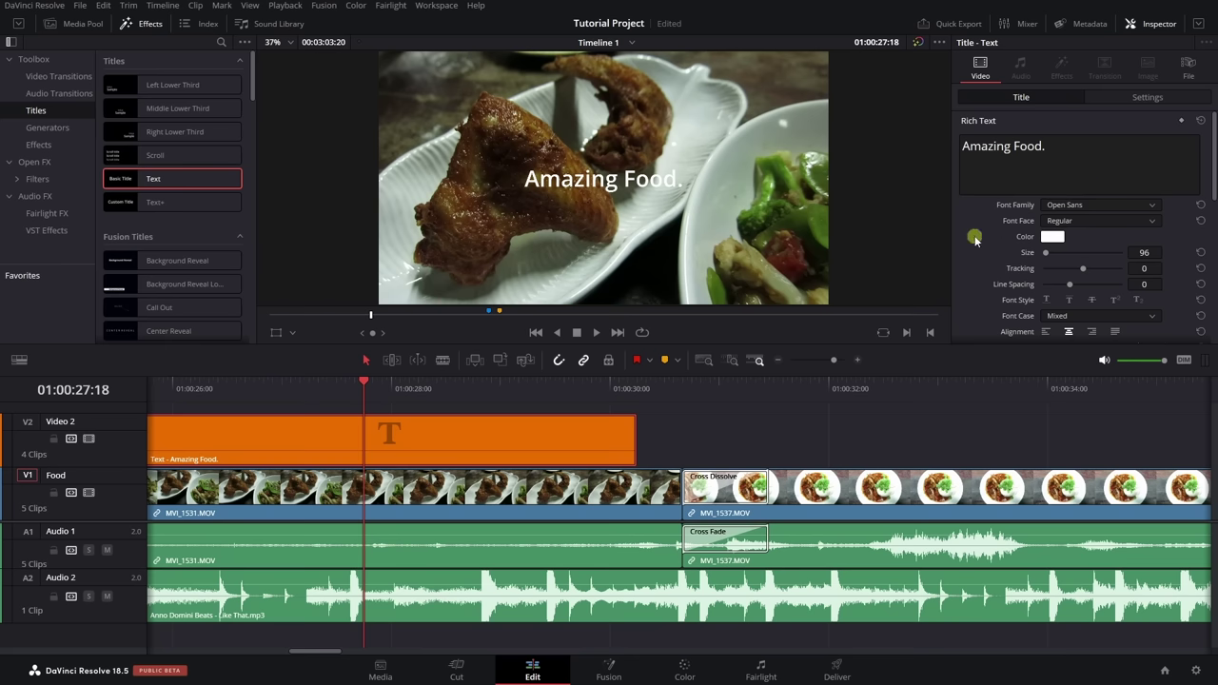
- Change the title's font family to Sans Serif Collection and keep the Regular font face
{"action": "scroll", "coordinate": [974, 239], "scroll_direction": "down", "scroll_amount": 1}
{"action": "mouse_move", "coordinate": [1214, 169]}
{"action": "left_mouse_down"}
{"action": "mouse_move", "coordinate": [1214, 226]}
{"action": "mouse_move", "coordinate": [1215, 150]}
{"action": "mouse_move", "coordinate": [1214, 176]}
{"action": "mouse_move", "coordinate": [1215, 164]}
{"action": "left_mouse_up"}
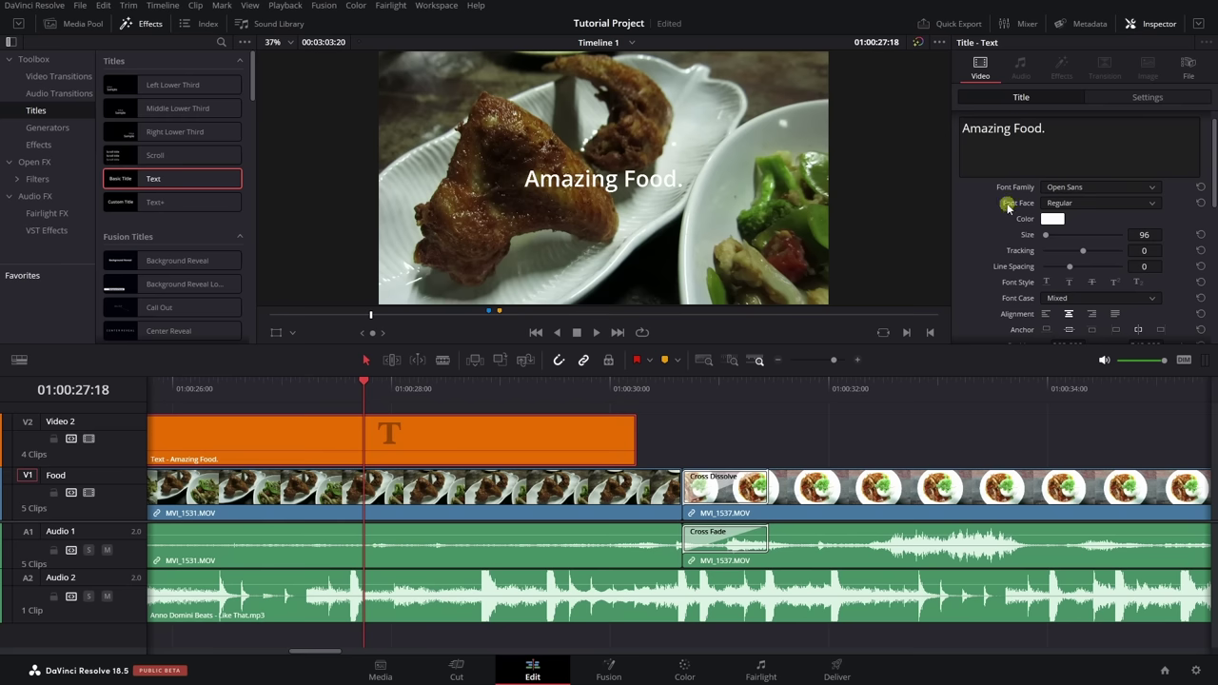
{"action": "left_click", "coordinate": [1153, 188]}
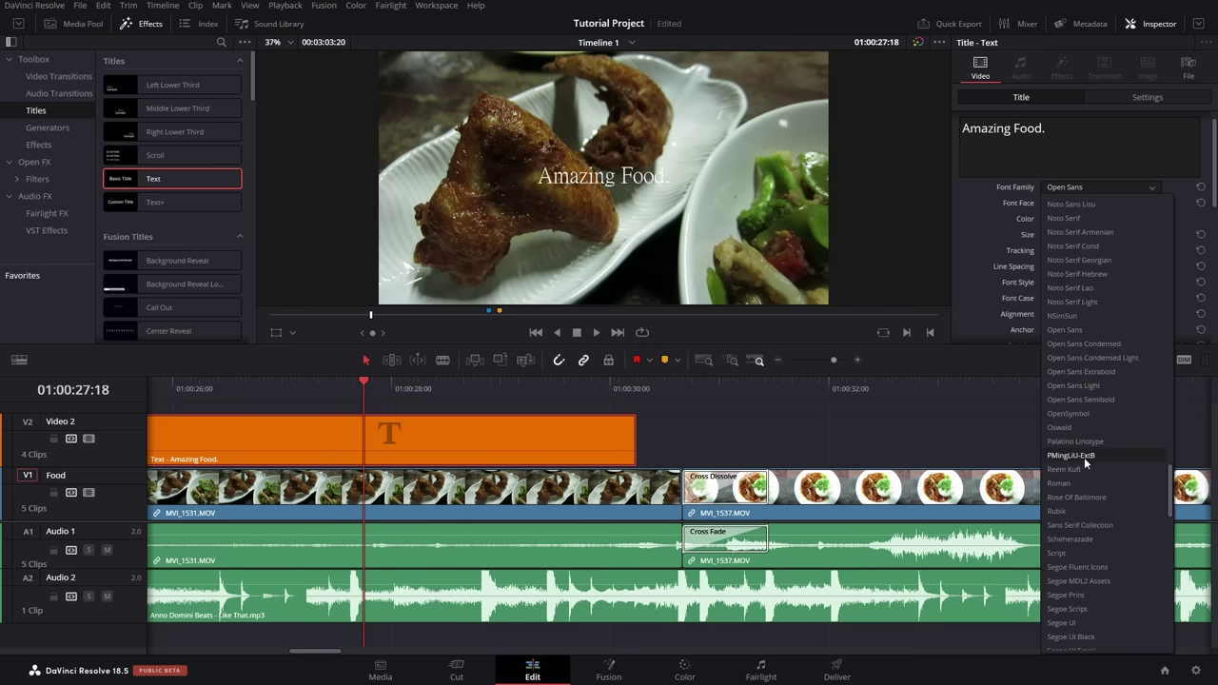
{"action": "left_click", "coordinate": [1082, 525]}
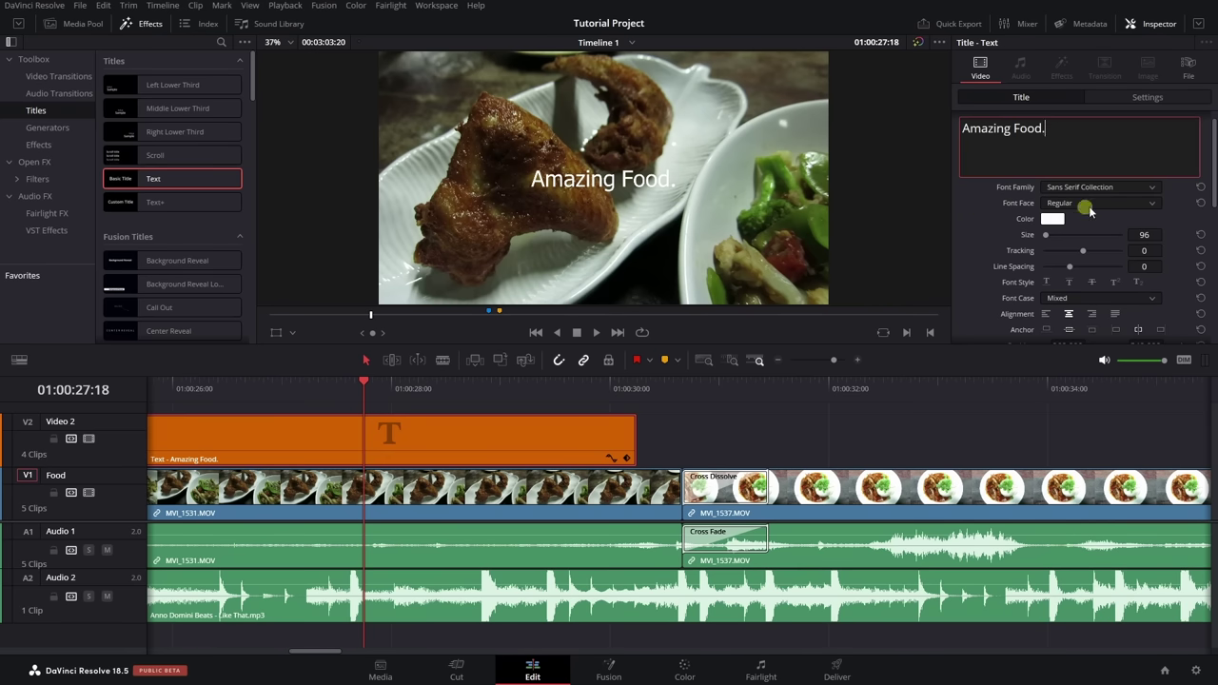
{"action": "left_click", "coordinate": [1154, 204]}
{"action": "left_click", "coordinate": [1172, 206]}
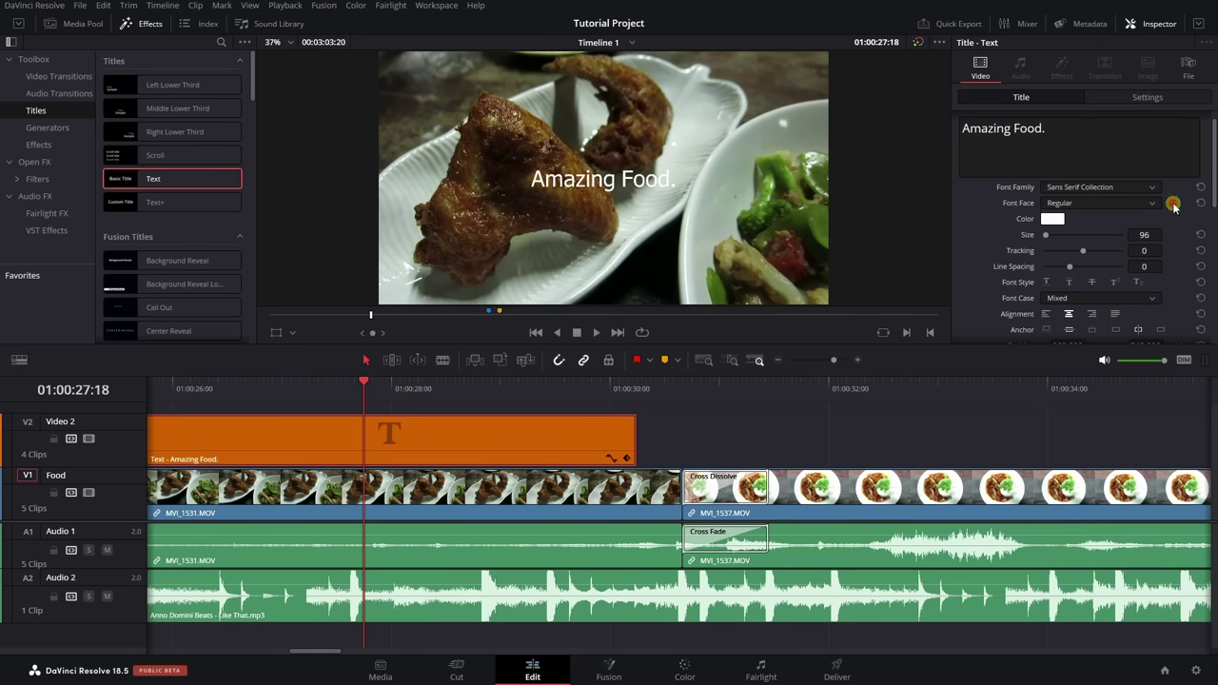
- Set the title's text size to 134 and its tracking to 9
{"action": "left_click", "coordinate": [1041, 238]}
{"action": "left_click_drag", "start_coordinate": [1045, 235], "coordinate": [1085, 251]}
{"action": "left_click_drag", "start_coordinate": [1091, 252], "coordinate": [1086, 255]}
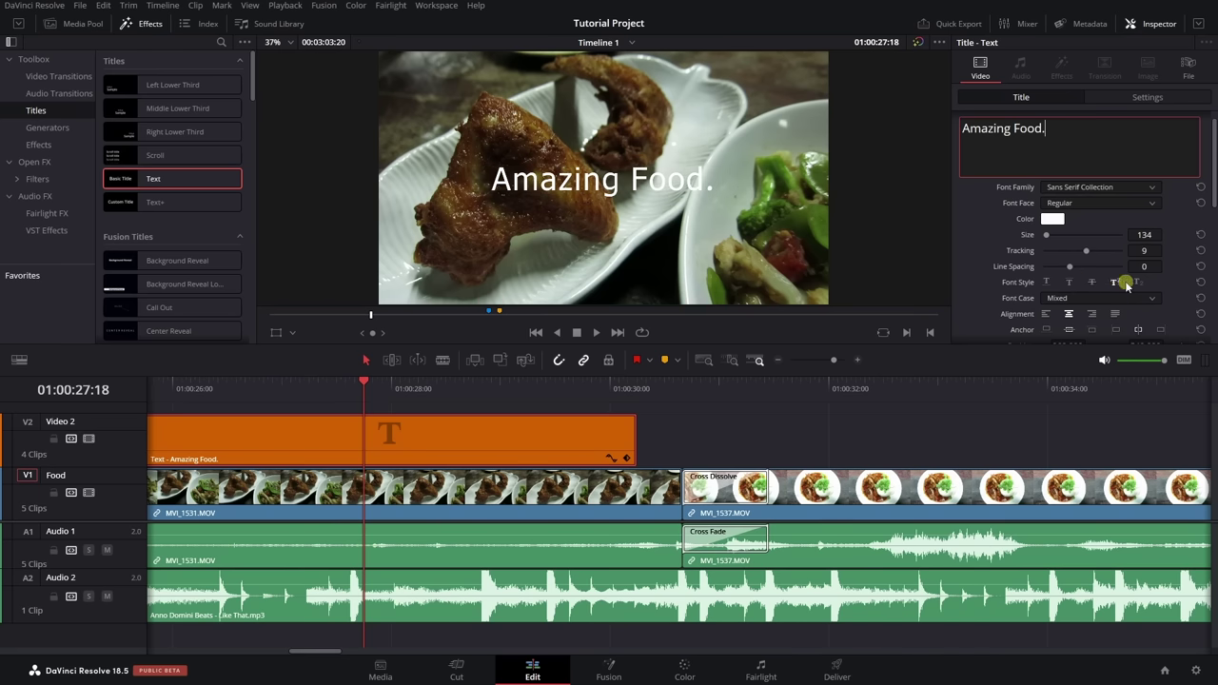
{"action": "left_click", "coordinate": [1091, 283]}
- Set the title's drop shadow offset to X 28 and Y -20
{"action": "scroll", "coordinate": [999, 286], "scroll_direction": "down", "scroll_amount": 3}
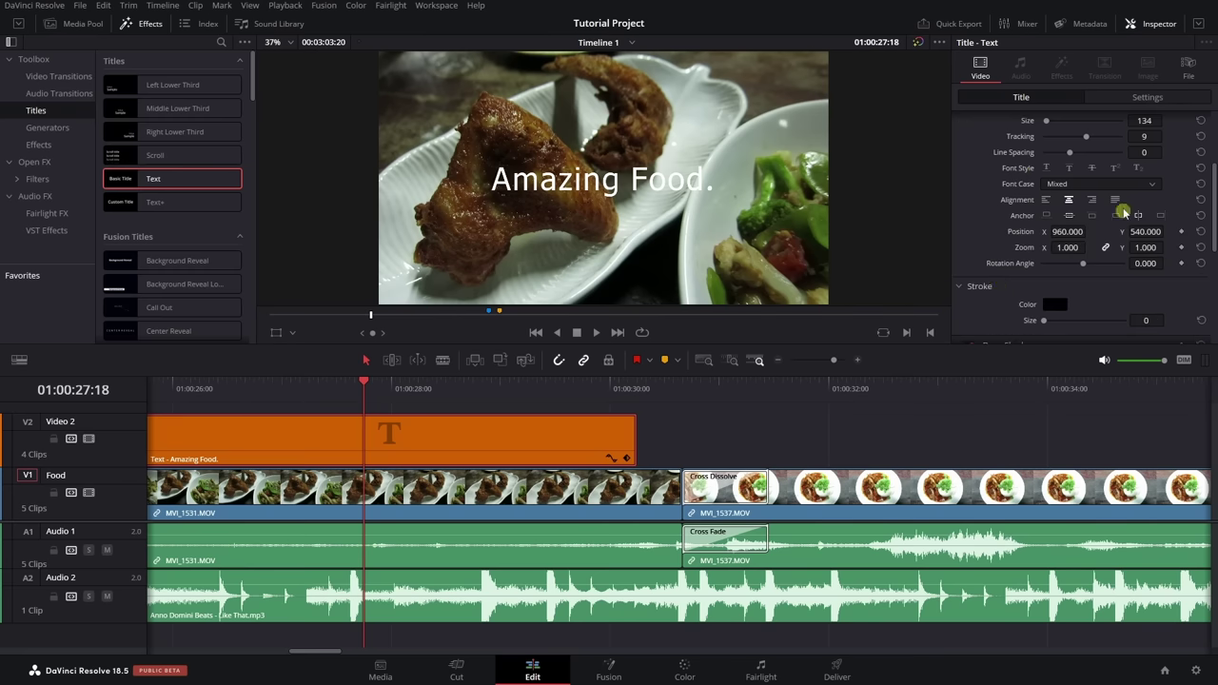
{"action": "left_click", "coordinate": [1052, 225]}
{"action": "scroll", "coordinate": [1052, 224], "scroll_direction": "down", "scroll_amount": 3}
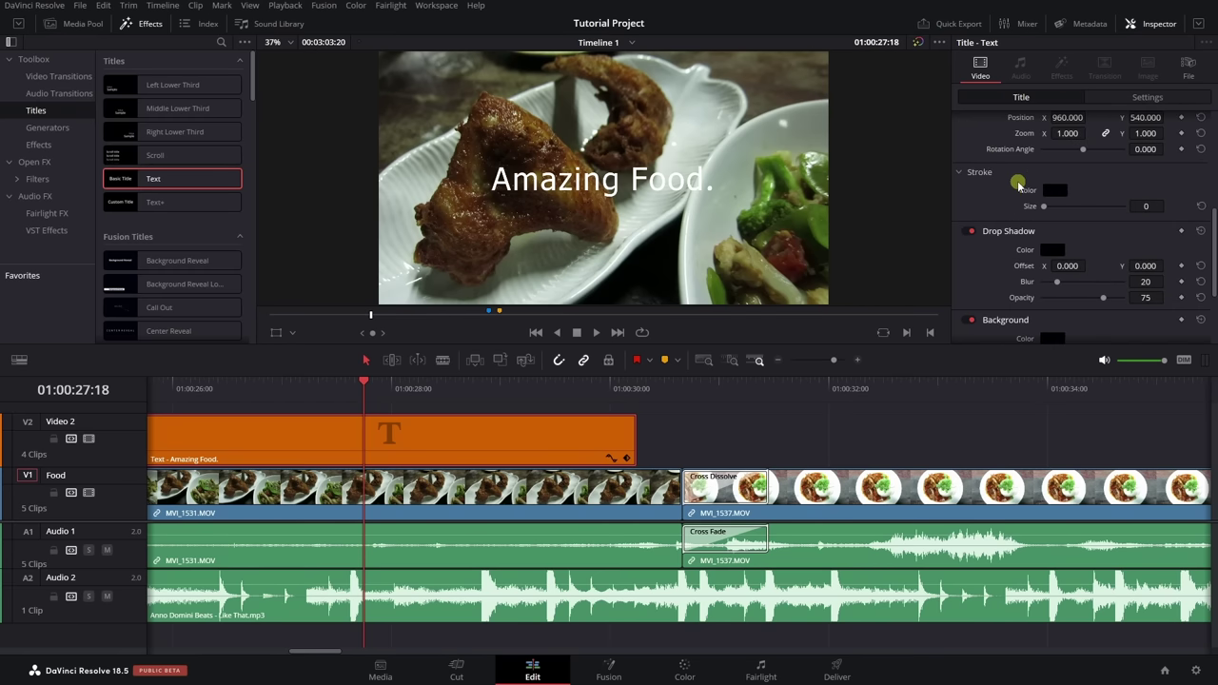
{"action": "scroll", "coordinate": [990, 259], "scroll_direction": "down", "scroll_amount": 1}
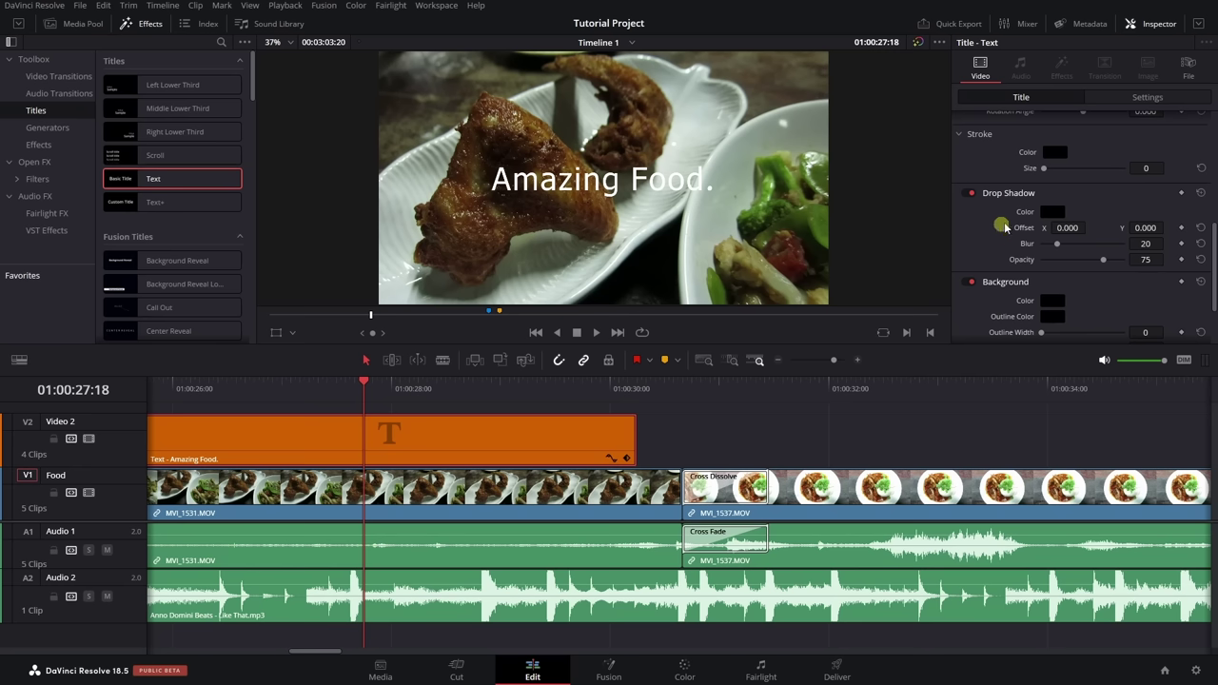
{"action": "left_click_drag", "start_coordinate": [1070, 228], "coordinate": [1132, 231]}
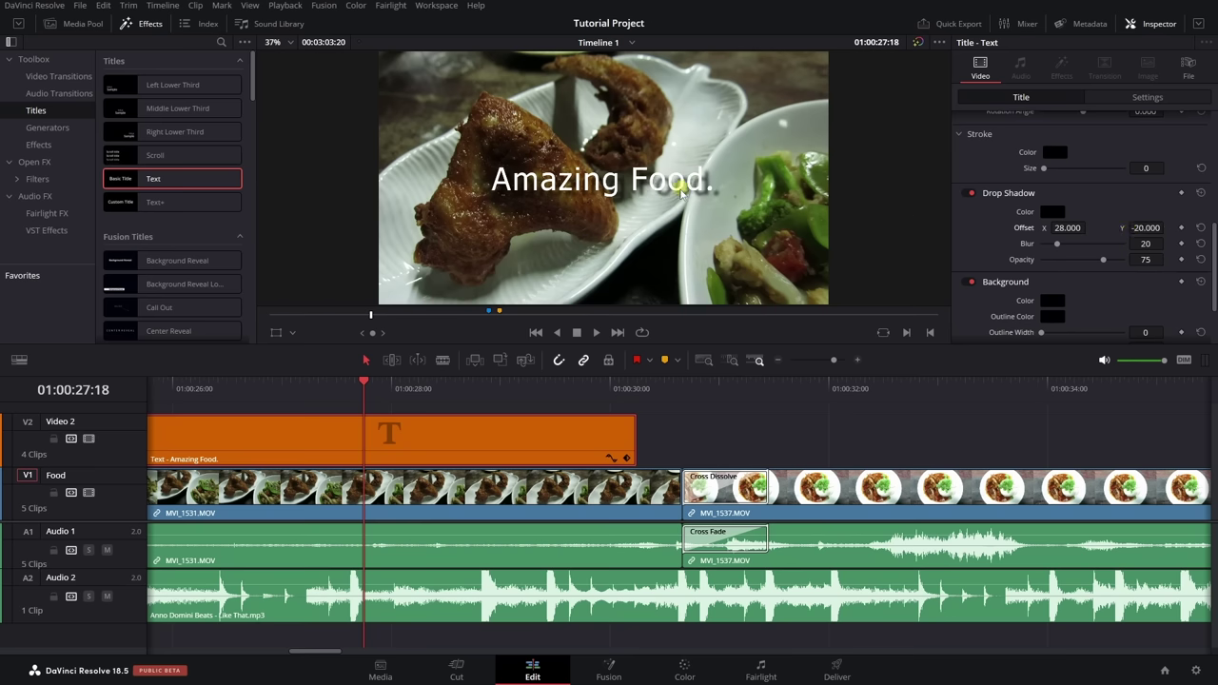
- Try a title background with width 0.534, height 0.244 and opacity 40
{"action": "scroll", "coordinate": [1213, 273], "scroll_direction": "down", "scroll_amount": 1}
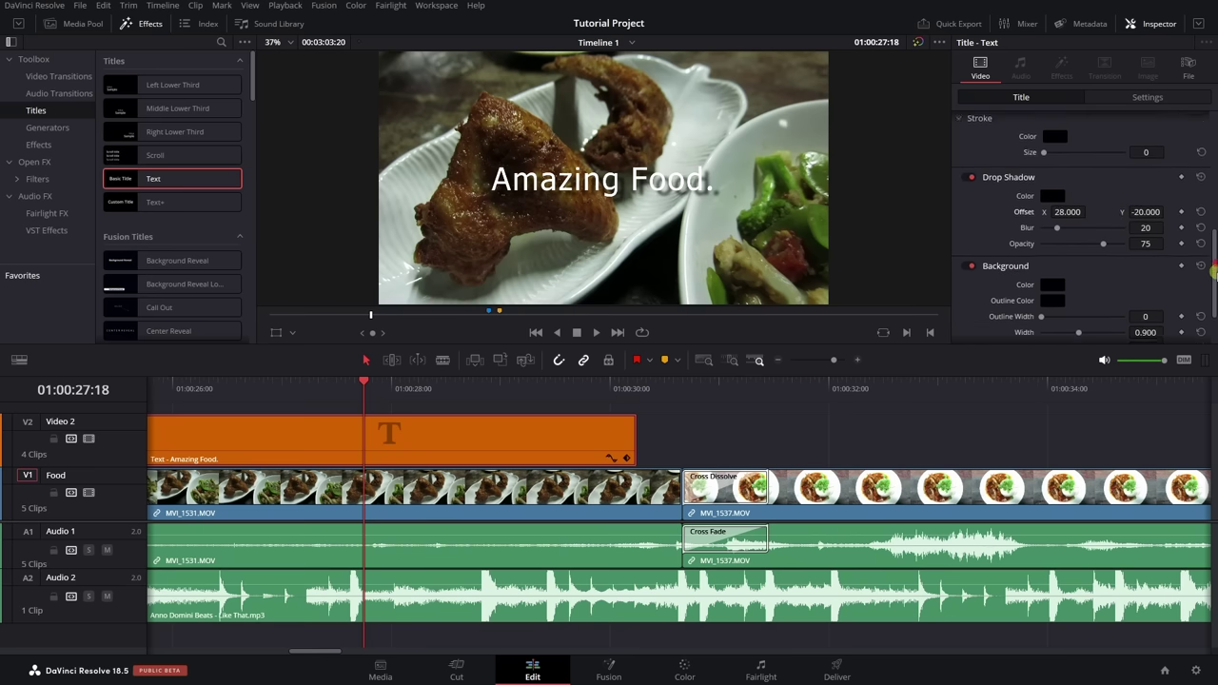
{"action": "scroll", "coordinate": [1213, 273], "scroll_direction": "down", "scroll_amount": 2}
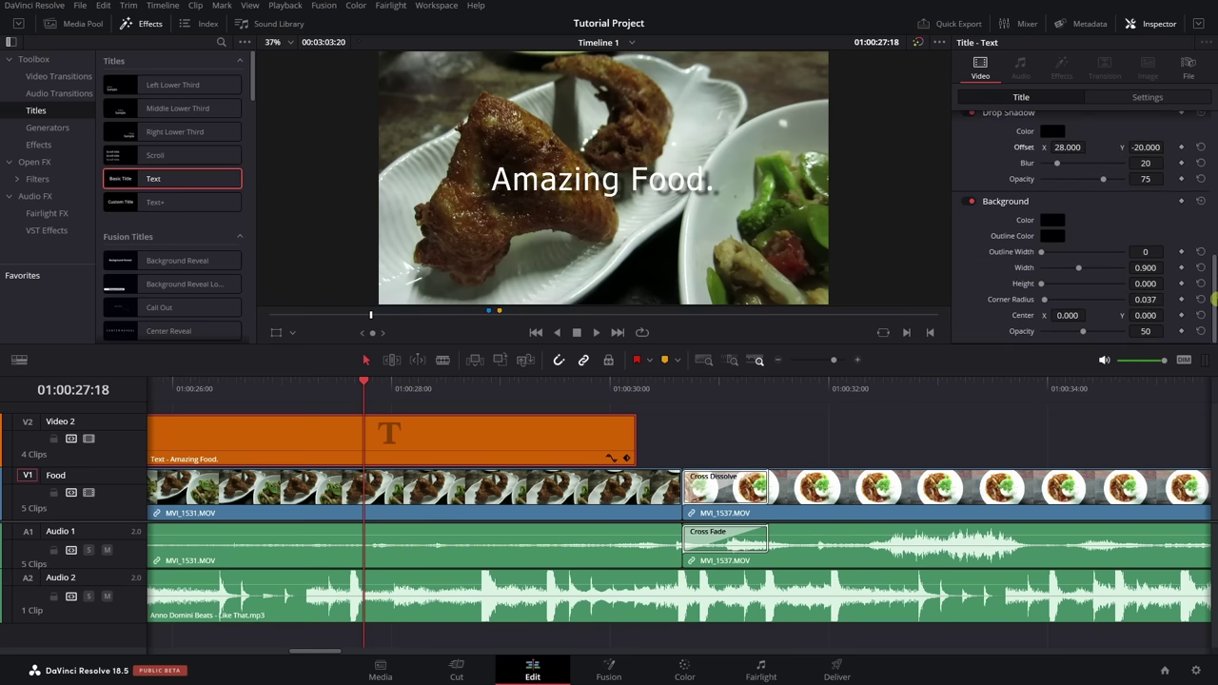
{"action": "left_click", "coordinate": [970, 200]}
{"action": "left_click_drag", "start_coordinate": [1040, 288], "coordinate": [1064, 270]}
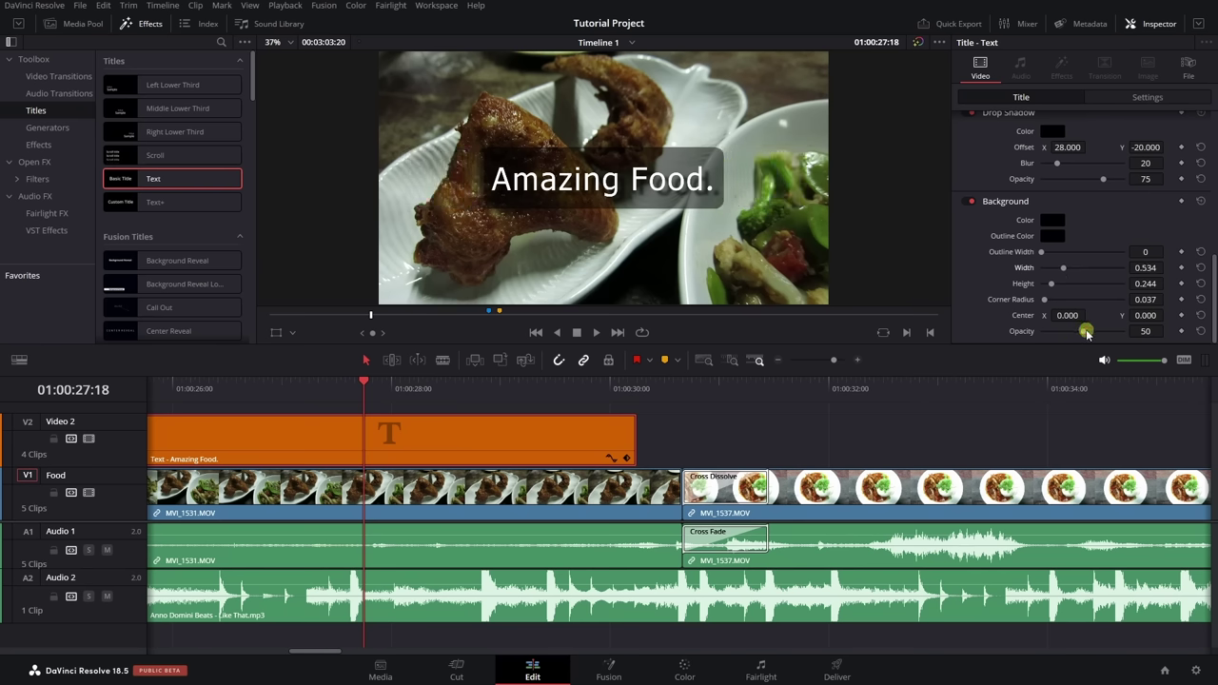
{"action": "mouse_move", "coordinate": [1085, 333]}
{"action": "left_mouse_down"}
{"action": "mouse_move", "coordinate": [1120, 332]}
{"action": "mouse_move", "coordinate": [1074, 332]}
{"action": "left_mouse_up"}
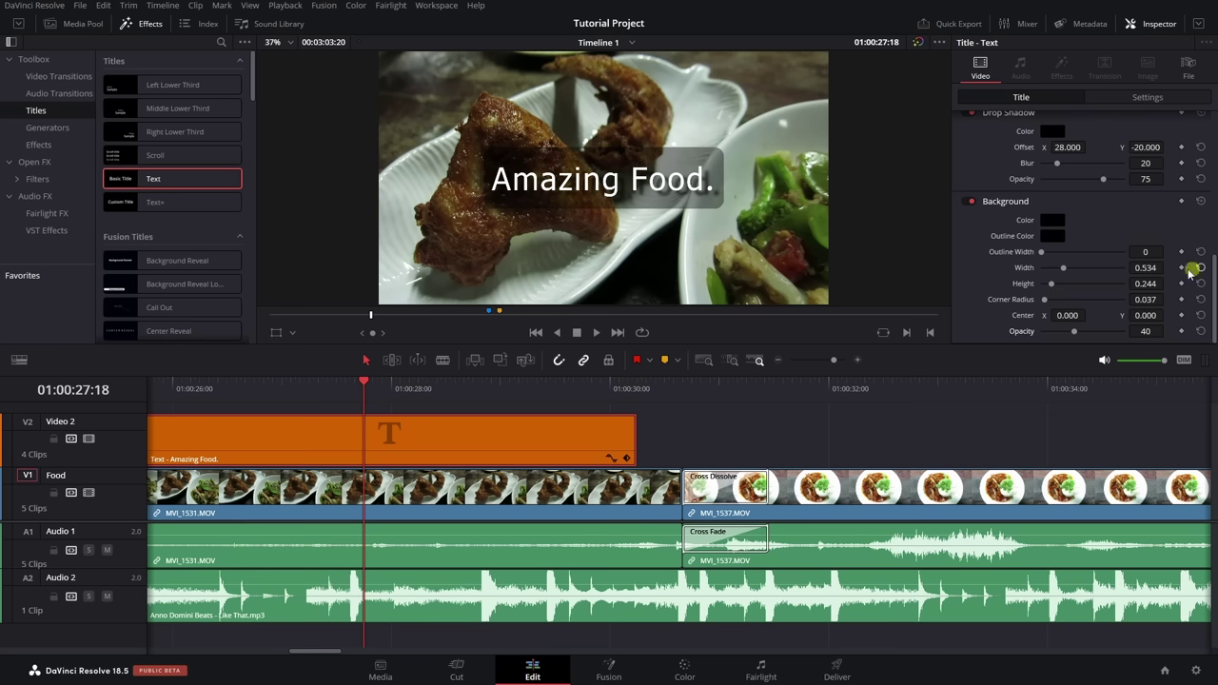
- Try background width 0.733 and height 0.519, and reset all Background settings of the title to their defaults
{"action": "double_click", "coordinate": [1027, 271]}
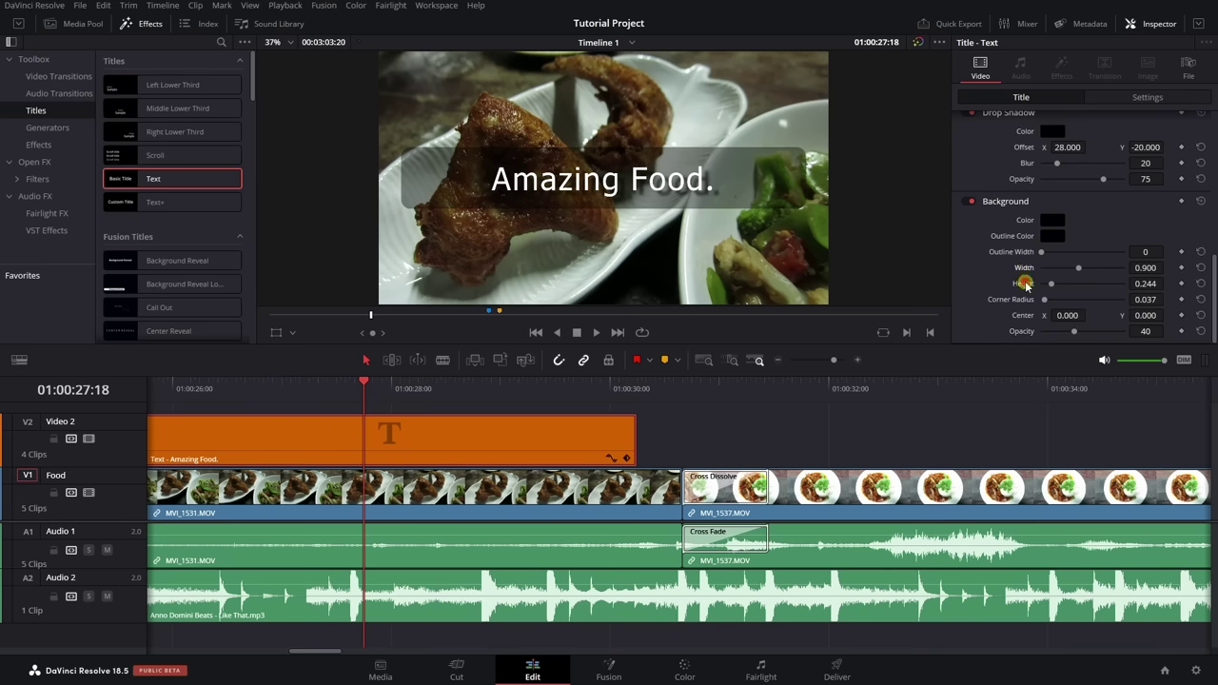
{"action": "double_click", "coordinate": [1026, 285]}
{"action": "left_click_drag", "start_coordinate": [1025, 284], "coordinate": [1072, 271]}
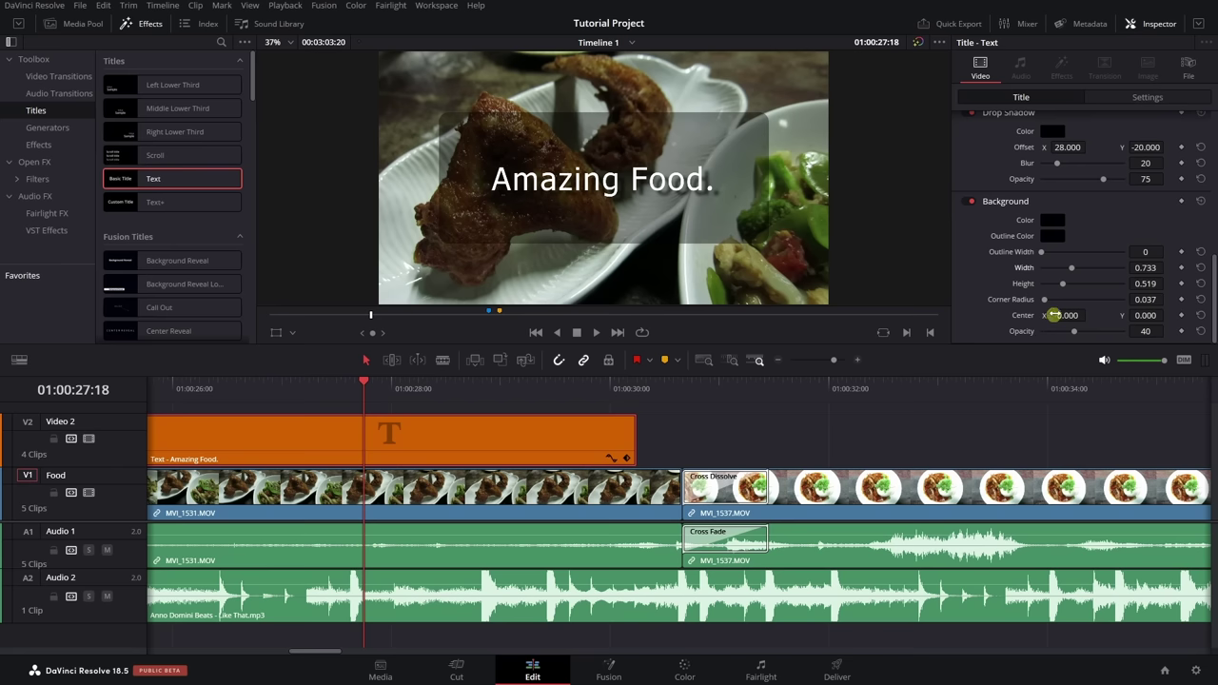
{"action": "left_click", "coordinate": [1197, 203]}
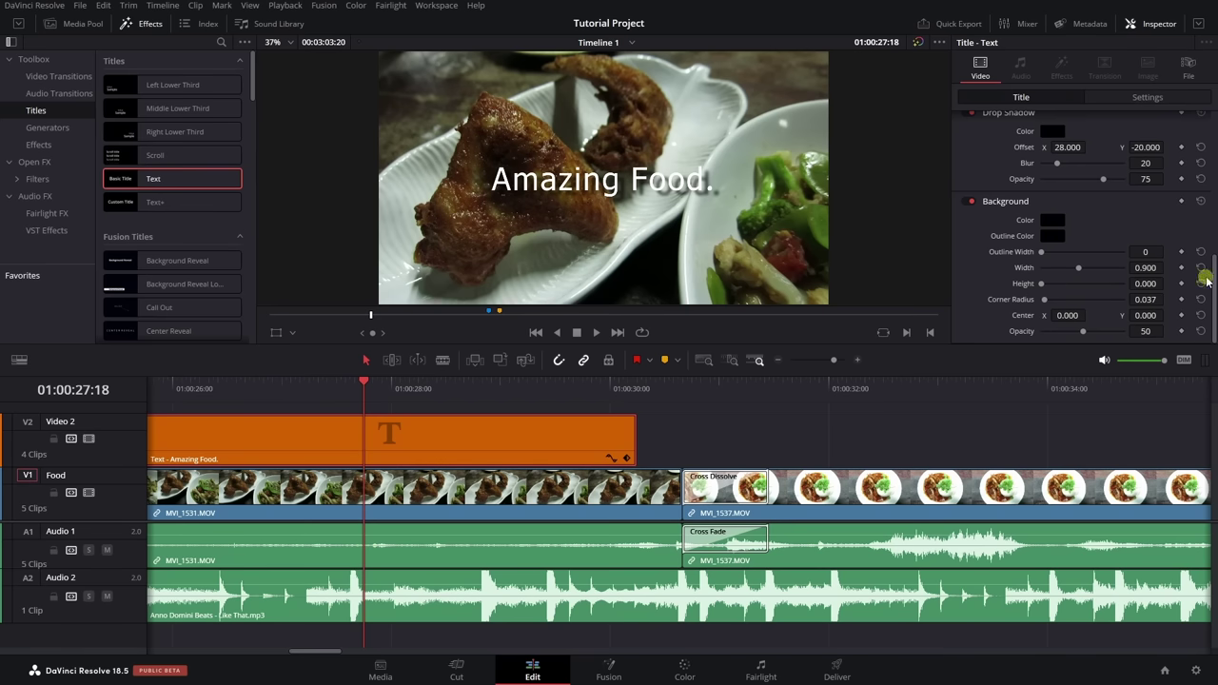
- Try zoom 1.020, position X 124 and Y -187, pitch -0.172 and yaw 0.034 on the title, and reset all its Transform settings
{"action": "scroll", "coordinate": [1047, 238], "scroll_direction": "up", "scroll_amount": 3}
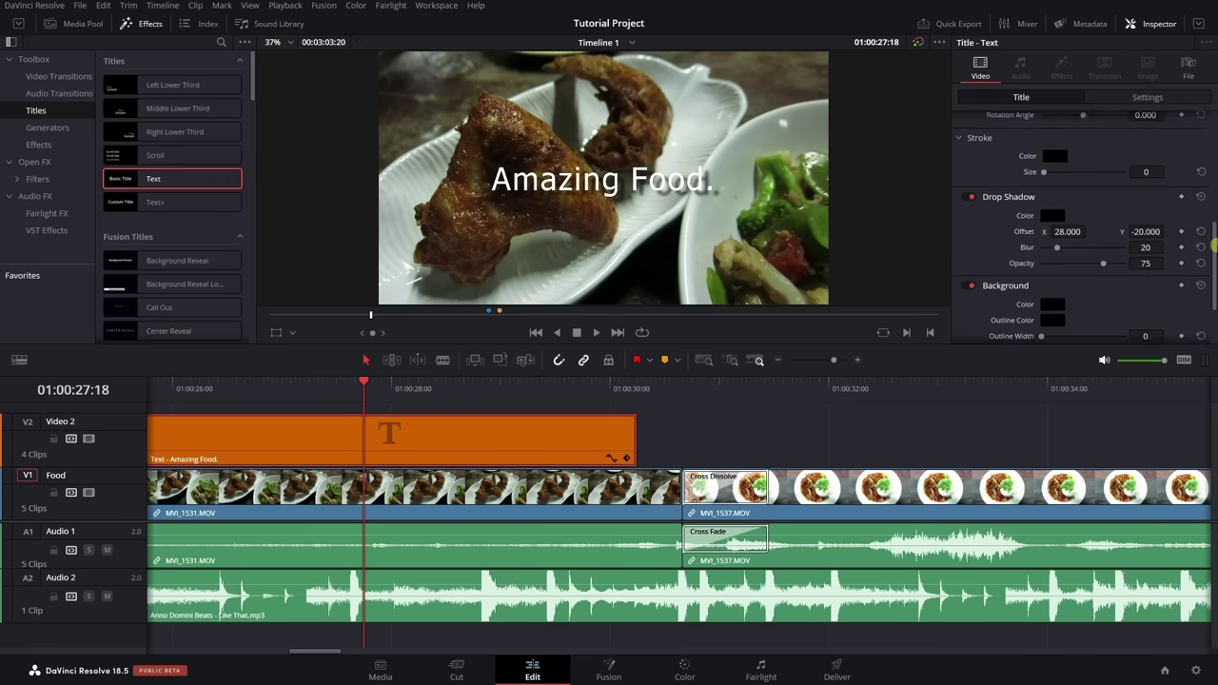
{"action": "left_click_drag", "start_coordinate": [1214, 255], "coordinate": [1214, 140]}
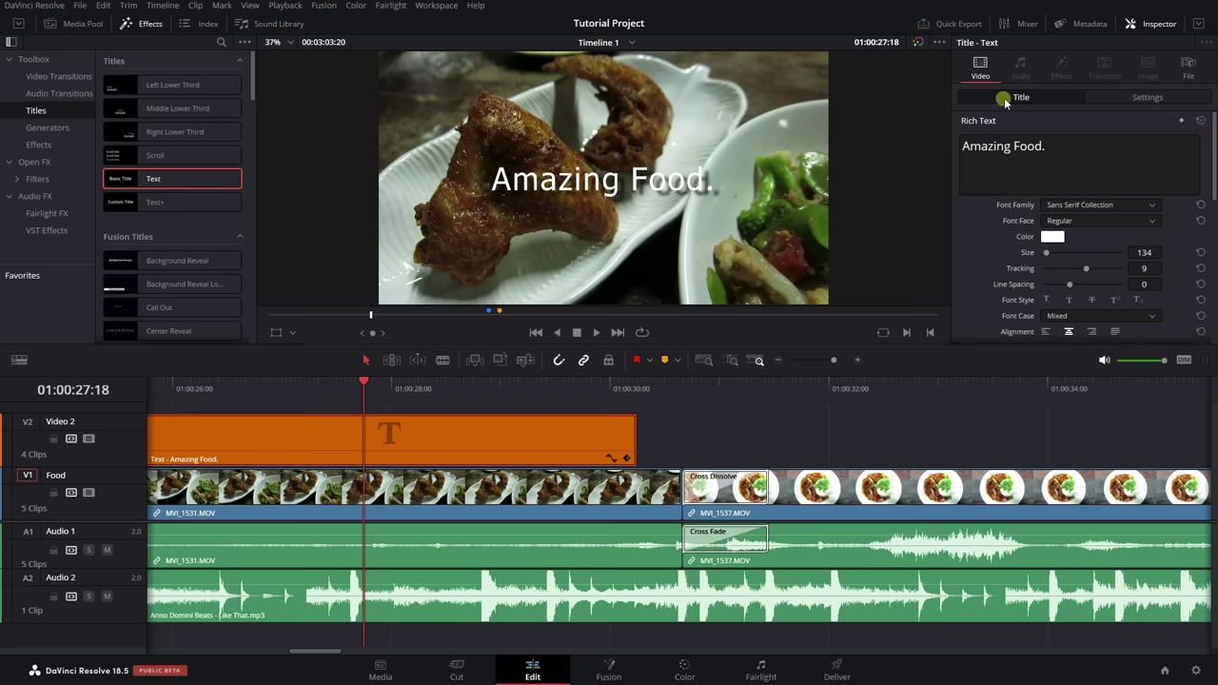
{"action": "left_click", "coordinate": [1152, 99]}
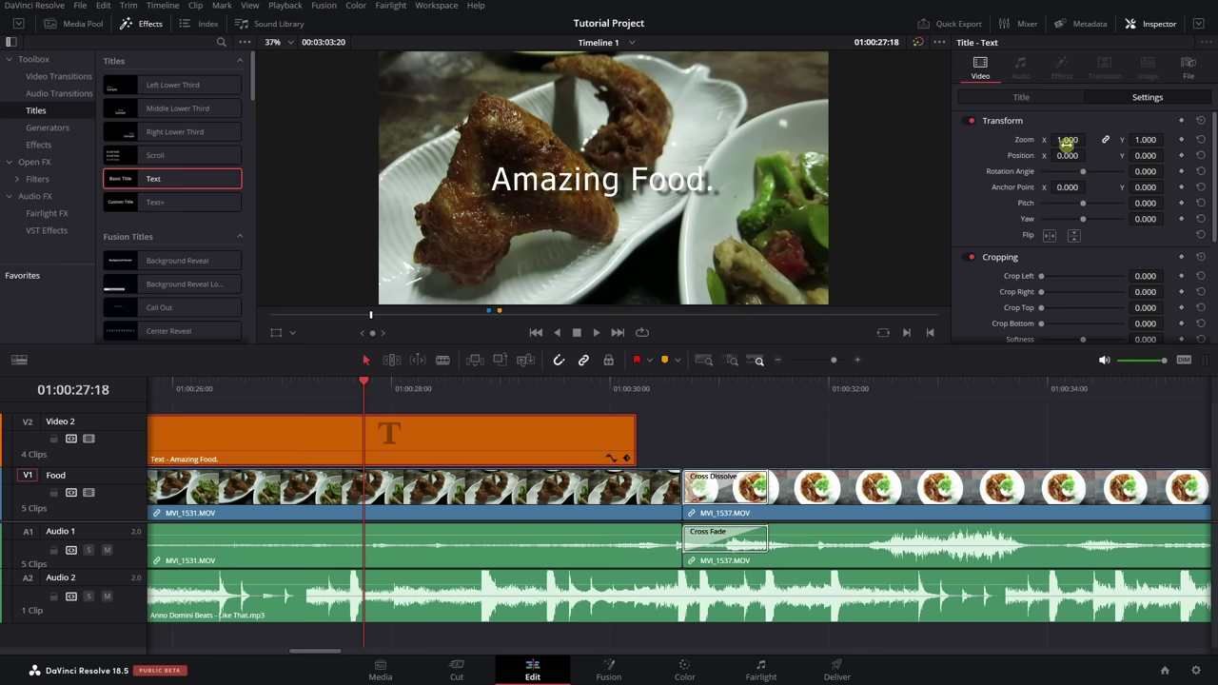
{"action": "mouse_move", "coordinate": [1068, 139]}
{"action": "left_mouse_down"}
{"action": "mouse_move", "coordinate": [1087, 141]}
{"action": "mouse_move", "coordinate": [1061, 157]}
{"action": "mouse_move", "coordinate": [1134, 159]}
{"action": "mouse_move", "coordinate": [1068, 157]}
{"action": "left_mouse_up"}
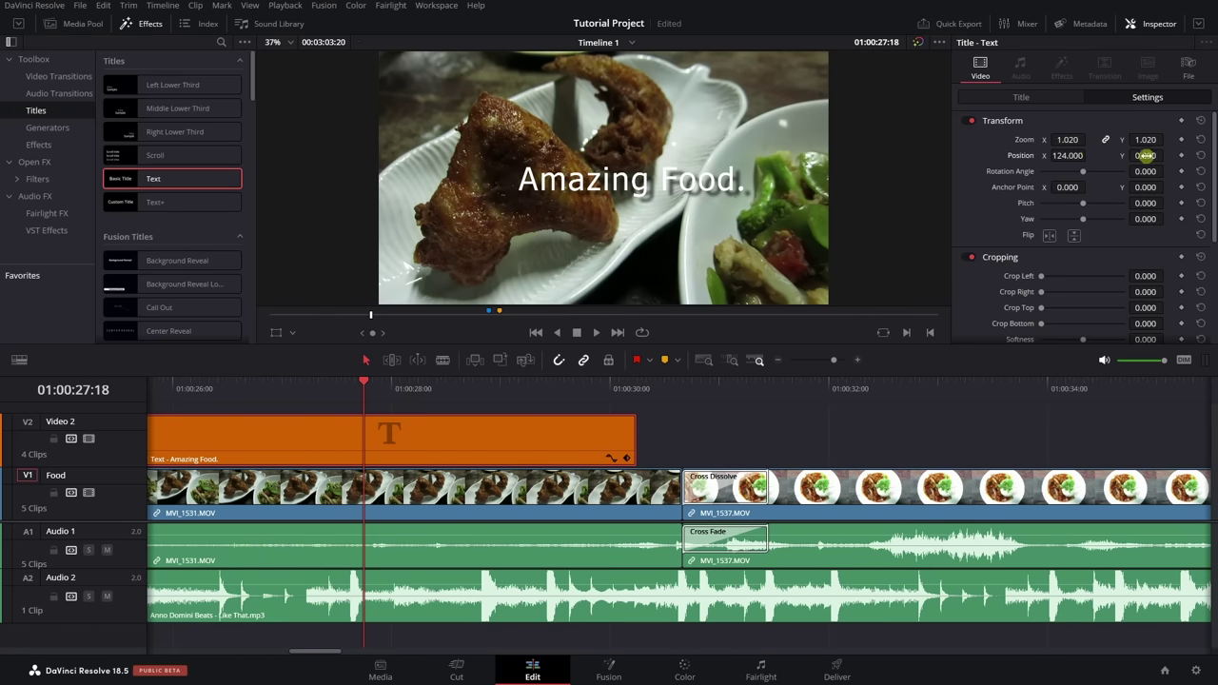
{"action": "left_click_drag", "start_coordinate": [1146, 156], "coordinate": [1028, 165]}
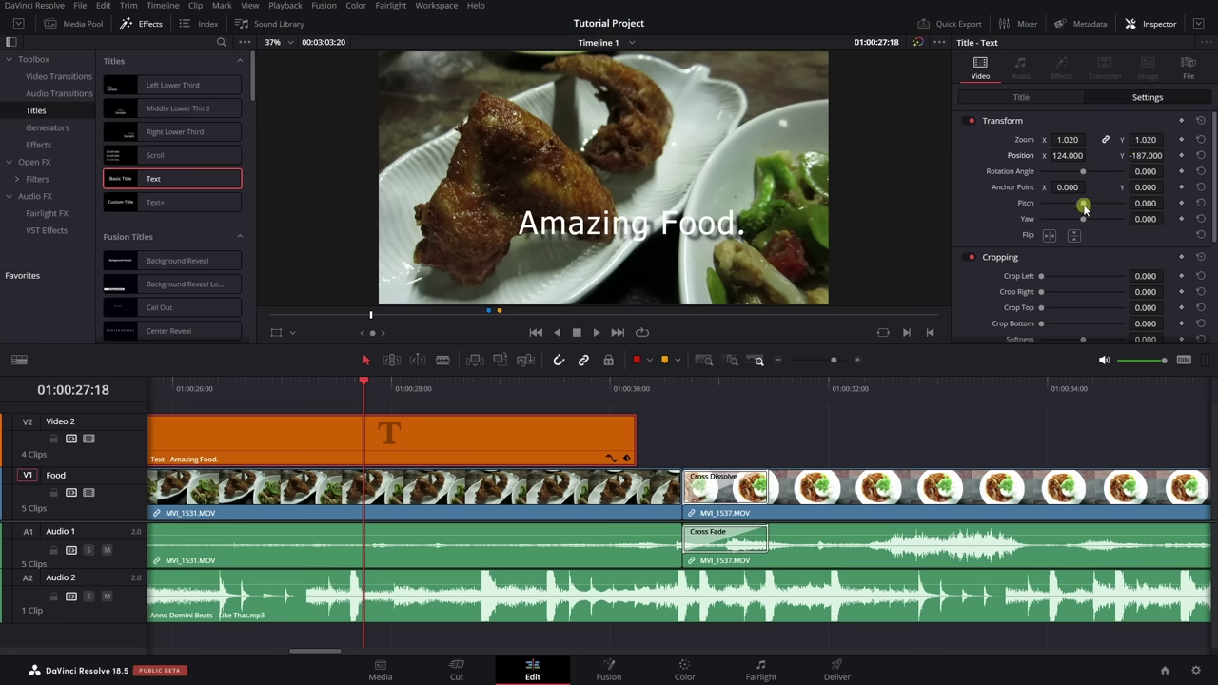
{"action": "mouse_move", "coordinate": [1083, 205]}
{"action": "left_mouse_down"}
{"action": "mouse_move", "coordinate": [1114, 207]}
{"action": "mouse_move", "coordinate": [1083, 215]}
{"action": "mouse_move", "coordinate": [1074, 204]}
{"action": "mouse_move", "coordinate": [1081, 229]}
{"action": "mouse_move", "coordinate": [1088, 220]}
{"action": "mouse_move", "coordinate": [1076, 220]}
{"action": "mouse_move", "coordinate": [1098, 222]}
{"action": "mouse_move", "coordinate": [1084, 223]}
{"action": "left_mouse_up"}
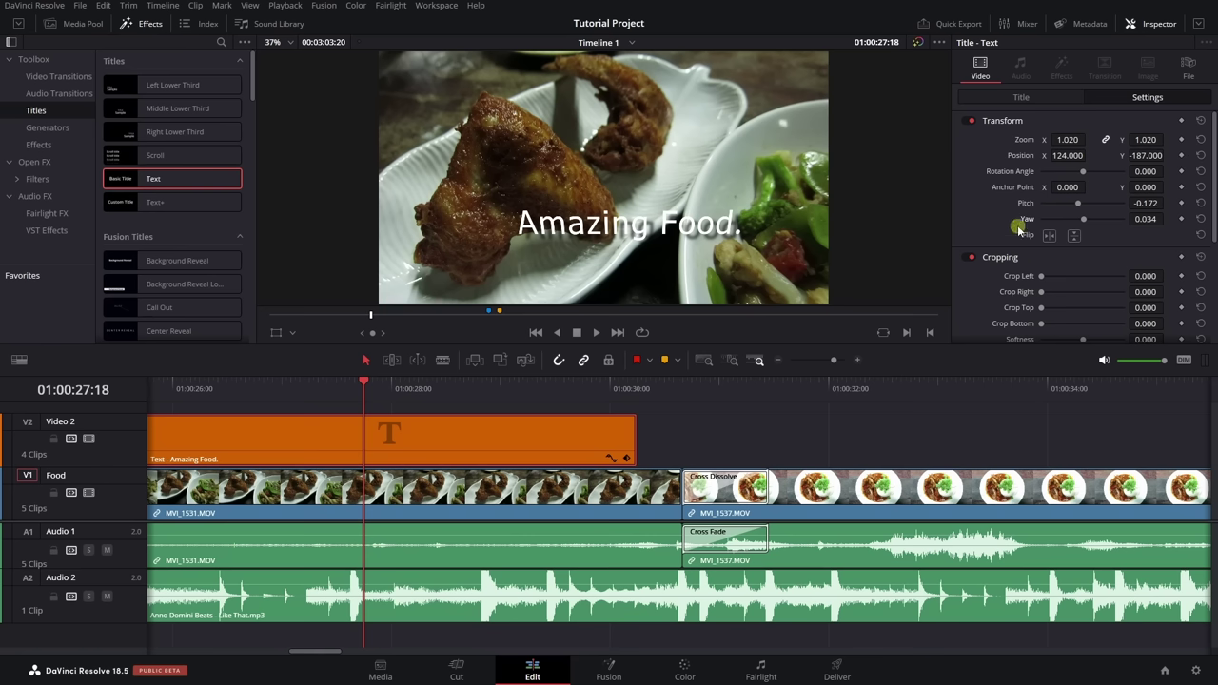
{"action": "left_click", "coordinate": [1200, 158]}
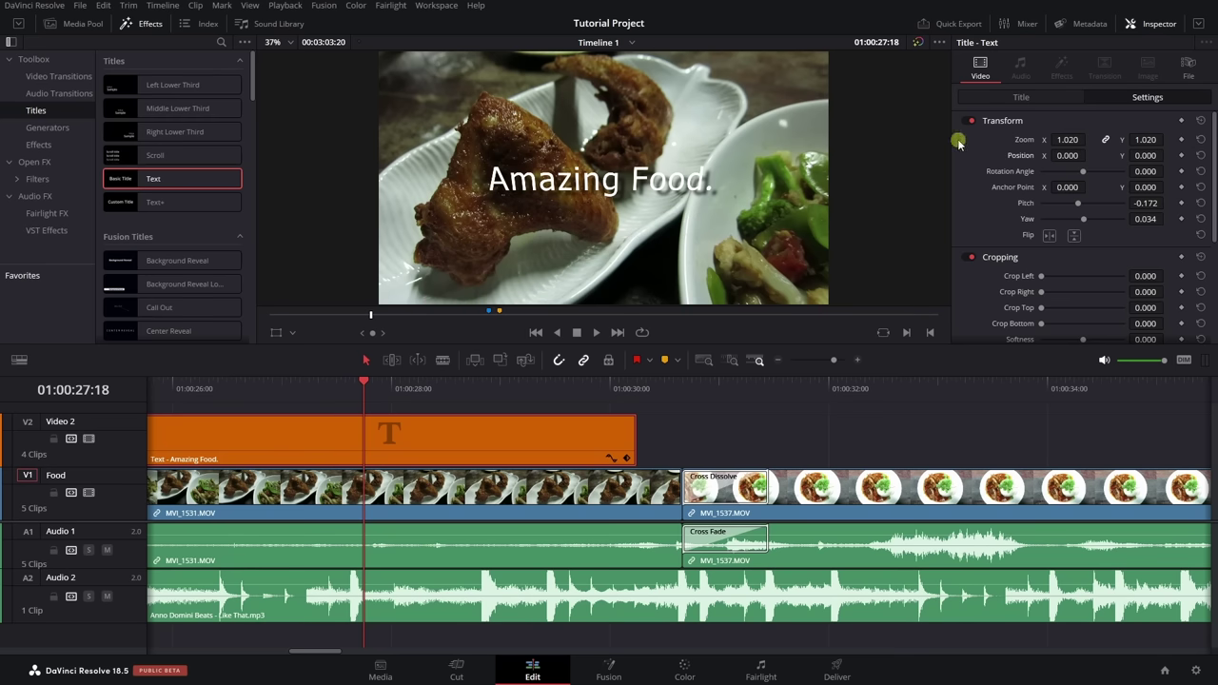
{"action": "left_click", "coordinate": [1200, 122]}
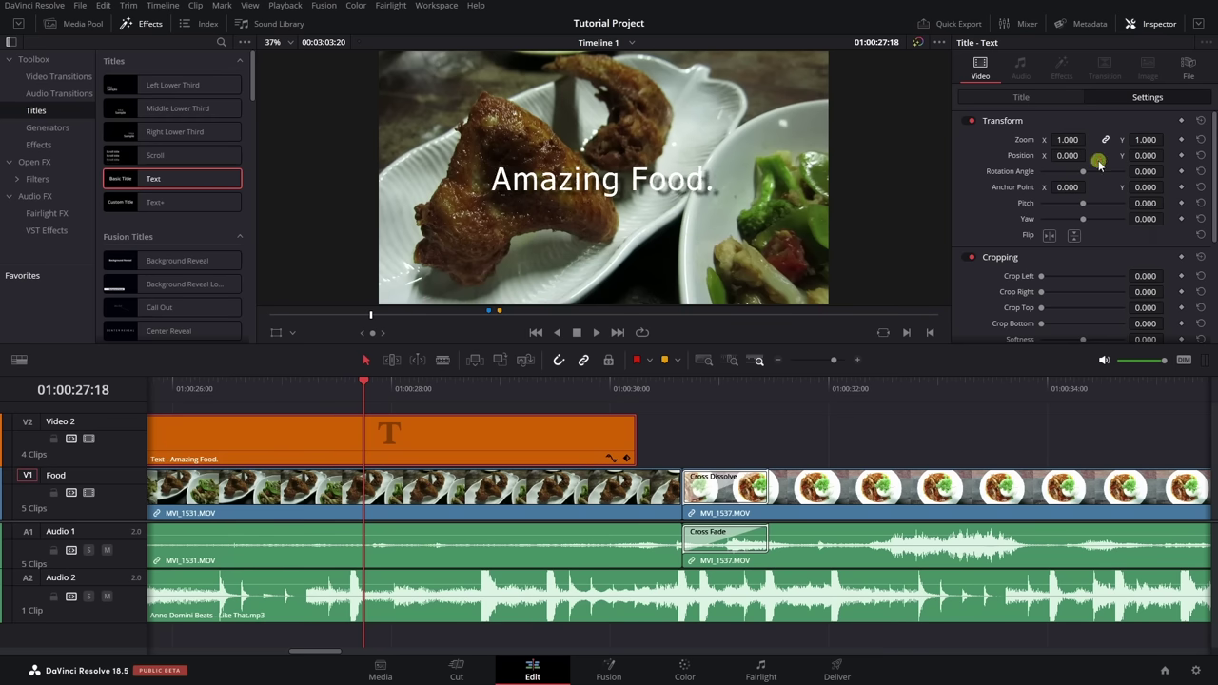
{"action": "key", "text": "ctrl+s"}
- Try flipping the title horizontally and then vertically, switching each flip off again
{"action": "left_click", "coordinate": [1047, 235]}
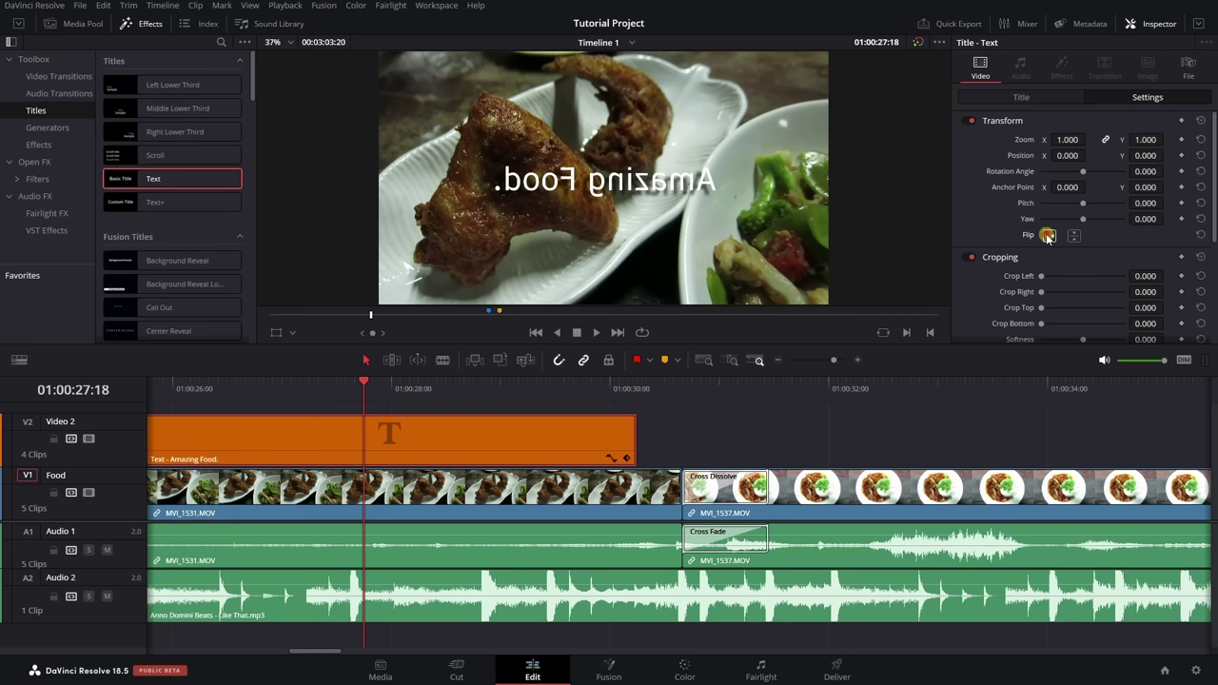
{"action": "left_click", "coordinate": [1048, 236]}
{"action": "left_click", "coordinate": [1073, 236]}
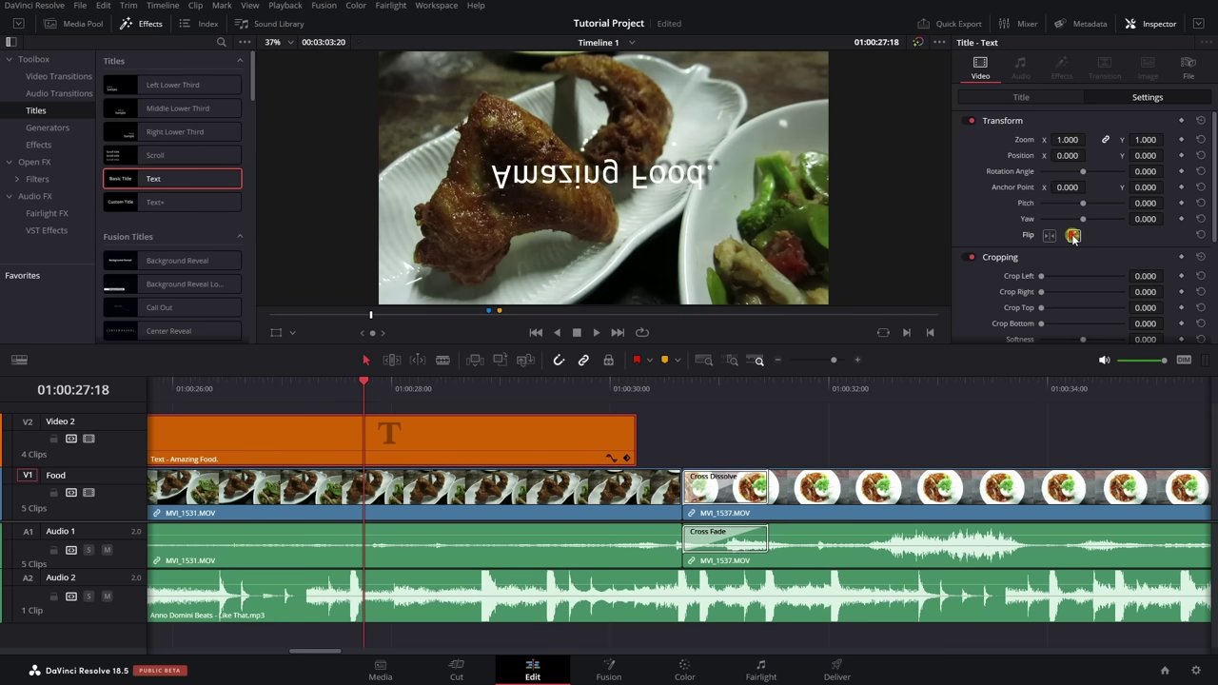
{"action": "left_click", "coordinate": [1074, 236]}
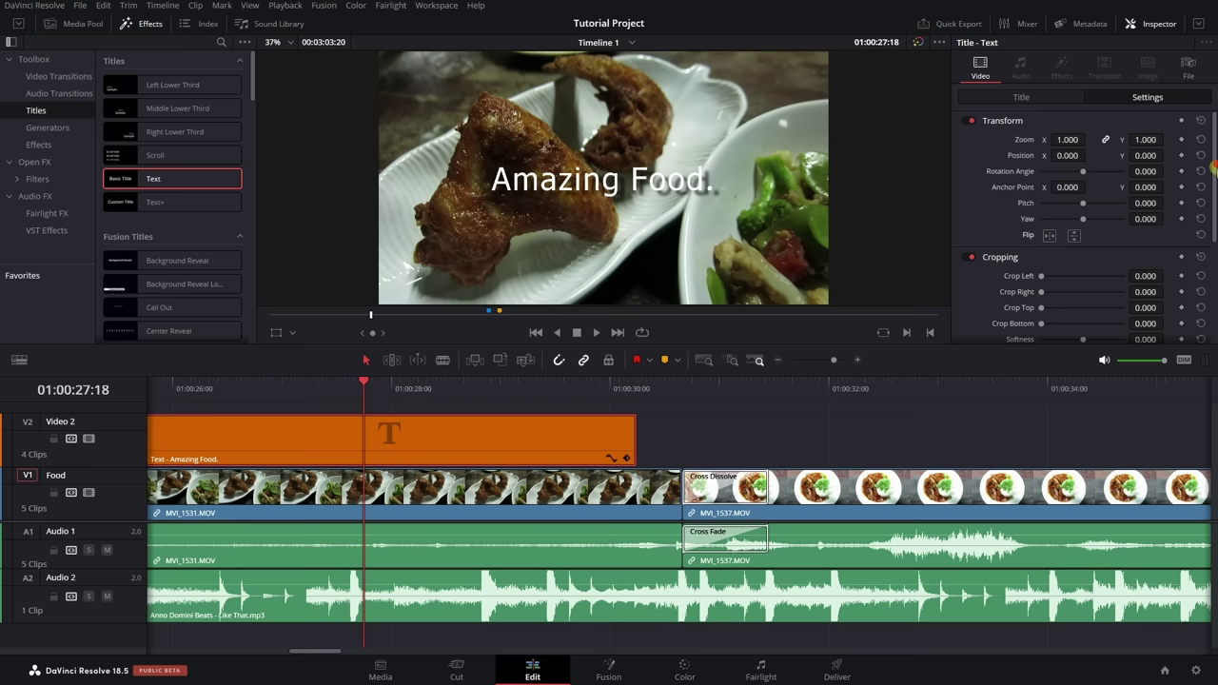
{"action": "scroll", "coordinate": [1213, 167], "scroll_direction": "down", "scroll_amount": 3}
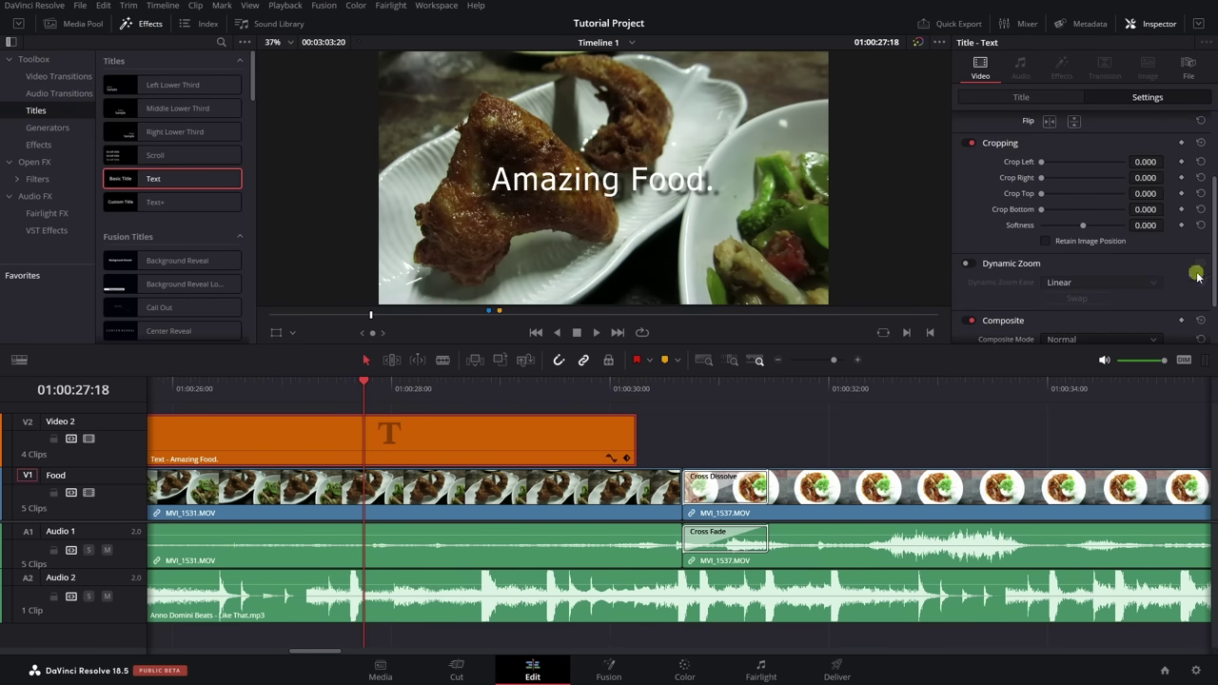
{"action": "scroll", "coordinate": [1214, 241], "scroll_direction": "down", "scroll_amount": 2}
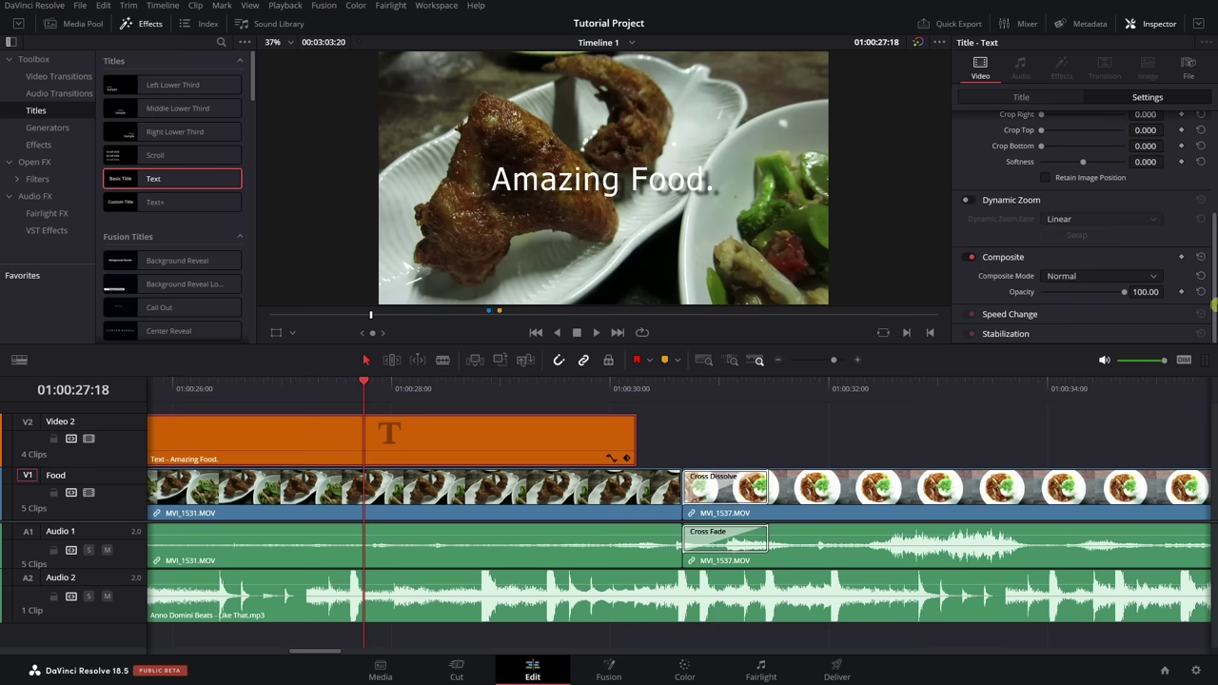
{"action": "left_click_drag", "start_coordinate": [1214, 305], "coordinate": [1214, 163]}
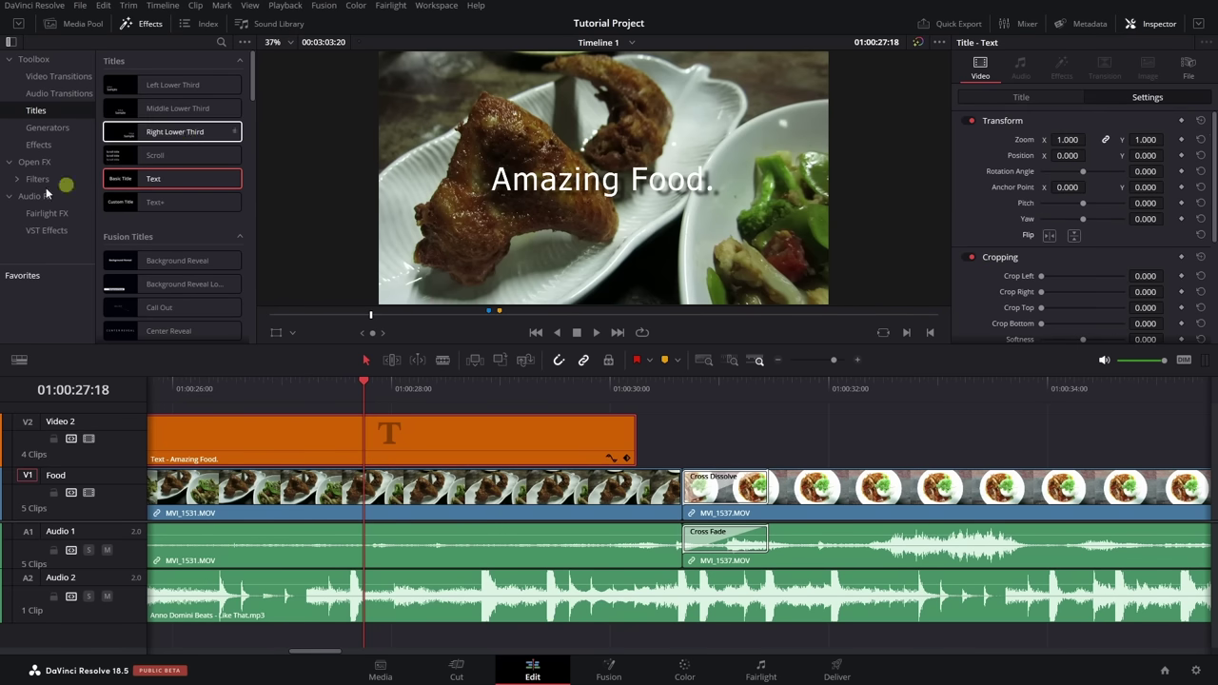
{"action": "mouse_move", "coordinate": [163, 180]}
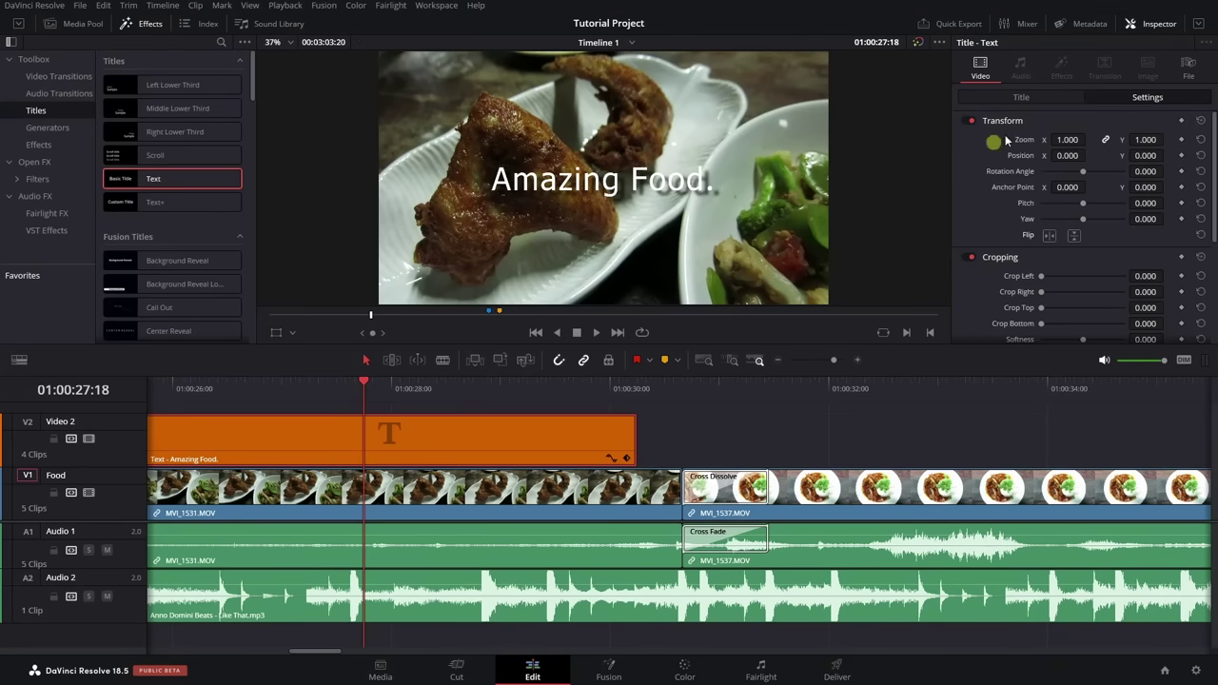
{"action": "left_click", "coordinate": [1016, 97]}
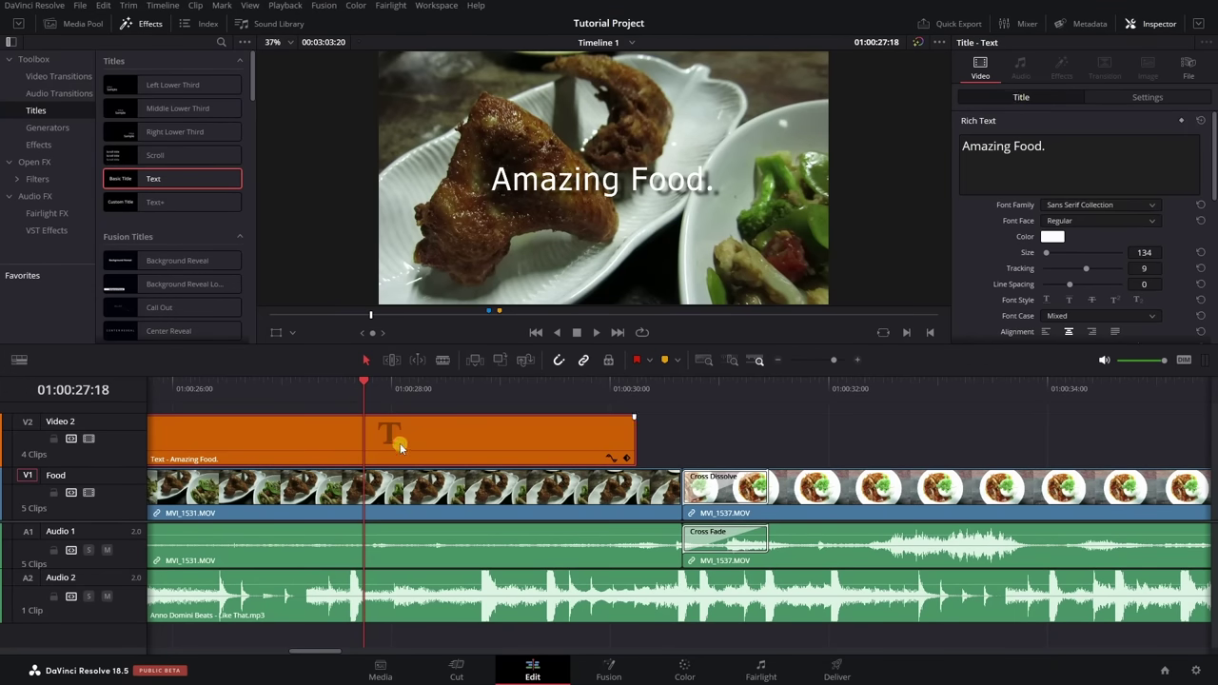
- Delete the basic text title and place a Text+ title on Video 2, aligned with the start of the MVI_1531.MOV clip
{"action": "key", "text": "Delete"}
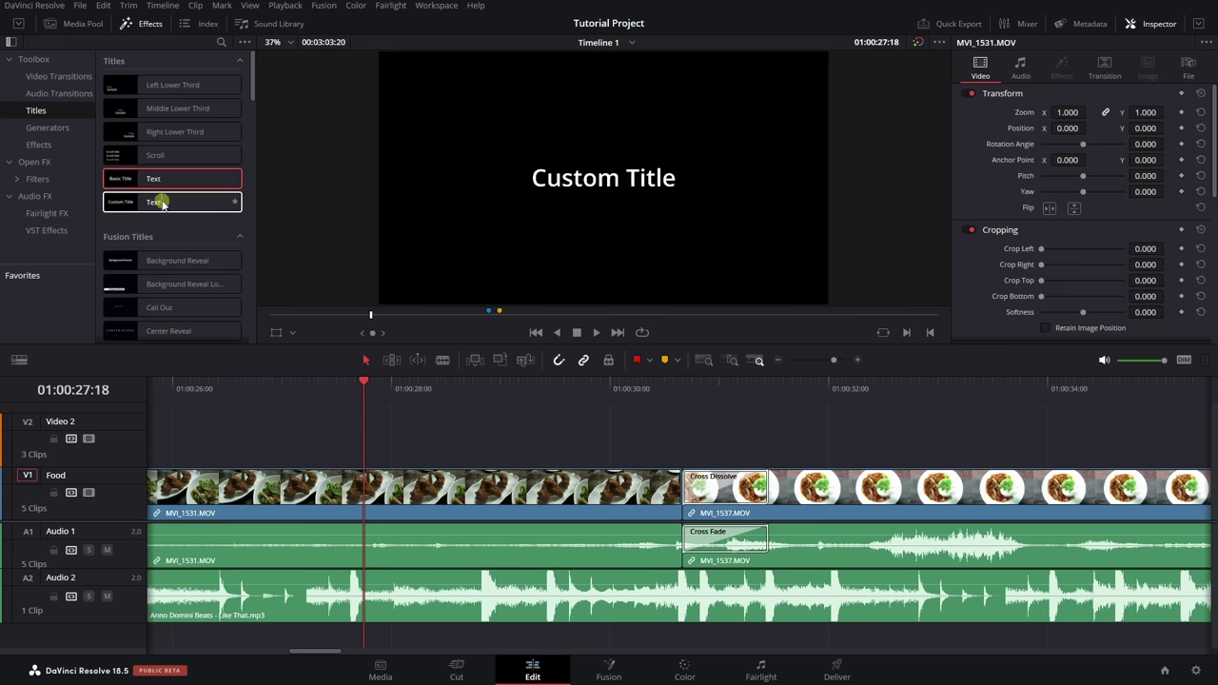
{"action": "left_click_drag", "start_coordinate": [163, 203], "coordinate": [129, 440]}
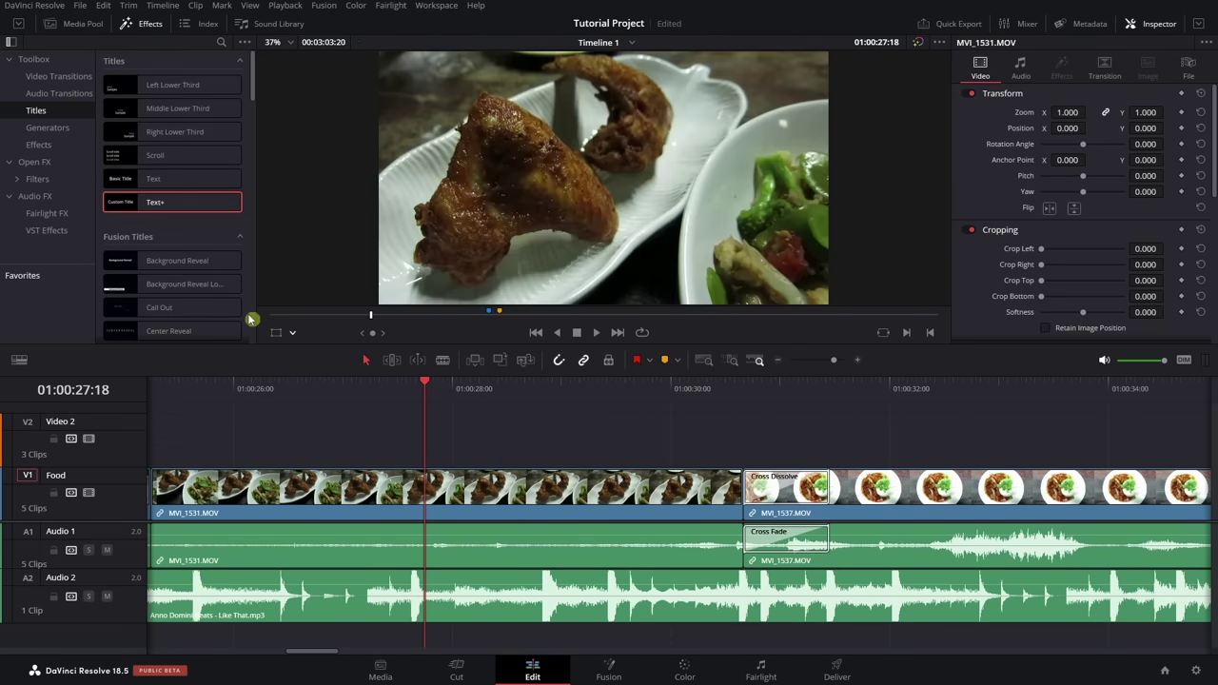
{"action": "left_click_drag", "start_coordinate": [163, 201], "coordinate": [320, 442]}
{"action": "left_click_drag", "start_coordinate": [644, 435], "coordinate": [473, 440]}
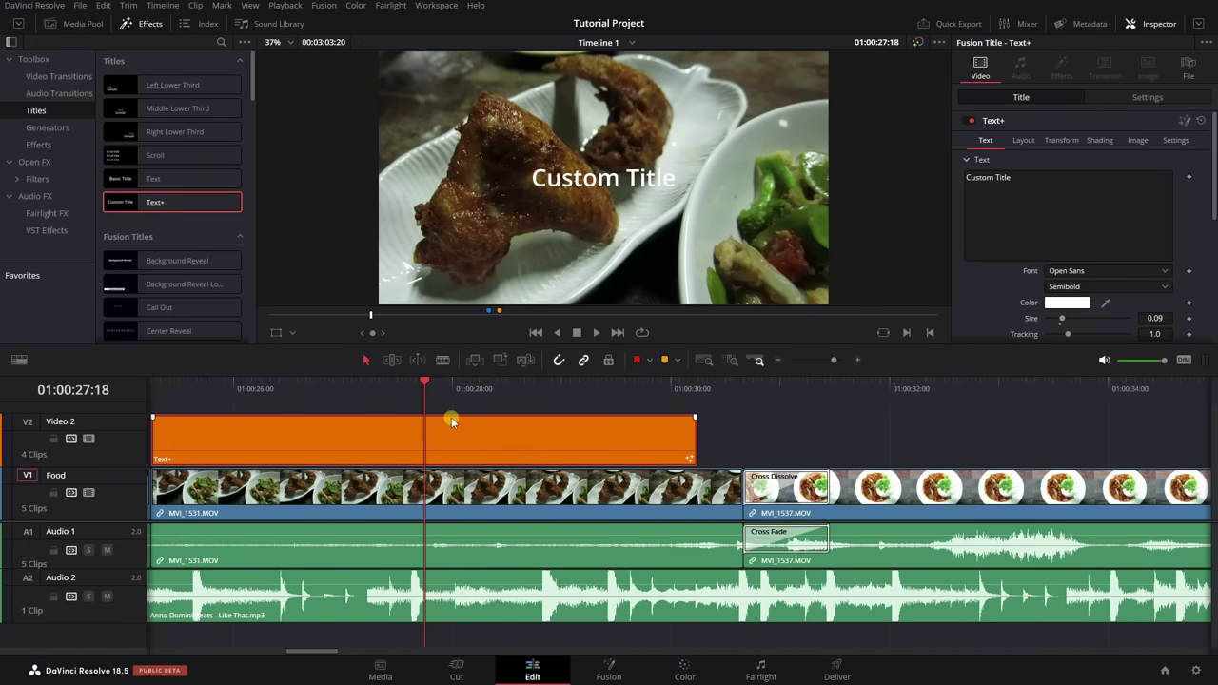
- Replace the Text+ title's wording with "Amazing Food."
{"action": "triple_click", "coordinate": [1050, 180]}
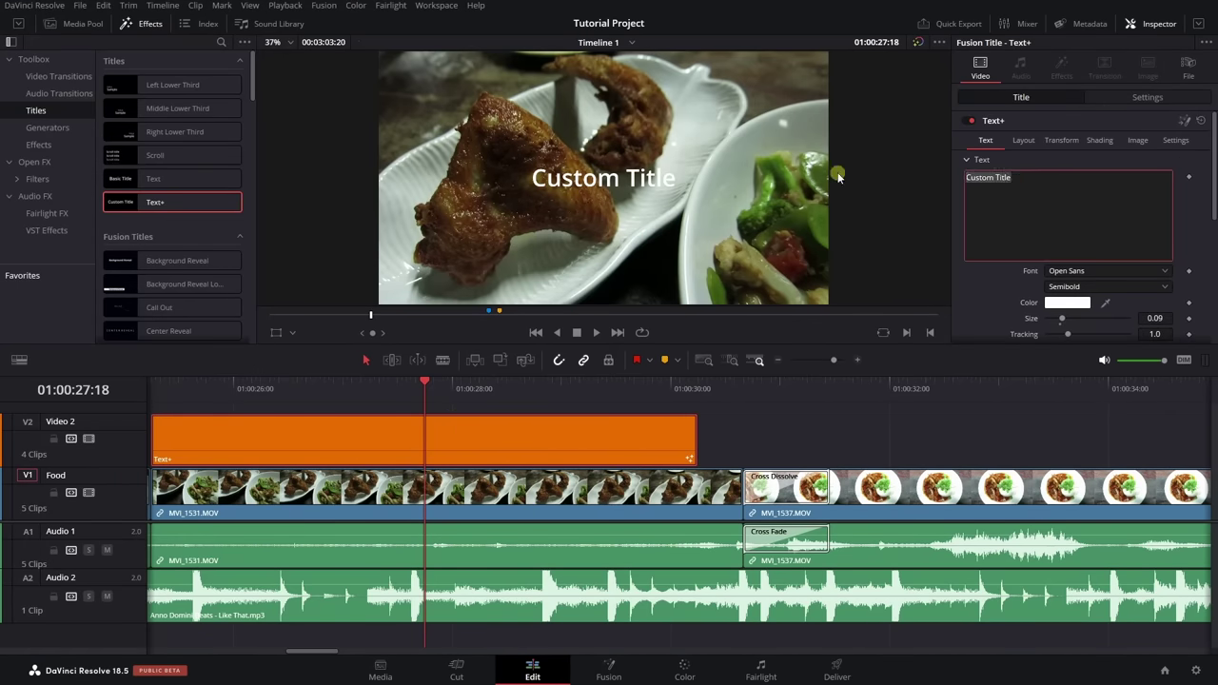
{"action": "type", "text": "Amazing"}
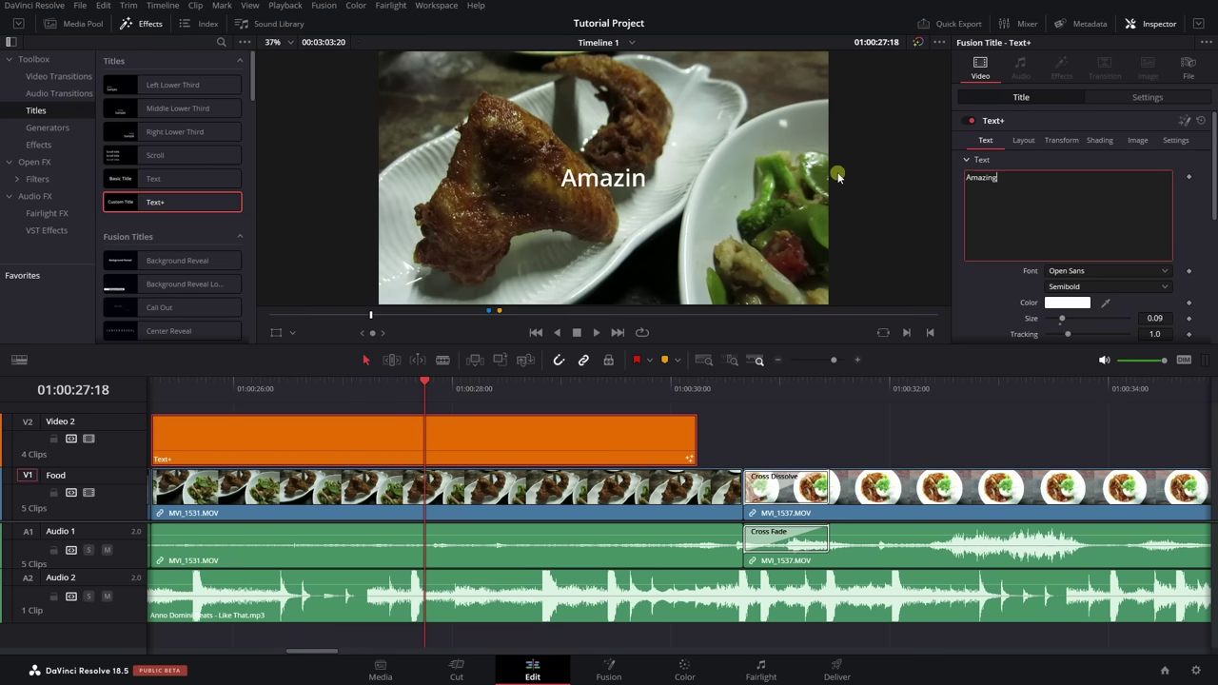
{"action": "type", "text": " Food."}
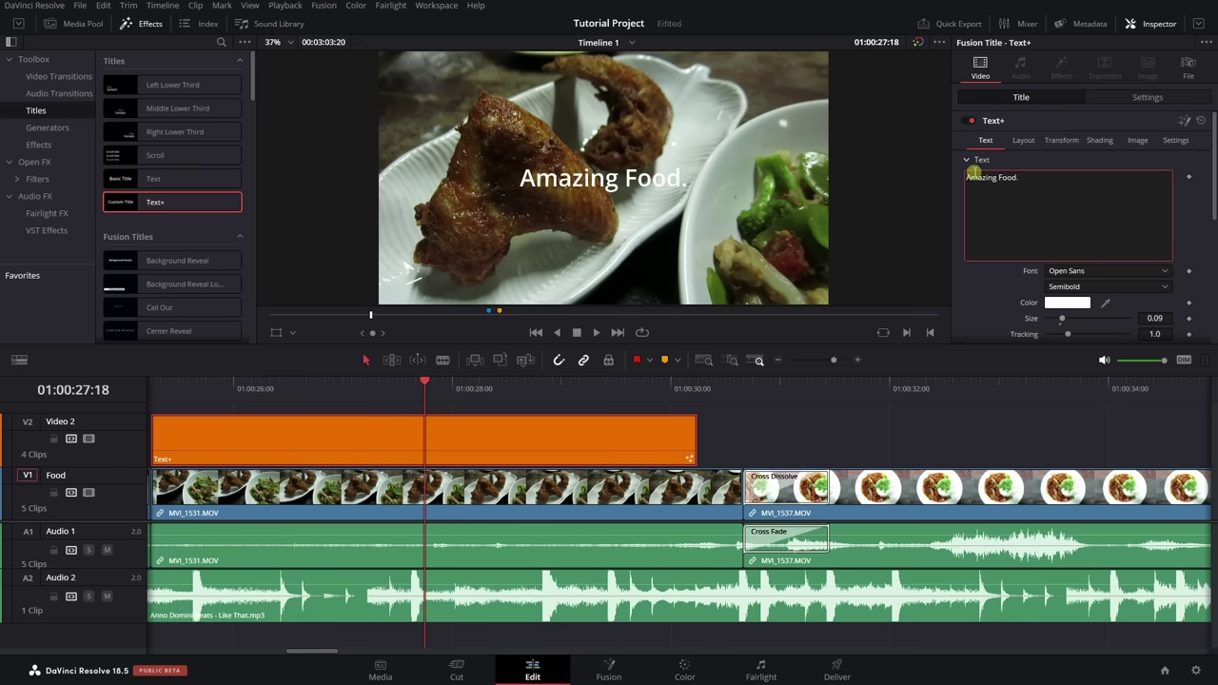
{"action": "left_click", "coordinate": [1077, 157]}
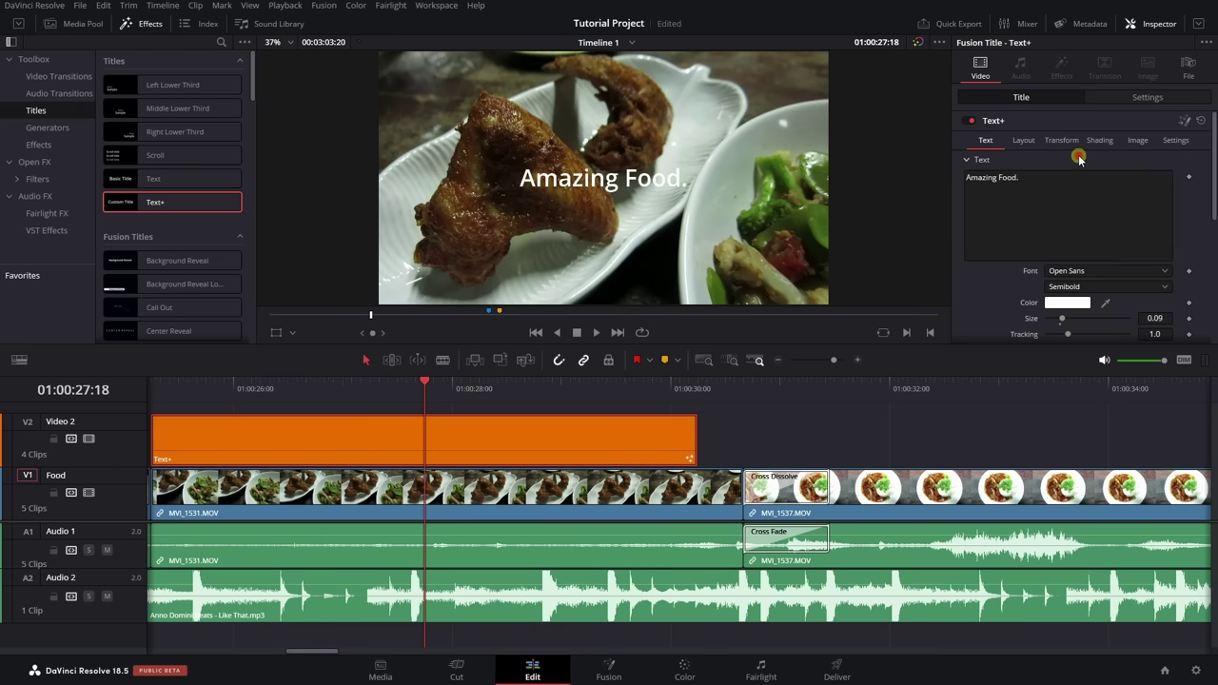
- Examine the Text+ title's clip settings and its layout, transform, shading, image and settings options, and return to the text options
{"action": "left_click", "coordinate": [1132, 99]}
{"action": "scroll", "coordinate": [1203, 157], "scroll_direction": "down", "scroll_amount": 2}
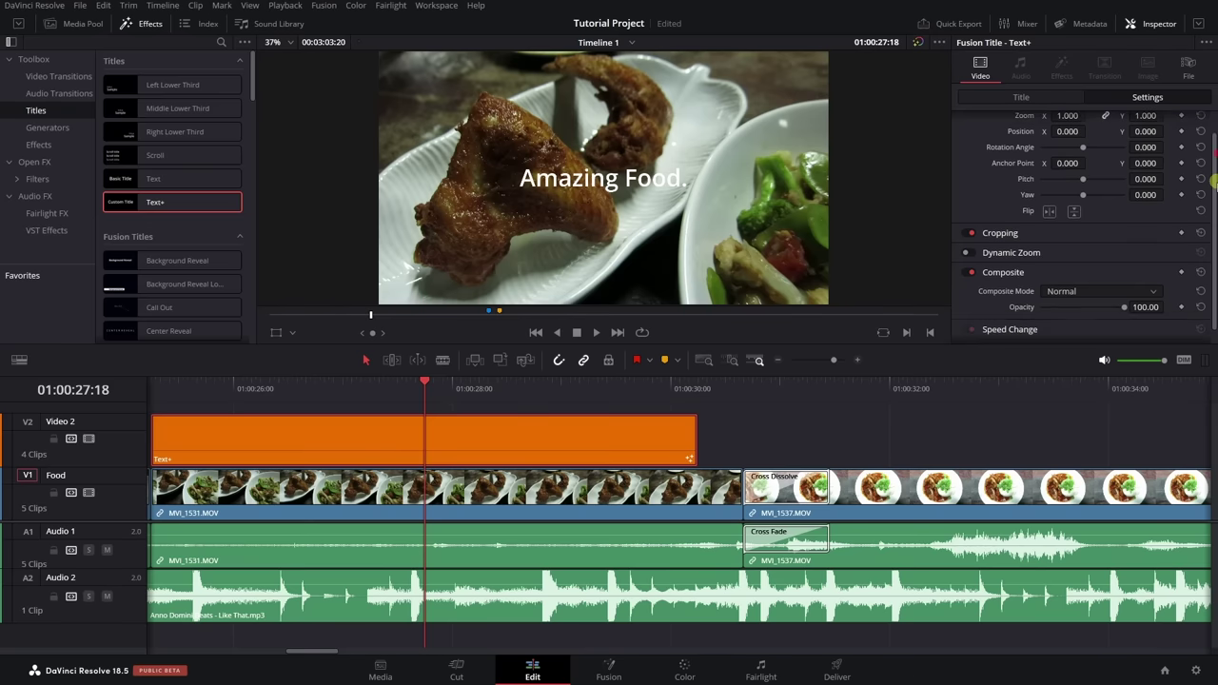
{"action": "scroll", "coordinate": [1204, 157], "scroll_direction": "up", "scroll_amount": 2}
{"action": "left_click", "coordinate": [1048, 96]}
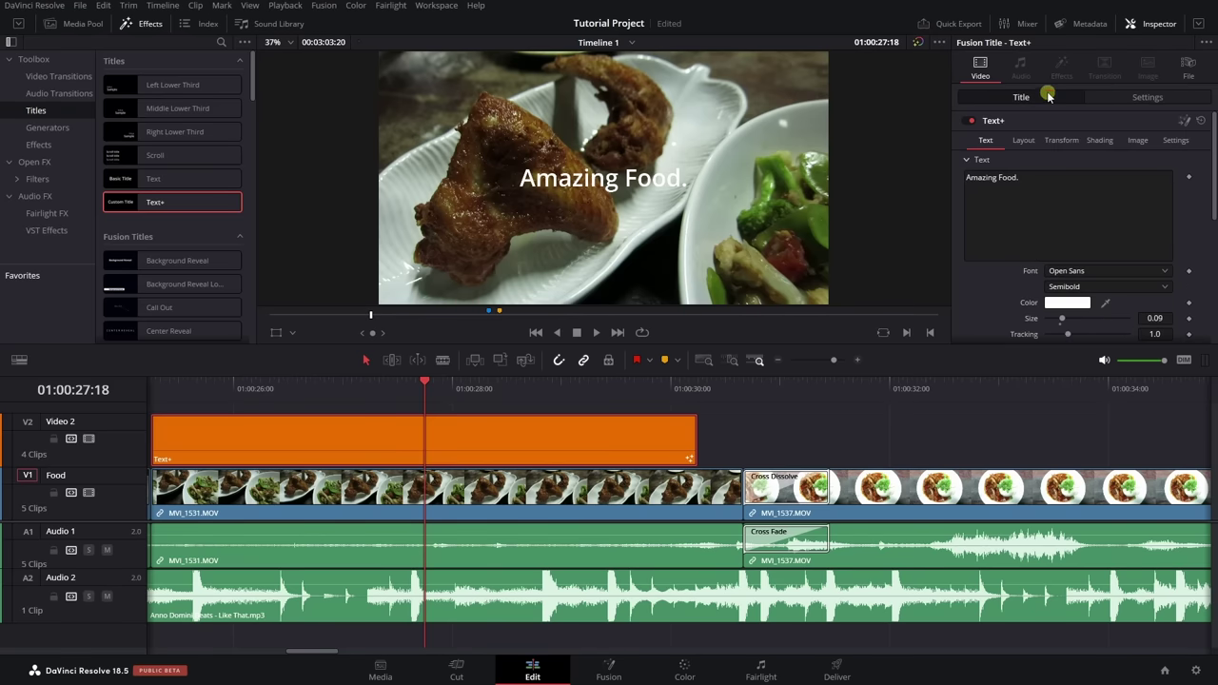
{"action": "left_click", "coordinate": [1025, 142]}
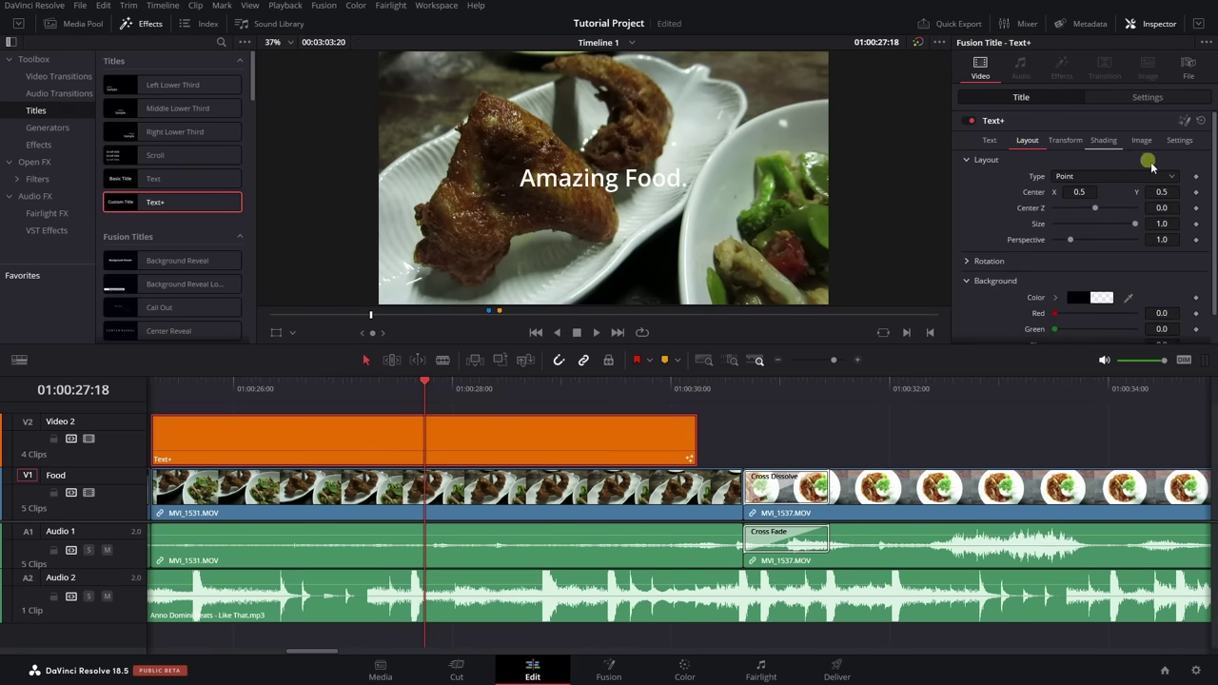
{"action": "left_click_drag", "start_coordinate": [1213, 200], "coordinate": [1214, 281]}
{"action": "scroll", "coordinate": [1214, 229], "scroll_direction": "up", "scroll_amount": 2}
{"action": "left_click", "coordinate": [1073, 145]}
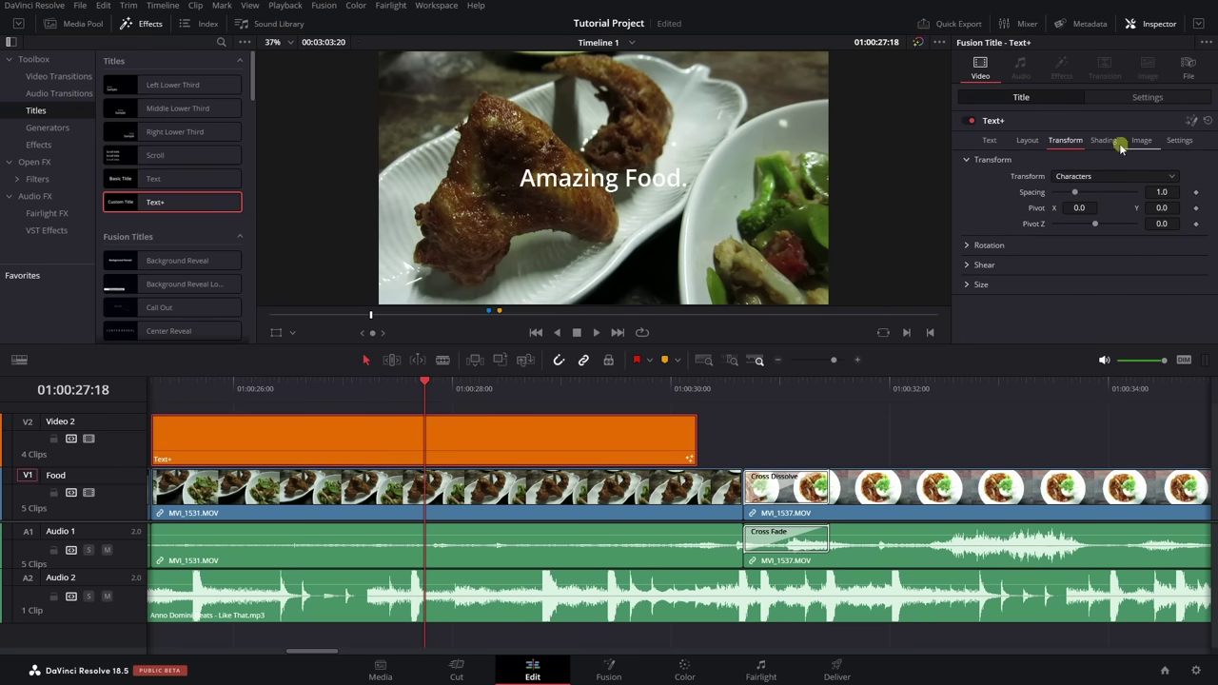
{"action": "left_click", "coordinate": [1104, 142]}
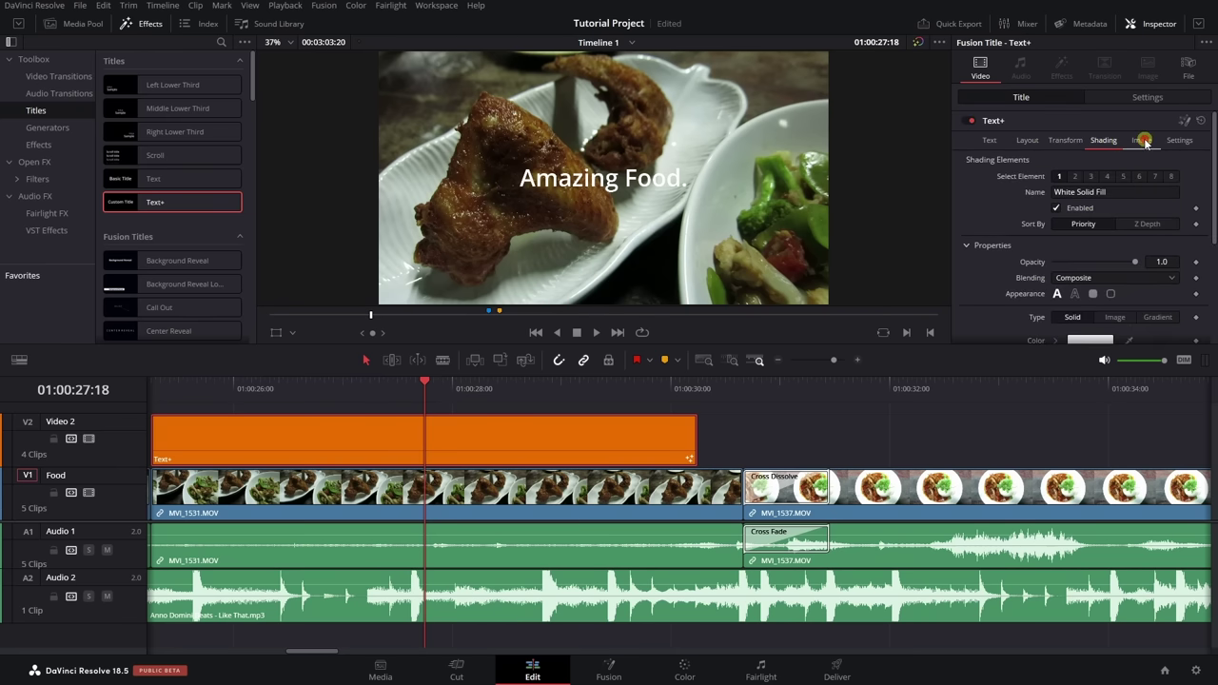
{"action": "left_click", "coordinate": [1142, 141]}
{"action": "left_click", "coordinate": [1179, 141]}
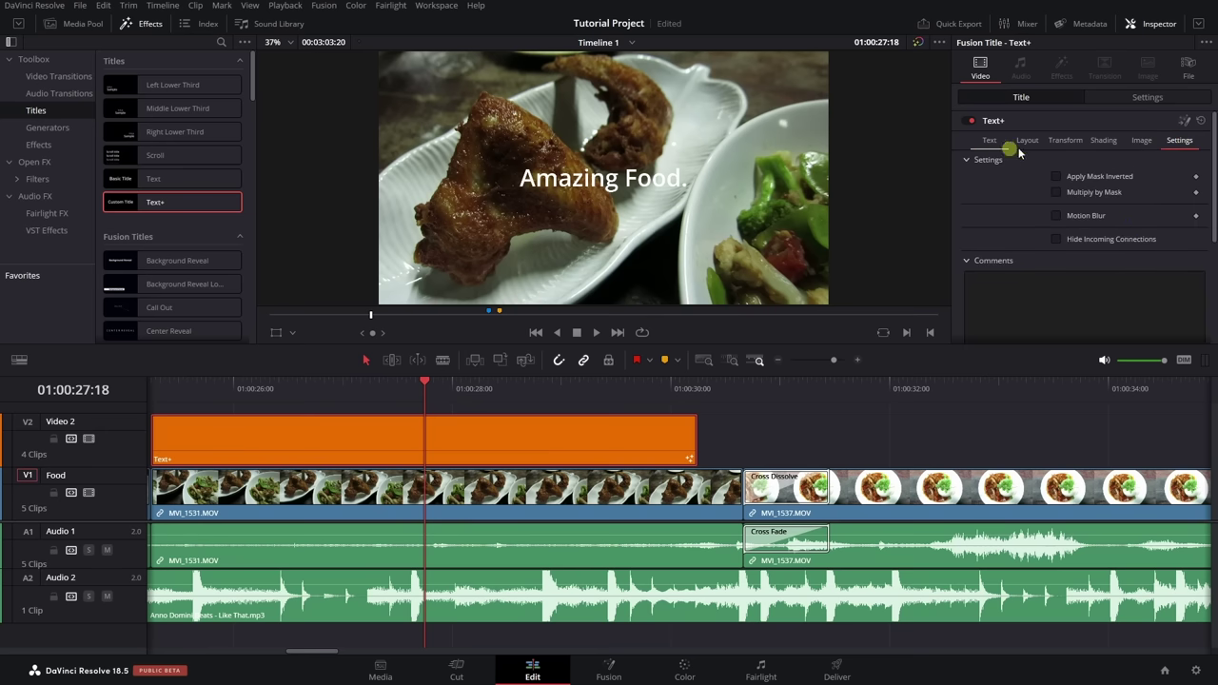
{"action": "left_click", "coordinate": [990, 142]}
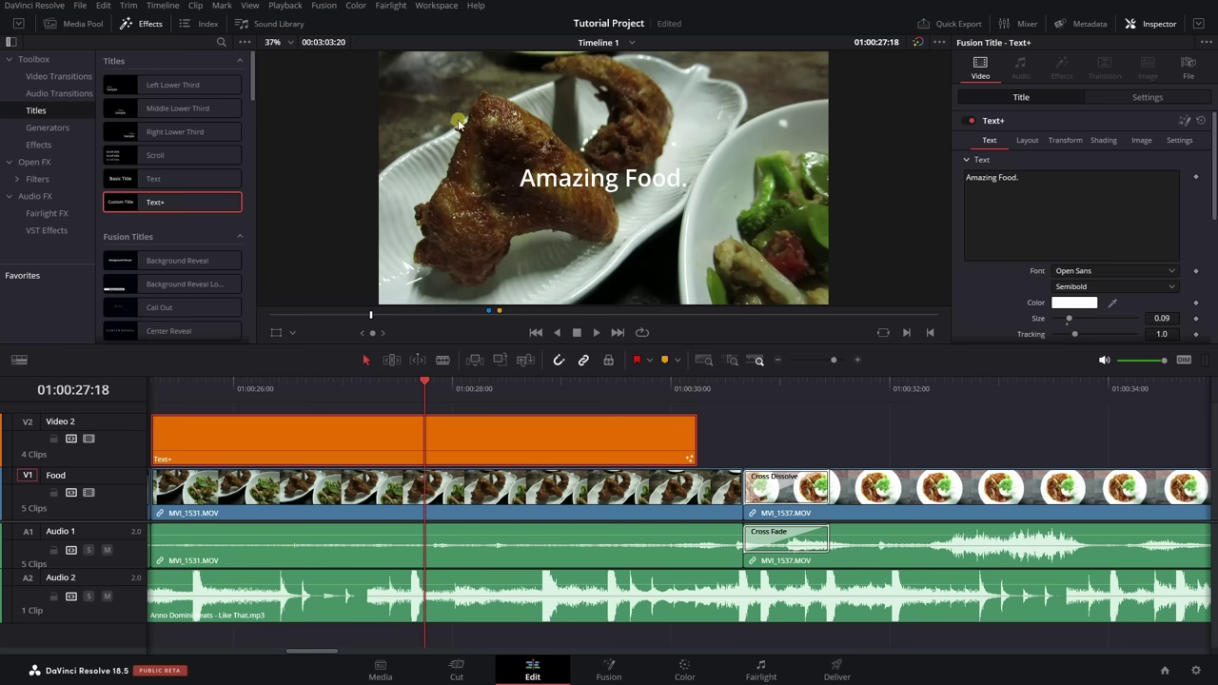
- Turn on the Transform overlay in the viewer, and scale the Text+ title down slightly and rotate it slightly with the on-screen handles
{"action": "left_click", "coordinate": [275, 333]}
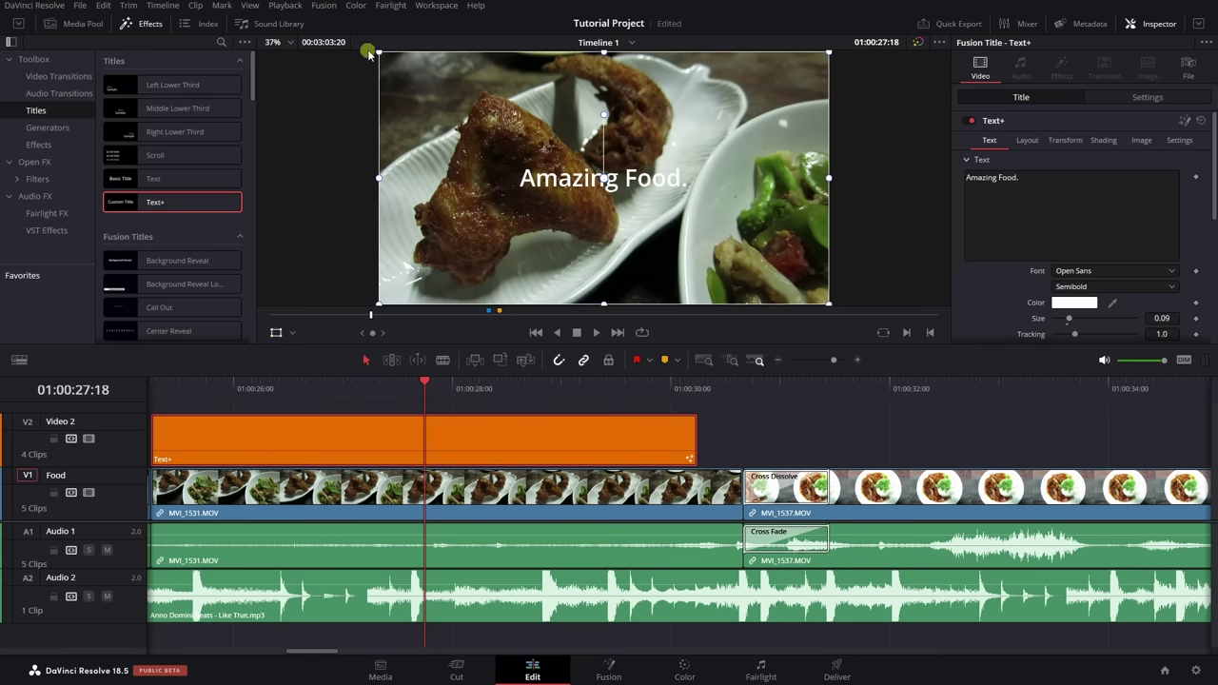
{"action": "left_click_drag", "start_coordinate": [378, 53], "coordinate": [344, 57]}
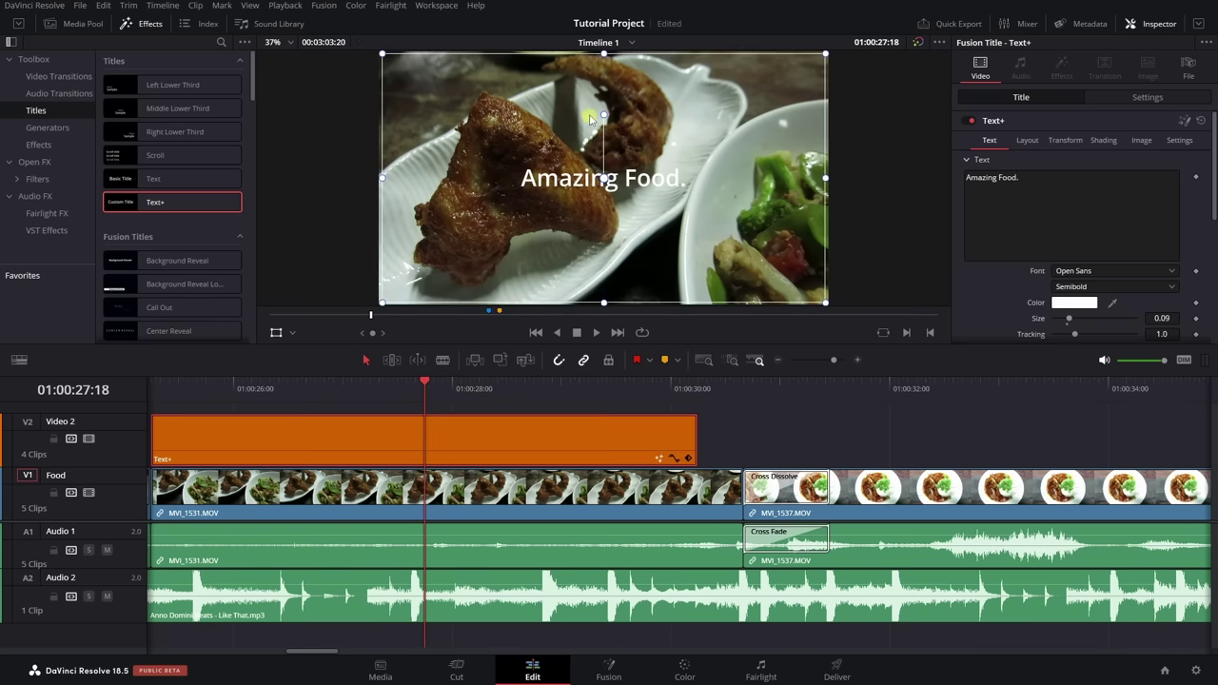
{"action": "mouse_move", "coordinate": [601, 114]}
{"action": "left_mouse_down"}
{"action": "mouse_move", "coordinate": [650, 130]}
{"action": "mouse_move", "coordinate": [666, 164]}
{"action": "mouse_move", "coordinate": [603, 98]}
{"action": "left_mouse_up"}
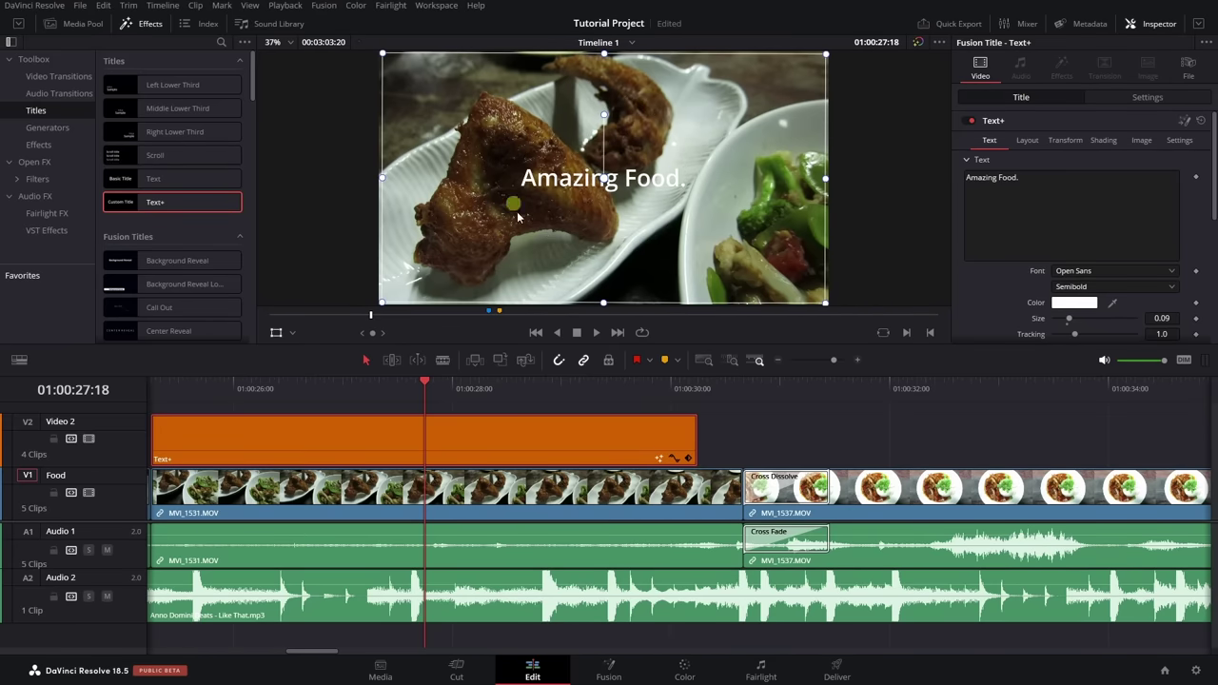
- Toggle the Text+ title's Transform overlay off and on, and switch the viewer overlay to Crop and on to Dynamic Zoom
{"action": "left_click", "coordinate": [275, 334]}
{"action": "left_click", "coordinate": [275, 333]}
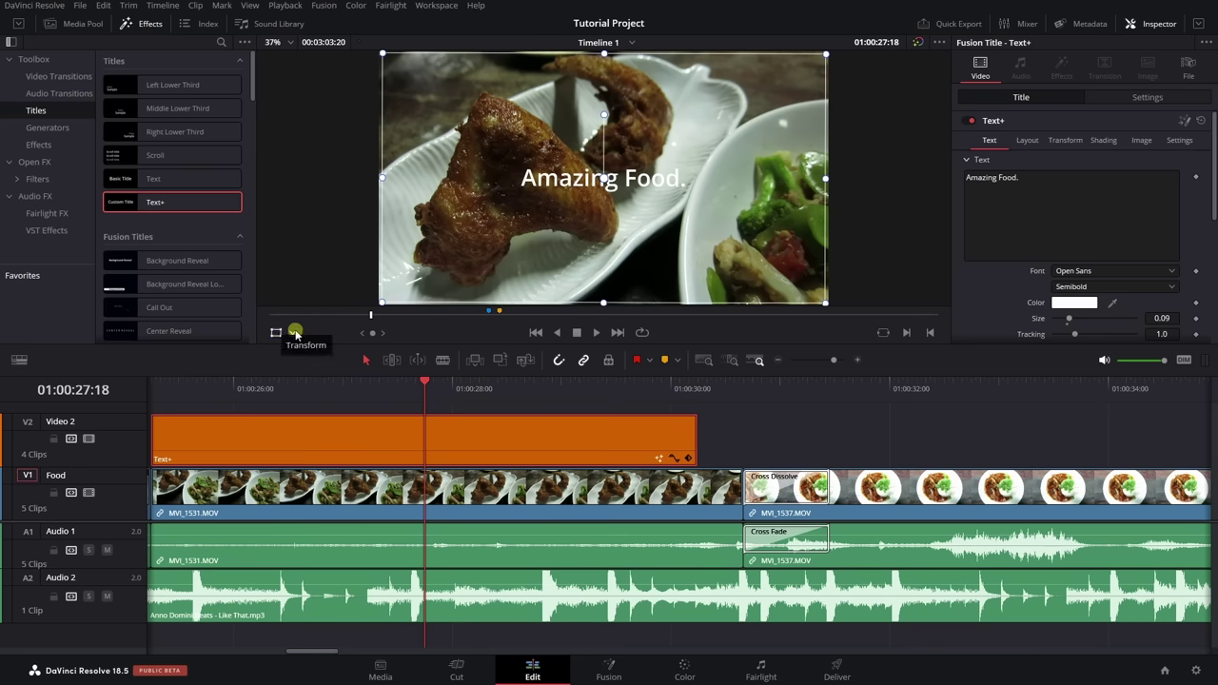
{"action": "left_click", "coordinate": [295, 333]}
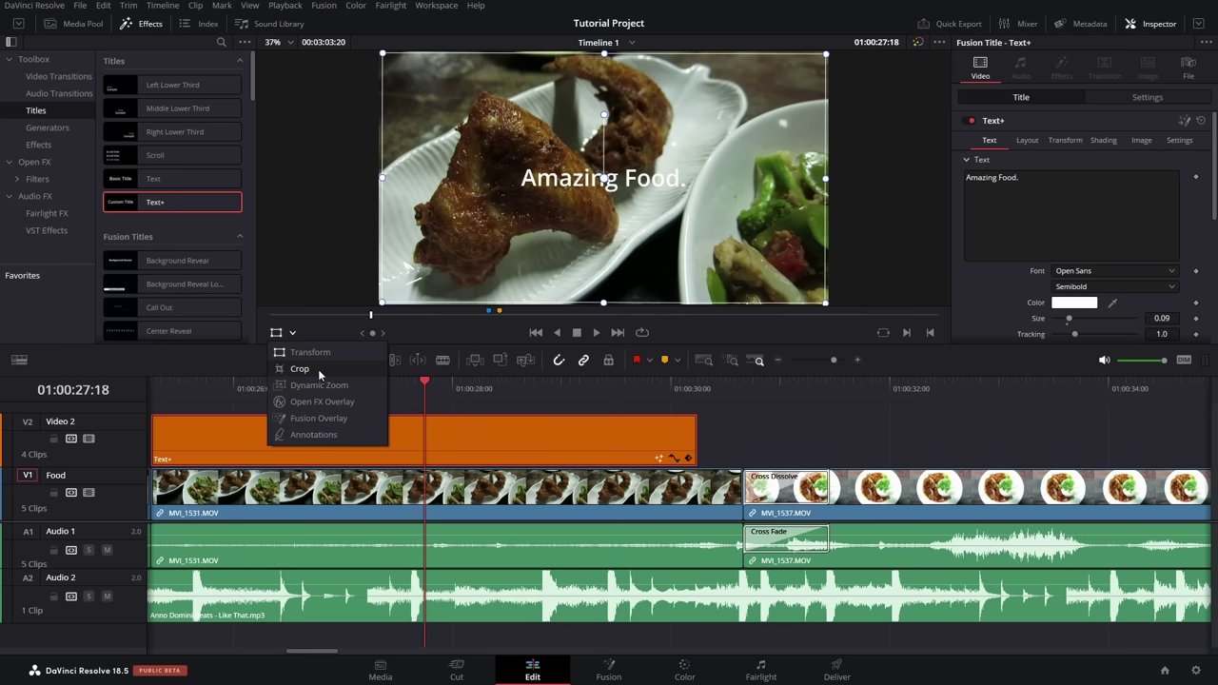
{"action": "left_click", "coordinate": [319, 371]}
{"action": "left_click", "coordinate": [293, 332]}
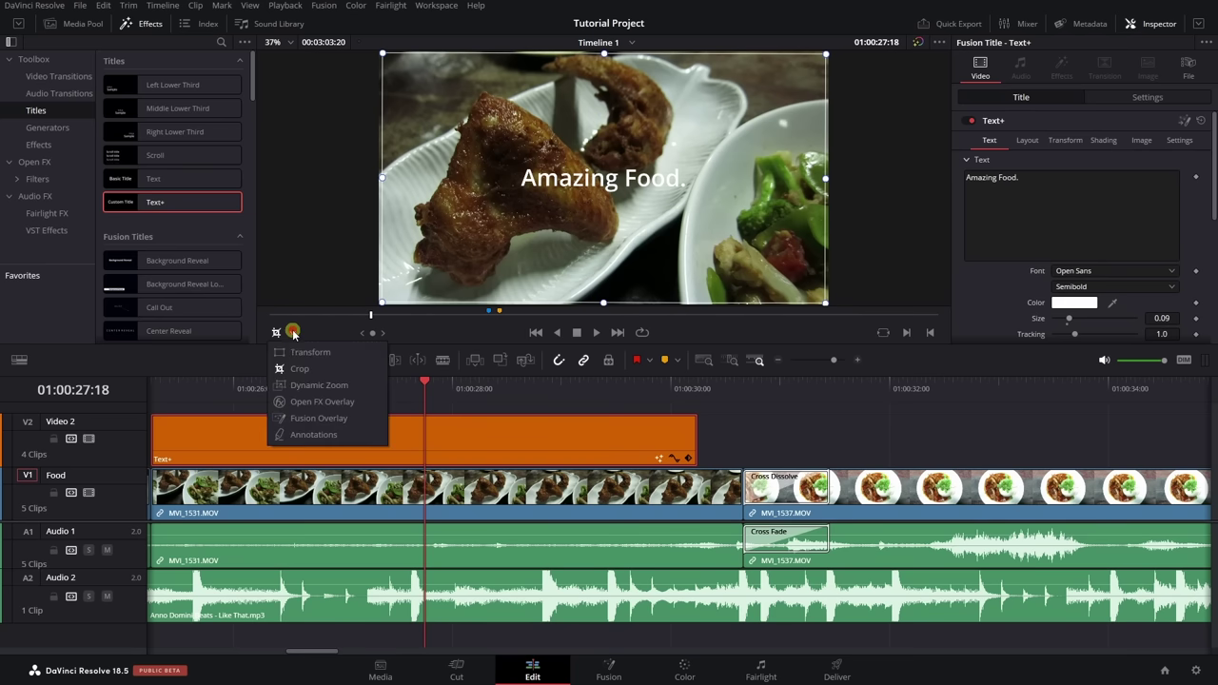
{"action": "left_click", "coordinate": [310, 385]}
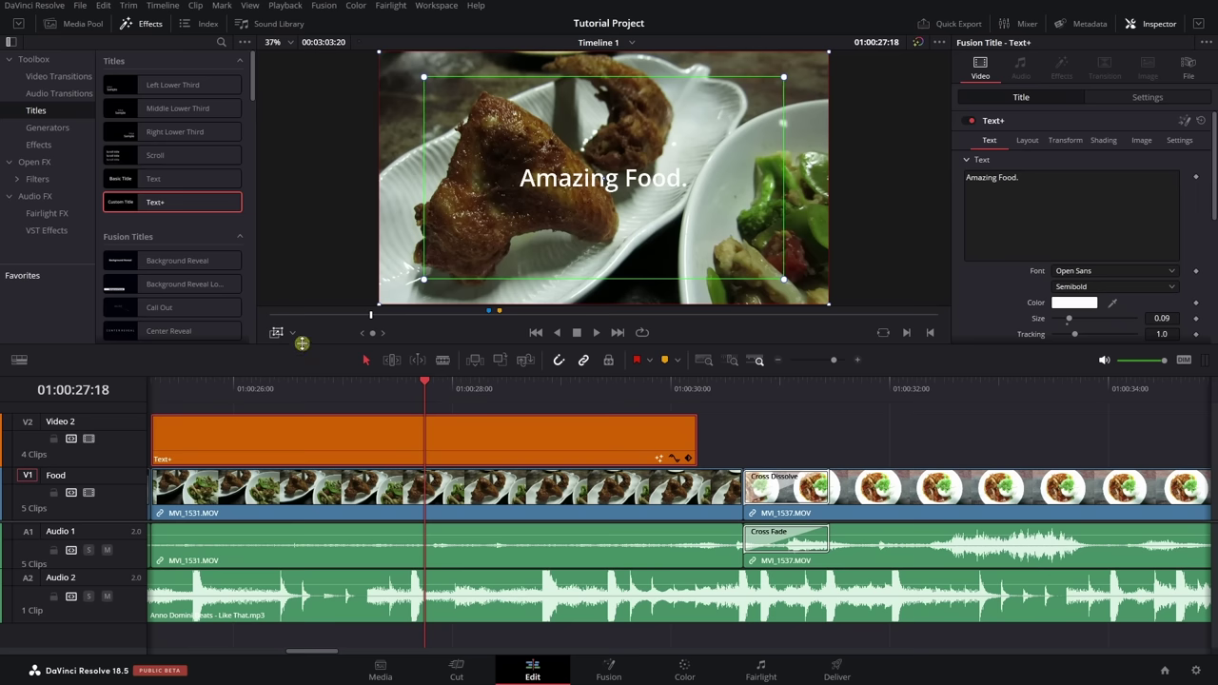
- Shrink the green Dynamic Zoom frame around the Text+ title from its first frame, and preview the zoom from there
{"action": "left_click", "coordinate": [167, 389]}
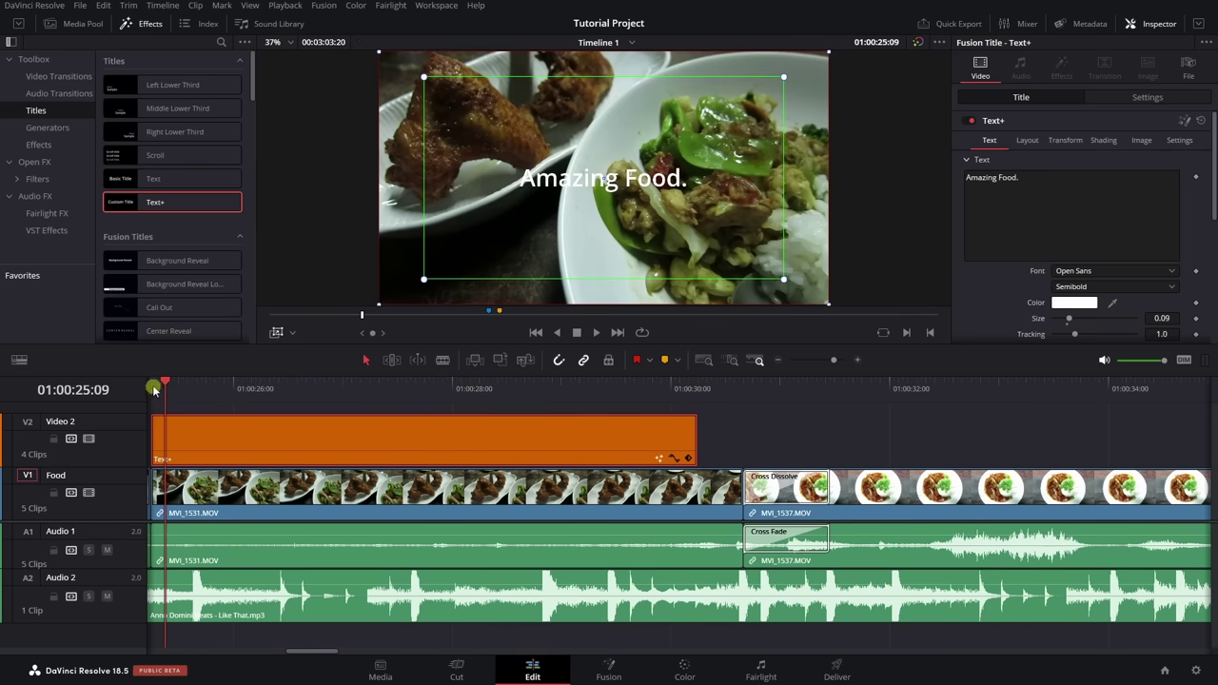
{"action": "left_click", "coordinate": [155, 386]}
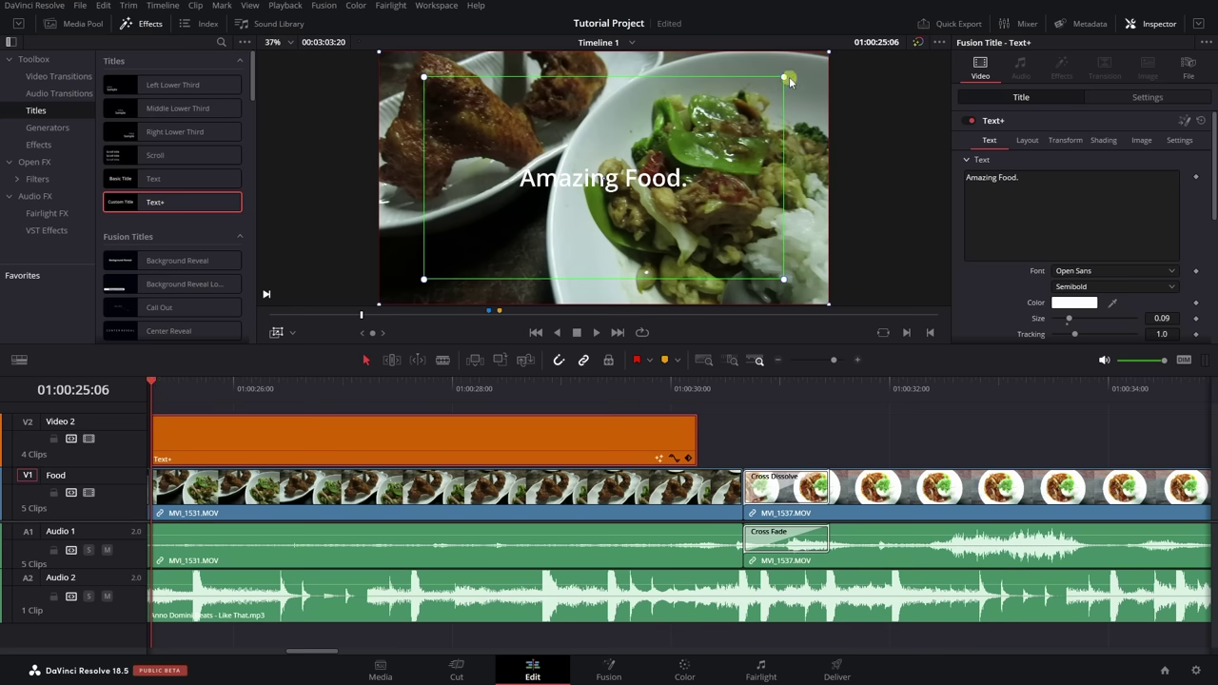
{"action": "left_click_drag", "start_coordinate": [783, 78], "coordinate": [722, 111]}
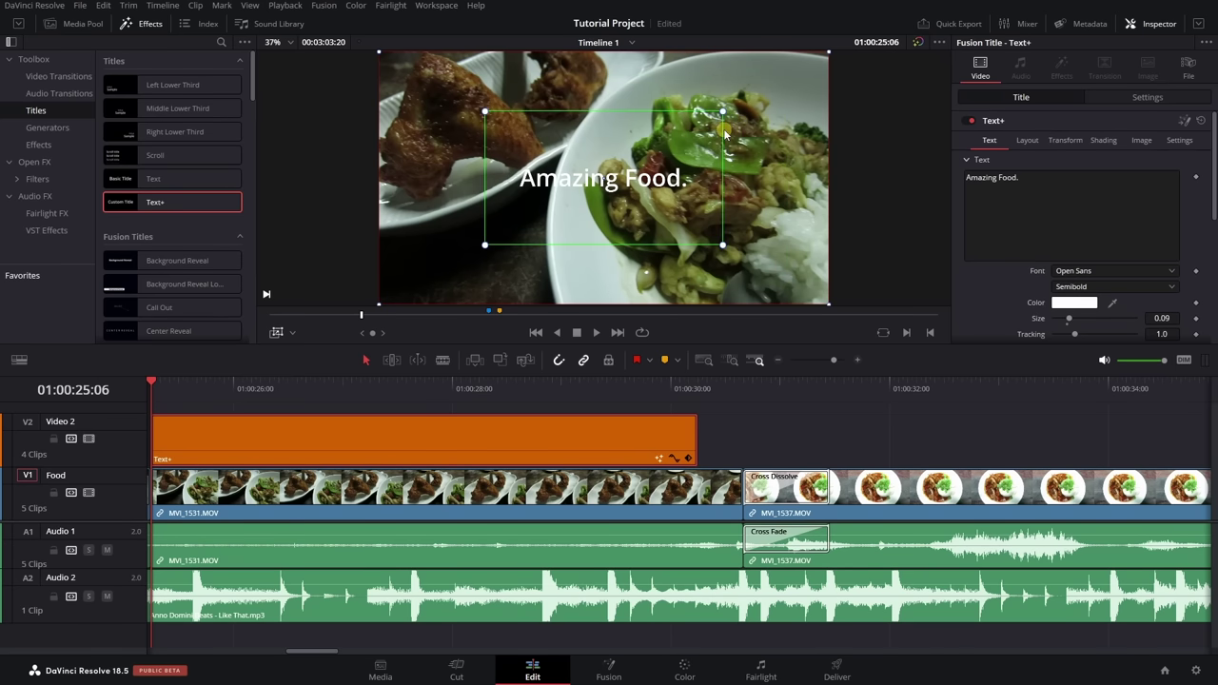
{"action": "key", "text": "space"}
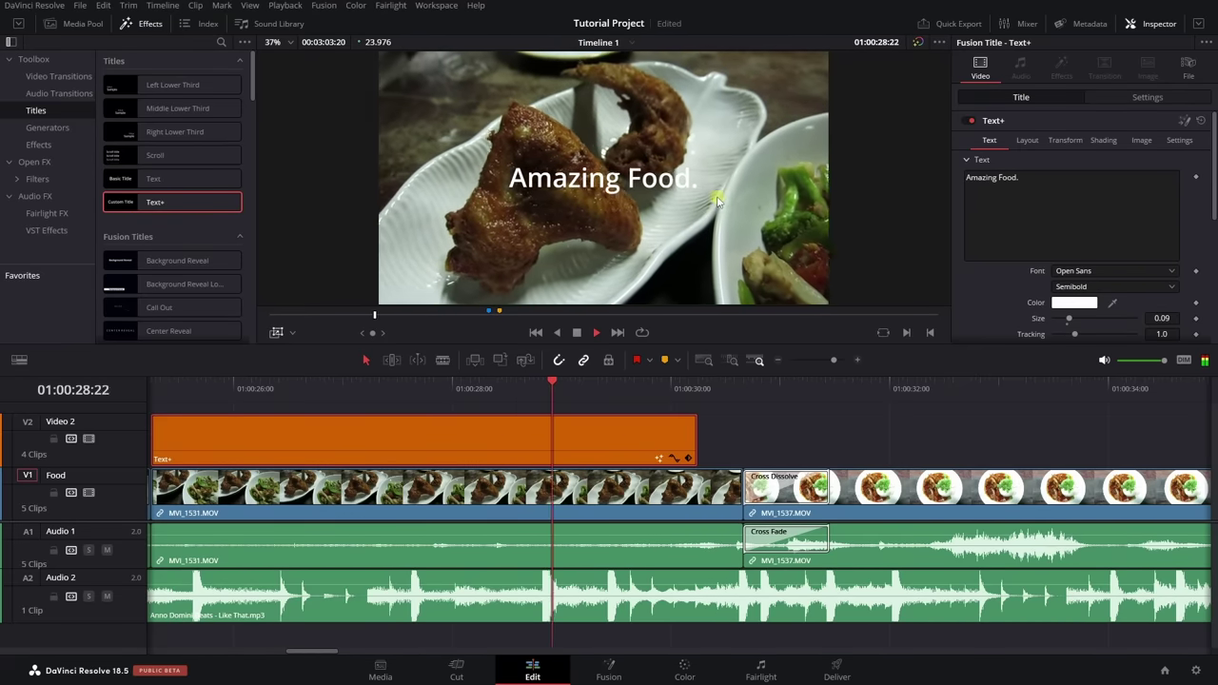
{"action": "key", "text": "space"}
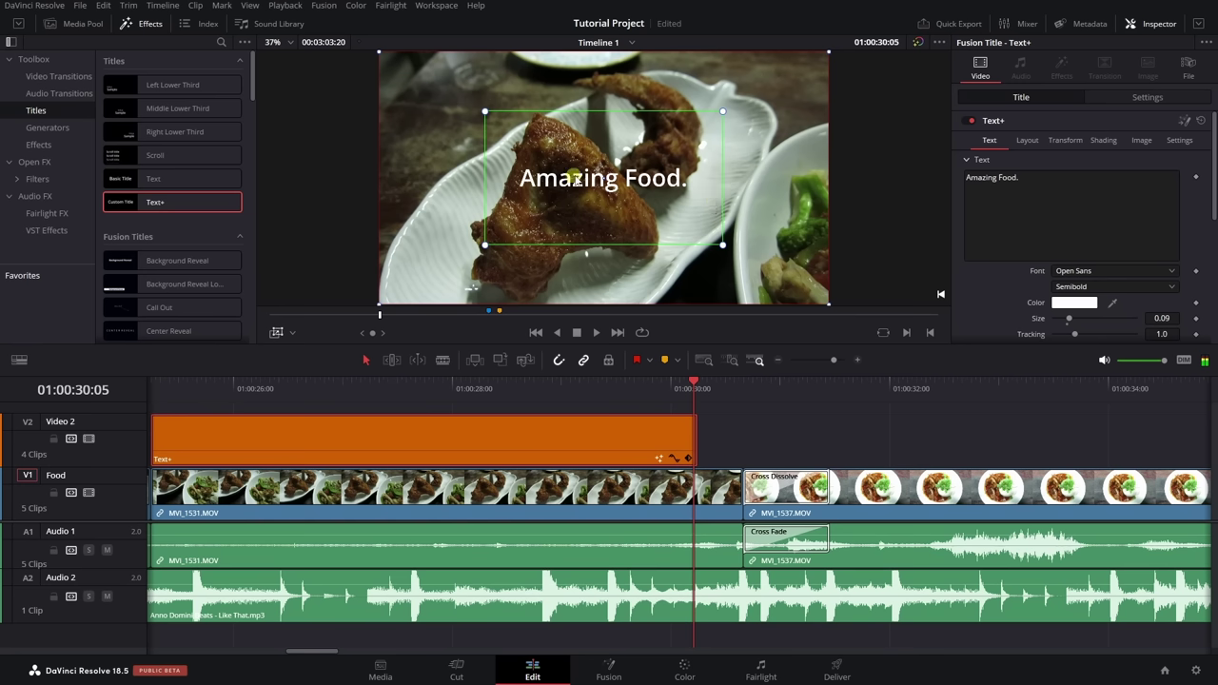
- Save the project, and switch the viewer overlay to Annotations and back to Transform
{"action": "key", "text": "ctrl+s"}
{"action": "left_click", "coordinate": [292, 333]}
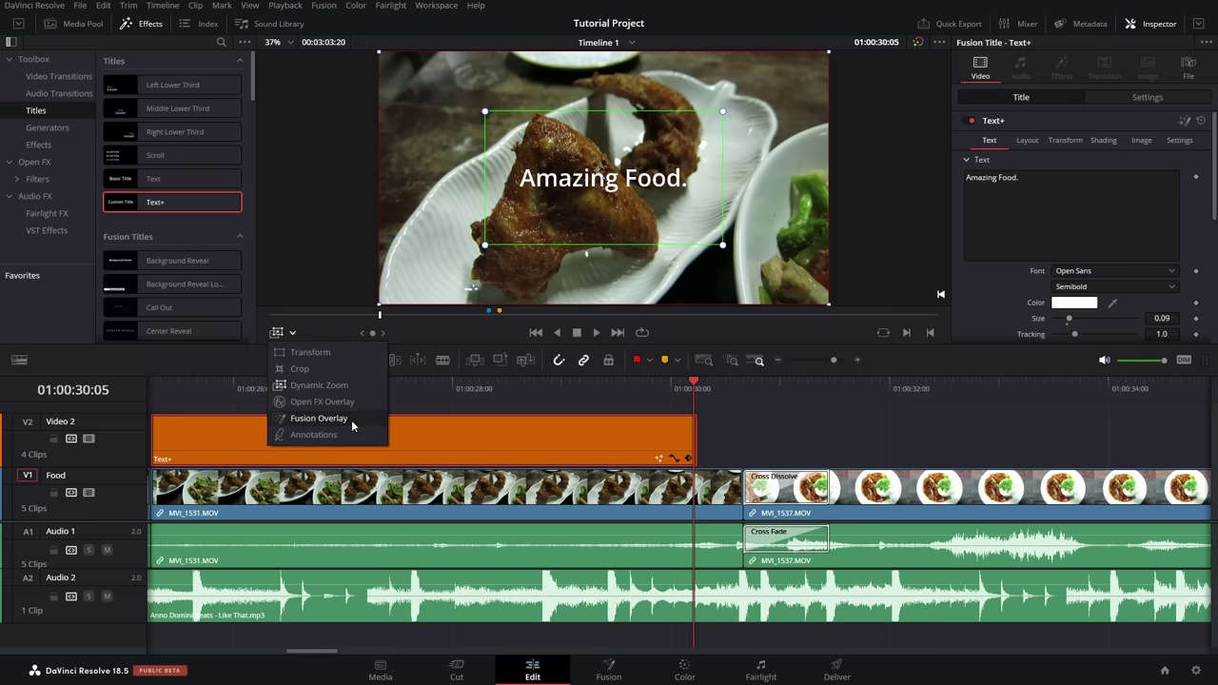
{"action": "left_click", "coordinate": [324, 435]}
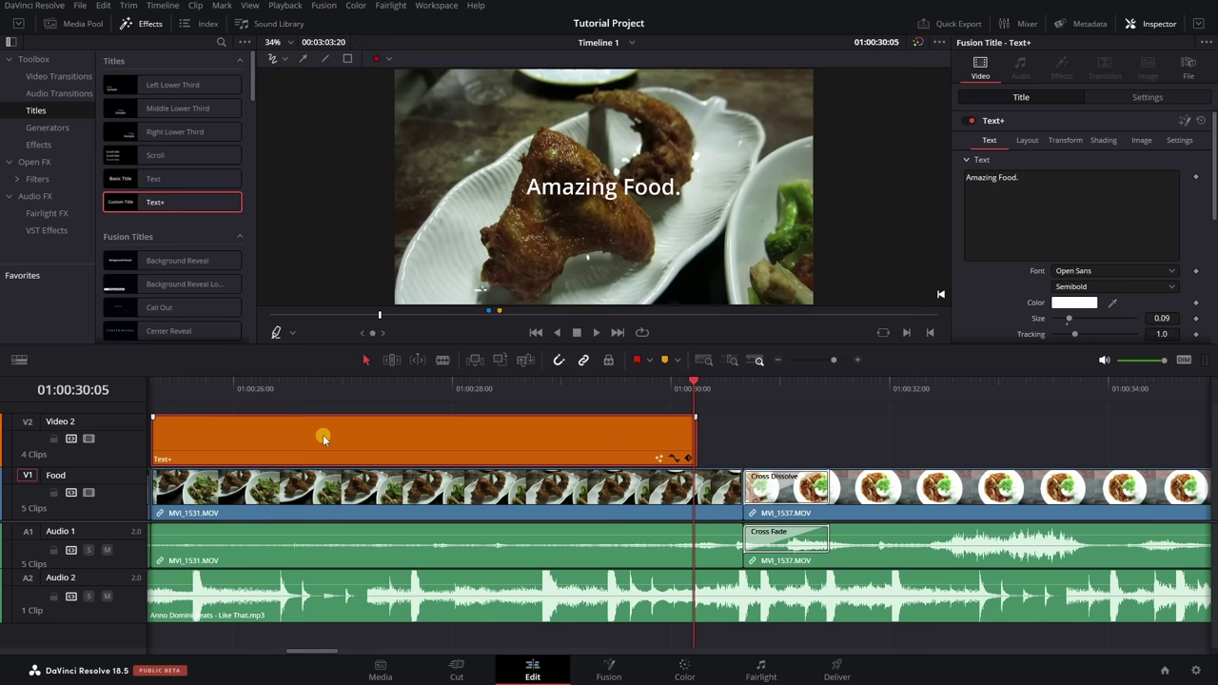
{"action": "left_click", "coordinate": [295, 333]}
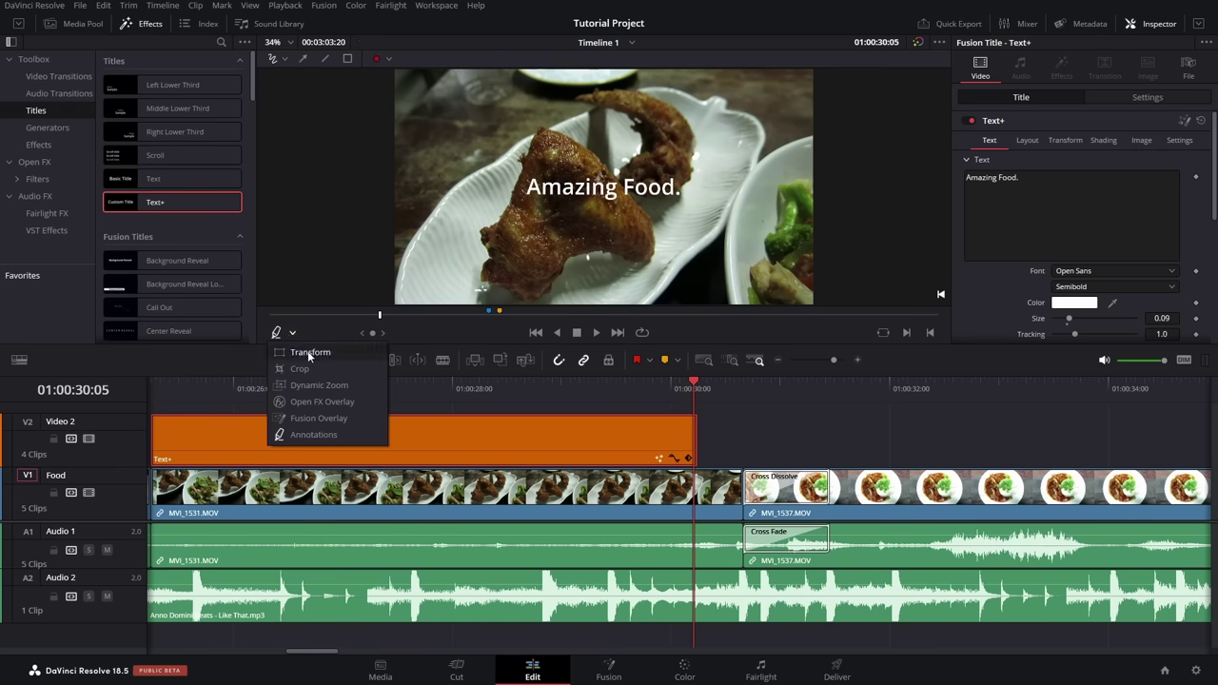
{"action": "left_click", "coordinate": [307, 352]}
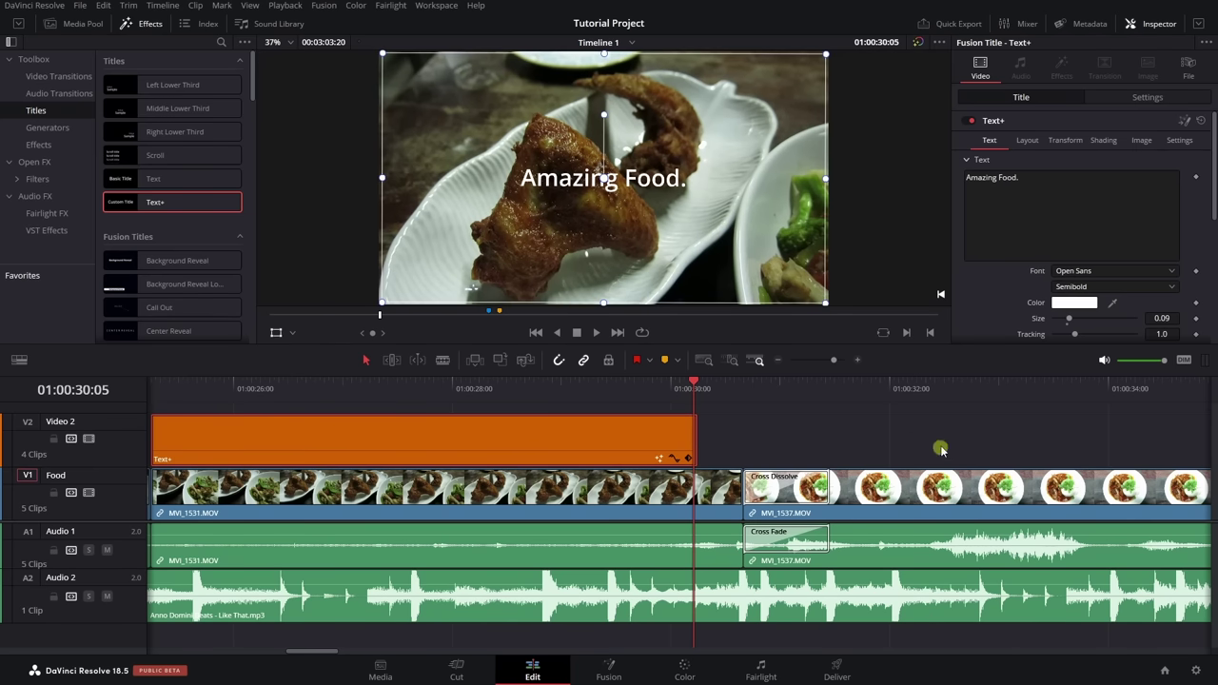
- Select the first MVI_1531.MOV clip on the Food track with the playhead at 01:00:07:15, and turn off the viewer's Transform overlay
{"action": "scroll", "coordinate": [937, 440], "scroll_direction": "down", "scroll_amount": 3}
{"action": "scroll", "coordinate": [937, 436], "scroll_direction": "down", "scroll_amount": 3}
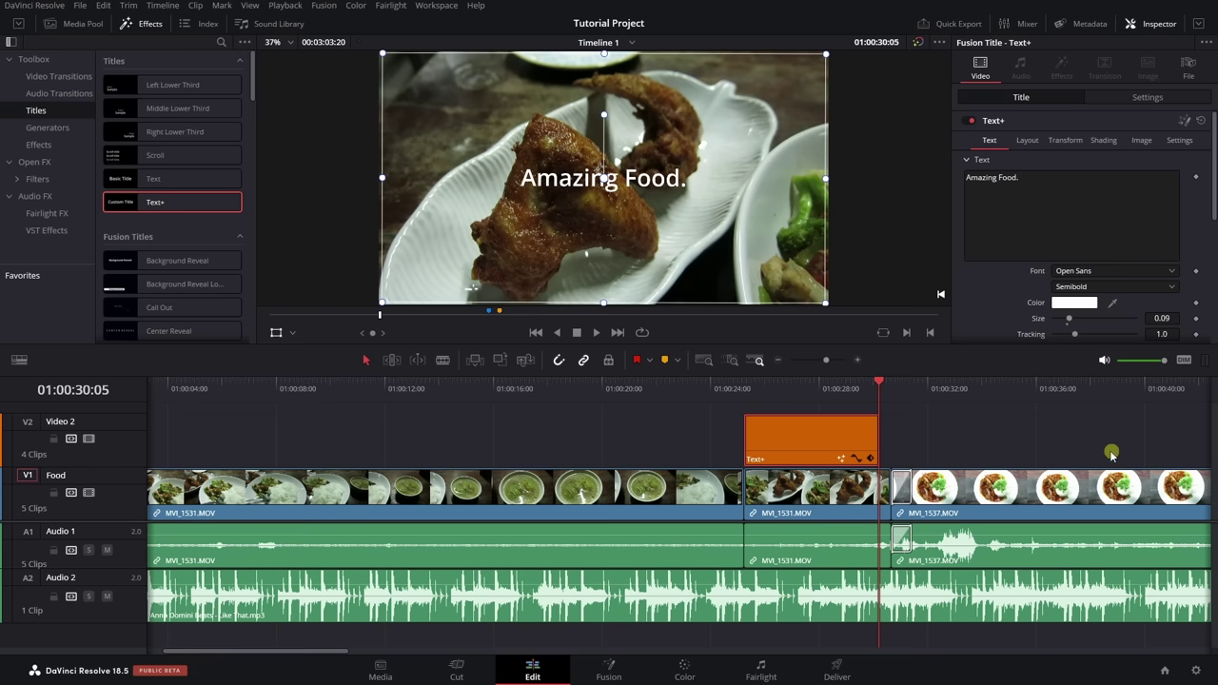
{"action": "left_click", "coordinate": [412, 491]}
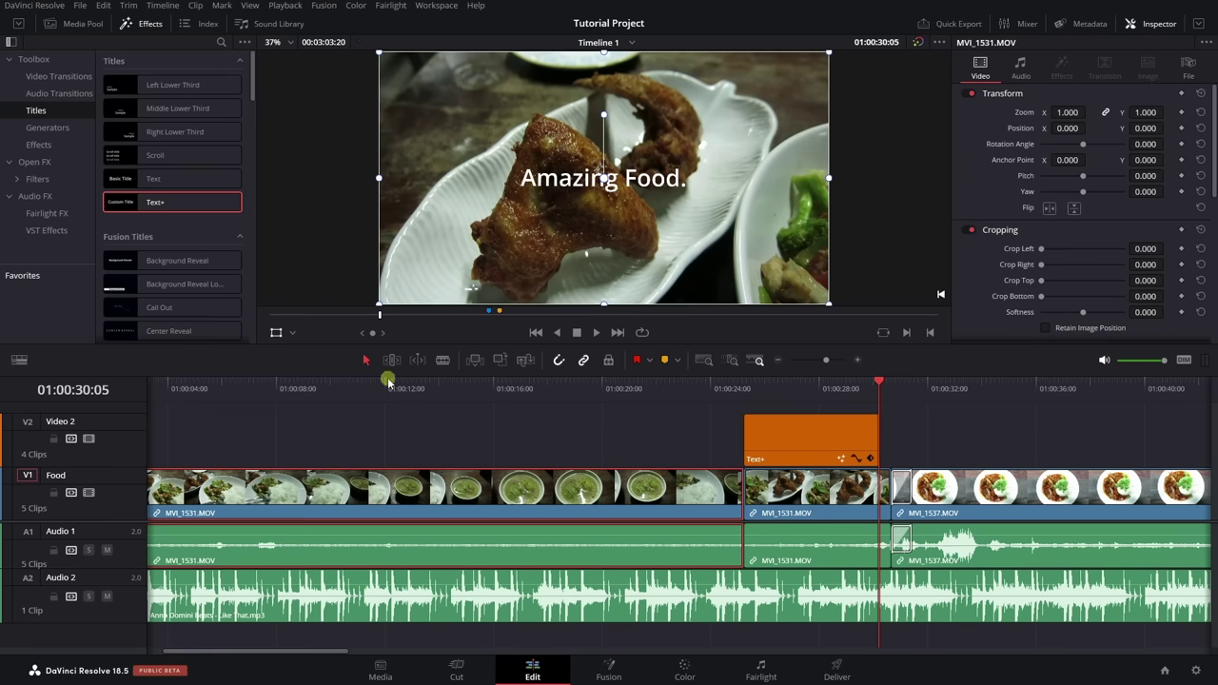
{"action": "left_click", "coordinate": [389, 380]}
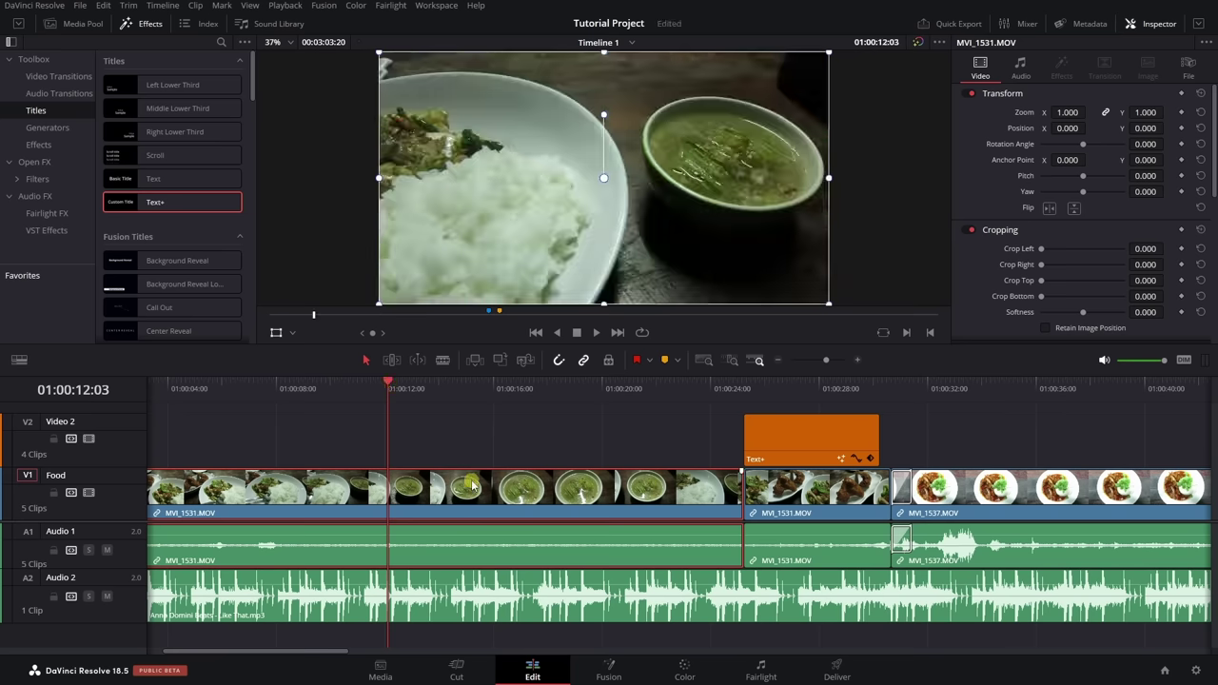
{"action": "left_click", "coordinate": [266, 384]}
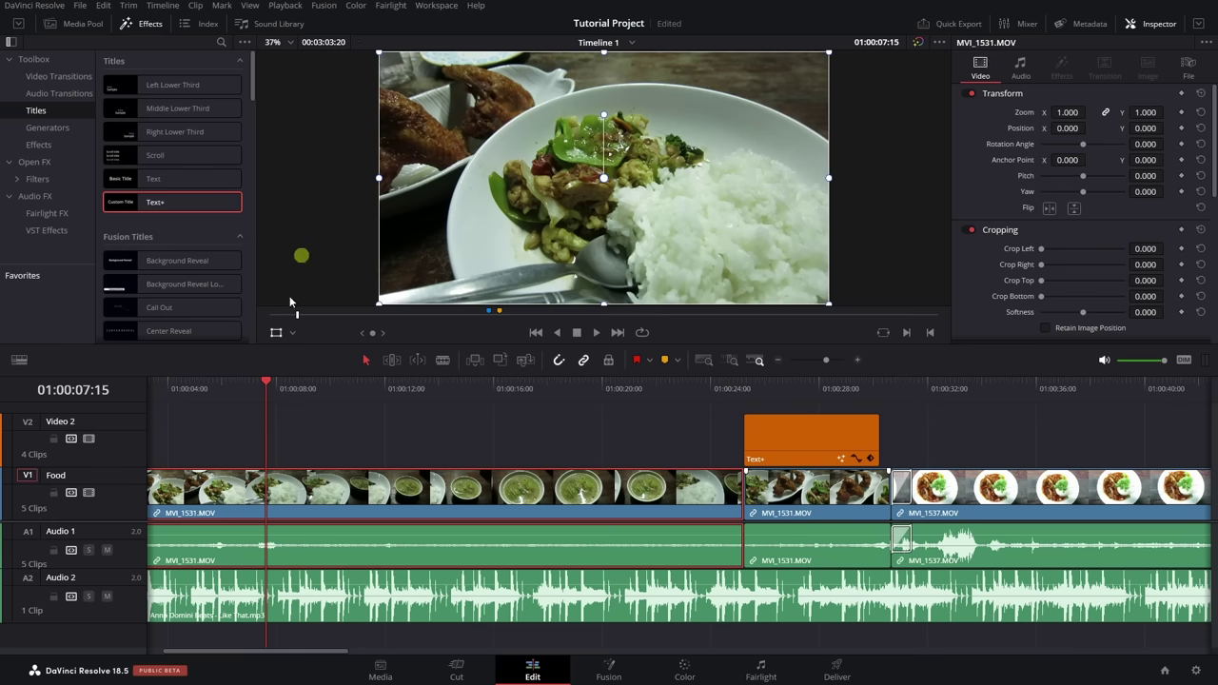
{"action": "left_click", "coordinate": [276, 335]}
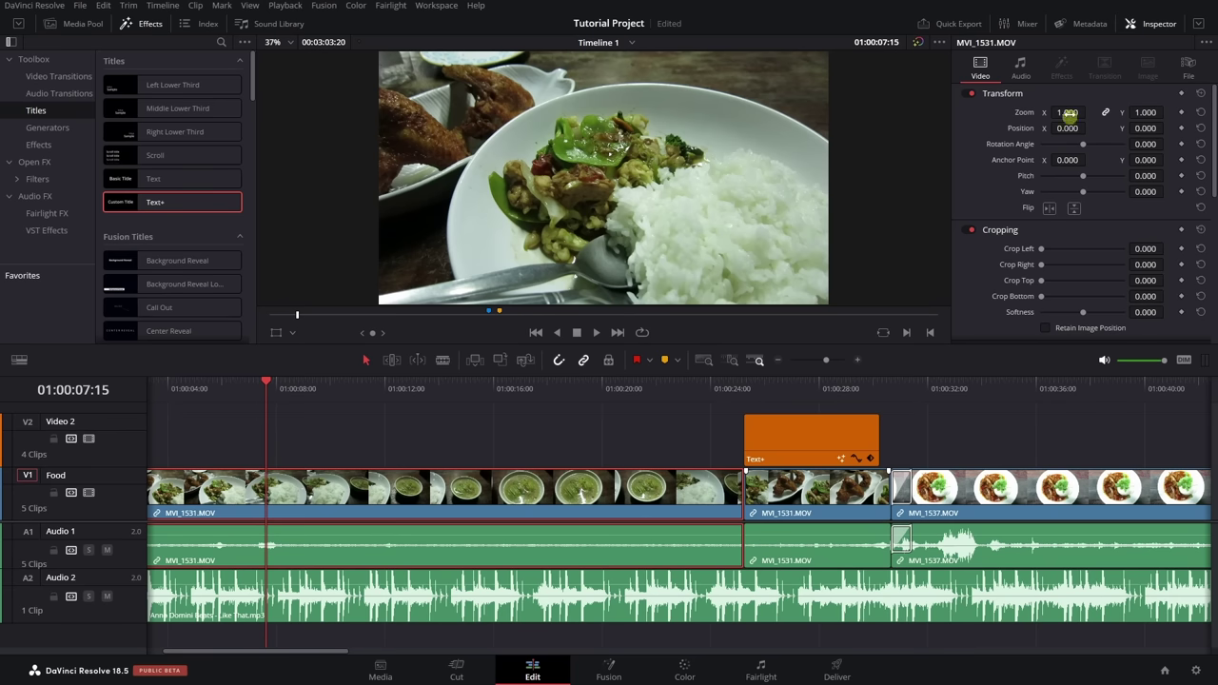
- Try zoom 1.290, position -54 and 22, rotation 2.750, pitch 0.332, yaw -0.011 and both flips on the clip, and reset its Transform settings
{"action": "mouse_move", "coordinate": [1068, 111]}
{"action": "left_mouse_down"}
{"action": "mouse_move", "coordinate": [1088, 112]}
{"action": "mouse_move", "coordinate": [1062, 112]}
{"action": "mouse_move", "coordinate": [1088, 111]}
{"action": "mouse_move", "coordinate": [1054, 127]}
{"action": "left_mouse_up"}
{"action": "left_click_drag", "start_coordinate": [1145, 129], "coordinate": [1084, 146]}
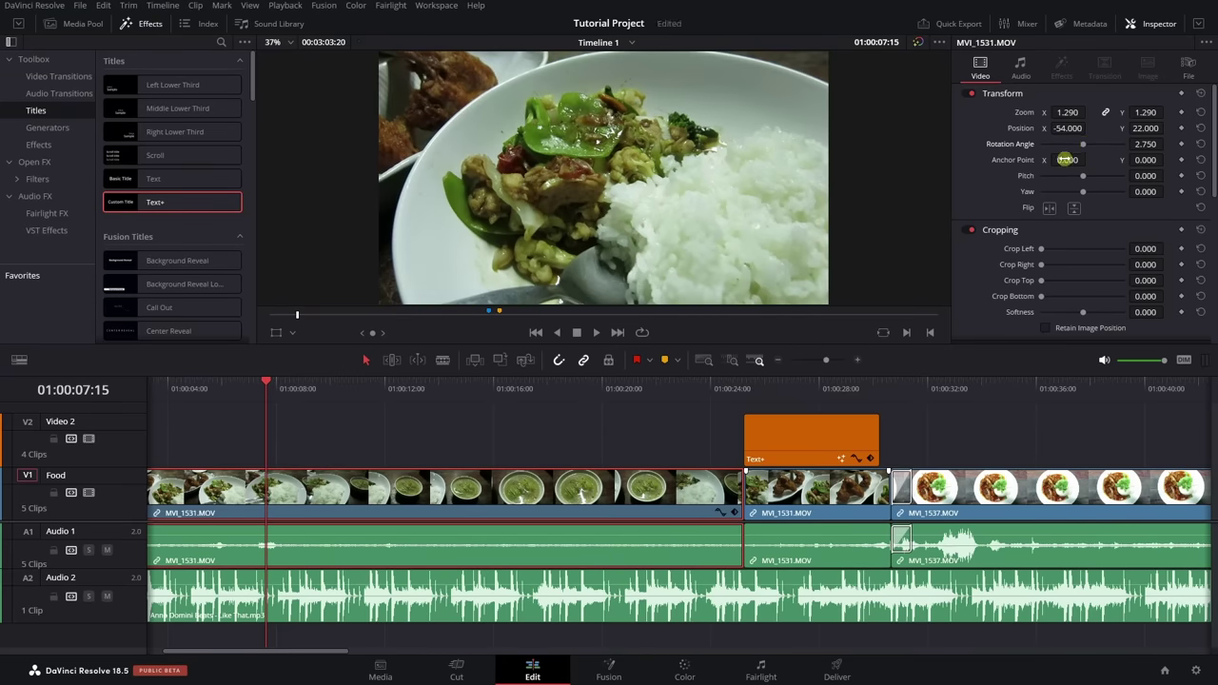
{"action": "left_click", "coordinate": [1083, 182]}
{"action": "mouse_move", "coordinate": [1085, 178]}
{"action": "left_mouse_down"}
{"action": "mouse_move", "coordinate": [1101, 177]}
{"action": "mouse_move", "coordinate": [1088, 189]}
{"action": "mouse_move", "coordinate": [1101, 192]}
{"action": "mouse_move", "coordinate": [1083, 195]}
{"action": "left_mouse_up"}
{"action": "left_click", "coordinate": [1049, 207]}
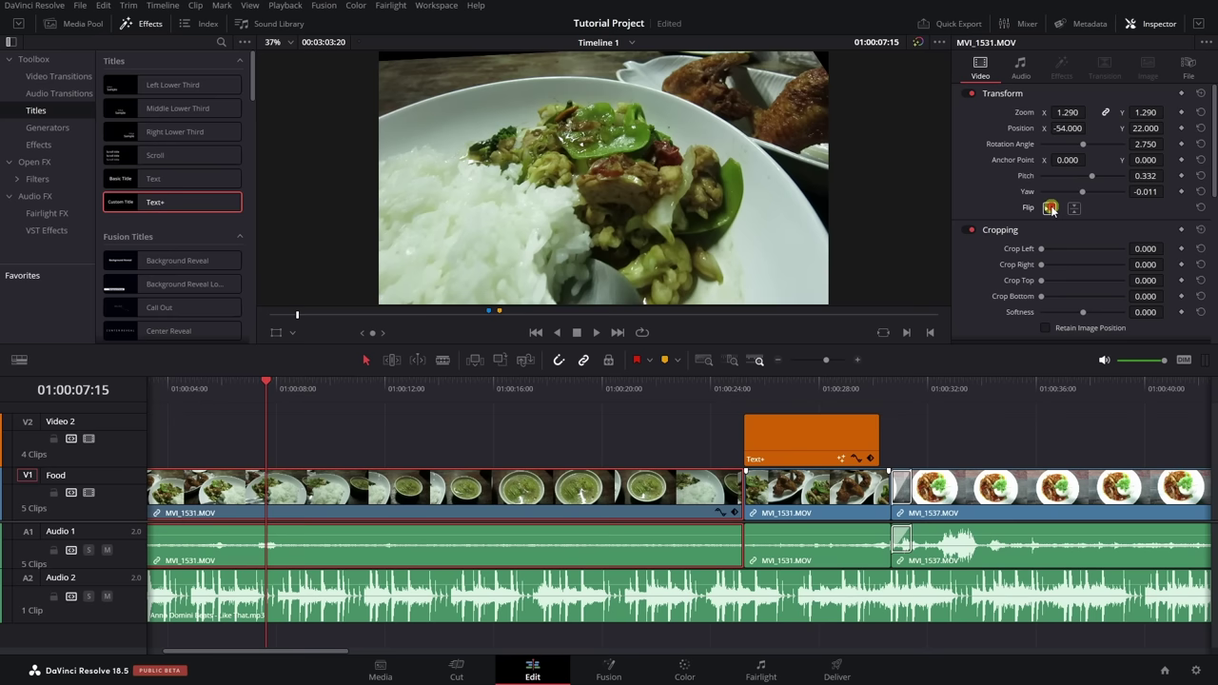
{"action": "left_click", "coordinate": [1074, 208]}
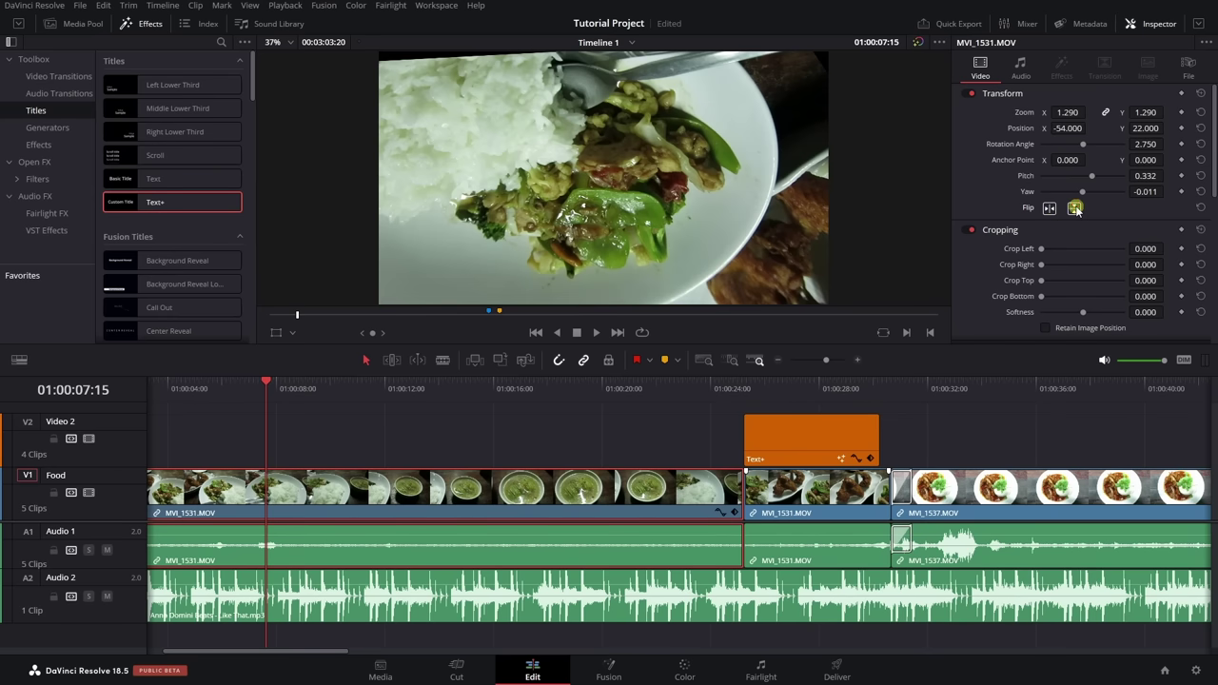
{"action": "left_click", "coordinate": [1203, 95]}
- Enable Dynamic Zoom for the selected MVI_1531.MOV clip, preview it, and check the ease choices while keeping Linear
{"action": "left_click_drag", "start_coordinate": [1212, 127], "coordinate": [1214, 175]}
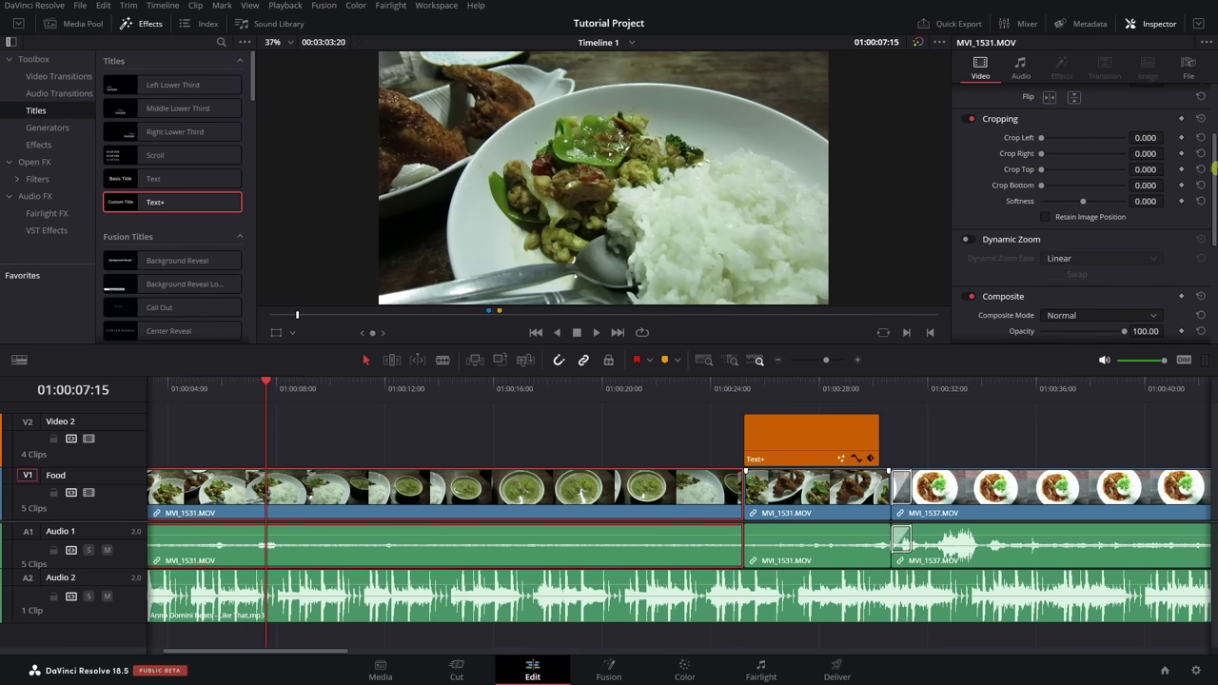
{"action": "scroll", "coordinate": [1014, 168], "scroll_direction": "down", "scroll_amount": 3}
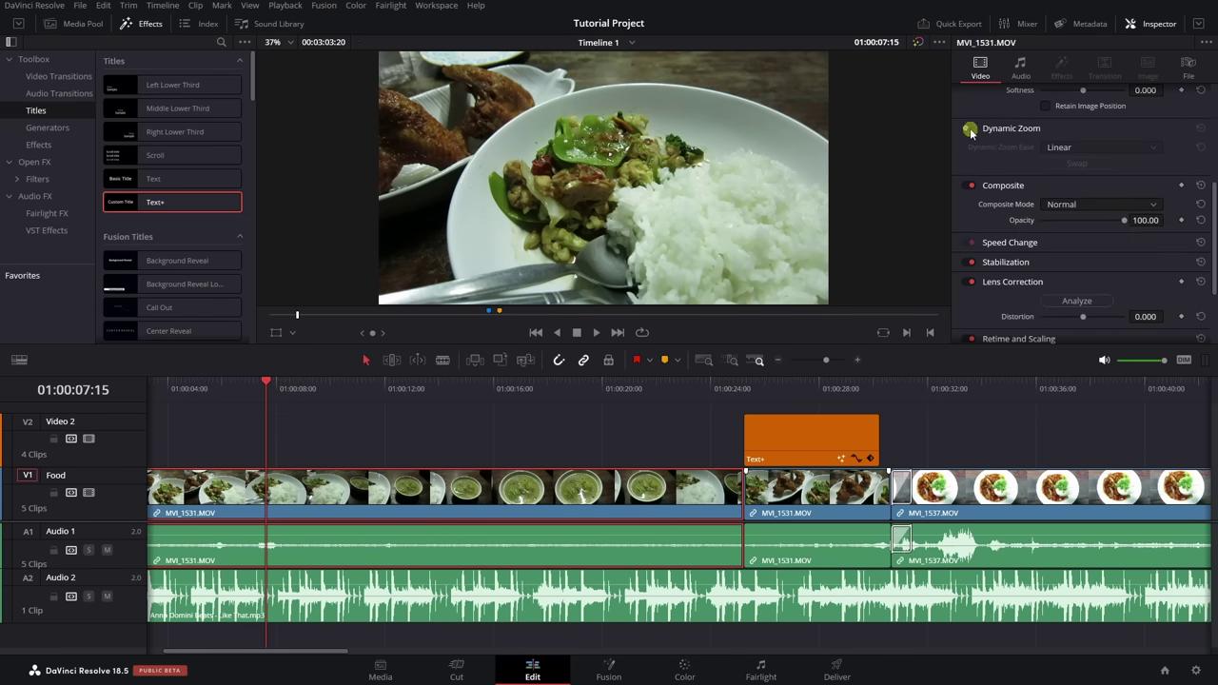
{"action": "left_click", "coordinate": [970, 128]}
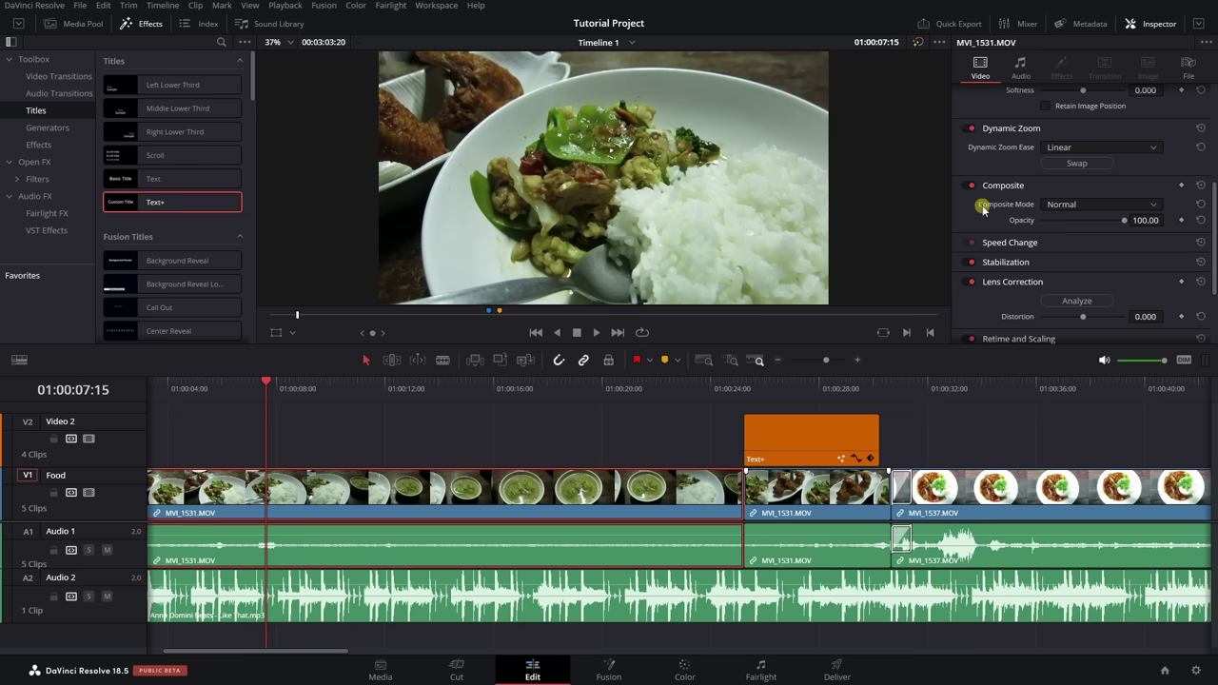
{"action": "key", "text": "space"}
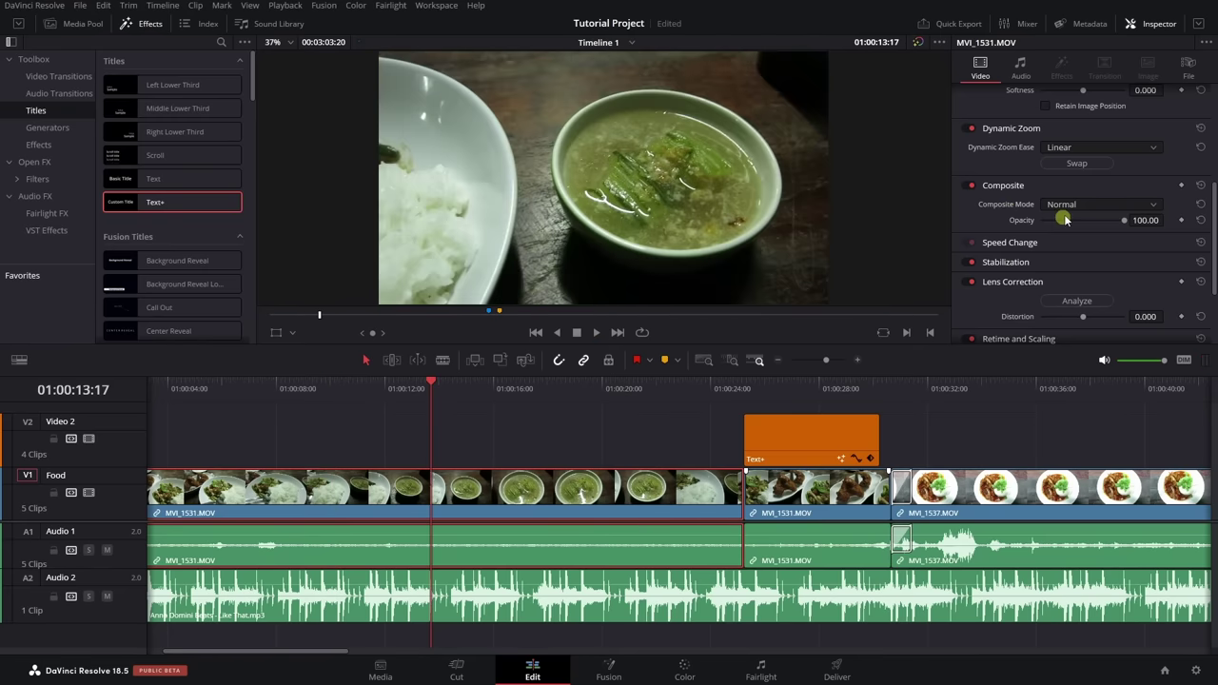
{"action": "left_click", "coordinate": [1149, 149]}
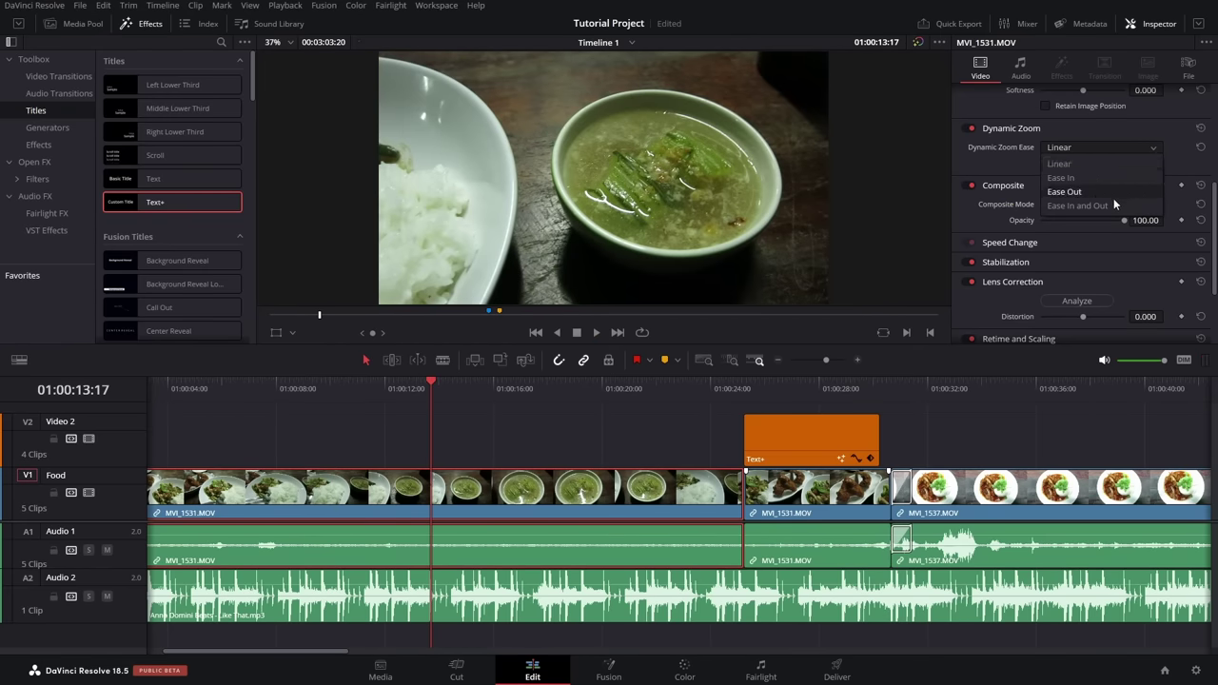
{"action": "left_click", "coordinate": [997, 164]}
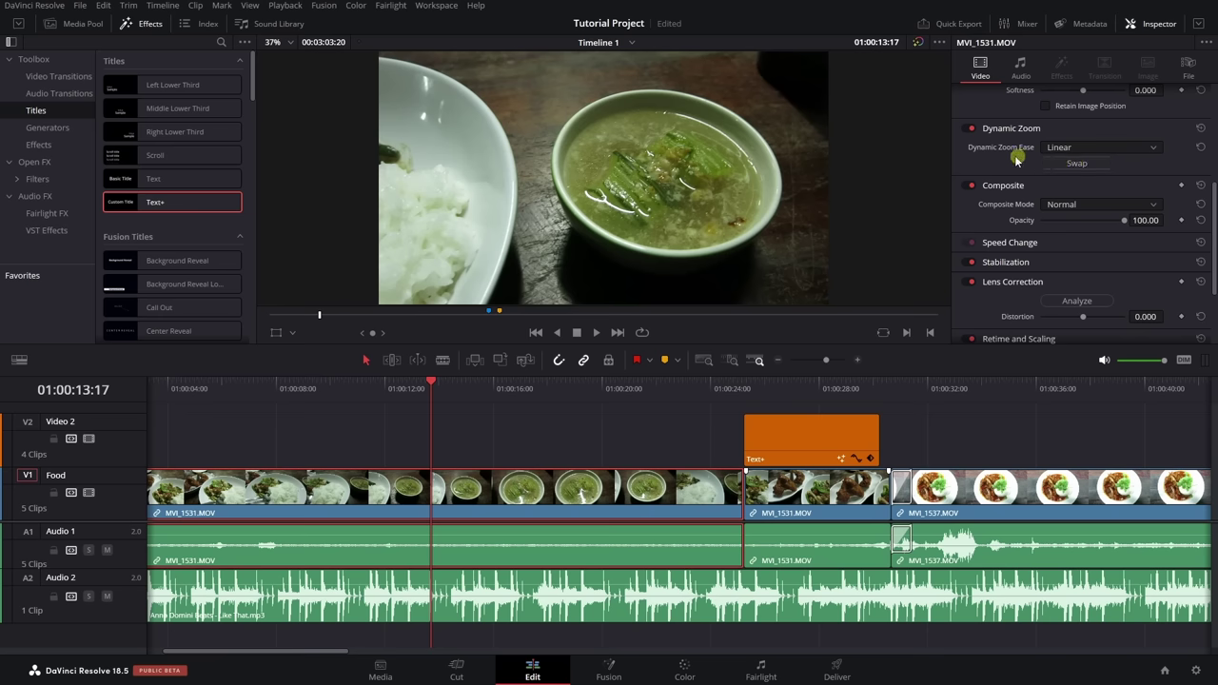
- Set the selected MVI_1531.MOV clip's speed to 199% with Ripple Timeline enabled, and play the sped-up clip
{"action": "left_click", "coordinate": [1014, 243]}
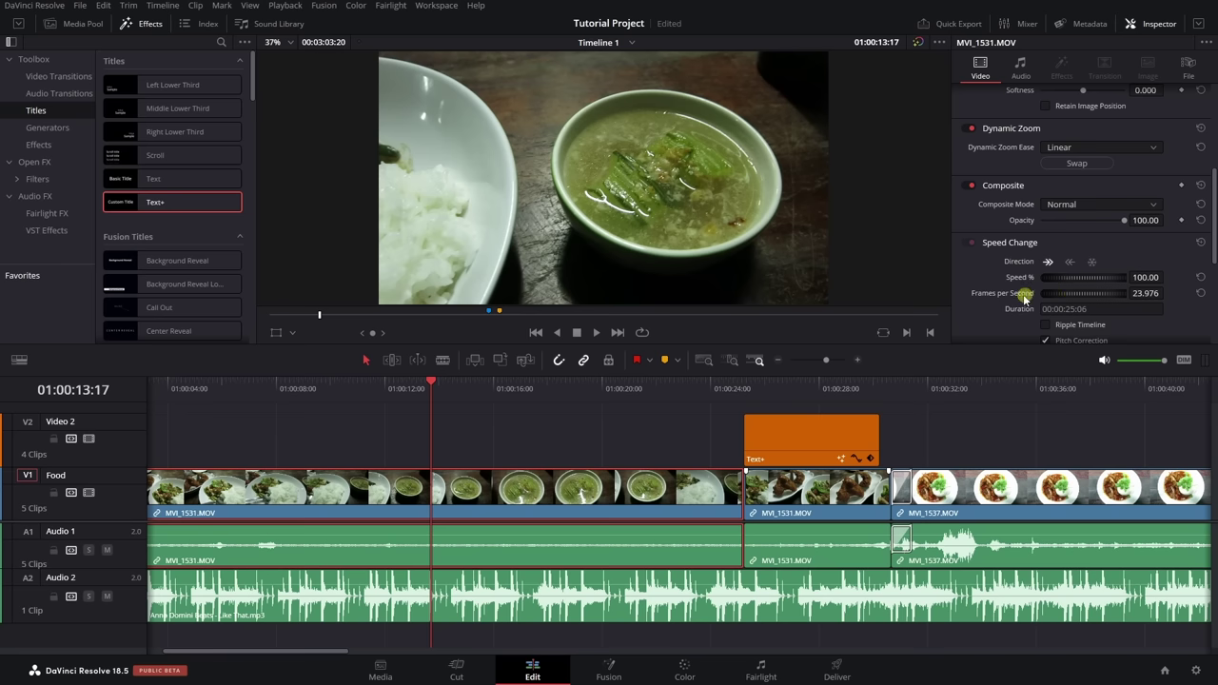
{"action": "scroll", "coordinate": [1214, 217], "scroll_direction": "down", "scroll_amount": 3}
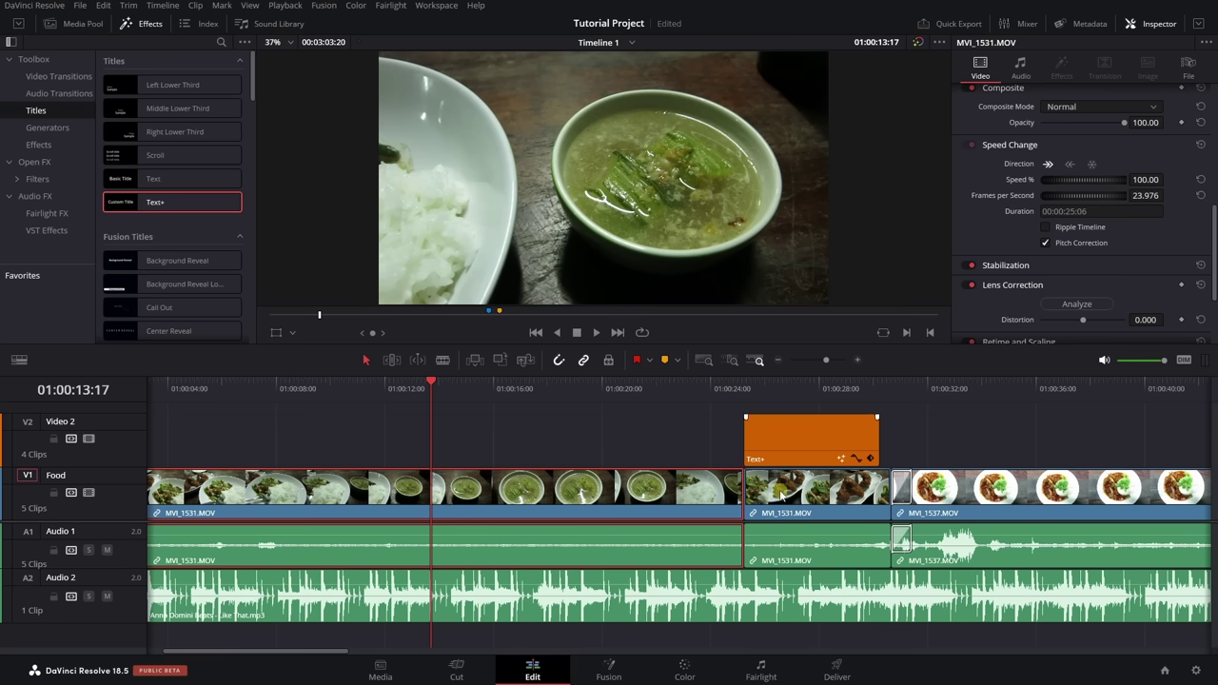
{"action": "left_click", "coordinate": [1045, 227]}
{"action": "left_click_drag", "start_coordinate": [1141, 178], "coordinate": [1193, 182]}
{"action": "left_click_drag", "start_coordinate": [1203, 185], "coordinate": [605, 343]}
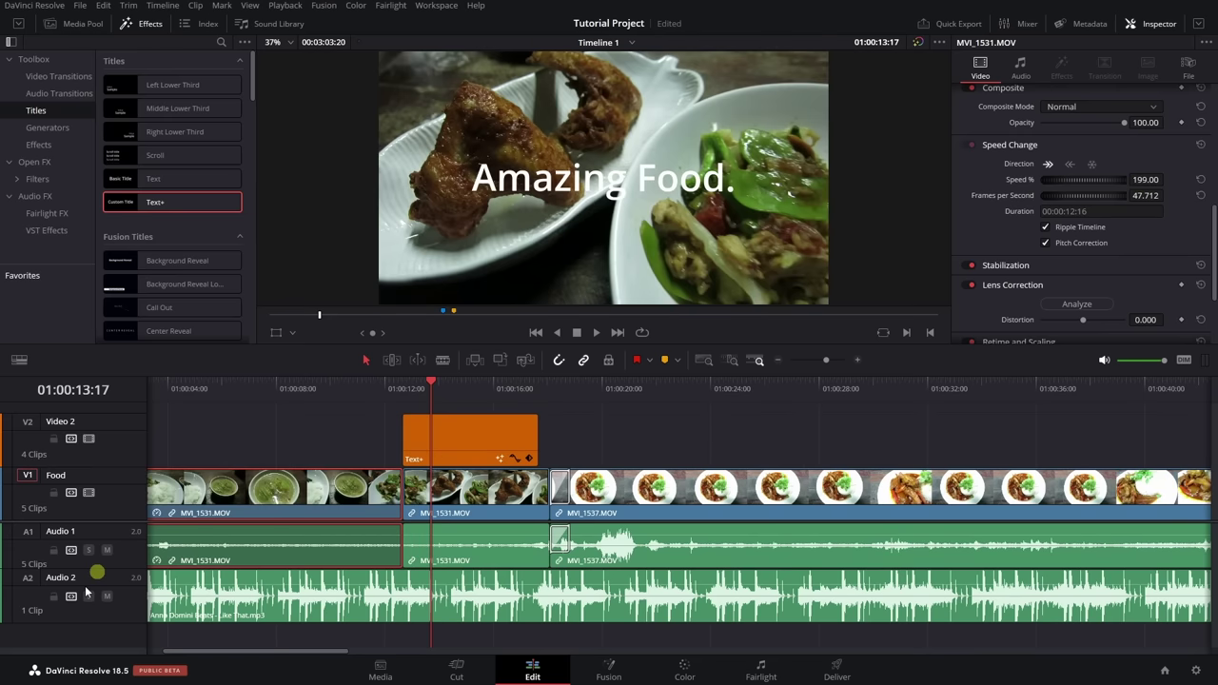
{"action": "left_click", "coordinate": [188, 388]}
{"action": "key", "text": "space"}
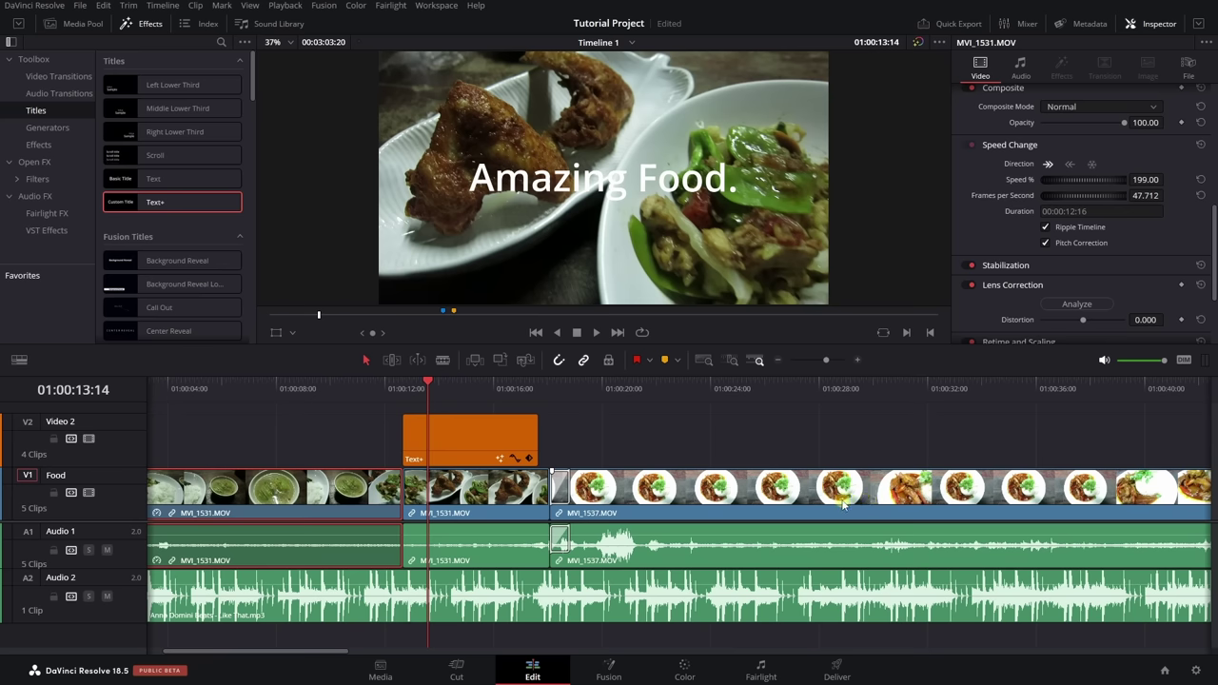
- Preview the clips in the second half of the edit, playing briefly from about 01:01:15, 01:00:53 and 01:00:48
{"action": "scroll", "coordinate": [836, 490], "scroll_direction": "down", "scroll_amount": 5}
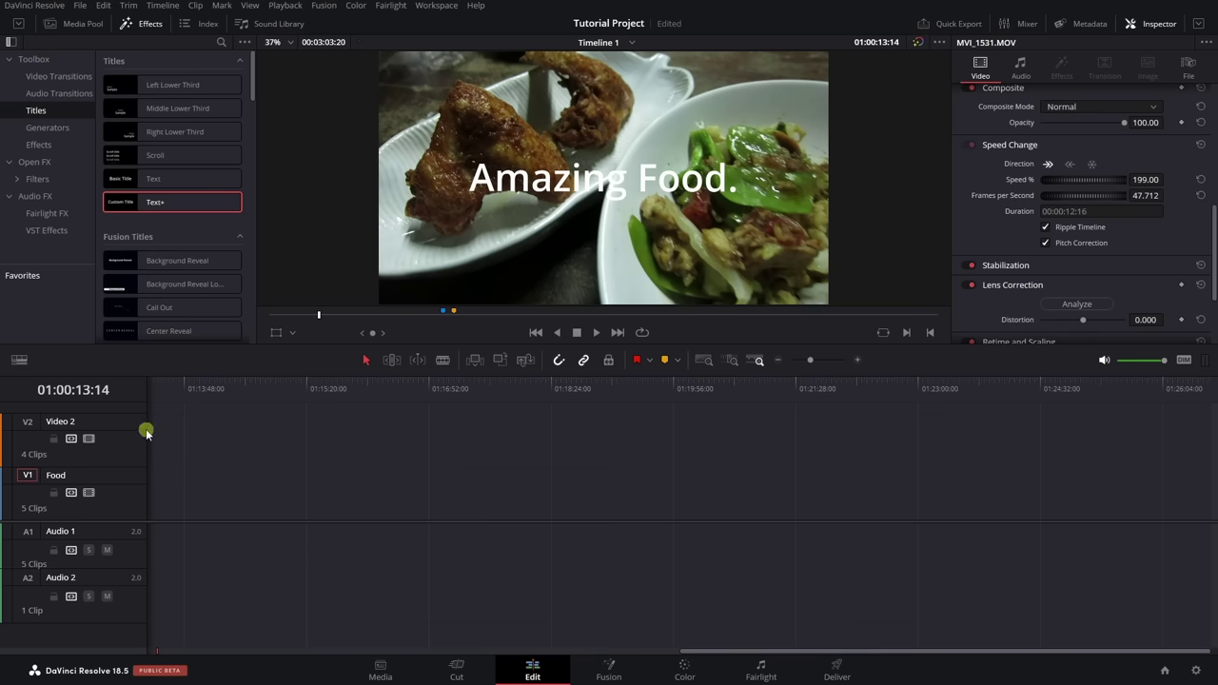
{"action": "key", "text": "shift+z"}
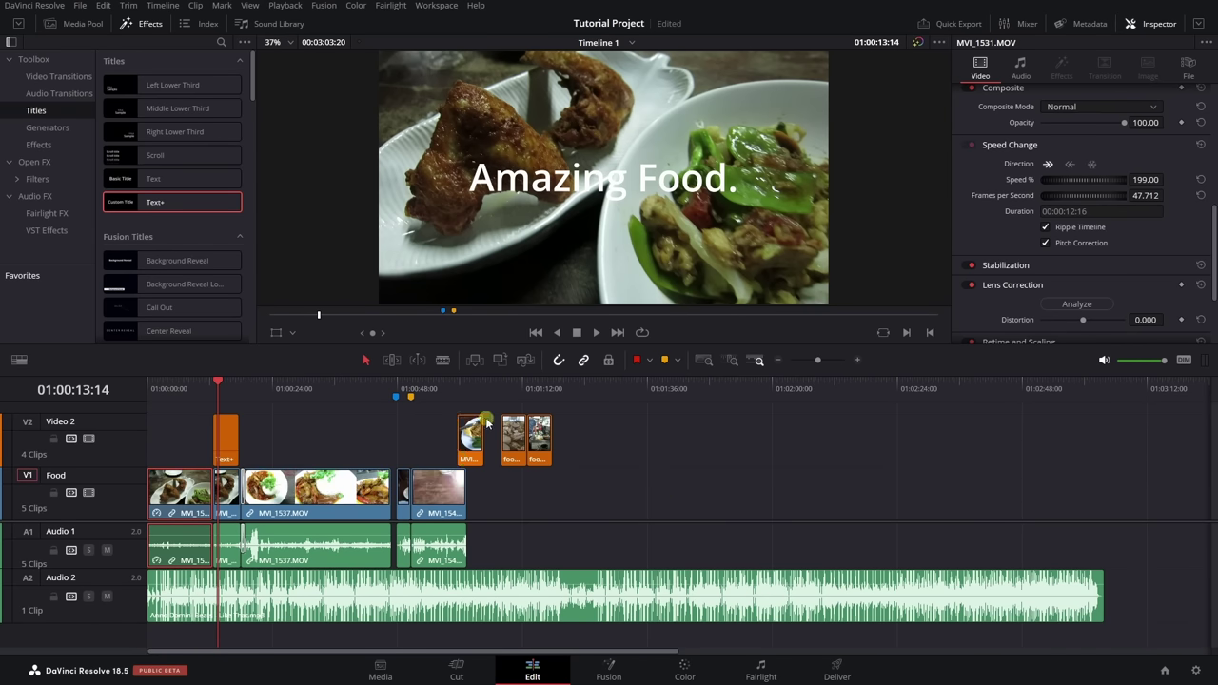
{"action": "left_click", "coordinate": [511, 387]}
{"action": "left_click", "coordinate": [527, 388]}
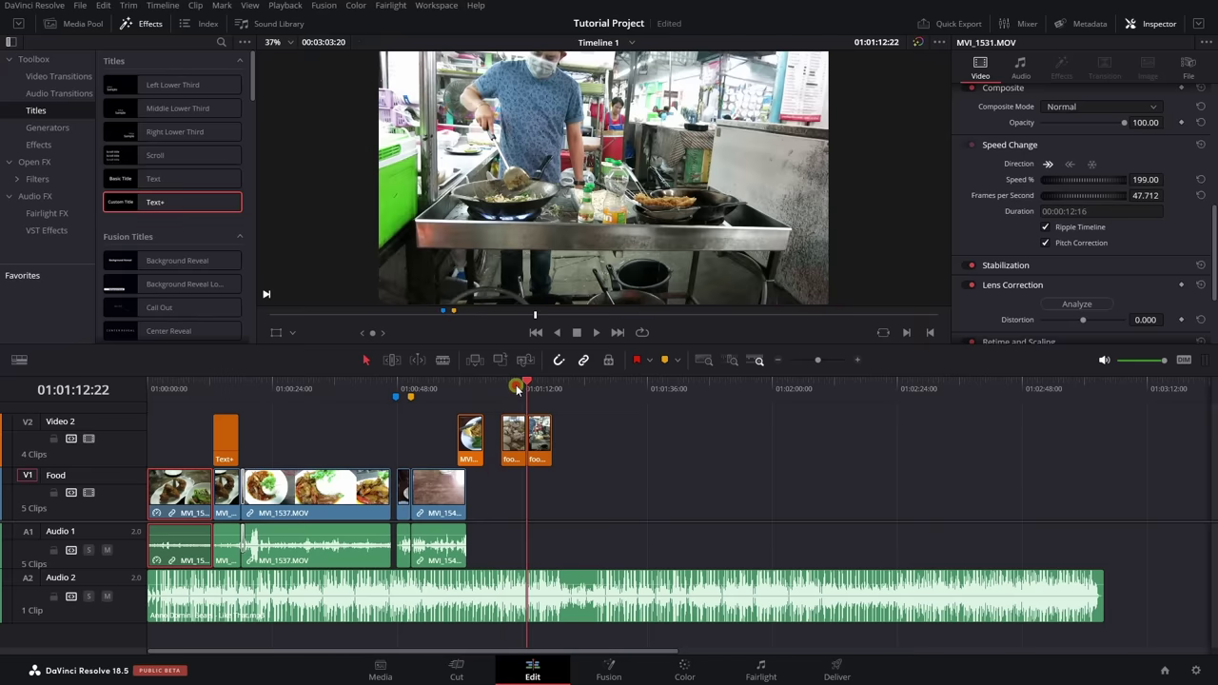
{"action": "left_click", "coordinate": [540, 388]}
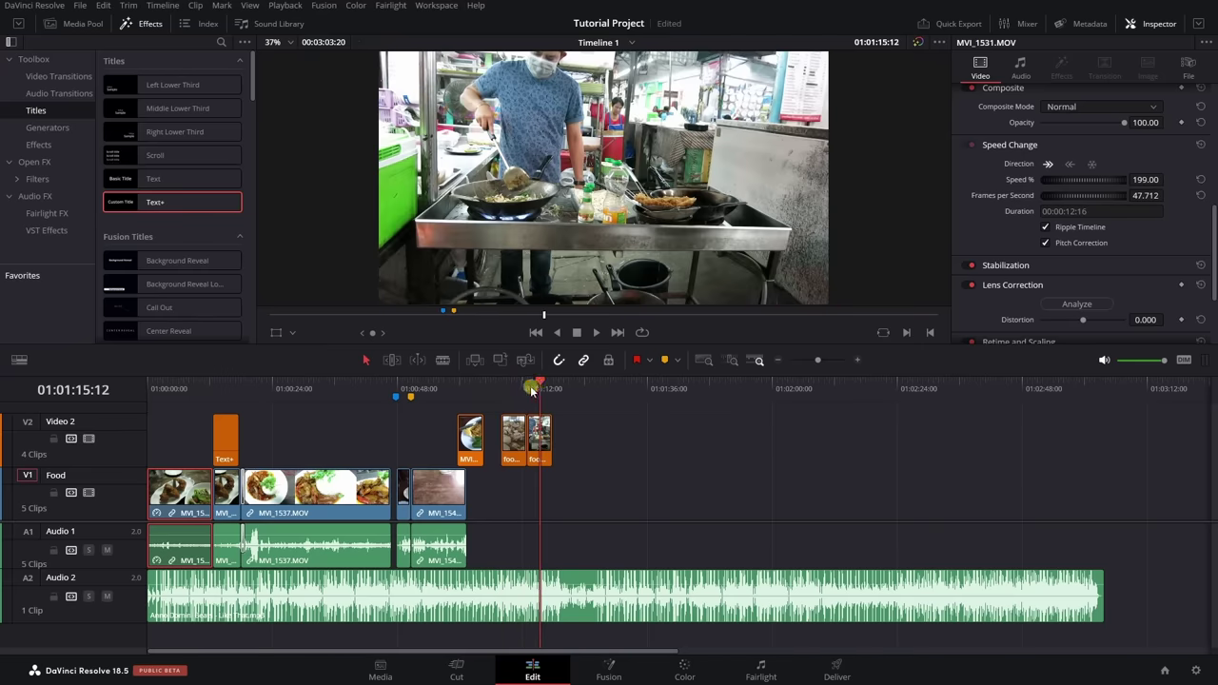
{"action": "key", "text": "space"}
{"action": "key", "text": "space"}
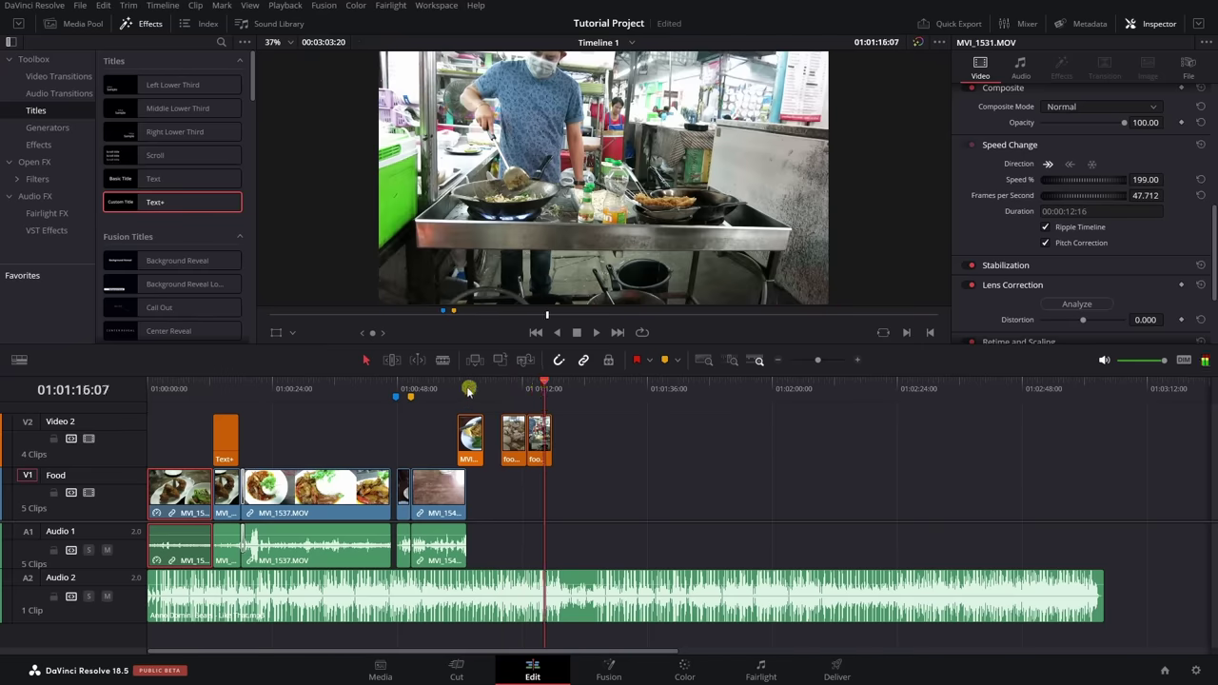
{"action": "left_click", "coordinate": [426, 390]}
{"action": "key", "text": "space"}
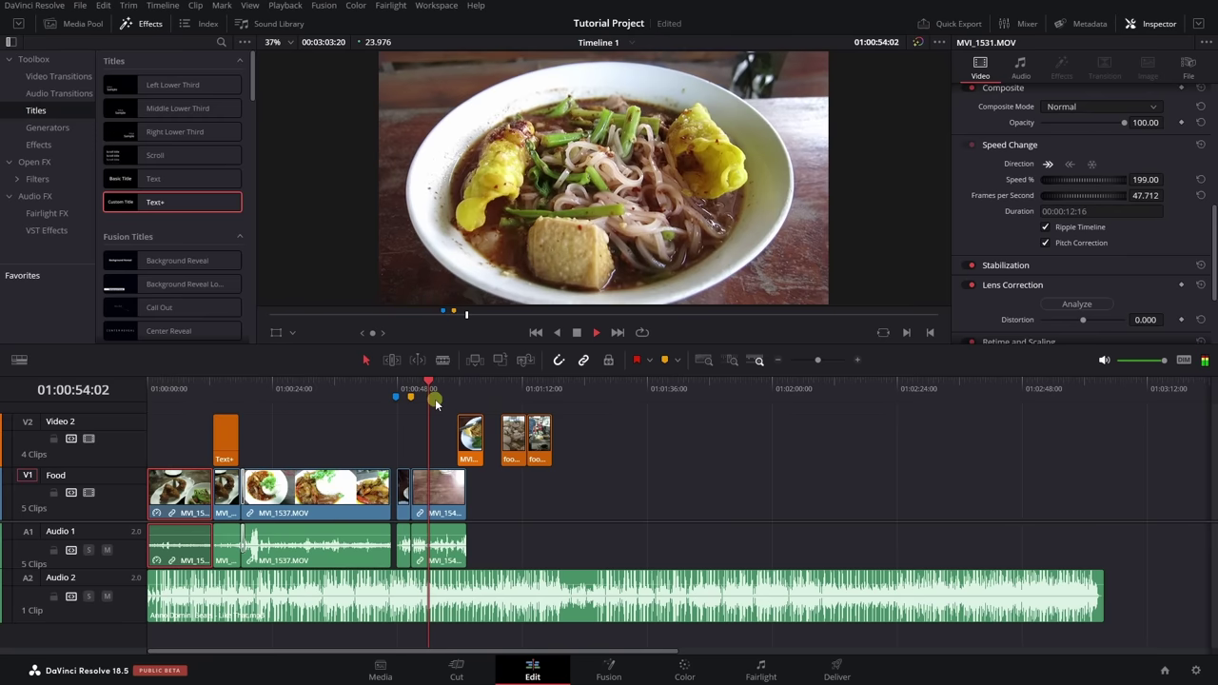
{"action": "left_click", "coordinate": [408, 393]}
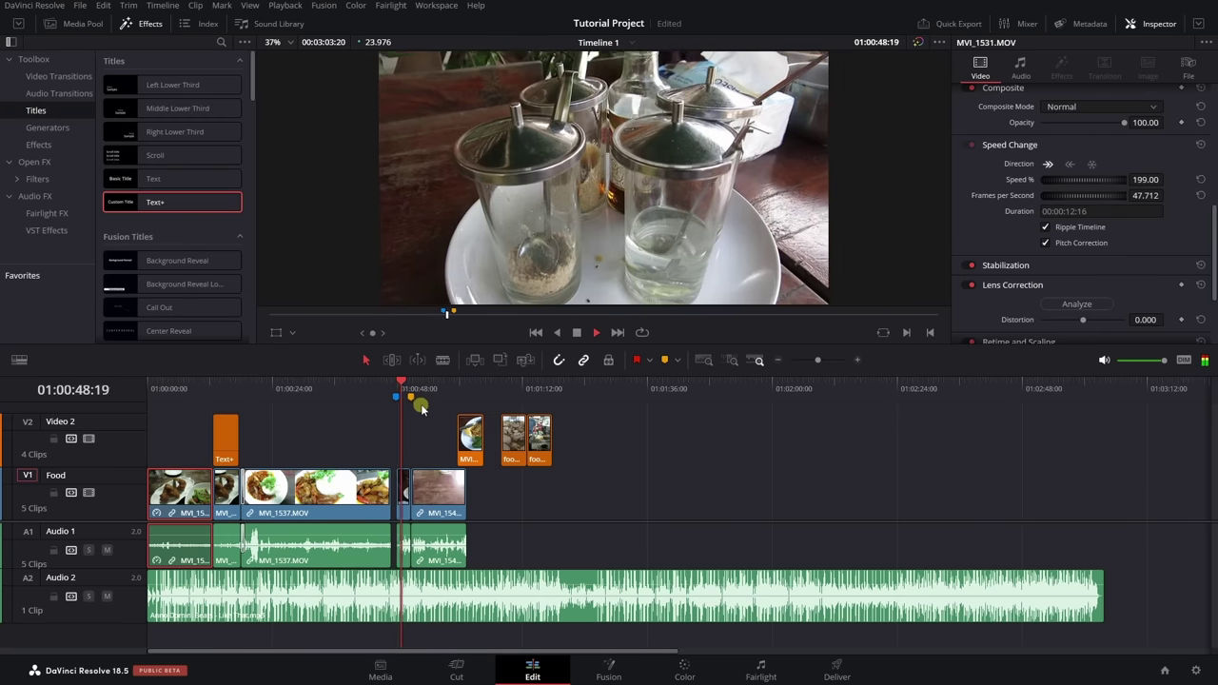
{"action": "key", "text": "space"}
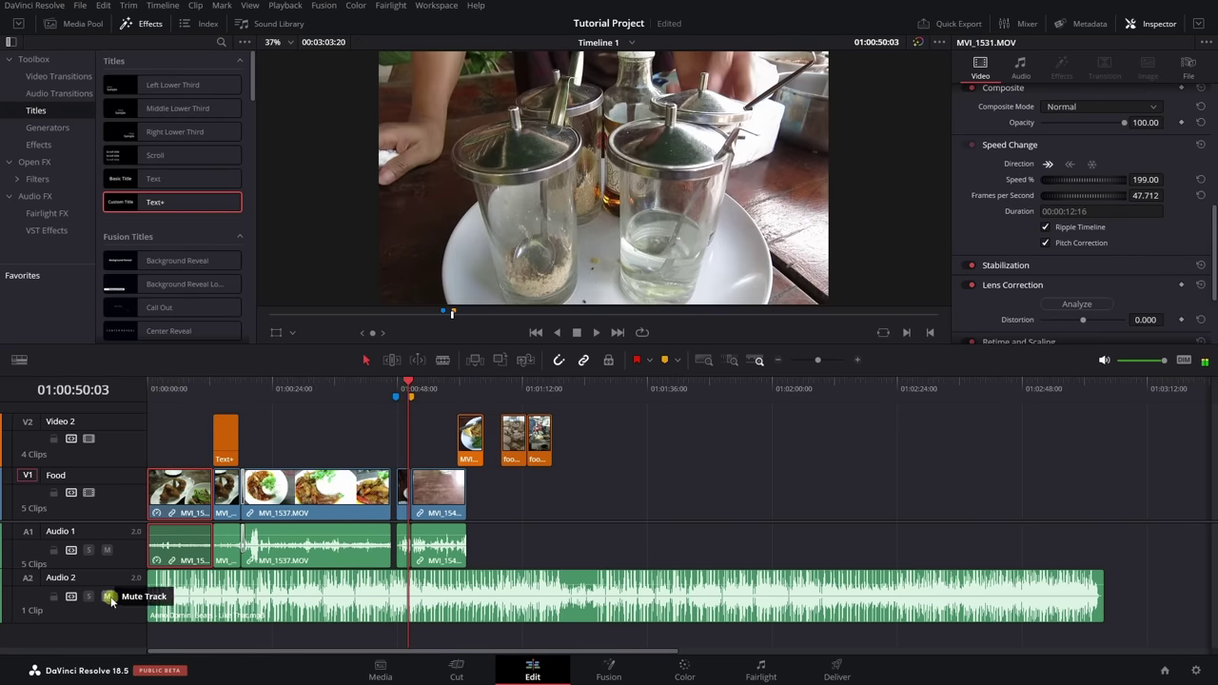
- Mute the Audio 2 track and split the clips at 01:00:42:03, near the end of MVI_1537.MOV
{"action": "left_click", "coordinate": [107, 595]}
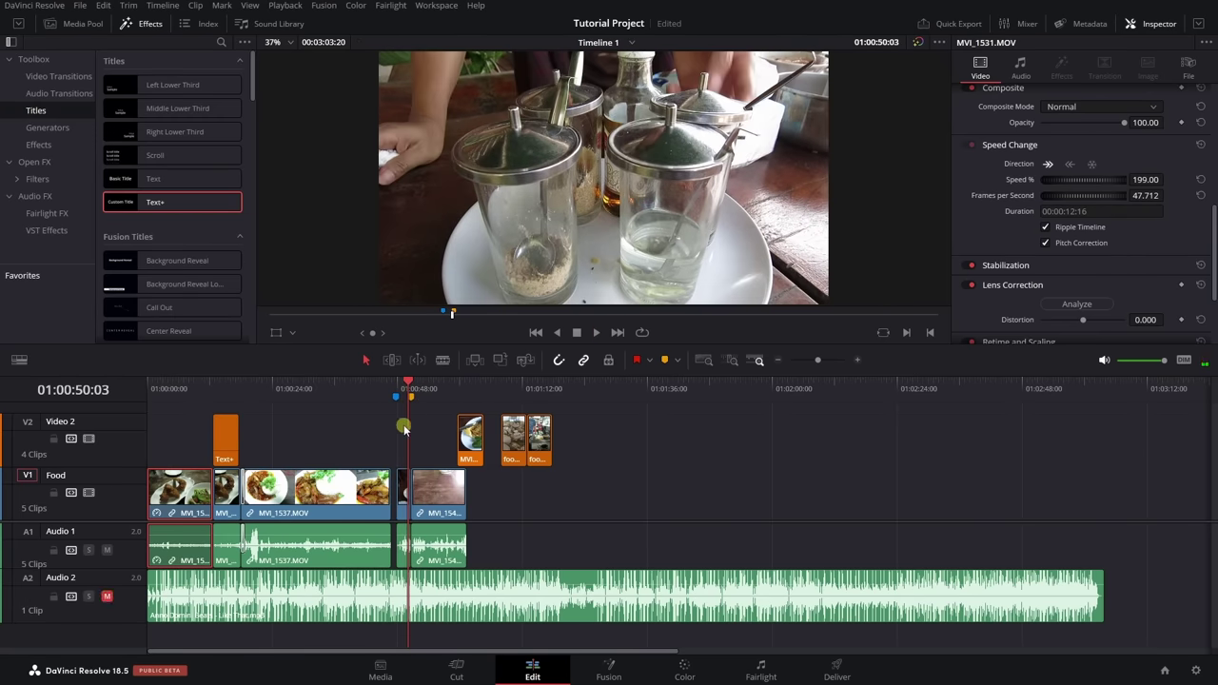
{"action": "left_click", "coordinate": [340, 388]}
{"action": "key", "text": "space"}
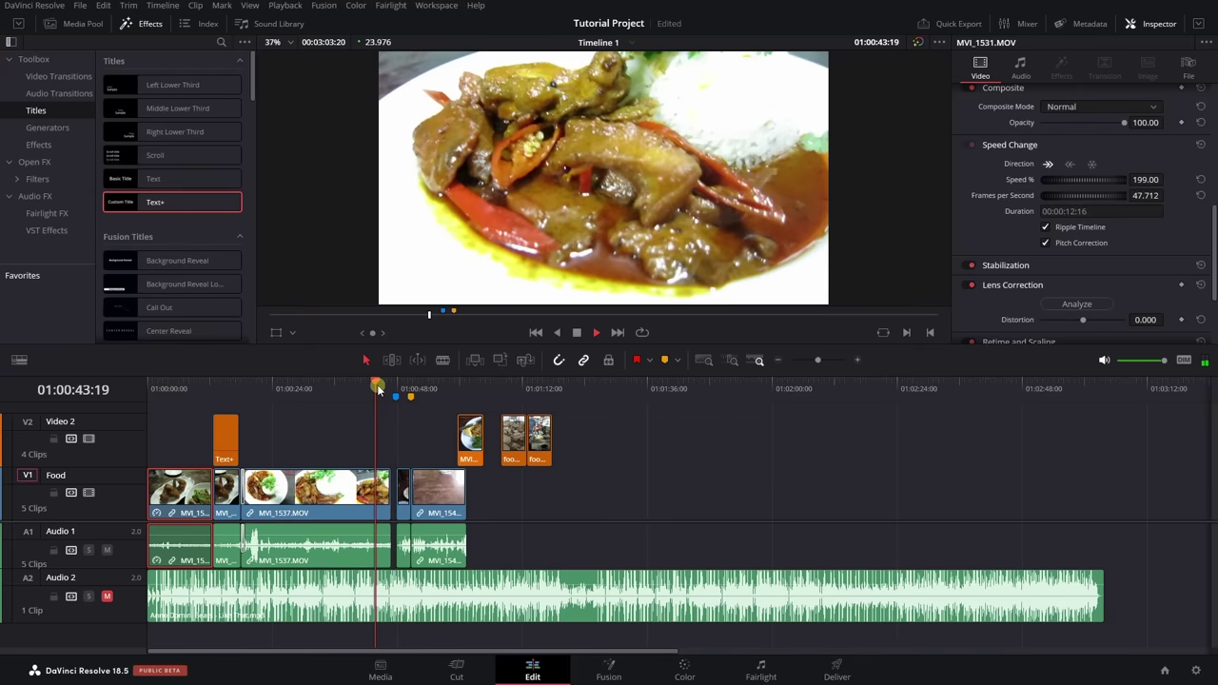
{"action": "left_click", "coordinate": [364, 388]}
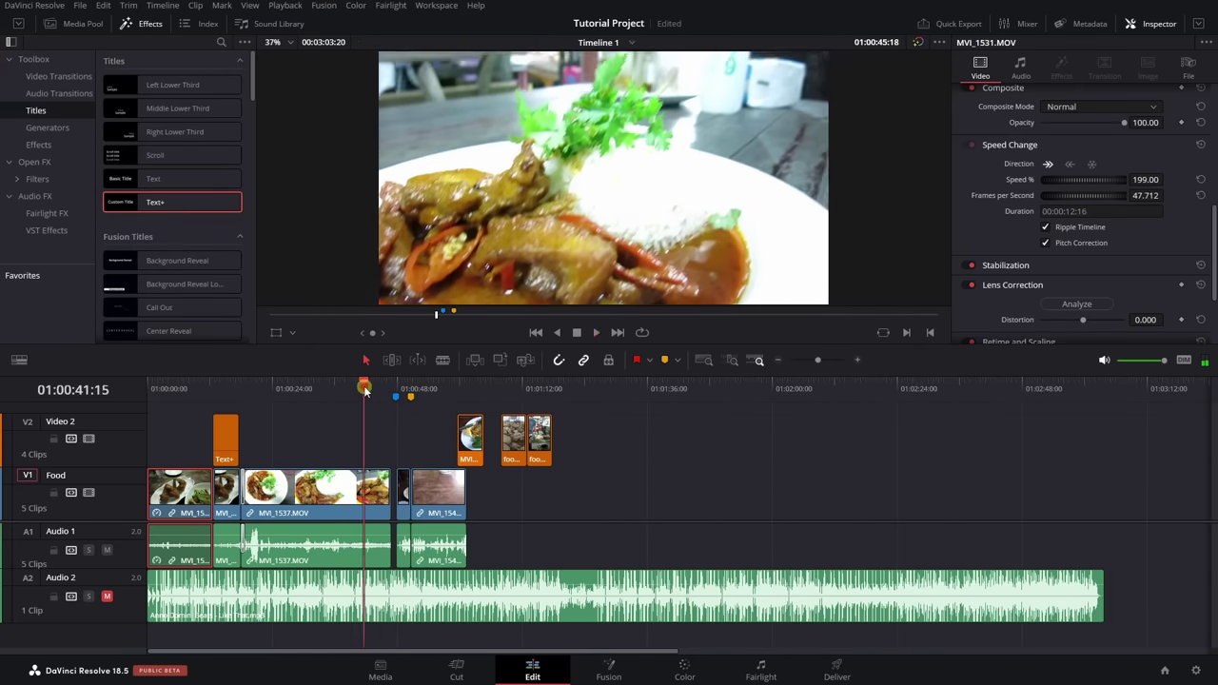
{"action": "key", "text": "space"}
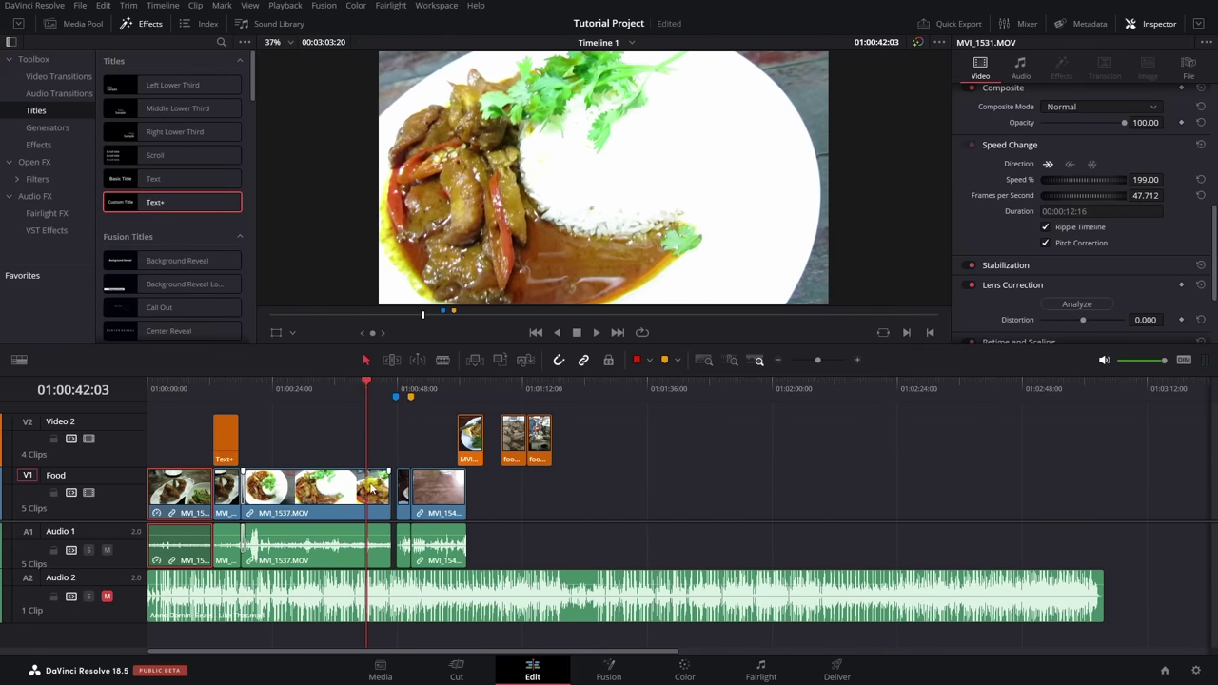
{"action": "key", "text": "ctrl+b"}
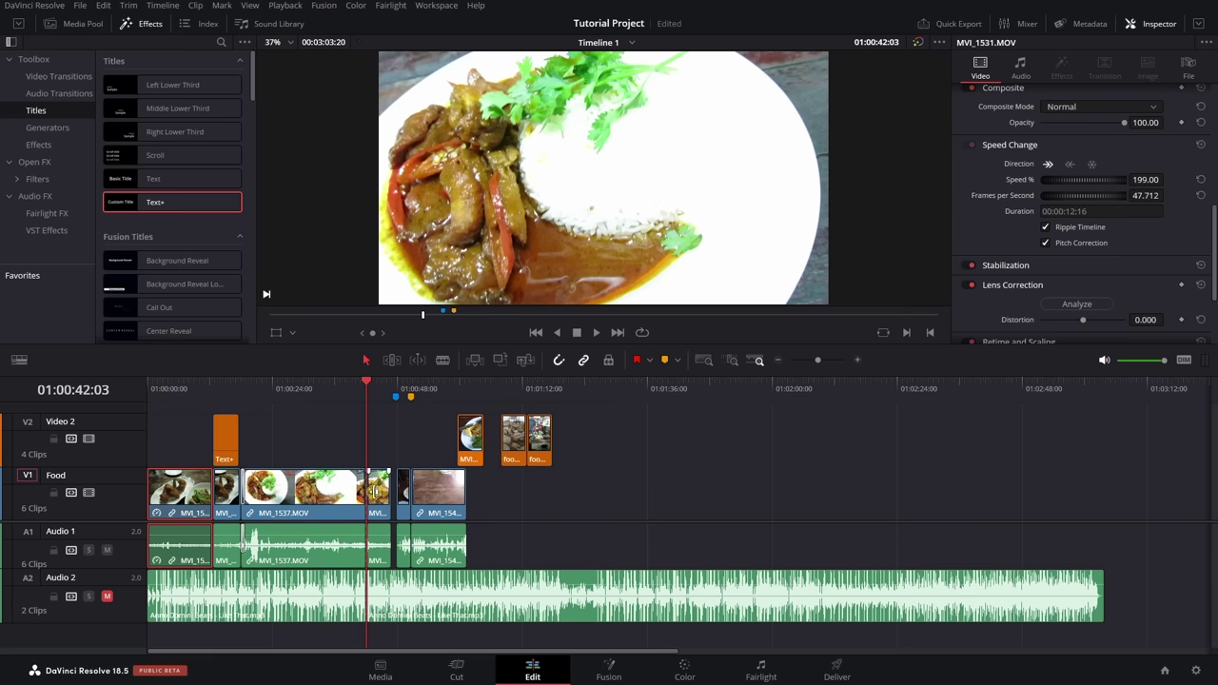
- Select the MVI_1537.MOV segment after the cut, and try a freeze frame on it before switching it off again
{"action": "left_click", "coordinate": [378, 520]}
{"action": "scroll", "coordinate": [378, 501], "scroll_direction": "up", "scroll_amount": 6}
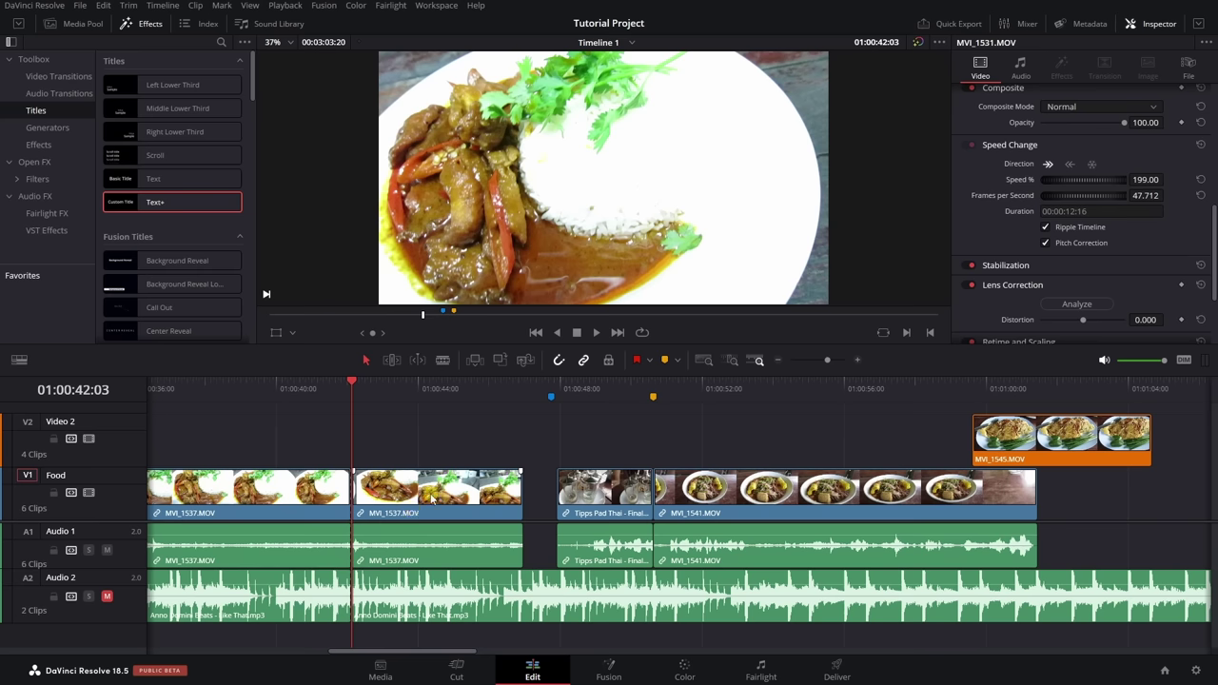
{"action": "scroll", "coordinate": [431, 498], "scroll_direction": "up", "scroll_amount": 2}
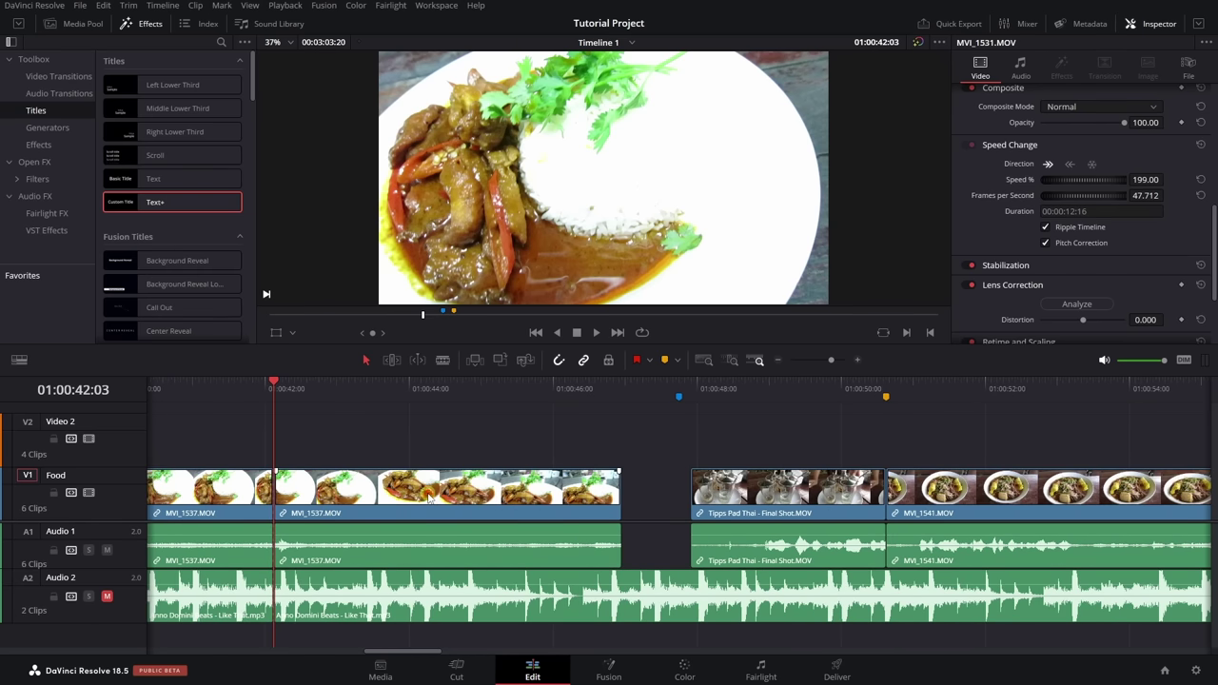
{"action": "left_click", "coordinate": [430, 498]}
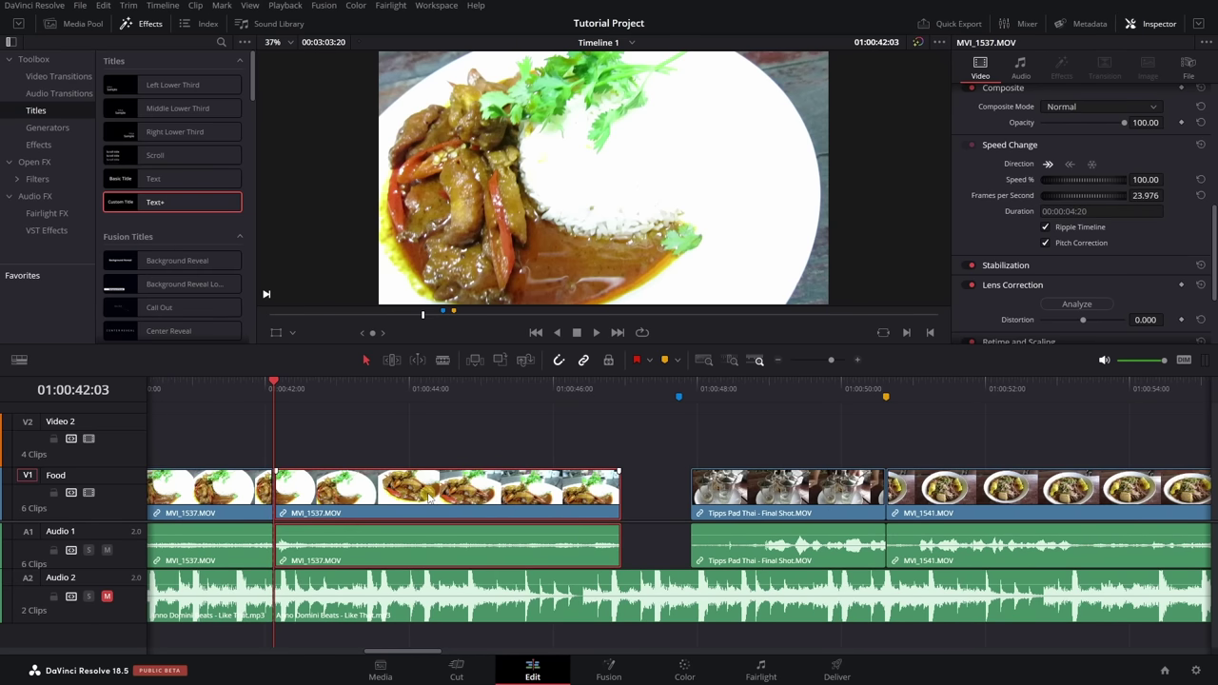
{"action": "key", "text": "shift+r"}
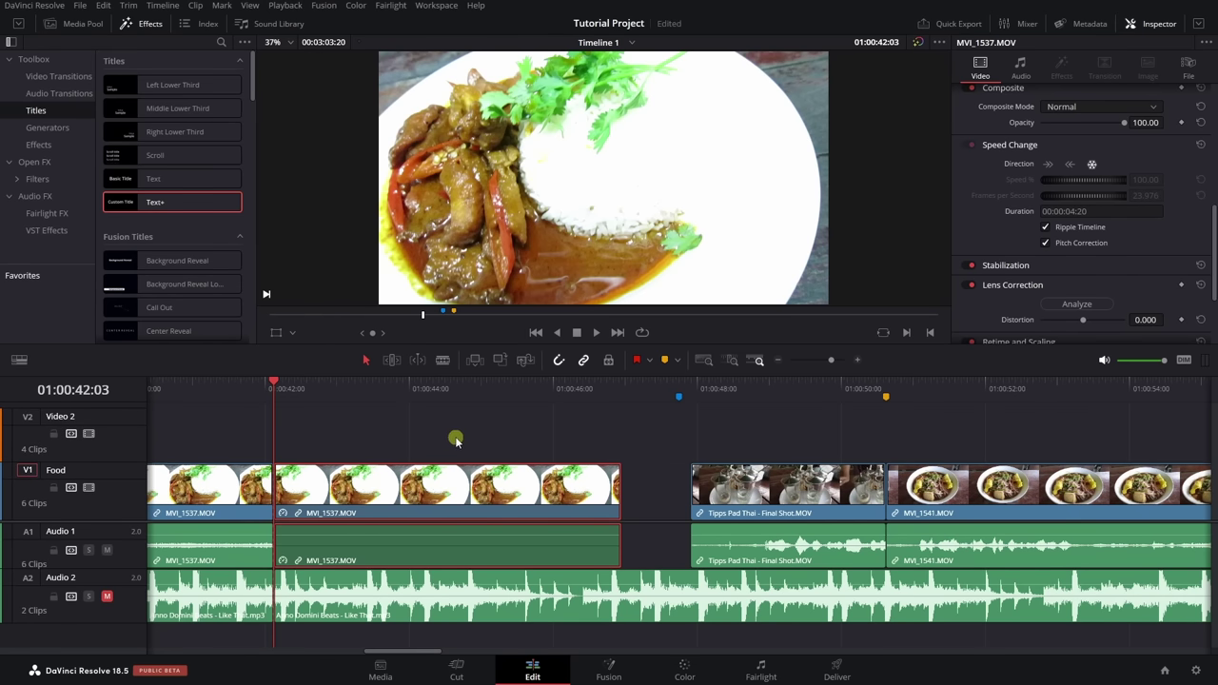
{"action": "key", "text": "shift+r"}
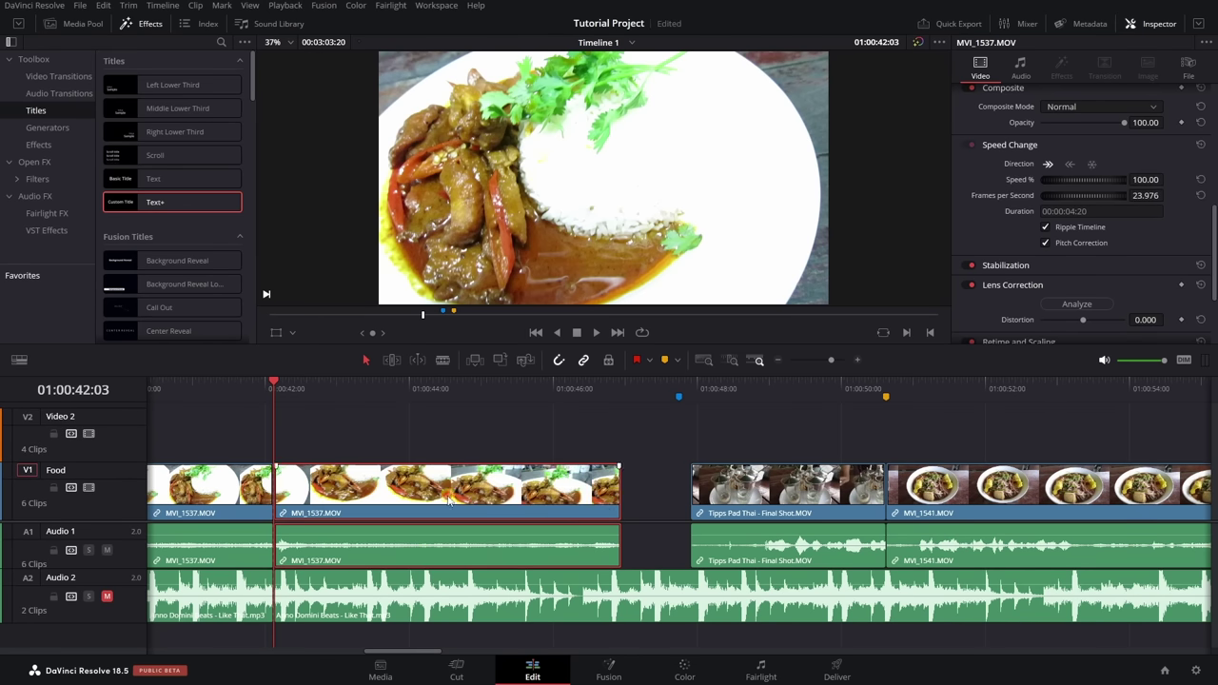
- Show the retime controls on the selected MVI_1537.MOV segment, and try 50% speed with playback before undoing that speed change
{"action": "key", "text": "ctrl+r"}
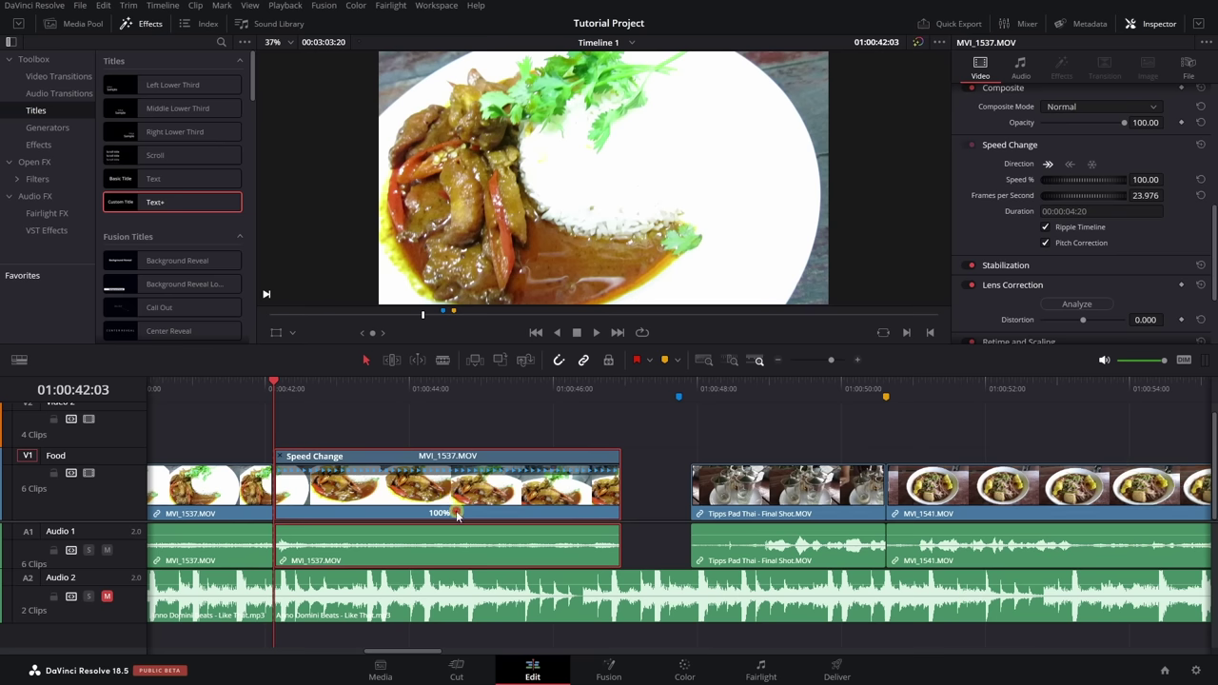
{"action": "left_click", "coordinate": [457, 512]}
{"action": "mouse_move", "coordinate": [487, 563]}
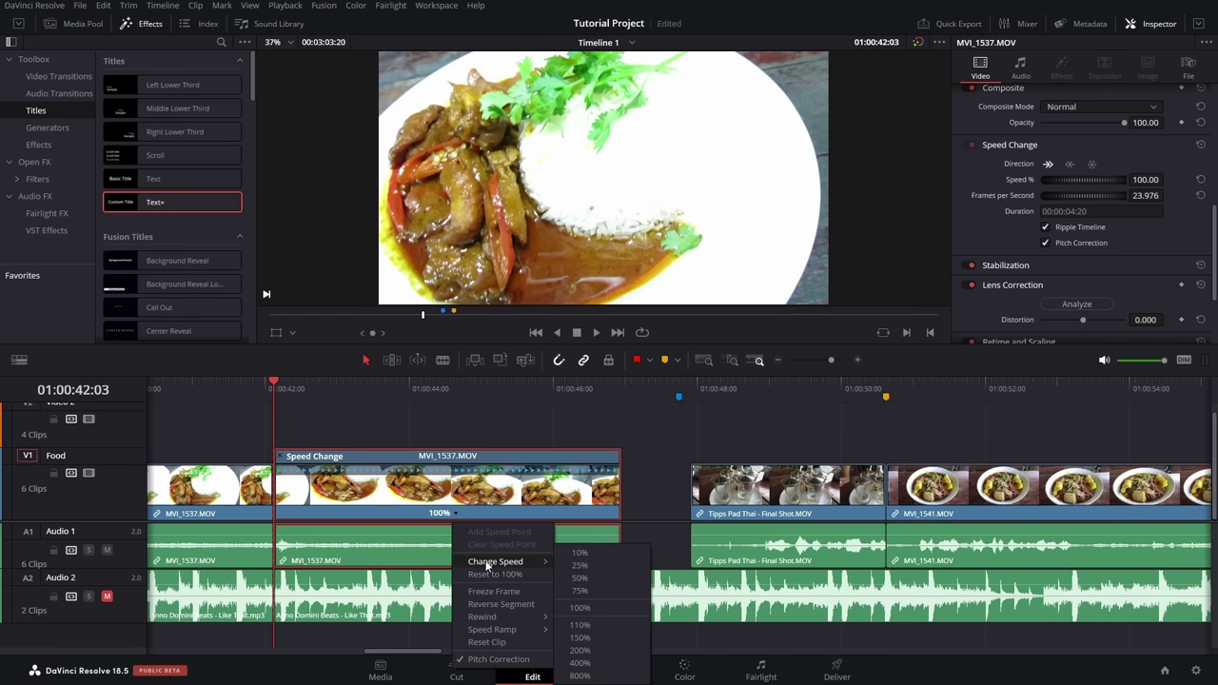
{"action": "left_click", "coordinate": [579, 578]}
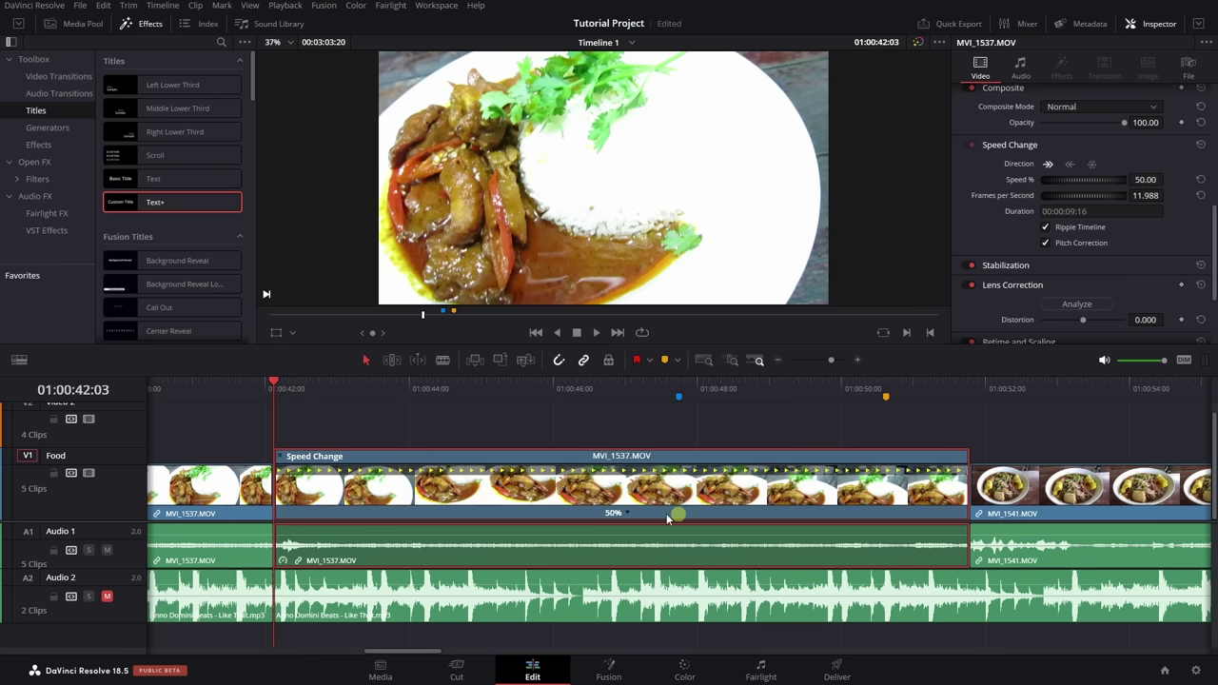
{"action": "key", "text": "space"}
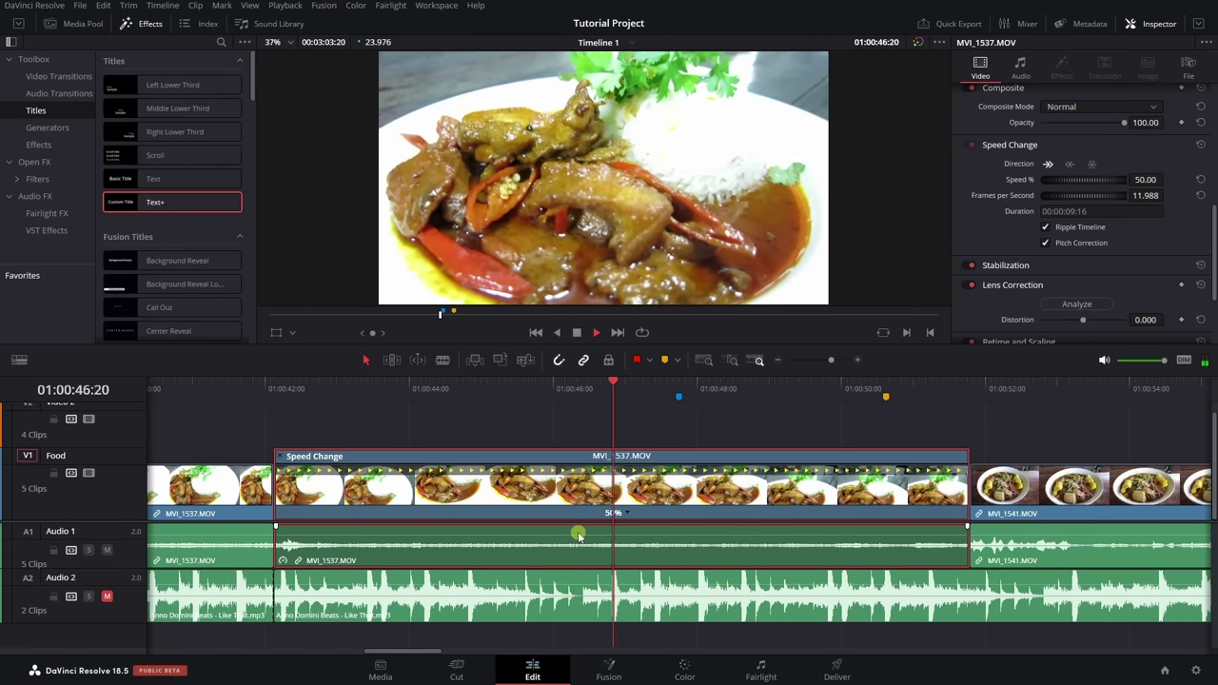
{"action": "key", "text": "space"}
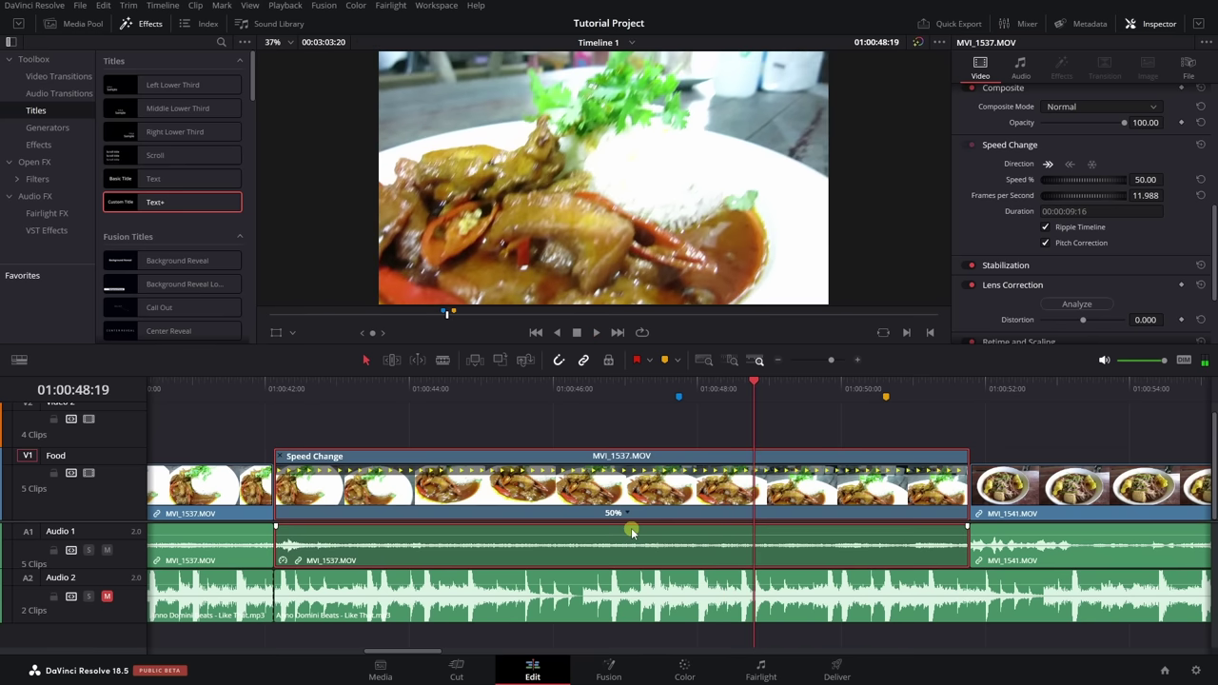
{"action": "key", "text": "ctrl+z"}
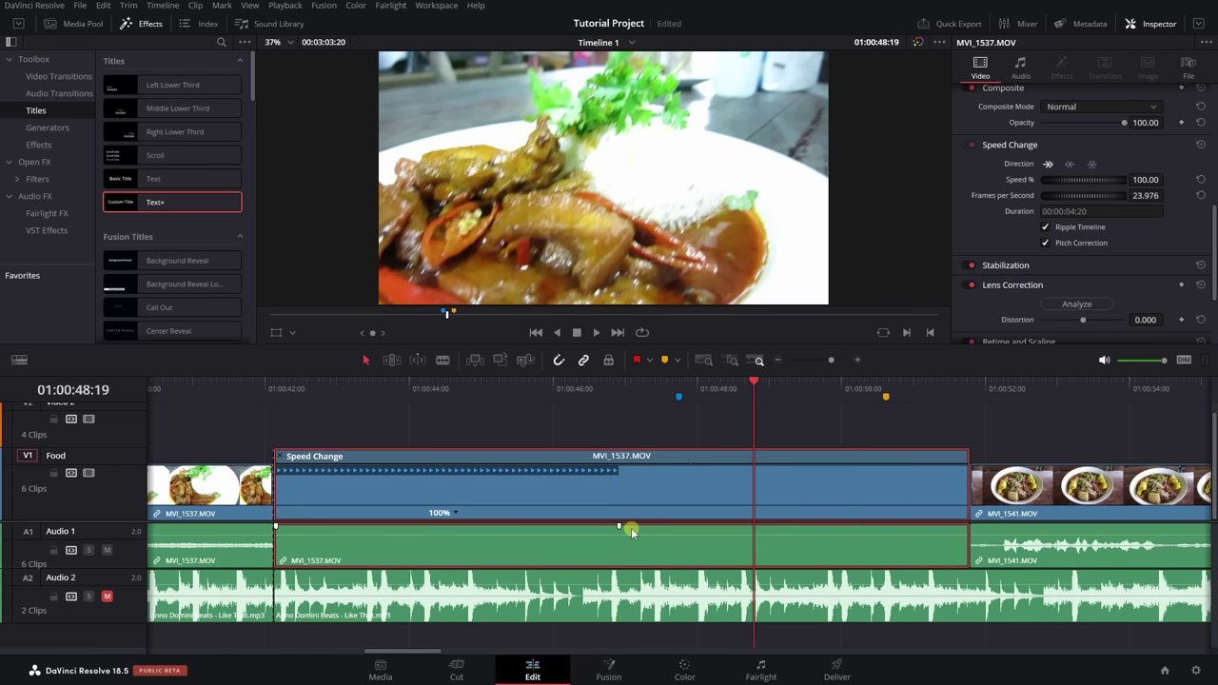
- Add speed points to the selected MVI_1537.MOV segment at 01:00:43:02 and 01:00:45:16
{"action": "left_click", "coordinate": [343, 388]}
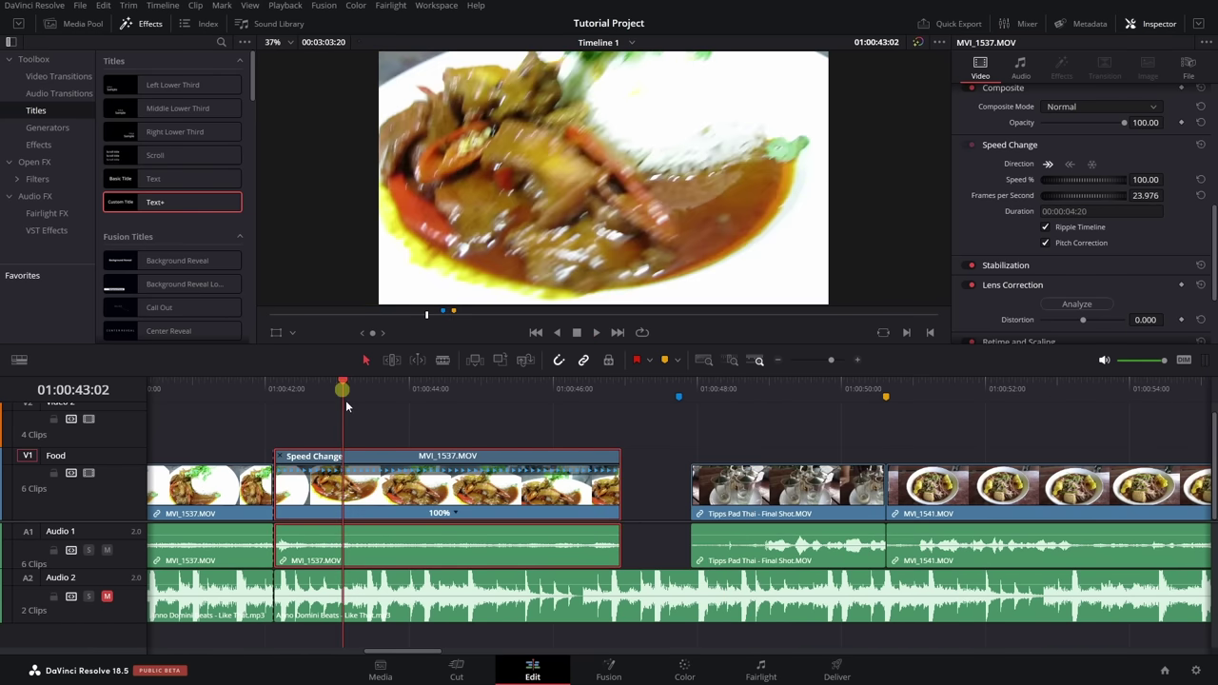
{"action": "left_click", "coordinate": [455, 512]}
{"action": "left_click", "coordinate": [499, 534]}
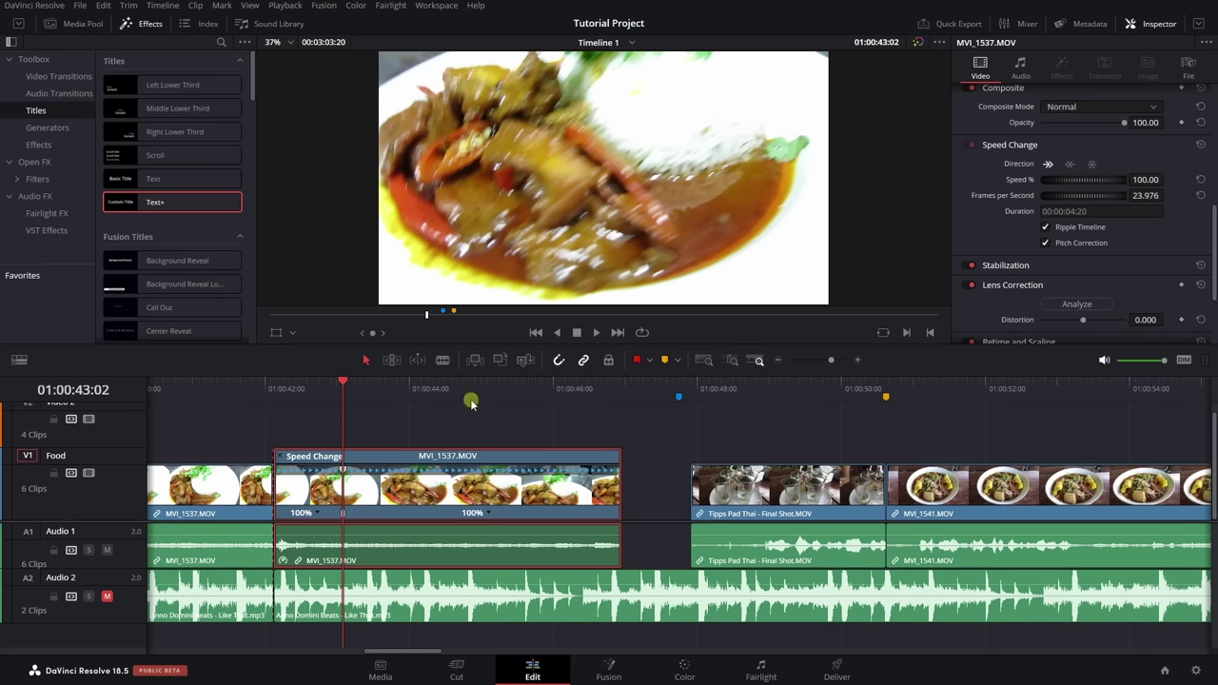
{"action": "left_click", "coordinate": [528, 389]}
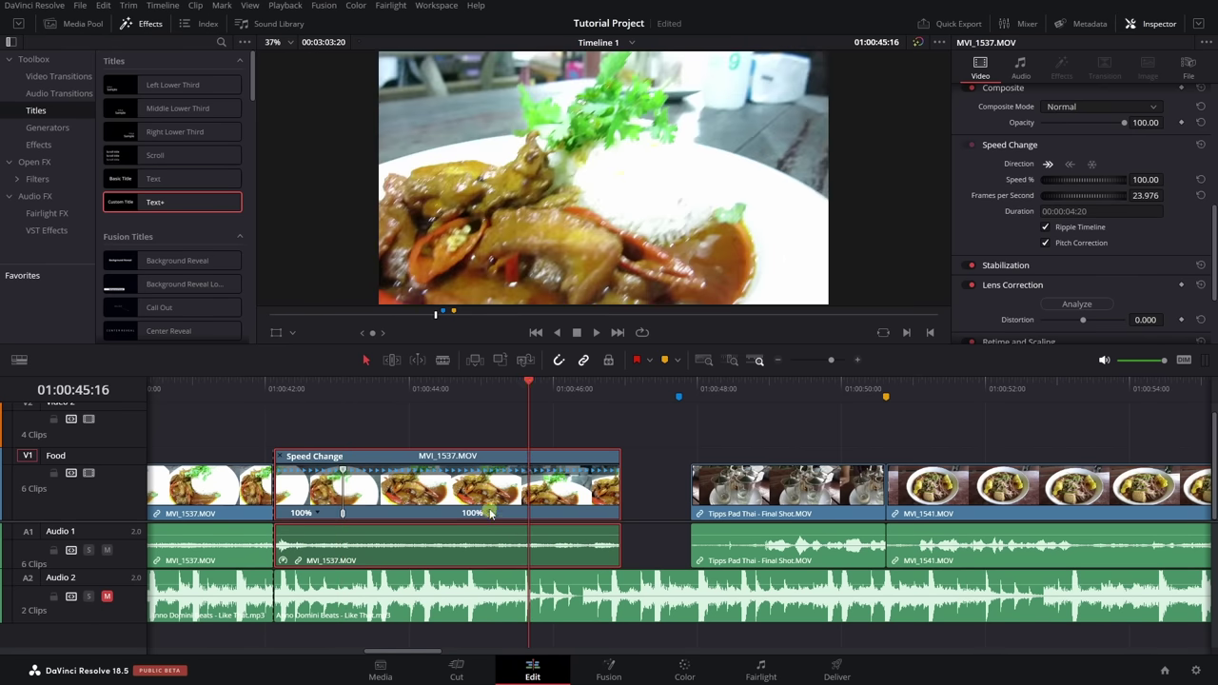
{"action": "left_click", "coordinate": [490, 513]}
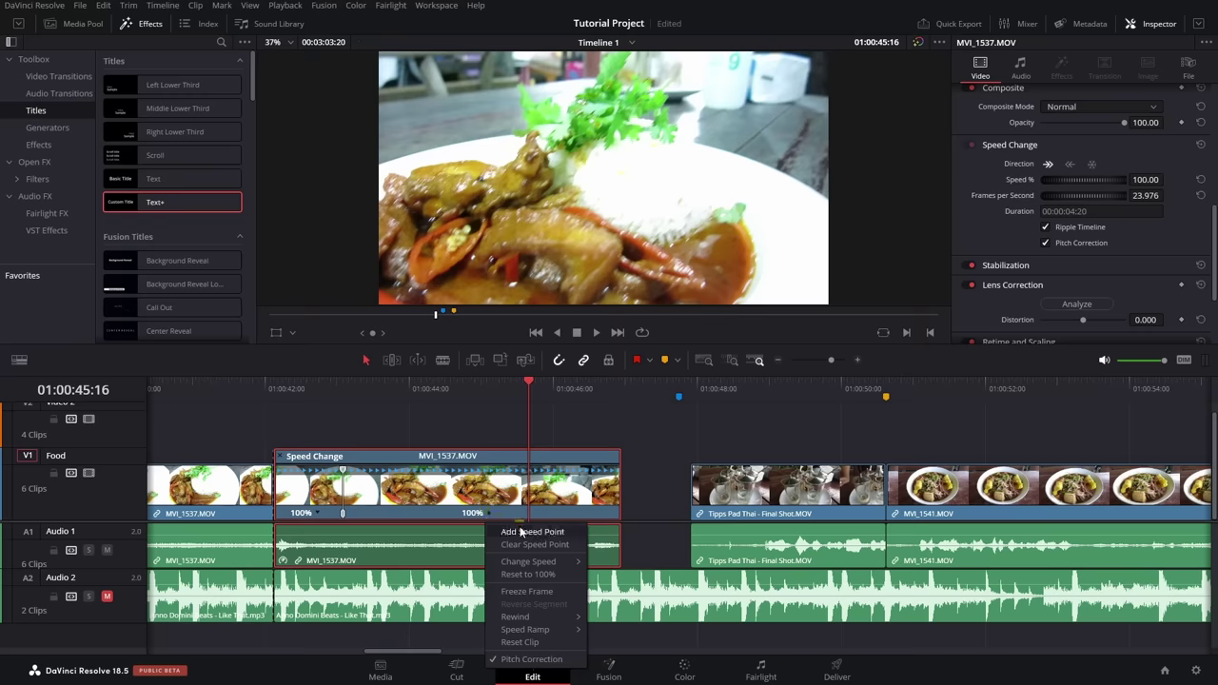
{"action": "left_click", "coordinate": [523, 533]}
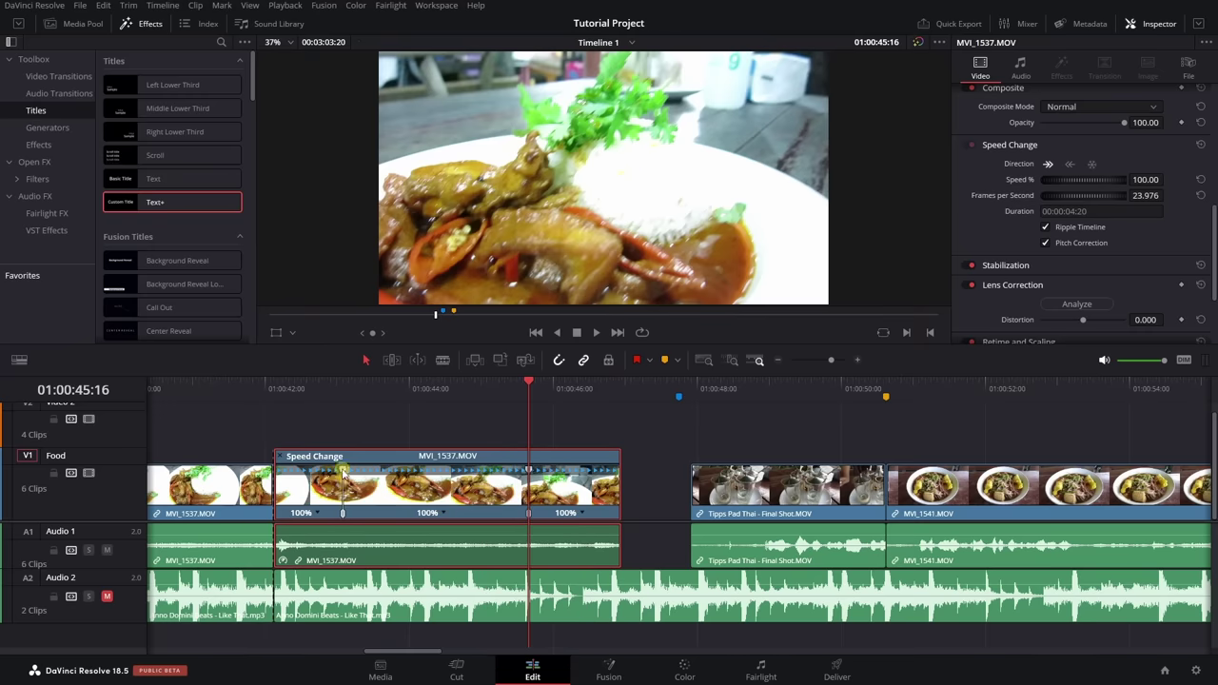
- Shift the two speed points so the clip's first section runs at 153% and its middle section at 73%
{"action": "left_click_drag", "start_coordinate": [344, 470], "coordinate": [391, 476]}
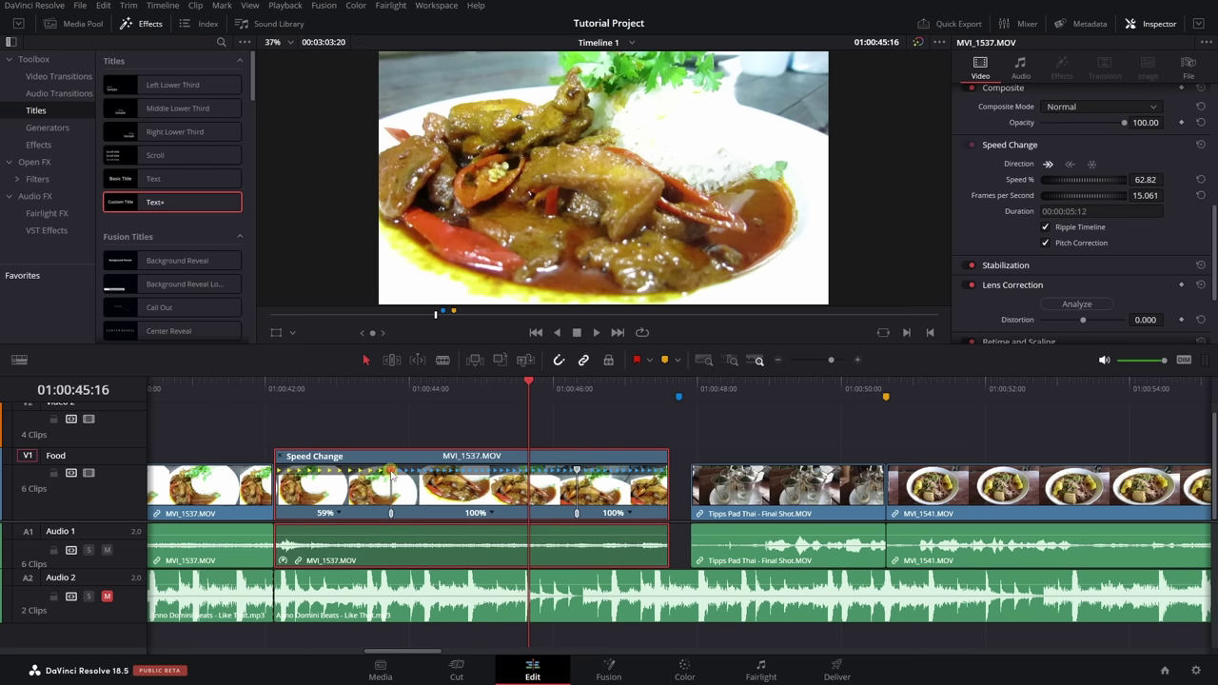
{"action": "left_click_drag", "start_coordinate": [393, 474], "coordinate": [318, 483]}
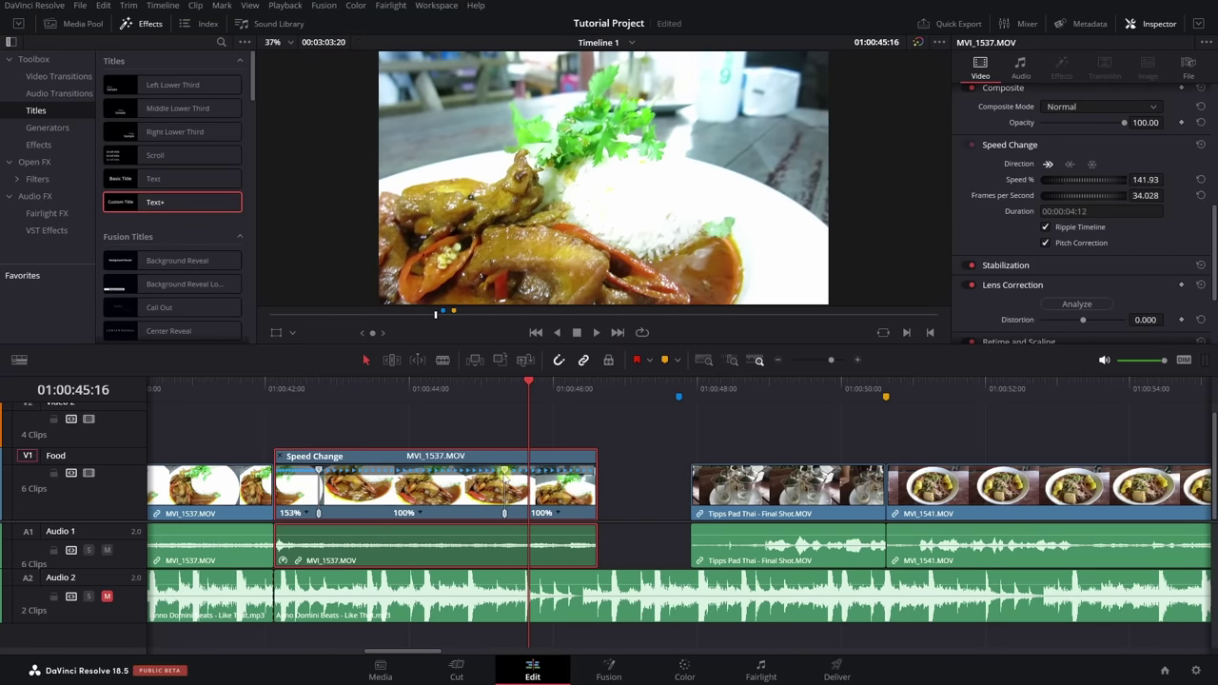
{"action": "left_click_drag", "start_coordinate": [505, 471], "coordinate": [576, 477]}
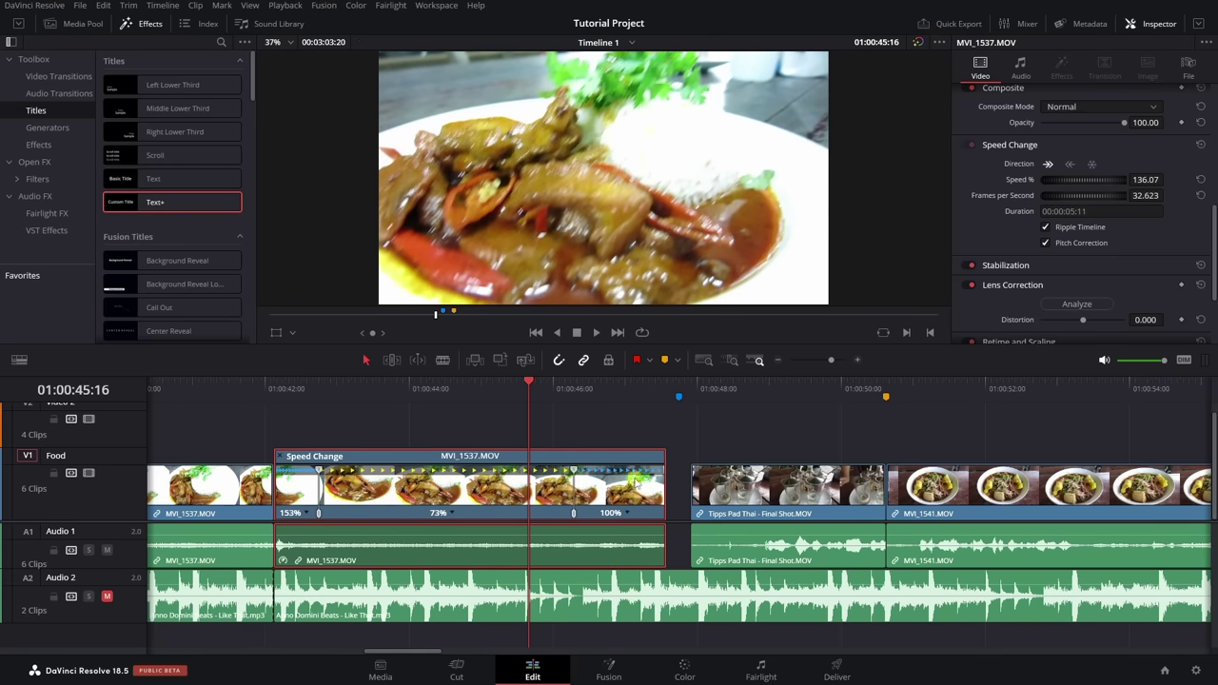
- Set the speed of the clip's middle section, between the two speed points, to 25%
{"action": "left_click", "coordinate": [453, 515]}
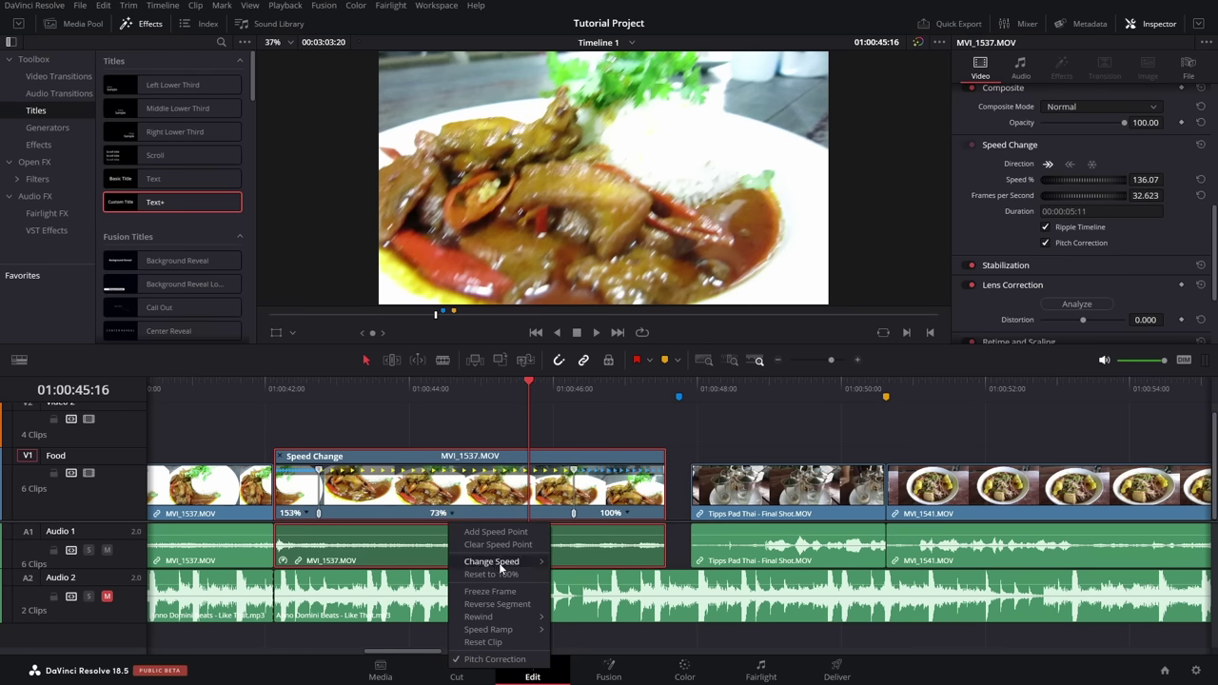
{"action": "mouse_move", "coordinate": [528, 565]}
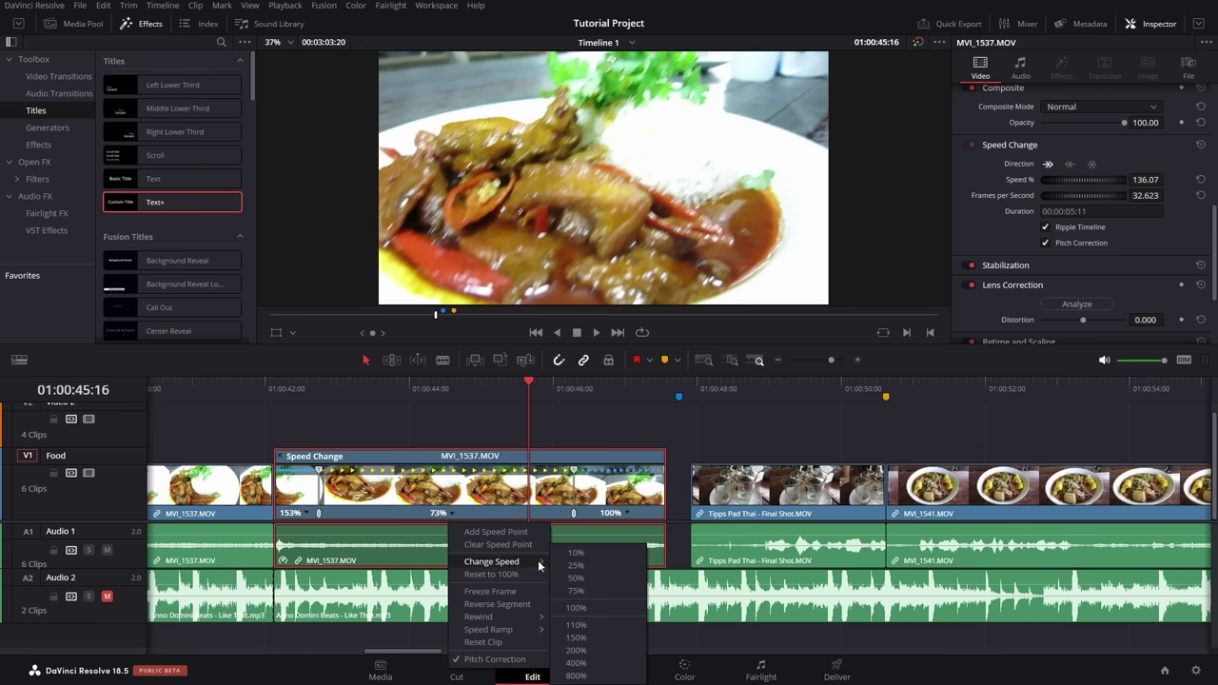
{"action": "left_click", "coordinate": [590, 565]}
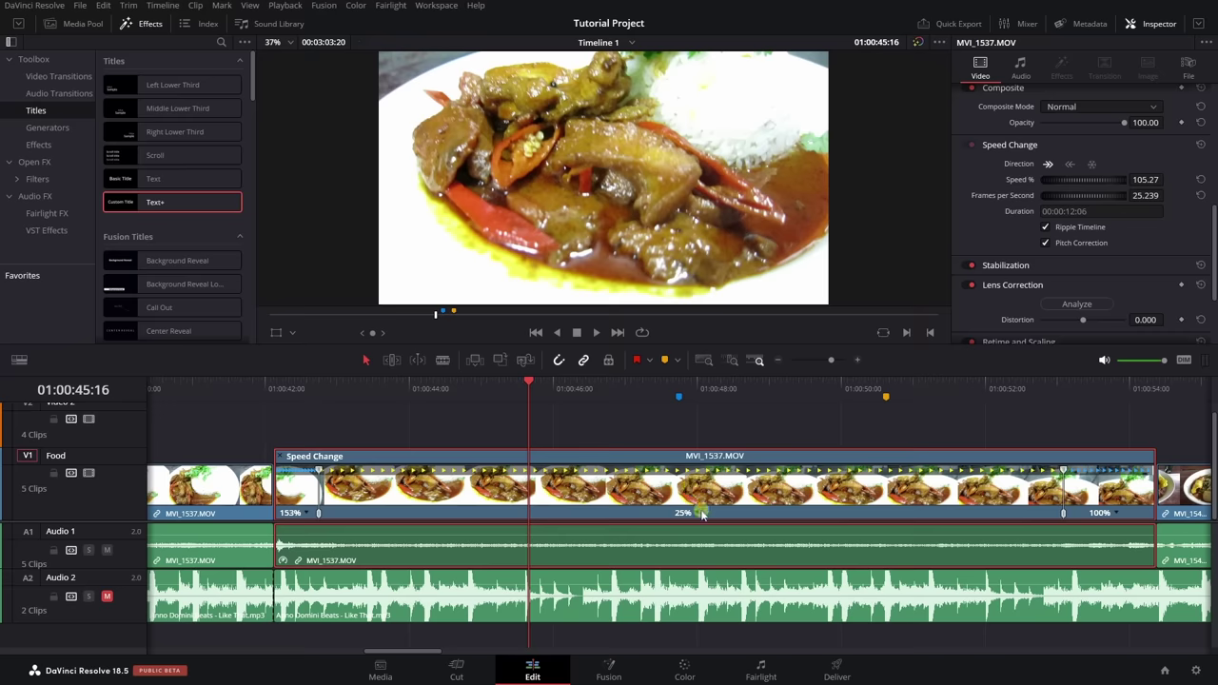
- Try resetting the speed of MVI_1537.MOV's middle section to 100%, and undo that reset
{"action": "left_click", "coordinate": [695, 511]}
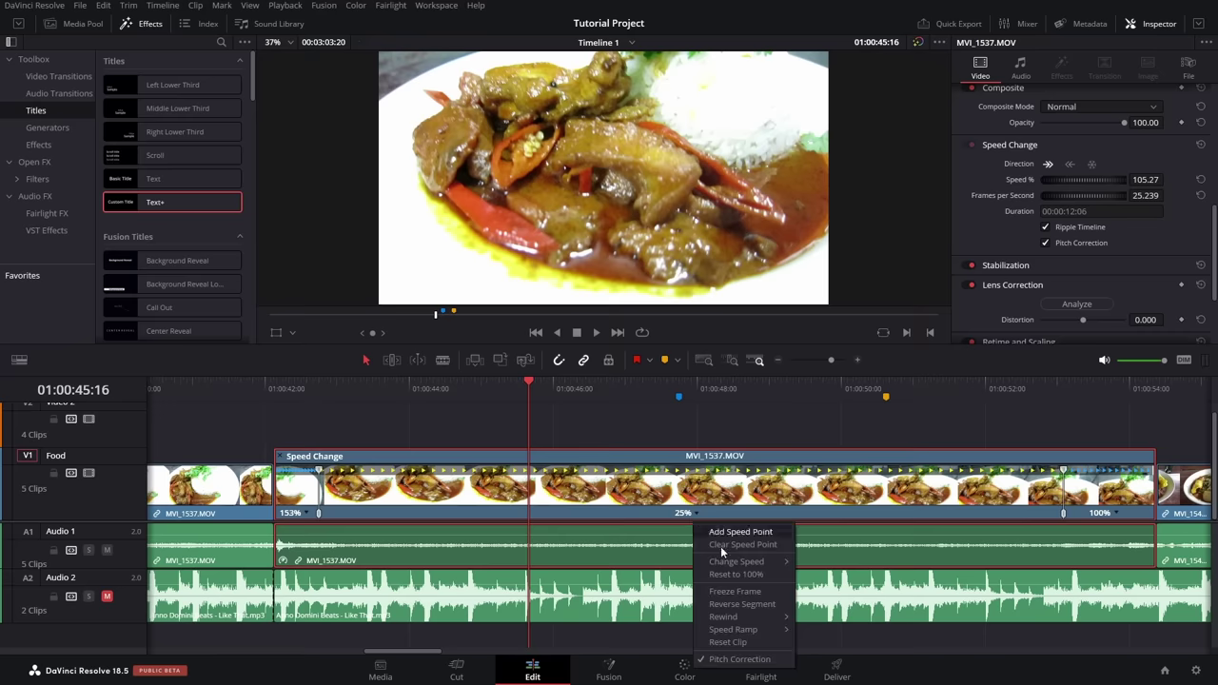
{"action": "left_click", "coordinate": [735, 574]}
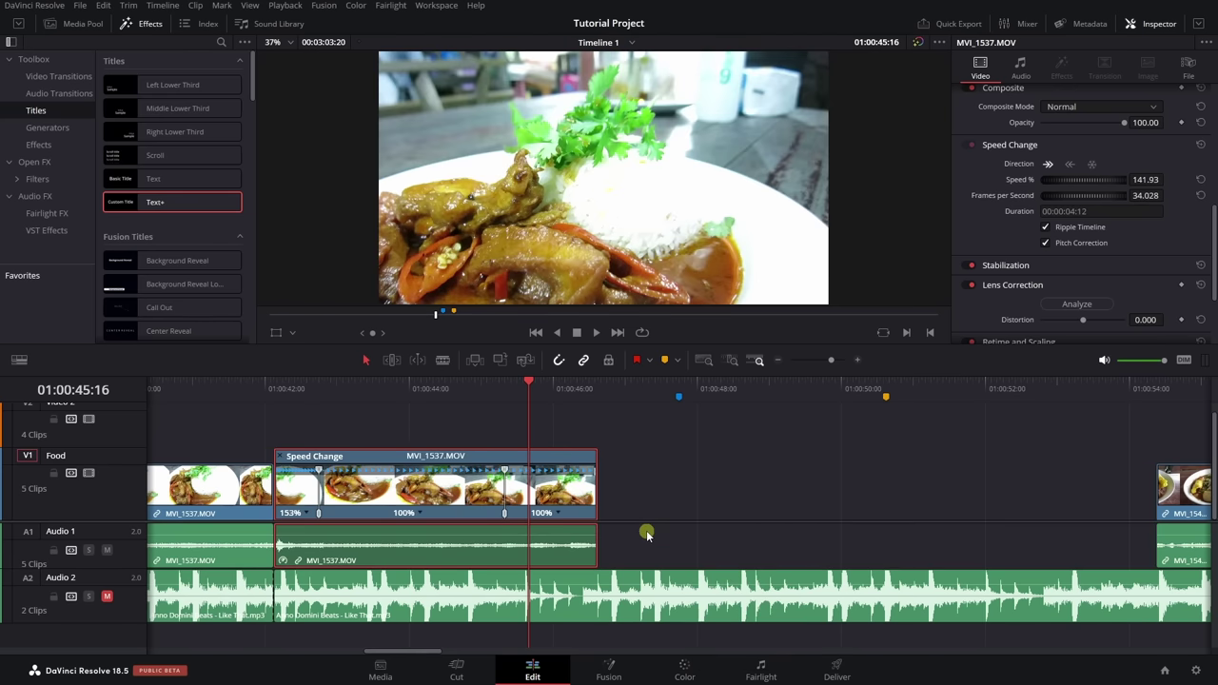
{"action": "key", "text": "ctrl+z"}
- Undo the earlier retime edits on MVI_1537.MOV, including its speed changes, speed points and the cuts in the clip and music
{"action": "key", "text": "ctrl+z"}
{"action": "key", "text": "ctrl+z"}
{"action": "key", "text": "ctrl+z"}
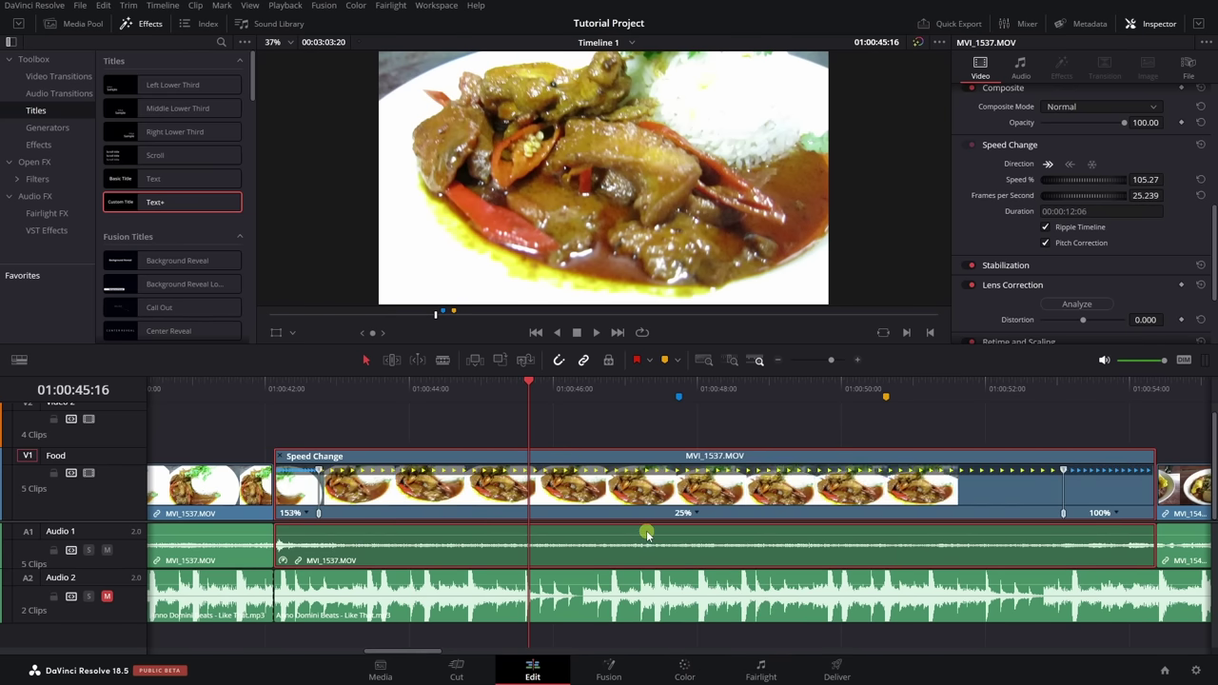
{"action": "key", "text": "ctrl+z"}
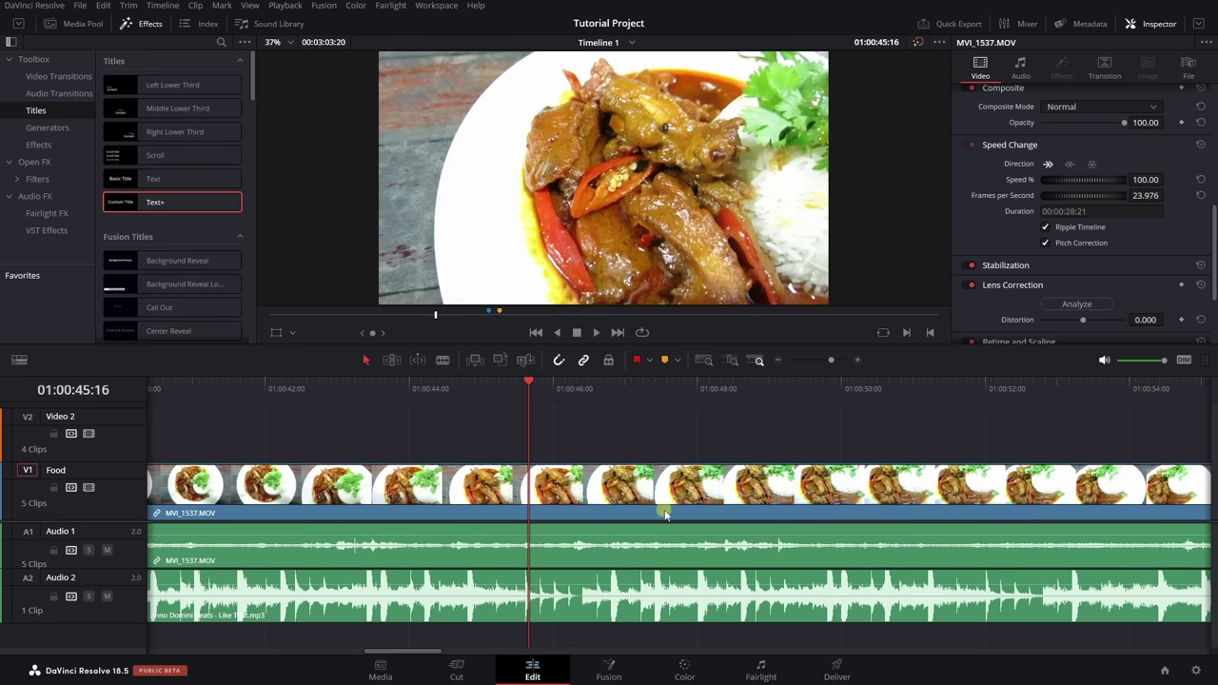
- Try moving Tipps Pad Thai - Final Shot.MOV and MVI_1541.MOV together against the end of MVI_1537.MOV, and undo the move
{"action": "scroll", "coordinate": [665, 513], "scroll_direction": "down", "scroll_amount": 3}
{"action": "scroll", "coordinate": [660, 514], "scroll_direction": "down", "scroll_amount": 2}
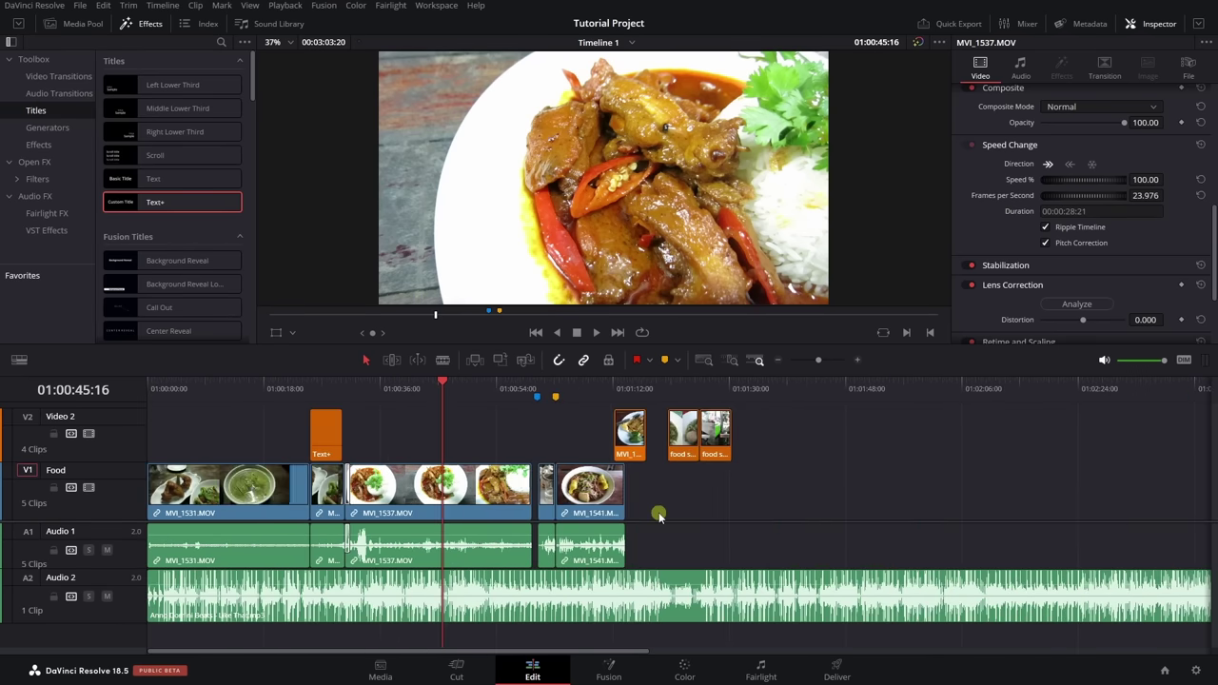
{"action": "left_click_drag", "start_coordinate": [641, 501], "coordinate": [584, 496]}
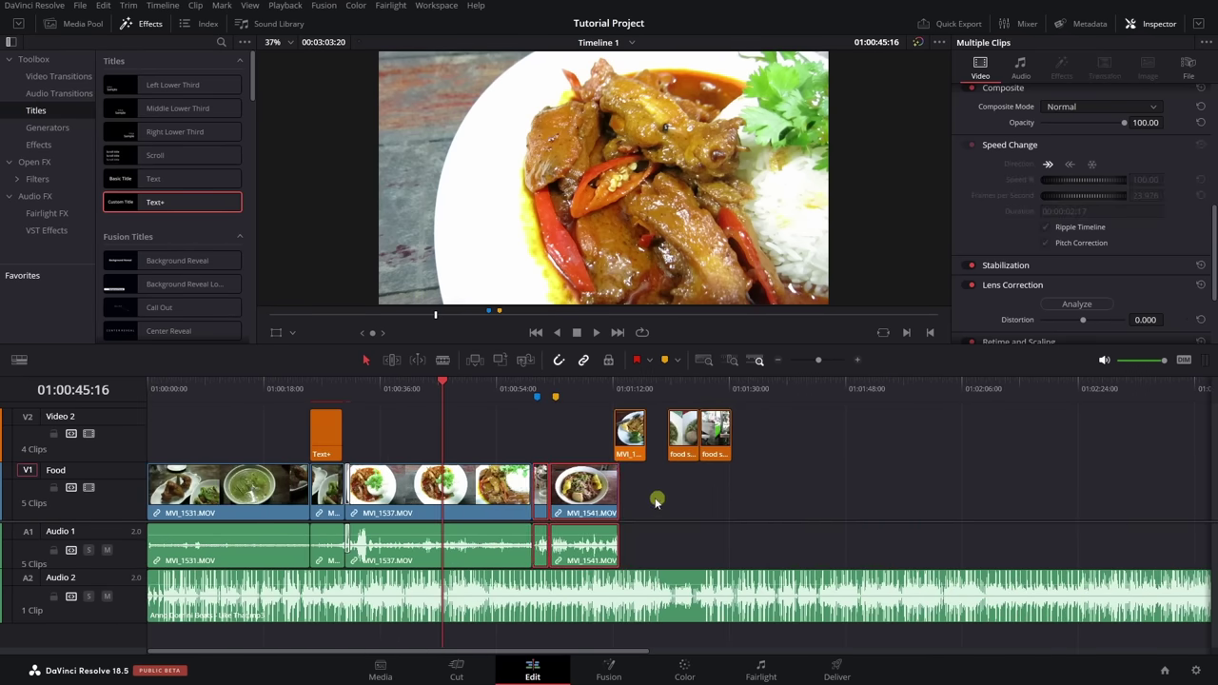
{"action": "key", "text": "ctrl+z"}
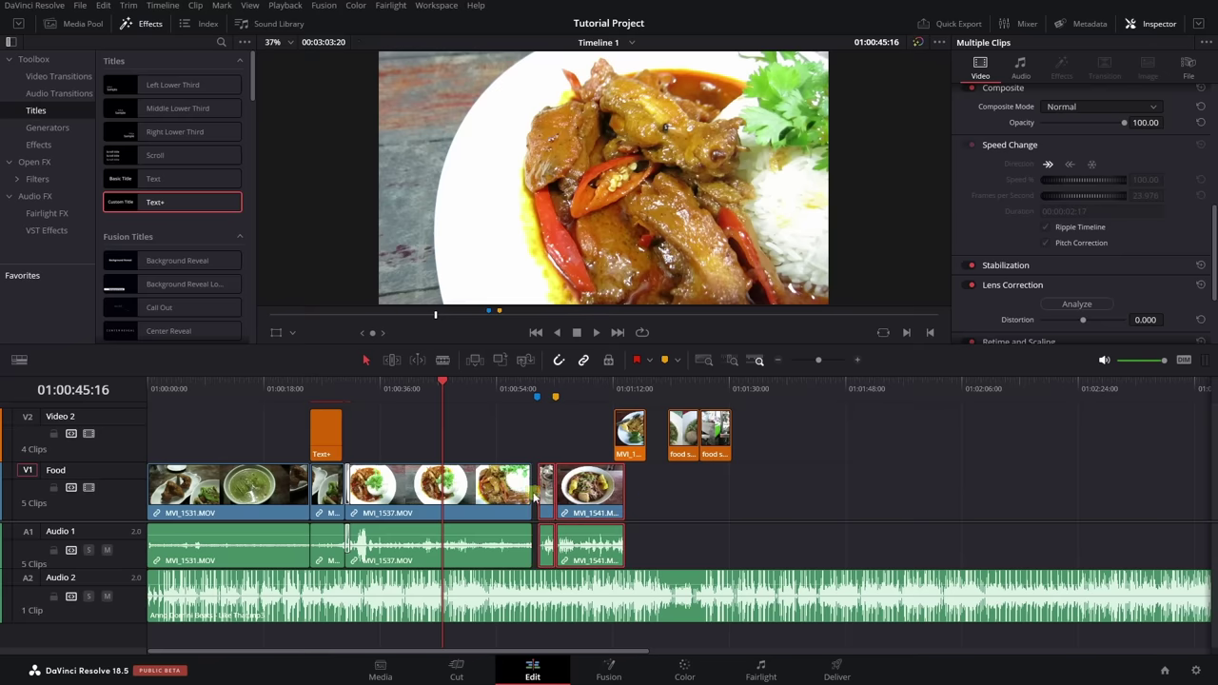
- Delete the gap between MVI_1537.MOV and Tipps Pad Thai - Final Shot.MOV on the Food track
{"action": "scroll", "coordinate": [535, 497], "scroll_direction": "up", "scroll_amount": 10}
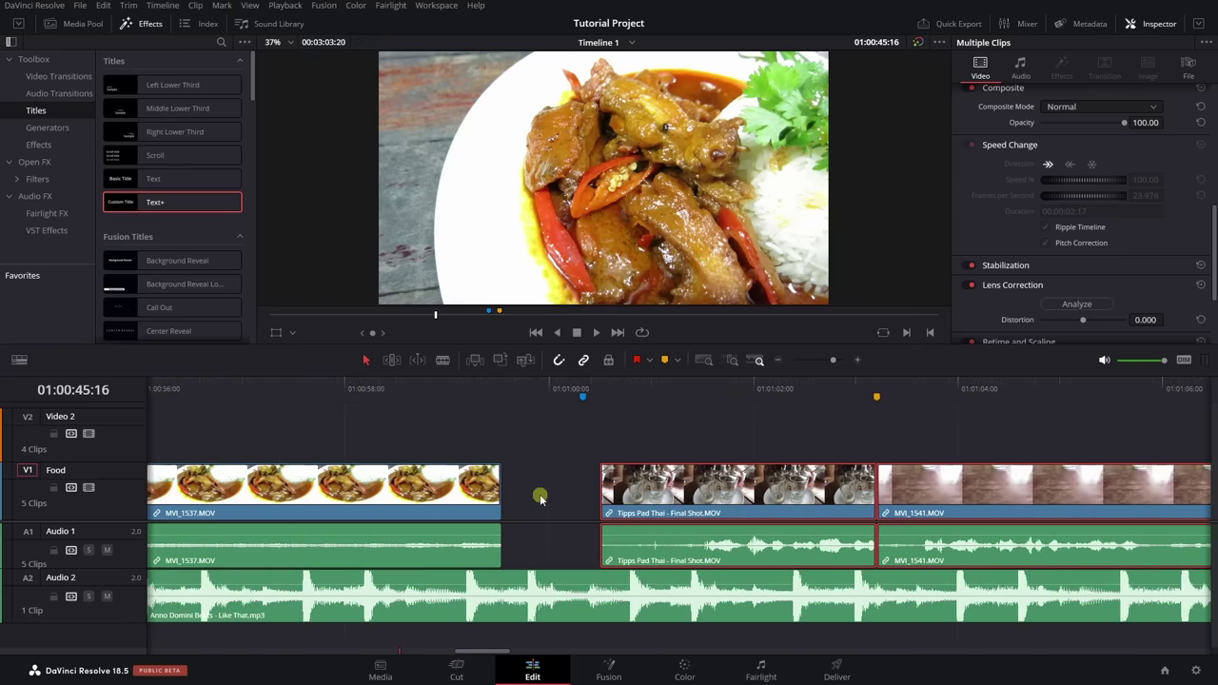
{"action": "scroll", "coordinate": [539, 497], "scroll_direction": "up", "scroll_amount": 2}
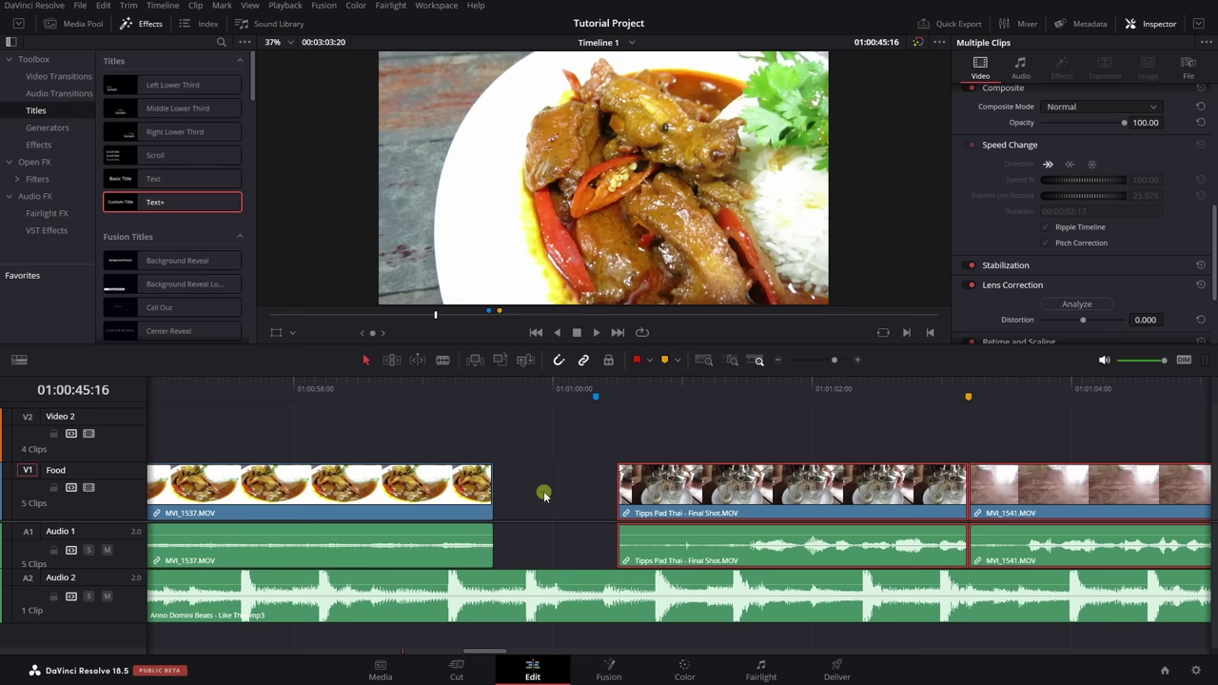
{"action": "left_click", "coordinate": [543, 494]}
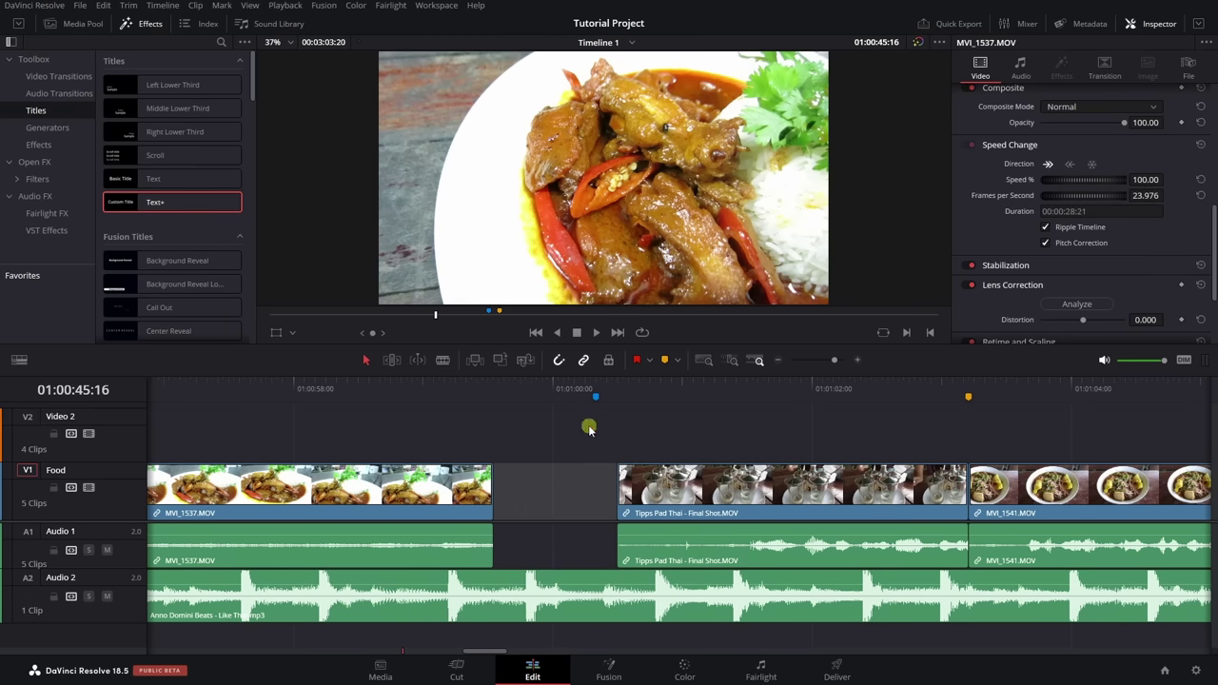
{"action": "key", "text": "Delete"}
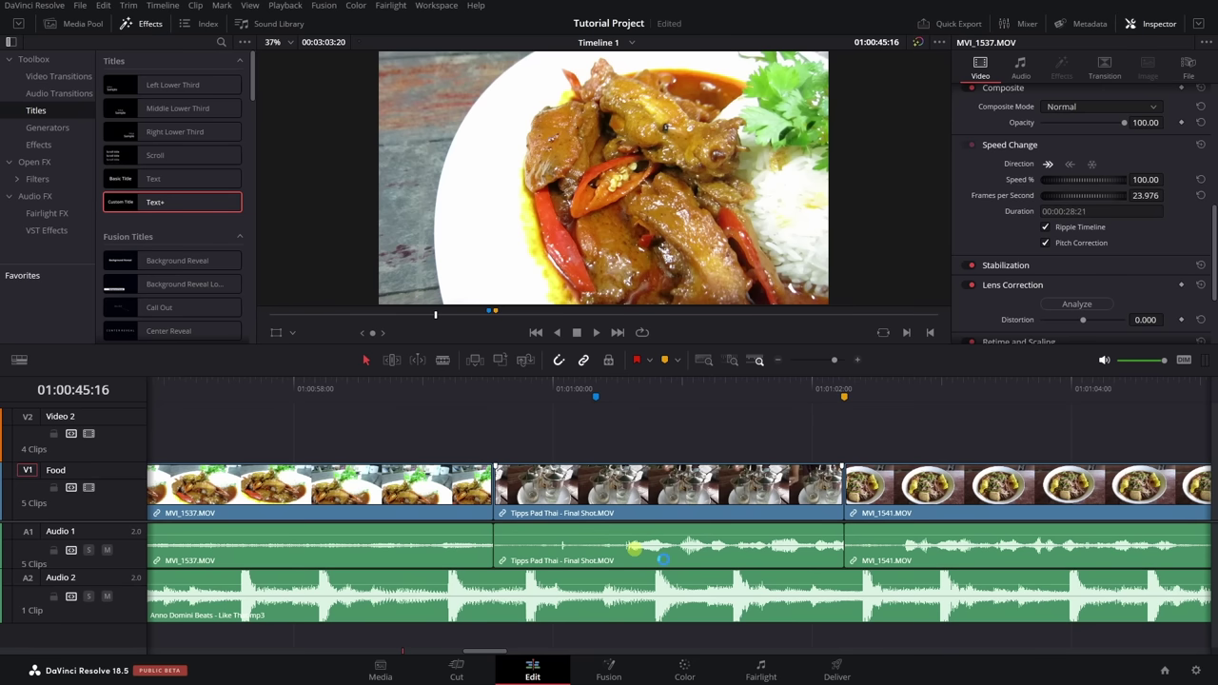
- Select the Anno Domini Beats - Like That.mp3 clip on Audio 2 and examine its volume, pan, pitch and equalizer settings
{"action": "left_click", "coordinate": [641, 512]}
{"action": "left_click", "coordinate": [617, 598]}
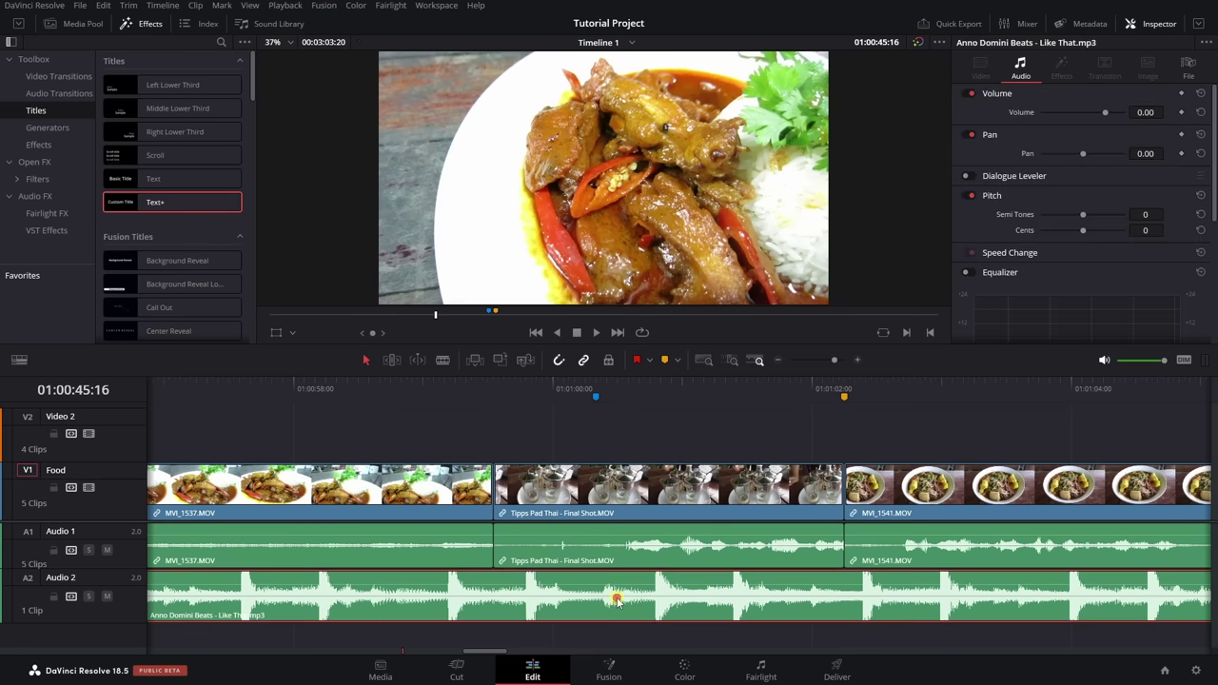
{"action": "left_click", "coordinate": [1019, 68]}
{"action": "left_click_drag", "start_coordinate": [1214, 114], "coordinate": [1182, 97]}
{"action": "left_click", "coordinate": [1117, 120]}
{"action": "scroll", "coordinate": [1209, 109], "scroll_direction": "down", "scroll_amount": 1}
{"action": "scroll", "coordinate": [1094, 114], "scroll_direction": "up", "scroll_amount": 1}
{"action": "left_click_drag", "start_coordinate": [1214, 167], "coordinate": [1207, 89]}
{"action": "scroll", "coordinate": [1214, 133], "scroll_direction": "down", "scroll_amount": 2}
{"action": "scroll", "coordinate": [1180, 138], "scroll_direction": "up", "scroll_amount": 2}
- Trim the music clip on Audio 2 to end with the last Video 2 image, and add a short audio fade-out
{"action": "key", "text": "shift+z"}
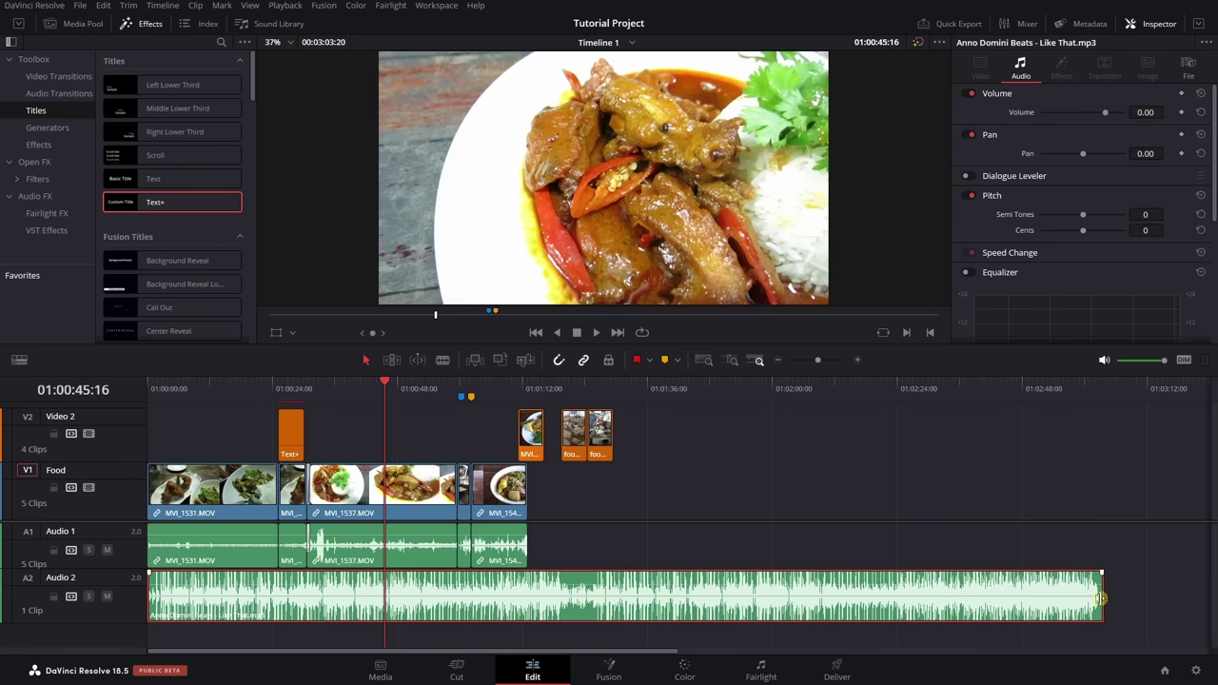
{"action": "left_click_drag", "start_coordinate": [1100, 598], "coordinate": [615, 597]}
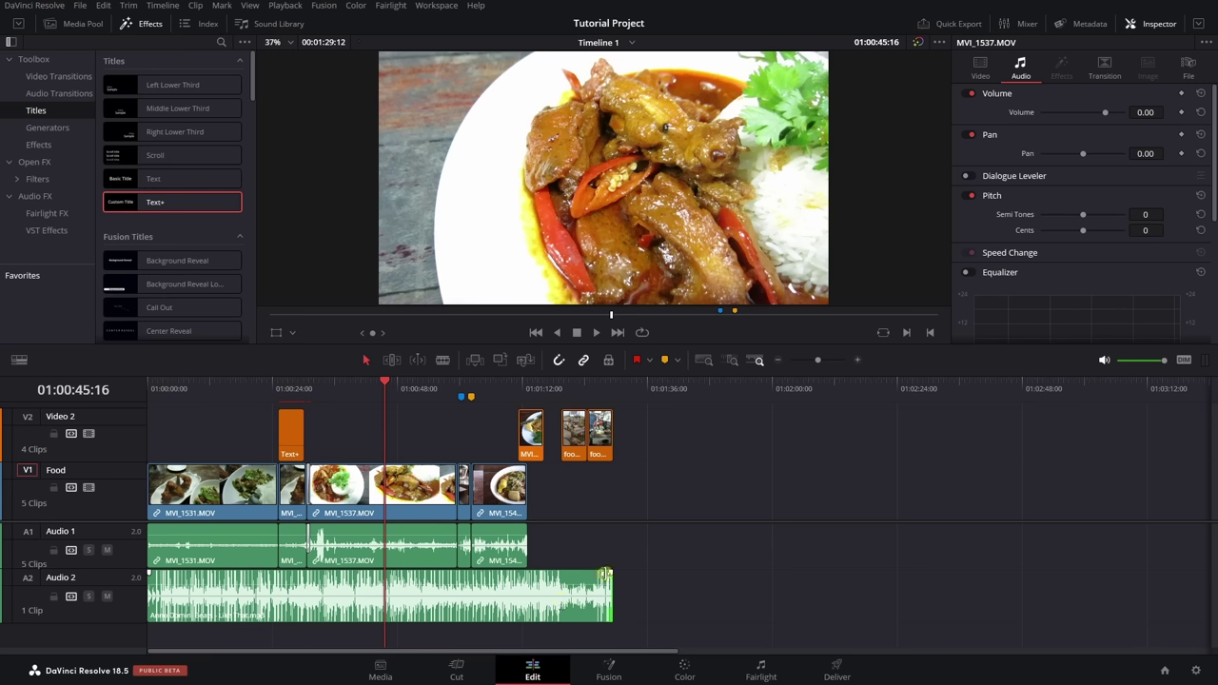
{"action": "left_click_drag", "start_coordinate": [609, 571], "coordinate": [595, 579]}
- Add an audio fade-out of about 4 seconds to the end of MVI_1541.MOV and bend its fade curve upward
{"action": "scroll", "coordinate": [533, 542], "scroll_direction": "up", "scroll_amount": 4}
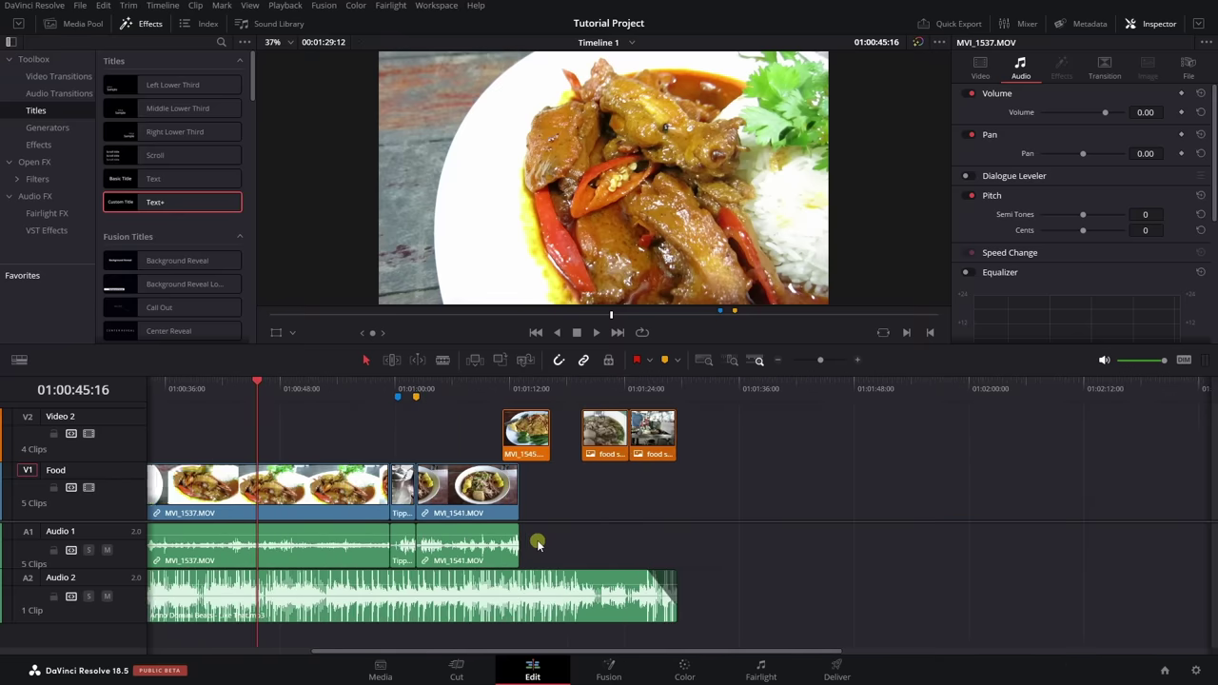
{"action": "scroll", "coordinate": [537, 543], "scroll_direction": "up", "scroll_amount": 2}
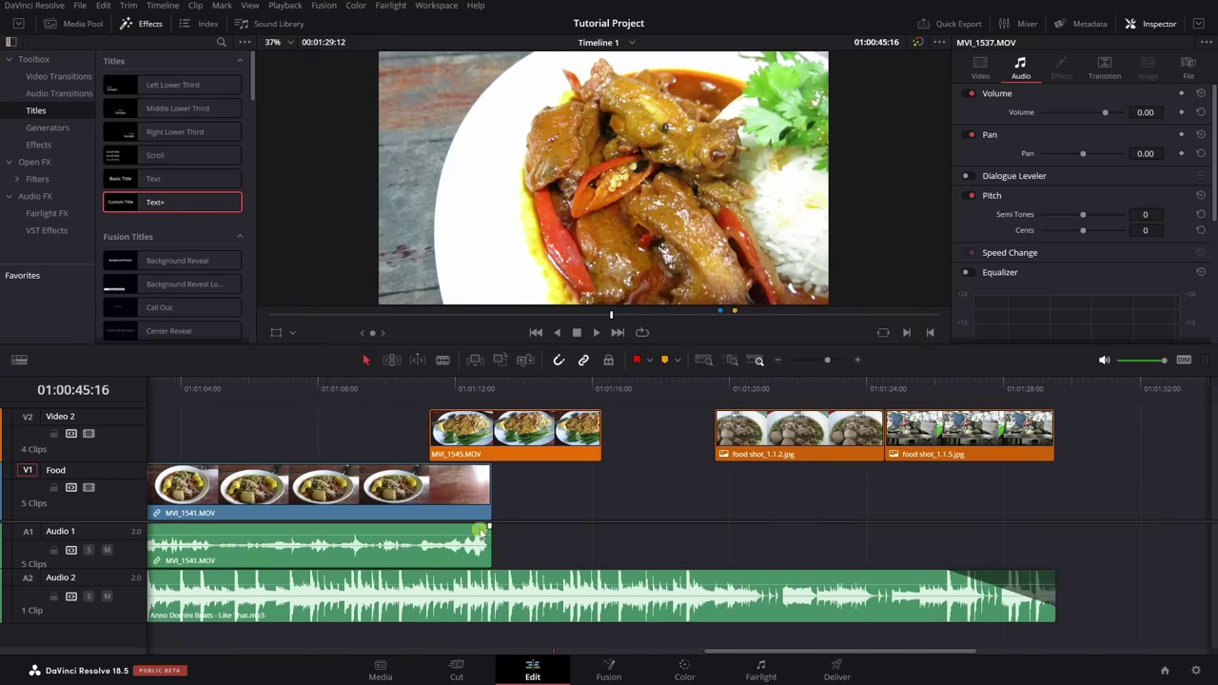
{"action": "left_click_drag", "start_coordinate": [489, 526], "coordinate": [343, 528]}
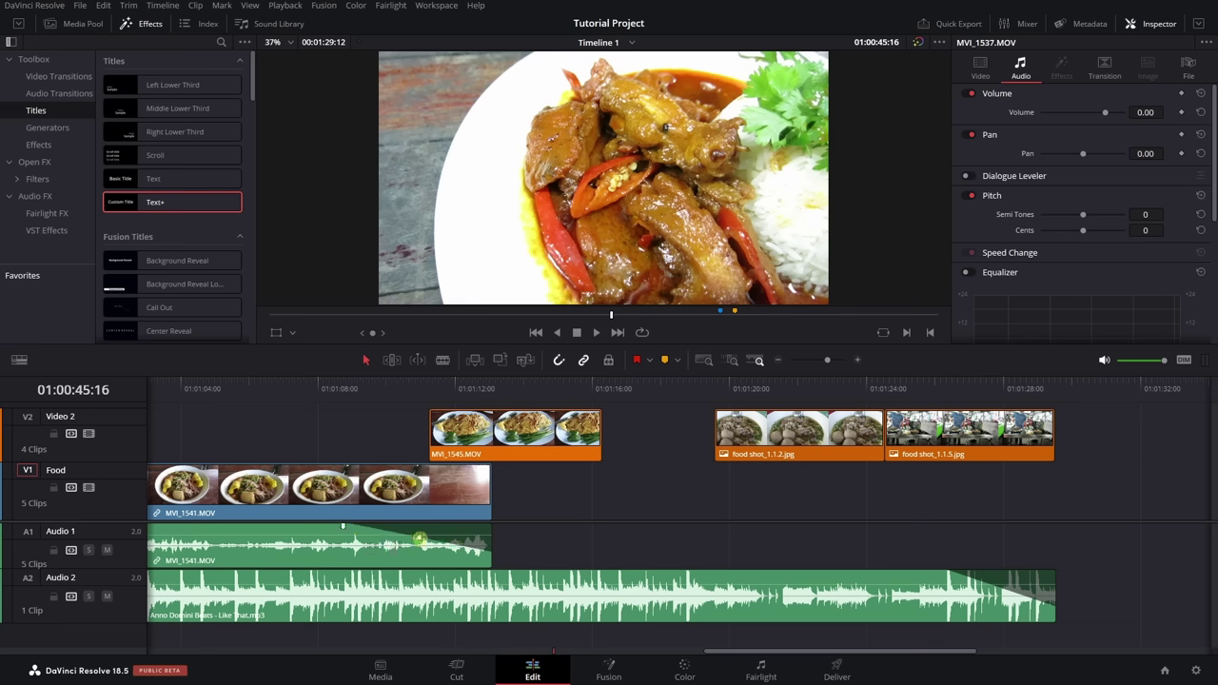
{"action": "left_click_drag", "start_coordinate": [419, 538], "coordinate": [461, 529]}
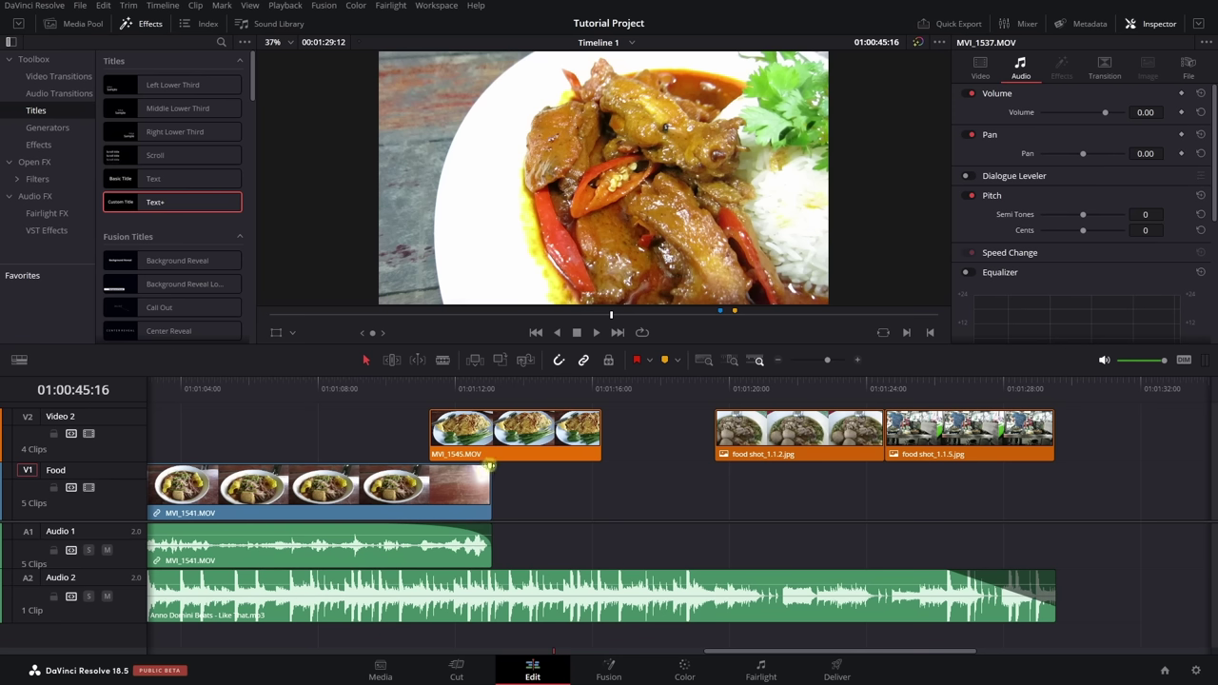
- Add a video fade-out of about 6 seconds to MVI_1541.MOV and move MVI_1545.MOV on Video 2 to start where that clip ends
{"action": "left_click_drag", "start_coordinate": [490, 466], "coordinate": [295, 466]}
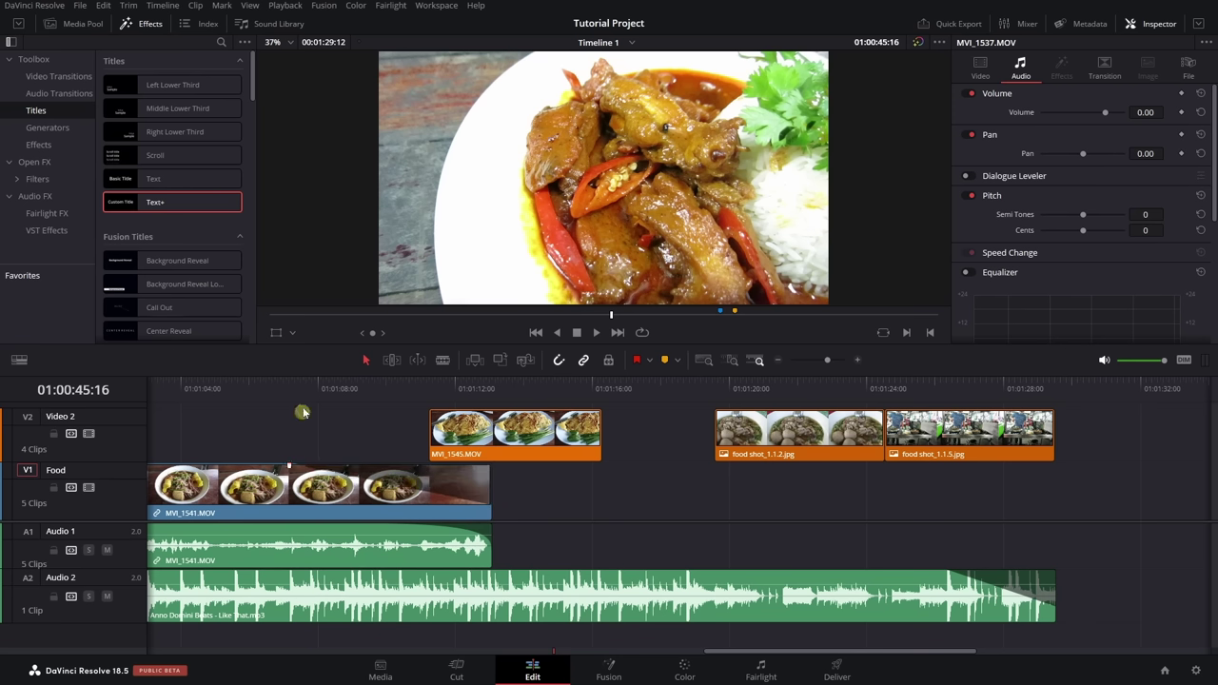
{"action": "mouse_move", "coordinate": [488, 430]}
{"action": "left_click_drag", "start_coordinate": [494, 435], "coordinate": [556, 436]}
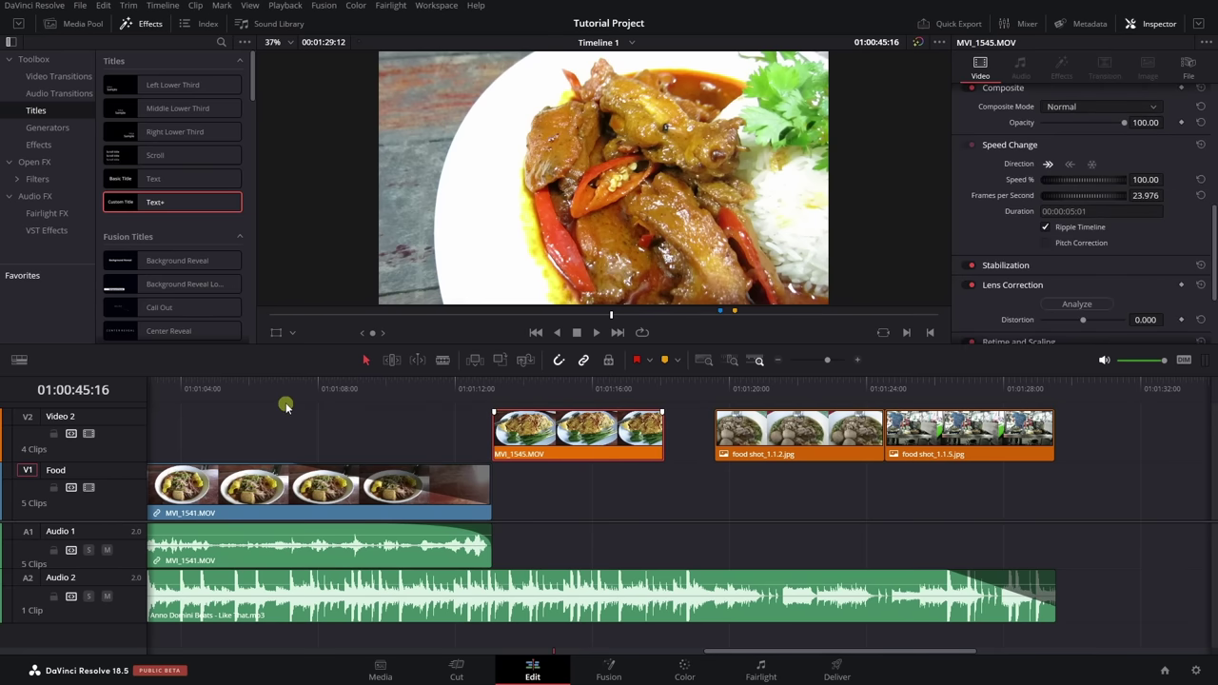
- Play back the fade from 01:01:04:22, and remove the video fade-out from MVI_1541.MOV
{"action": "left_click", "coordinate": [214, 388]}
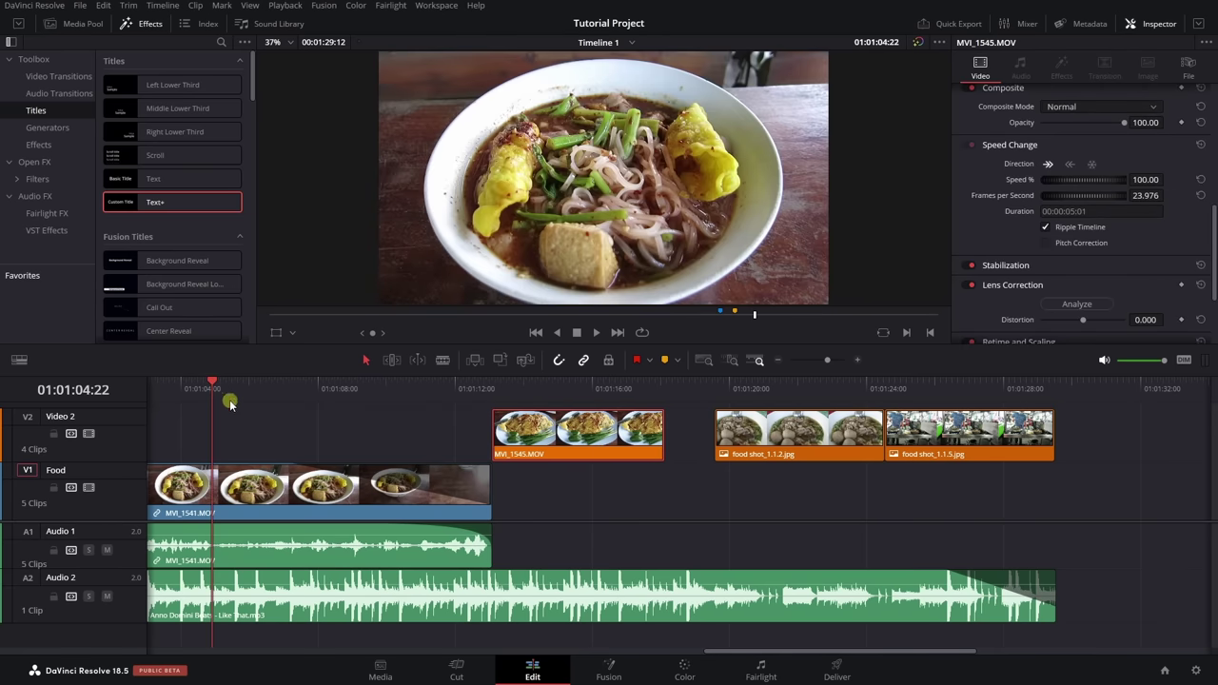
{"action": "key", "text": "space"}
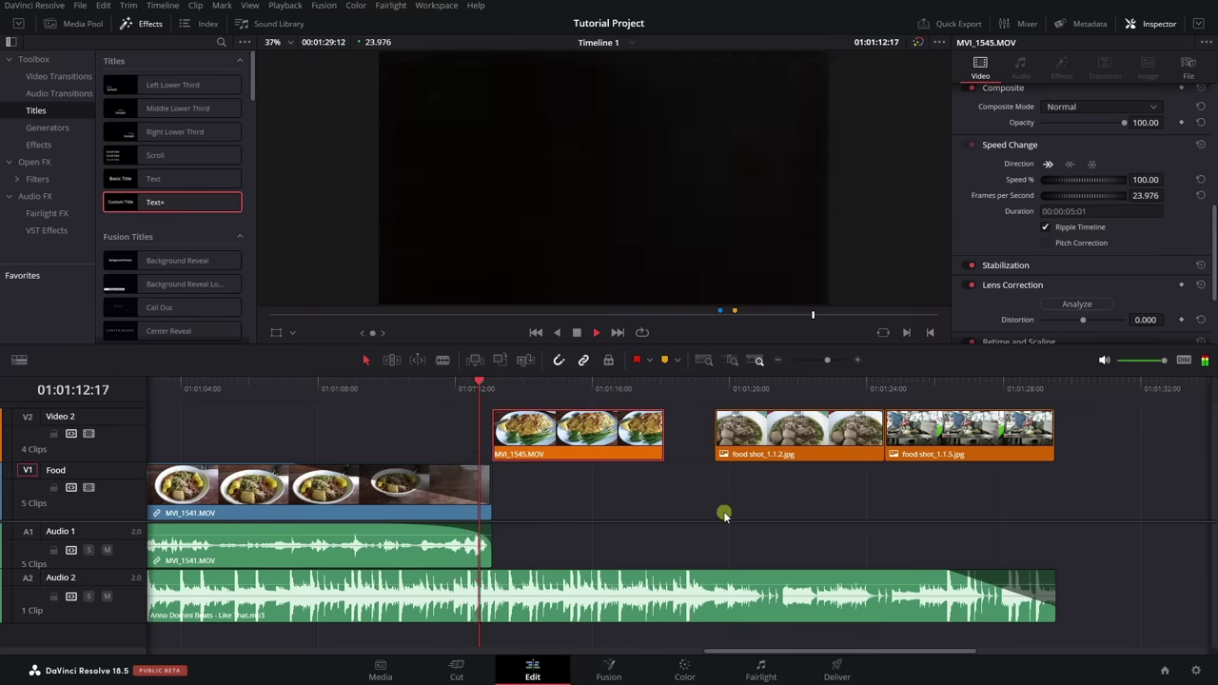
{"action": "key", "text": "space"}
{"action": "left_click", "coordinate": [314, 488]}
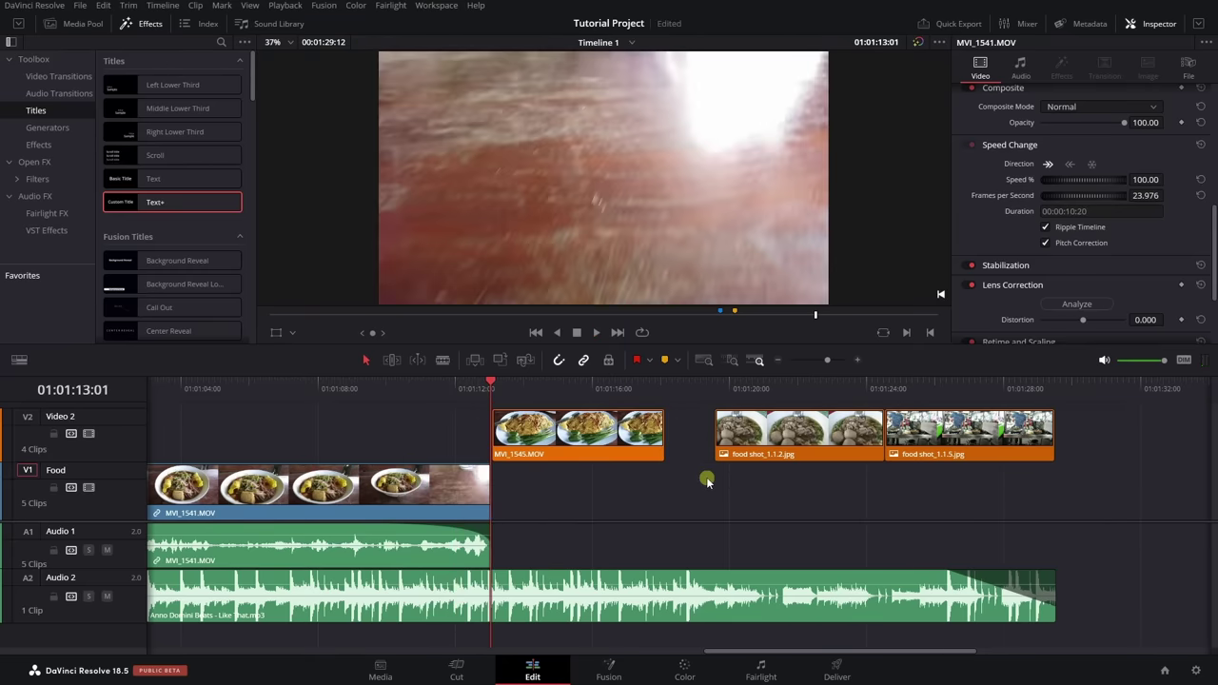
- Open Quick Export and look through the YouTube, Vimeo, Twitter, Dropbox, Presentations and TikTok presets
{"action": "key", "text": "shift+z"}
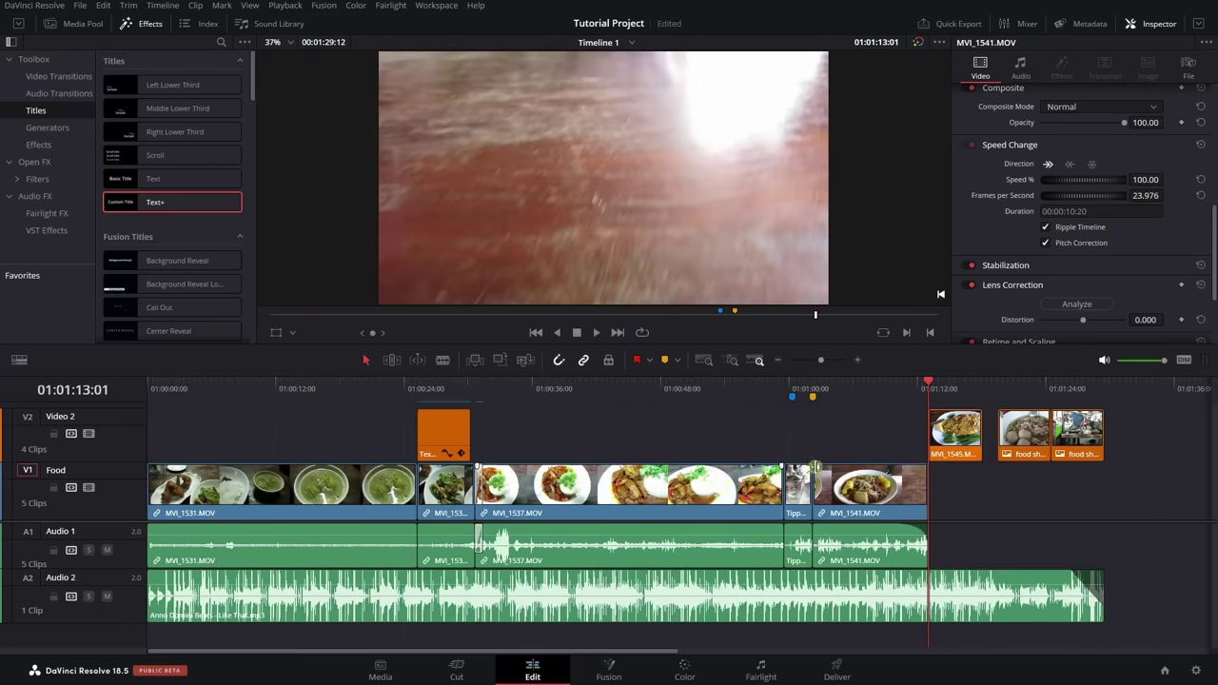
{"action": "left_click", "coordinate": [834, 667]}
{"action": "left_click", "coordinate": [845, 671]}
{"action": "left_click", "coordinate": [838, 677]}
{"action": "left_click", "coordinate": [79, 6]}
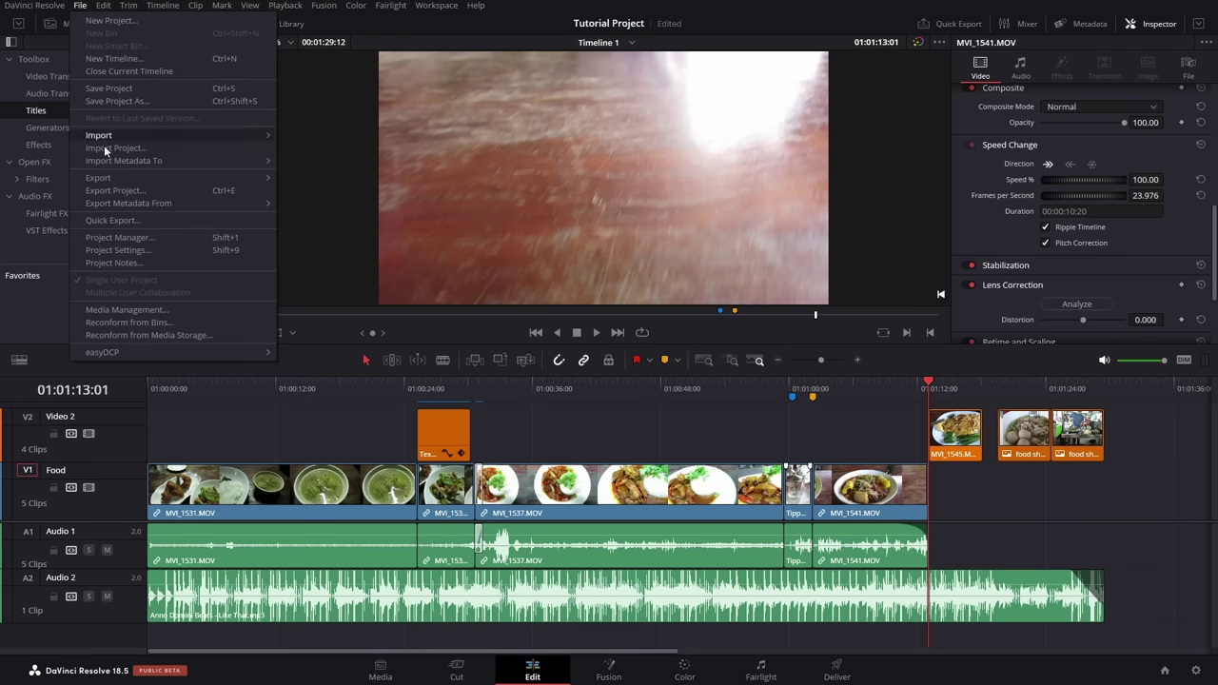
{"action": "left_click", "coordinate": [133, 222]}
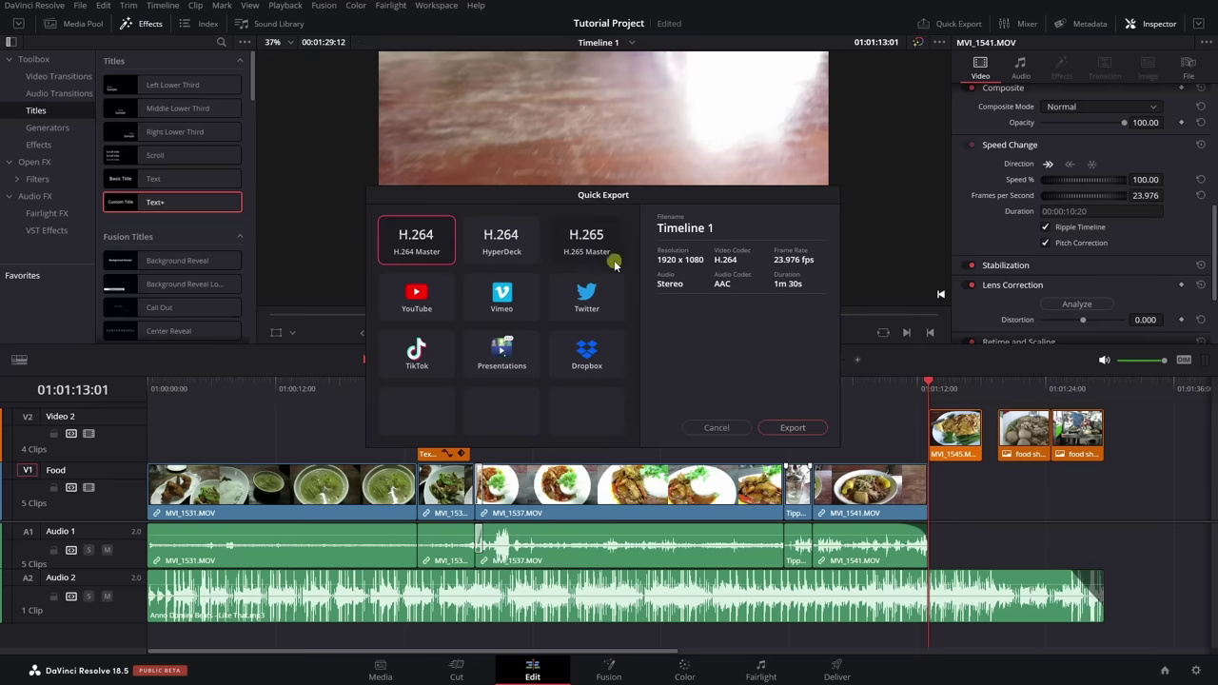
{"action": "left_click", "coordinate": [423, 297]}
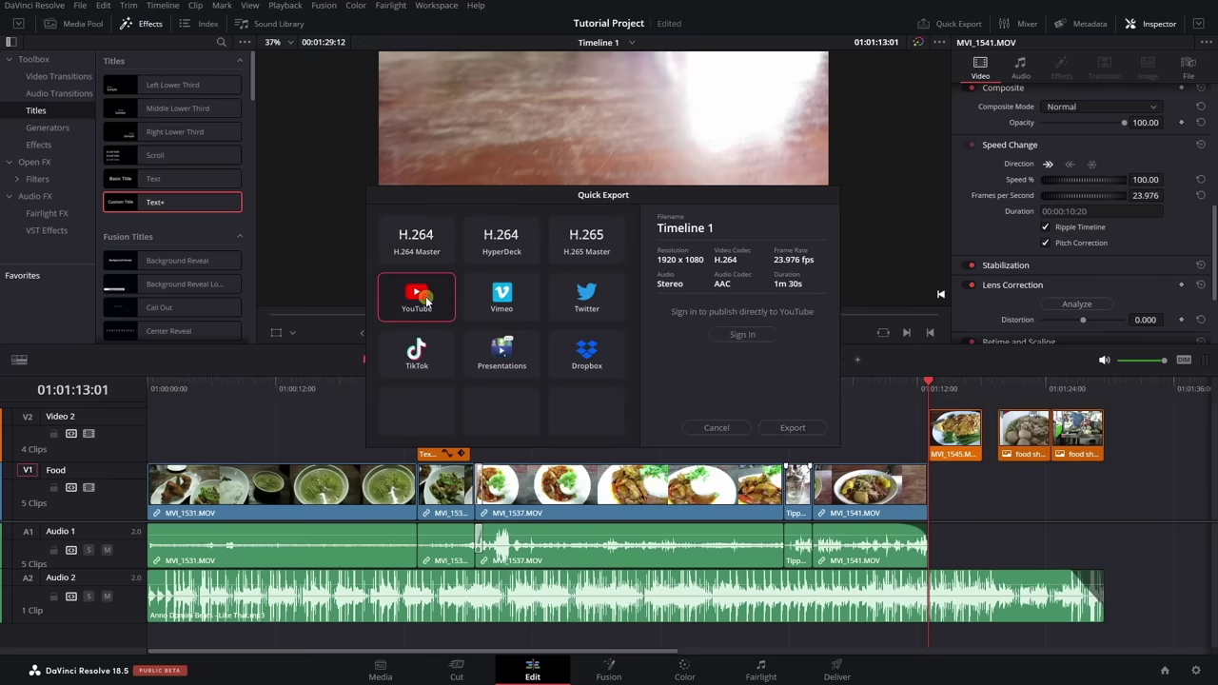
{"action": "left_click", "coordinate": [505, 303]}
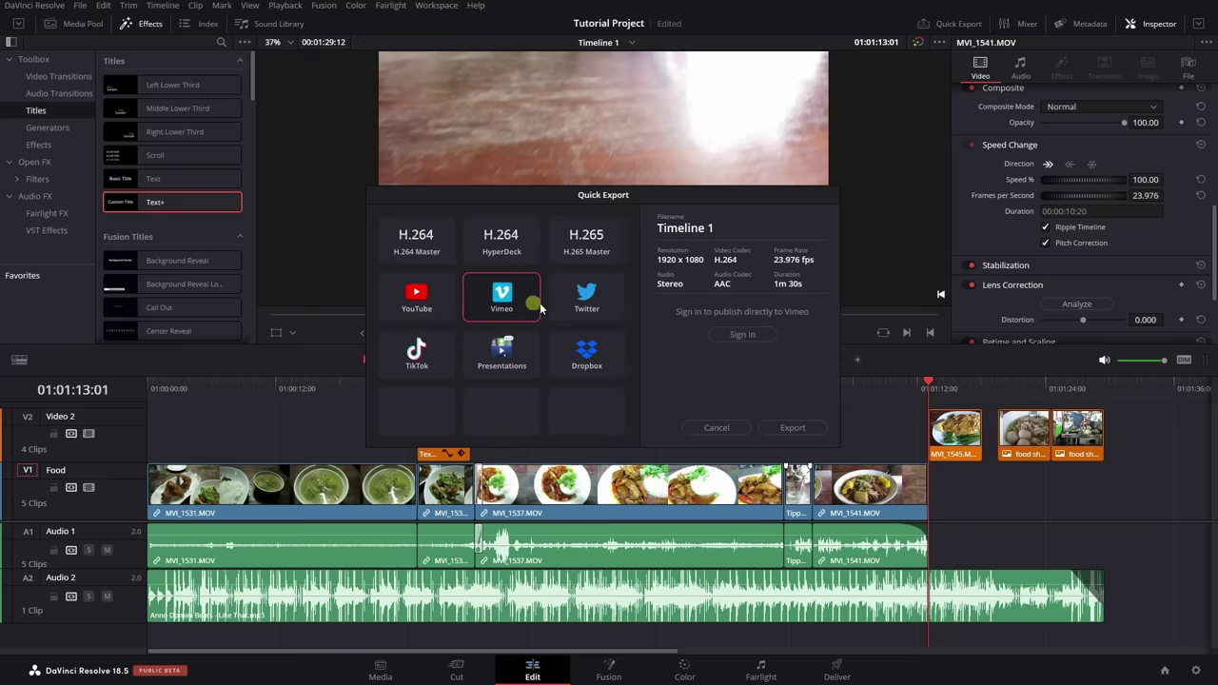
{"action": "left_click", "coordinate": [588, 307]}
{"action": "left_click", "coordinate": [578, 349]}
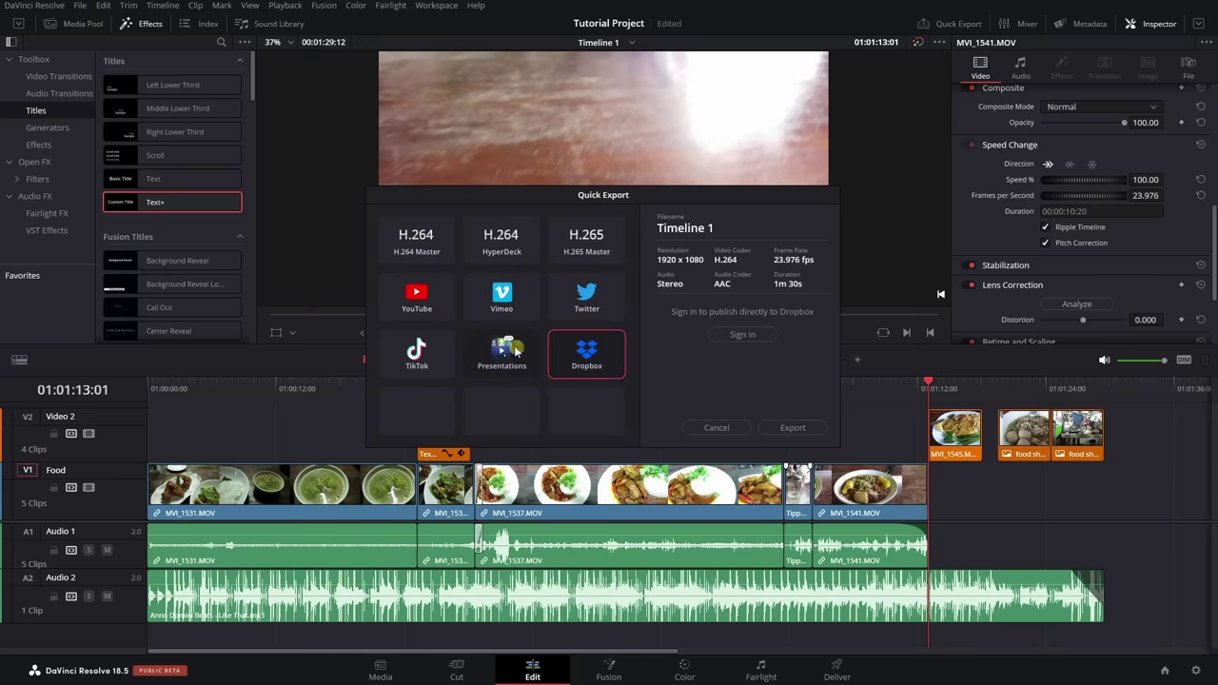
{"action": "left_click", "coordinate": [500, 348]}
{"action": "left_click", "coordinate": [427, 354]}
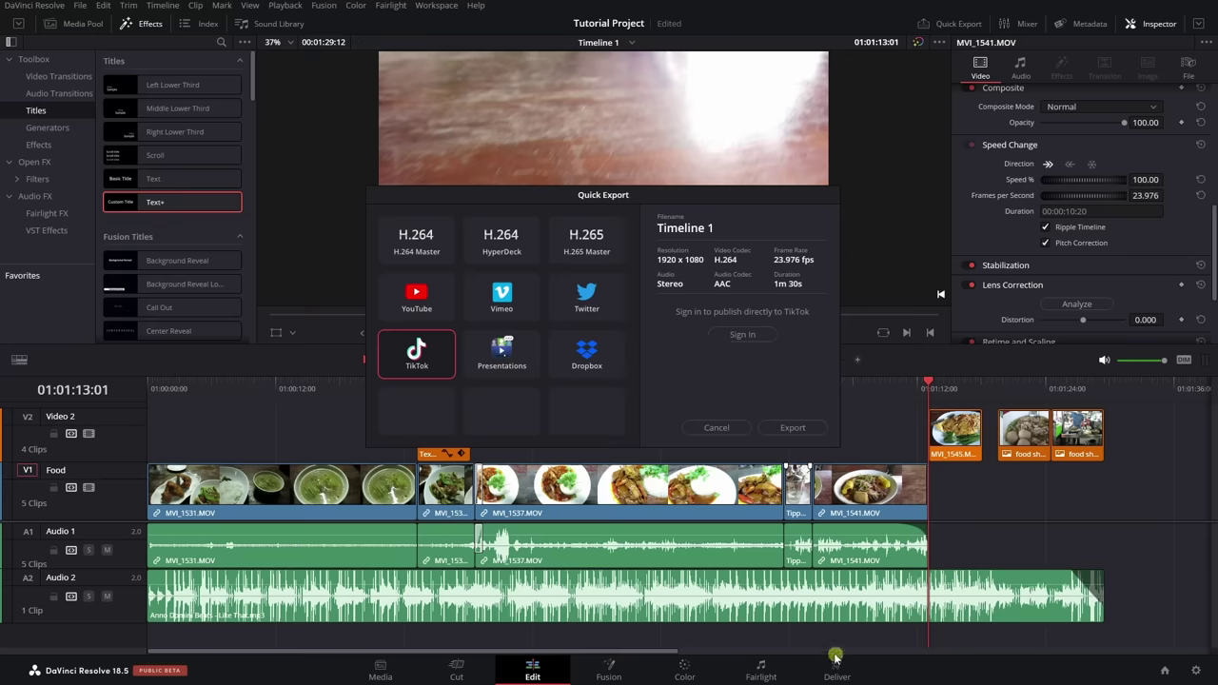
- Review the direct-publishing sign-in options for TikTok, Dropbox and YouTube, and close Quick Export without exporting
{"action": "left_click", "coordinate": [737, 335]}
{"action": "left_click", "coordinate": [592, 354]}
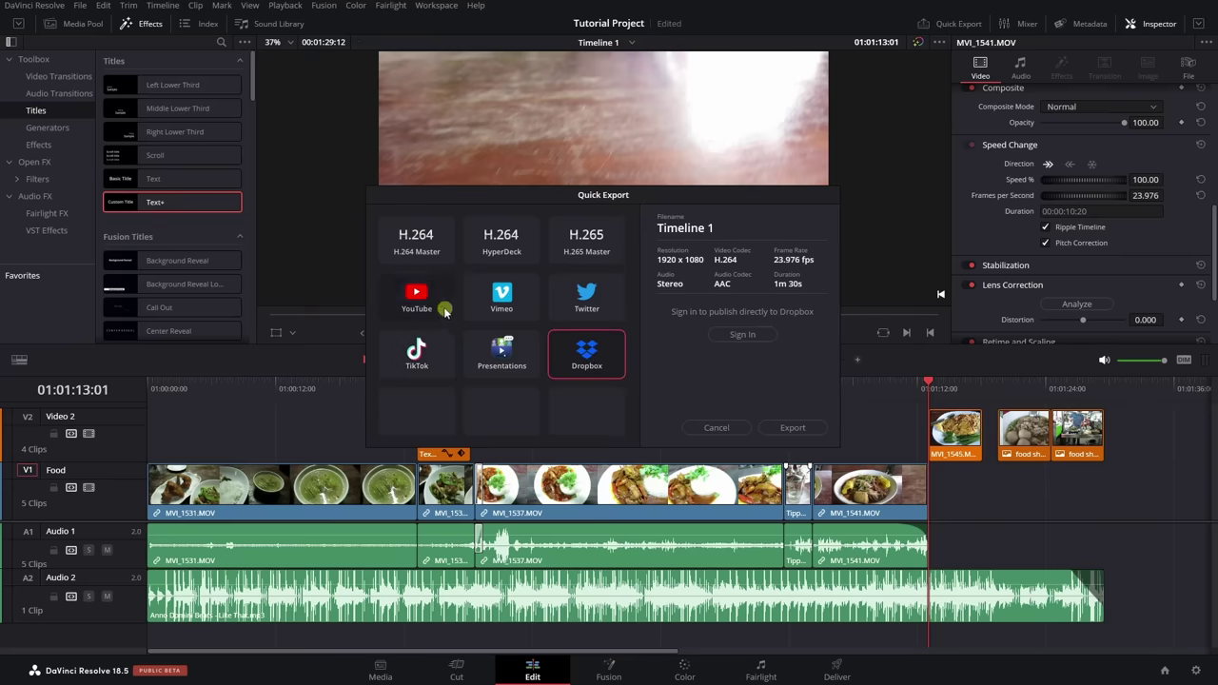
{"action": "left_click", "coordinate": [416, 295]}
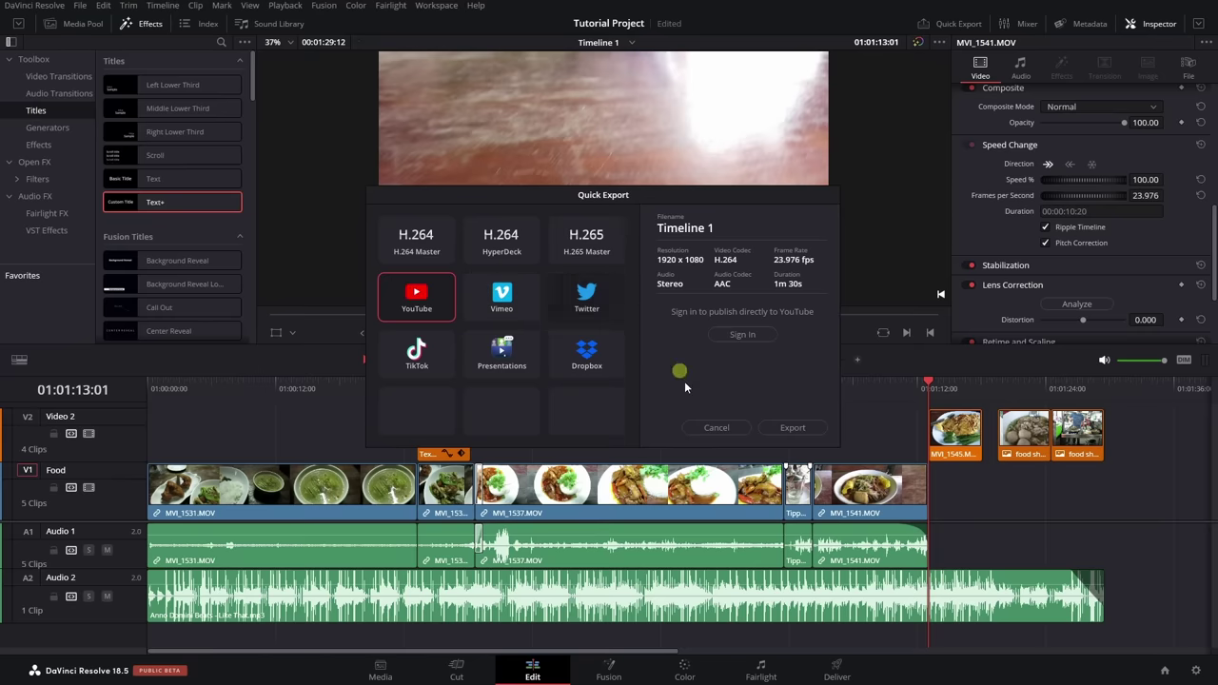
{"action": "left_click", "coordinate": [714, 428]}
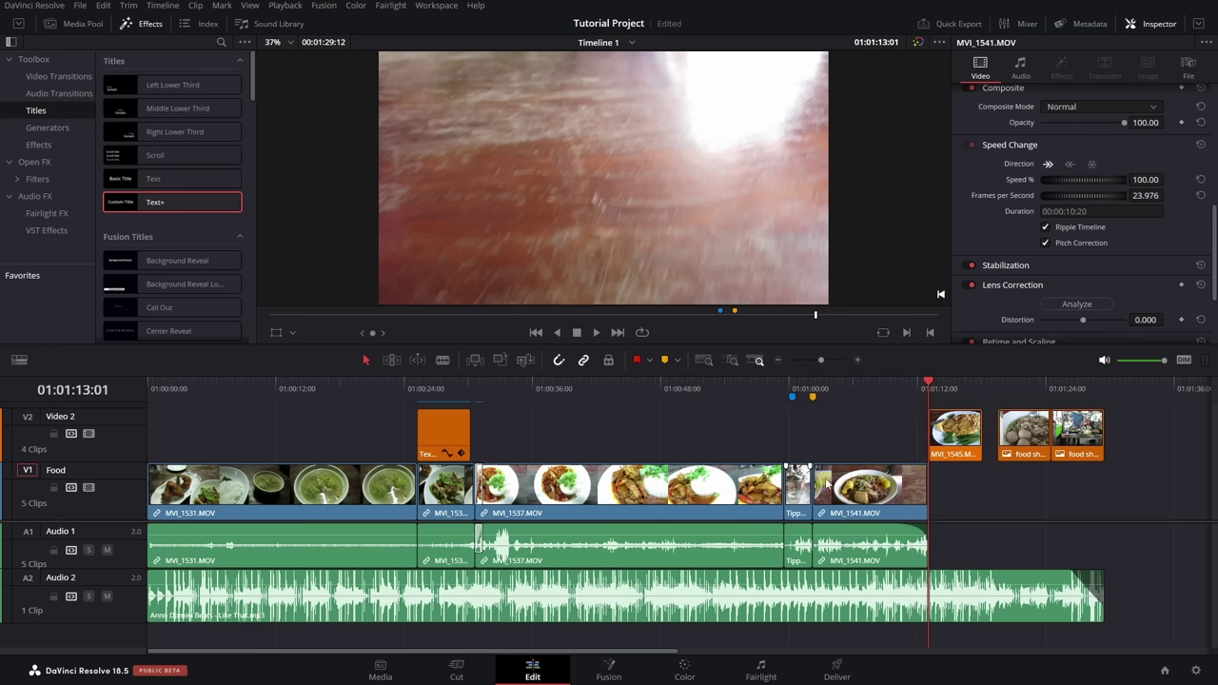
- Switch to the Deliver page and show the beginning of the timeline
{"action": "left_click", "coordinate": [837, 674]}
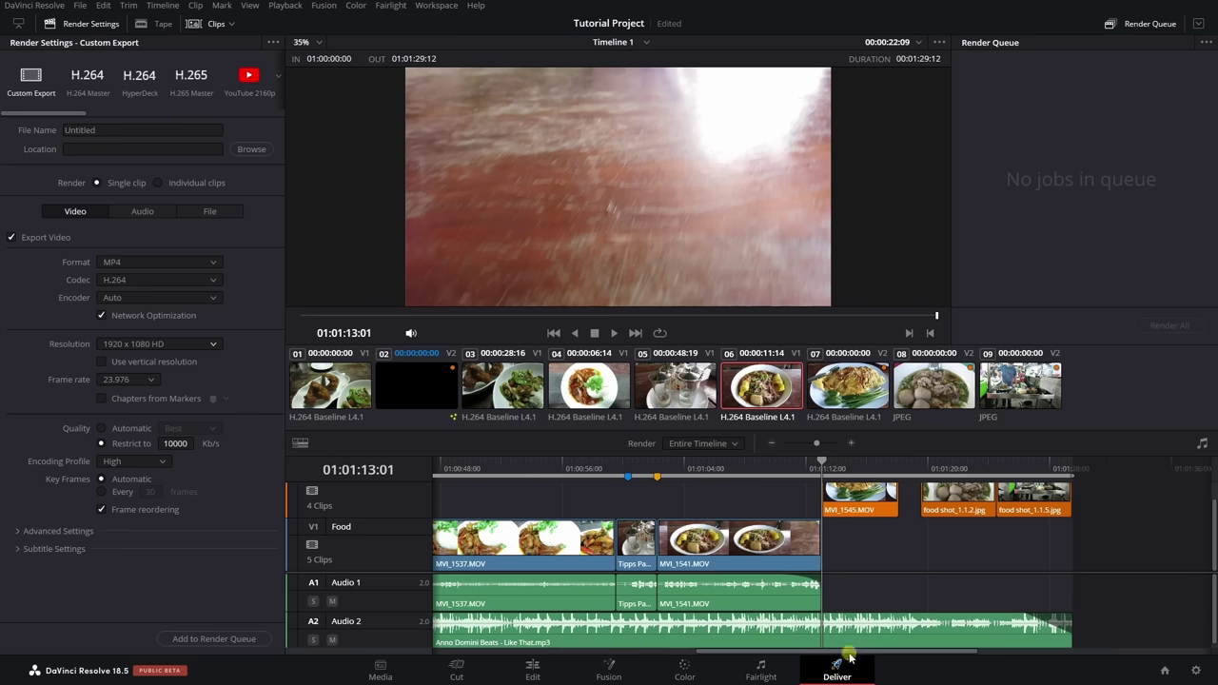
{"action": "left_click_drag", "start_coordinate": [851, 651], "coordinate": [585, 652]}
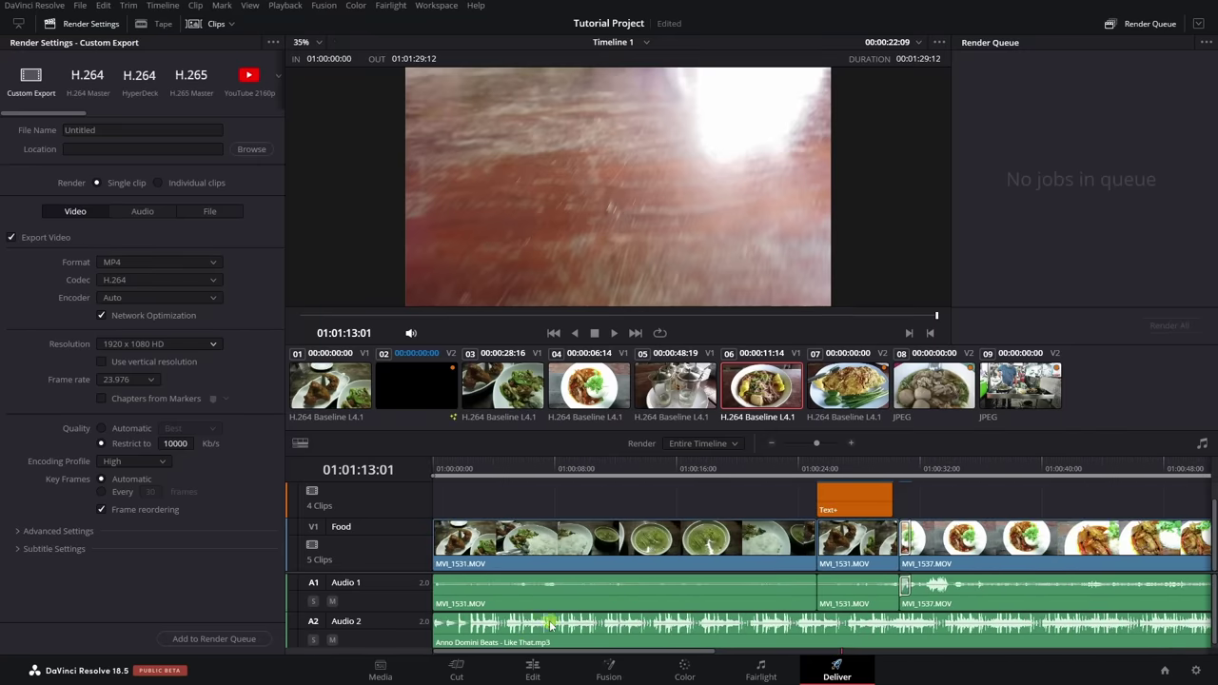
- Limit the render range to about 01:00:15:15 through 01:01:07:23, and reset it to the entire timeline
{"action": "key", "text": "shift+z"}
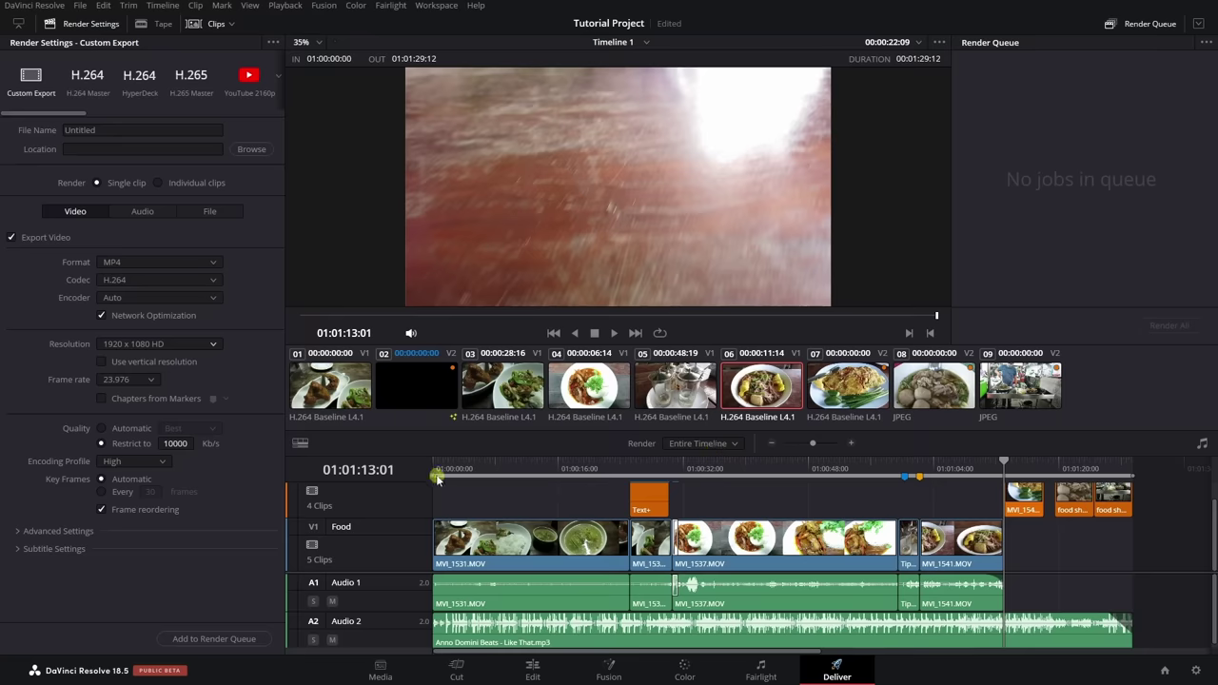
{"action": "left_click_drag", "start_coordinate": [434, 473], "coordinate": [563, 473]}
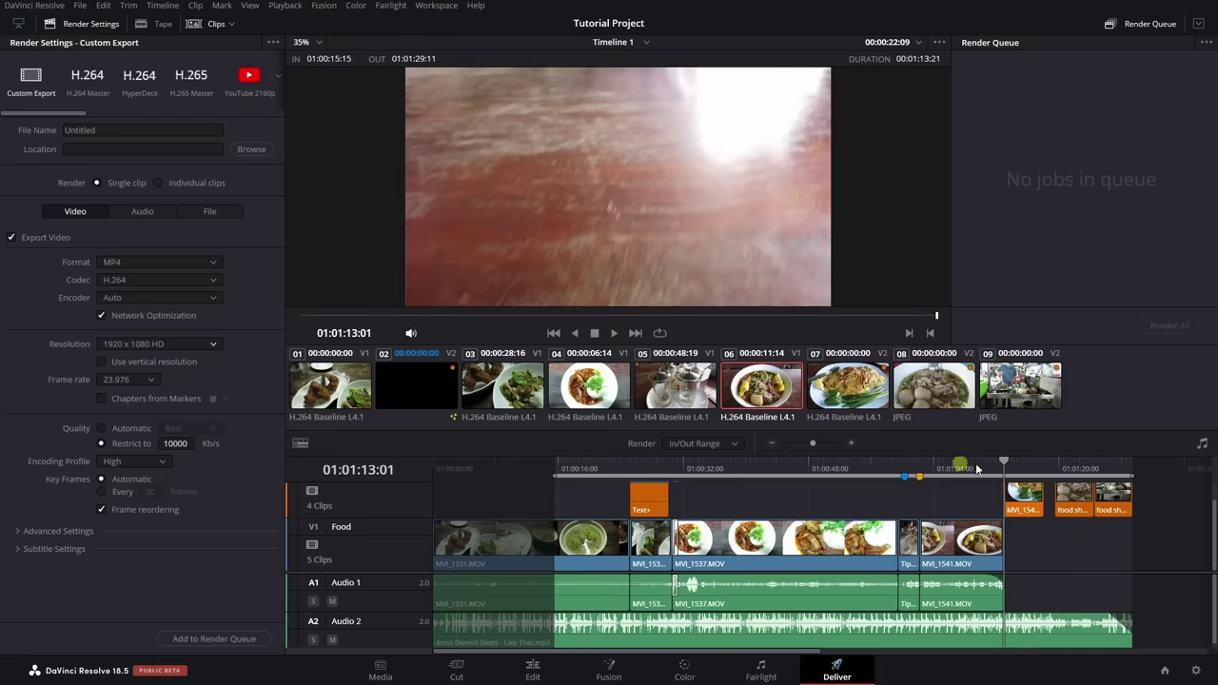
{"action": "left_click_drag", "start_coordinate": [1133, 473], "coordinate": [963, 474]}
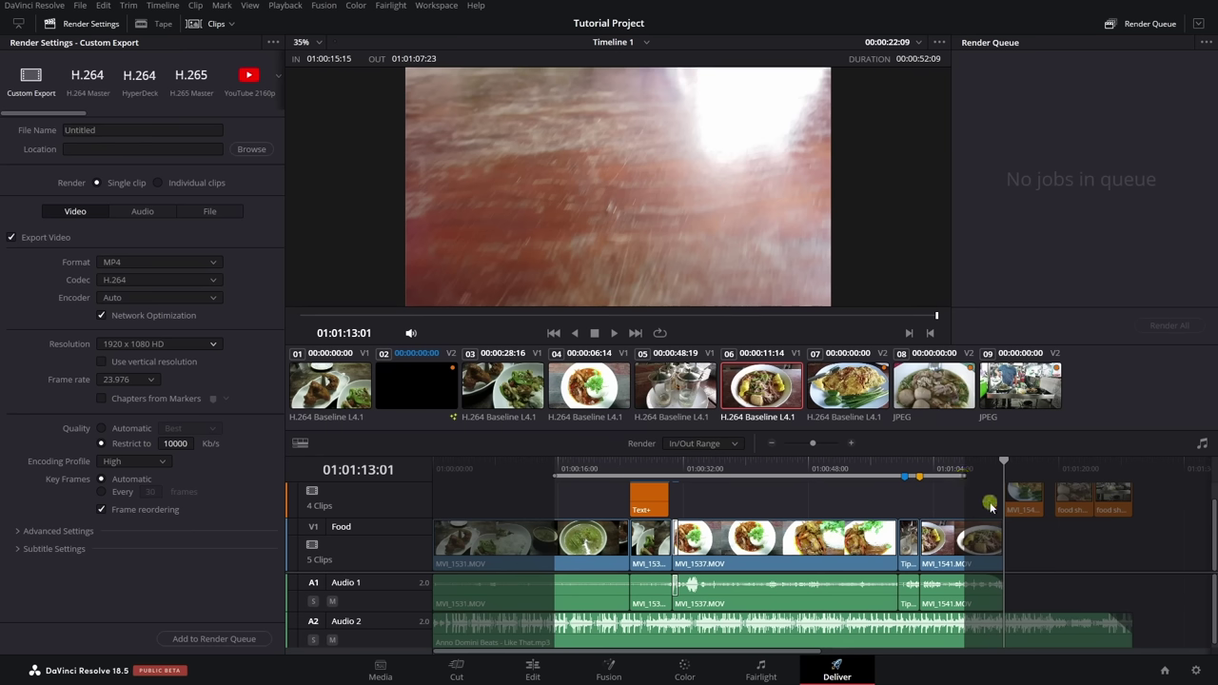
{"action": "left_click", "coordinate": [734, 445]}
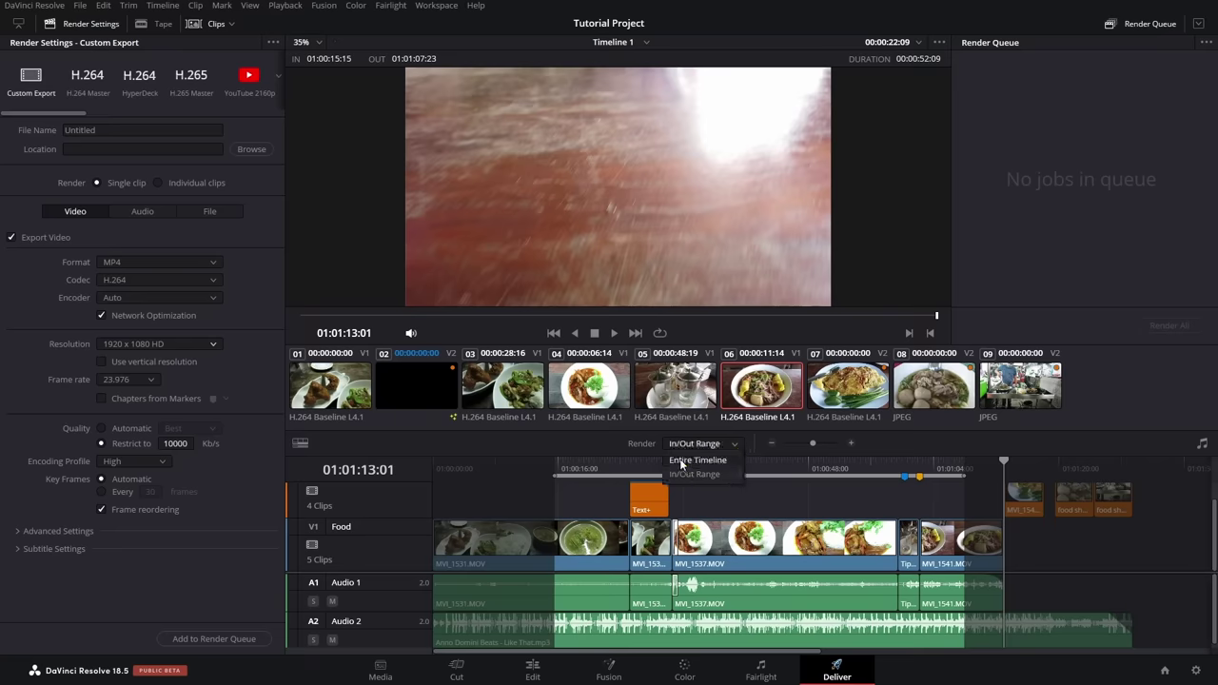
{"action": "left_click", "coordinate": [701, 459]}
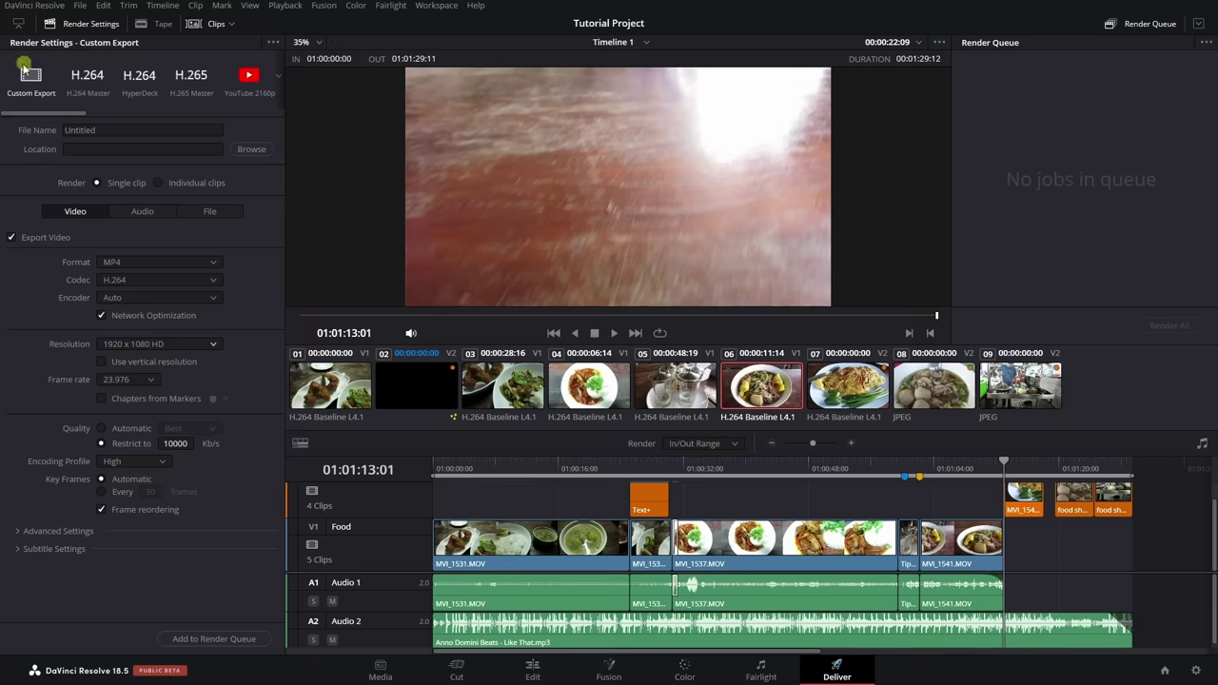
- Choose the YouTube render preset and set it to 1080p
{"action": "left_click_drag", "start_coordinate": [42, 114], "coordinate": [72, 121]}
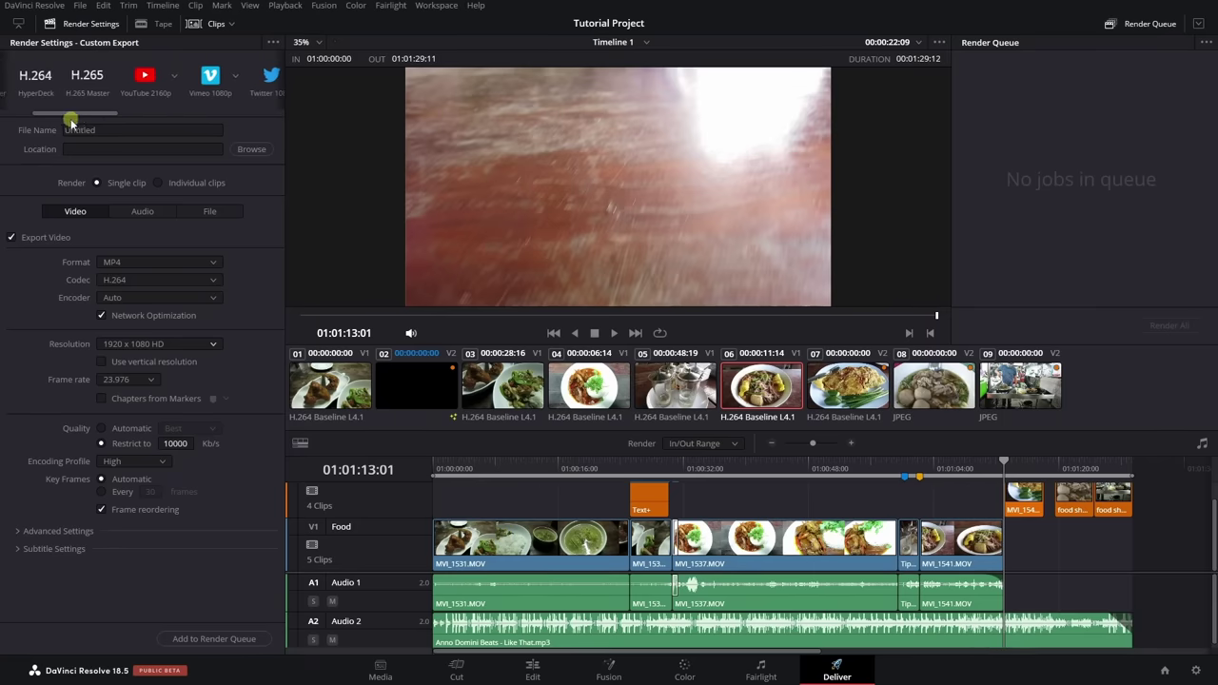
{"action": "left_click", "coordinate": [148, 81]}
{"action": "left_click", "coordinate": [174, 76]}
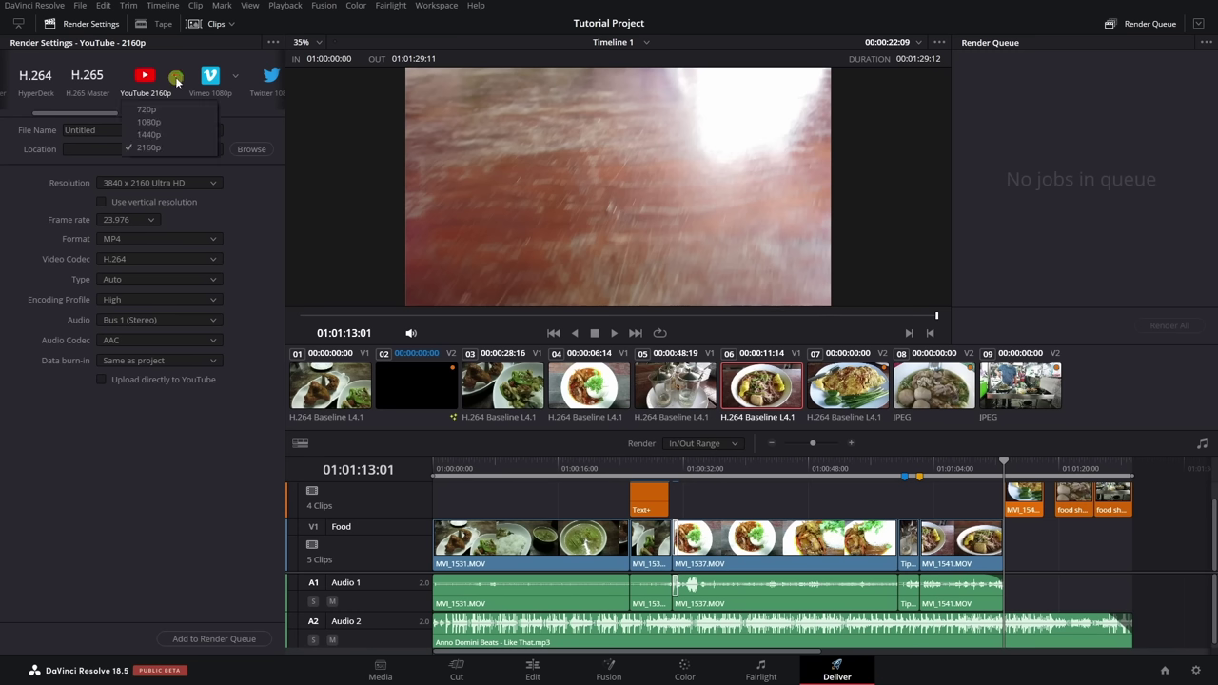
{"action": "left_click", "coordinate": [155, 121]}
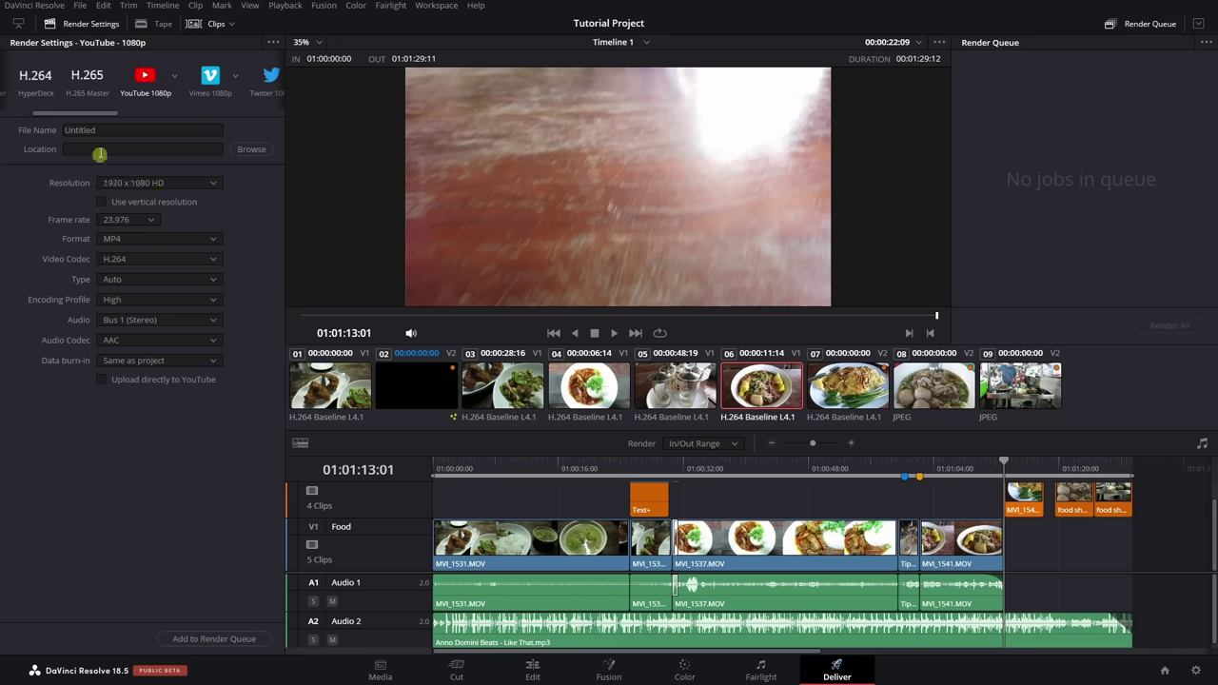
- Name the output file Tutorial Video with the Desktop as its location, and add the job to the render queue
{"action": "left_click", "coordinate": [138, 133]}
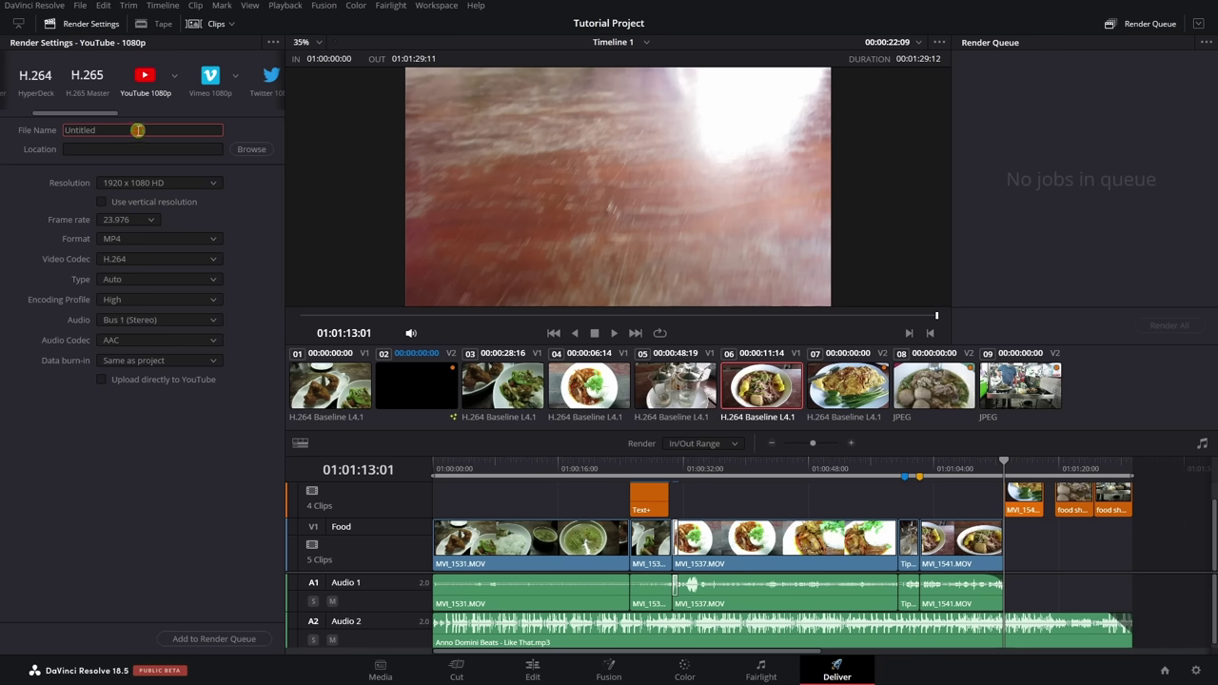
{"action": "double_click", "coordinate": [138, 130]}
{"action": "type", "text": "Tutorial Video"}
{"action": "left_click", "coordinate": [244, 151]}
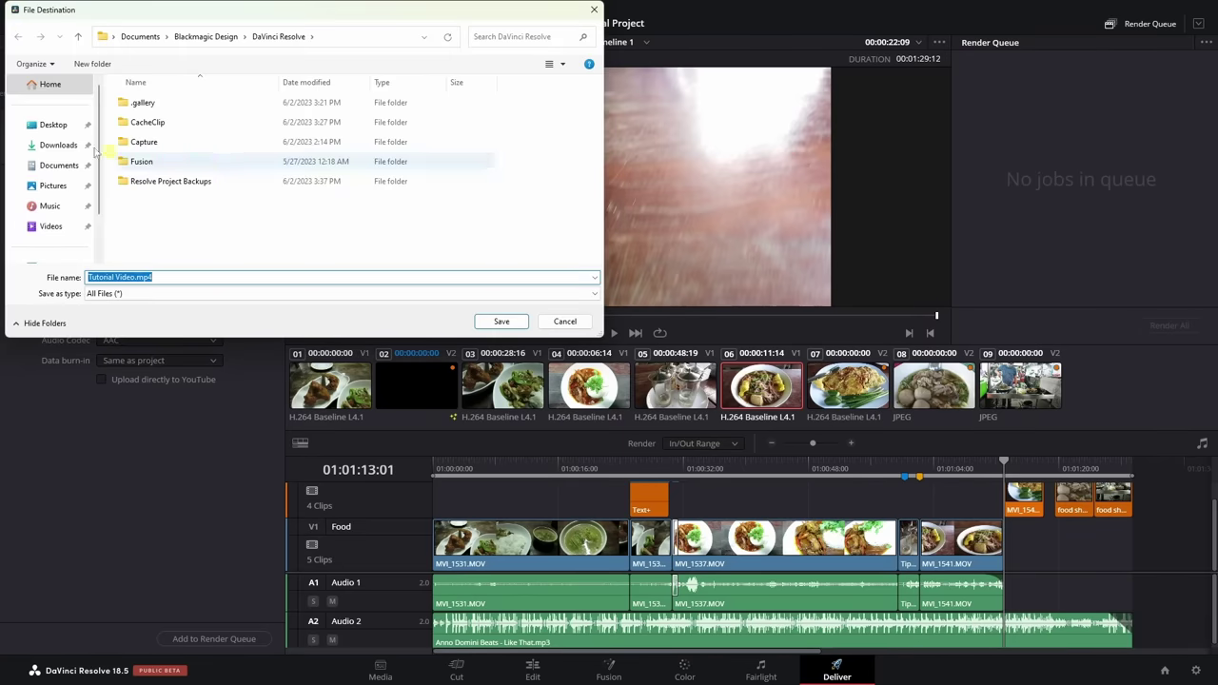
{"action": "left_click", "coordinate": [42, 125]}
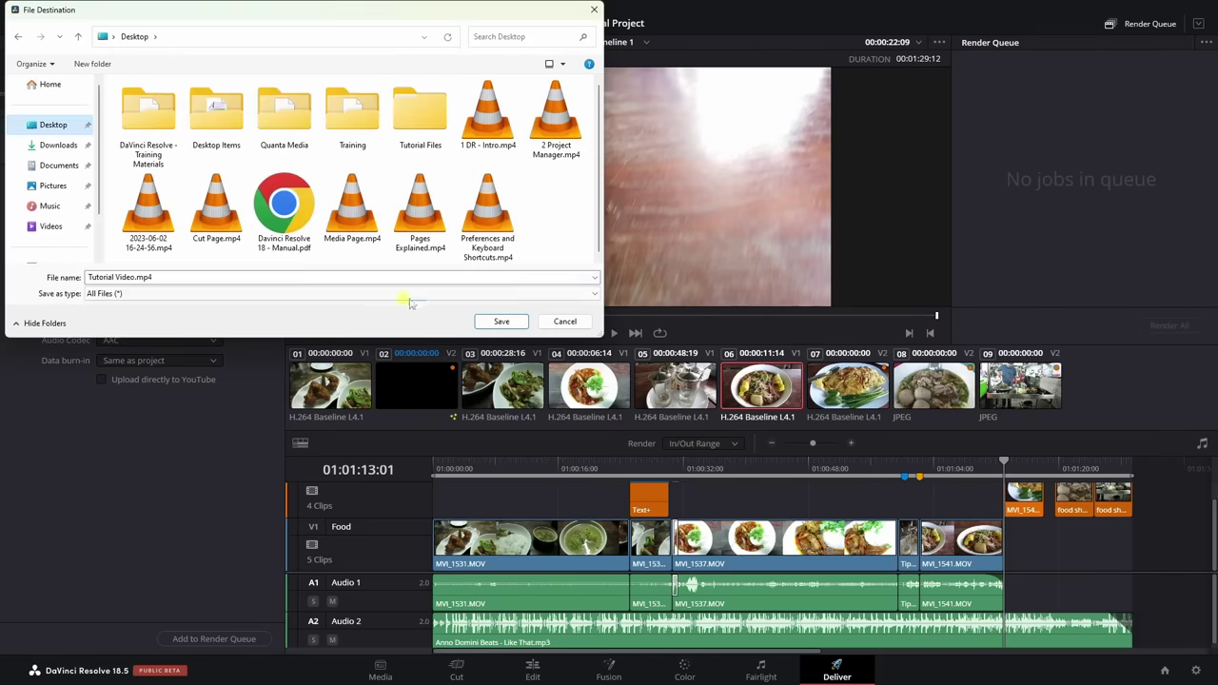
{"action": "left_click", "coordinate": [487, 321]}
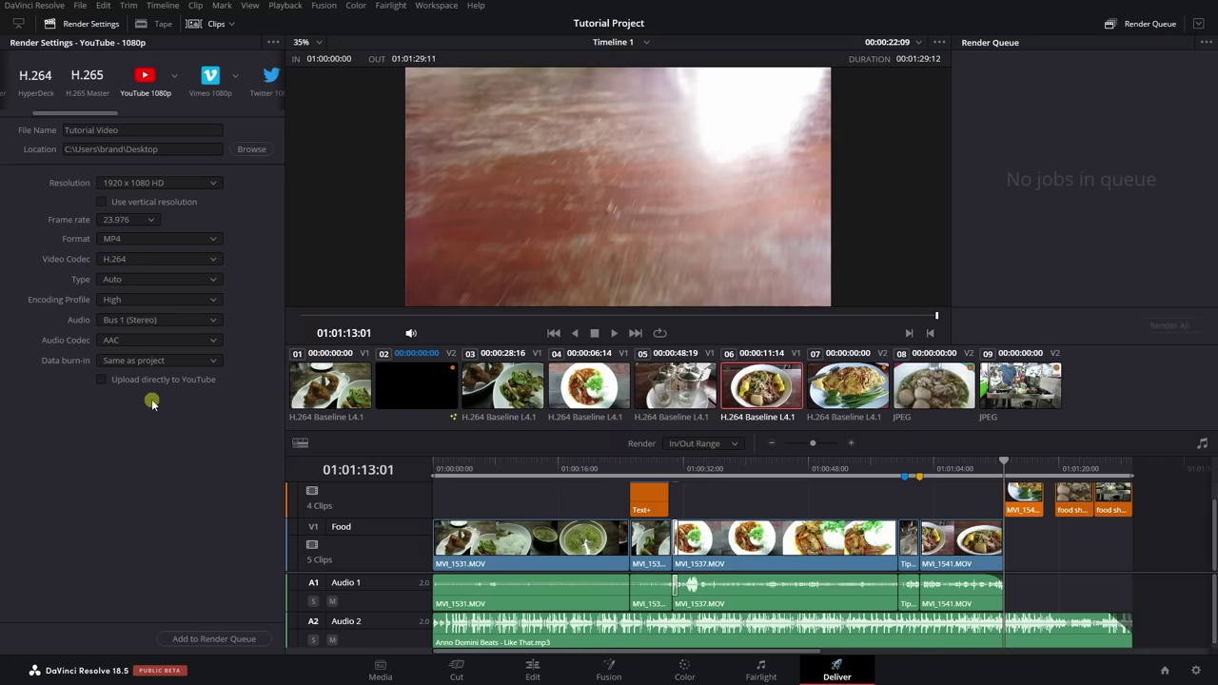
{"action": "left_click", "coordinate": [210, 640]}
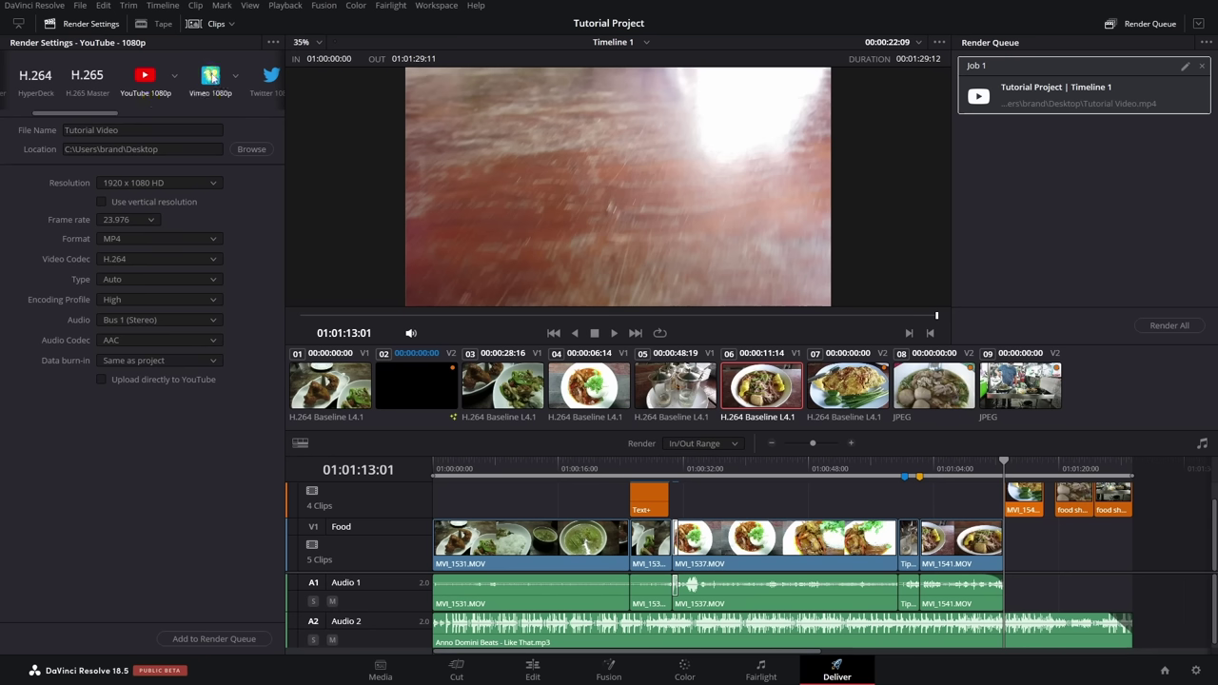
- Set the resolution to 2160 x 2160 Ultra HD Square and add this version as a second render job, accepting the upscaling
{"action": "left_click", "coordinate": [145, 182]}
{"action": "left_click", "coordinate": [212, 182]}
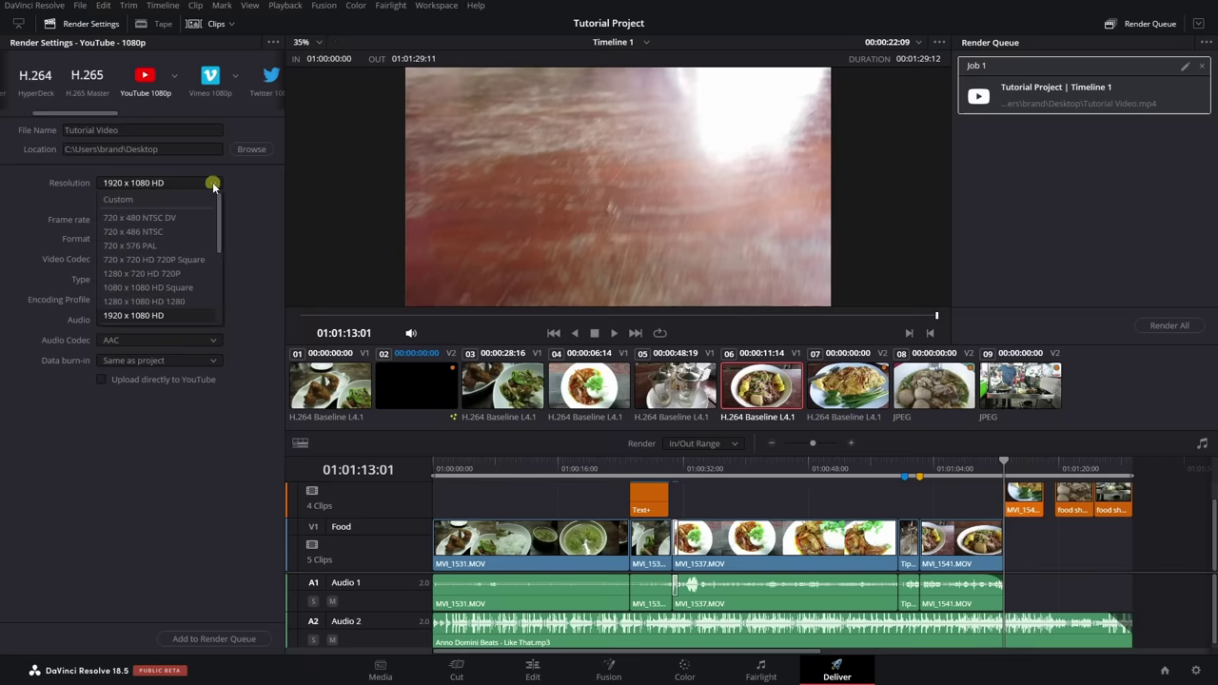
{"action": "scroll", "coordinate": [185, 235], "scroll_direction": "down", "scroll_amount": 2}
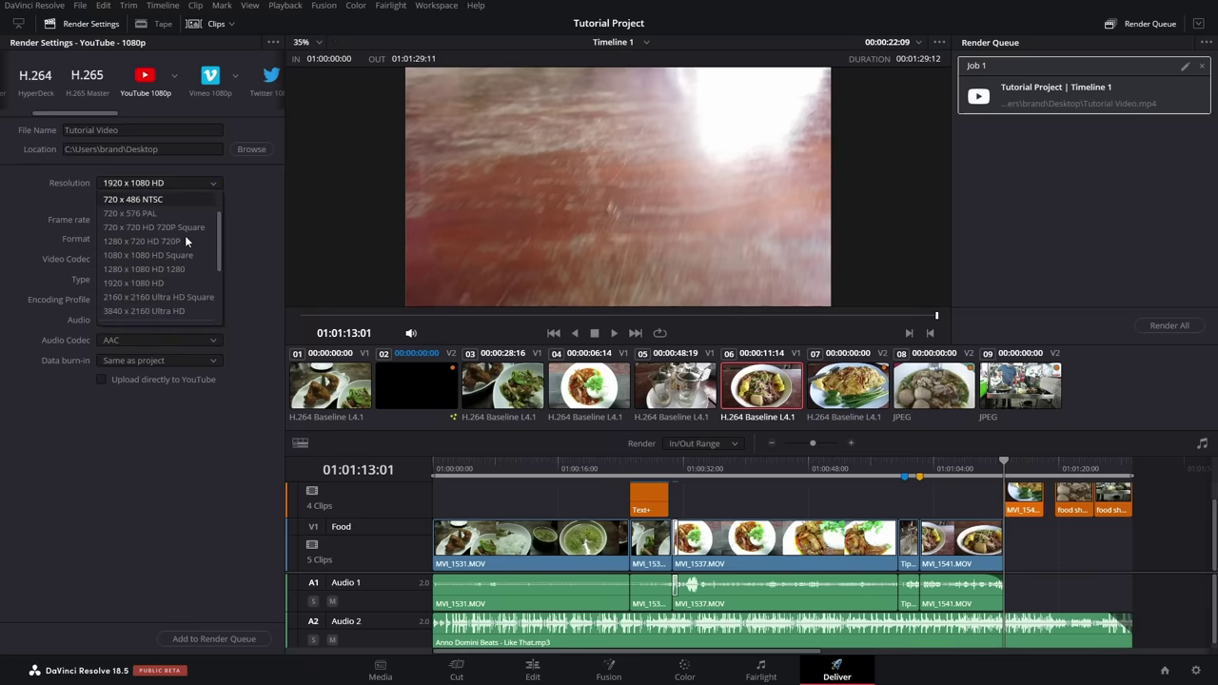
{"action": "left_click", "coordinate": [145, 298]}
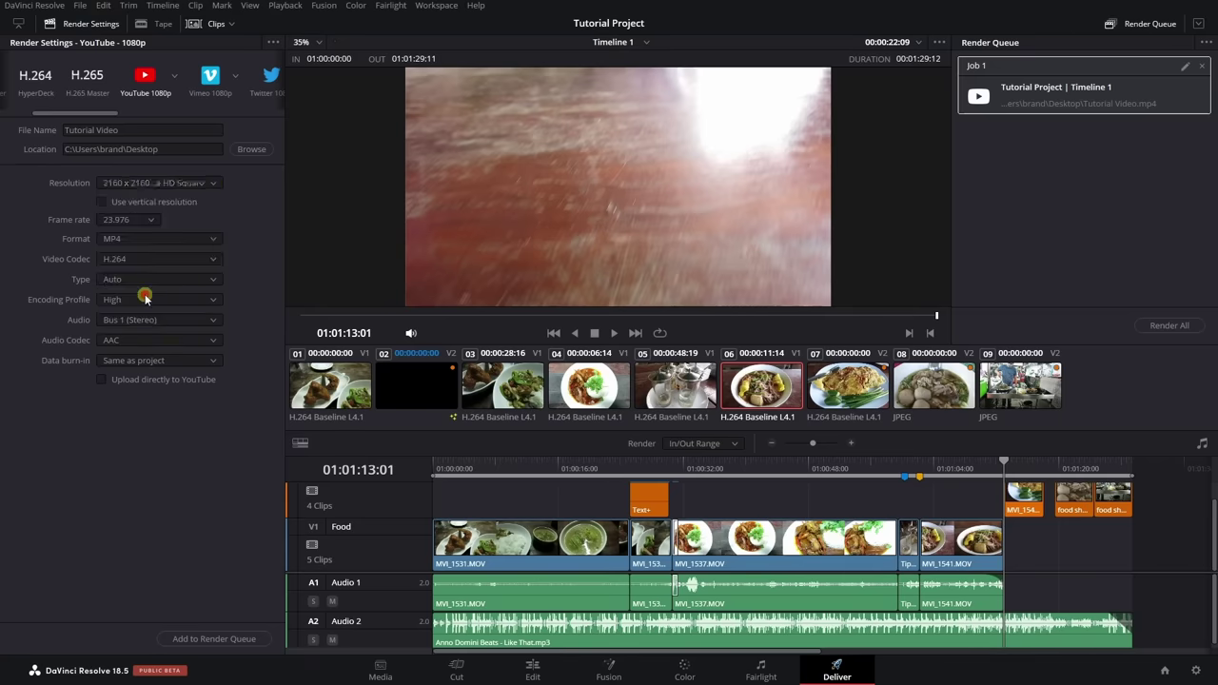
{"action": "left_click", "coordinate": [214, 639]}
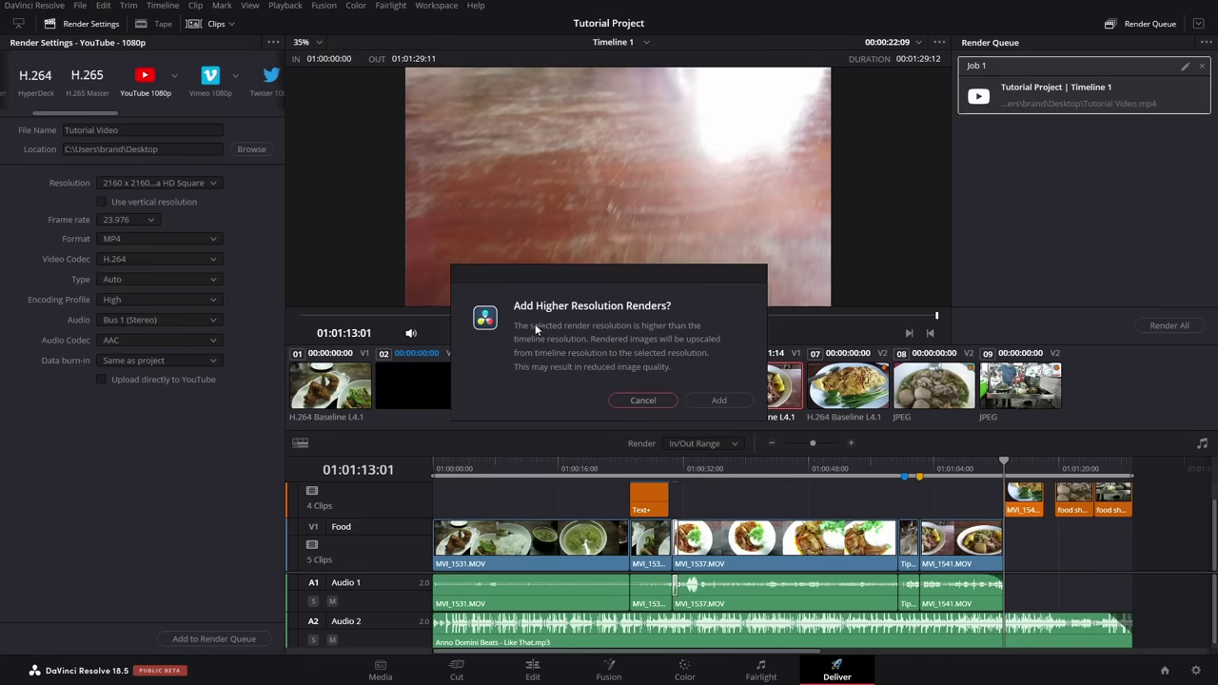
{"action": "left_click", "coordinate": [718, 399]}
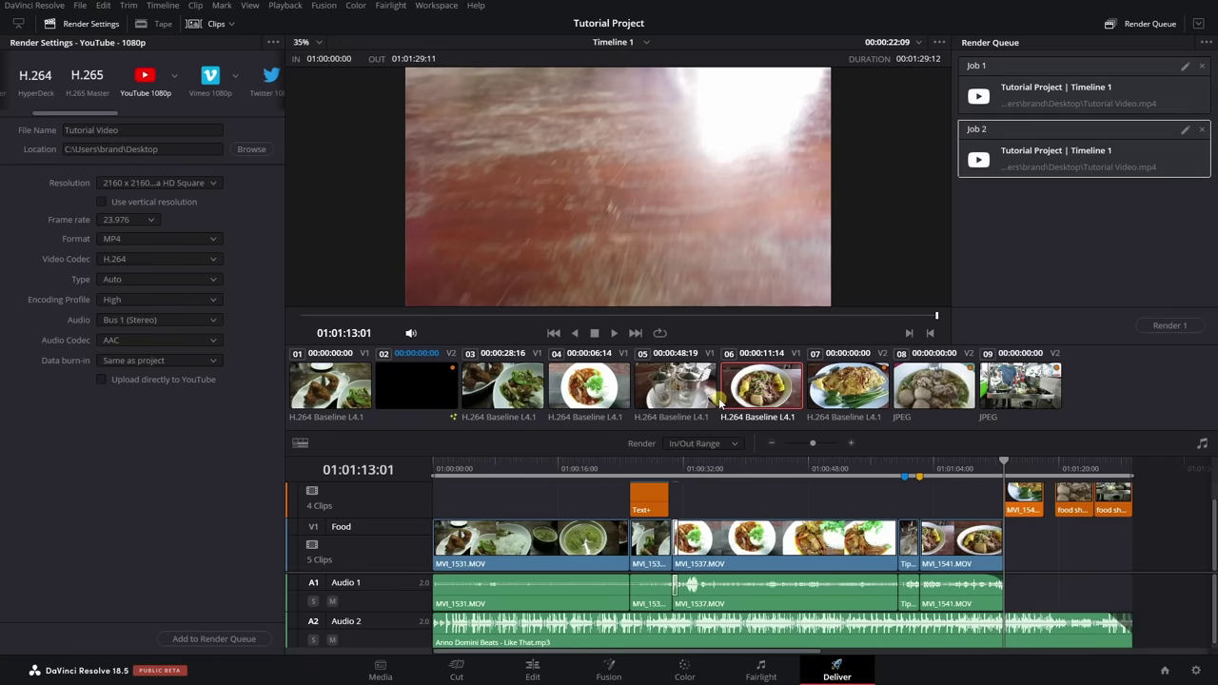
- Deselect and reselect Job 2 in the render queue to compare rendering all jobs with rendering one
{"action": "left_click", "coordinate": [1106, 150]}
{"action": "left_click", "coordinate": [1063, 225]}
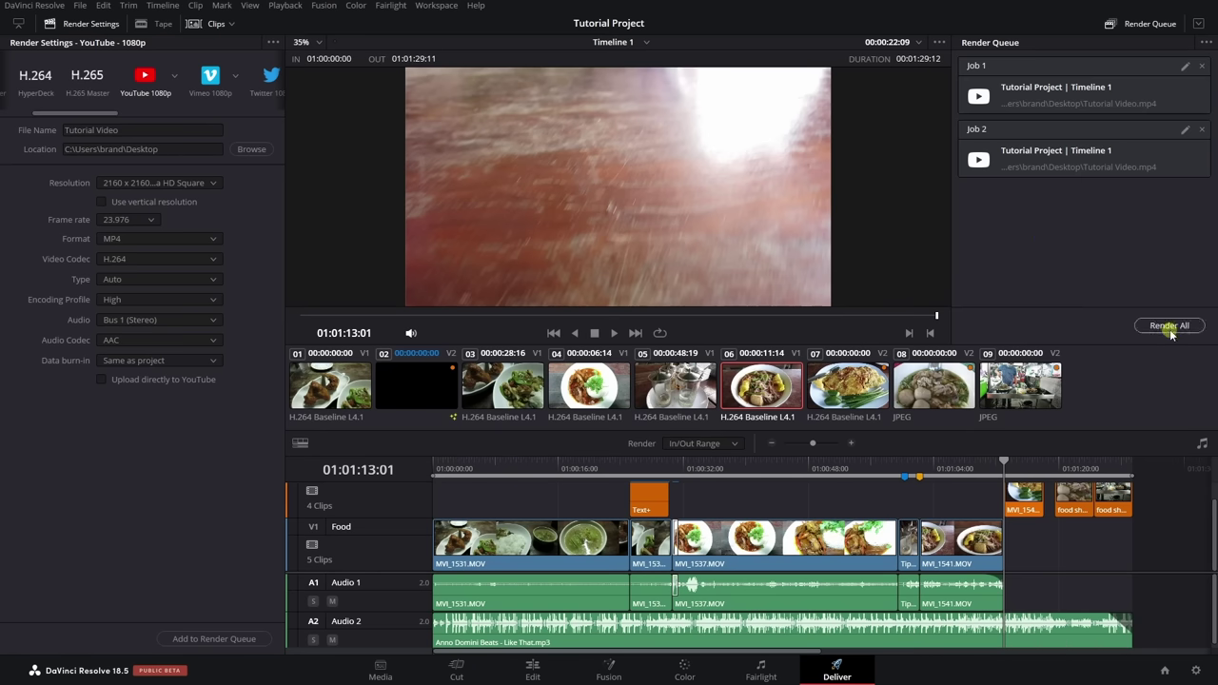
{"action": "left_click", "coordinate": [1047, 144]}
{"action": "left_click", "coordinate": [1115, 138]}
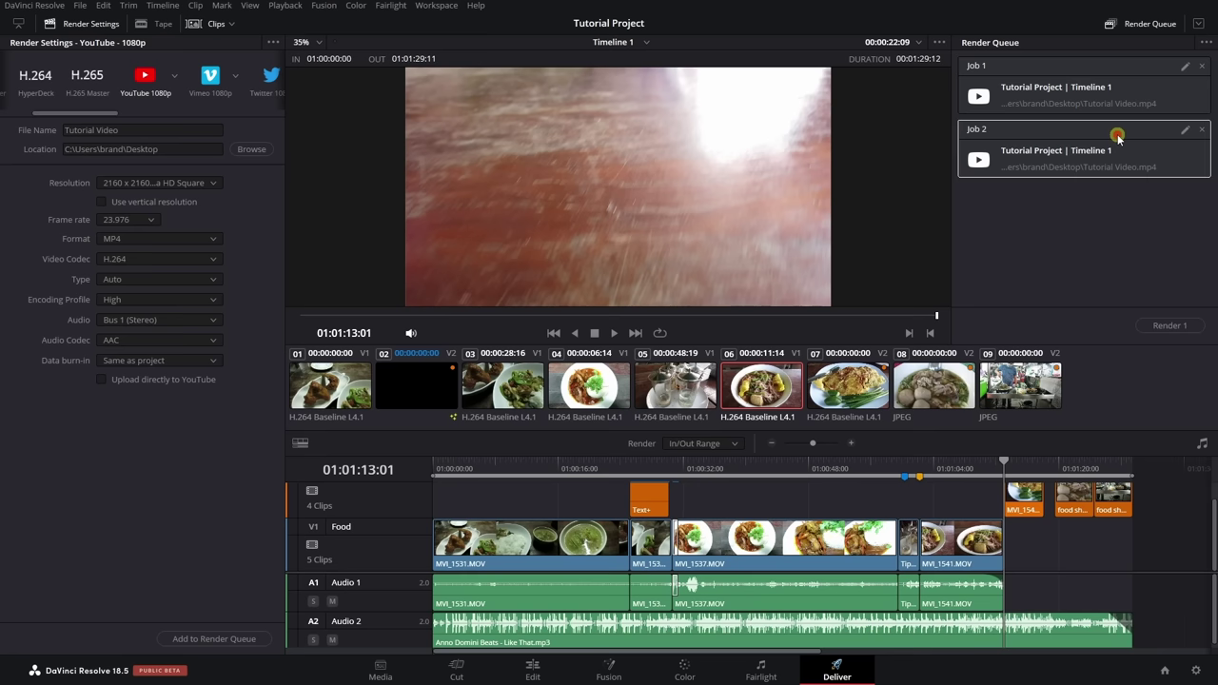
{"action": "left_click", "coordinate": [1170, 327]}
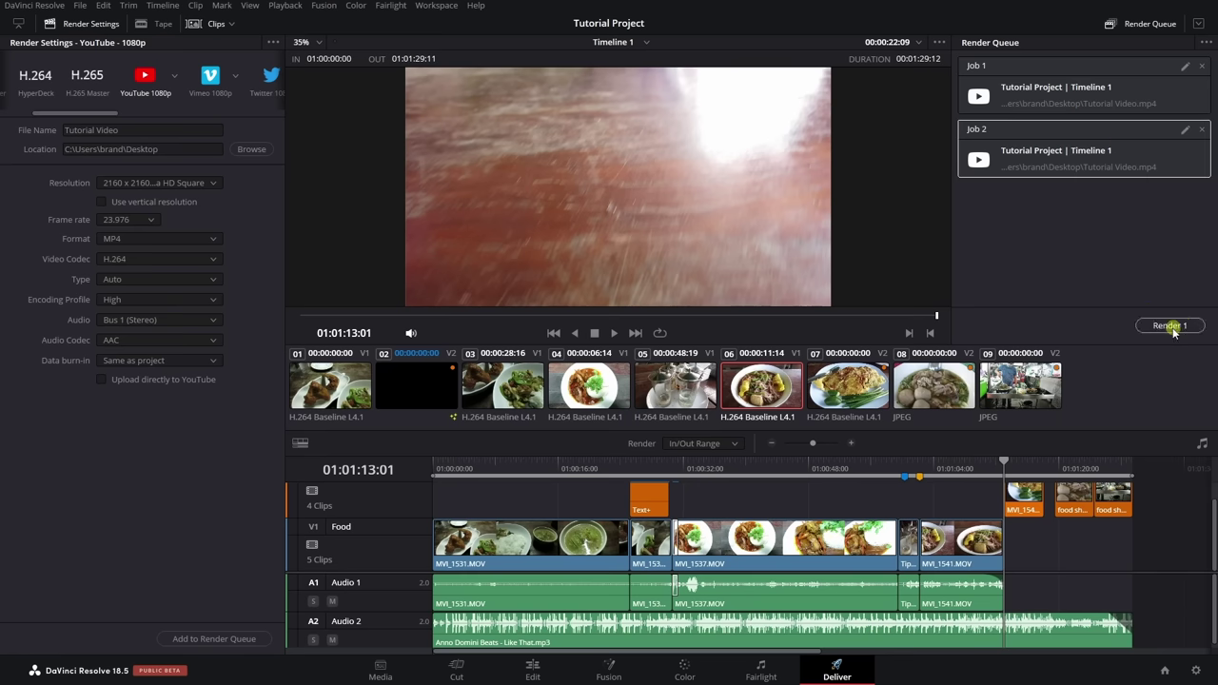
{"action": "left_click", "coordinate": [1096, 73]}
{"action": "left_click", "coordinate": [1073, 162]}
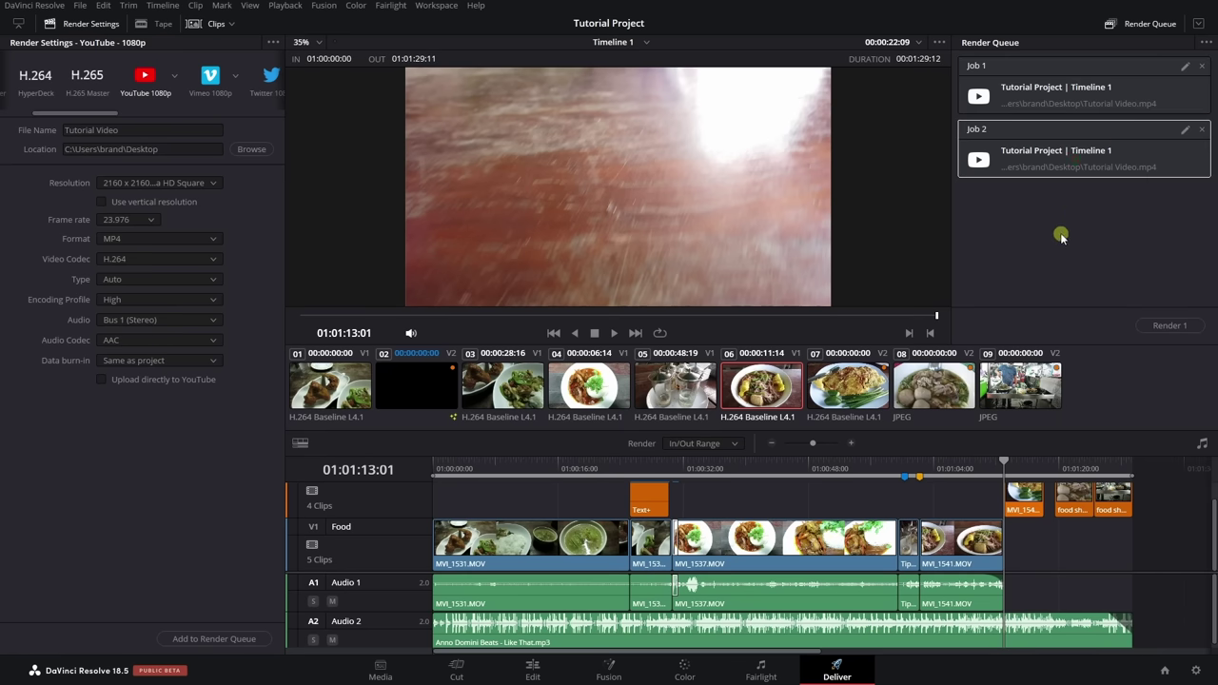
- Start rendering only Job 1 from the render queue, and cancel the render
{"action": "left_click", "coordinate": [1050, 92]}
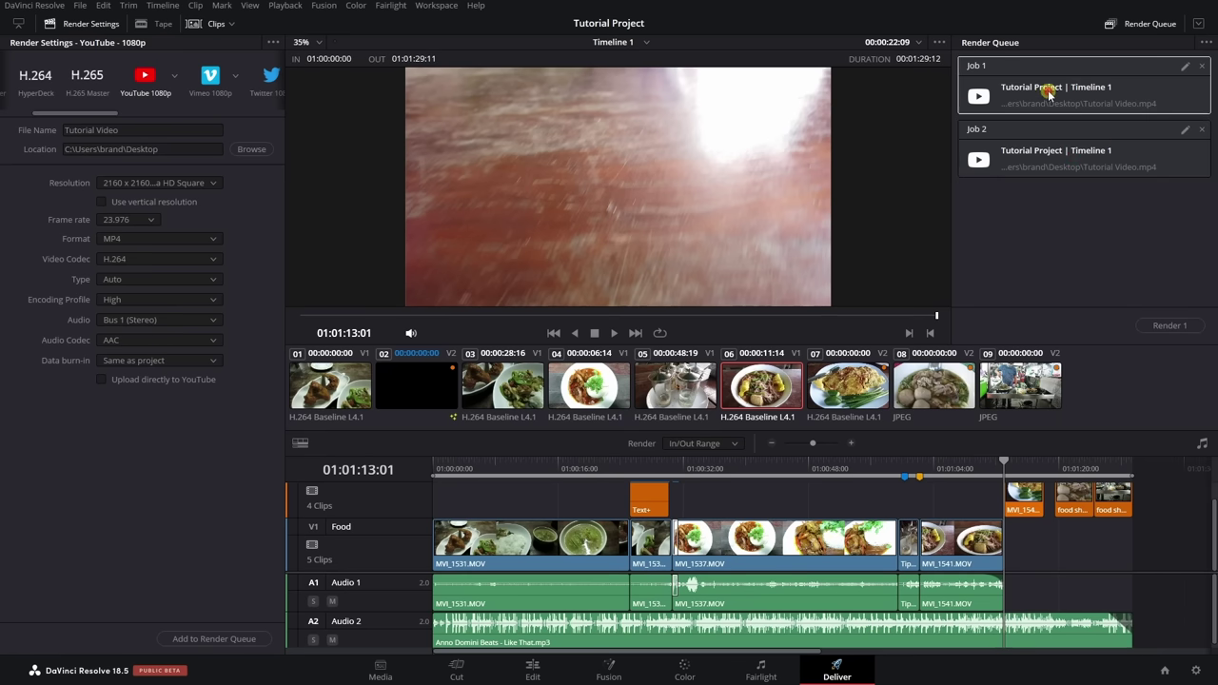
{"action": "left_click", "coordinate": [1166, 328]}
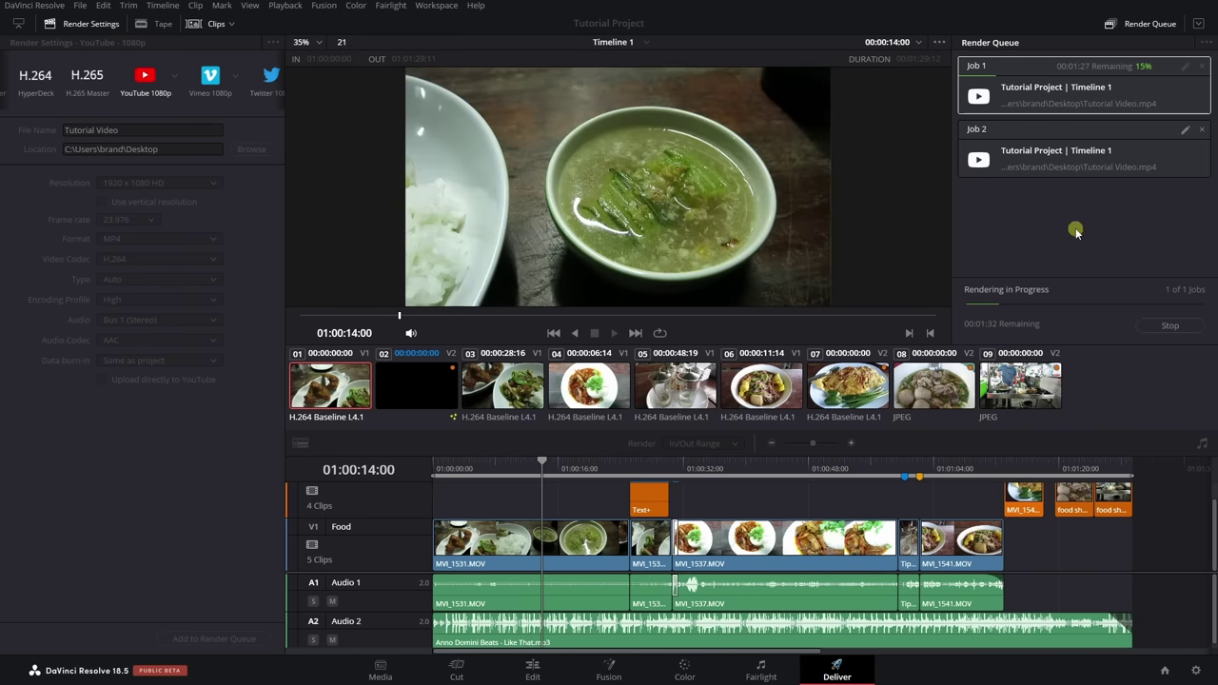
{"action": "key", "text": "Escape"}
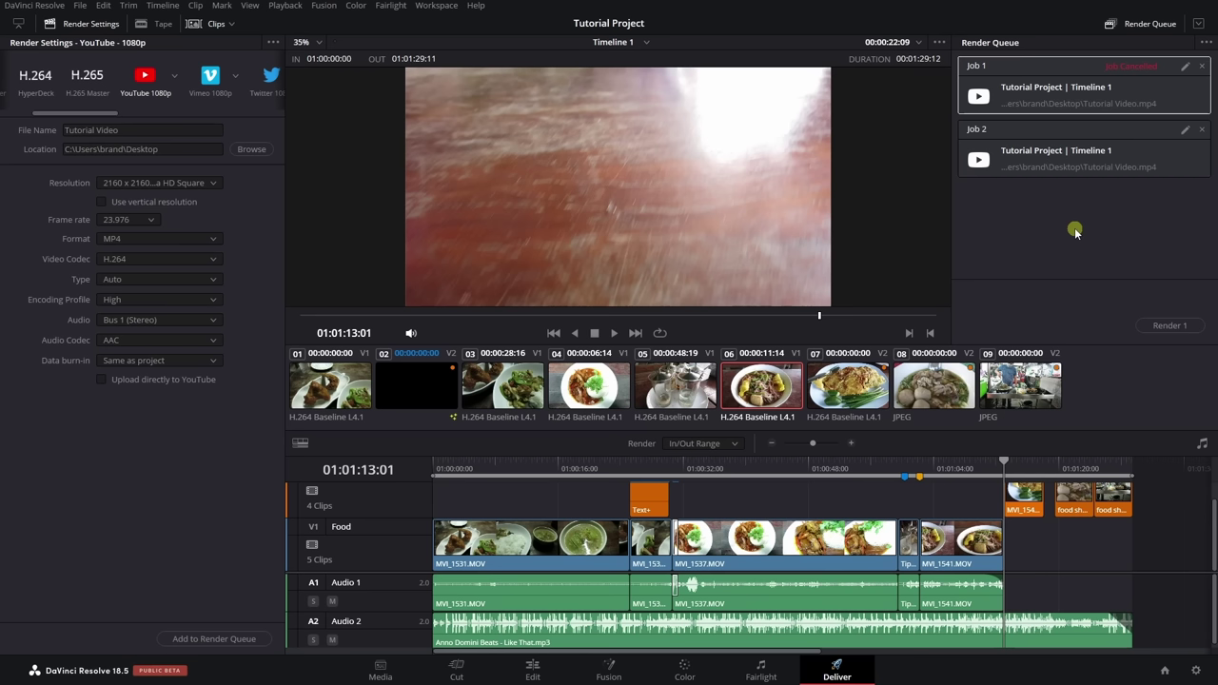